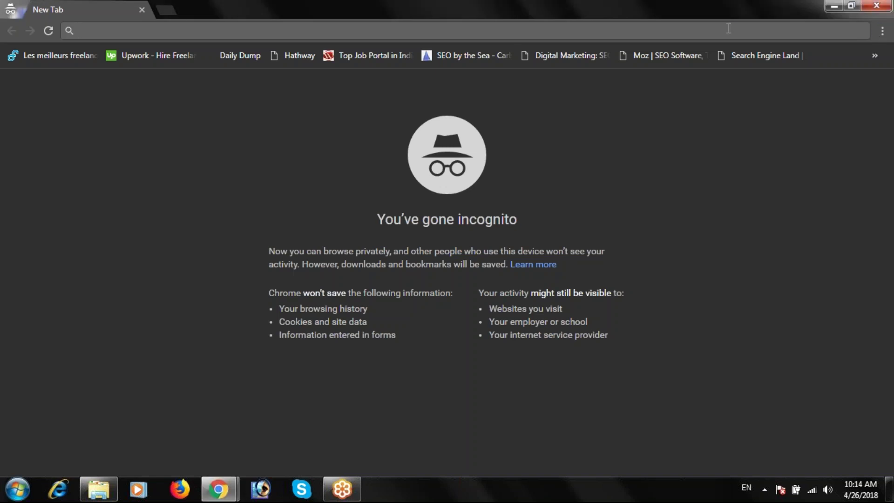
Load vaagudukaya.com, and open its wp-admin login page in a second tab.
type("vaagudukaya.com")
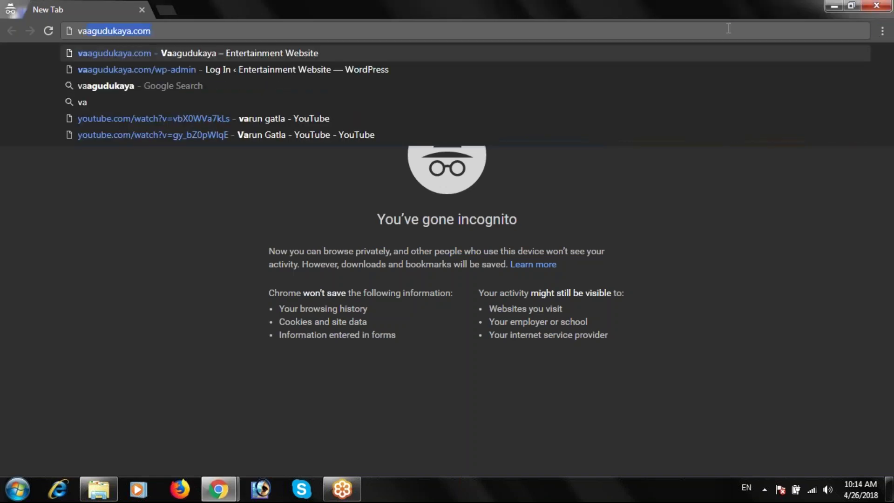
key("Return")
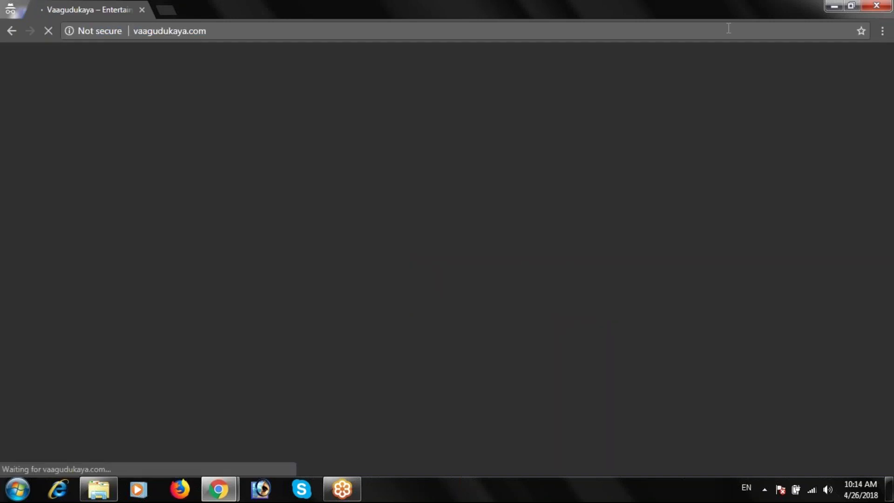
key("ctrl+t")
type("vaa")
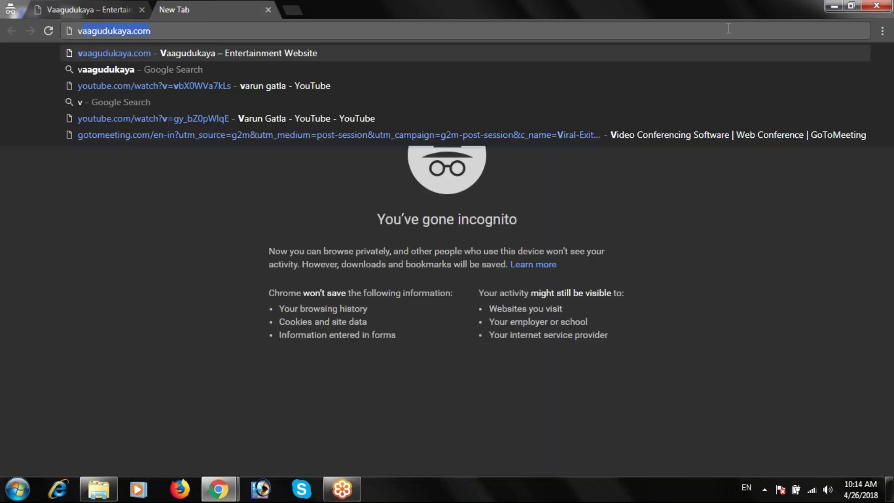
type("gudukaya.com/")
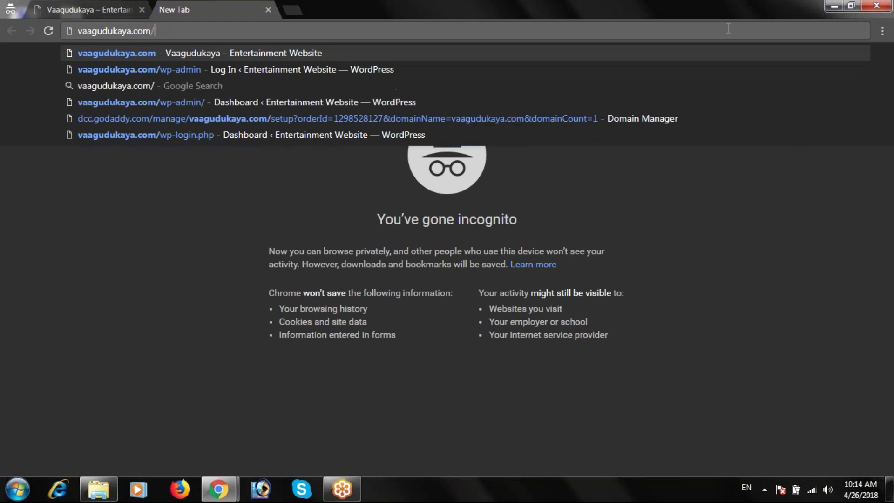
type("wp-")
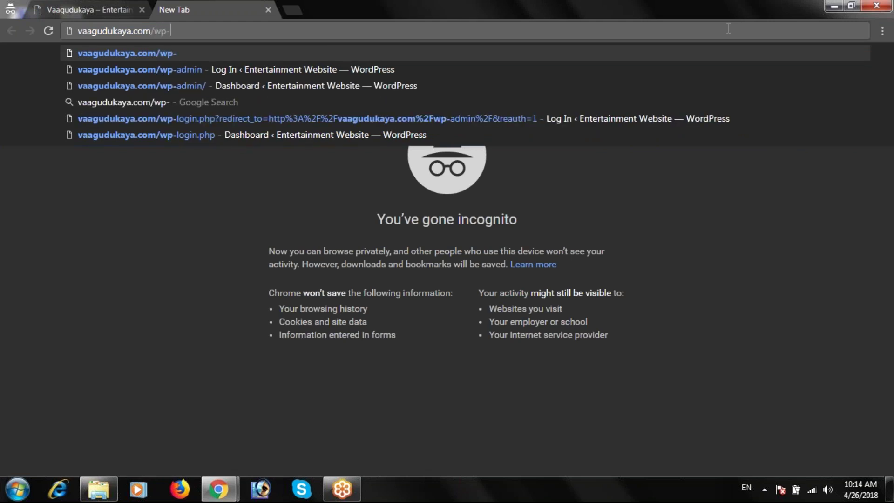
type("admin")
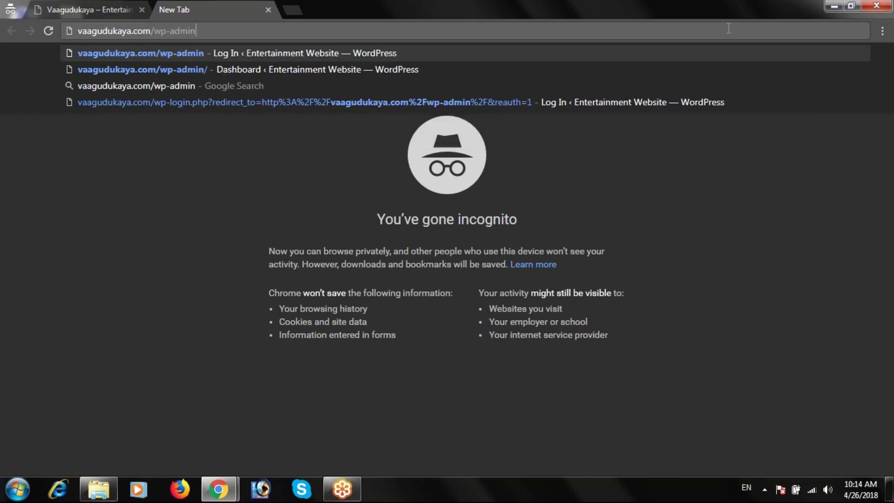
key("Return")
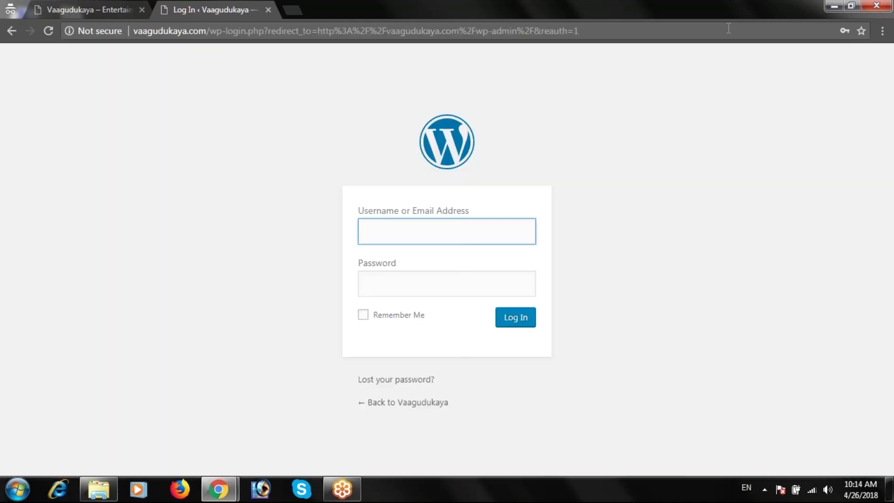
Sign in to the WordPress admin with the admin username and account password.
type("a")
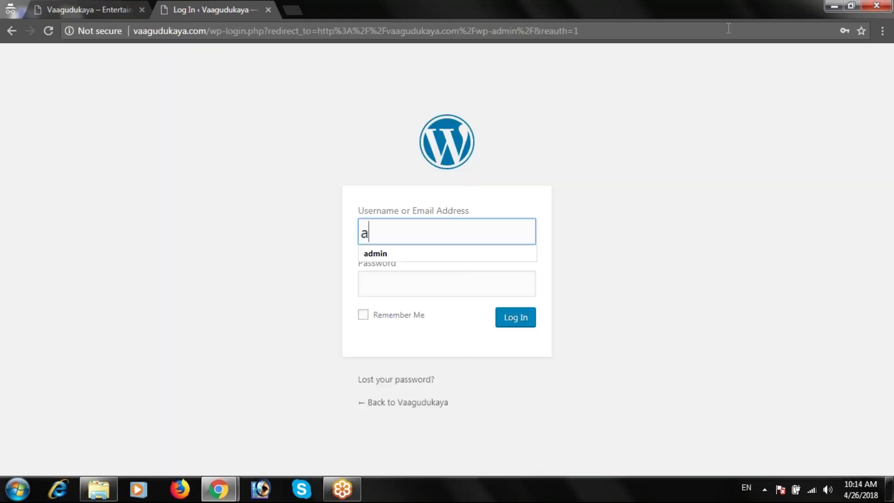
type("dmin")
key("Tab")
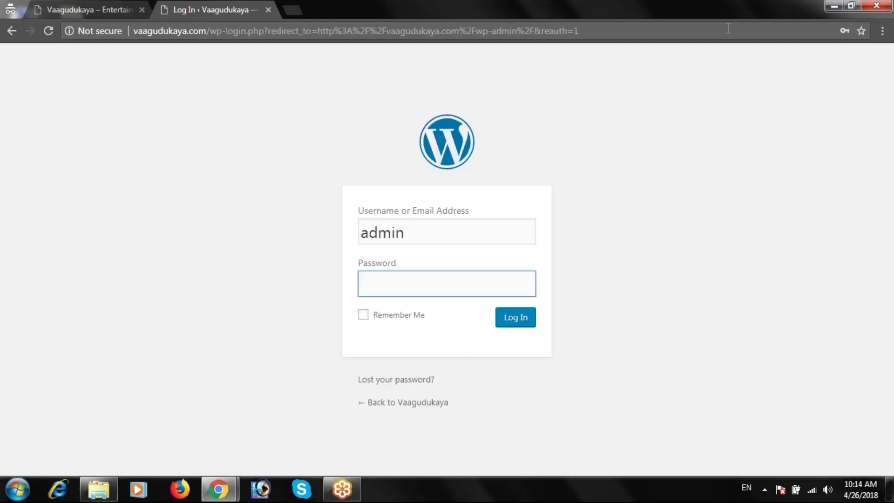
type("•••••••••")
left_click(521, 319)
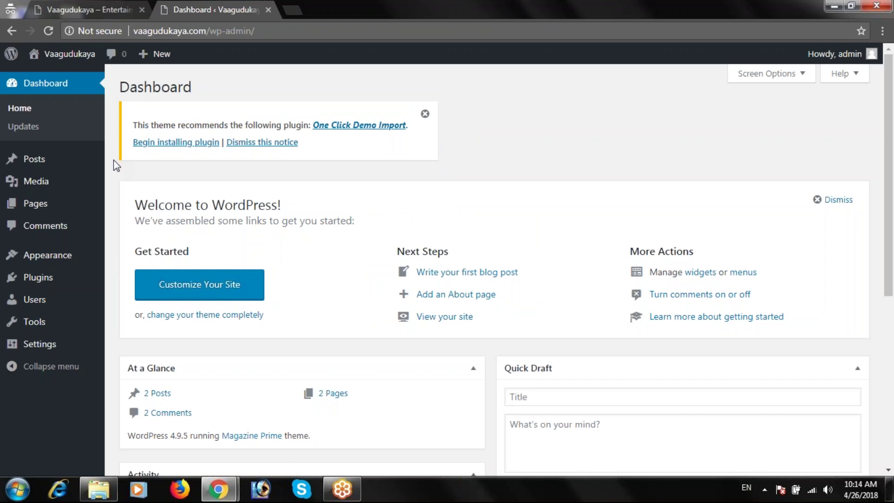
left_click(99, 2)
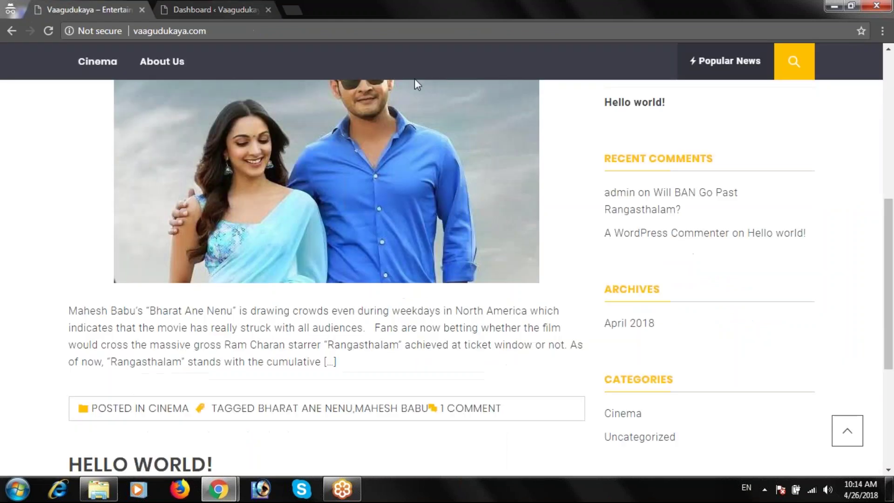
scroll(414, 79, "down", 4)
scroll(416, 84, "up", 10)
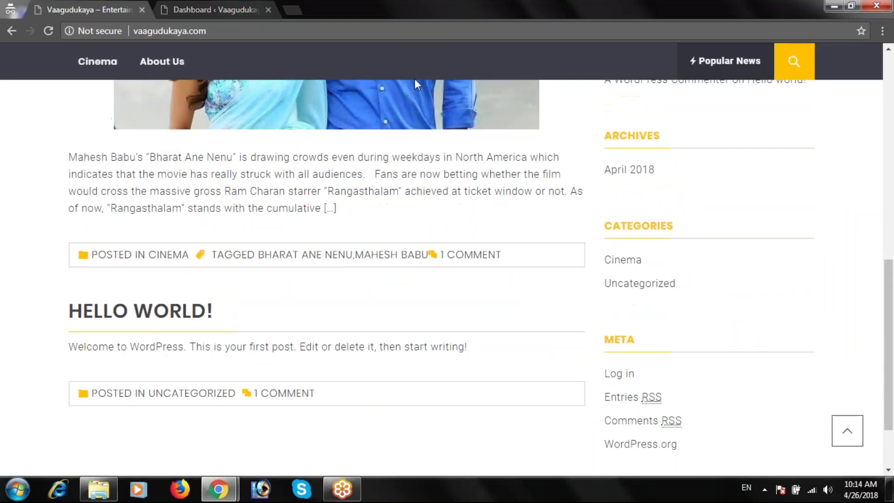
scroll(415, 80, "down", 5)
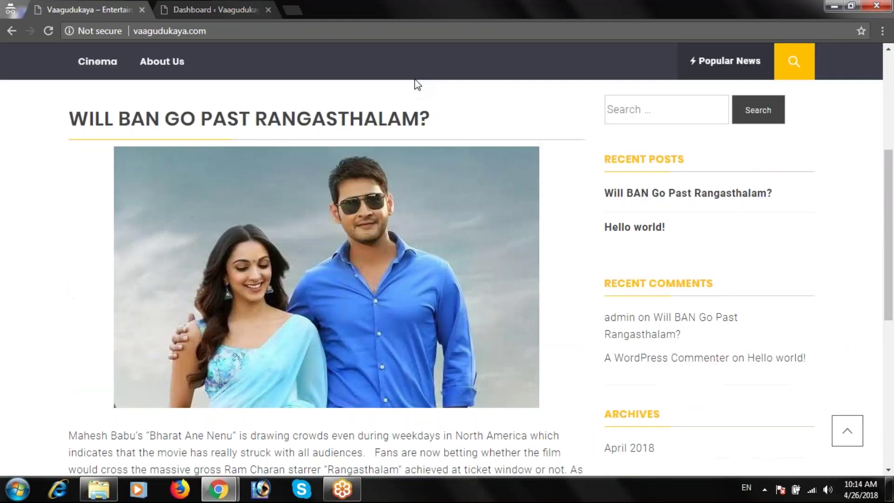
scroll(416, 82, "down", 6)
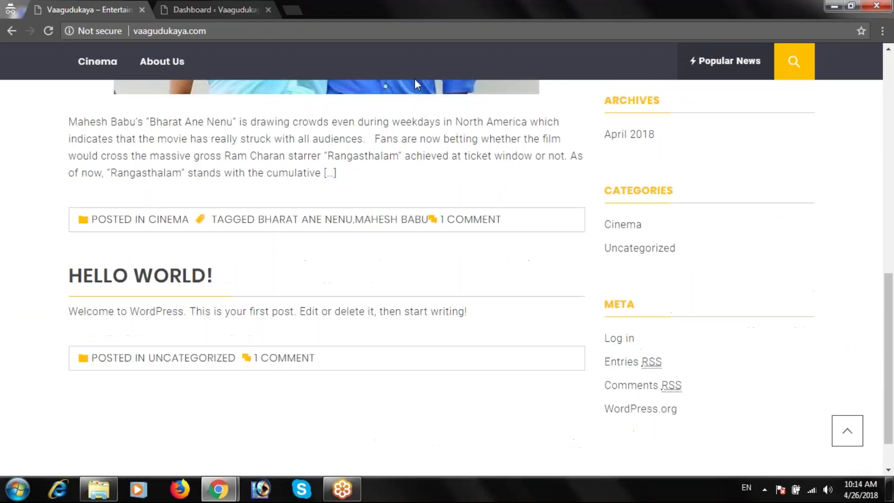
scroll(415, 83, "up", 12)
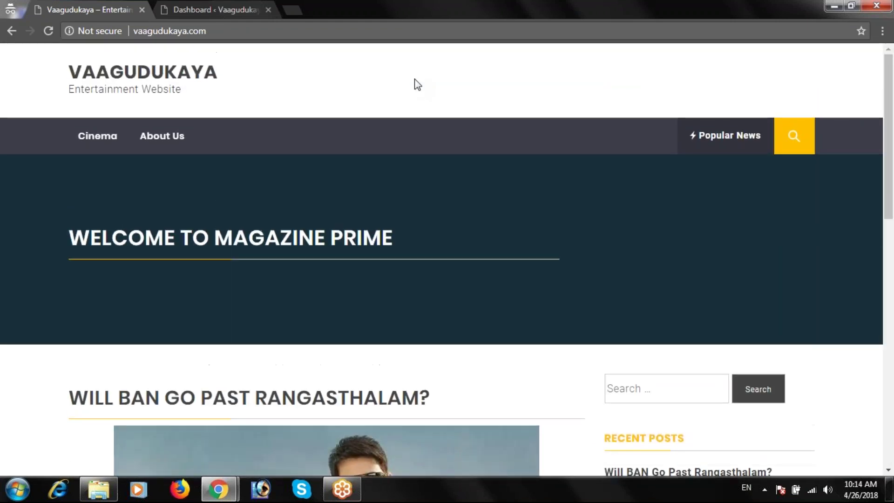
From the Dashboard tab, go to Appearance > Widgets.
left_click(228, 9)
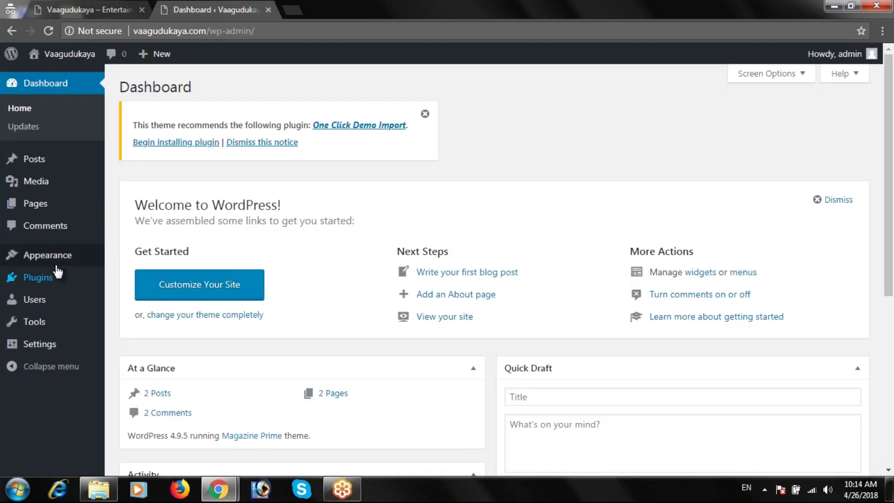
mouse_move(55, 269)
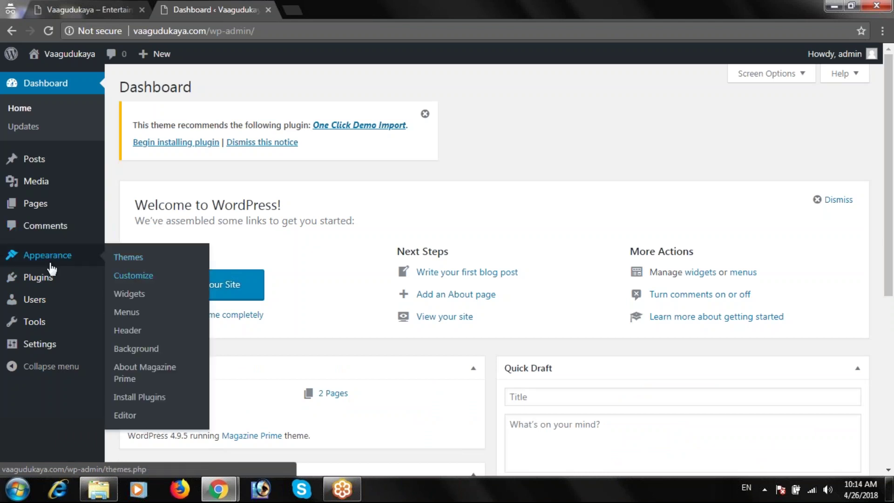
left_click(135, 302)
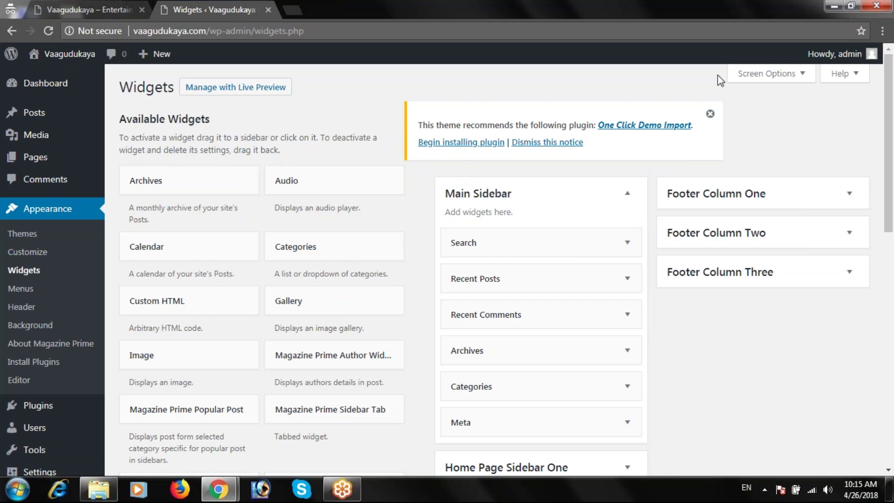
scroll(777, 121, "down", 1)
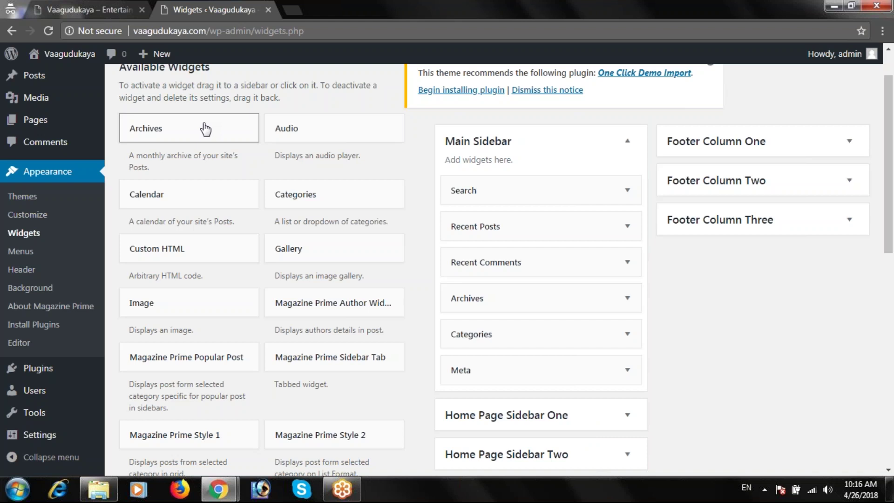
left_click(168, 136)
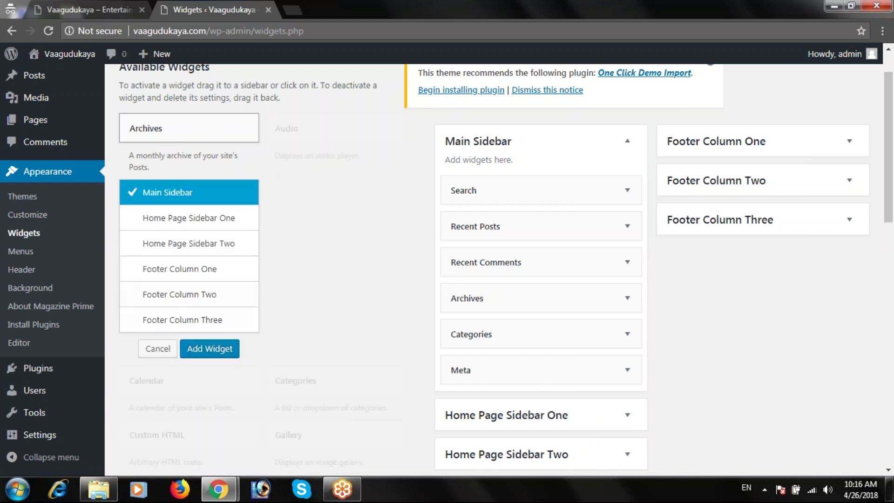
left_click(158, 348)
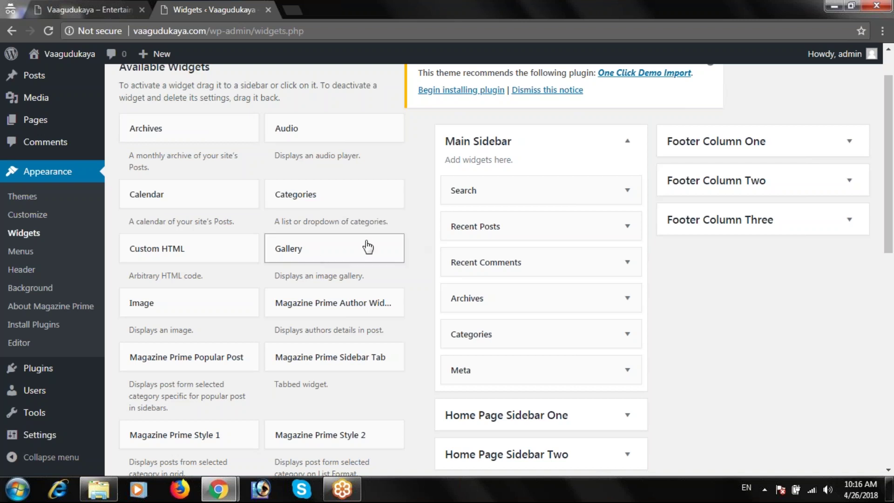
scroll(505, 269, "down", 1)
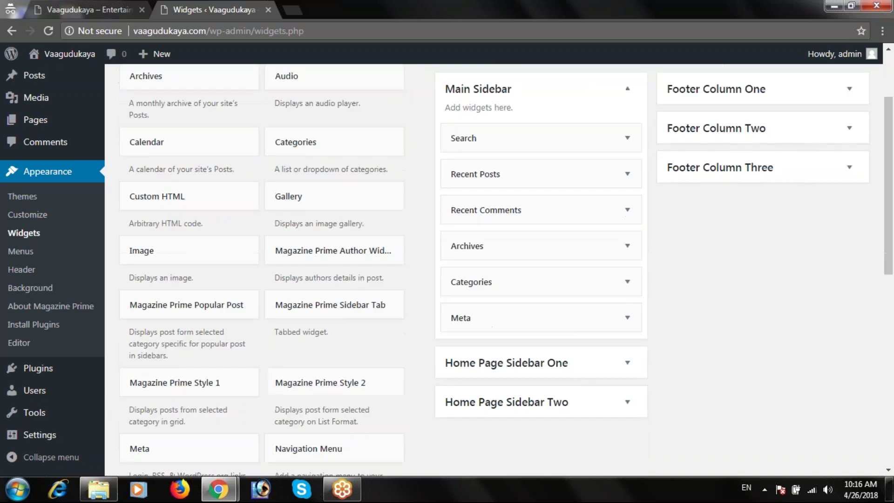
scroll(506, 270, "down", 1)
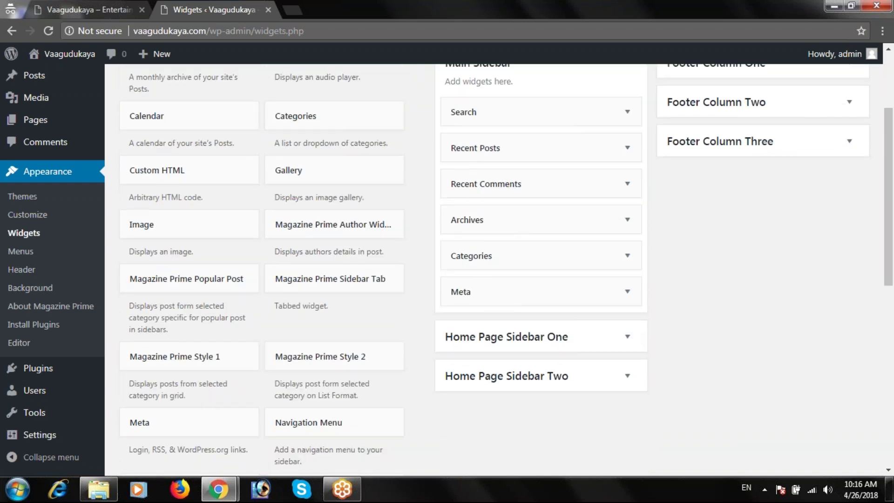
scroll(404, 217, "down", 3)
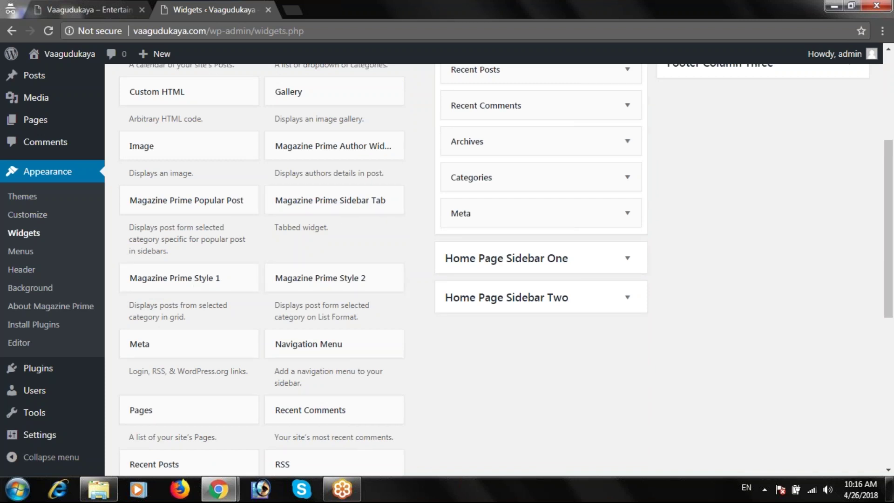
scroll(416, 352, "down", 4)
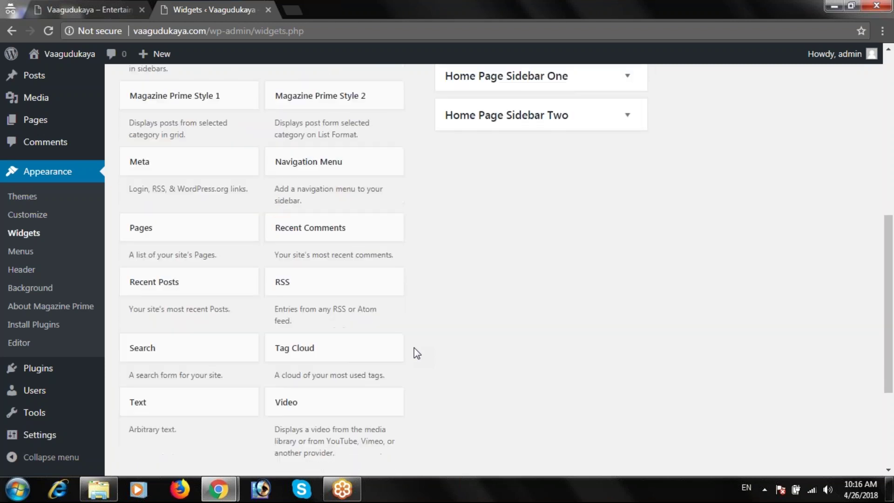
scroll(414, 347, "down", 2)
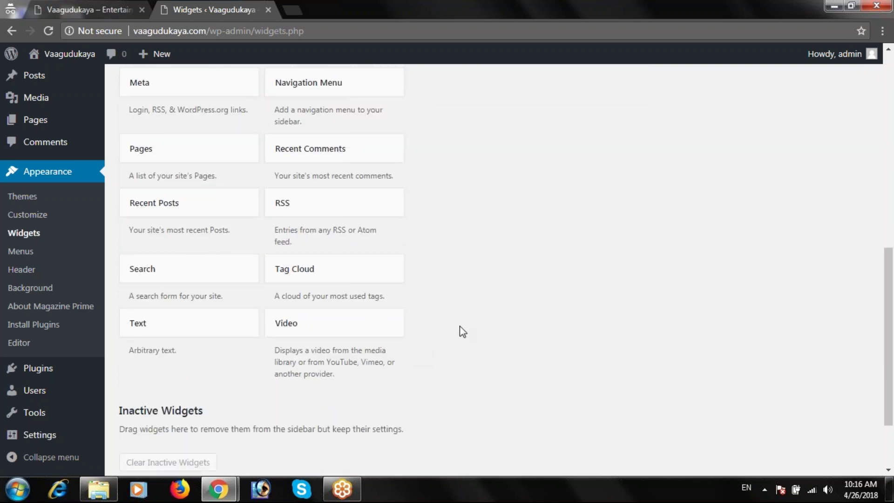
scroll(463, 332, "up", 1)
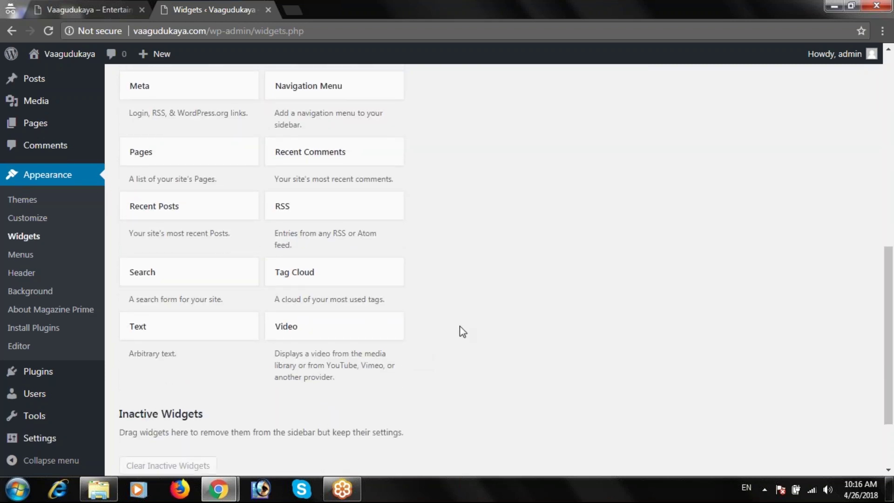
scroll(462, 331, "up", 2)
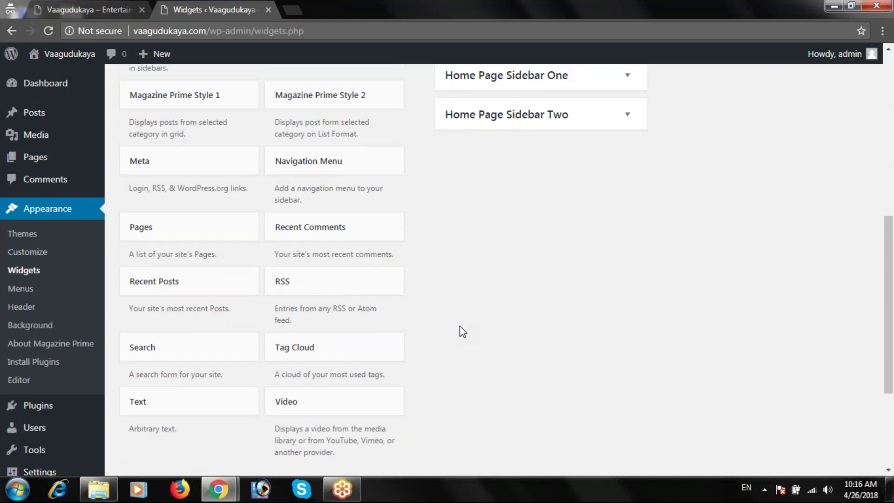
scroll(463, 332, "up", 8)
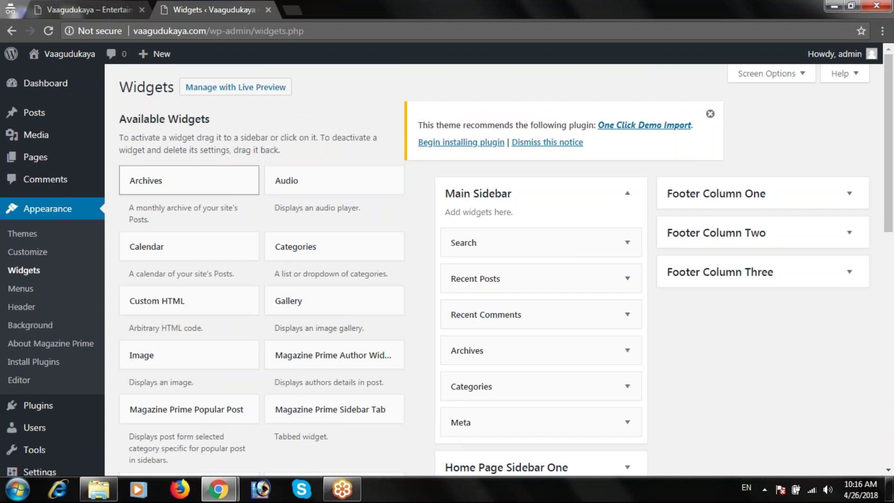
Add an 'Archives' widget to Main Sidebar with Display as dropdown on, and save it.
left_click_drag(189, 194, 526, 245)
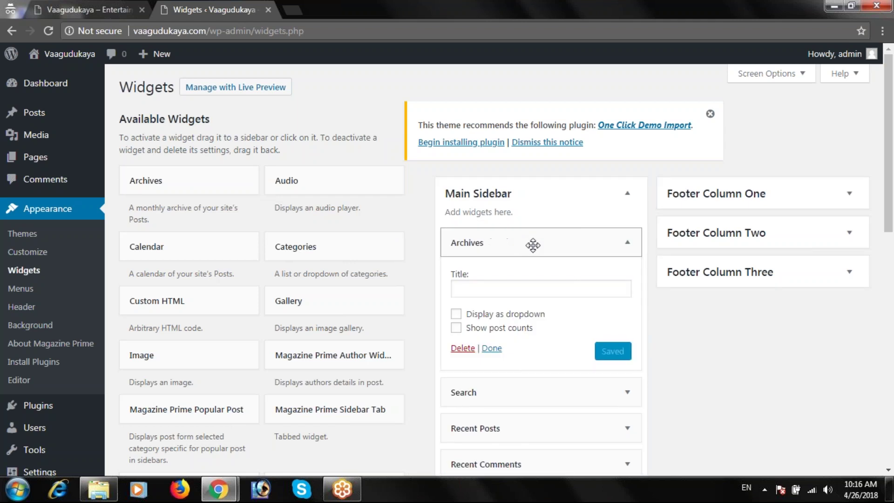
left_click(467, 287)
type("A")
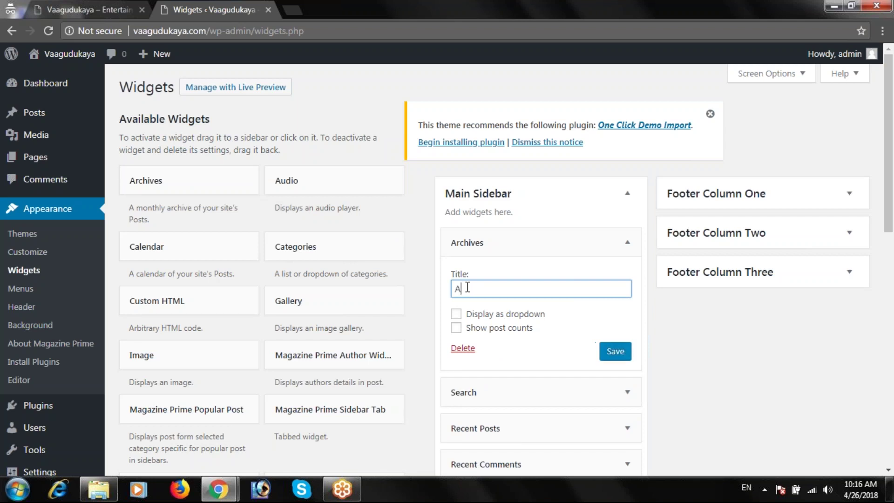
type("rchives")
left_click(455, 315)
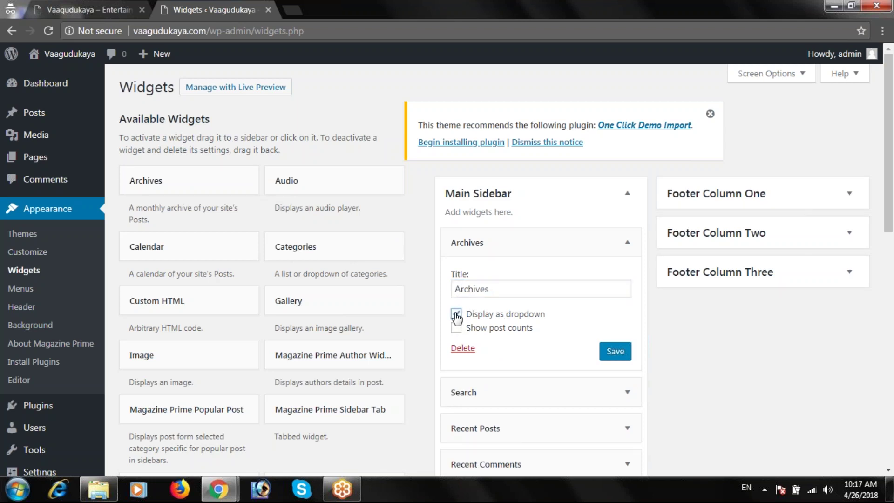
left_click(616, 356)
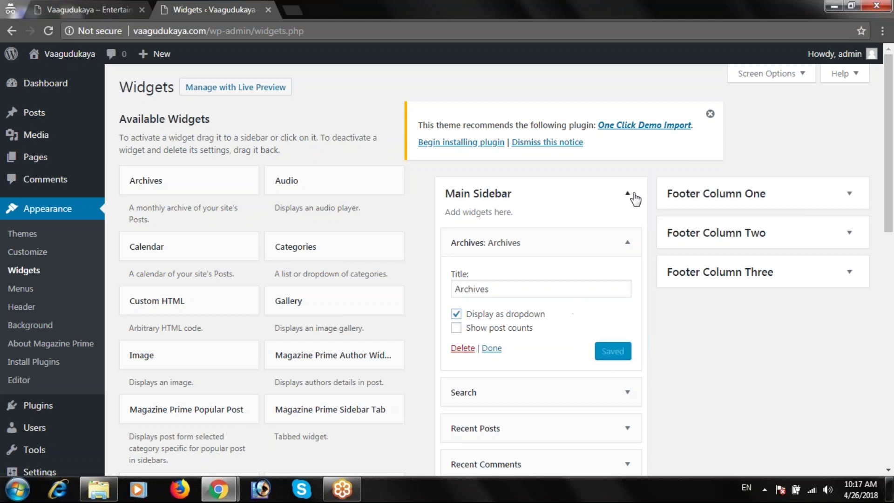
left_click(628, 195)
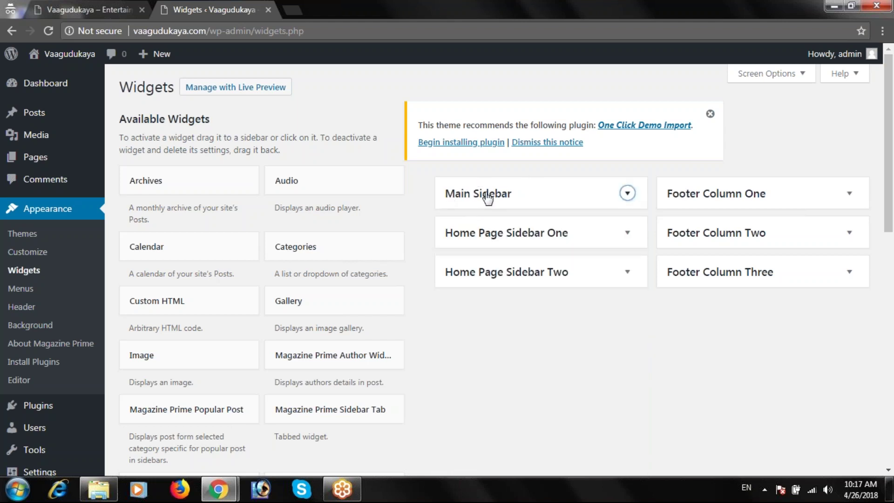
left_click(108, 15)
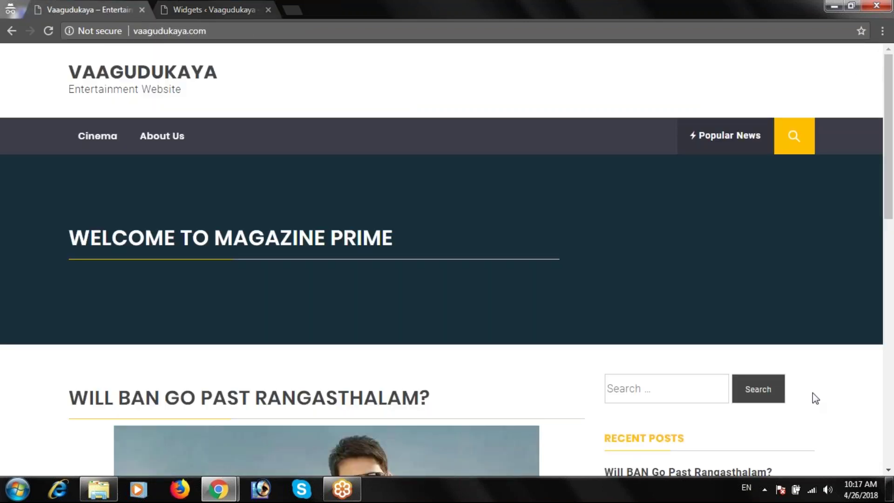
scroll(815, 398, "down", 4)
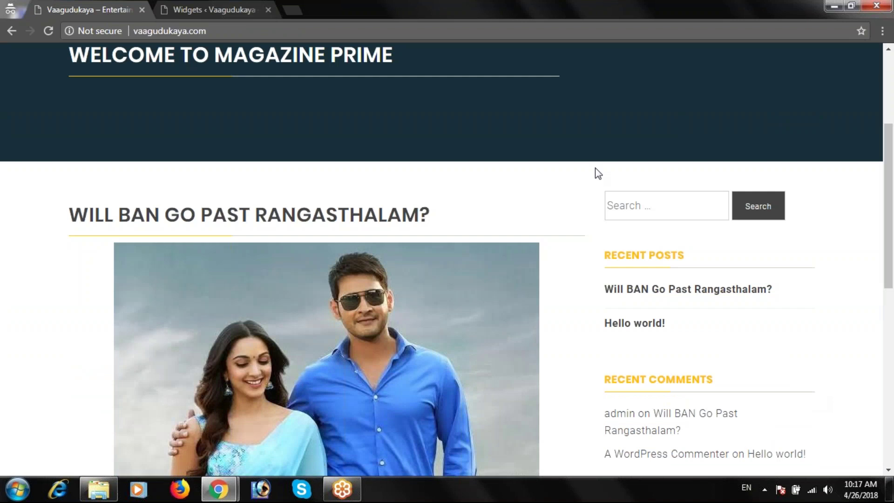
left_click_drag(595, 168, 832, 137)
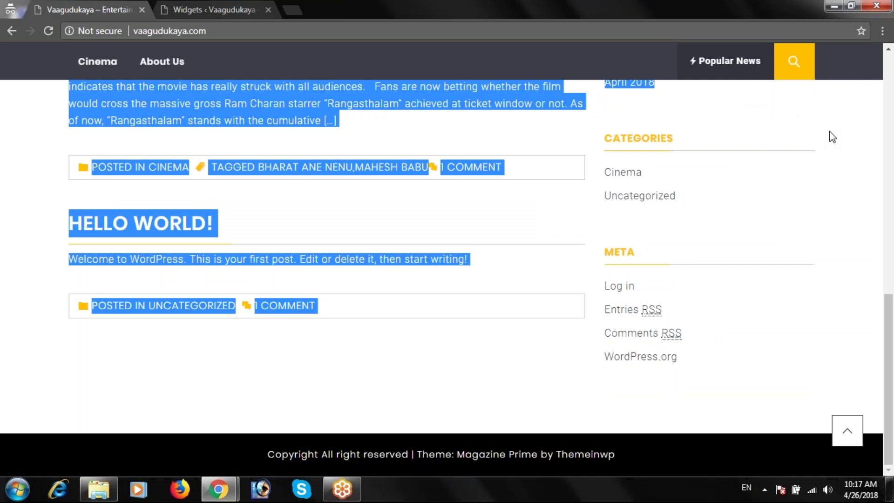
left_click(832, 138)
scroll(832, 137, "up", 1)
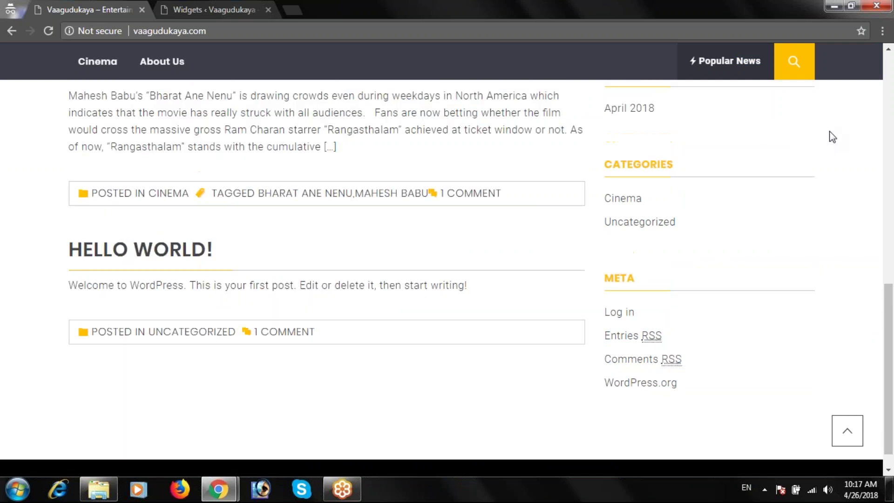
scroll(832, 137, "up", 10)
scroll(832, 137, "down", 3)
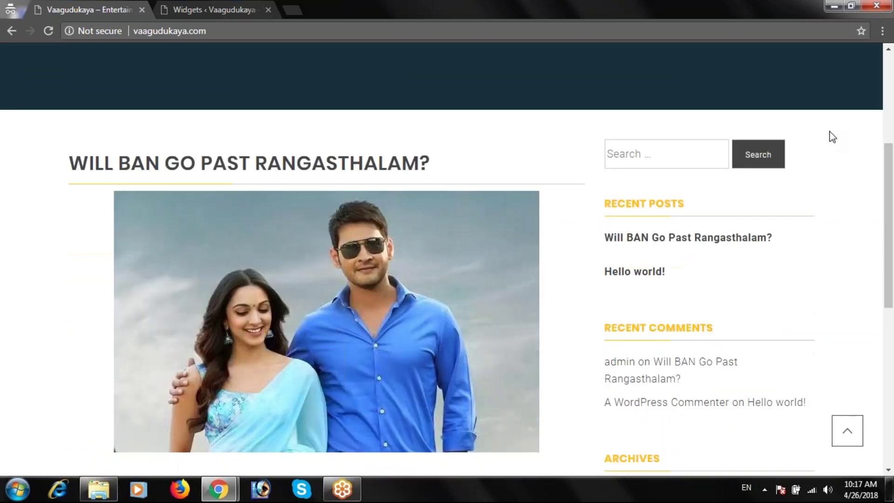
scroll(832, 137, "down", 2)
left_click(226, 7)
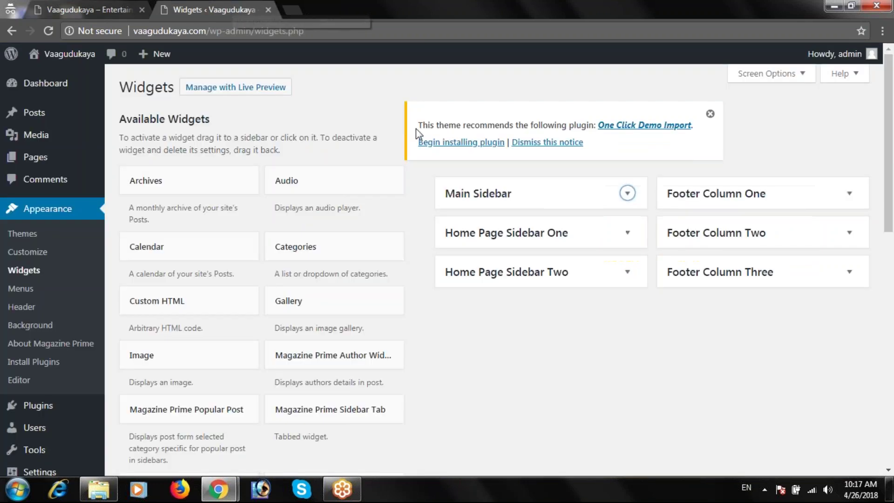
left_click(628, 195)
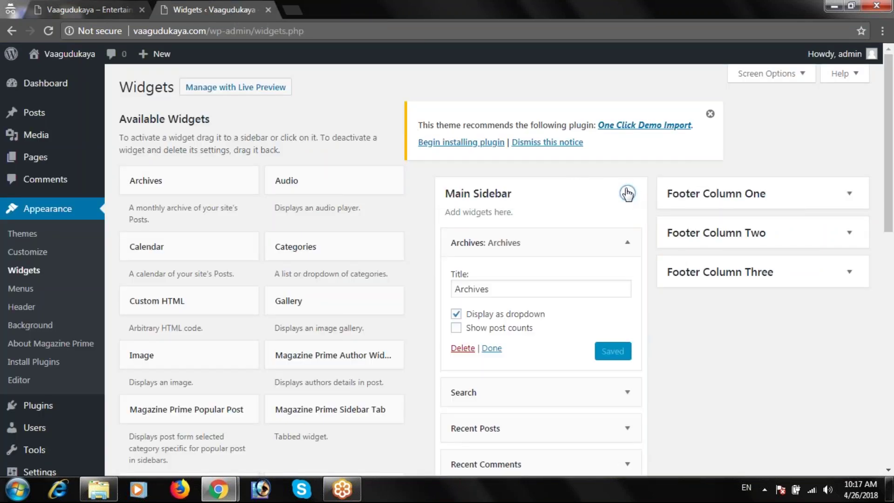
left_click(627, 193)
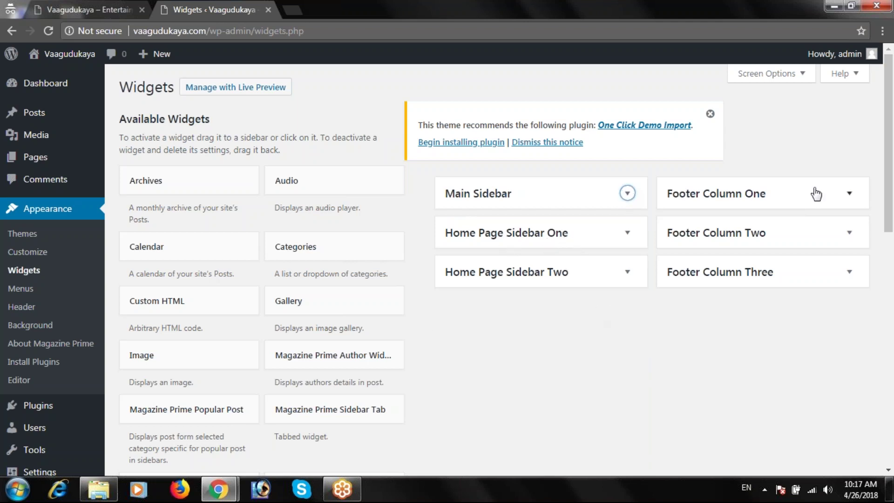
left_click(838, 285)
On the live homepage, inspect the heading and the sidebar's Archives dropdown.
left_click(113, 6)
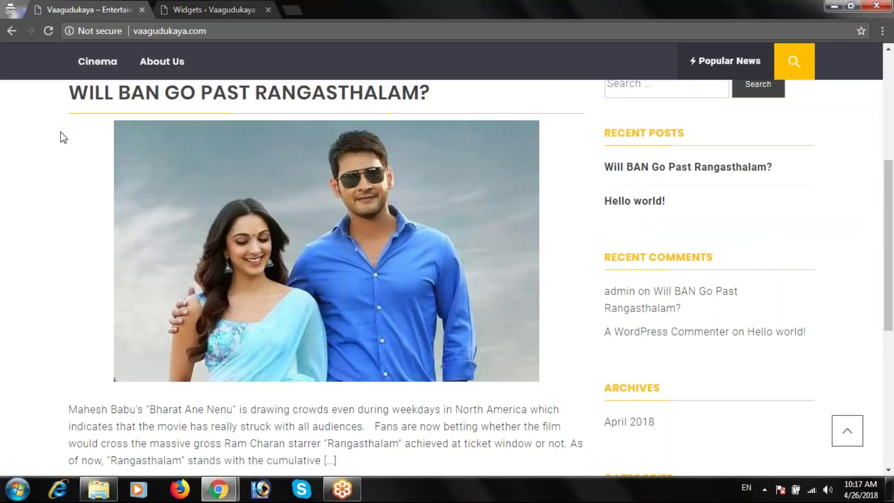
scroll(60, 132, "up", 5)
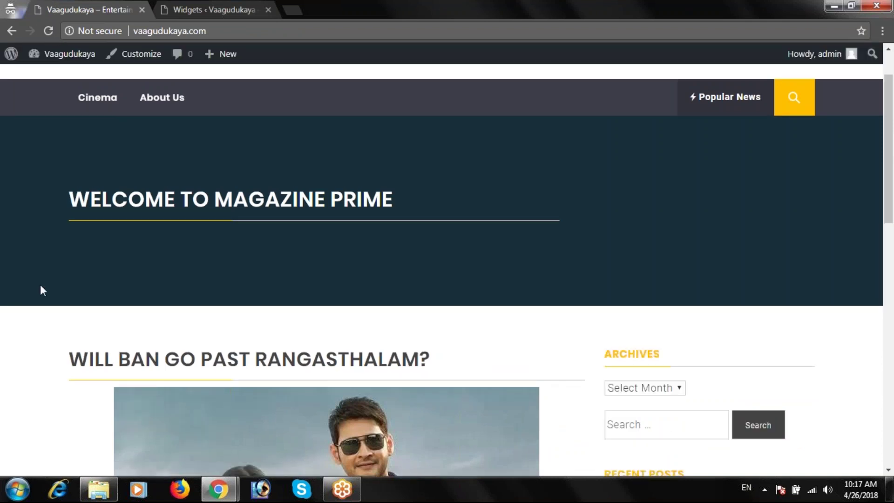
scroll(40, 285, "down", 2)
scroll(40, 289, "down", 4)
scroll(41, 289, "up", 5)
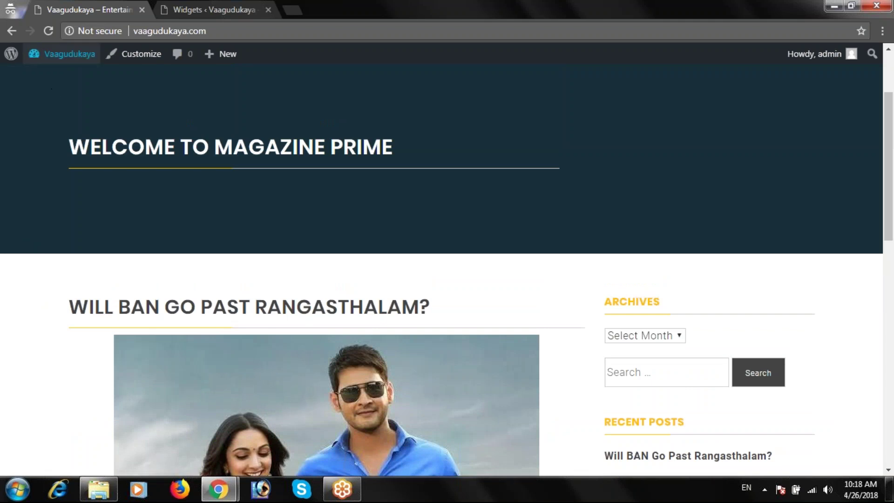
left_click_drag(264, 147, 400, 148)
left_click(683, 202)
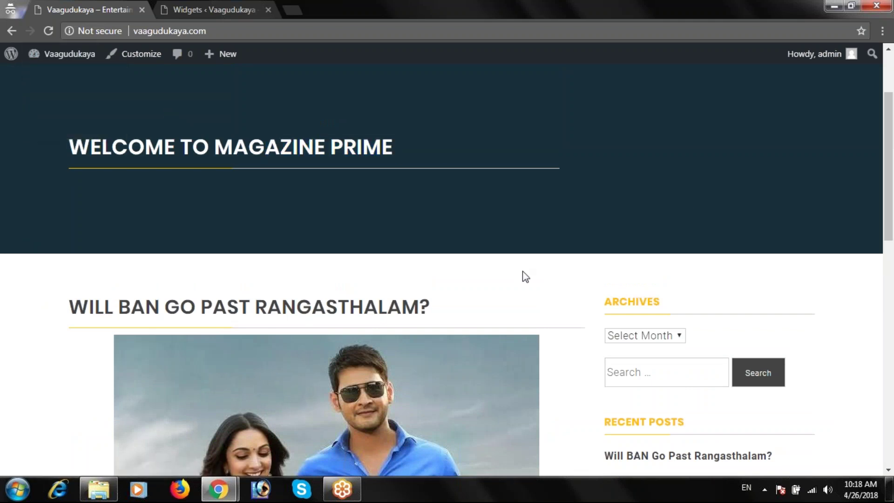
left_click_drag(600, 287, 720, 325)
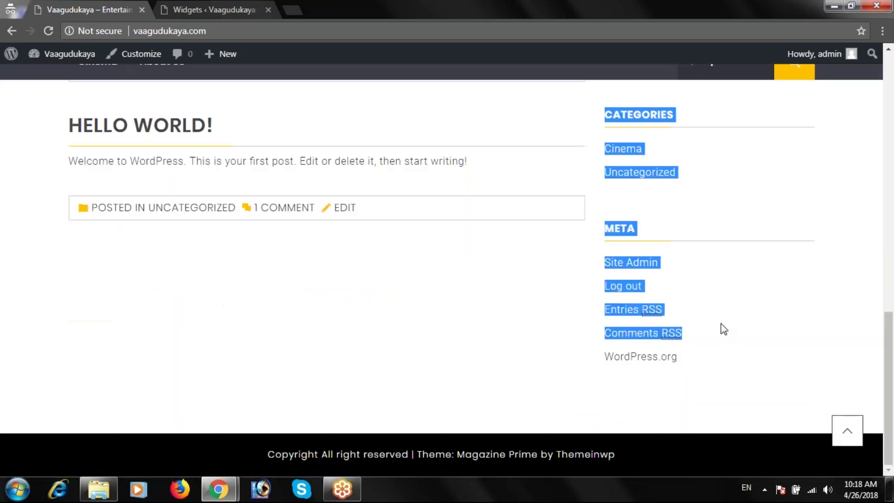
left_click(395, 353)
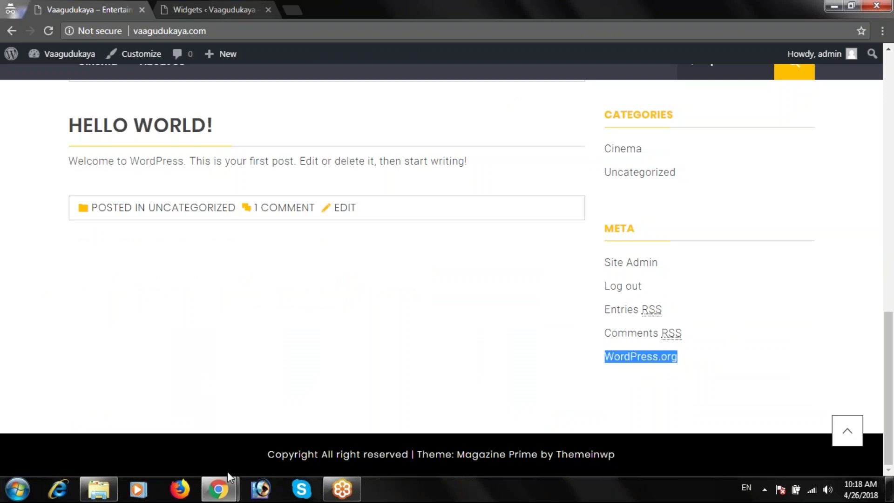
left_click(395, 343)
Scroll through the homepage posts, checking the first post's title and text.
scroll(396, 344, "up", 1)
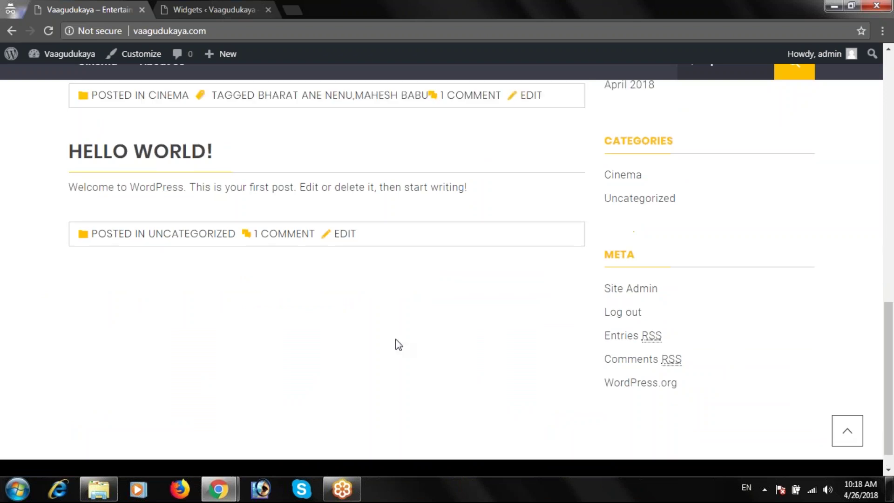
scroll(396, 340, "up", 15)
scroll(396, 340, "down", 3)
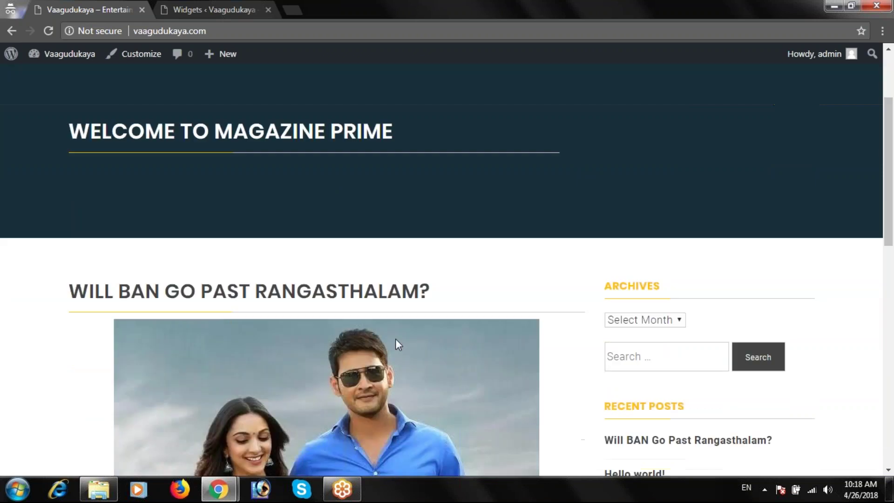
scroll(397, 343, "down", 3)
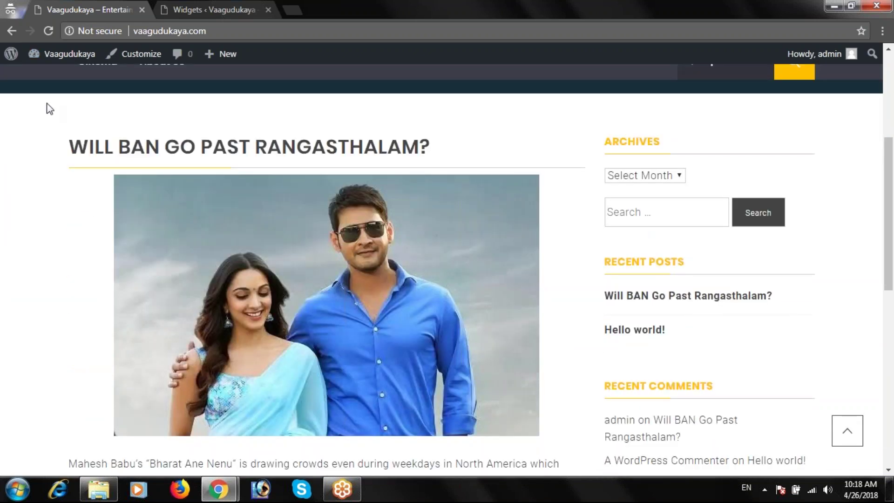
mouse_move(69, 146)
left_mouse_down()
mouse_move(432, 149)
mouse_move(330, 439)
mouse_move(331, 464)
mouse_move(387, 314)
left_mouse_up()
left_click(386, 313)
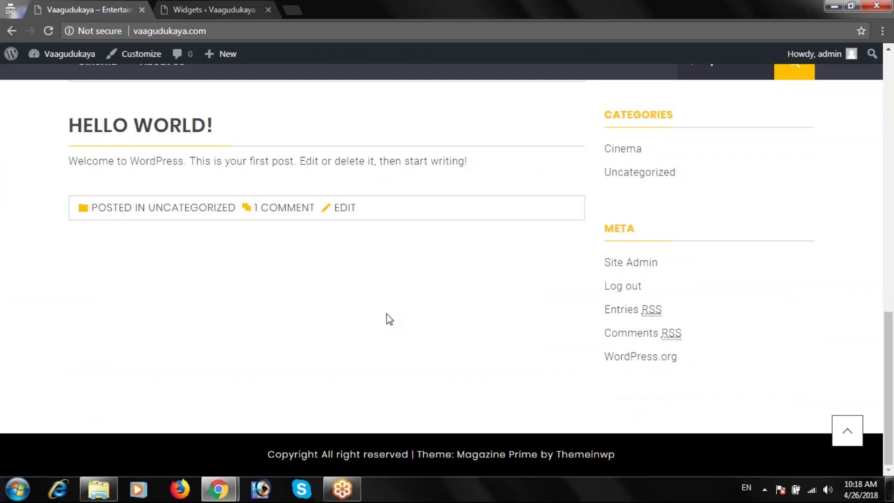
scroll(386, 314, "up", 1)
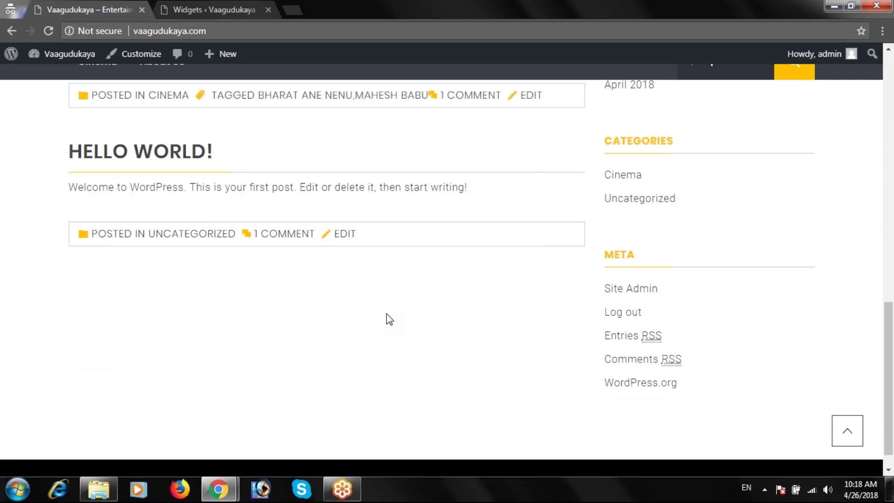
scroll(387, 315, "up", 4)
scroll(387, 314, "up", 10)
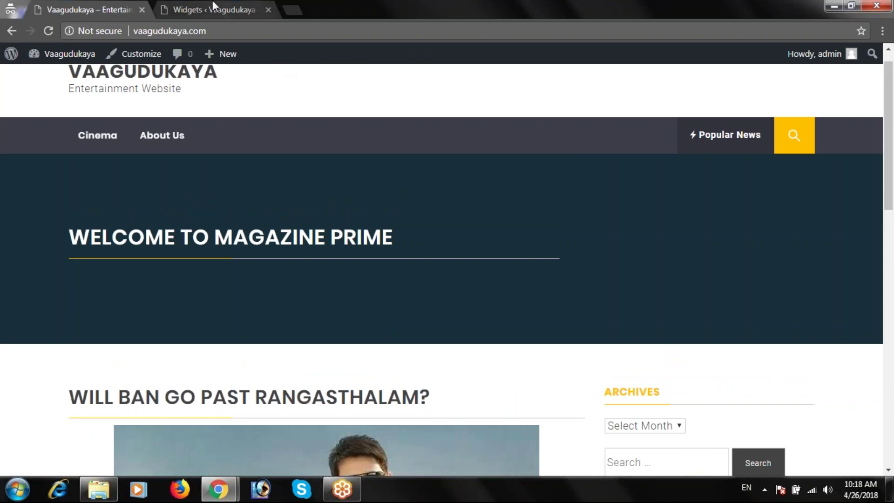
Back on the Widgets page, open Appearance > Themes in a new tab, view it, then close it.
left_click(214, 6)
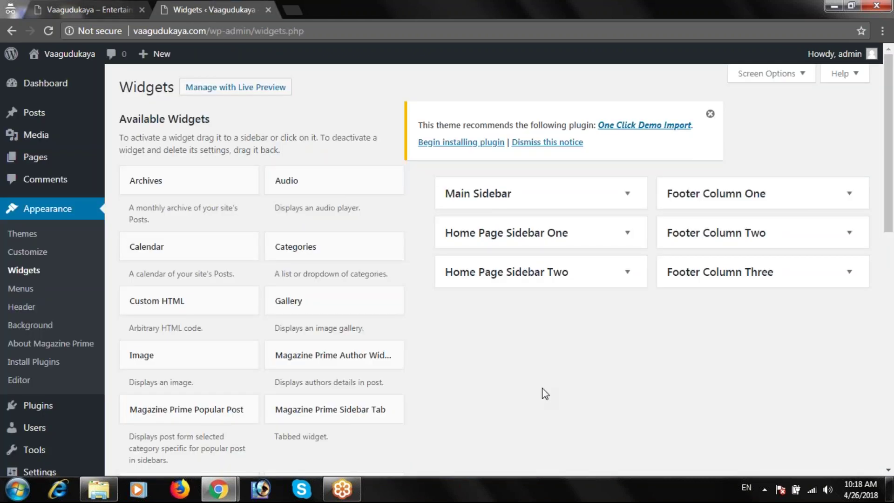
key("ctrl+Tab")
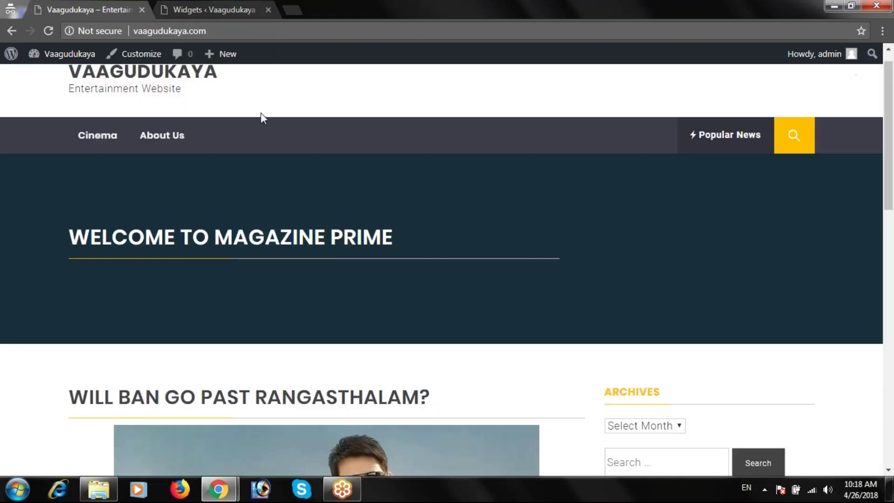
left_click(216, 5)
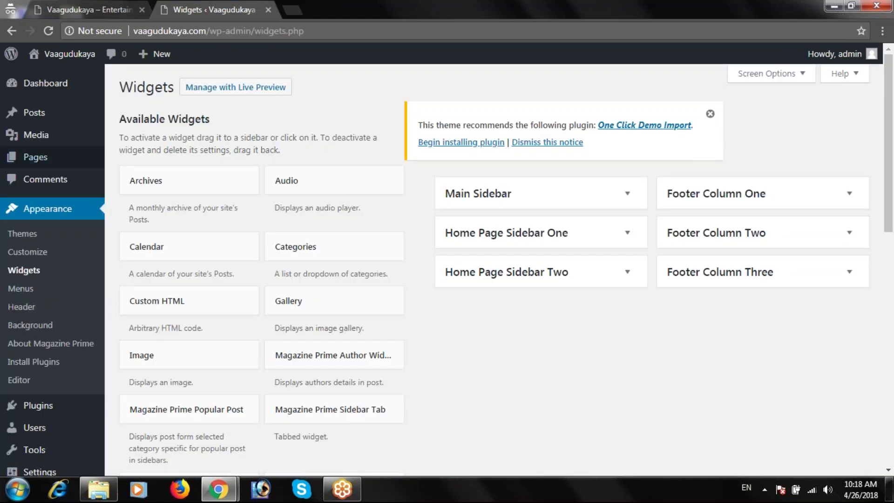
middle_click(34, 239)
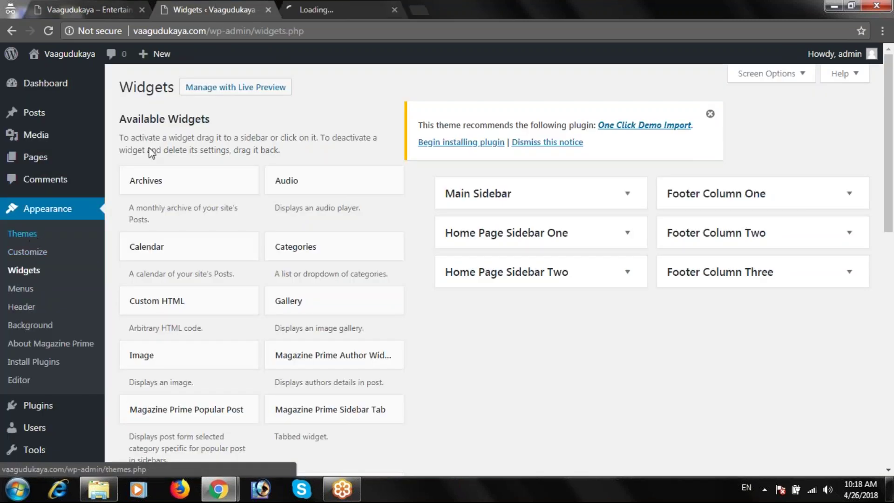
left_click(305, 13)
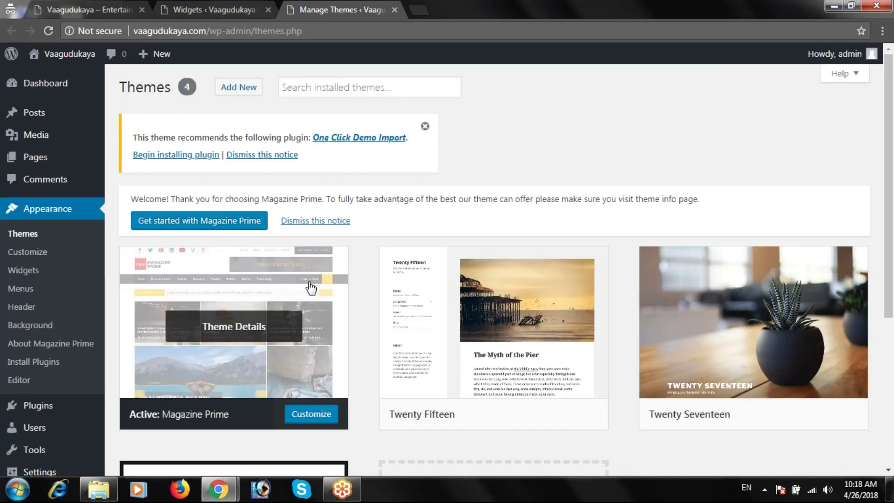
left_click(395, 10)
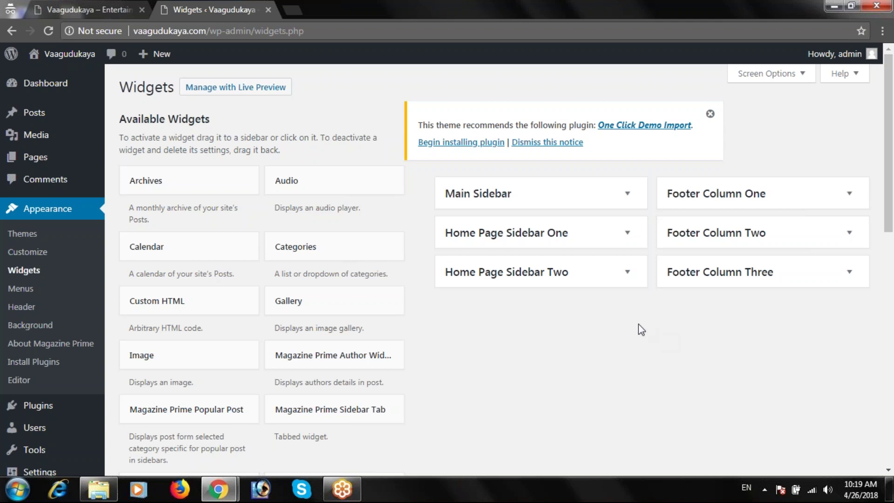
On the live site, choose April 2018 from the sidebar Archives dropdown.
left_click(99, 9)
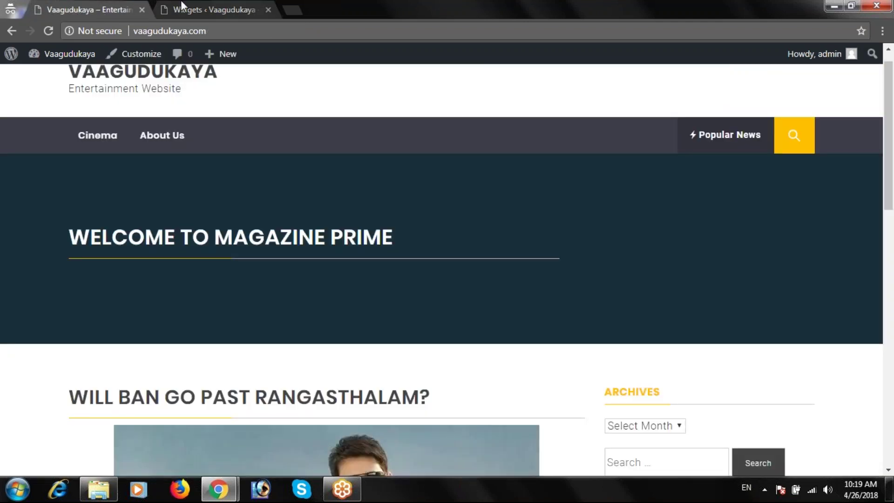
left_click(200, 8)
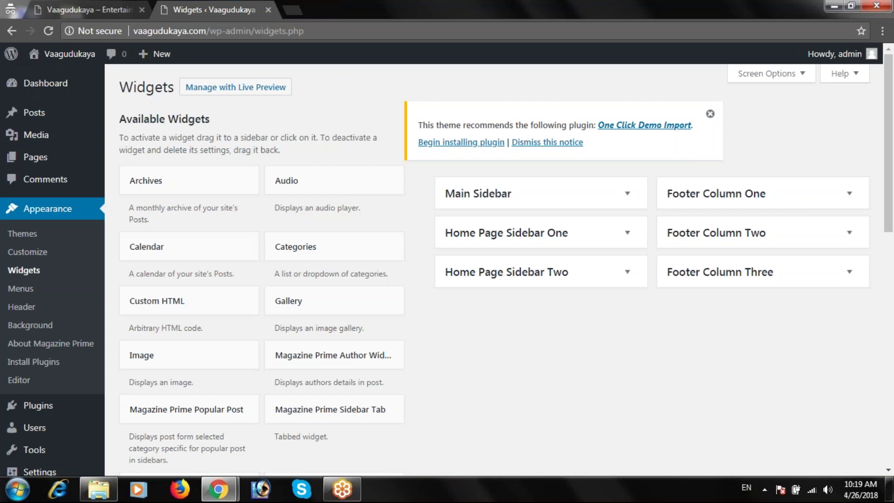
left_click(76, 11)
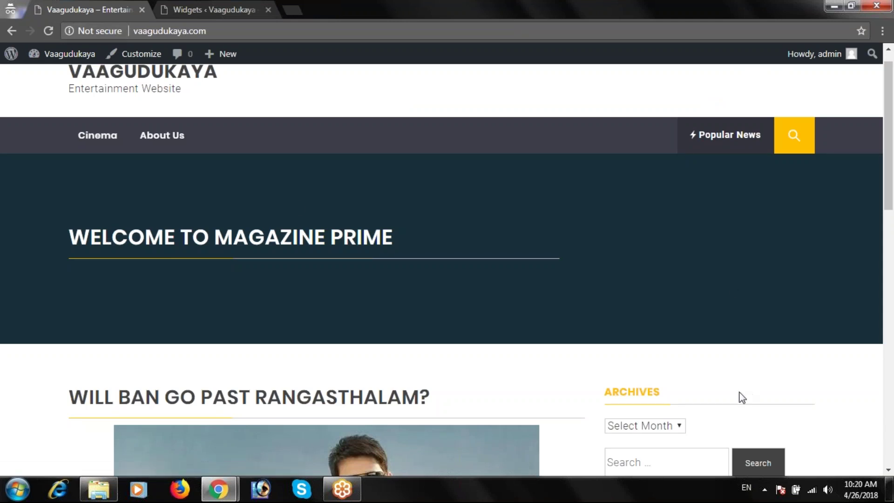
scroll(740, 396, "down", 2)
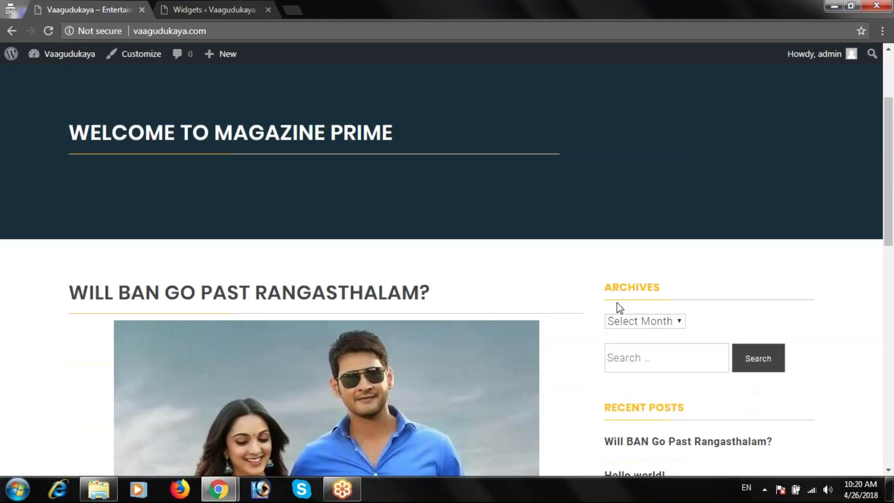
left_click(673, 321)
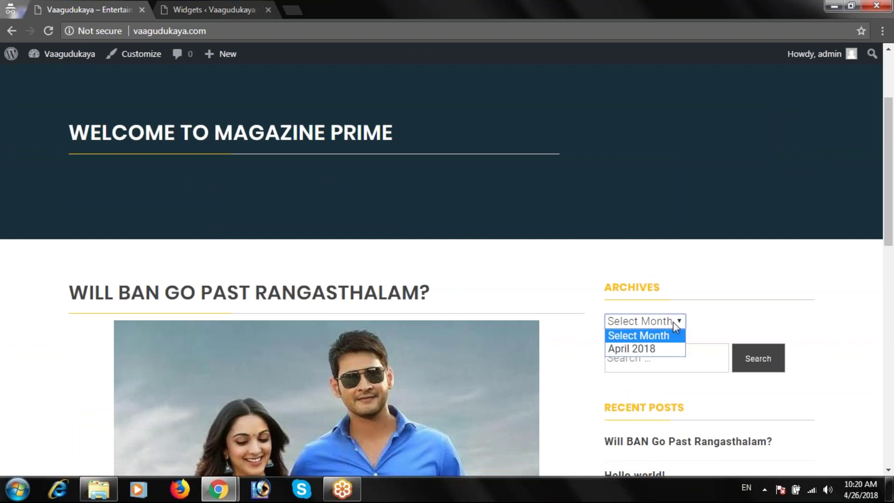
left_click(646, 350)
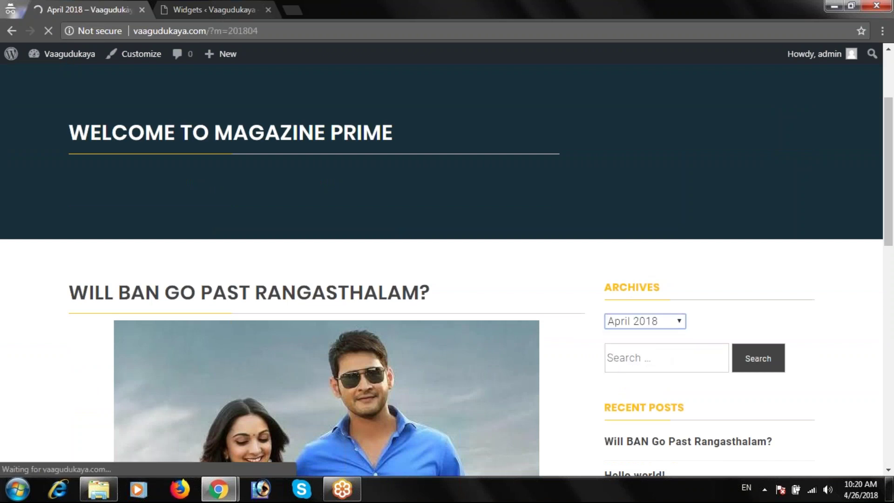
Scroll through the April 2018 archive page, then return to the Widgets tab.
scroll(447, 265, "down", 1)
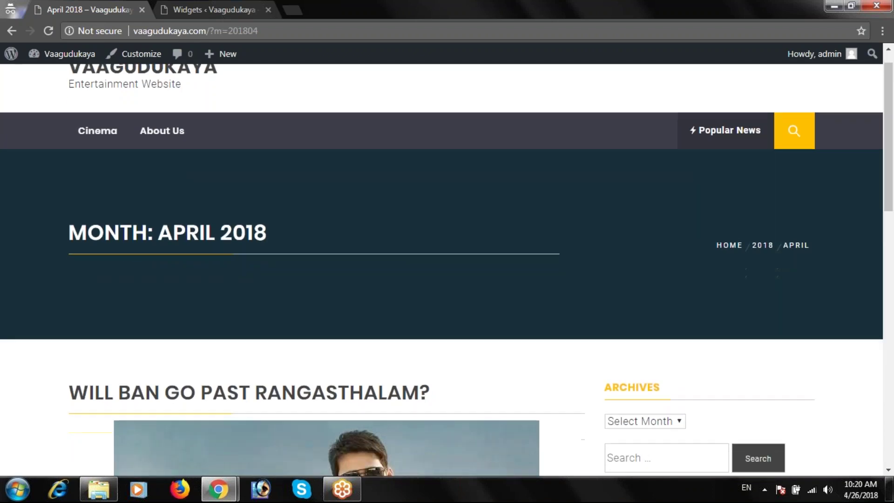
scroll(579, 332, "down", 6)
scroll(579, 331, "up", 5)
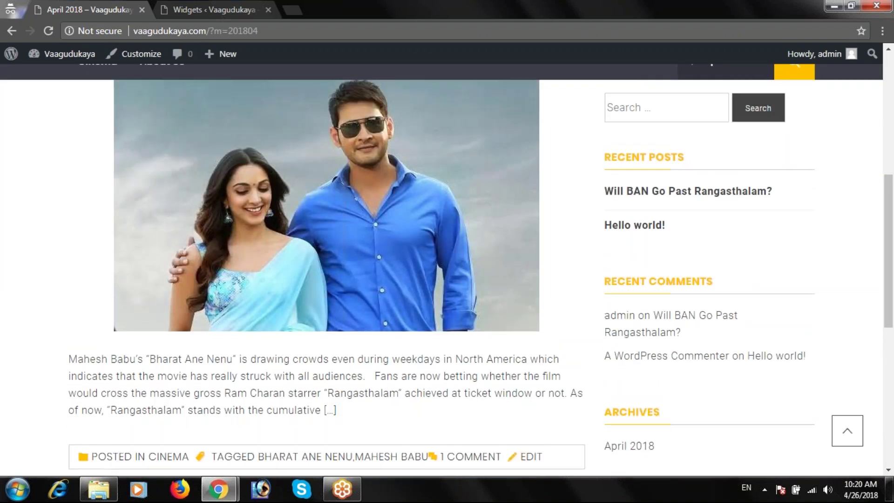
scroll(479, 316, "up", 2)
scroll(479, 316, "down", 3)
scroll(482, 320, "down", 4)
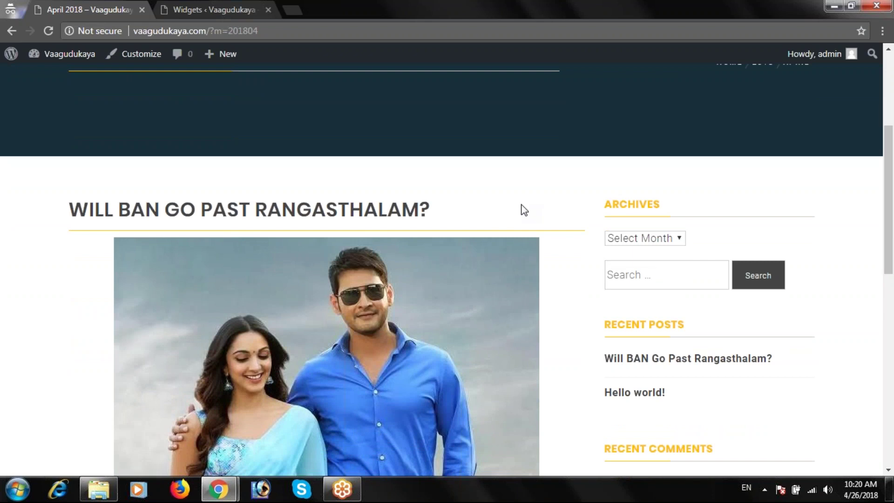
left_click(674, 238)
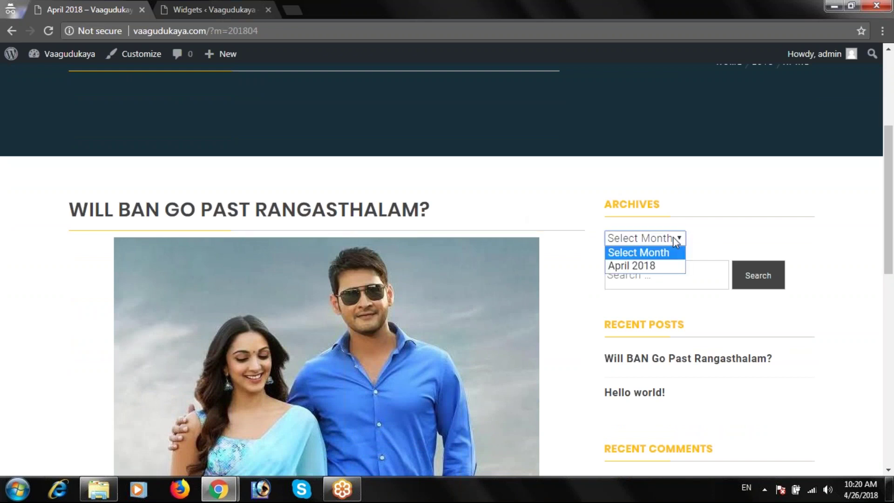
left_click(187, 5)
left_click(187, 5)
Delete the extra Archives widget from Main Sidebar and scroll down to the home page sidebars.
left_click(638, 194)
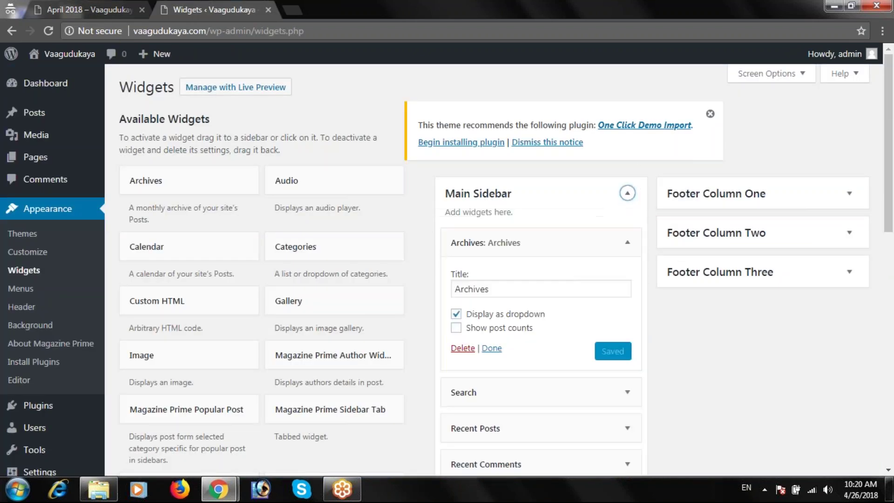
left_click(465, 349)
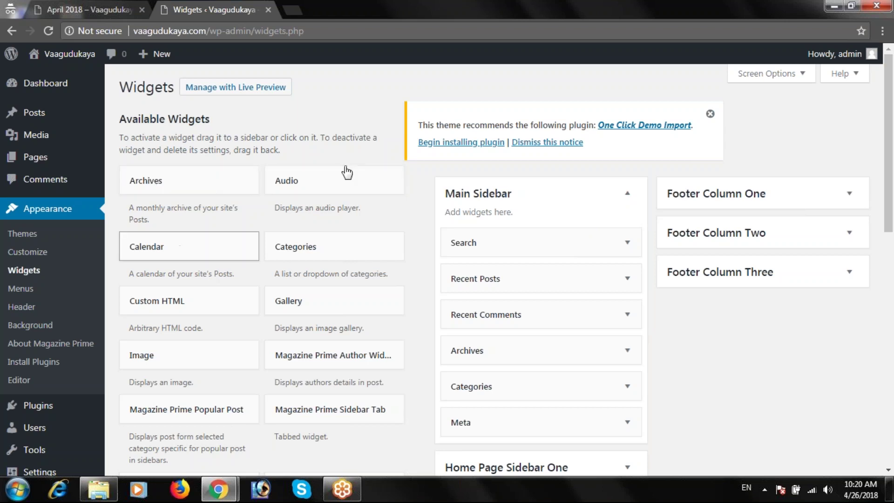
scroll(537, 158, "down", 1)
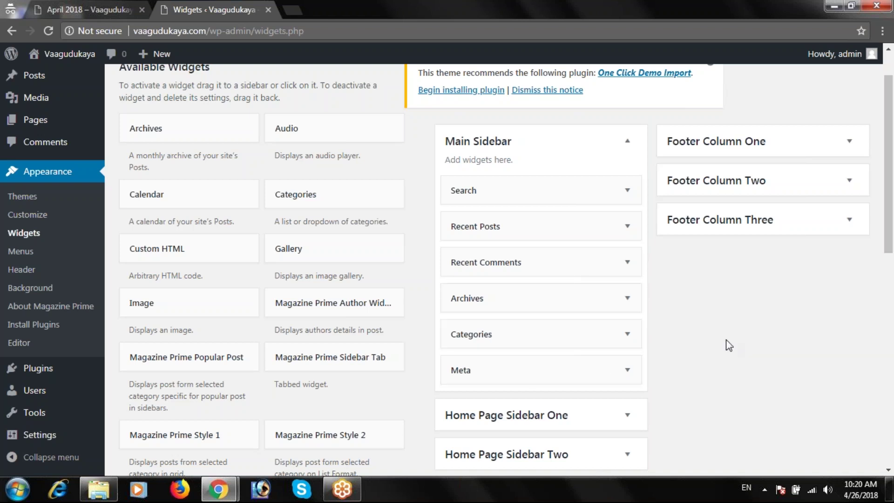
scroll(670, 343, "down", 2)
Confirm Home Page Sidebar One and Home Page Sidebar Two hold no widgets.
left_click(626, 312)
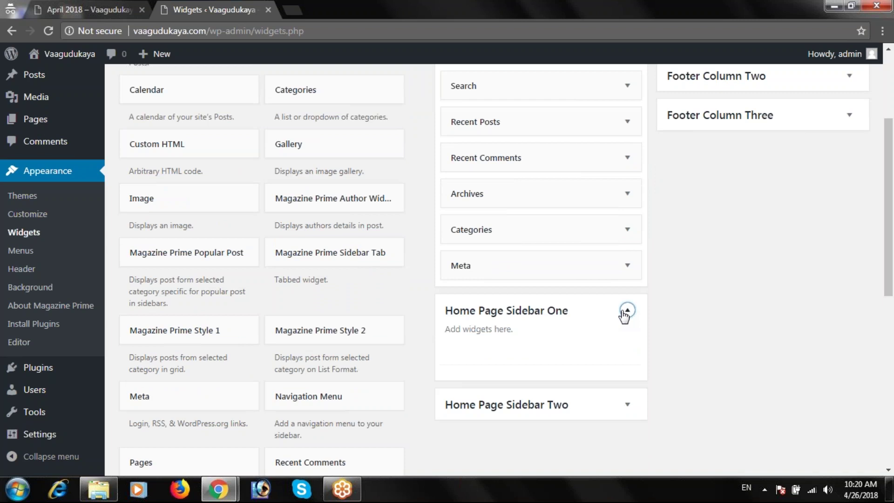
left_click(625, 311)
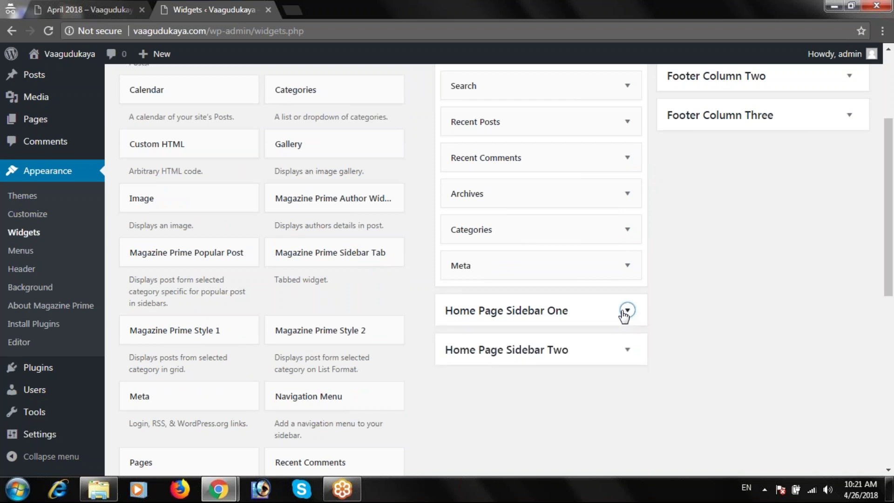
left_click(627, 351)
left_click(628, 352)
scroll(726, 341, "up", 1)
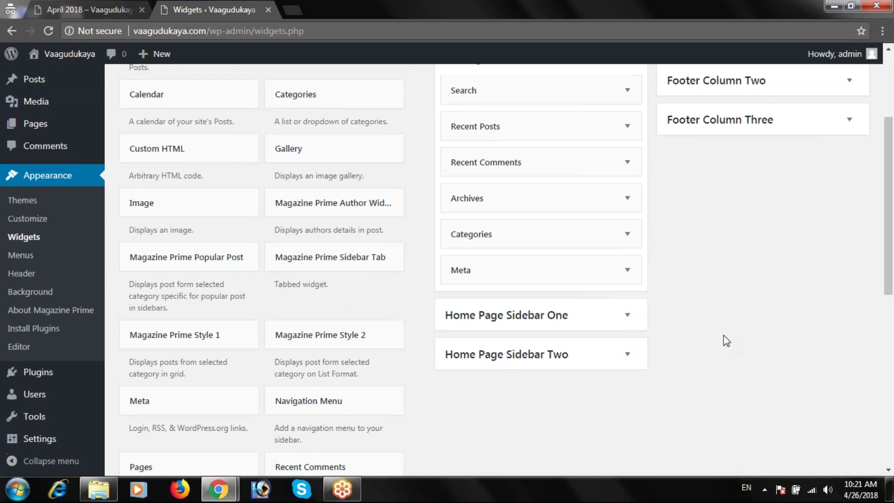
scroll(726, 341, "up", 5)
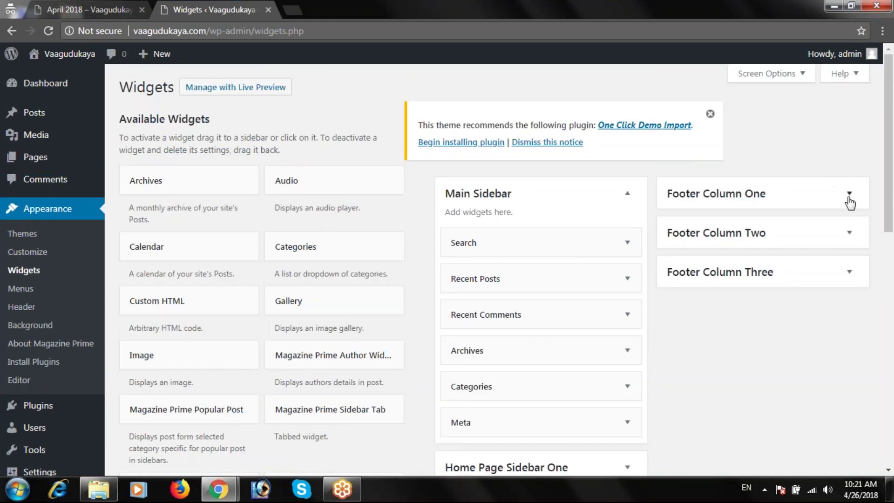
Confirm Footer Columns One, Two and Three are empty, then return to the April 2018 page.
left_click(849, 195)
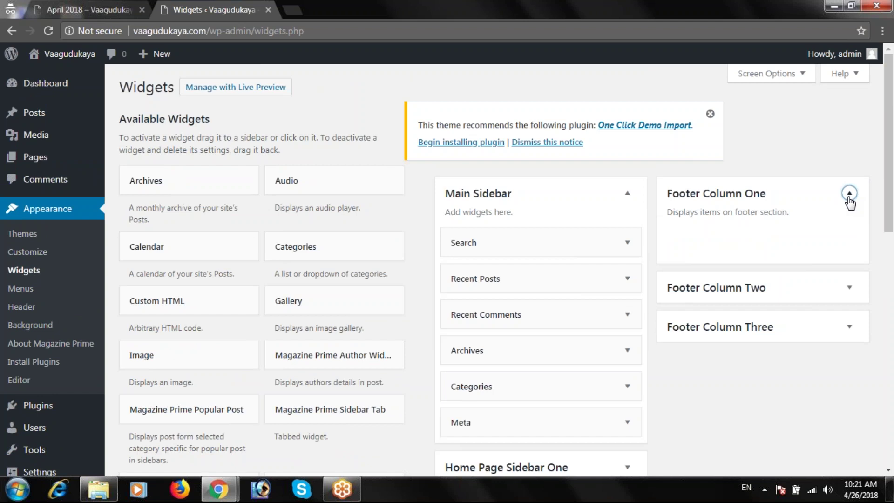
left_click(849, 197)
left_click(850, 234)
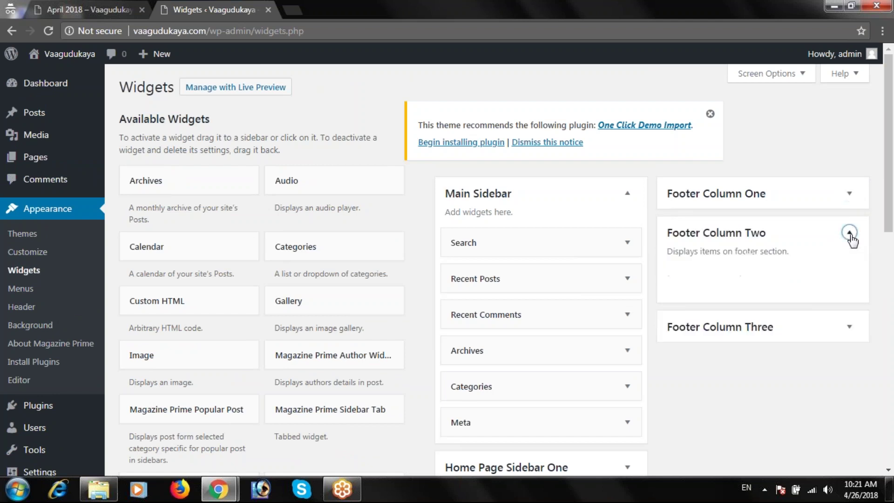
left_click(850, 234)
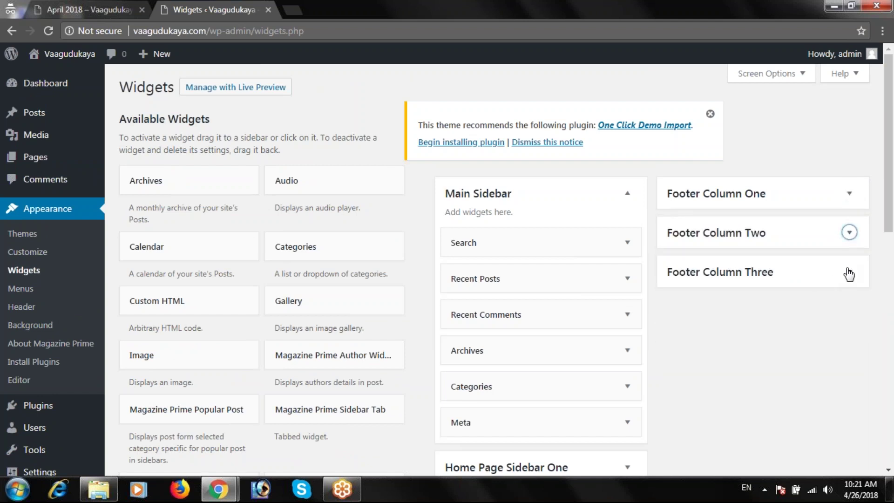
left_click(849, 273)
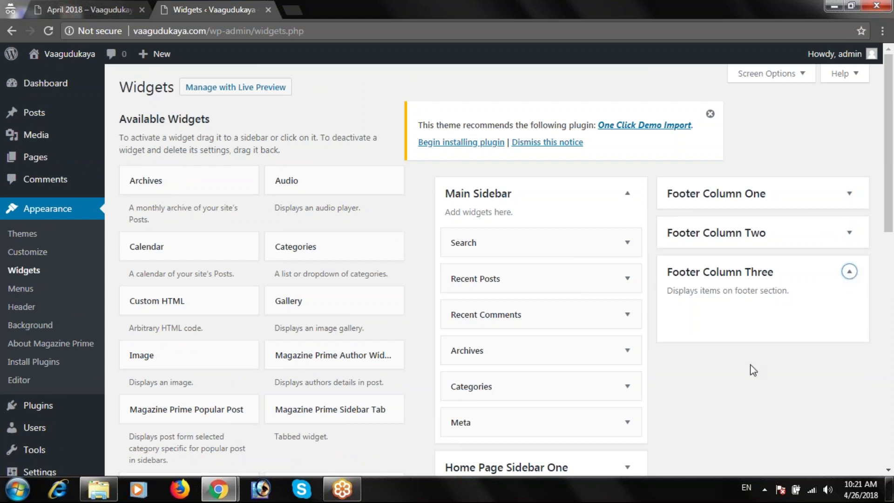
left_click(104, 9)
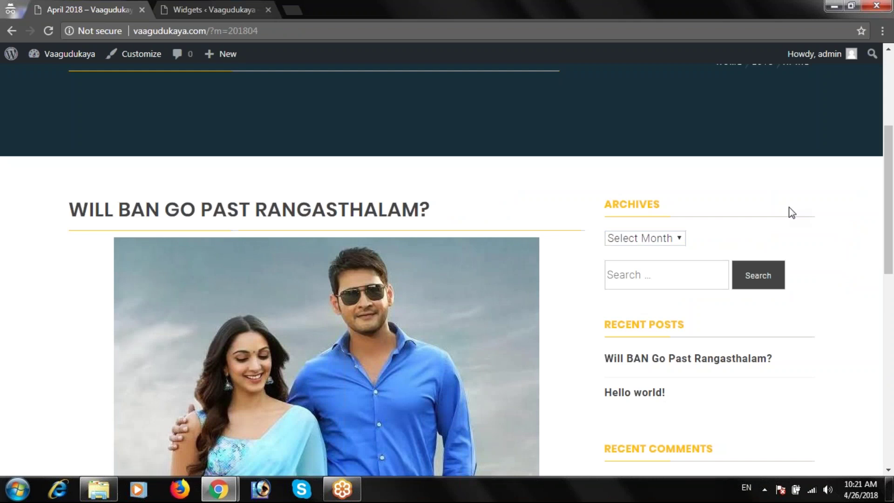
scroll(790, 209, "down", 15)
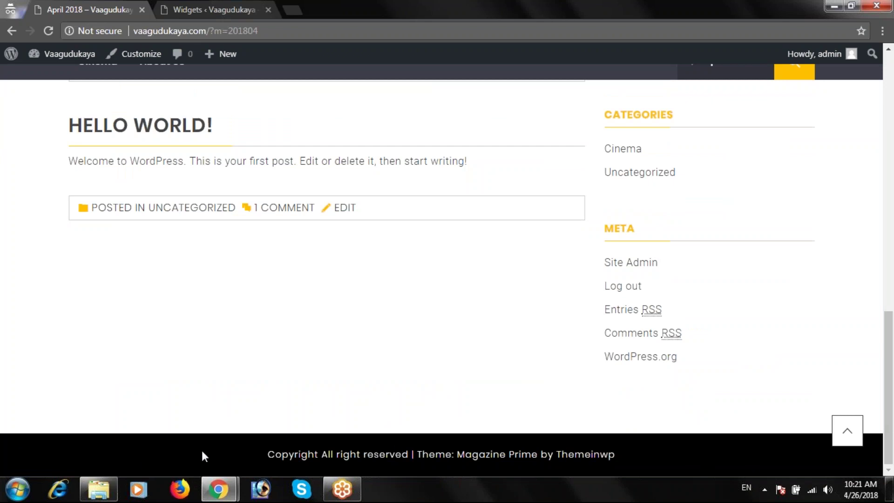
left_click(215, 10)
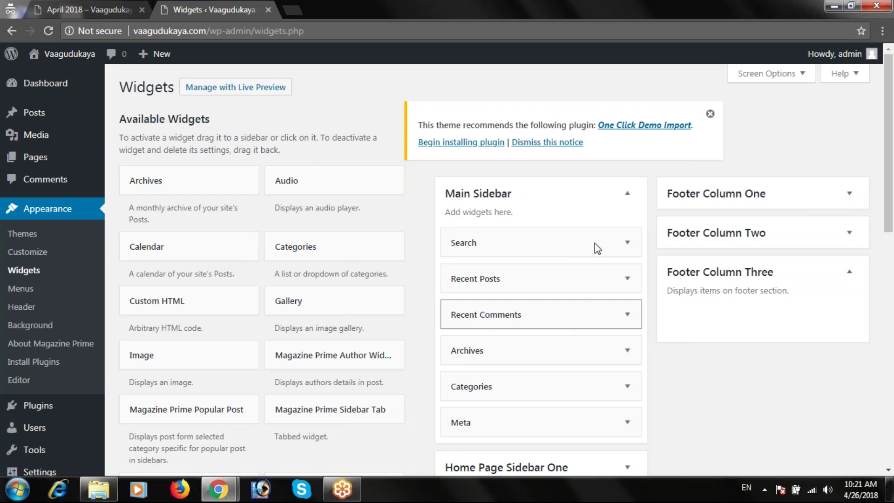
left_click(627, 192)
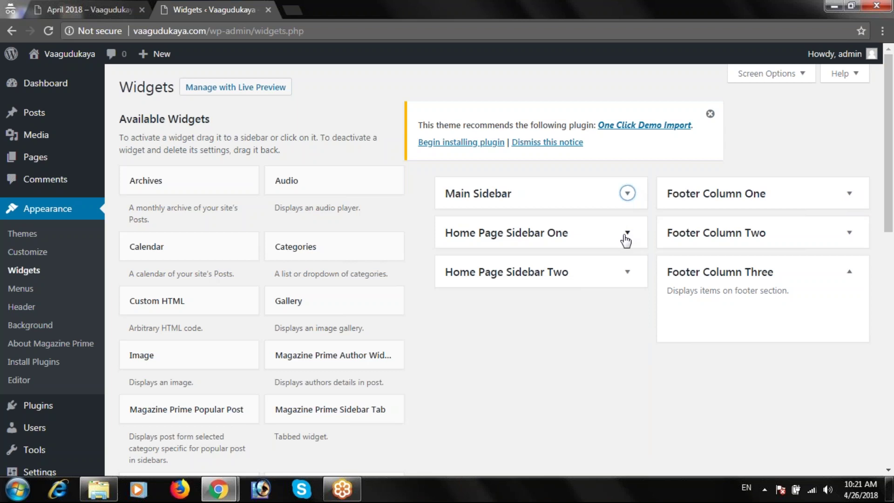
left_click(627, 233)
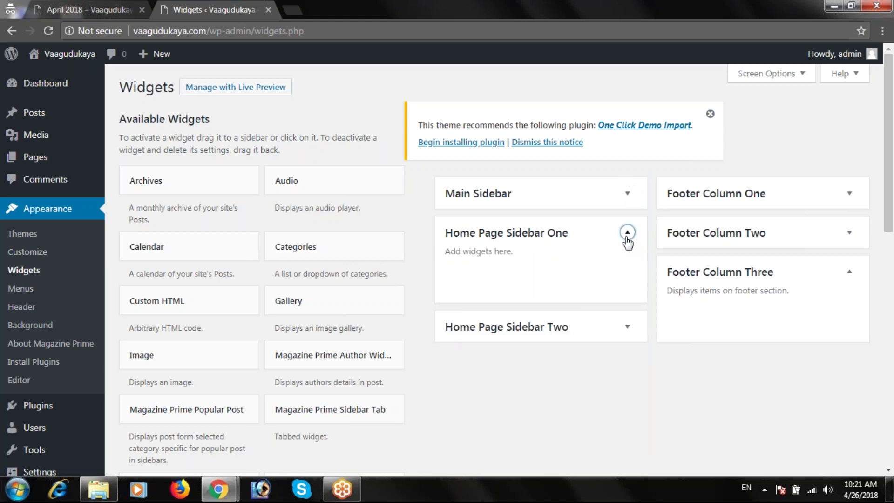
left_click(88, 9)
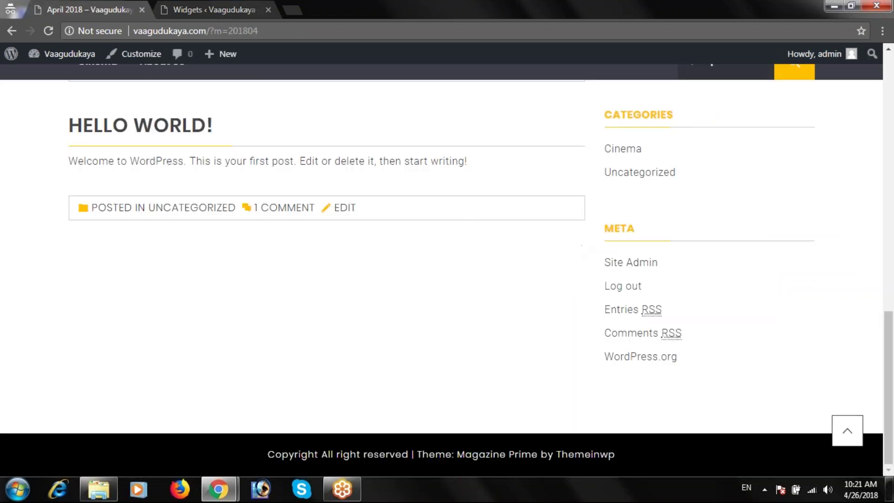
scroll(830, 325, "up", 1)
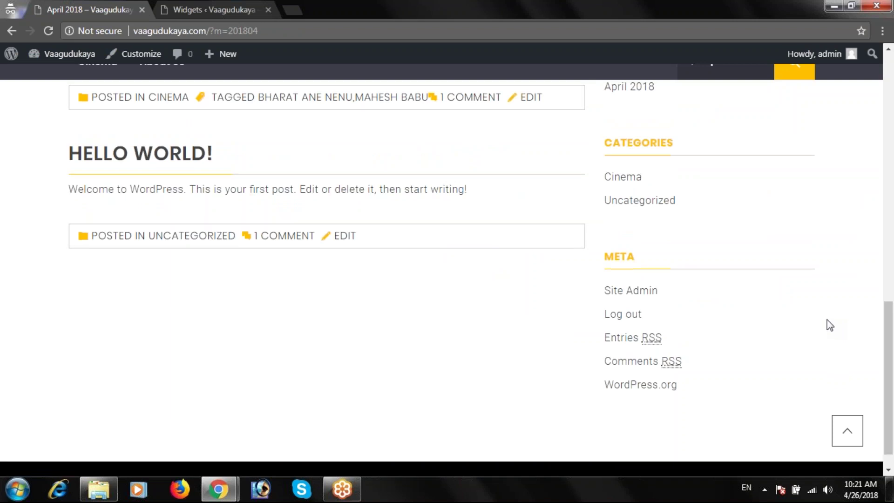
scroll(830, 325, "up", 10)
scroll(826, 319, "down", 3)
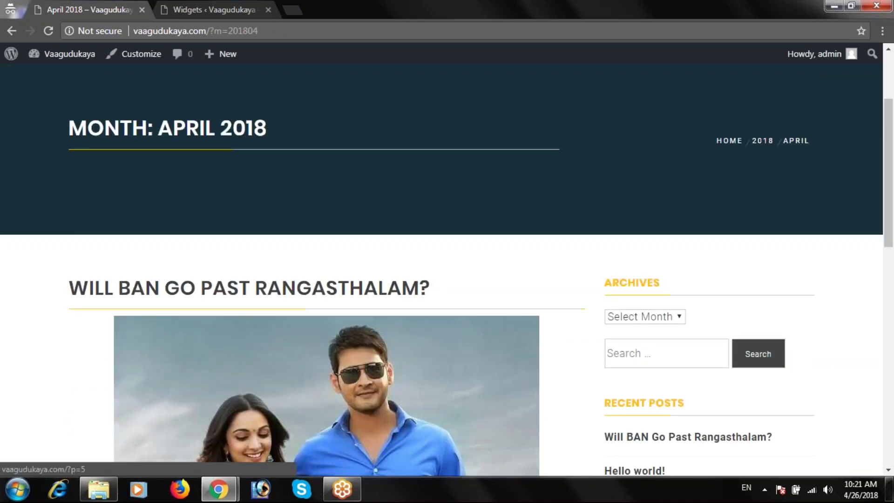
left_click(281, 287)
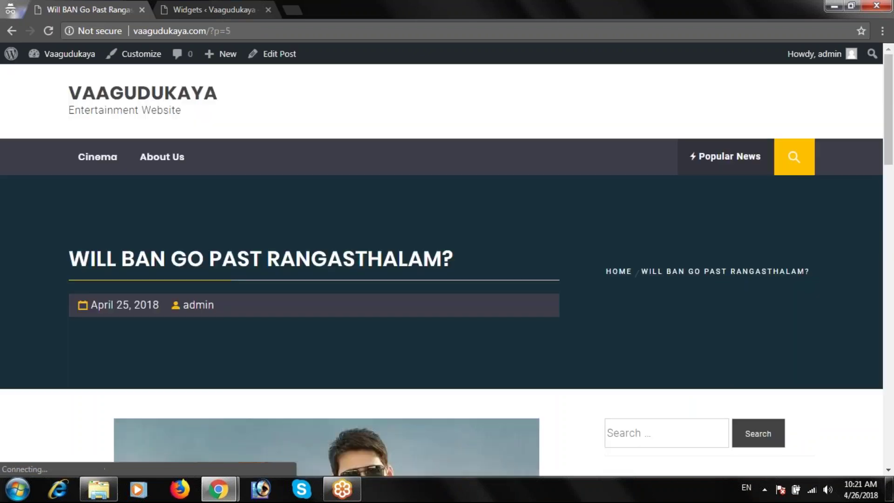
left_click(138, 96)
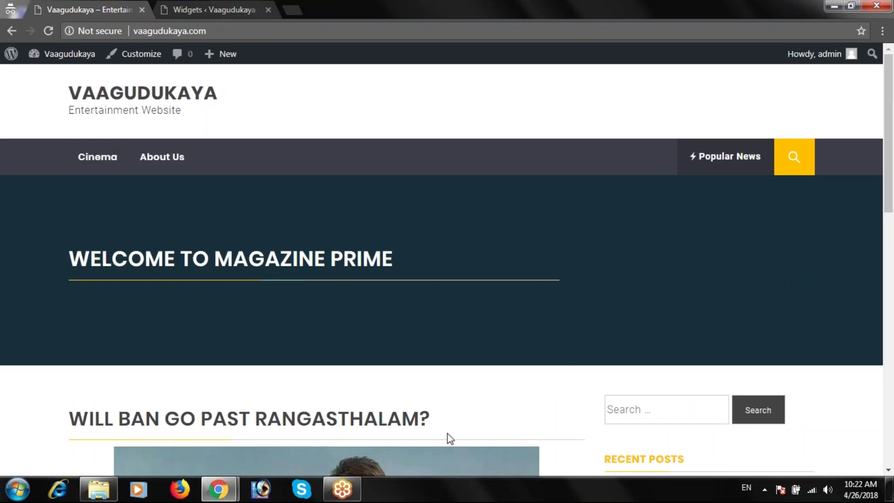
left_click(404, 418)
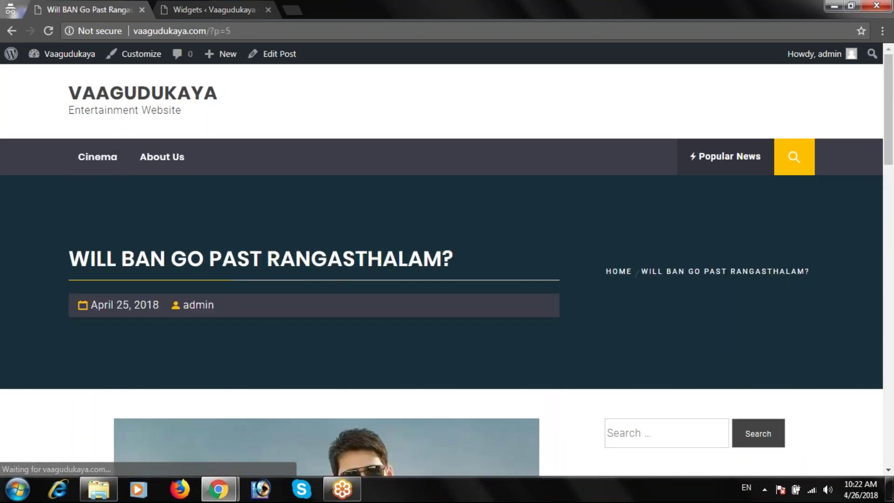
scroll(860, 409, "down", 2)
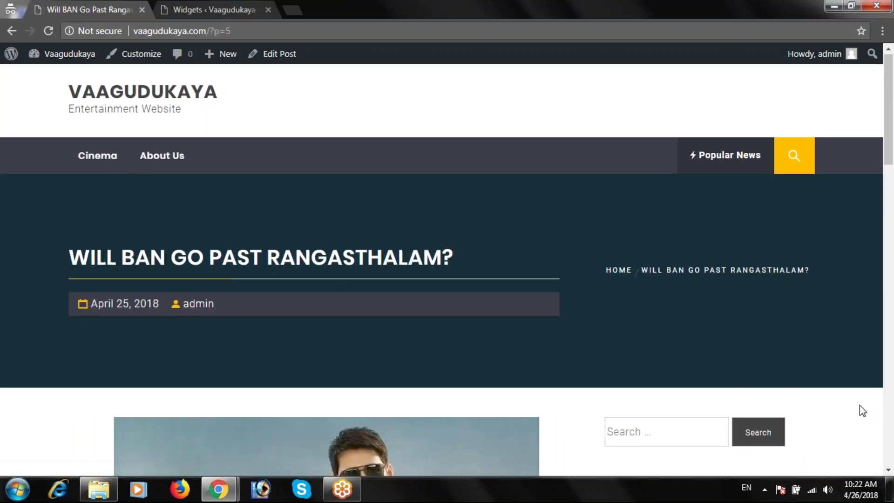
scroll(859, 405, "down", 15)
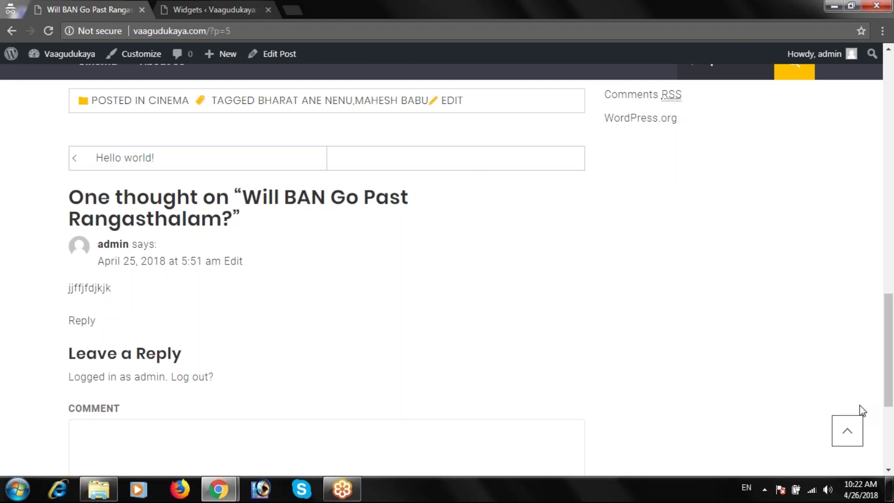
scroll(859, 405, "down", 1)
scroll(859, 405, "down", 1)
scroll(859, 405, "down", 6)
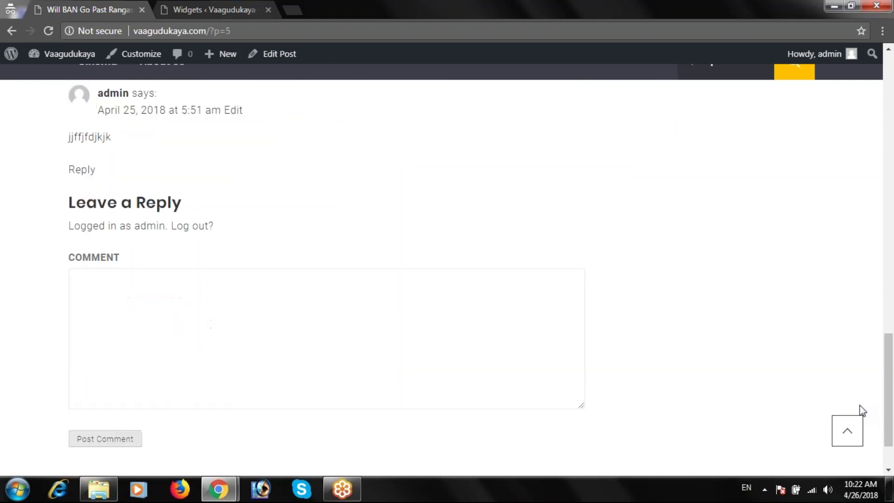
scroll(859, 405, "up", 2)
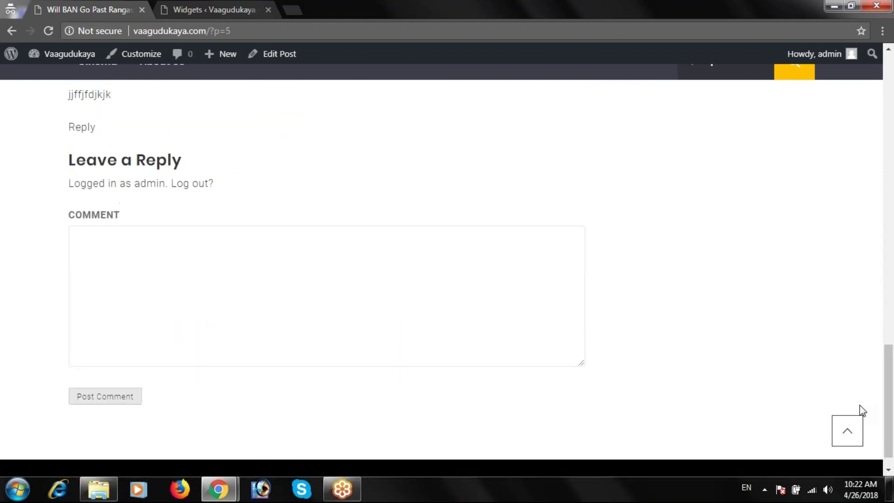
scroll(859, 405, "up", 16)
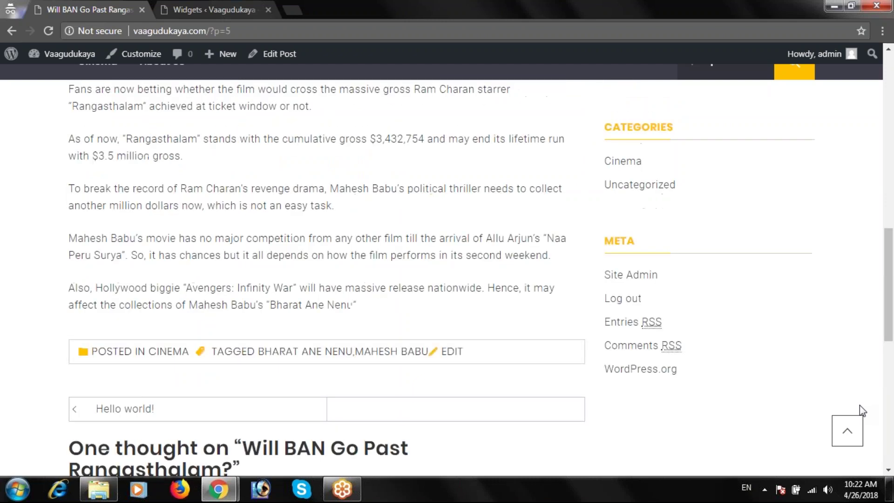
scroll(859, 405, "up", 8)
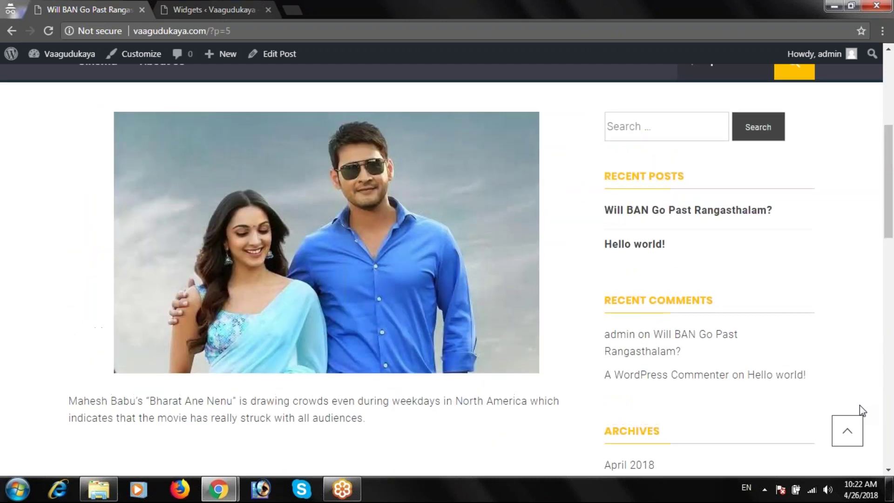
scroll(859, 405, "up", 10)
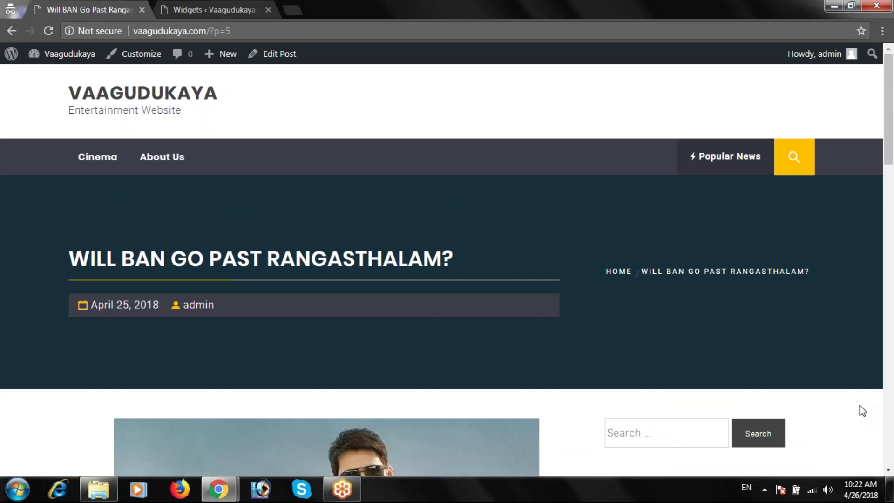
scroll(859, 405, "down", 6)
scroll(859, 405, "down", 10)
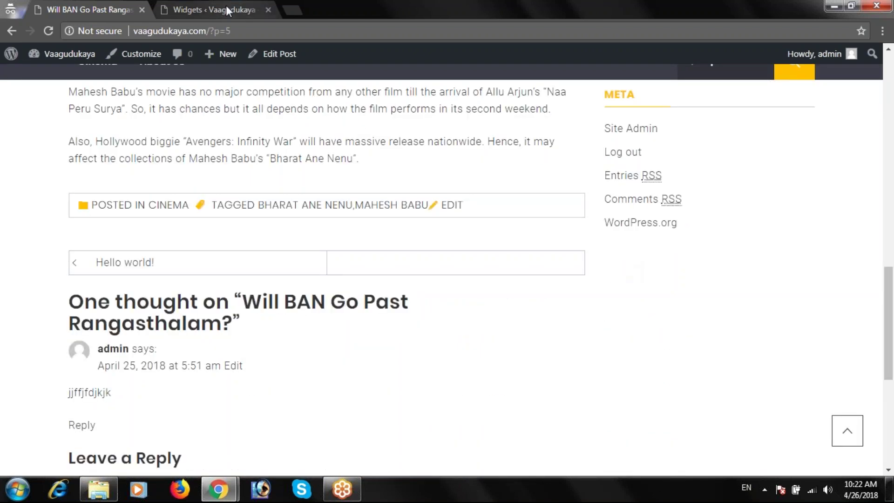
On the Widgets page, collapse Home Page Sidebar One, check Sidebar Two, and scroll Available Widgets.
left_click(227, 9)
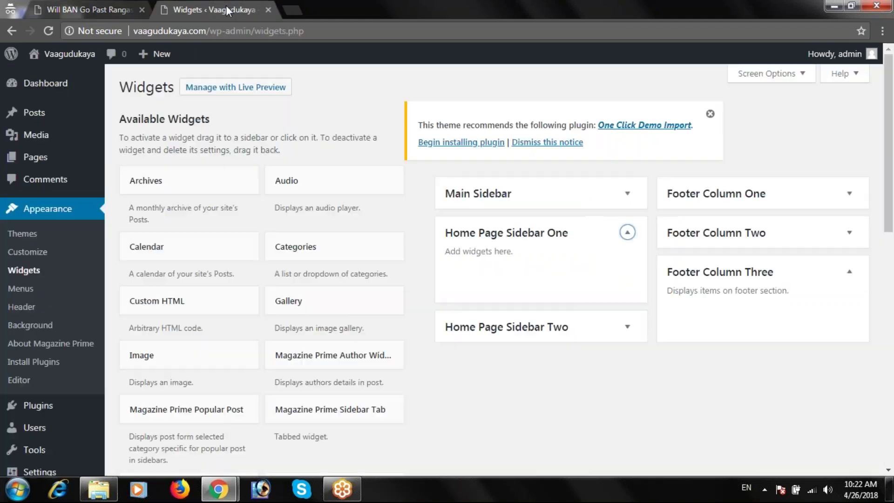
left_click(627, 233)
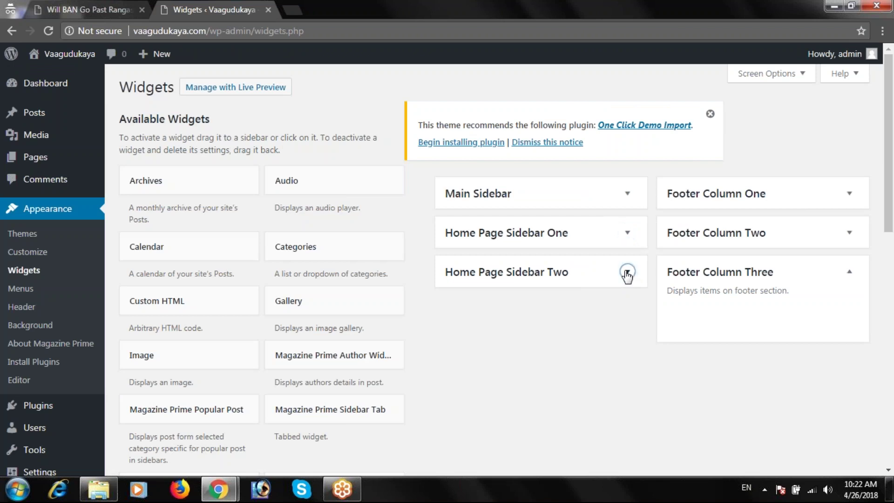
left_click(627, 275)
left_click(625, 272)
left_click(479, 346)
scroll(480, 348, "down", 3)
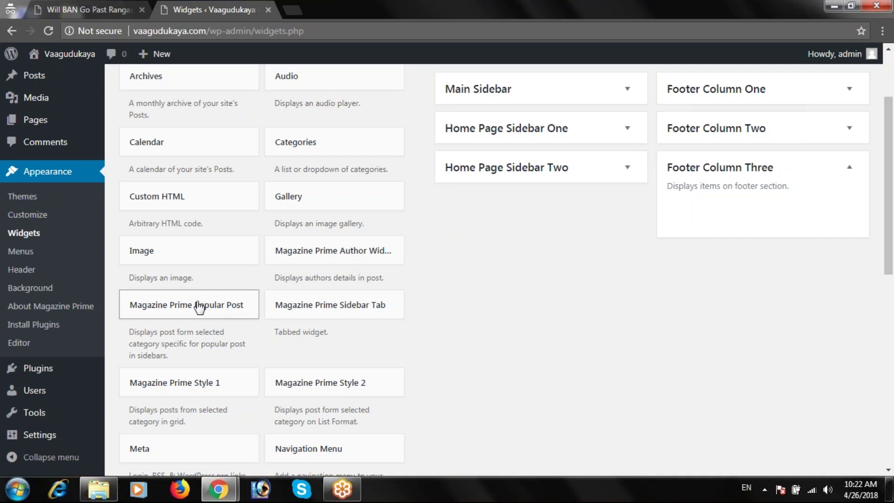
Add a Magazine Prime Popular Post widget to Home Page Sidebar One.
left_click(199, 308)
left_click(199, 307)
scroll(200, 307, "down", 1)
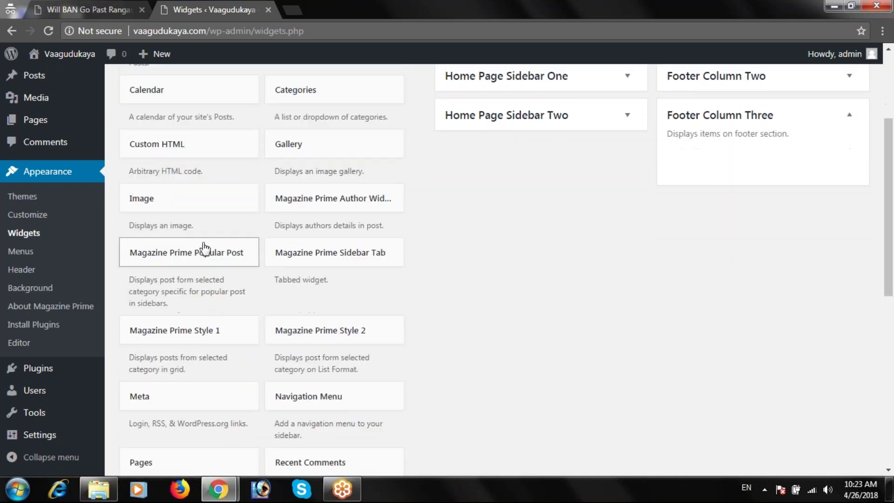
left_click(204, 249)
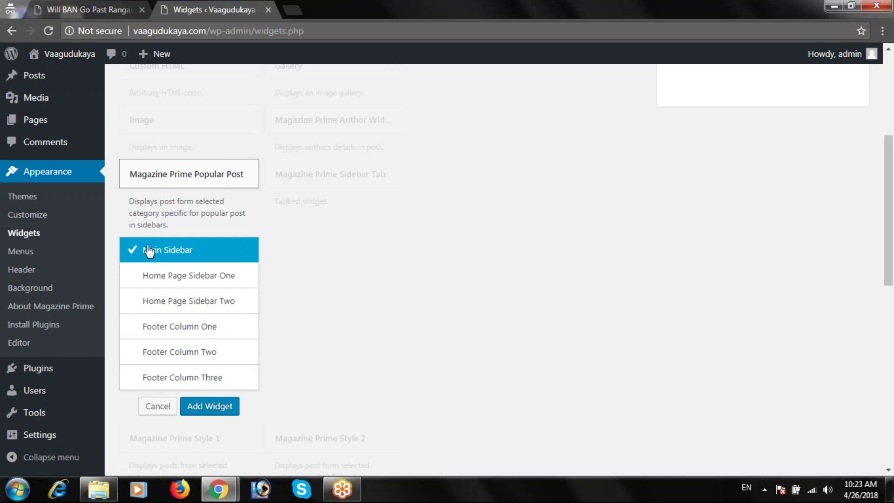
left_click(136, 280)
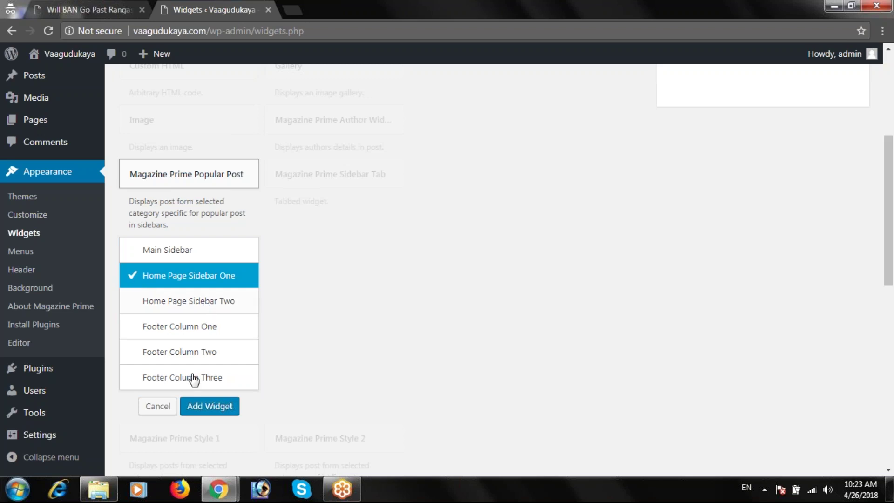
left_click(200, 409)
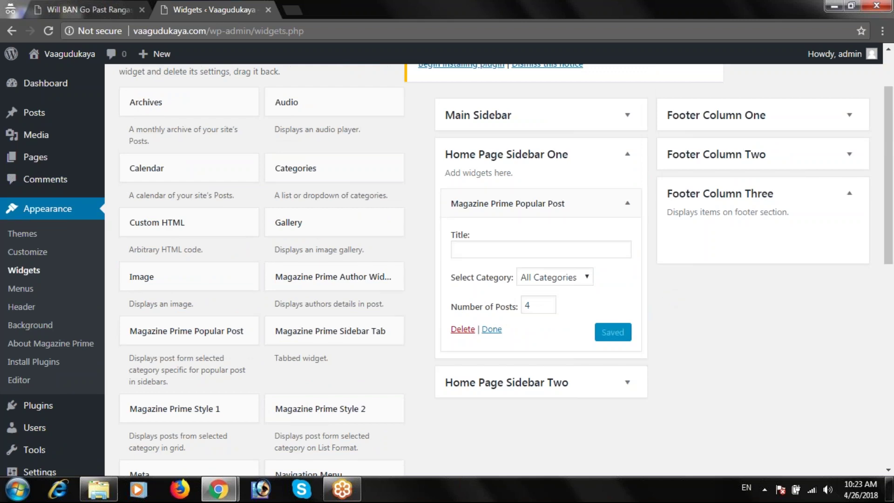
Title the widget 'Popular Post', limit it to Cinema, show 5 posts, and save.
left_click(490, 255)
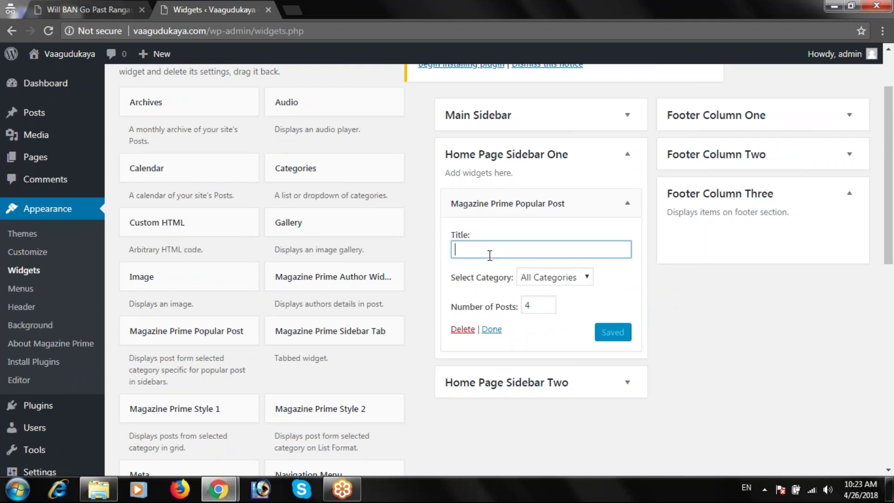
type("popul")
key("BackSpace")
key("BackSpace")
key("BackSpace")
key("BackSpace")
key("BackSpace")
type("Popul")
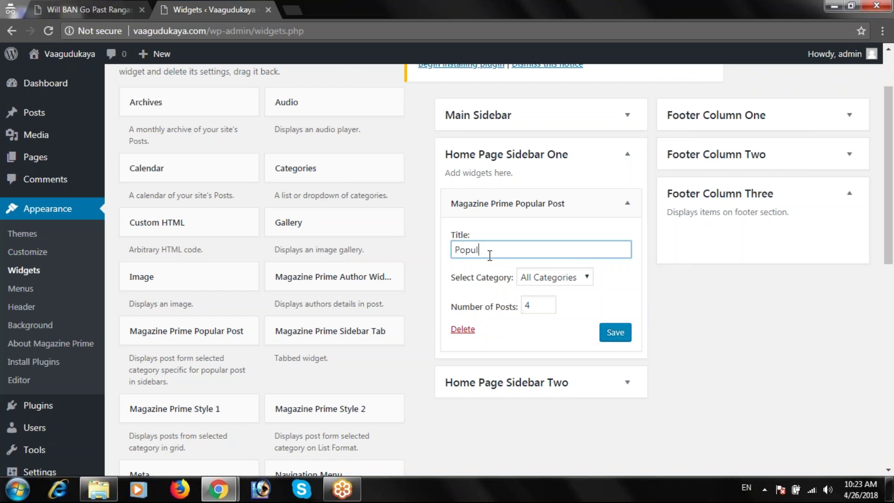
type("ar Post")
left_click(565, 279)
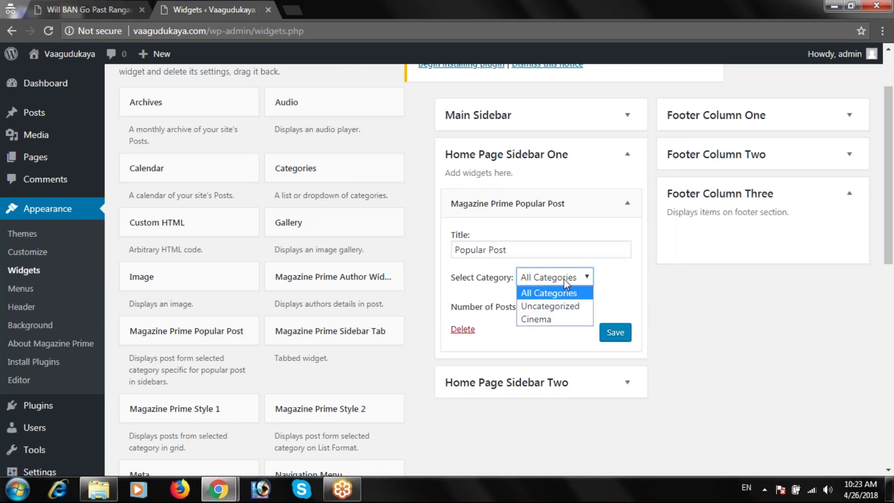
left_click(538, 320)
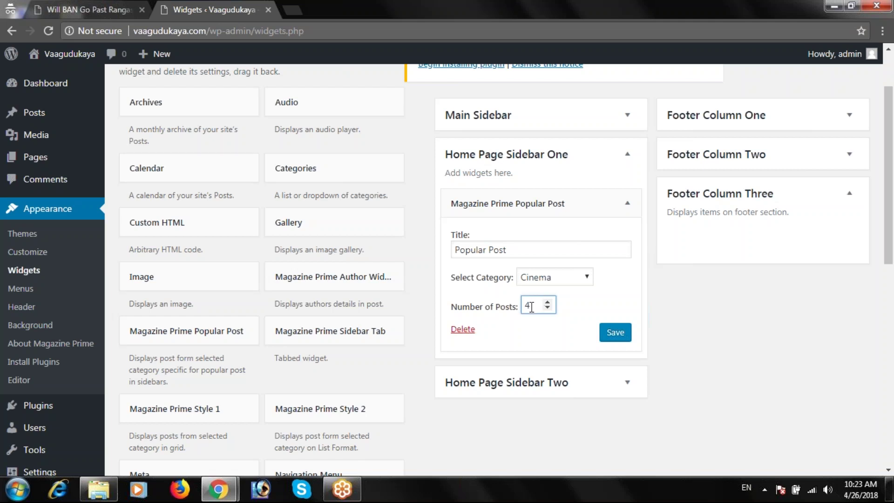
key("BackSpace")
type("5")
key("BackSpace")
type("5")
key("Return")
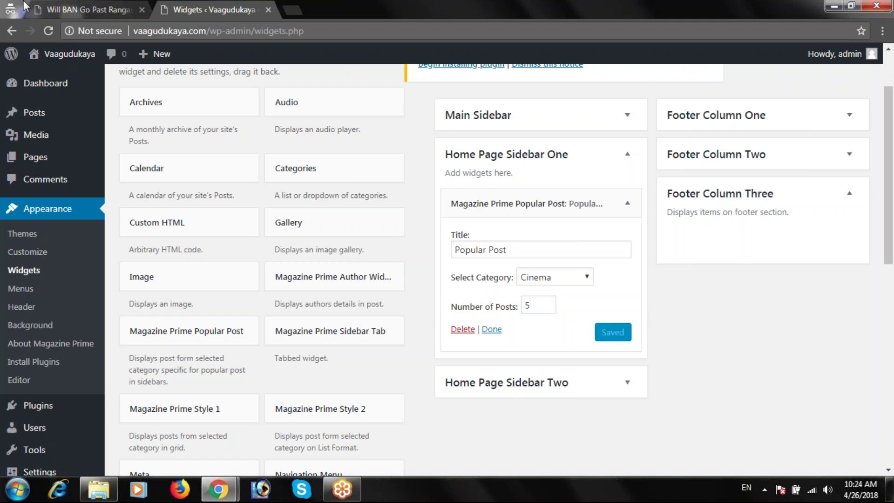
Open the Vaagudukaya homepage from the post page and scroll through its latest posts.
left_click(64, 7)
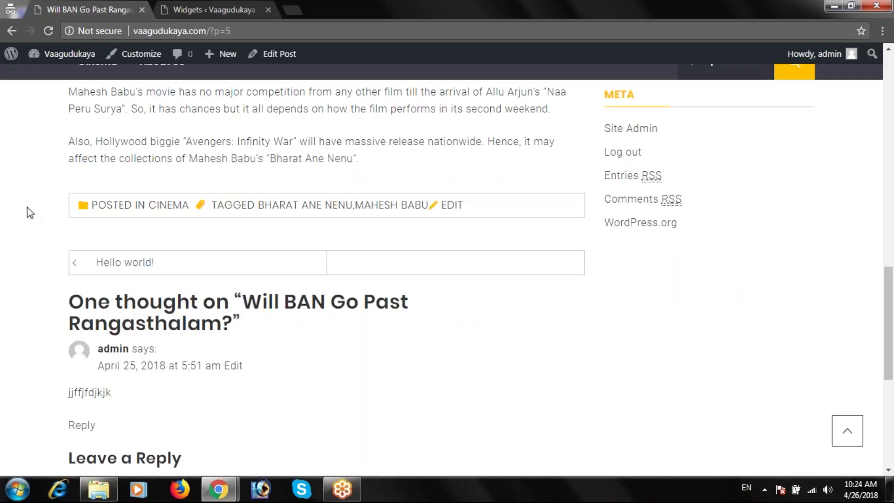
scroll(27, 206, "up", 15)
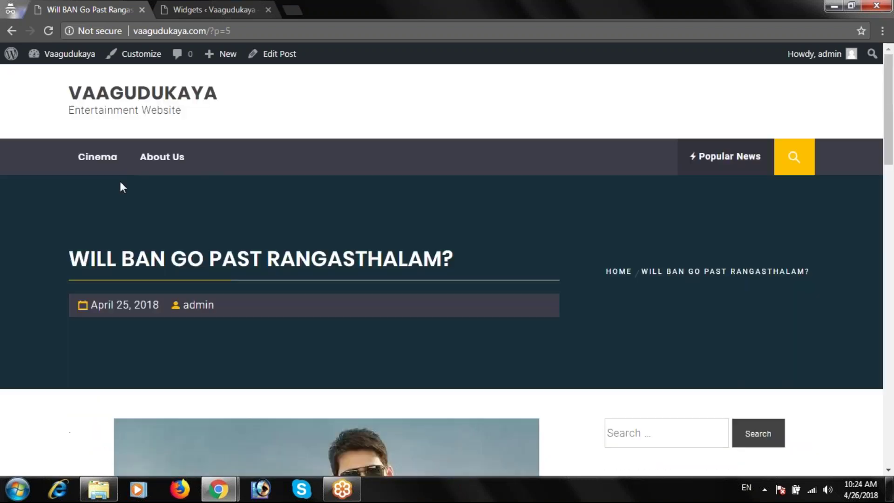
left_click(158, 92)
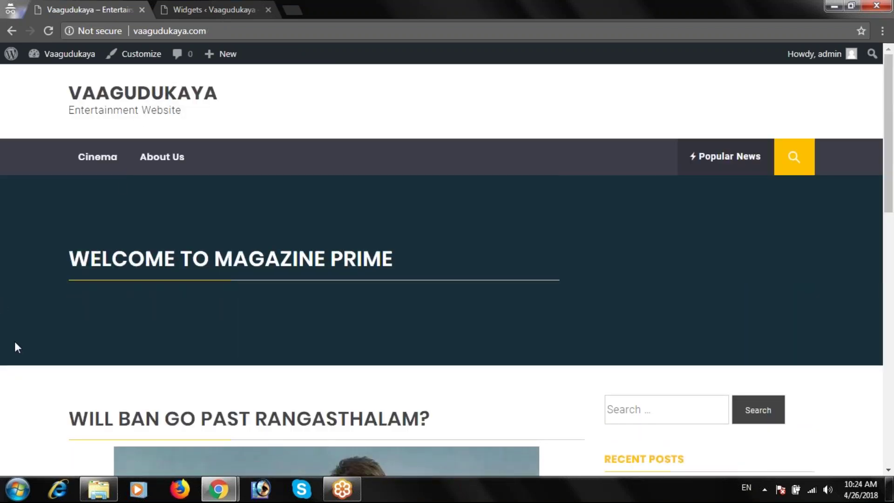
scroll(15, 342, "down", 6)
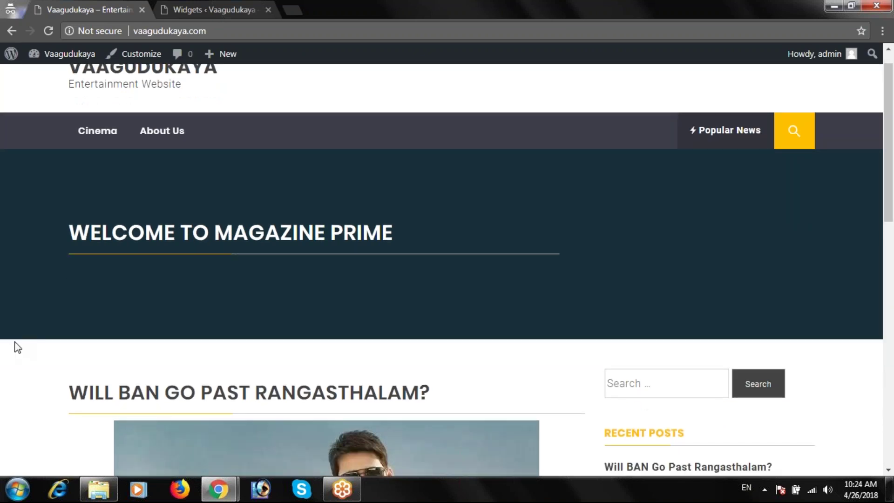
scroll(18, 347, "down", 1)
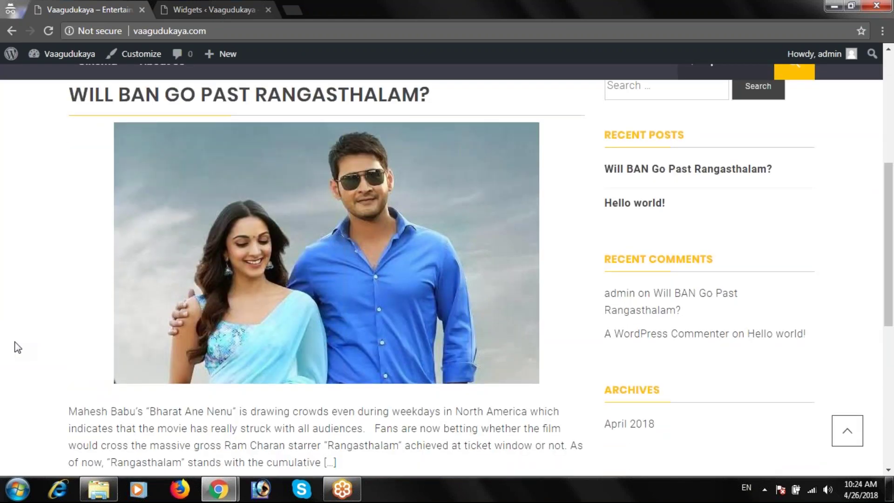
scroll(18, 347, "down", 5)
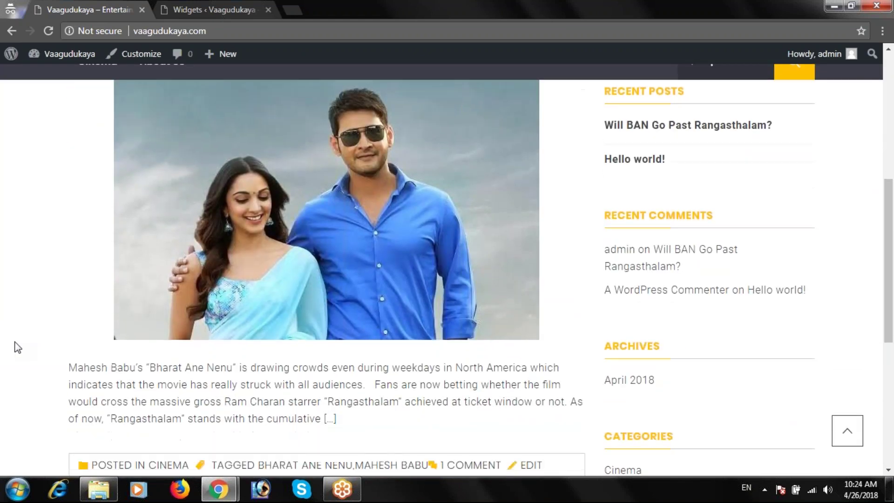
scroll(18, 347, "down", 2)
scroll(17, 347, "up", 2)
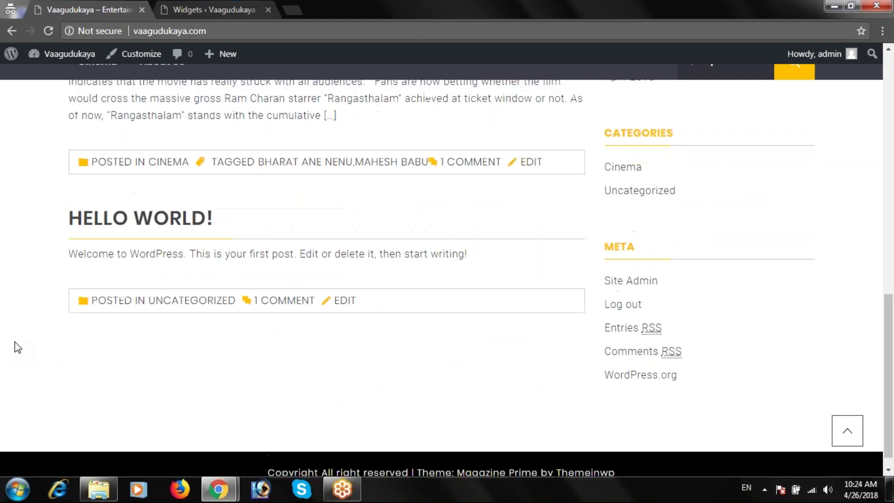
scroll(17, 347, "up", 12)
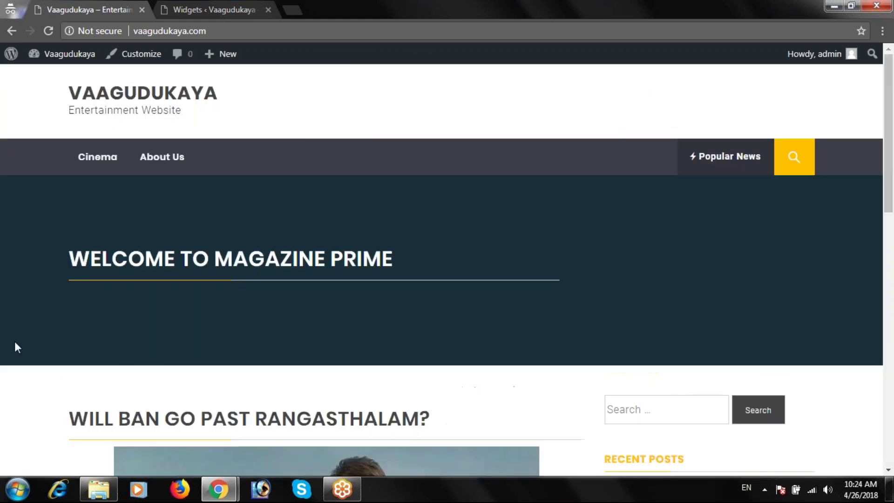
scroll(15, 345, "down", 1)
left_click(250, 365)
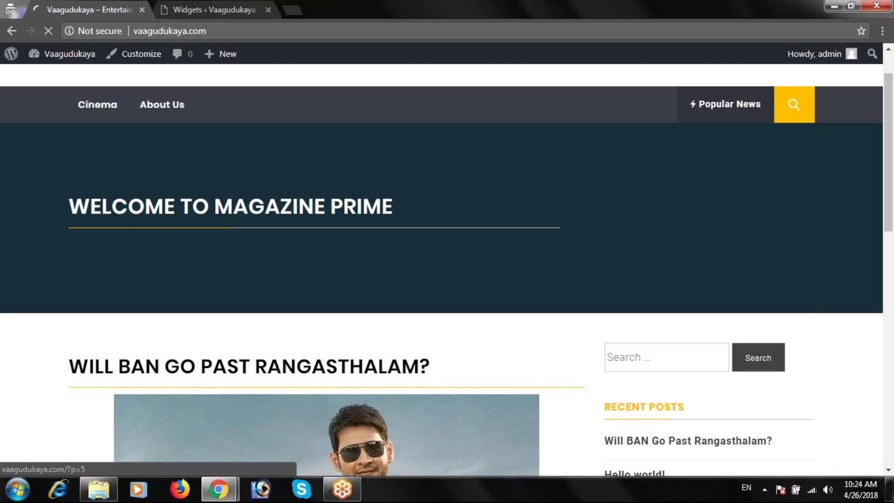
scroll(446, 270, "down", 7)
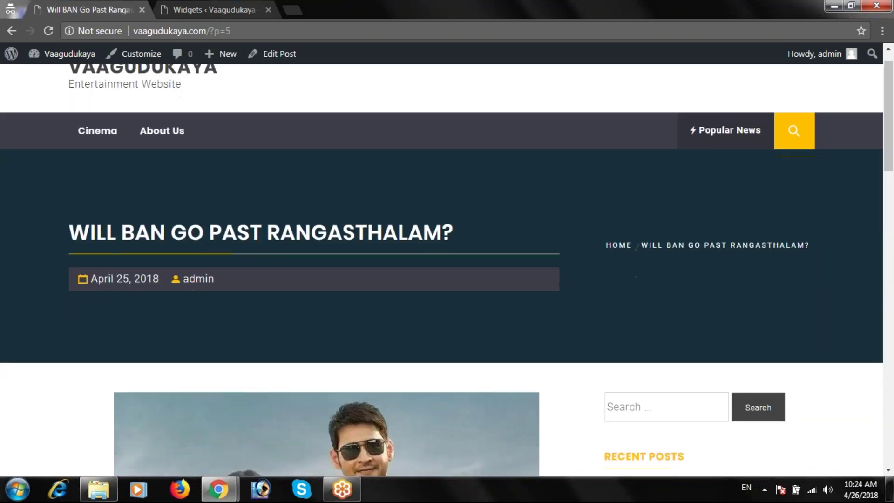
scroll(446, 270, "down", 1)
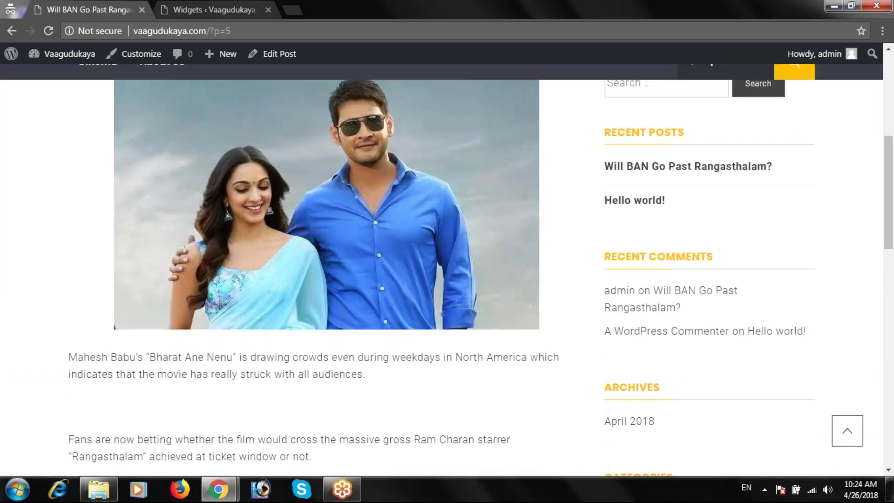
scroll(446, 270, "down", 5)
scroll(446, 270, "down", 5)
scroll(446, 270, "down", 4)
scroll(445, 270, "down", 1)
scroll(446, 270, "down", 3)
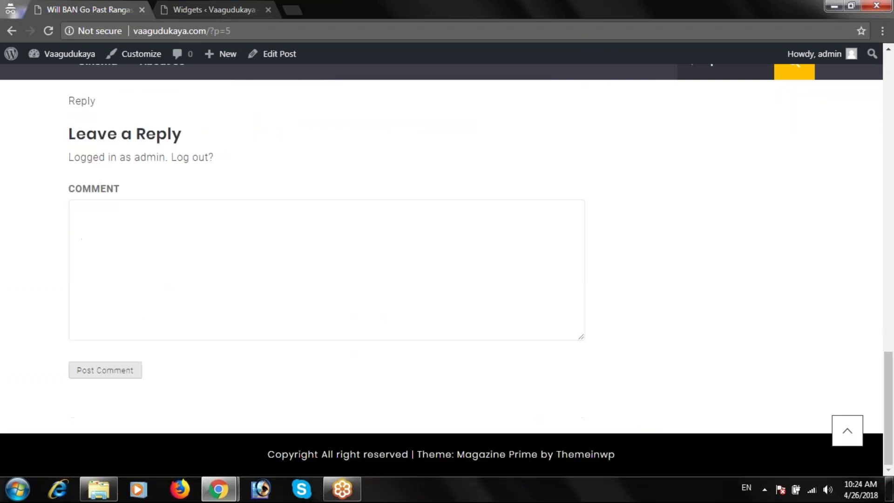
scroll(446, 270, "up", 12)
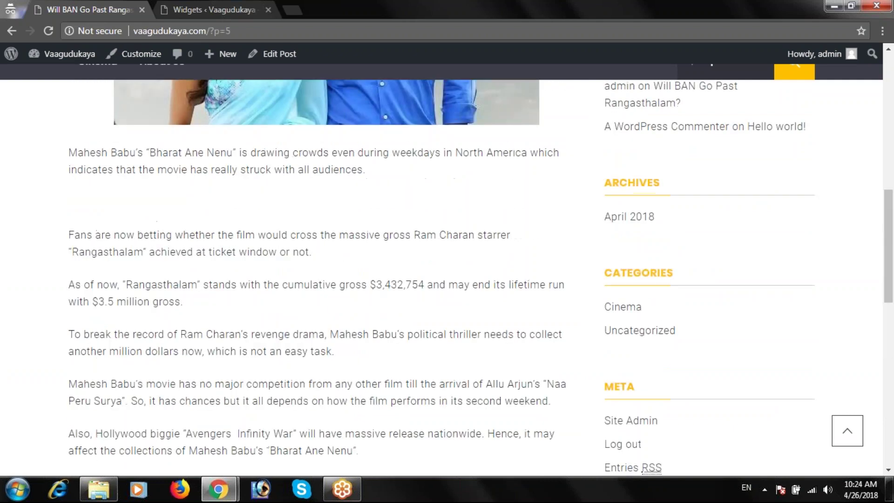
scroll(446, 270, "up", 5)
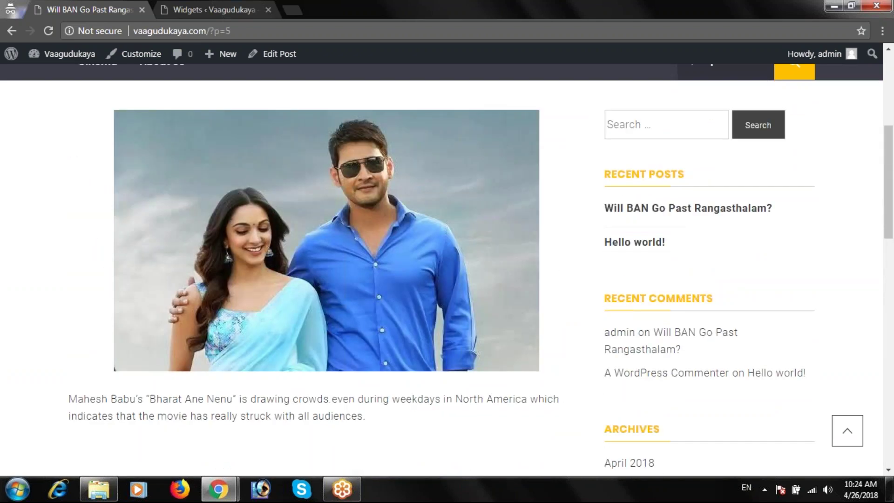
scroll(446, 269, "up", 5)
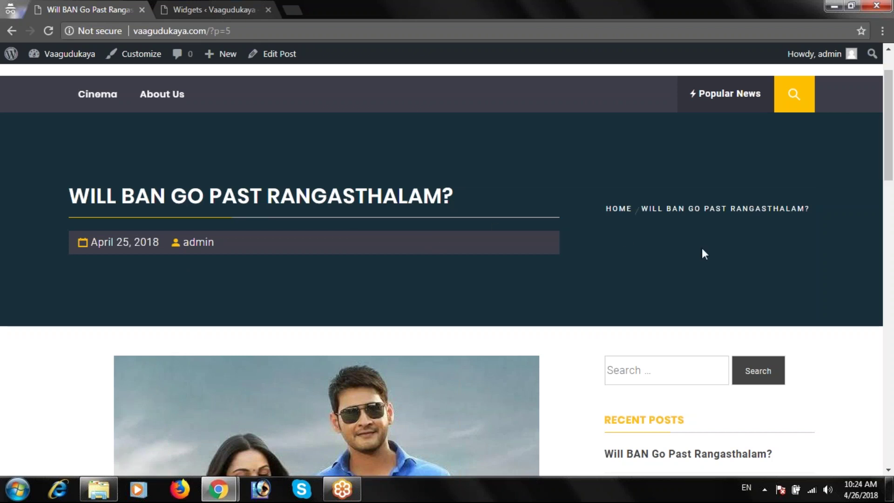
scroll(704, 254, "down", 4)
scroll(702, 248, "down", 1)
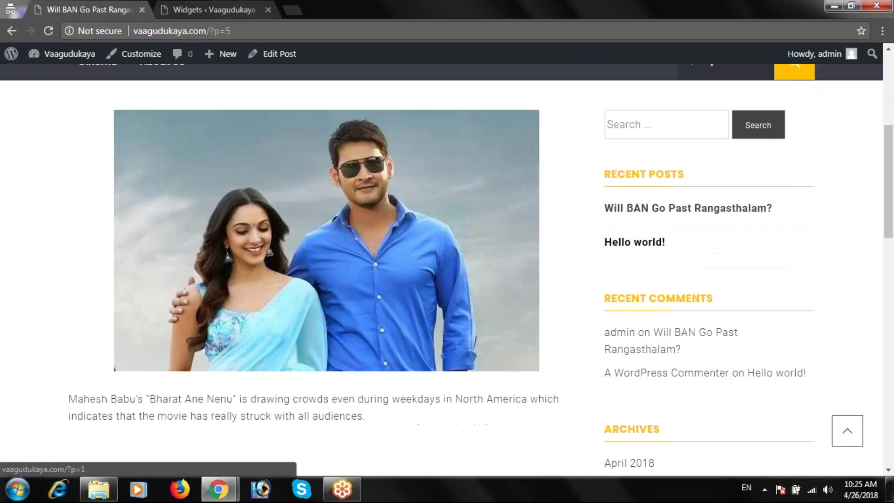
left_click(717, 208)
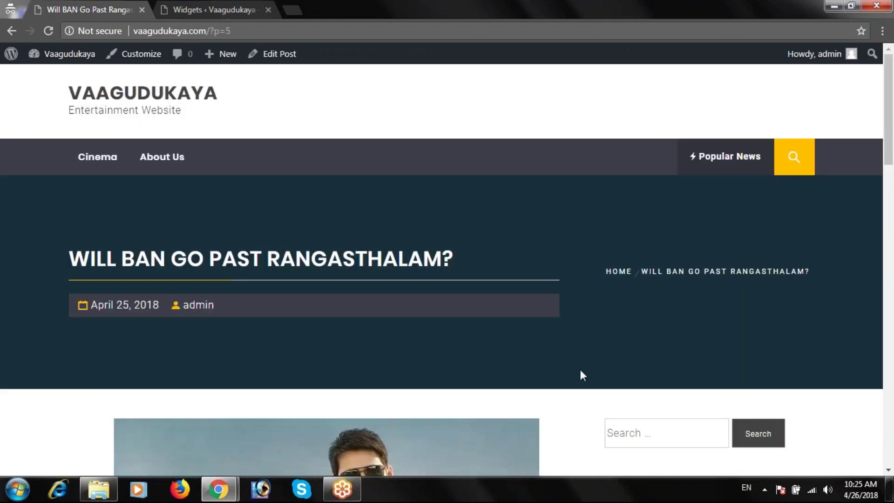
scroll(580, 371, "down", 1)
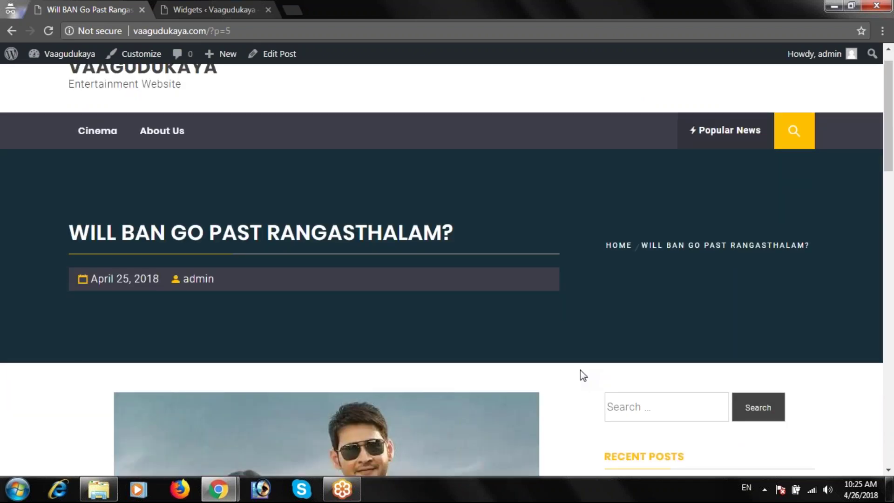
scroll(580, 370, "down", 12)
scroll(580, 374, "down", 6)
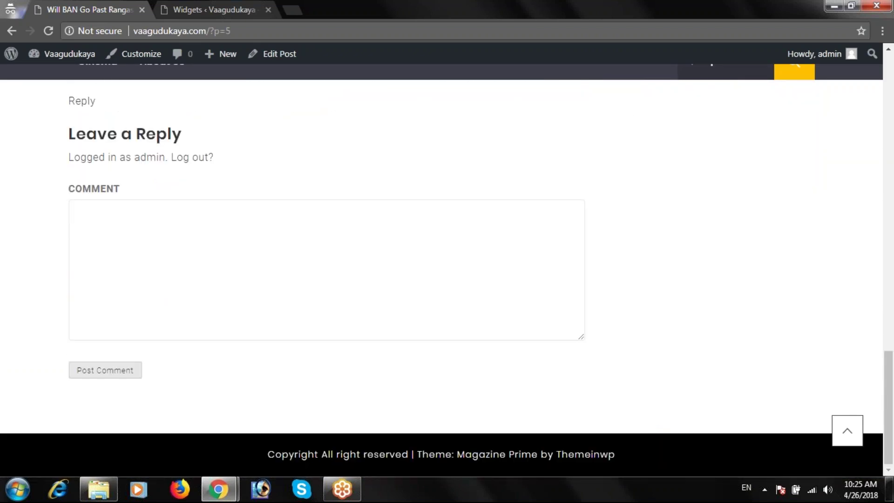
scroll(441, 279, "up", 10)
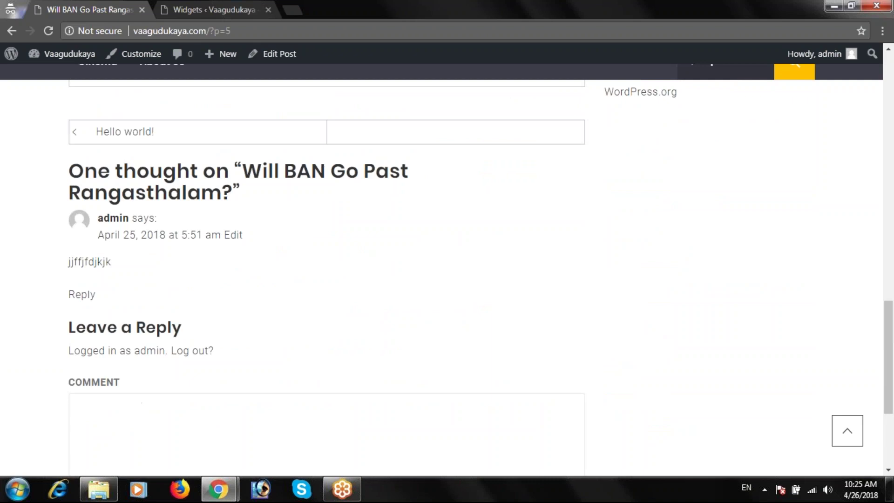
scroll(441, 279, "up", 10)
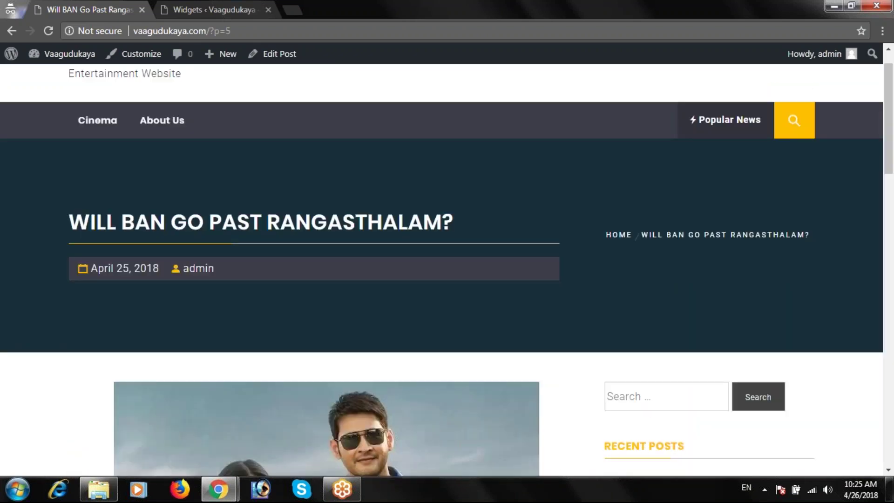
scroll(441, 280, "down", 3)
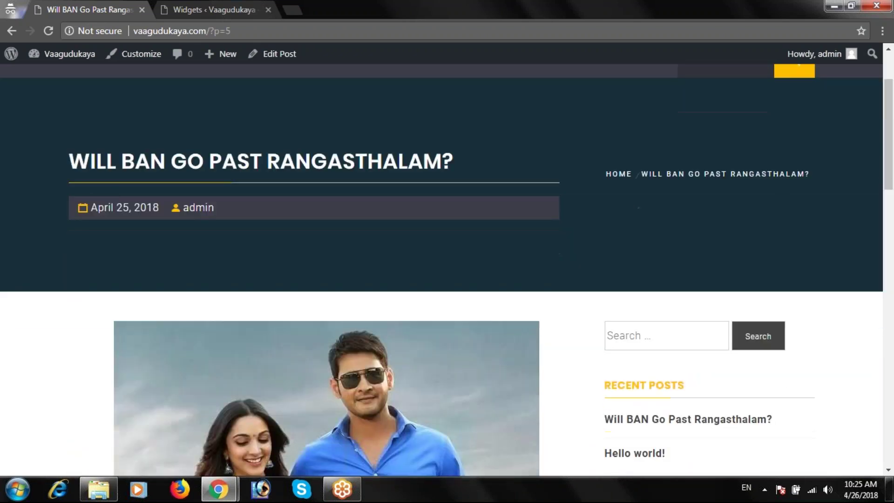
scroll(442, 279, "down", 4)
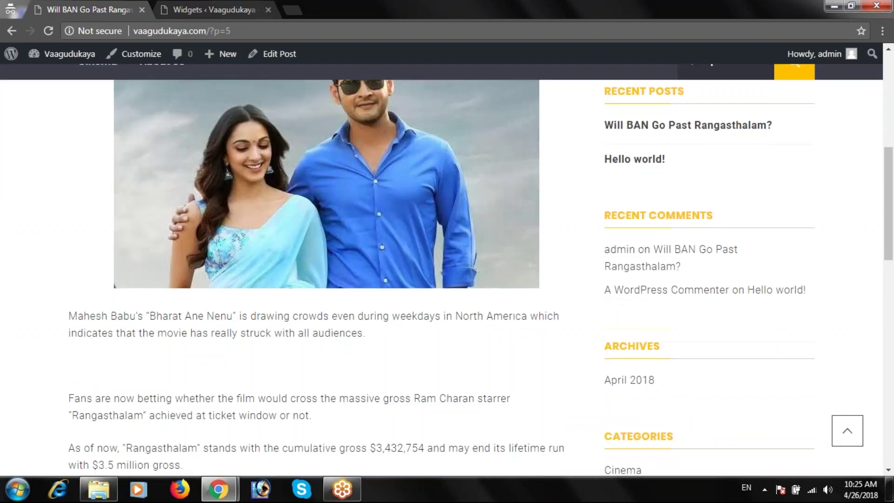
scroll(441, 279, "down", 6)
scroll(441, 279, "down", 4)
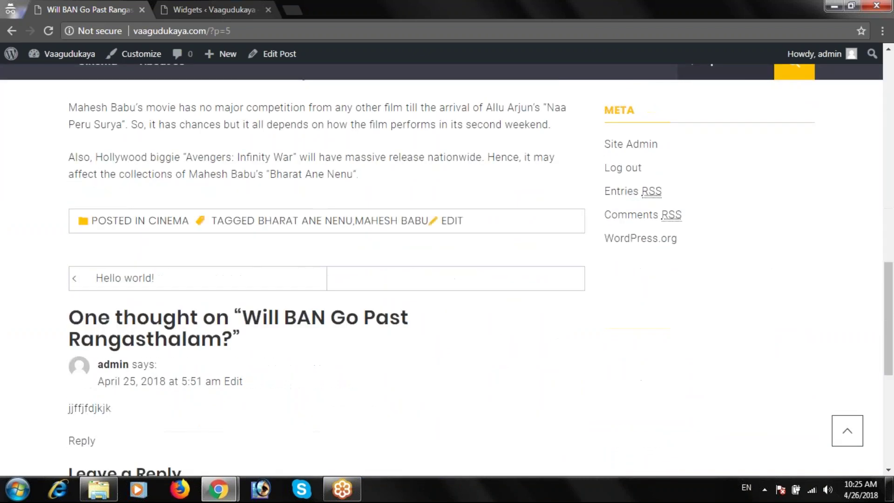
scroll(441, 279, "down", 1)
scroll(441, 279, "up", 1)
scroll(442, 279, "up", 3)
scroll(441, 279, "down", 2)
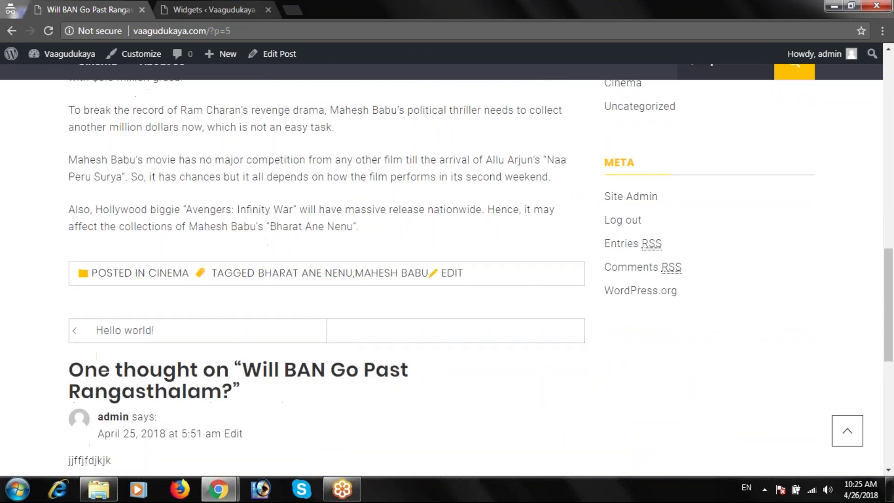
scroll(441, 279, "down", 2)
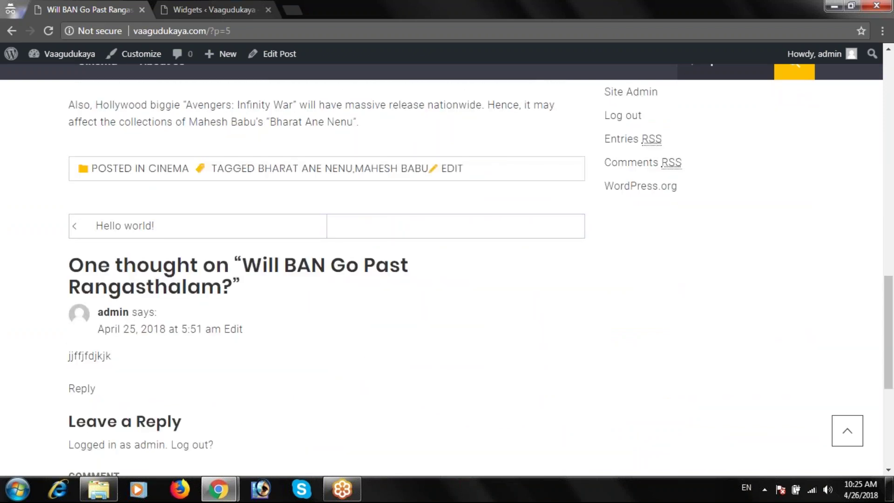
scroll(441, 280, "up", 1)
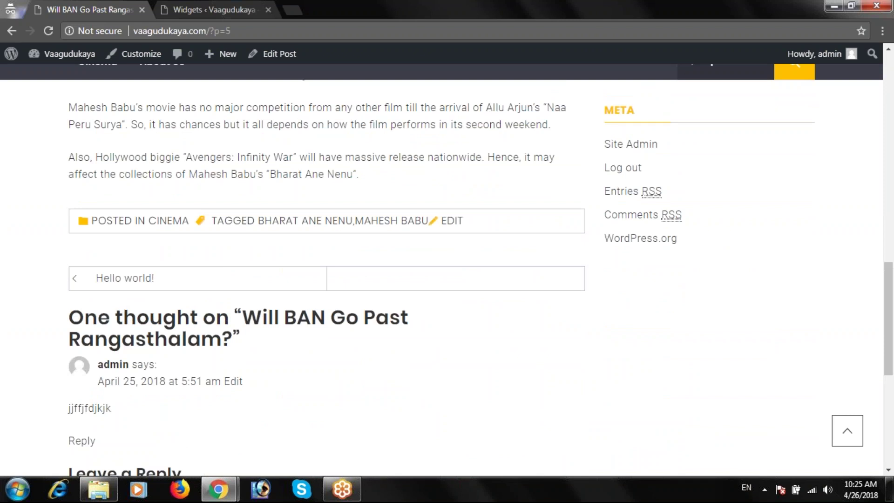
scroll(441, 279, "up", 2)
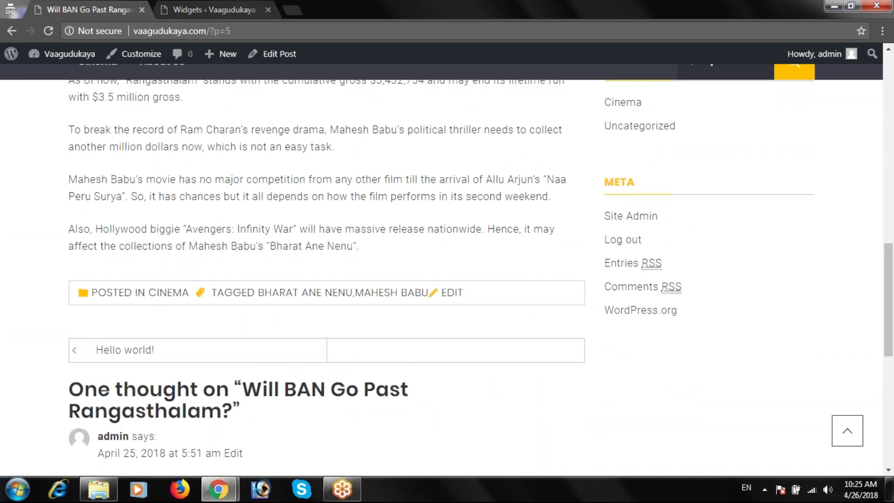
scroll(441, 279, "up", 3)
scroll(441, 279, "up", 5)
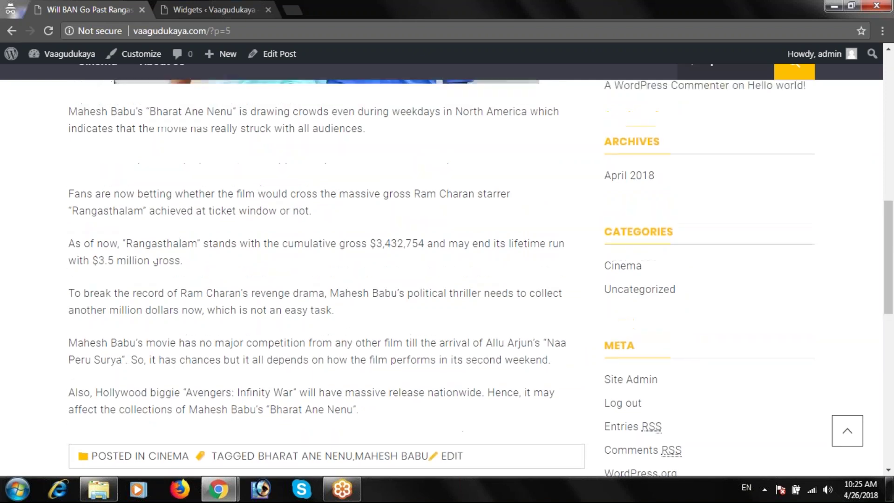
scroll(441, 279, "up", 4)
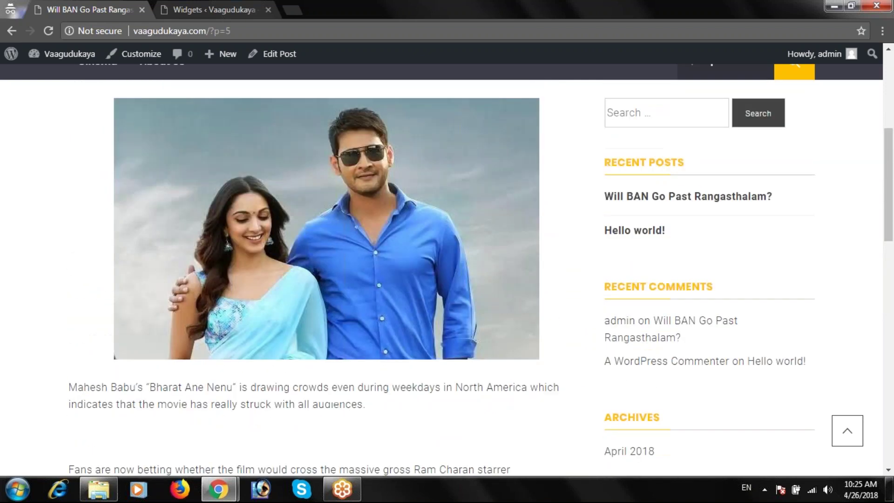
scroll(447, 270, "up", 1)
scroll(447, 270, "down", 1)
scroll(794, 223, "down", 20)
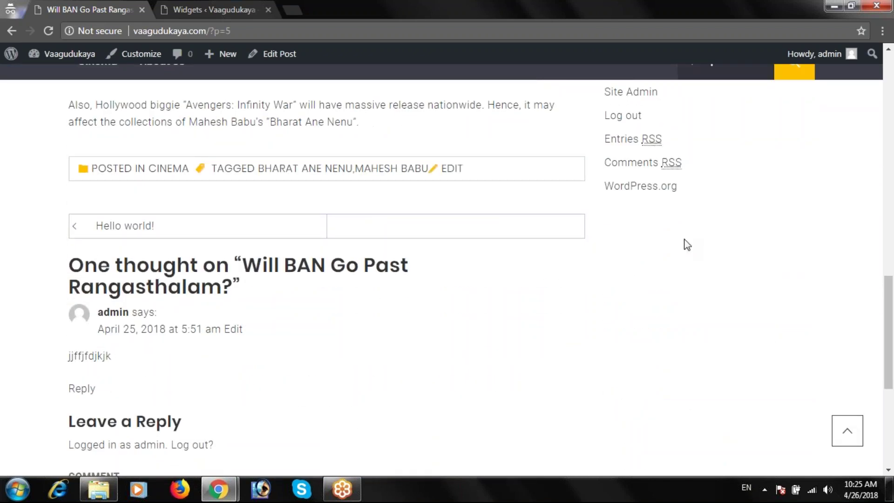
scroll(687, 245, "up", 1)
scroll(687, 245, "up", 15)
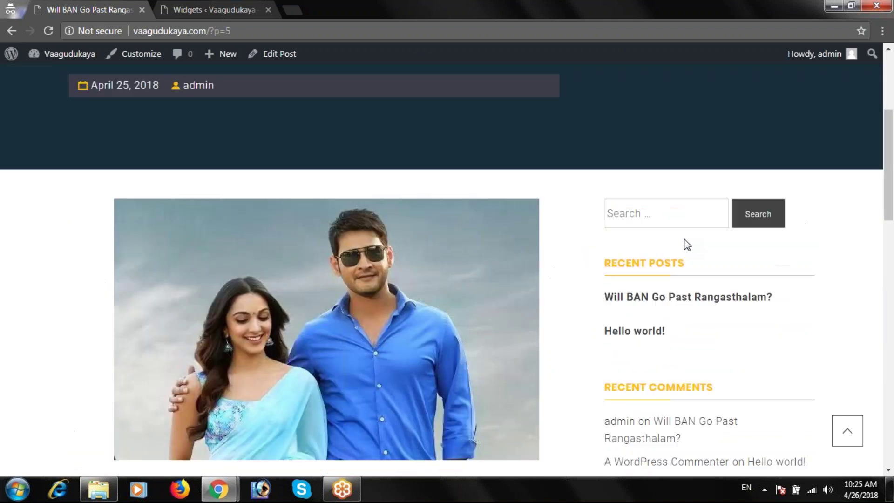
scroll(687, 245, "up", 4)
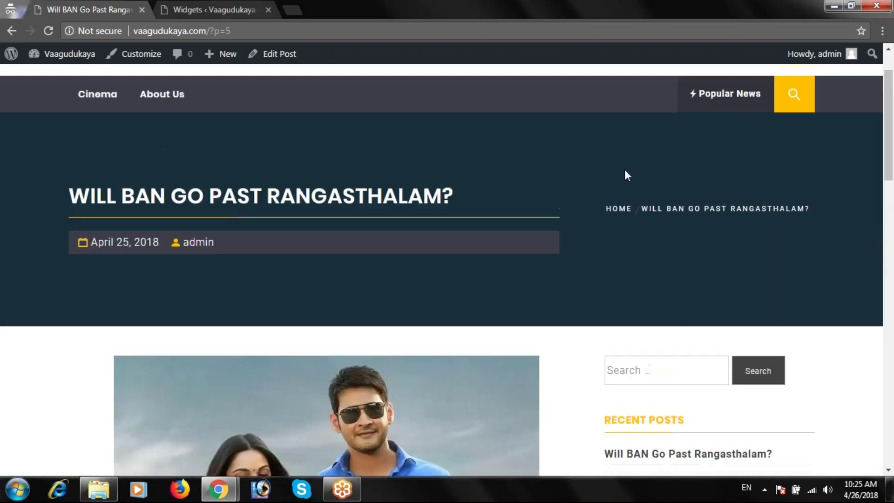
Save the Popular Post widget and inspect the Home Page Sidebar One and Two areas.
left_click(179, 5)
left_click(611, 334)
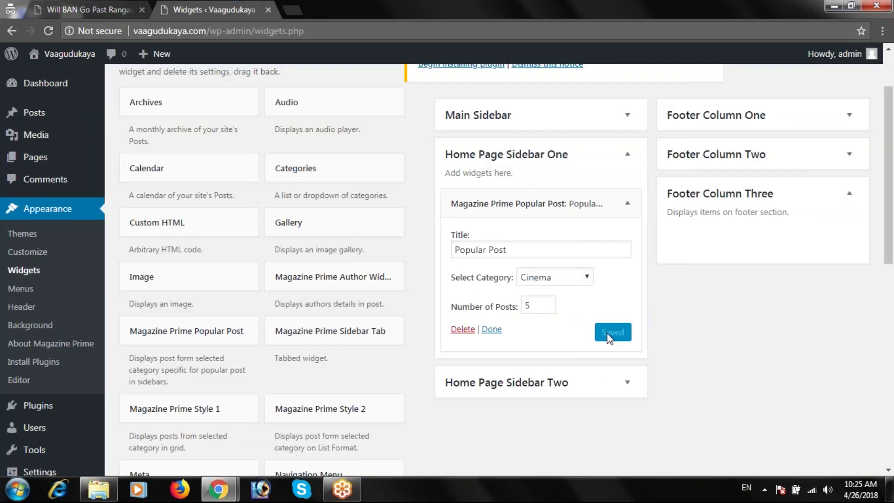
left_click(626, 206)
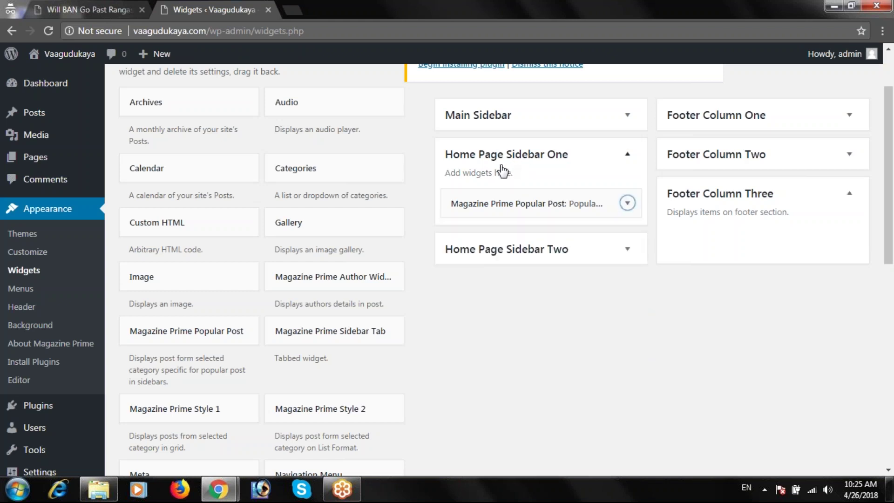
left_click(529, 158)
left_click(529, 158)
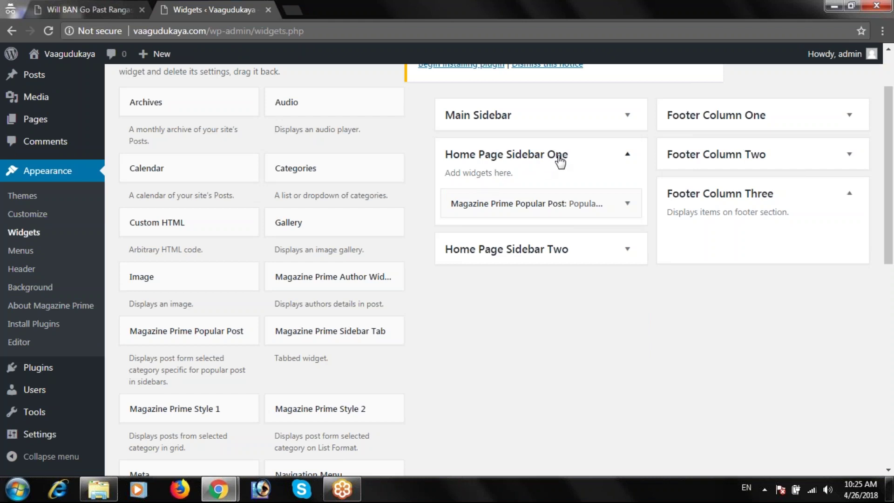
left_click(554, 203)
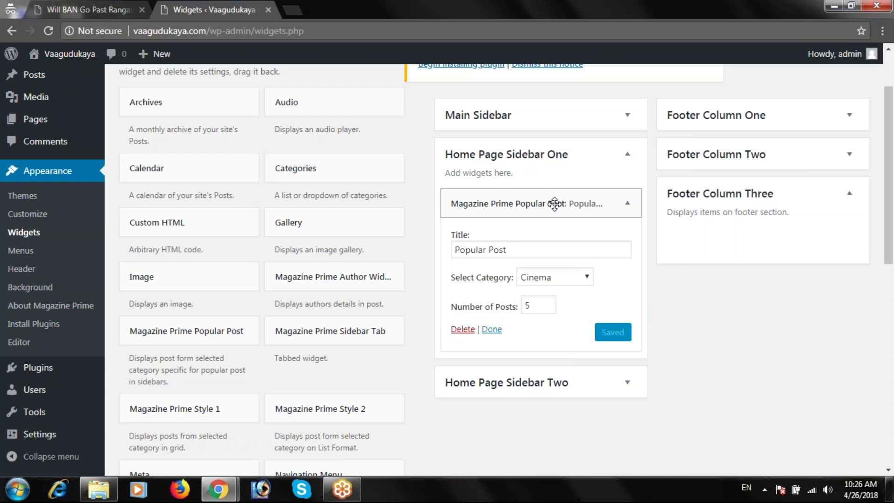
left_click(554, 203)
left_click(530, 254)
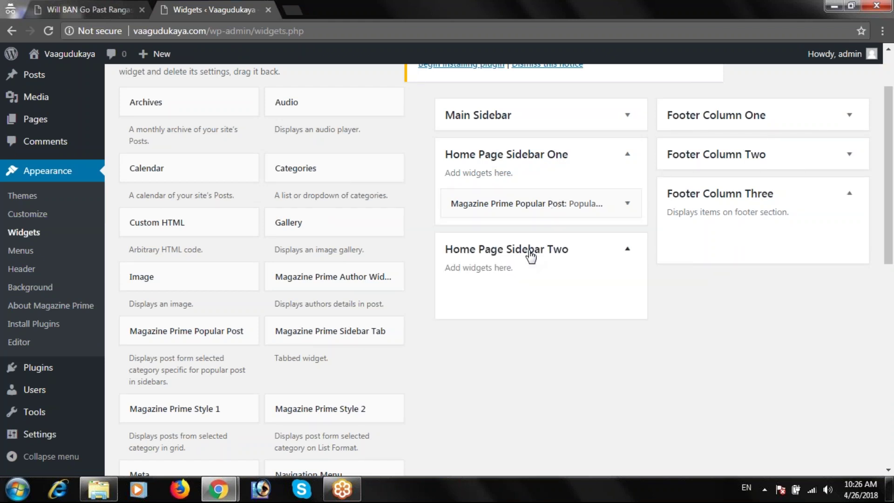
left_click(530, 254)
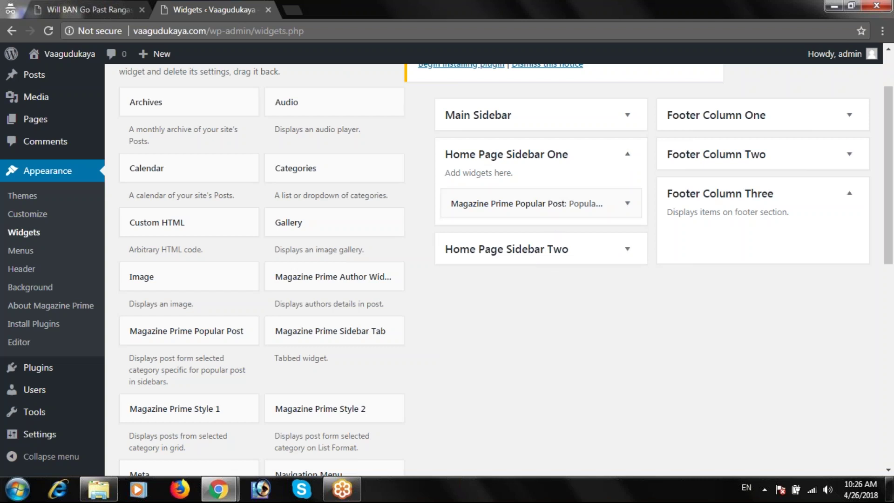
Move the Popular Post widget to the top of Main Sidebar and view the post page.
left_click_drag(567, 205, 567, 156)
left_click(628, 166)
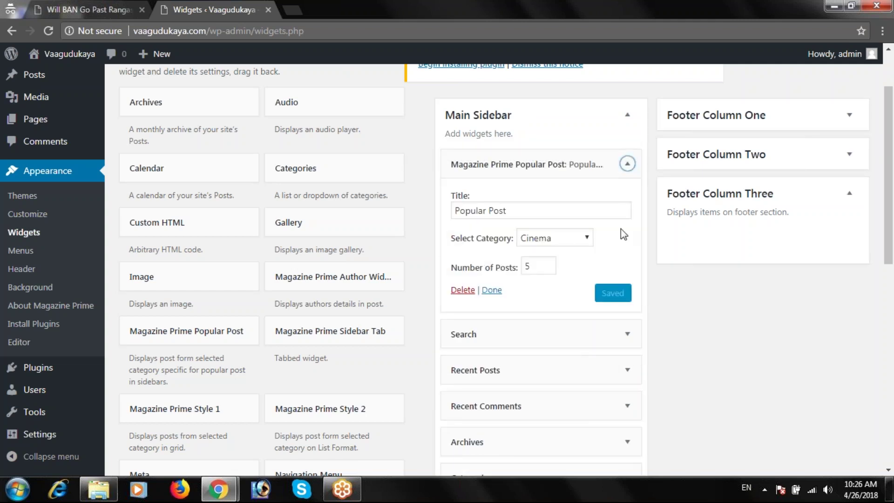
left_click(628, 125)
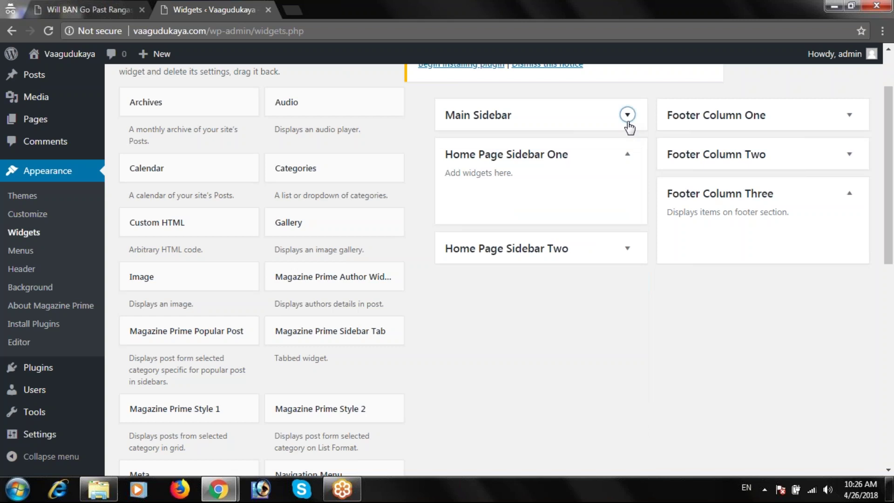
left_click(77, 9)
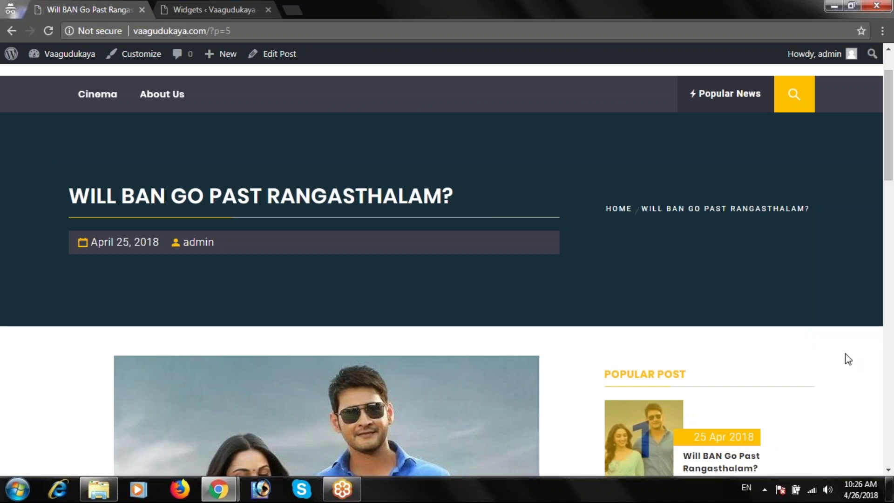
scroll(845, 354, "down", 3)
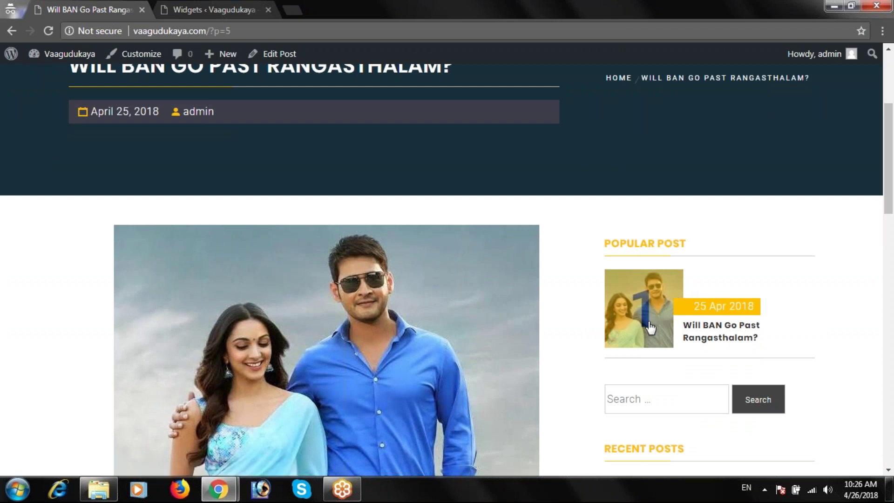
scroll(844, 318, "down", 1)
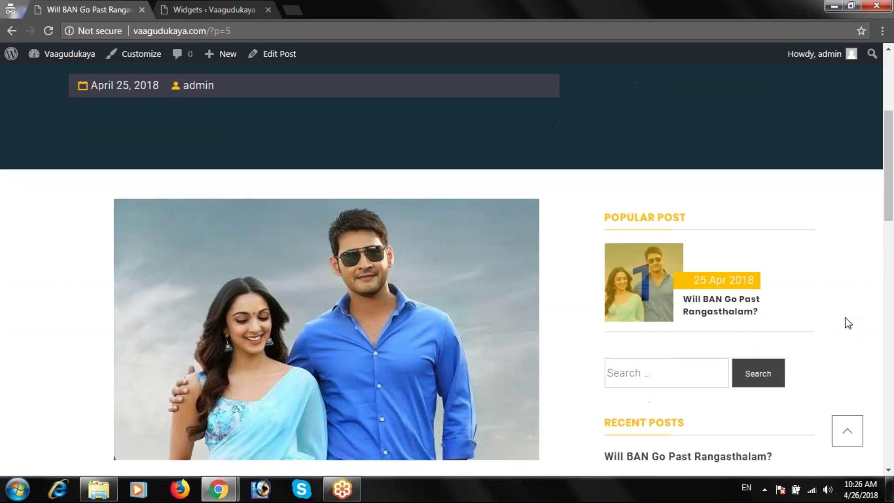
scroll(844, 318, "down", 4)
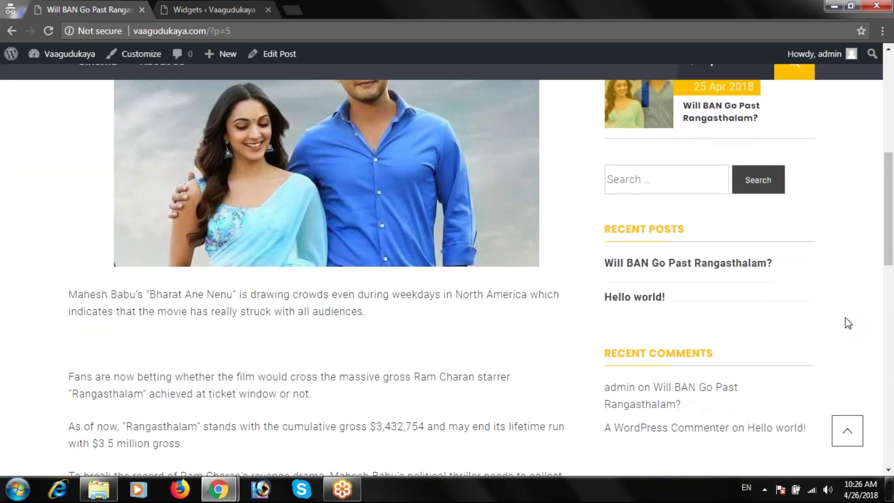
scroll(844, 318, "down", 5)
scroll(845, 317, "down", 10)
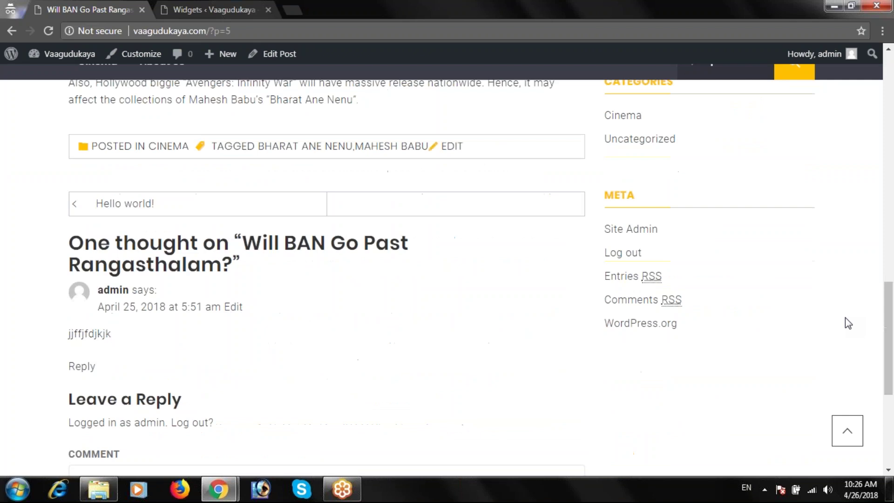
scroll(845, 318, "up", 14)
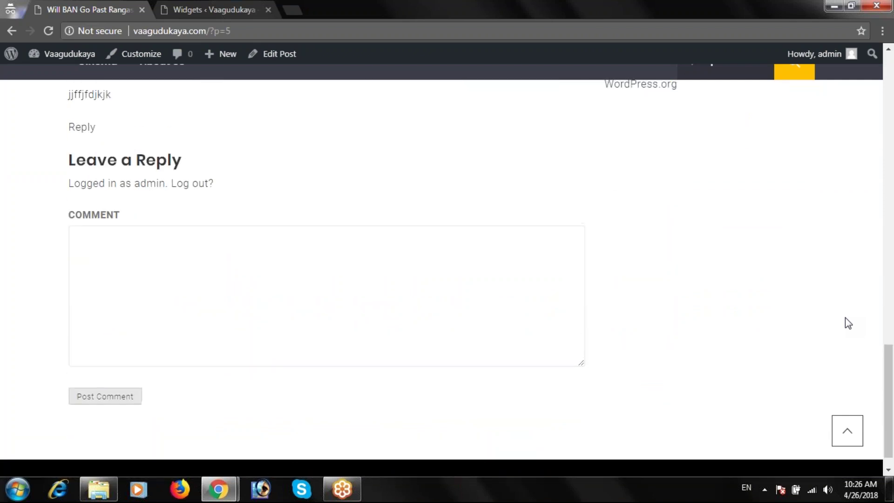
scroll(844, 317, "up", 12)
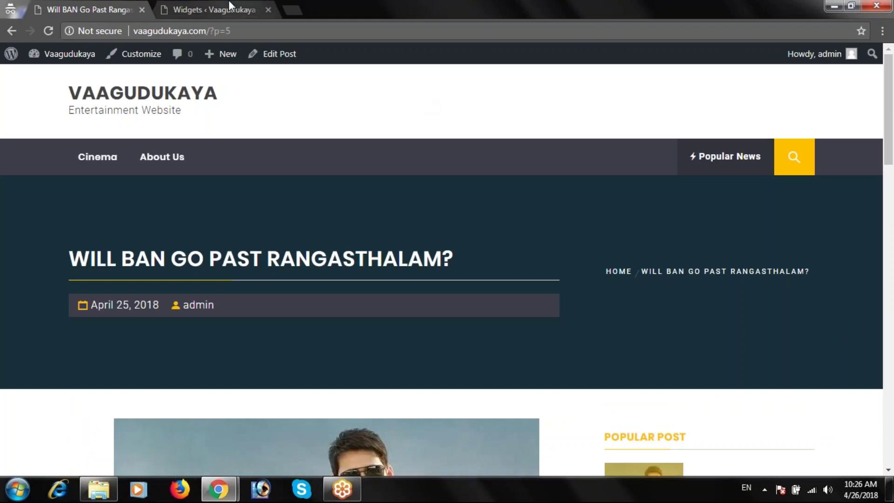
Collapse Home Page Sidebar One and scroll the Available Widgets list to the Pages widget.
left_click(219, 9)
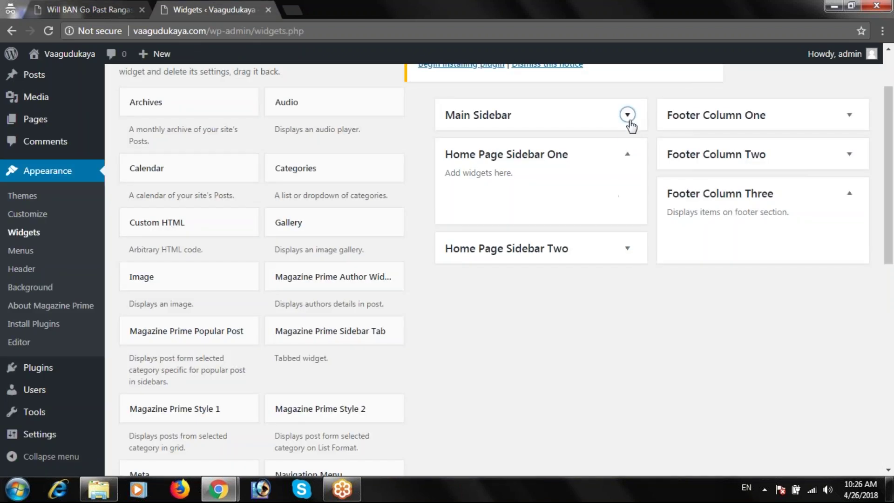
left_click(629, 154)
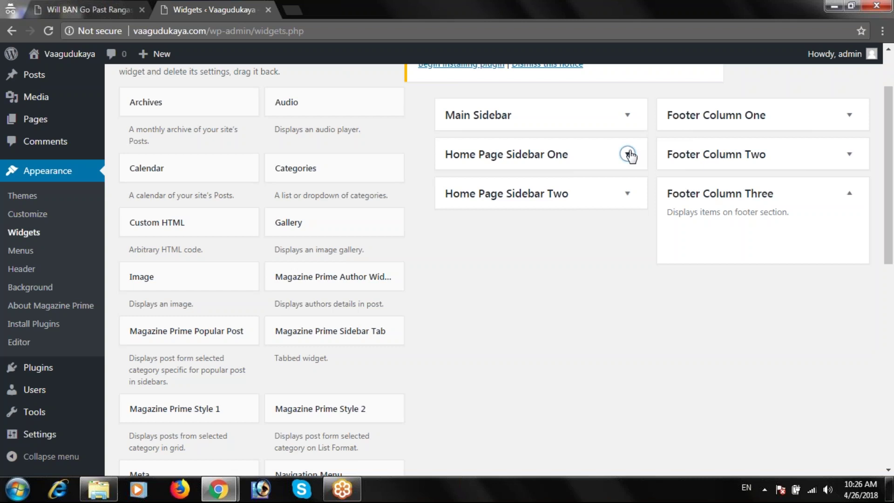
scroll(629, 156, "up", 2)
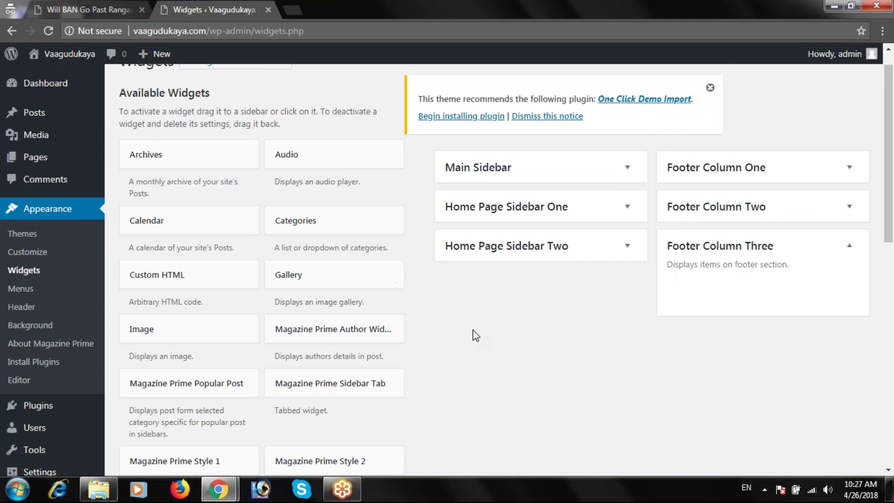
scroll(474, 333, "down", 2)
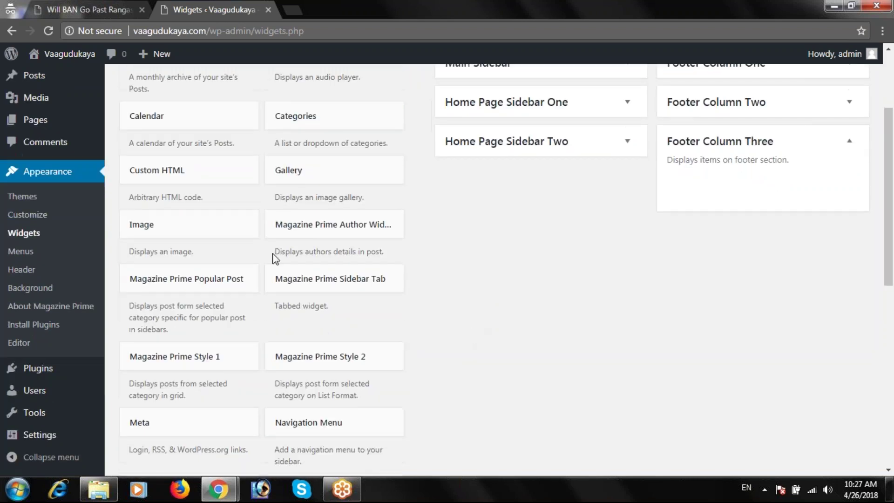
left_click(341, 289)
left_click(341, 289)
scroll(467, 383, "down", 3)
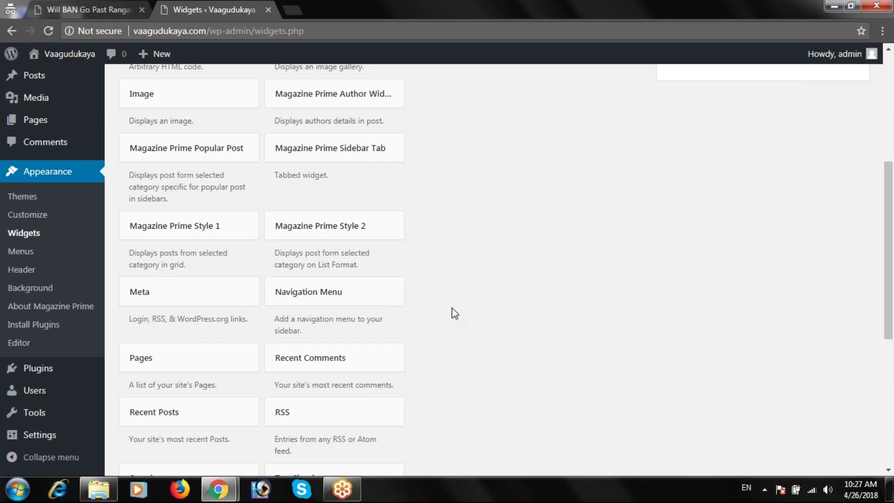
scroll(454, 313, "down", 1)
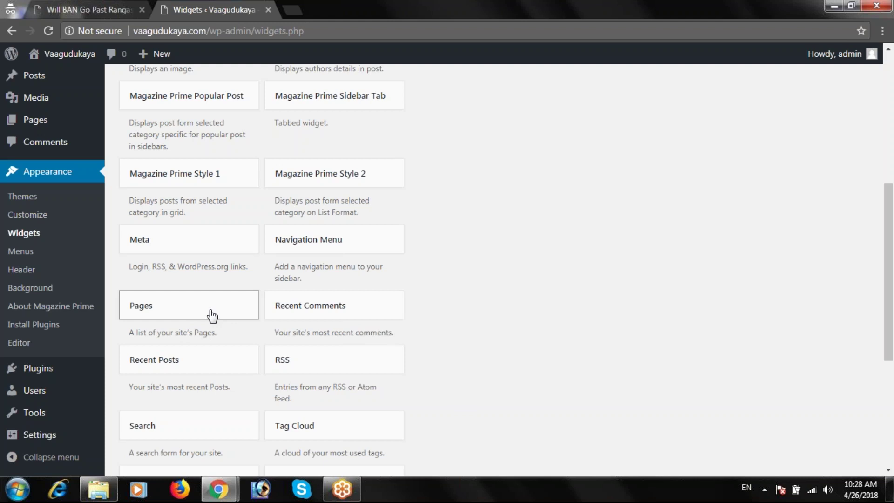
scroll(212, 315, "up", 1)
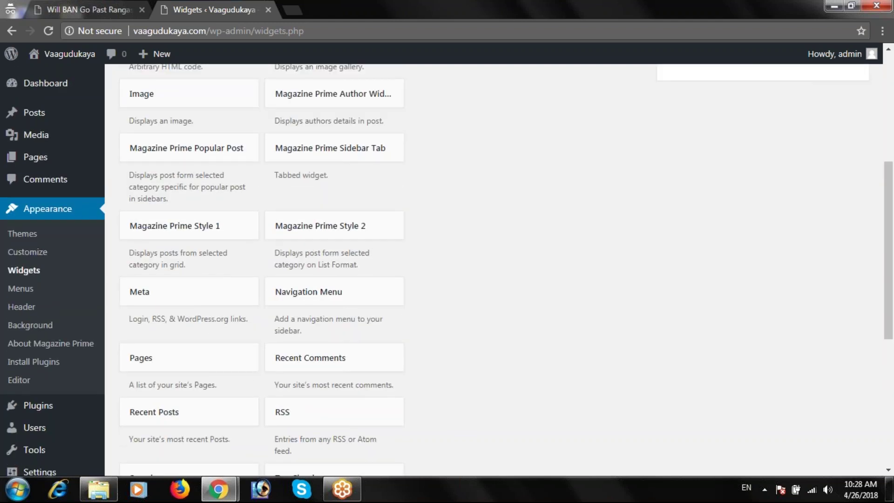
Place a Pages widget in Footer Column One, keeping Sort by on Page title.
left_click_drag(182, 370, 759, 100)
left_click(724, 143)
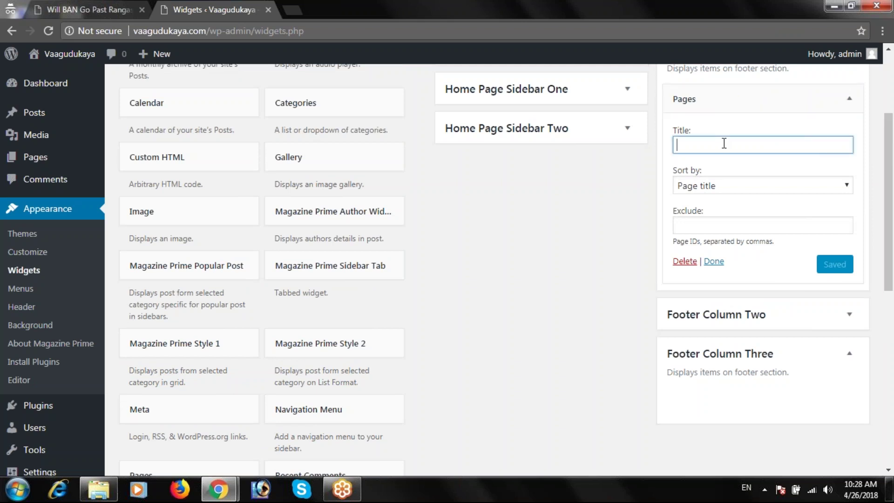
left_click(726, 186)
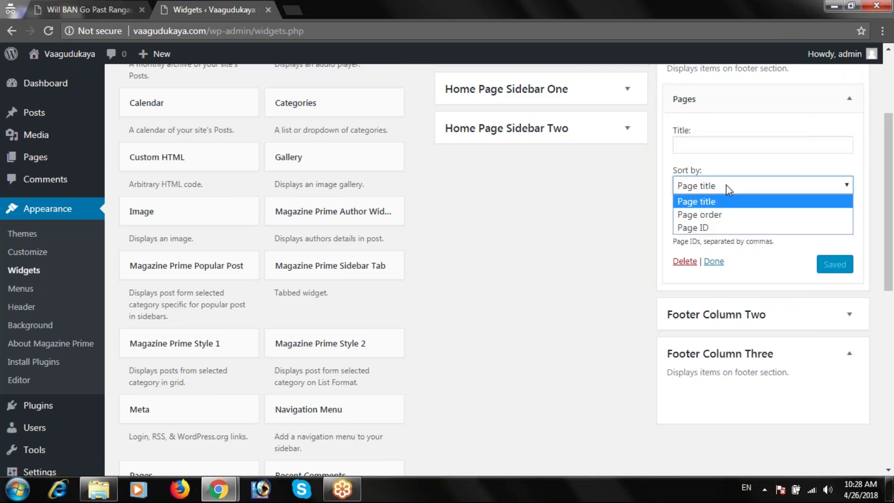
left_click(725, 185)
left_click(697, 221)
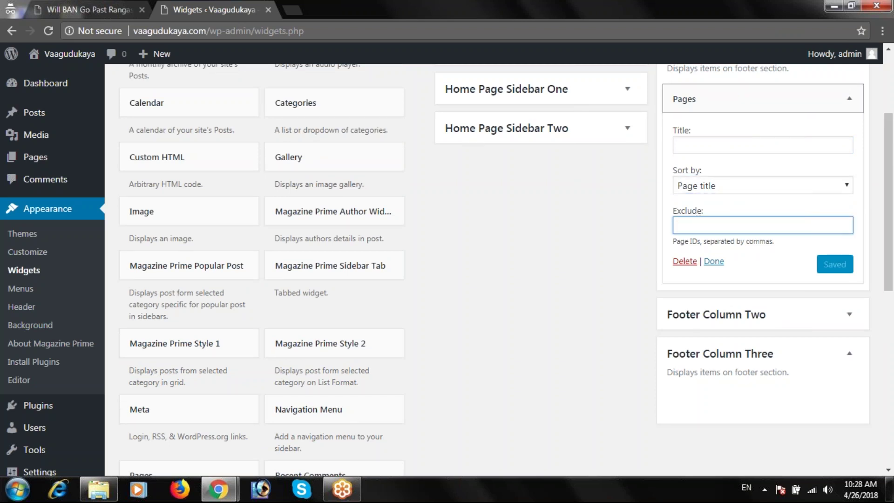
left_click(735, 139)
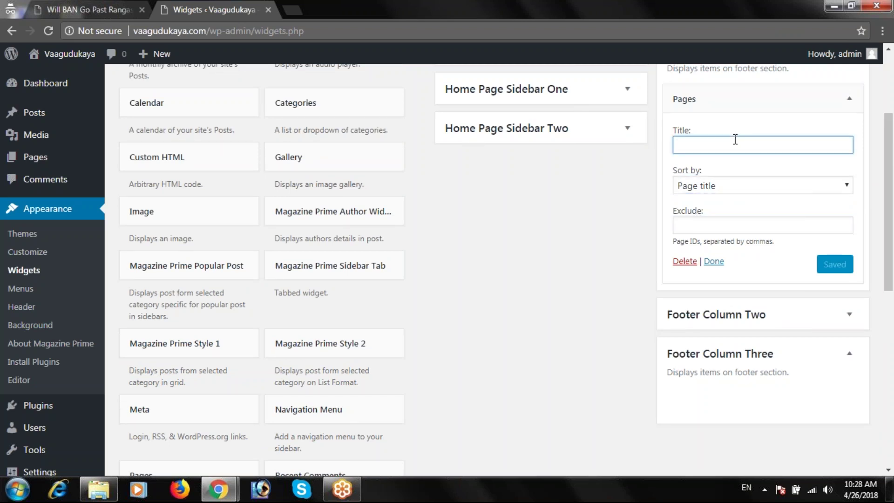
left_click(699, 223)
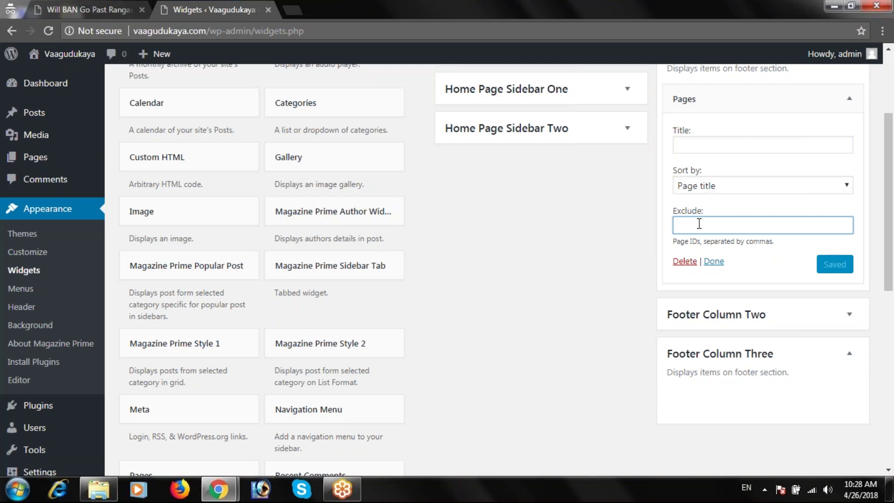
left_click(748, 189)
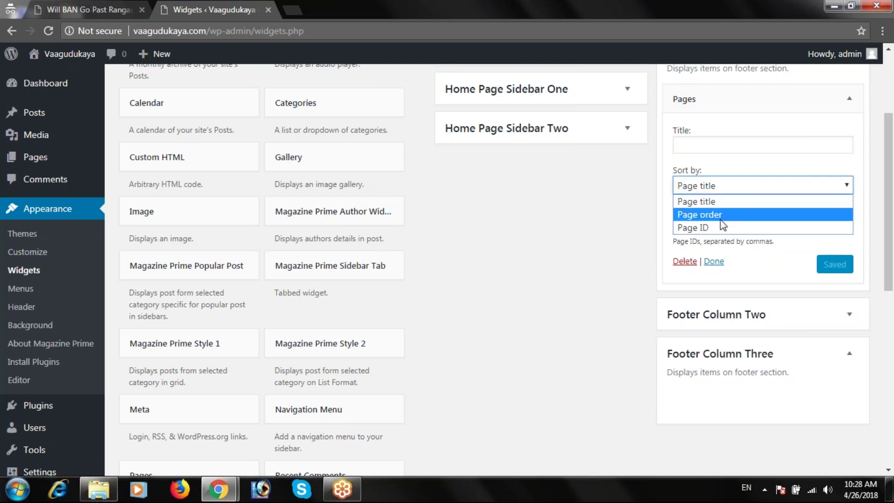
left_click(739, 202)
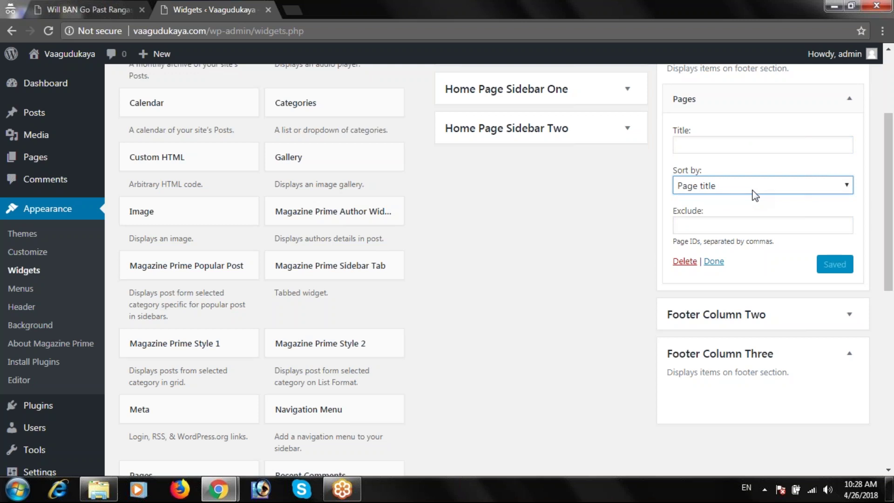
left_click(752, 190)
left_click(731, 205)
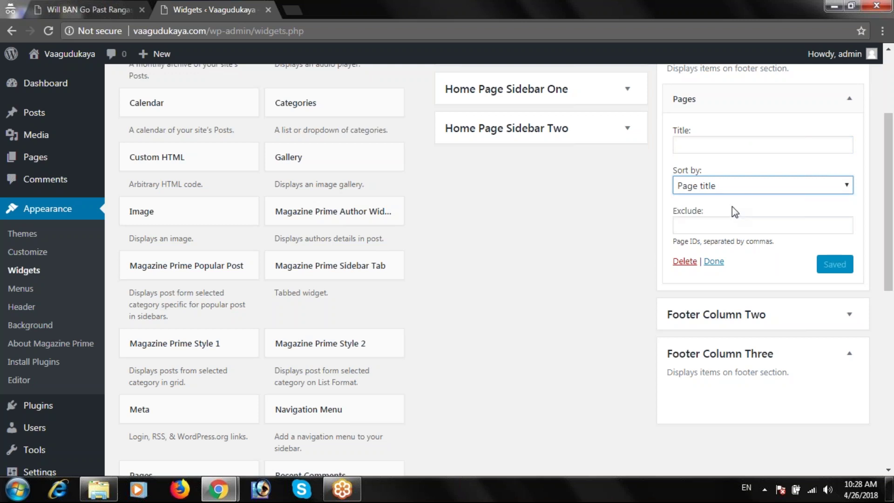
Title the Pages widget 'About Us'.
left_click(753, 149)
type("A")
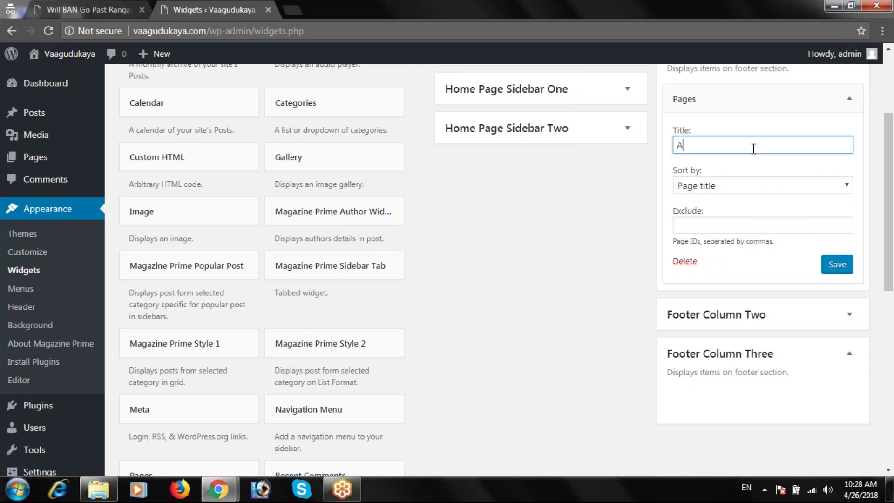
type("bout Us")
left_click(714, 186)
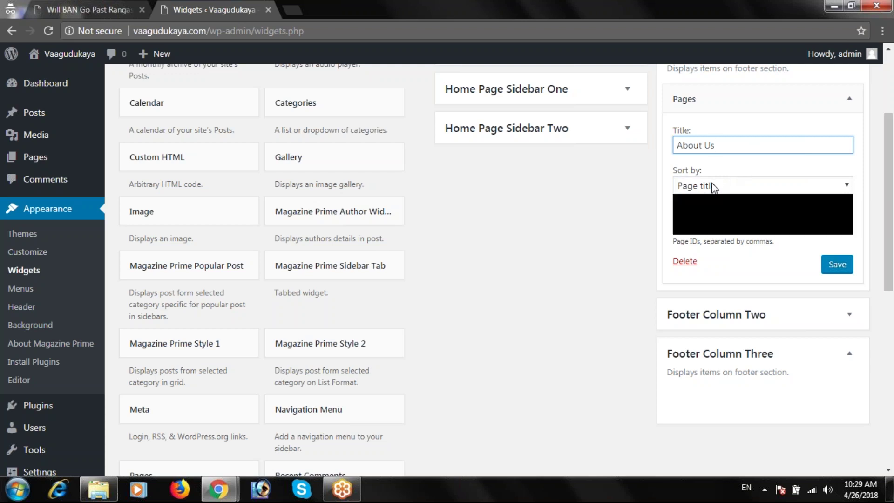
left_click(617, 225)
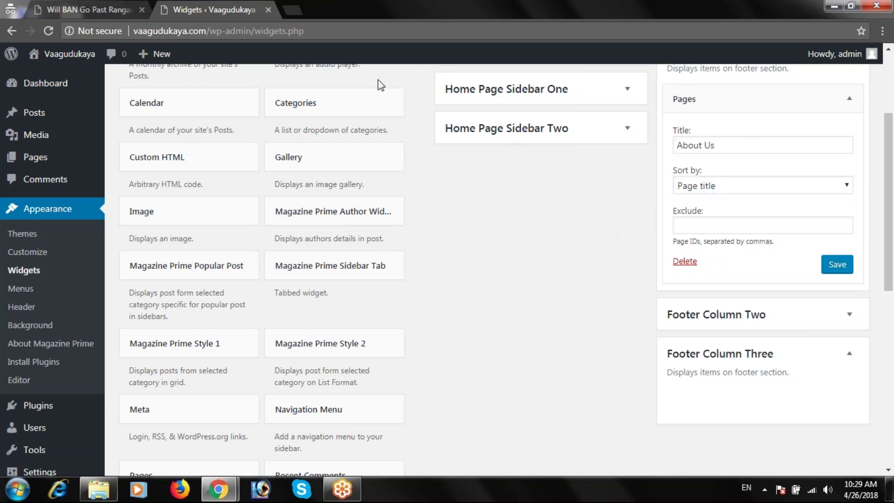
Open the About Us page editor in a new tab to read its page ID, 10.
mouse_move(34, 112)
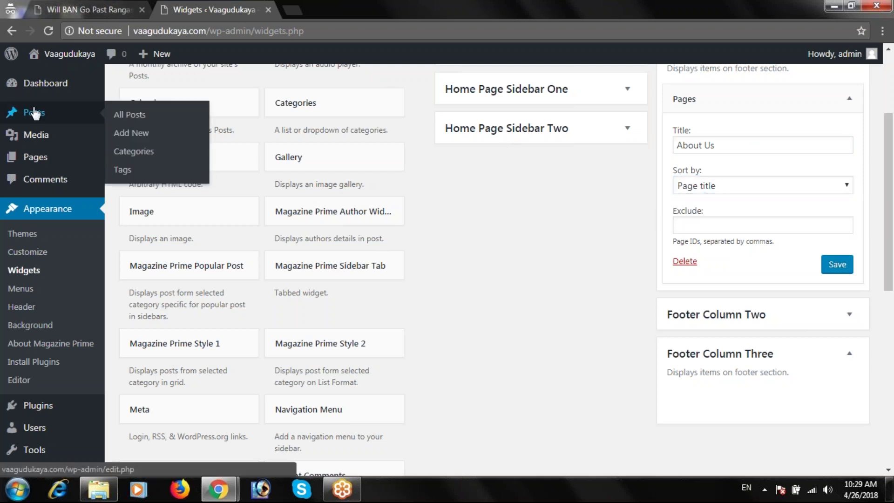
mouse_move(35, 157)
middle_click(132, 161)
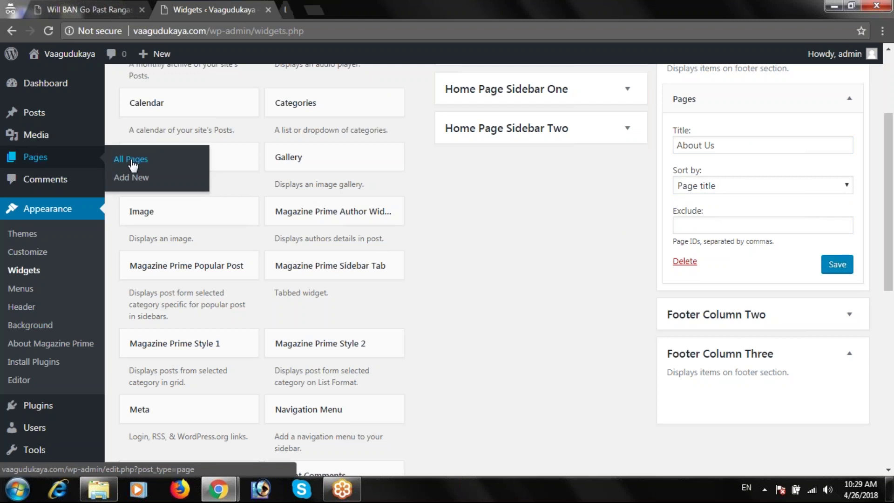
left_click(338, 5)
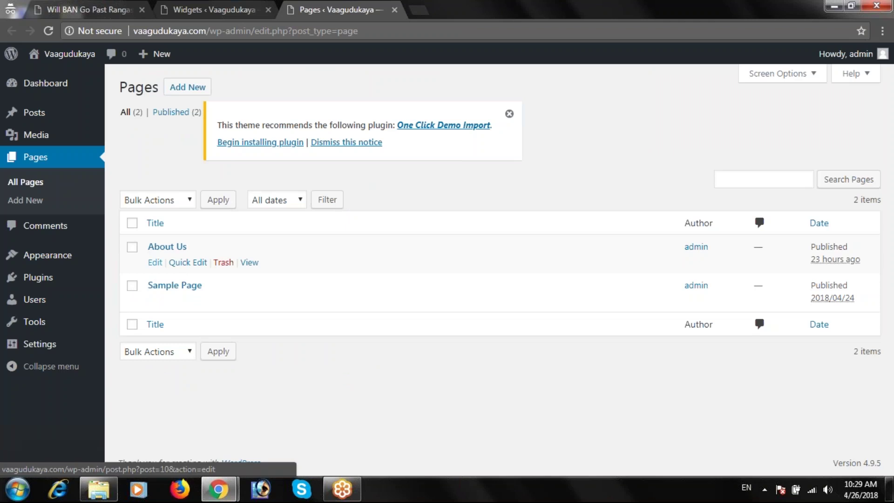
left_click(155, 262)
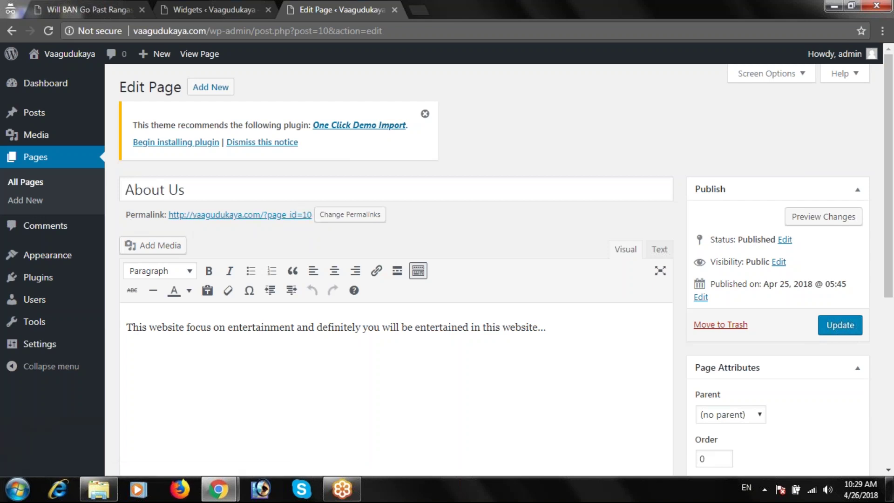
triple_click(312, 214)
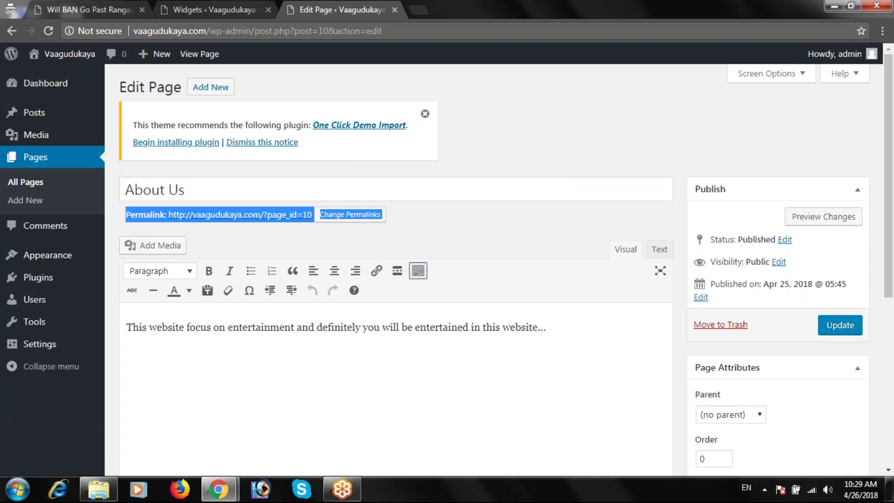
left_click(311, 215)
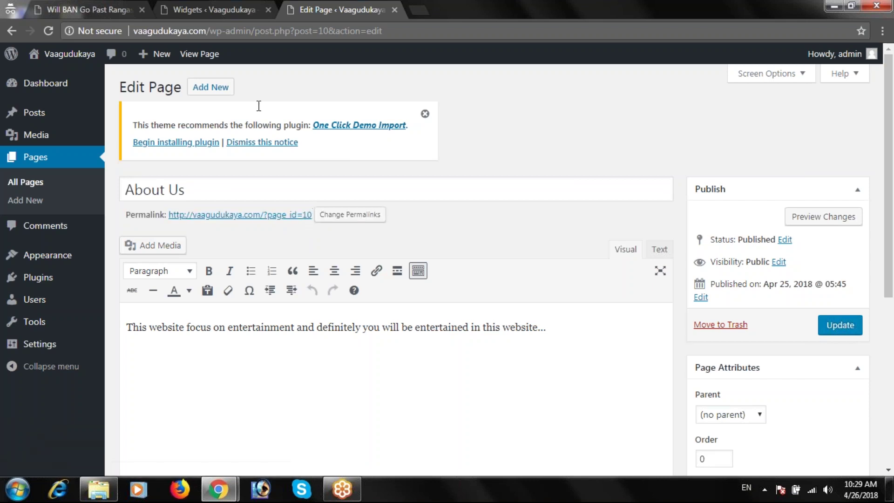
left_click(209, 9)
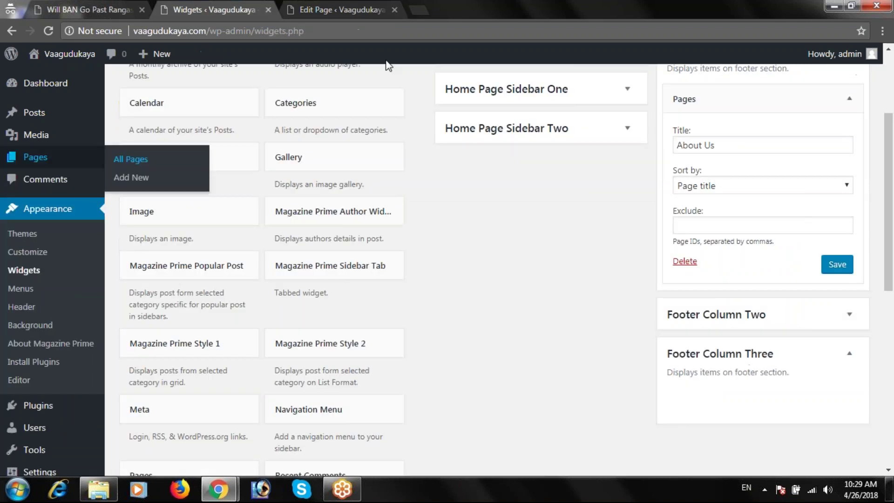
Sort the About Us Pages widget by Page ID, exclude page 10, and save.
left_click(743, 186)
left_click(709, 228)
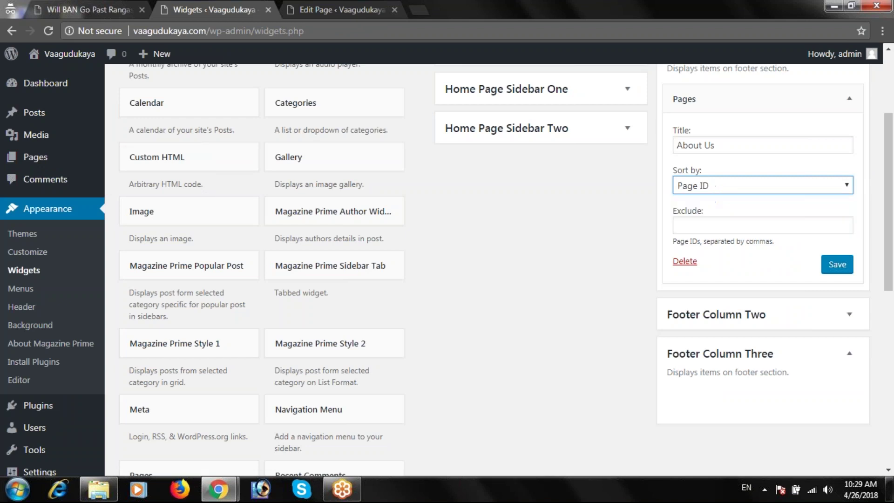
left_click(708, 225)
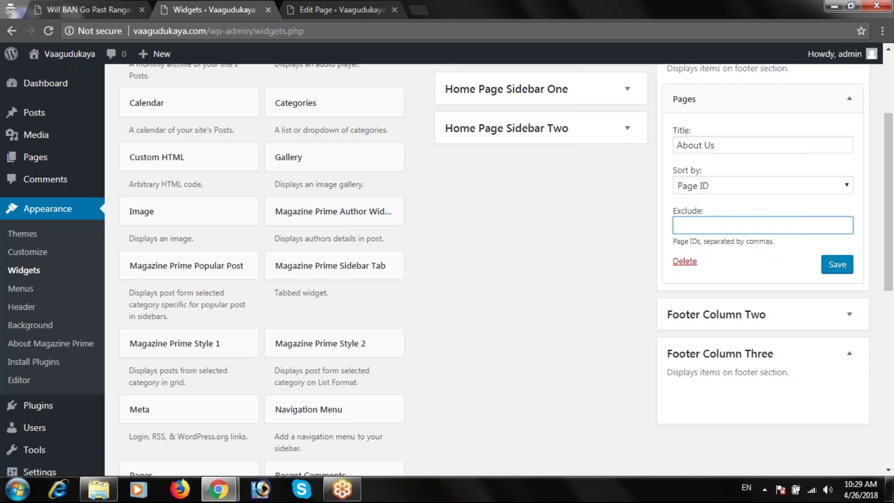
type("10")
left_click(844, 265)
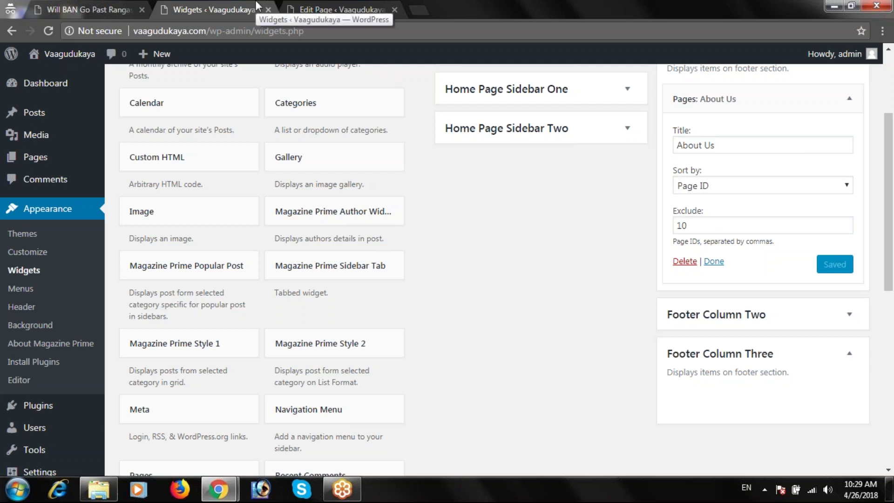
left_click(82, 6)
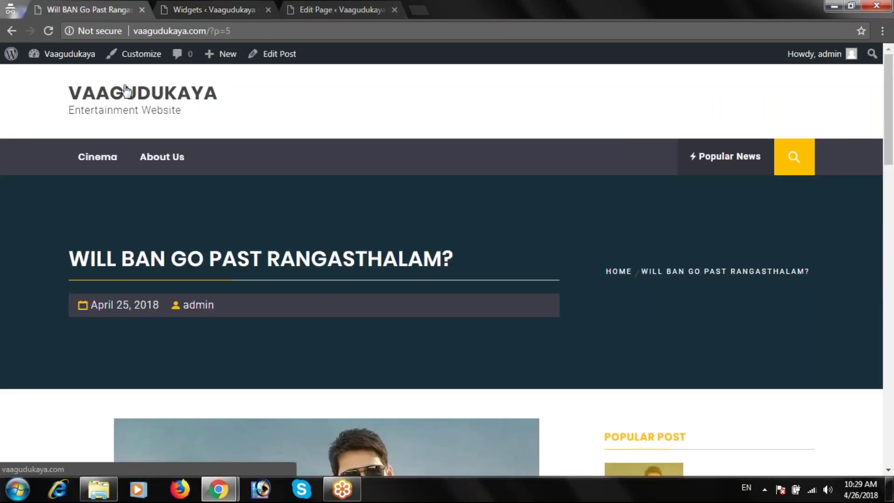
Browse the home page and Sample Page, confirming the footer About Us list shows only Sample Page.
left_click(150, 94)
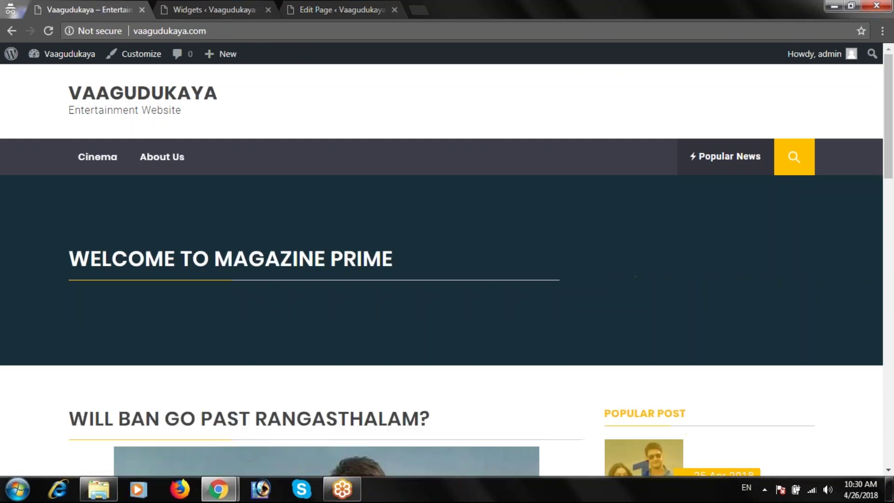
scroll(43, 138, "down", 8)
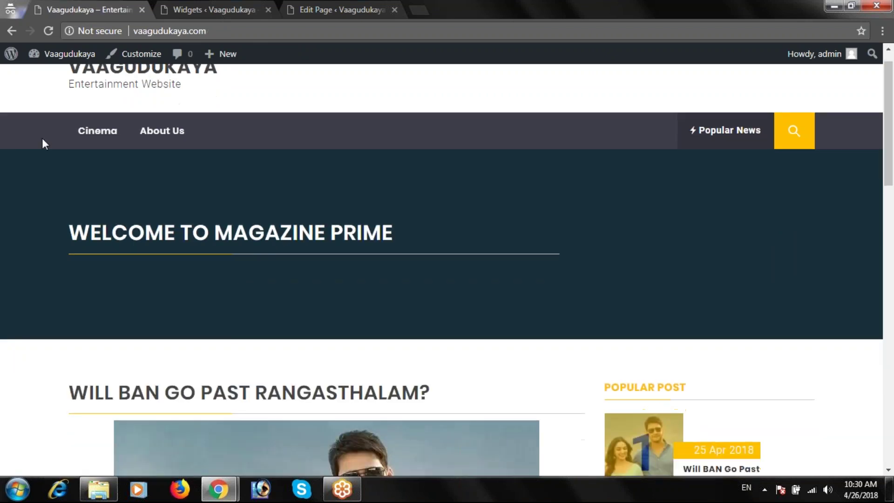
scroll(42, 139, "down", 10)
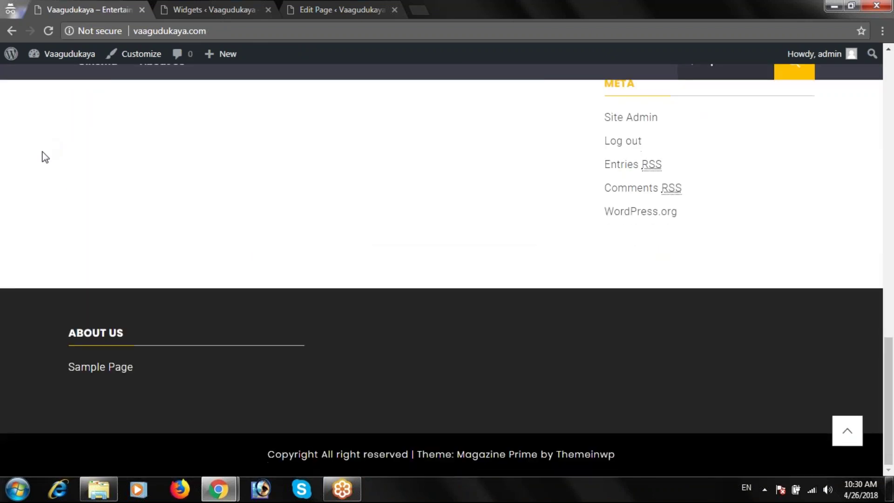
left_click(110, 368)
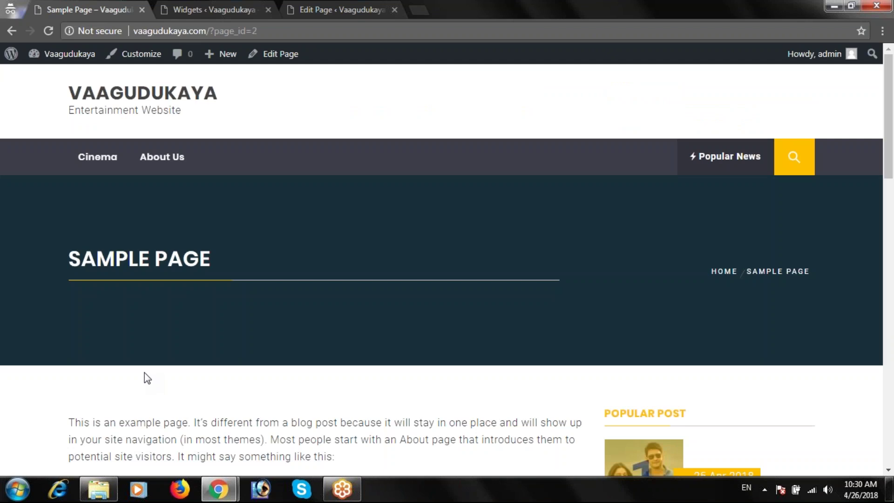
scroll(147, 378, "down", 6)
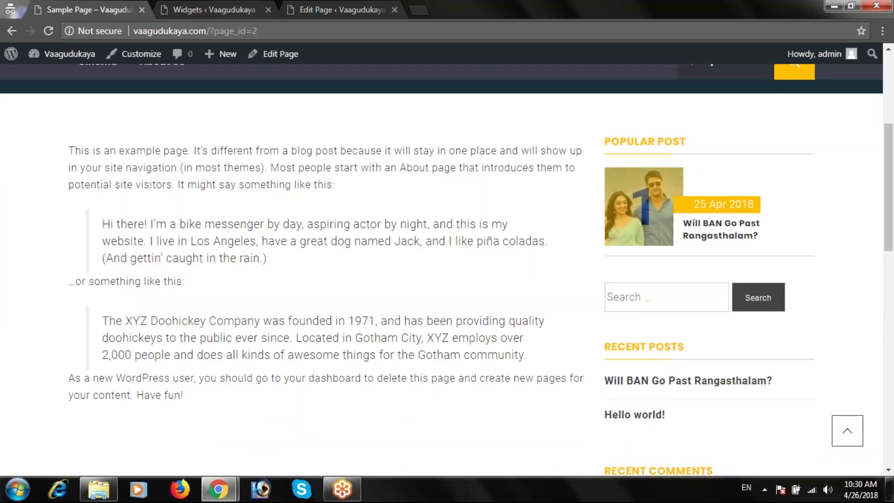
scroll(150, 97, "up", 6)
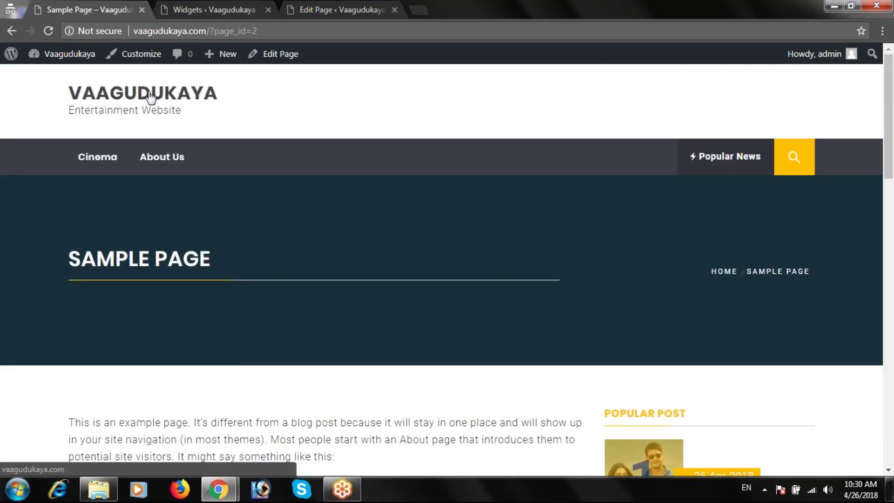
left_click(150, 97)
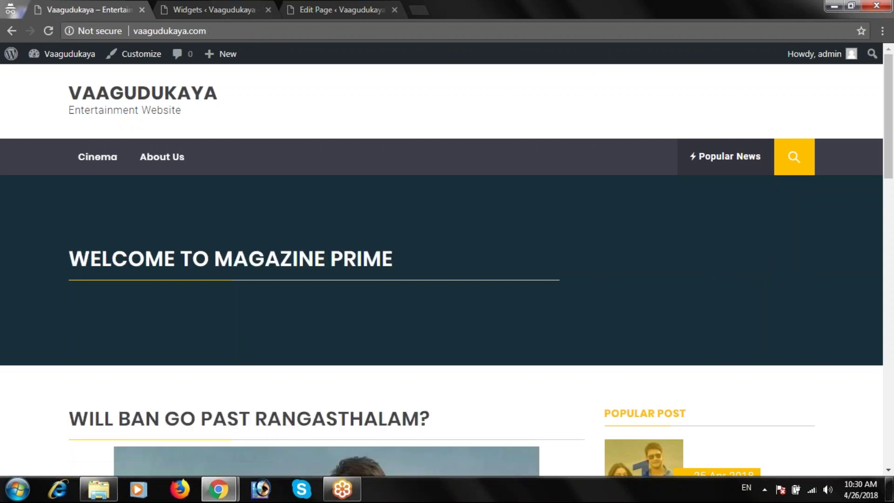
scroll(150, 97, "down", 1)
scroll(446, 265, "down", 1)
scroll(445, 266, "down", 15)
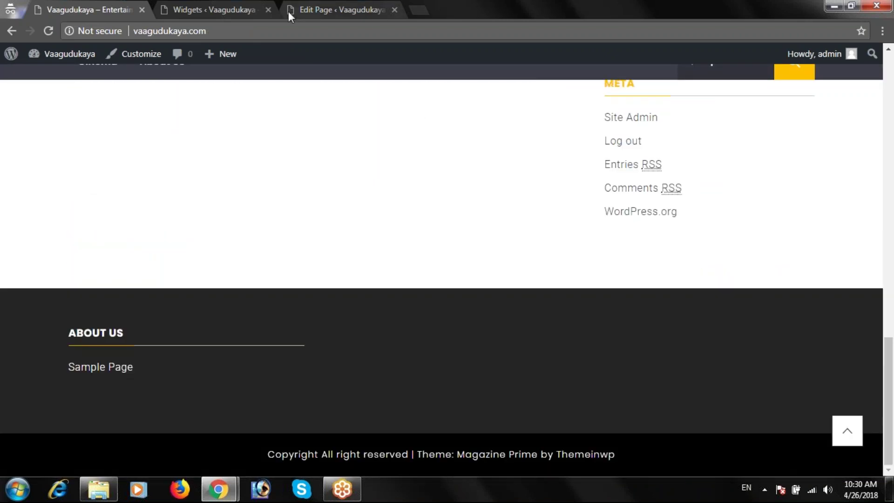
Review the About Us editor's page_id=10 permalink, briefly opening and closing Permalink Settings.
left_click(324, 8)
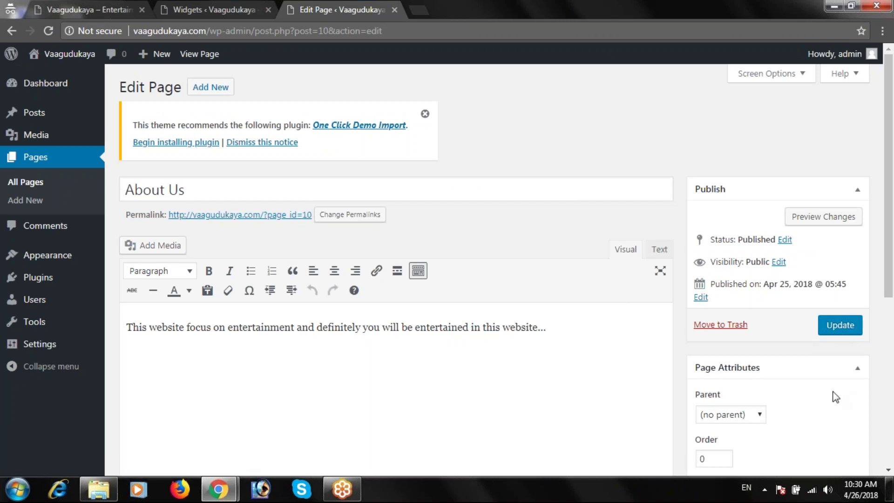
scroll(835, 397, "down", 5)
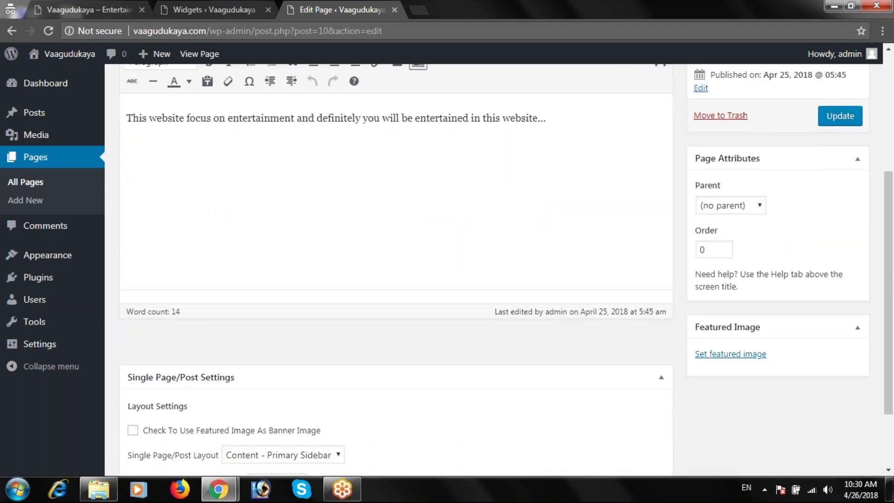
scroll(506, 269, "down", 2)
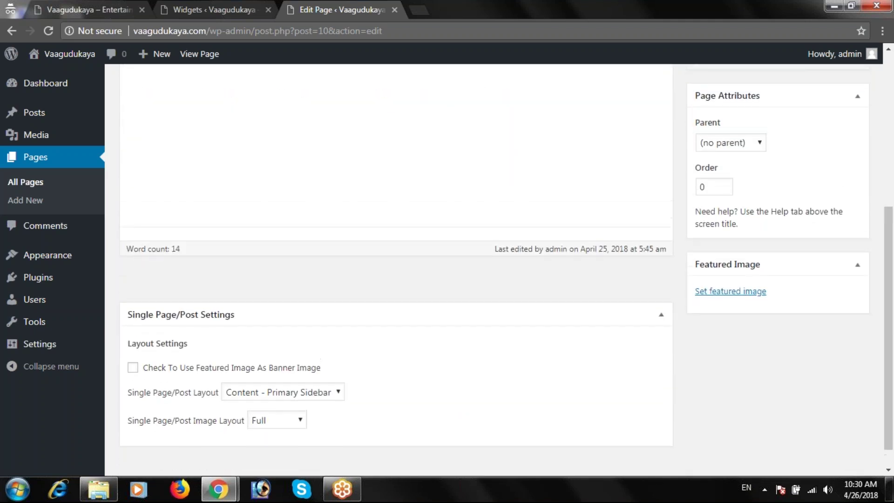
scroll(396, 270, "up", 7)
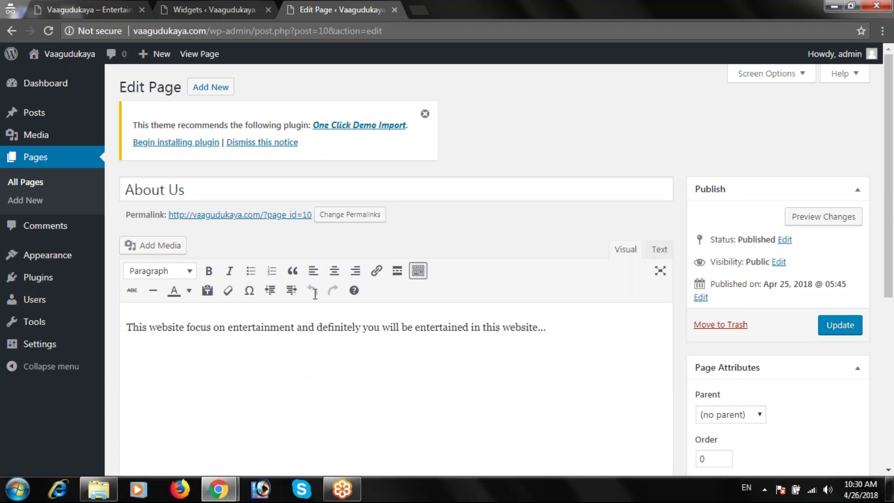
left_click(352, 218)
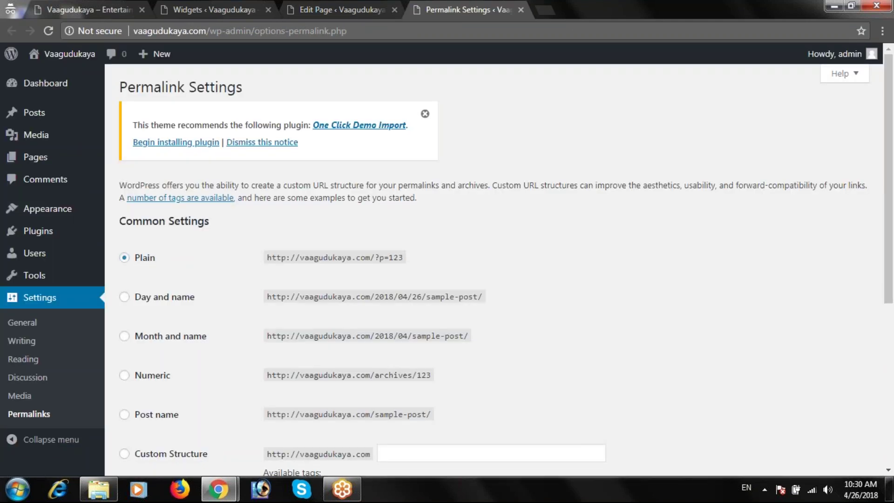
left_click(520, 10)
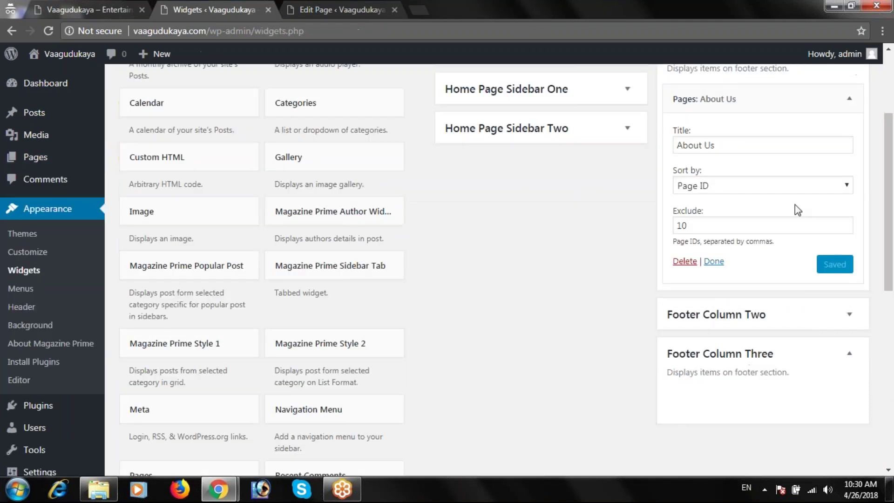
Save the footer Pages widget titled 'Pages', sorted by Page title, with Exclude set to 'Abous Us'.
double_click(727, 144)
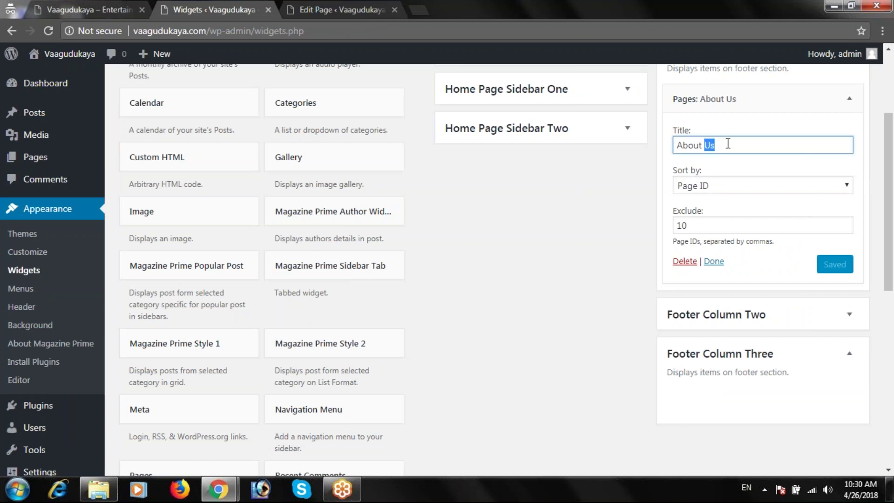
triple_click(727, 144)
type("Pages")
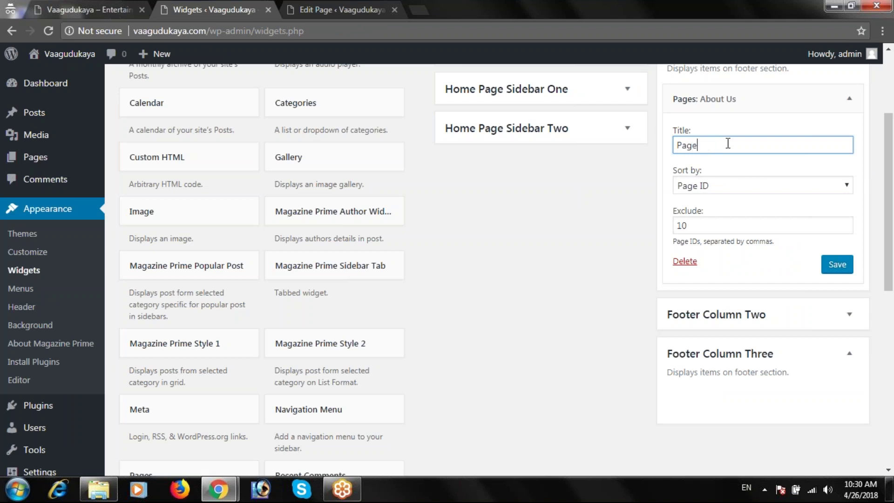
left_click(742, 185)
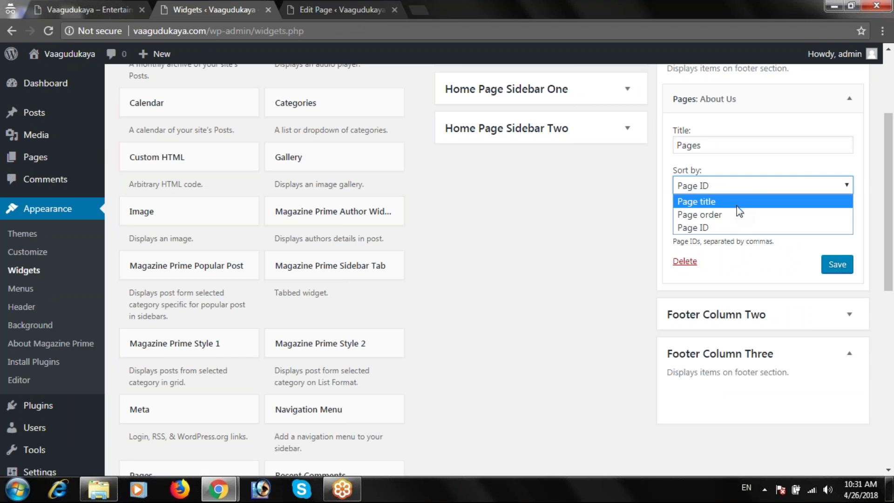
left_click(736, 205)
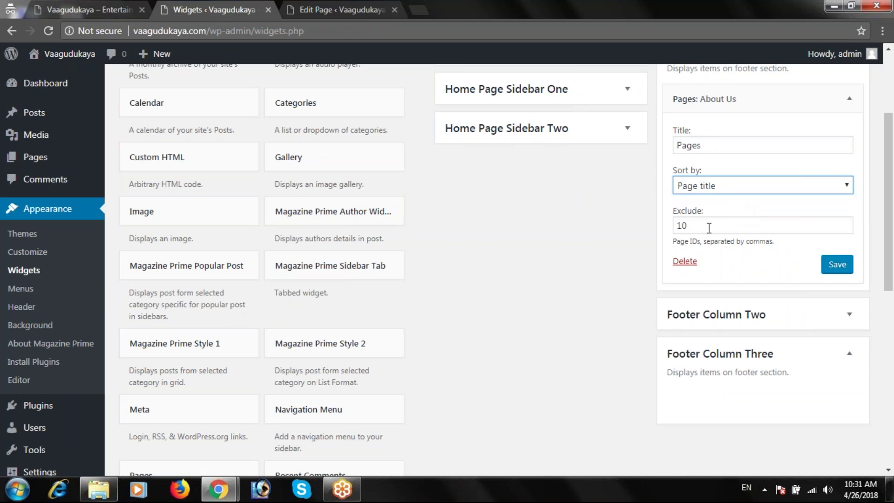
key("Tab")
type("A")
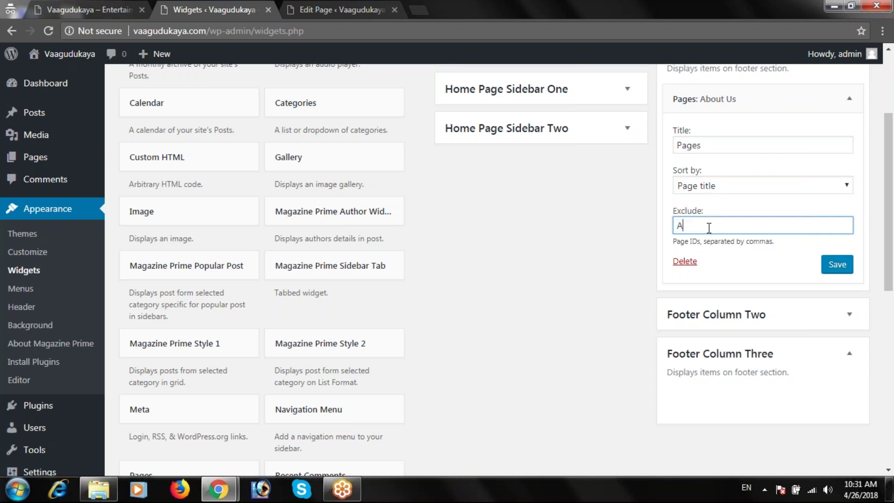
type("bous Us")
left_click(834, 265)
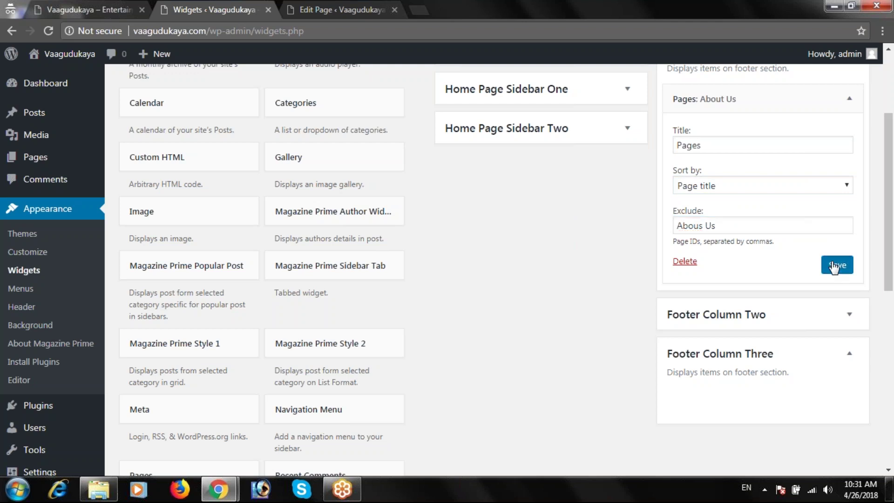
On the live site, open the About Us page from the footer Pages list.
left_click(59, 4)
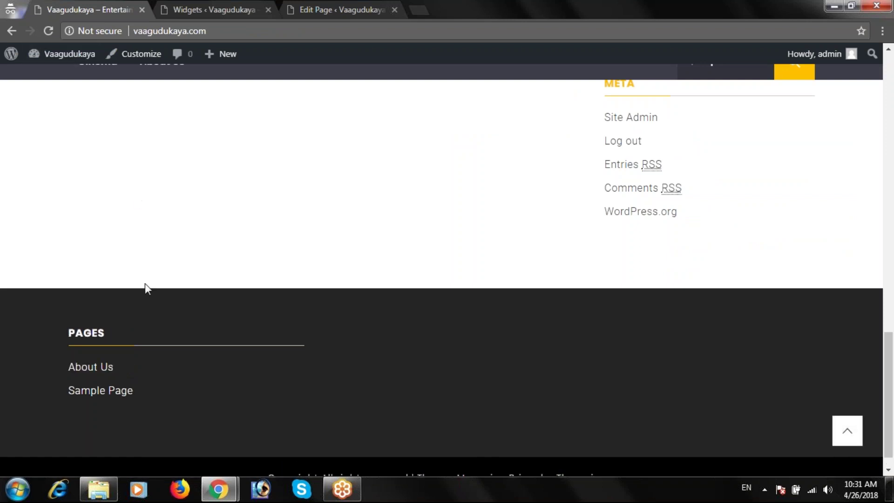
left_click(108, 369)
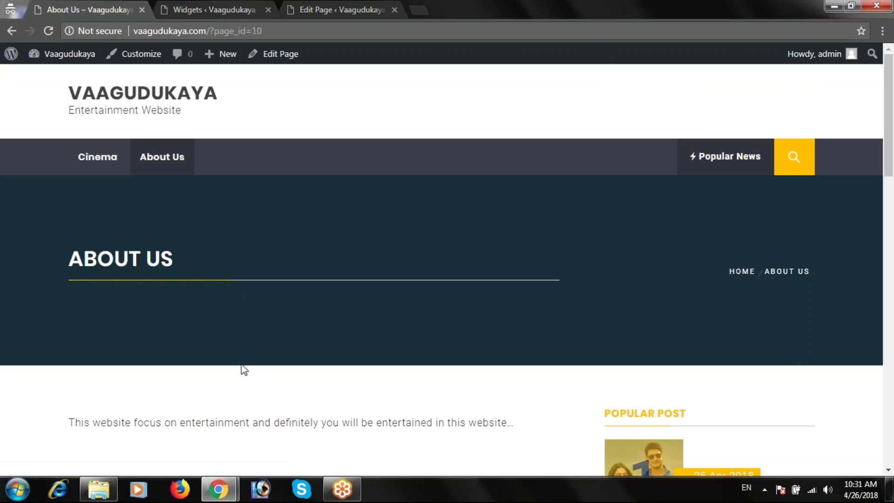
scroll(243, 370, "down", 3)
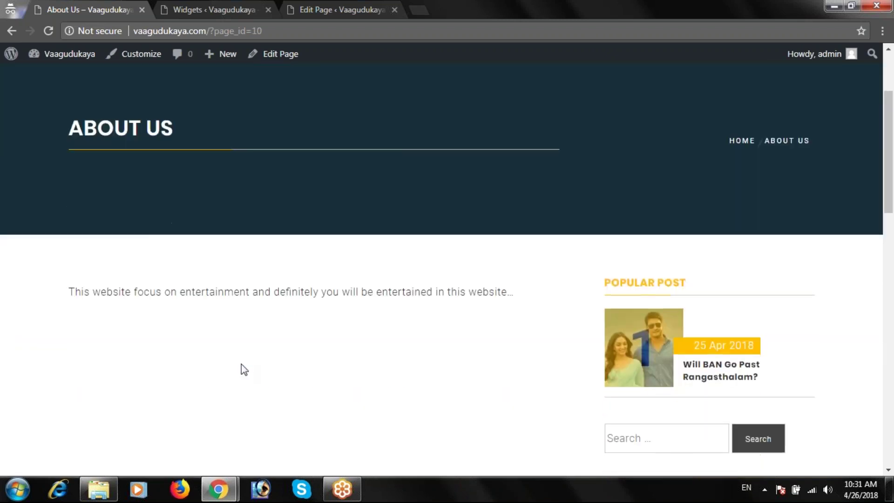
scroll(243, 369, "up", 3)
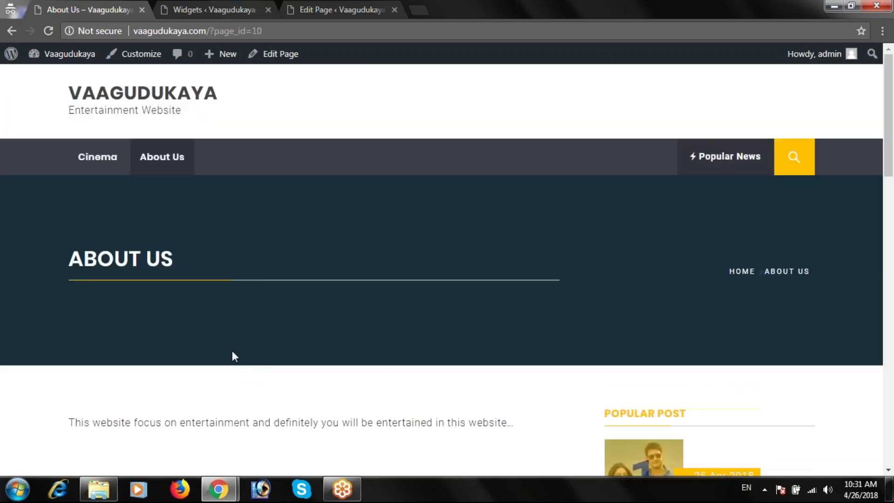
Return to the home page and check that the footer lists About Us and Sample Page.
left_click(141, 91)
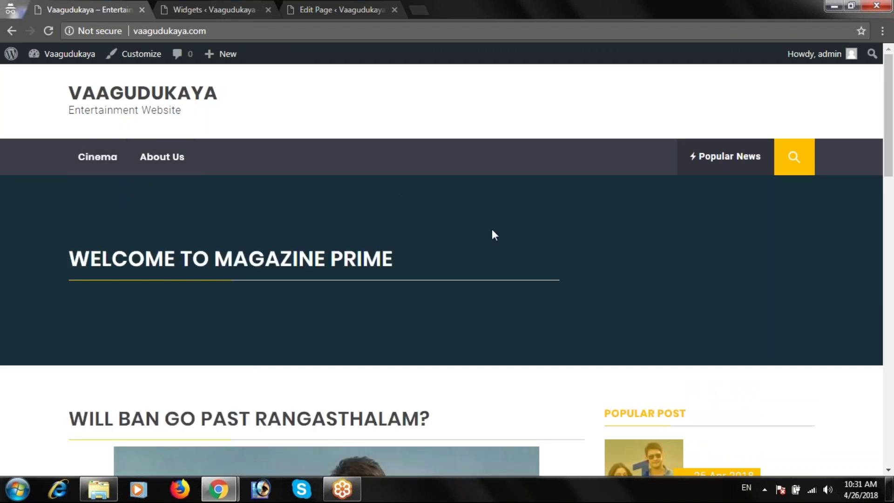
scroll(493, 233, "down", 7)
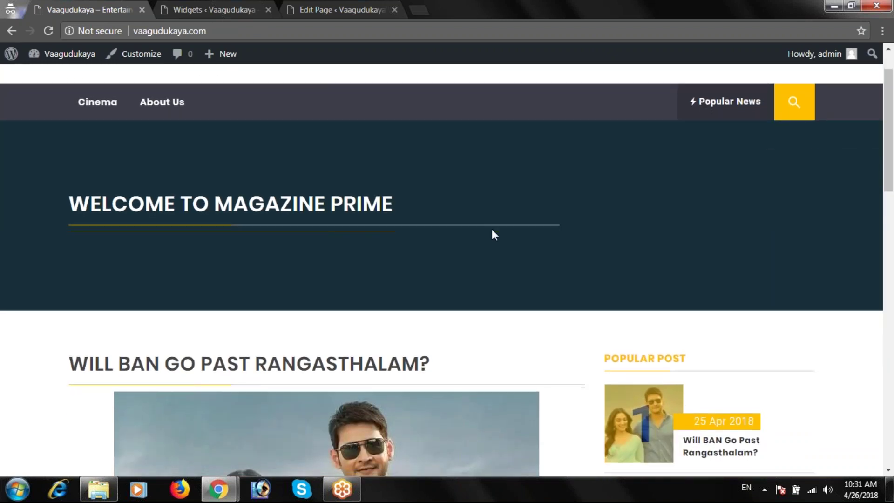
scroll(491, 228, "down", 15)
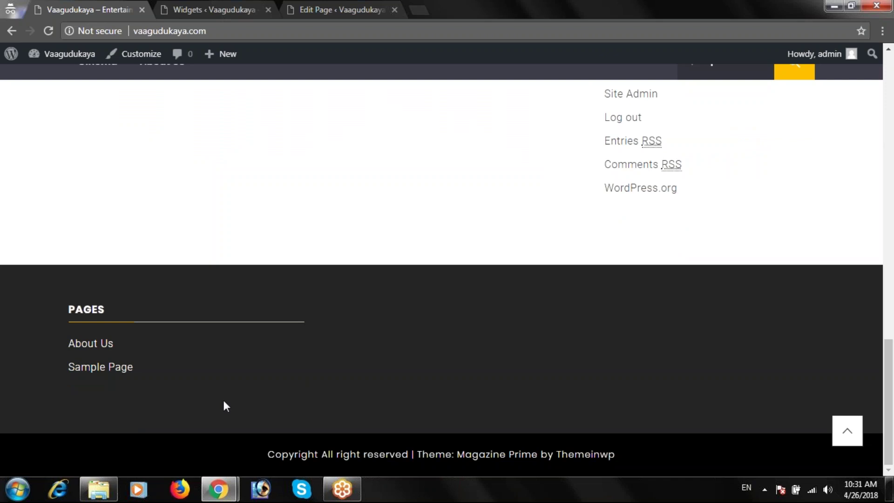
scroll(224, 401, "up", 5)
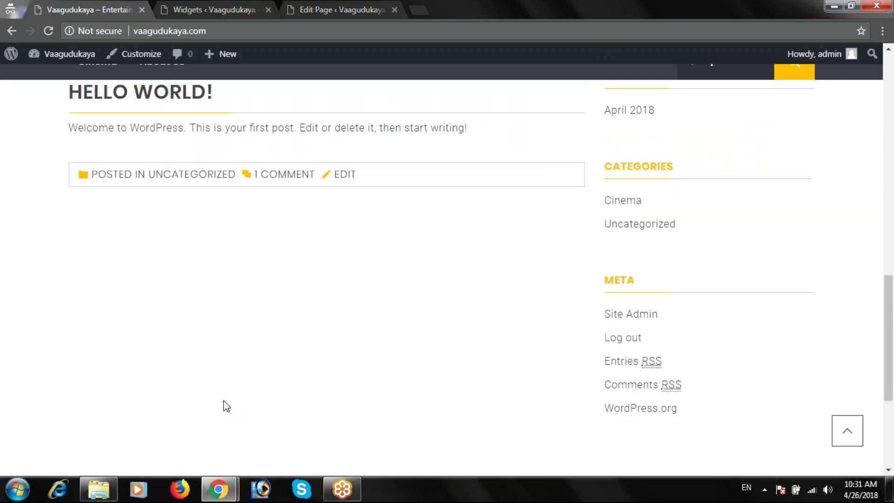
scroll(223, 400, "up", 12)
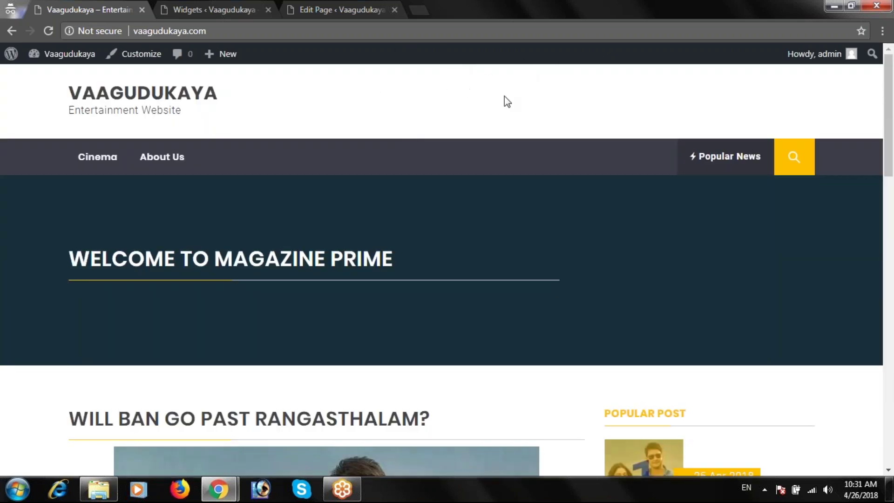
scroll(389, 128, "down", 1)
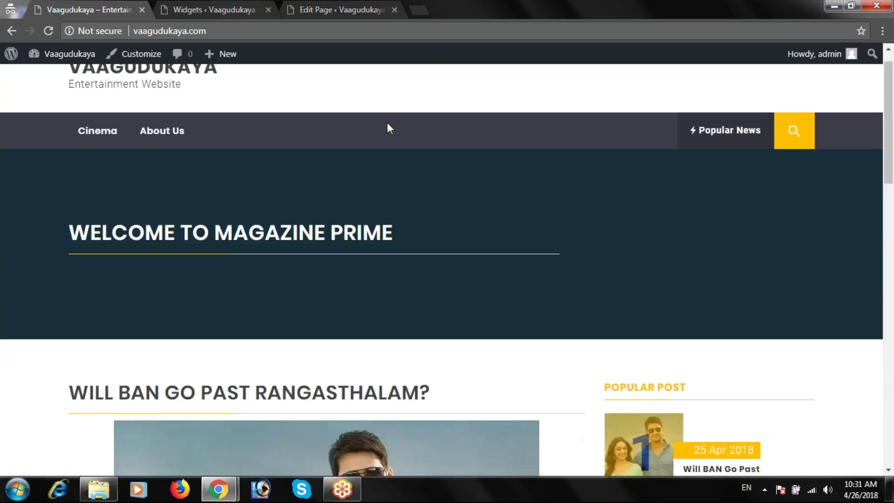
scroll(387, 122, "down", 10)
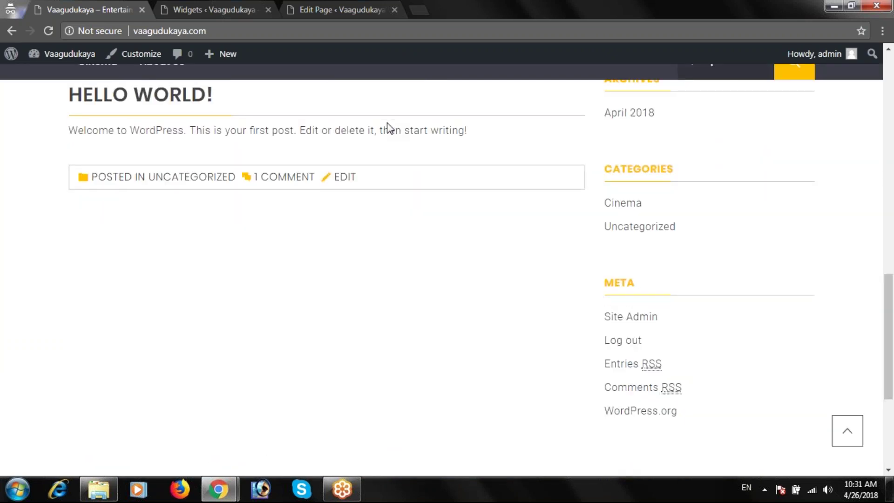
scroll(387, 121, "down", 4)
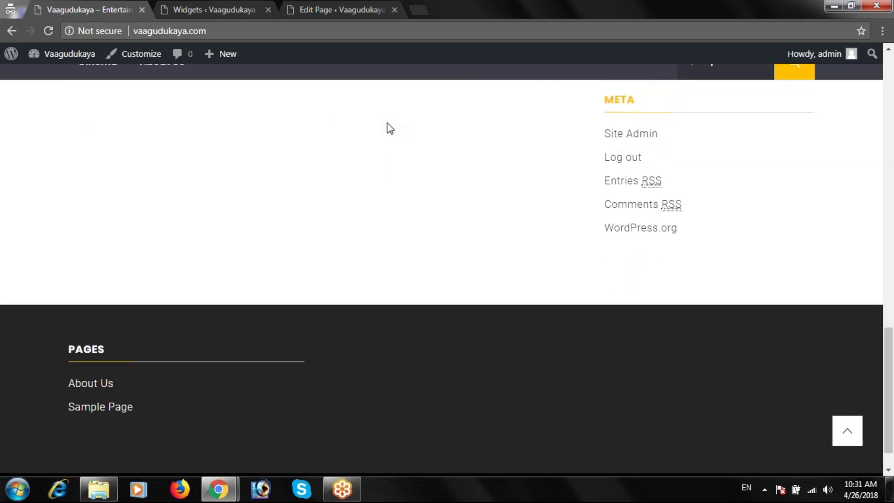
scroll(386, 122, "down", 1)
scroll(387, 122, "up", 1)
scroll(390, 129, "down", 1)
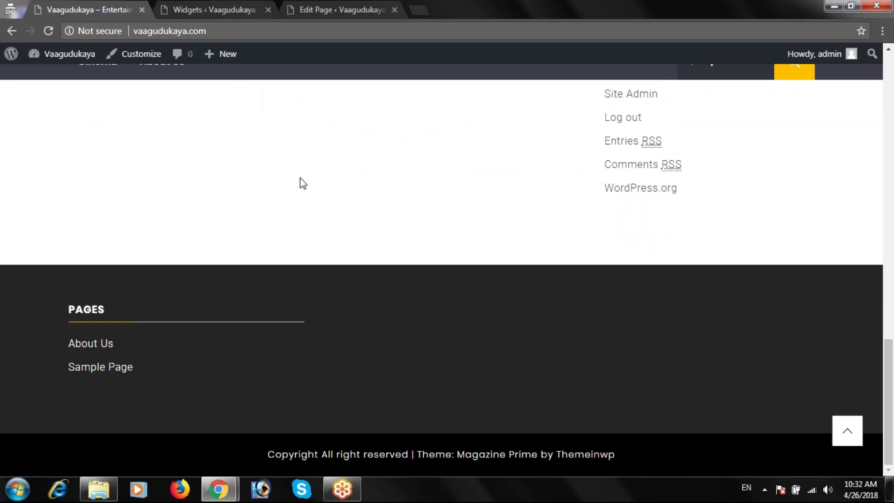
scroll(303, 183, "up", 1)
scroll(303, 183, "down", 1)
scroll(303, 183, "up", 1)
scroll(302, 183, "up", 6)
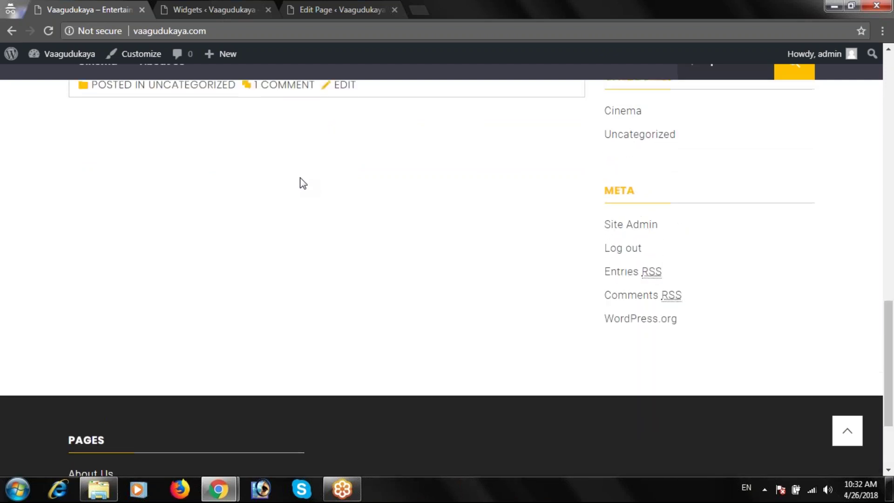
scroll(302, 183, "up", 10)
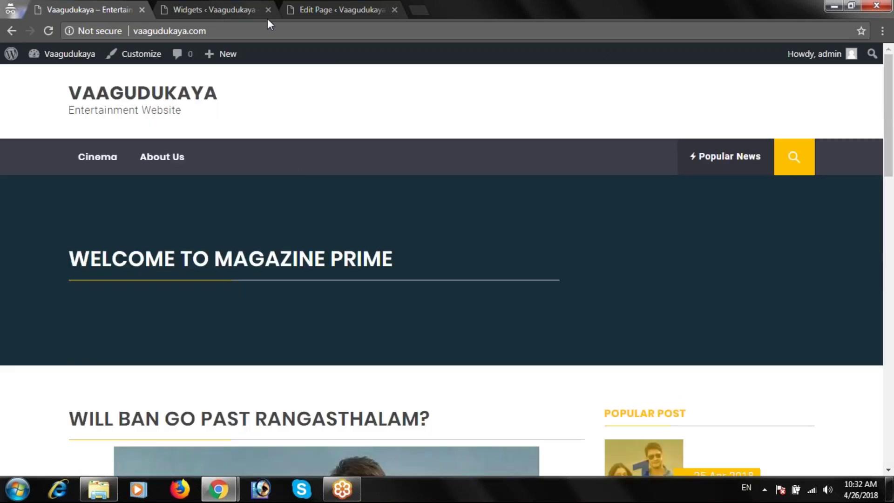
In Widgets, collapse the Pages widget and expand Footer Column Two.
left_click(184, 7)
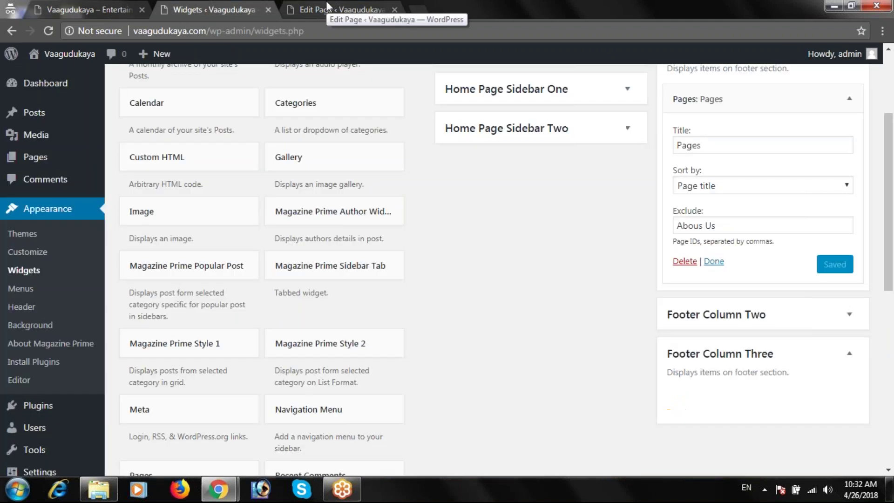
left_click(849, 99)
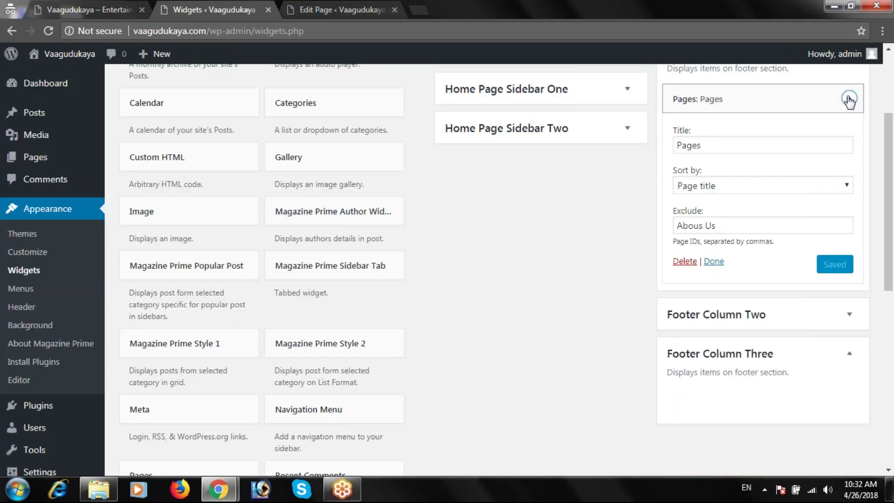
left_click(680, 242)
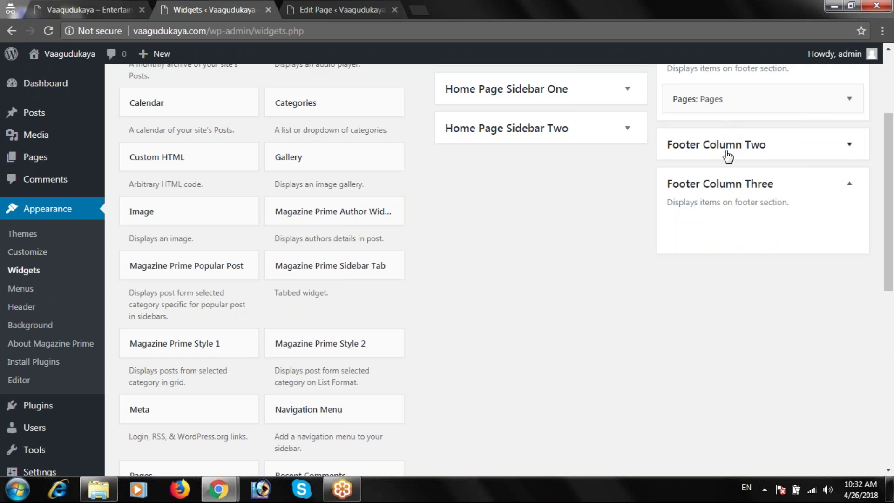
left_click(848, 145)
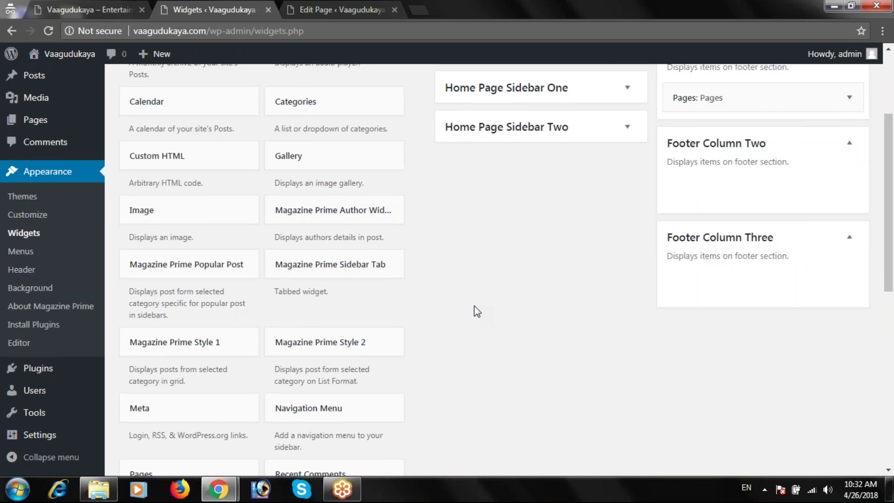
scroll(474, 306, "down", 3)
scroll(476, 311, "down", 4)
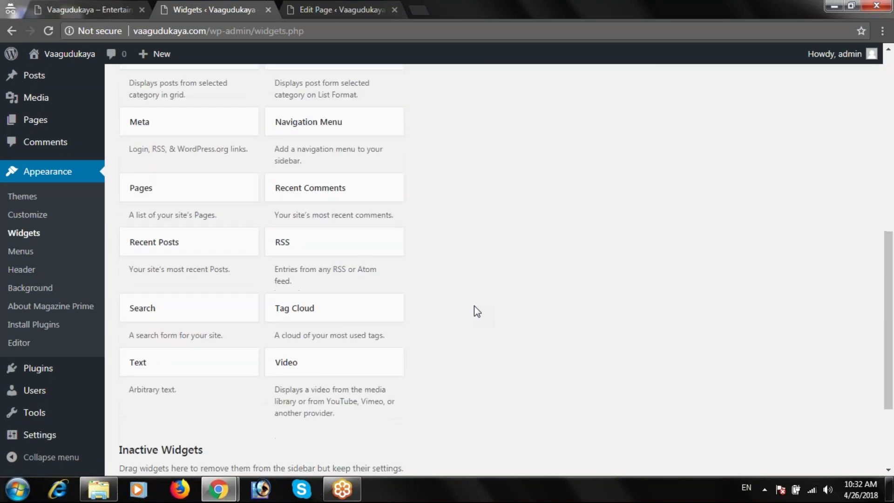
scroll(474, 305, "up", 5)
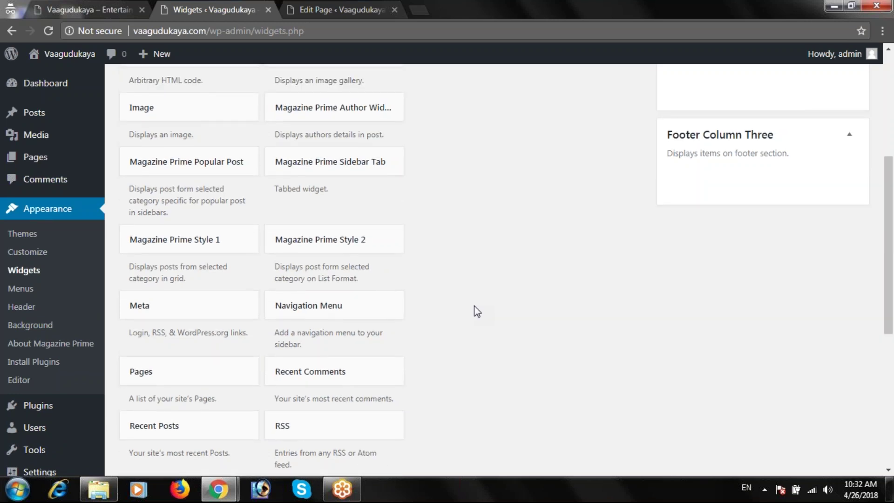
scroll(473, 305, "up", 4)
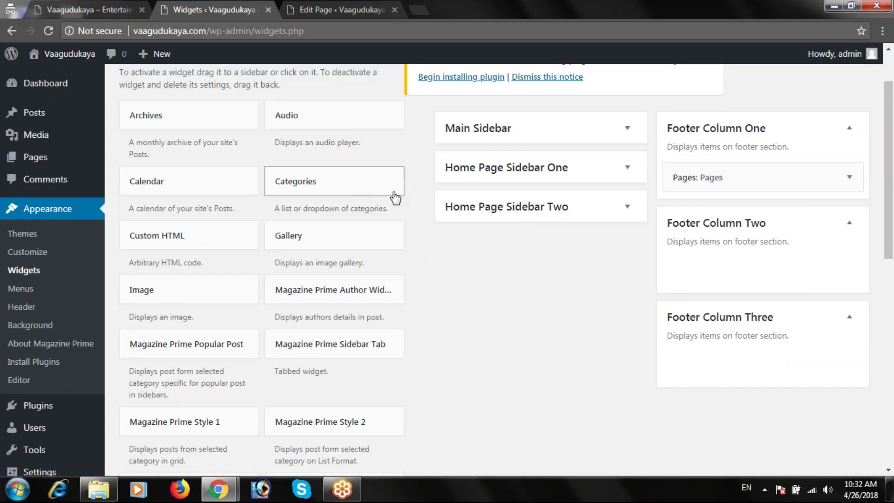
Add a Categories widget titled 'Categories' to Footer Column Two, displayed as a dropdown, and save.
left_click_drag(396, 197, 747, 262)
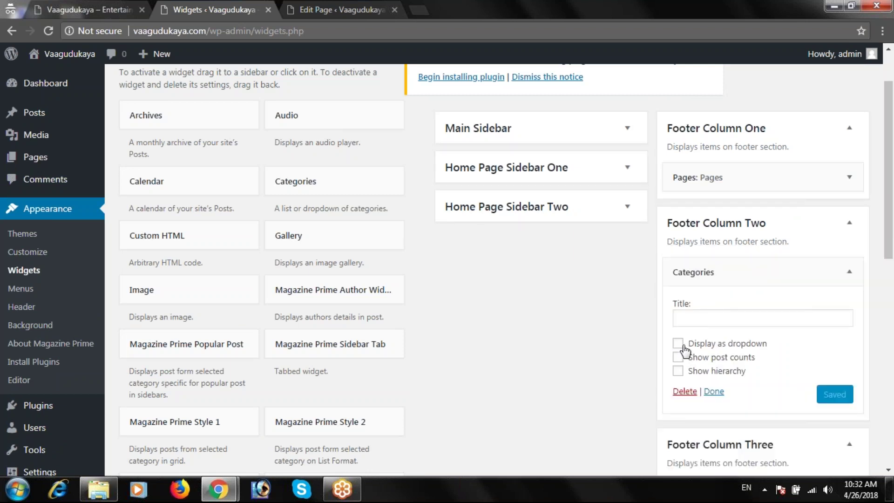
left_click(695, 316)
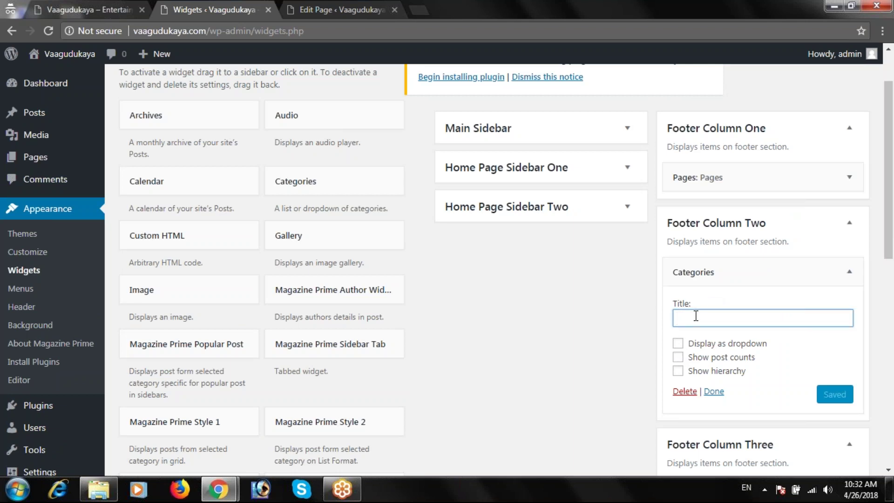
type("Categories")
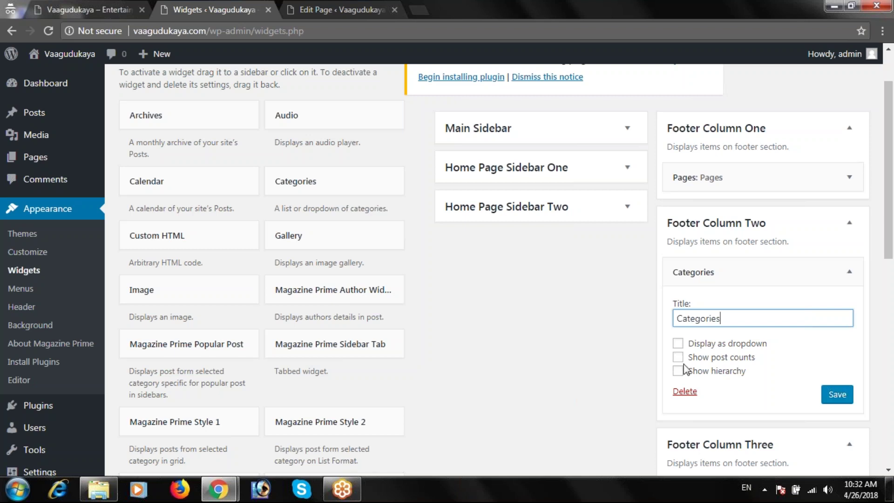
left_click(678, 344)
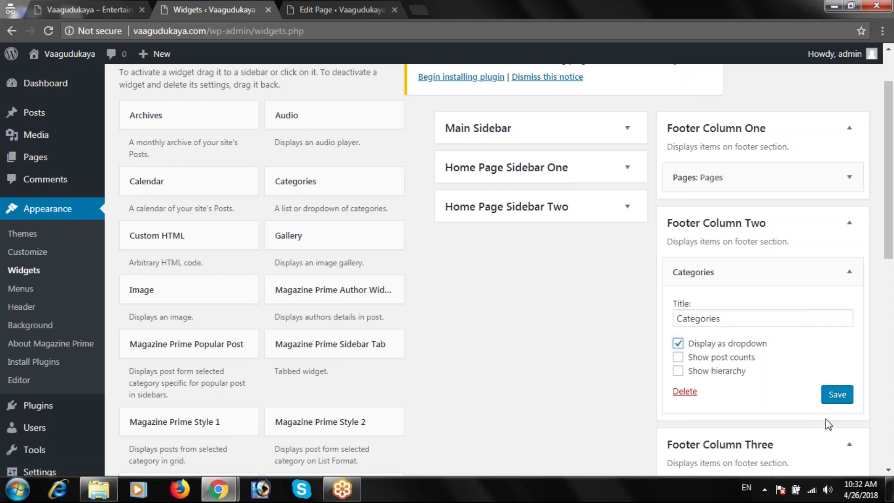
left_click(837, 395)
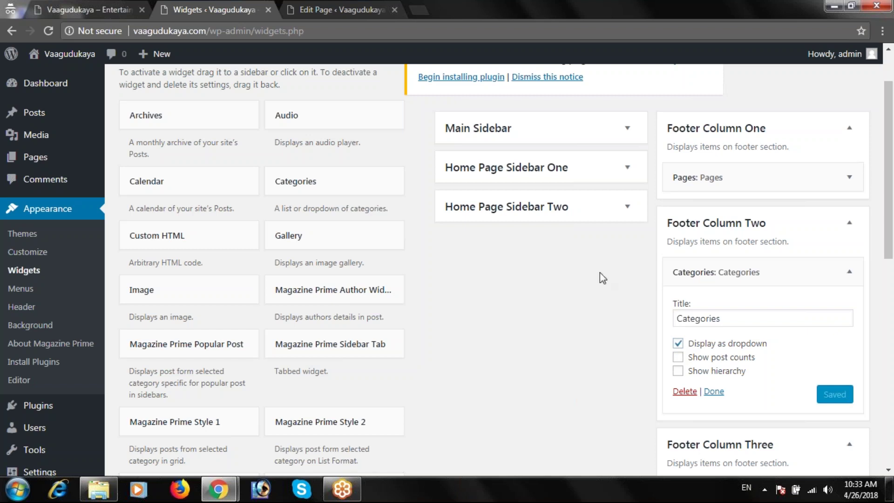
Reload the live site and pick Cinema from the footer Categories dropdown.
left_click(77, 5)
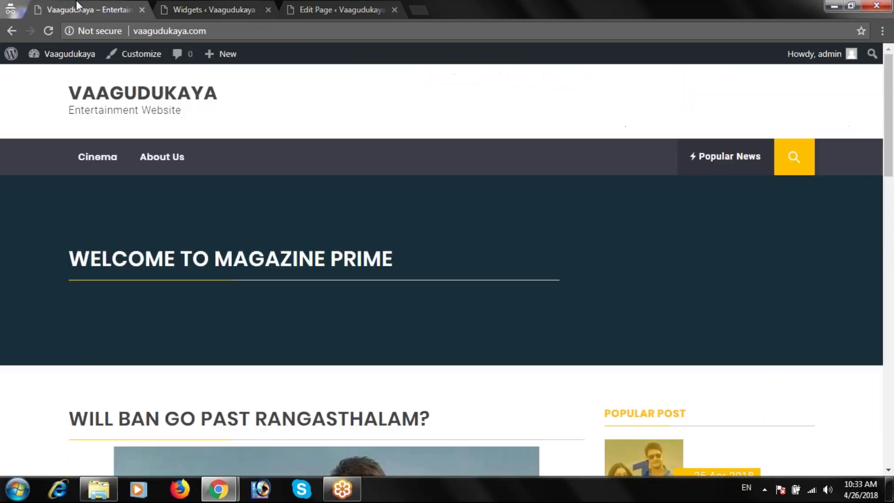
left_click(52, 27)
scroll(421, 138, "down", 15)
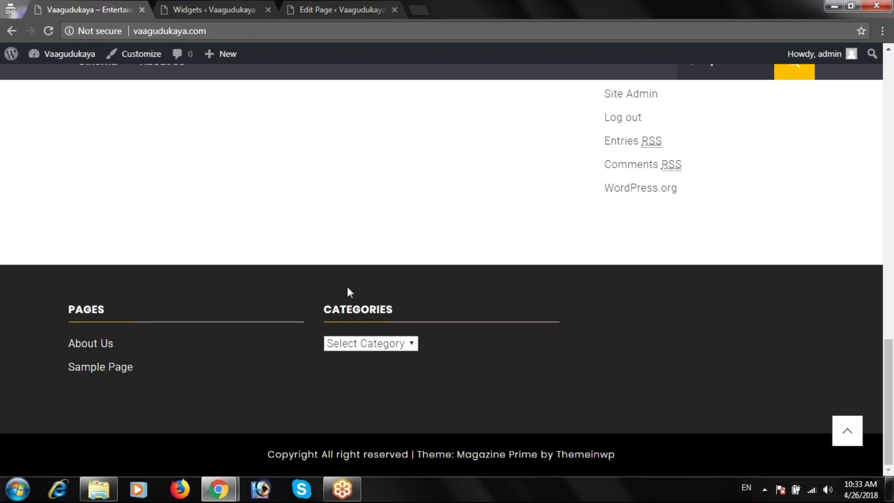
left_click(412, 343)
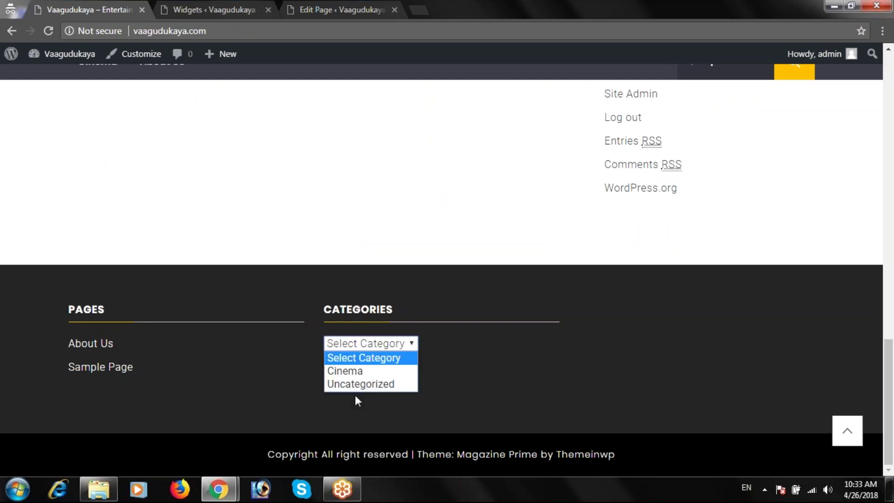
left_click(364, 373)
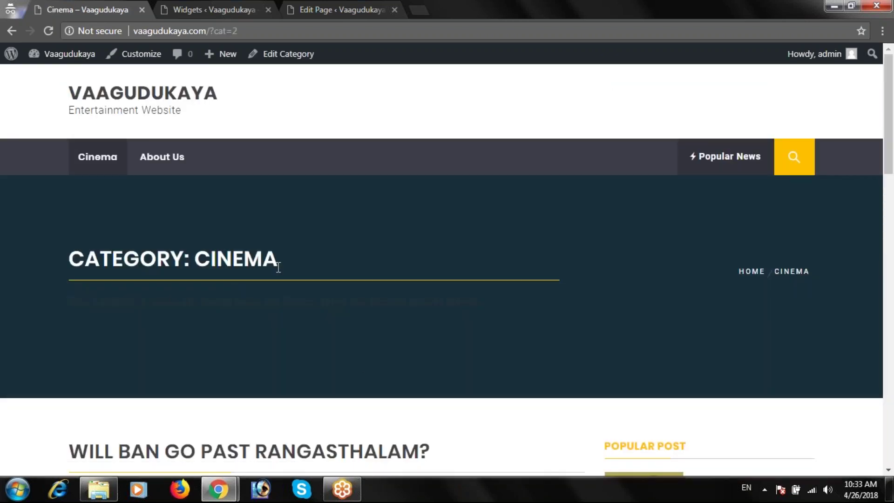
Look over the Cinema category page, return home, then go back to the Widgets admin page.
scroll(278, 267, "down", 10)
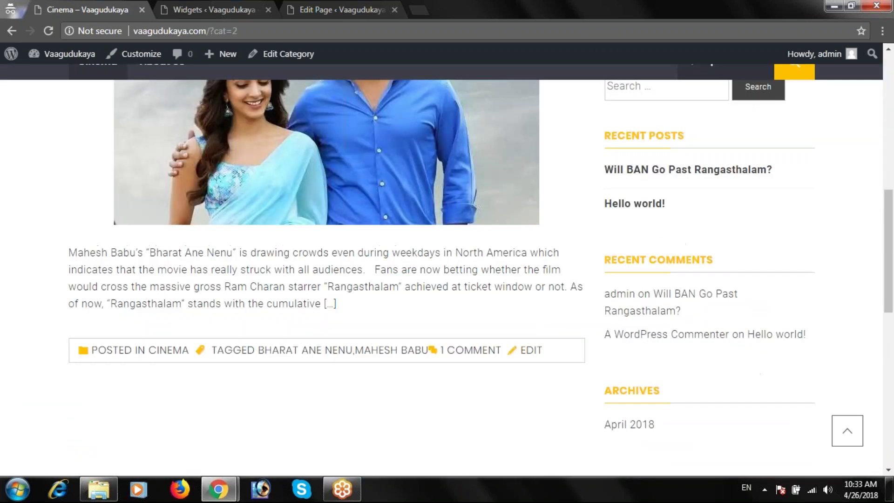
scroll(278, 267, "down", 5)
scroll(278, 267, "up", 1)
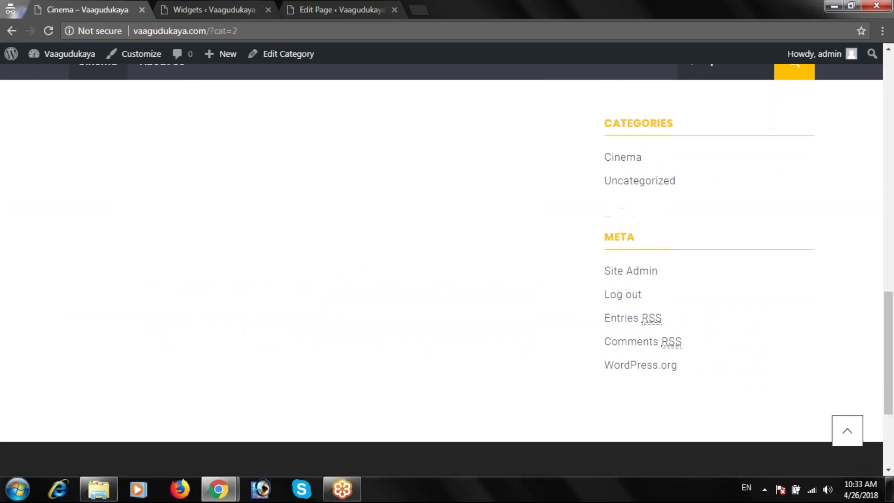
scroll(278, 267, "up", 4)
scroll(124, 86, "up", 13)
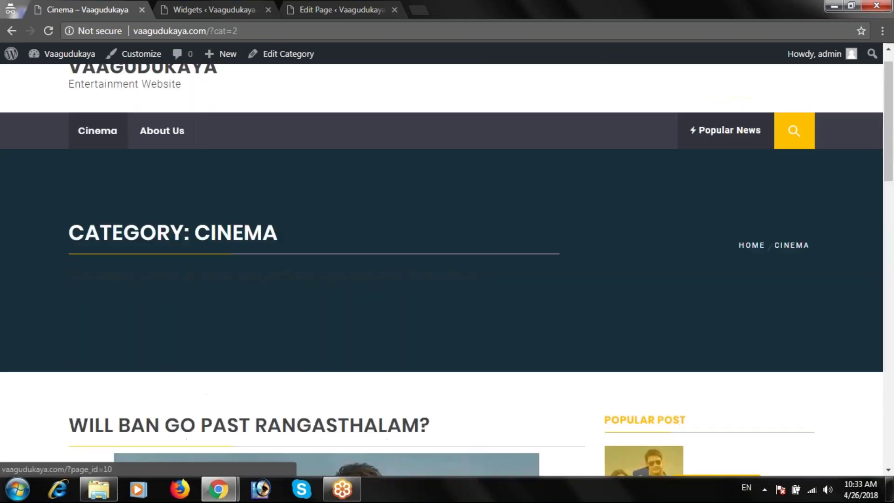
left_click(124, 84)
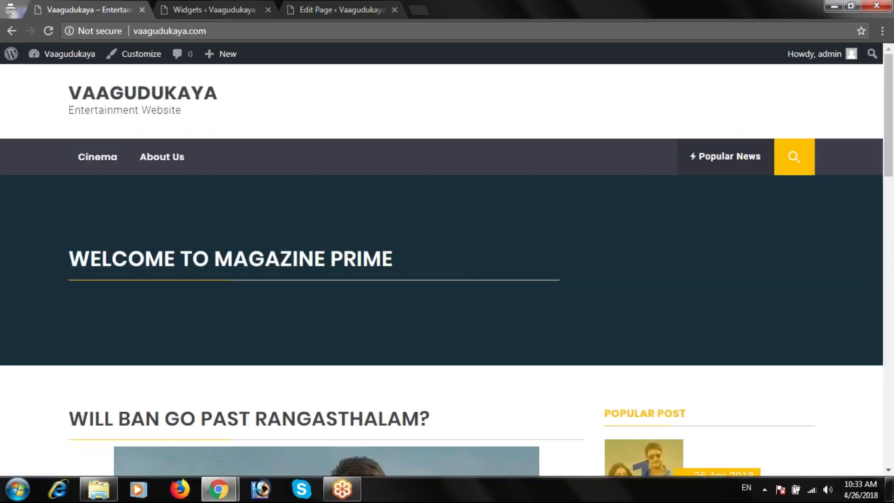
scroll(446, 265, "down", 1)
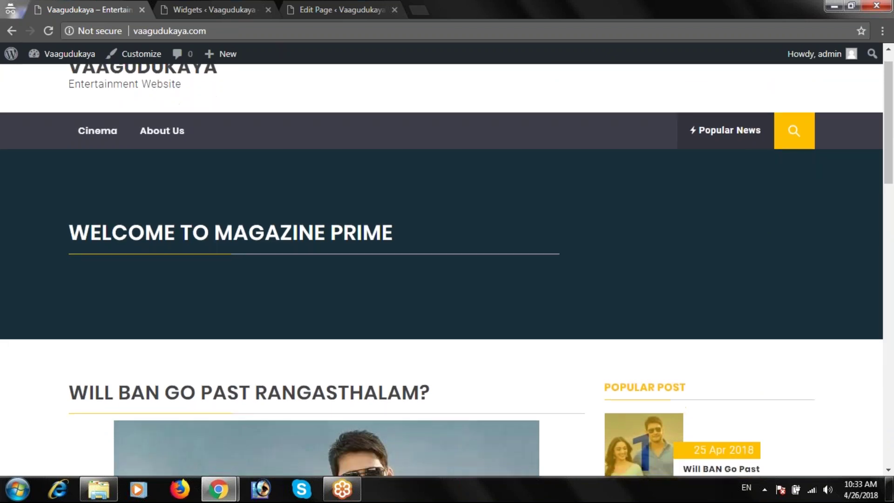
scroll(446, 265, "down", 7)
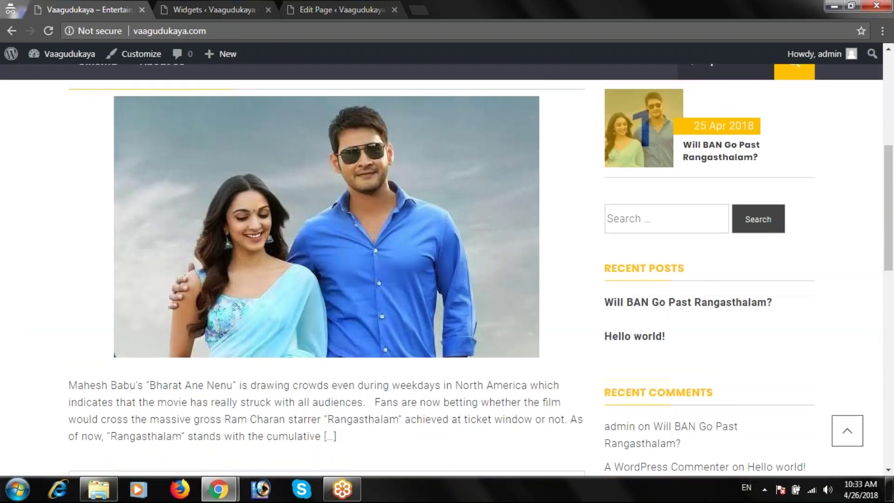
scroll(446, 265, "up", 8)
left_click(210, 9)
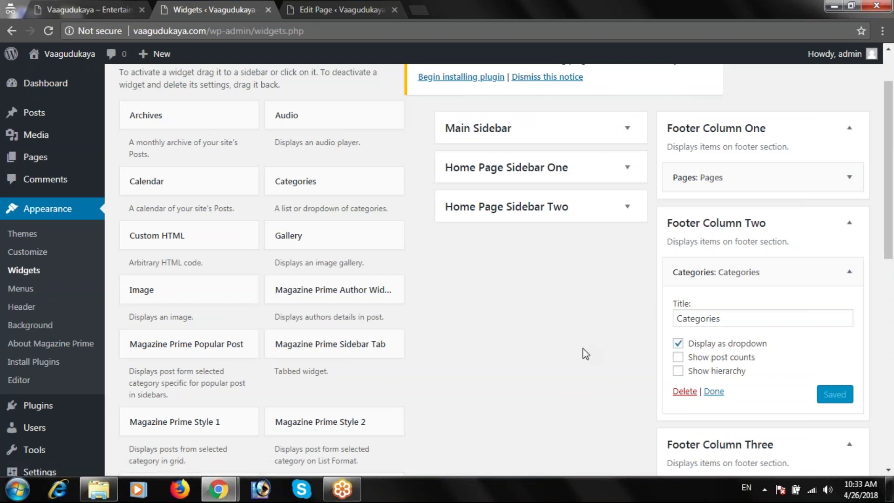
Collapse Footer Column Two on the Widgets page and scroll back to the top.
scroll(585, 354, "down", 5)
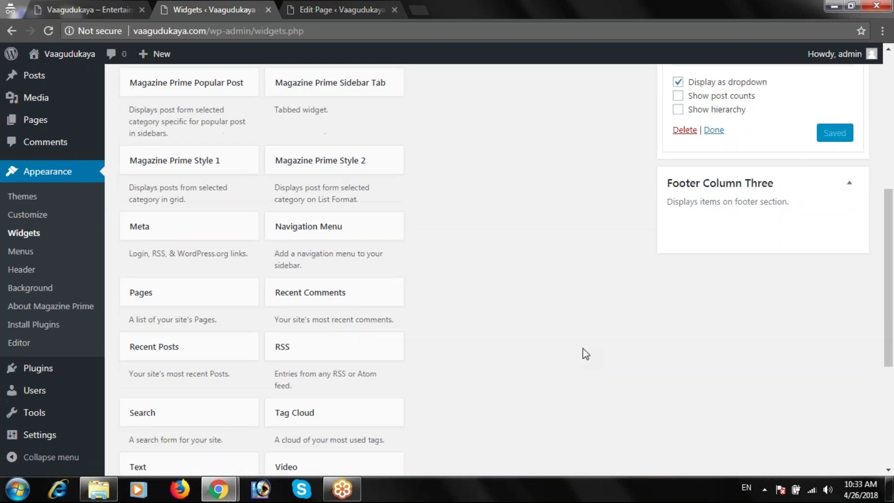
scroll(585, 354, "up", 3)
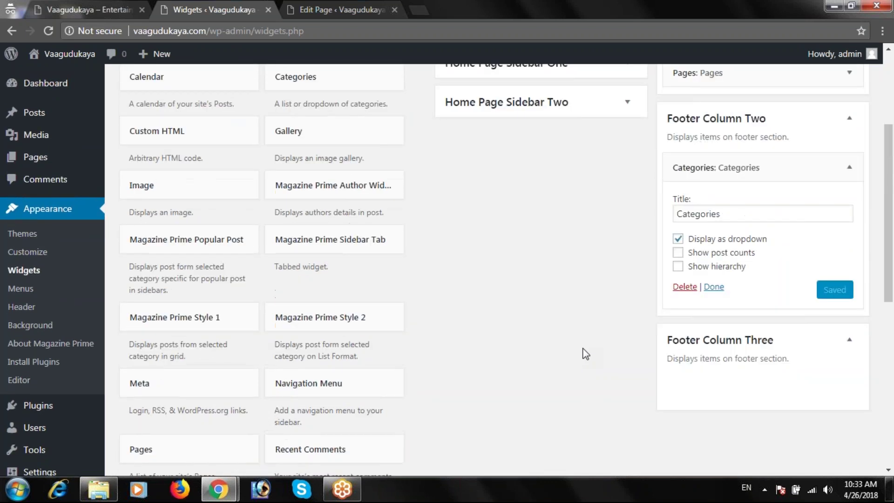
scroll(585, 354, "up", 1)
scroll(585, 353, "up", 1)
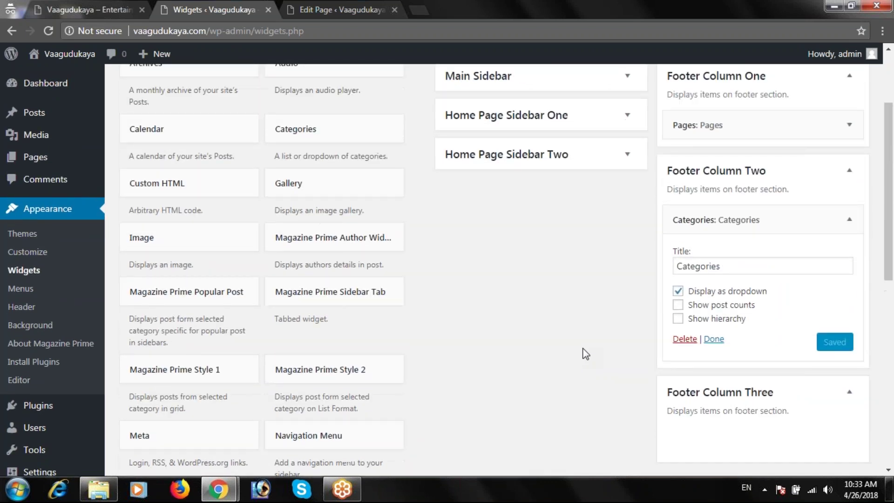
left_click(850, 179)
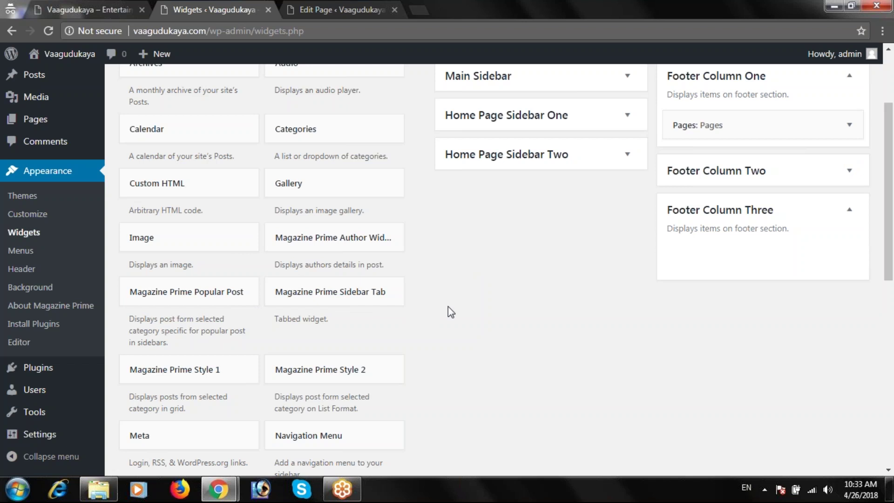
scroll(448, 307, "up", 3)
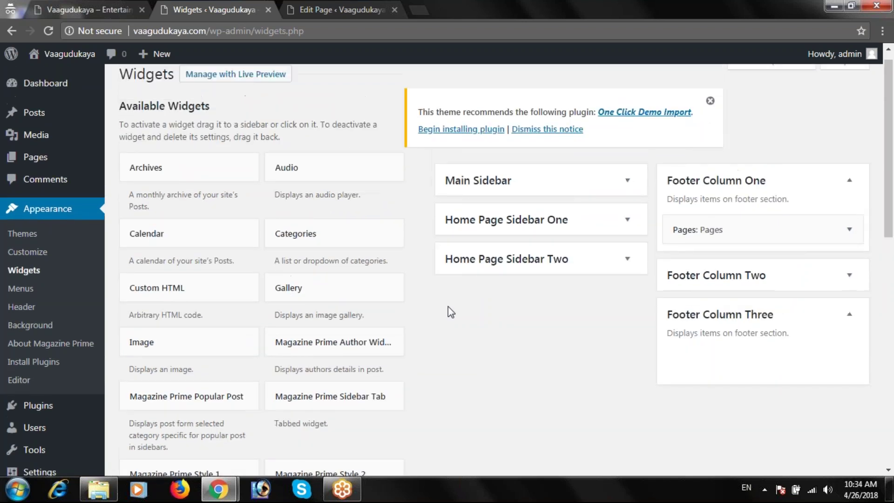
scroll(448, 307, "up", 1)
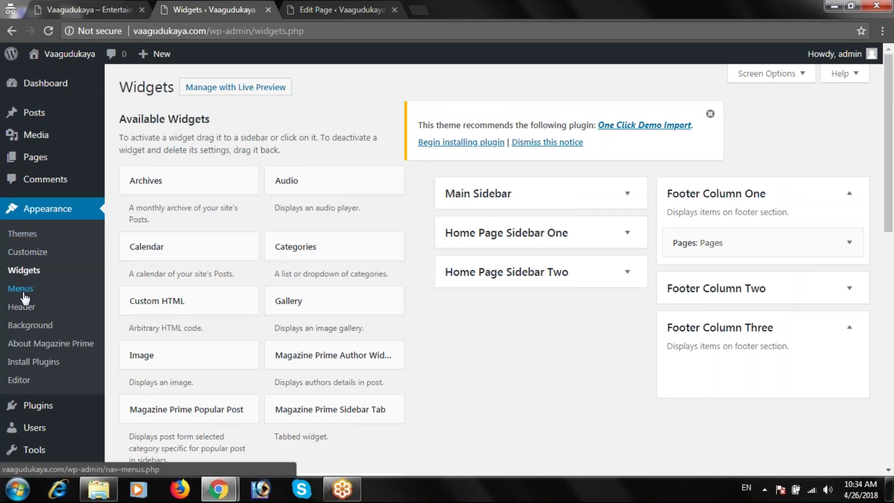
Reload the Widgets screen via Menus, showing Magazine Prime Popular Post atop the Main Sidebar.
left_click(25, 294)
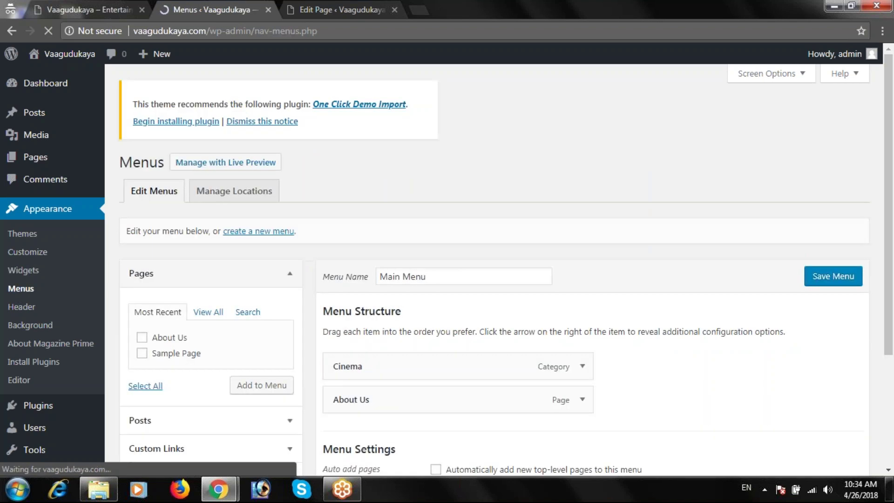
left_click(22, 274)
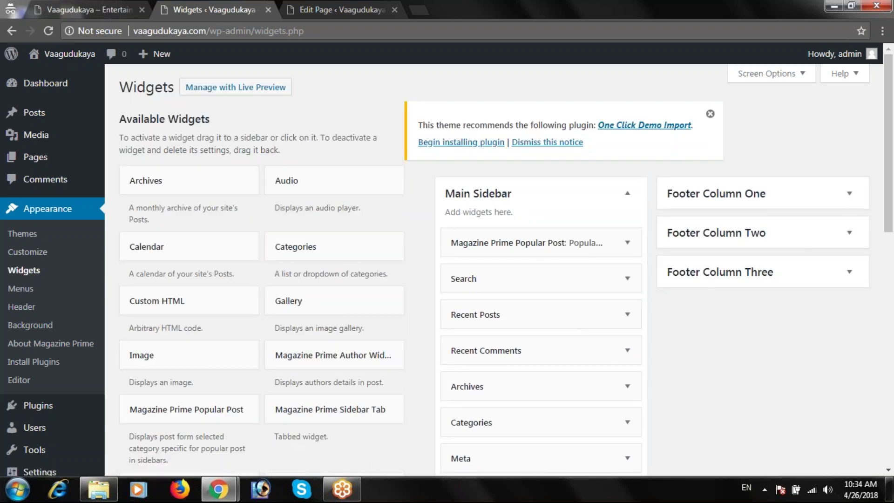
left_click(21, 292)
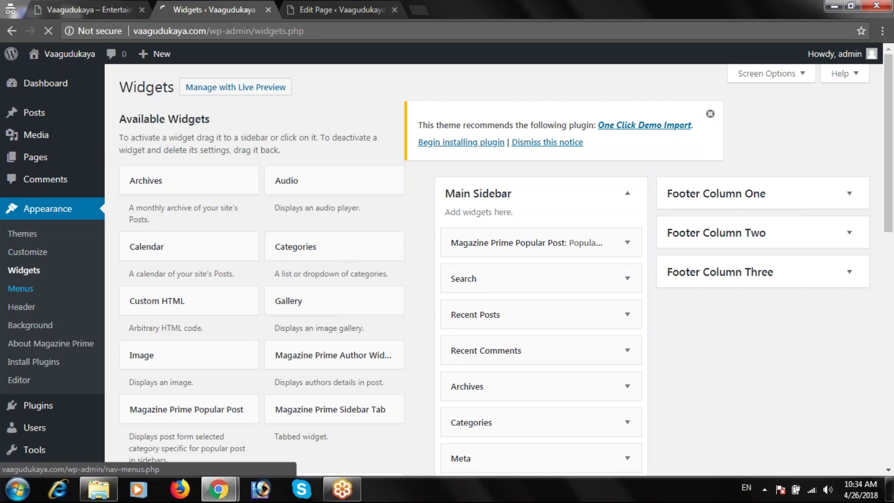
left_click(23, 270)
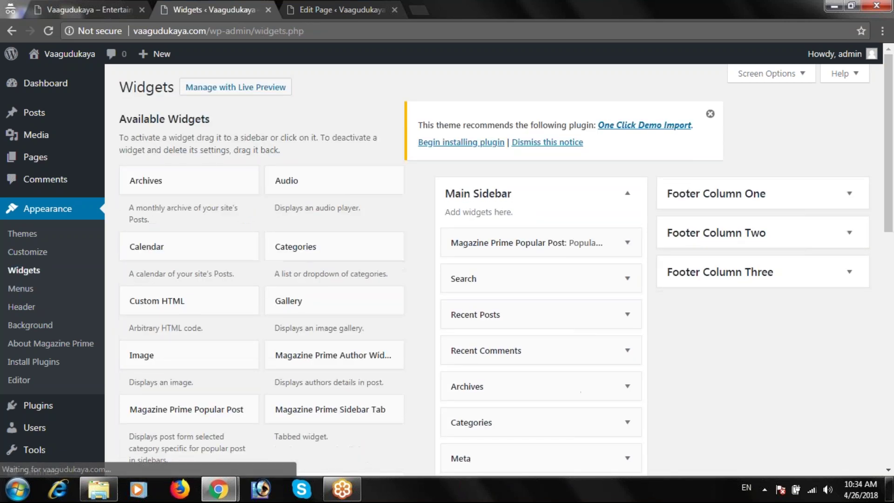
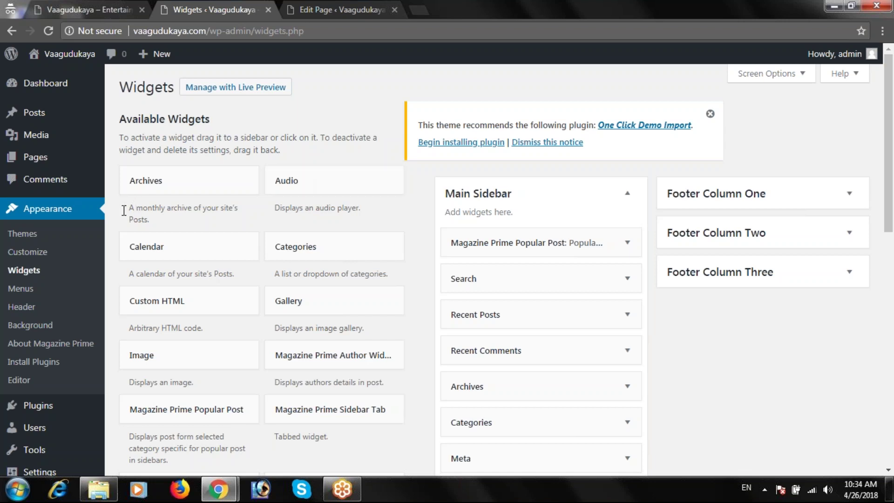
Remove the About Us page item from Main Menu, leaving Cinema as the only entry.
left_click(27, 294)
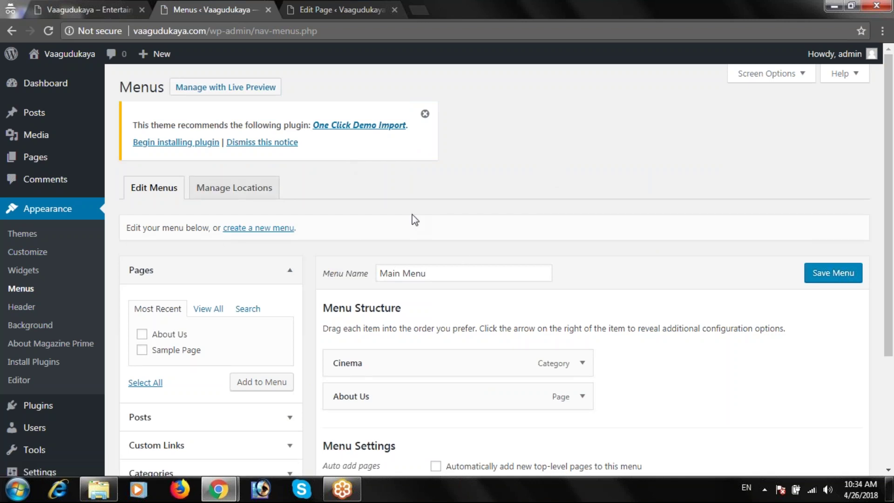
scroll(415, 220, "down", 3)
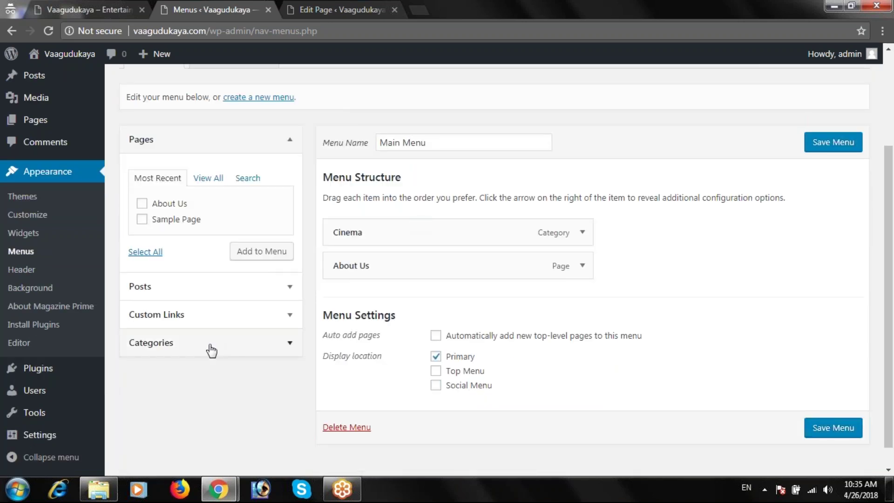
left_click(582, 265)
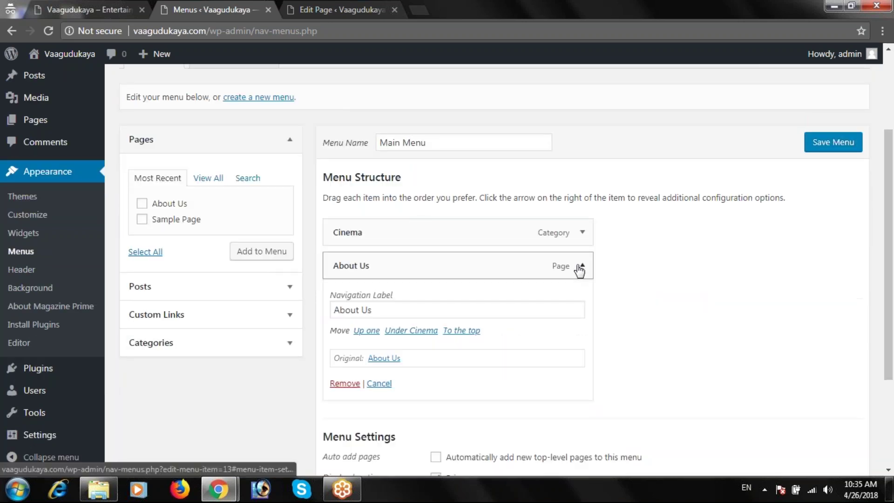
left_click(349, 387)
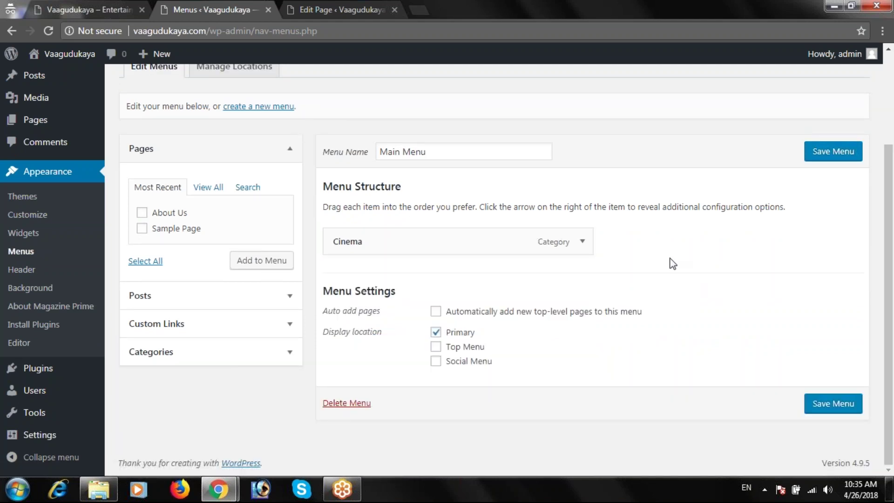
left_click(263, 160)
left_click(260, 159)
scroll(624, 163, "up", 1)
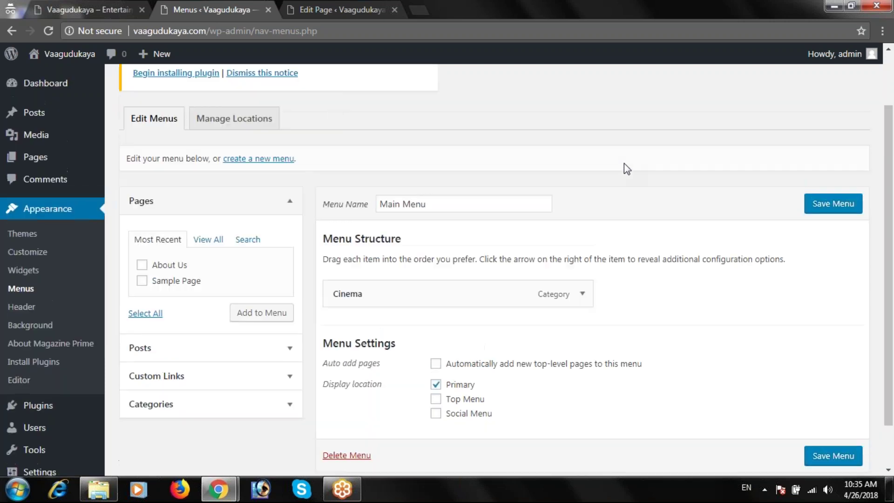
Open Posts > Categories in a new browser tab and switch to it.
mouse_move(32, 114)
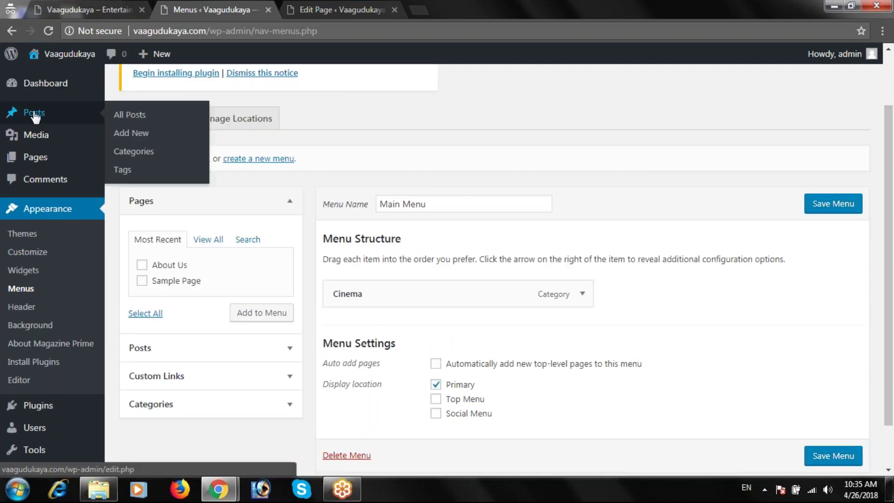
middle_click(145, 153)
key("ctrl+Tab")
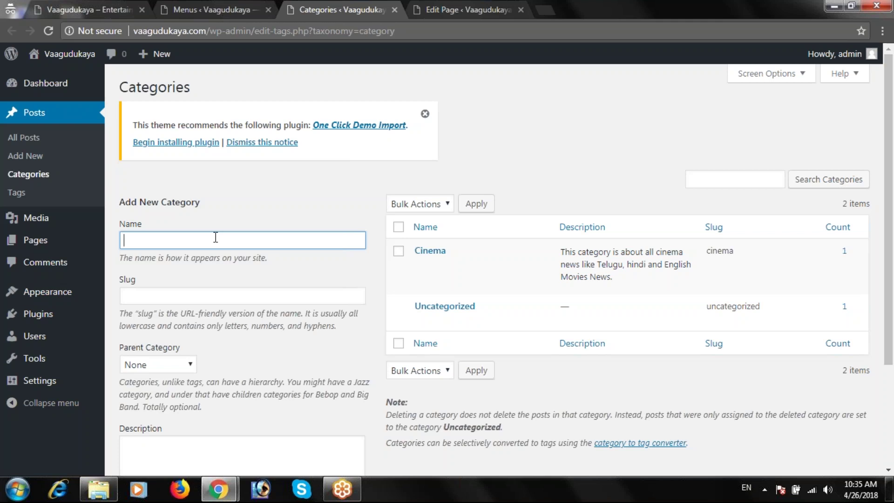
Add category Offbeat, slug offbeat, description 'This category is about offbeat news'.
type("Offbeat")
left_click(173, 294)
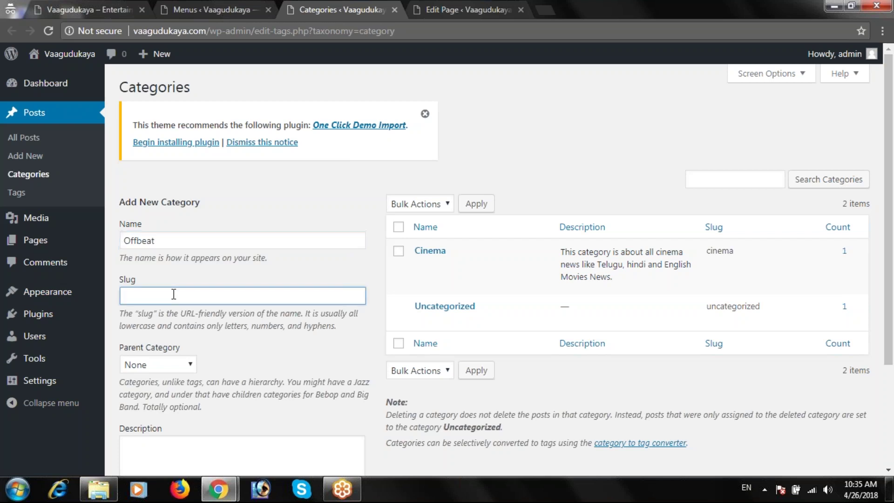
type("offb")
key("BackSpace")
key("BackSpace")
type("fbeat")
left_click(218, 444)
type("This cate")
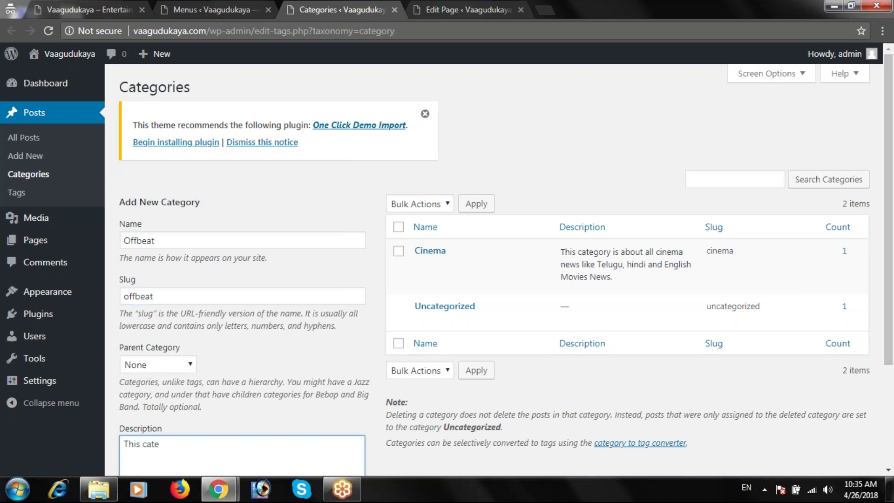
type("gory is about offbeat news")
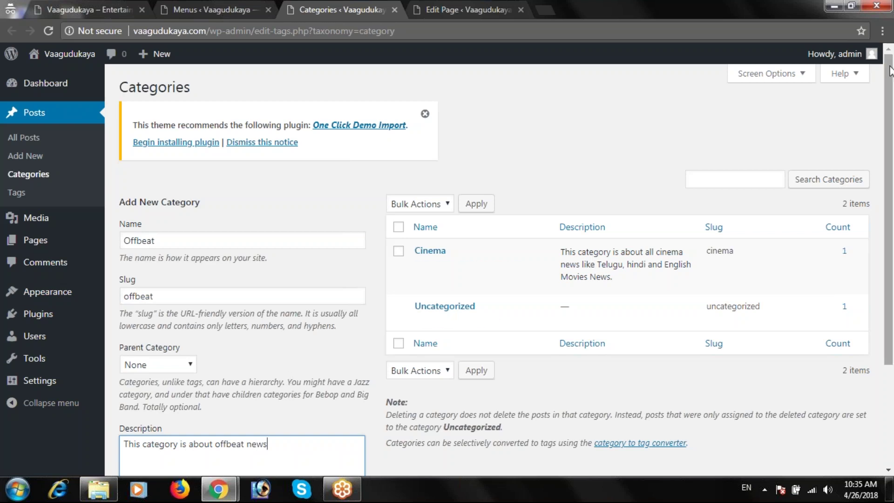
left_click_drag(889, 72, 891, 179)
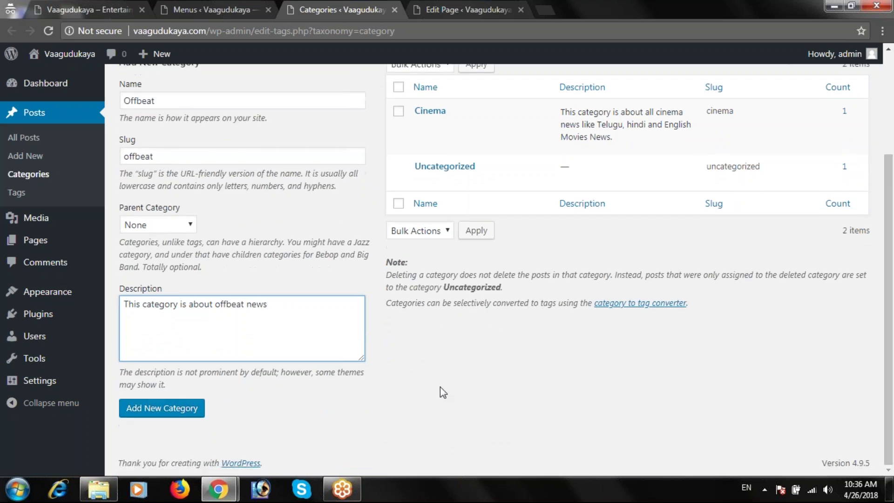
left_click(179, 409)
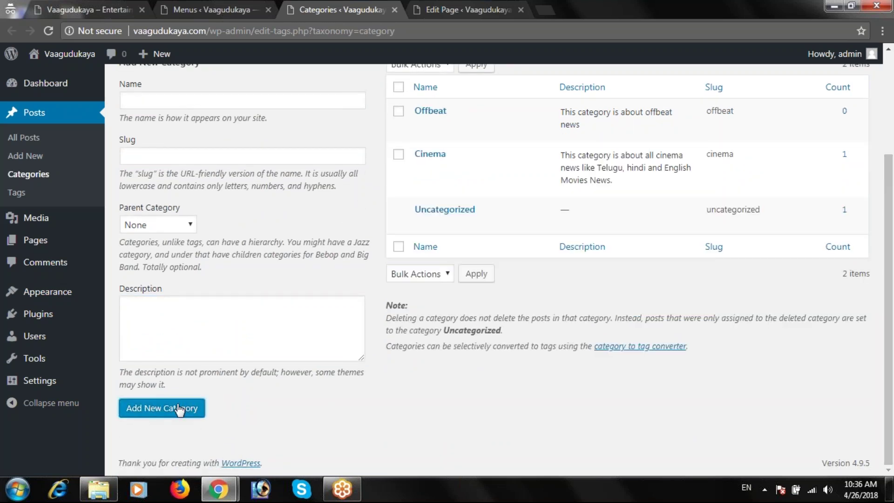
mouse_move(454, 122)
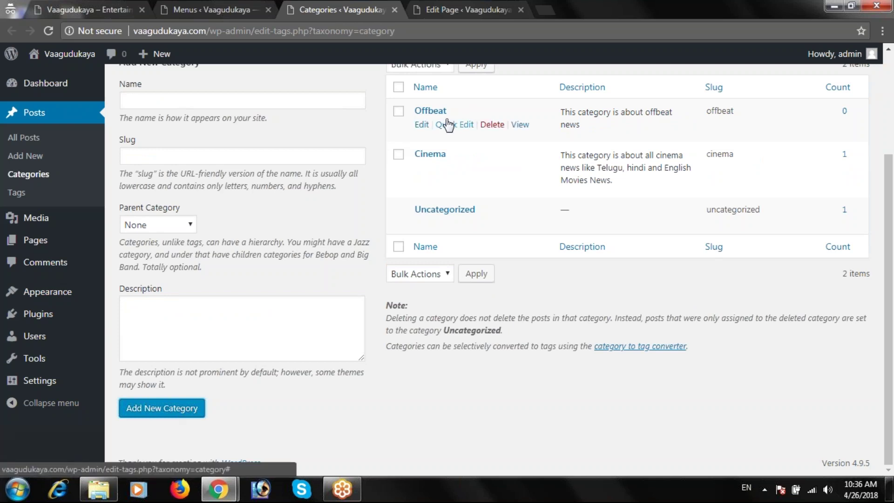
Add category Photo Gallery, slug photo_gallery, description 'This category is about photo gallery'.
left_click(310, 100)
type("Photo Gallerry")
key("BackSpace")
key("BackSpace")
key("BackSpace")
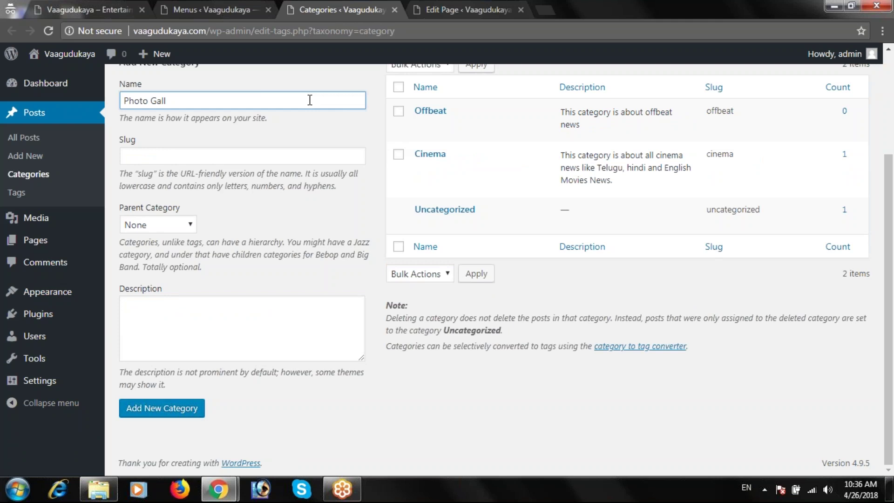
type("ery")
left_click(280, 162)
type("photo")
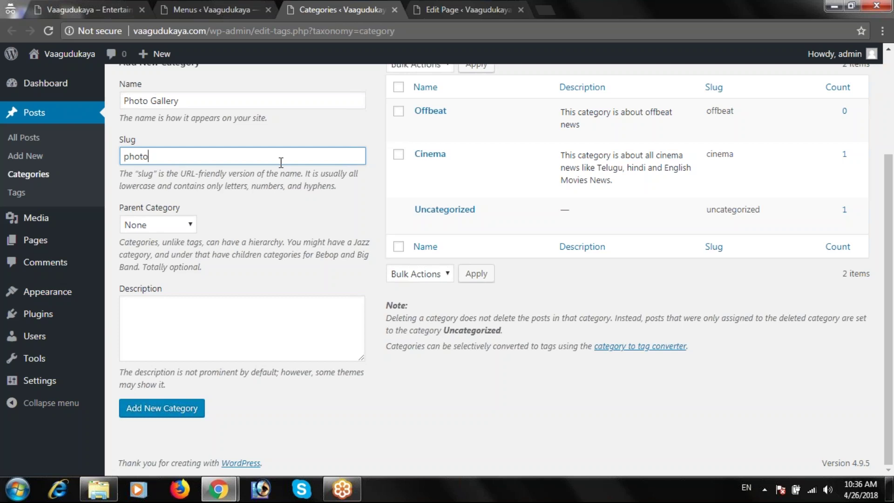
type("  _gallery")
left_click(162, 316)
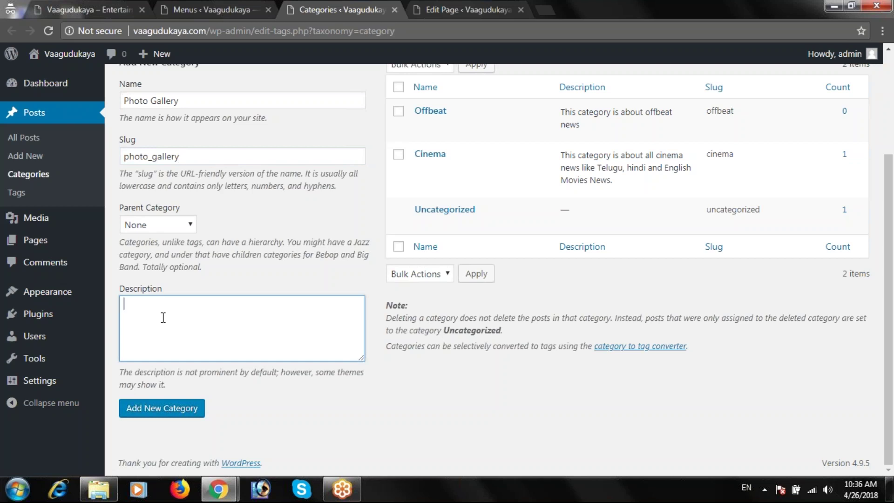
type("This category is about pho")
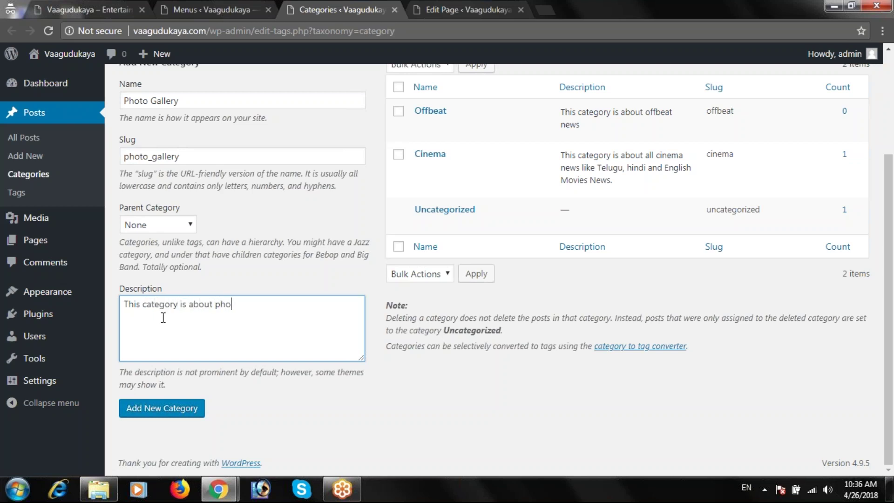
type("to gallery")
left_click(179, 402)
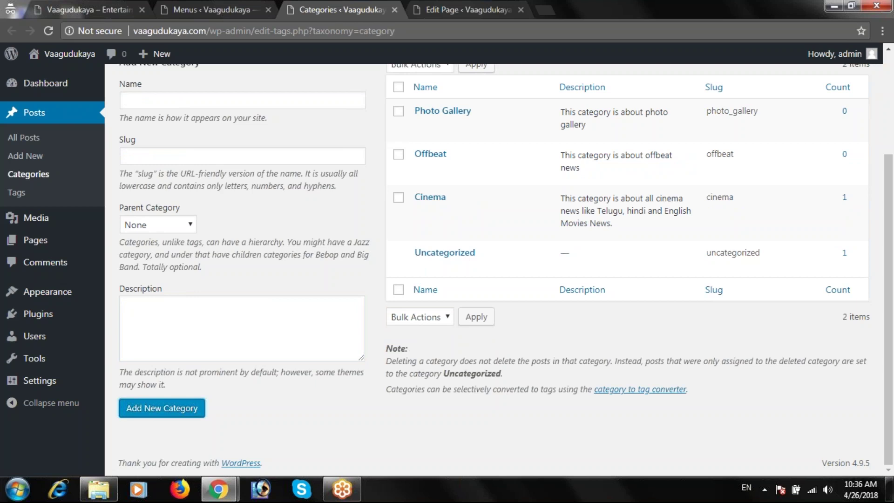
Add category Video Gallery with slug video_categories.
left_click(220, 102)
type("Video Gallery")
key("Tab")
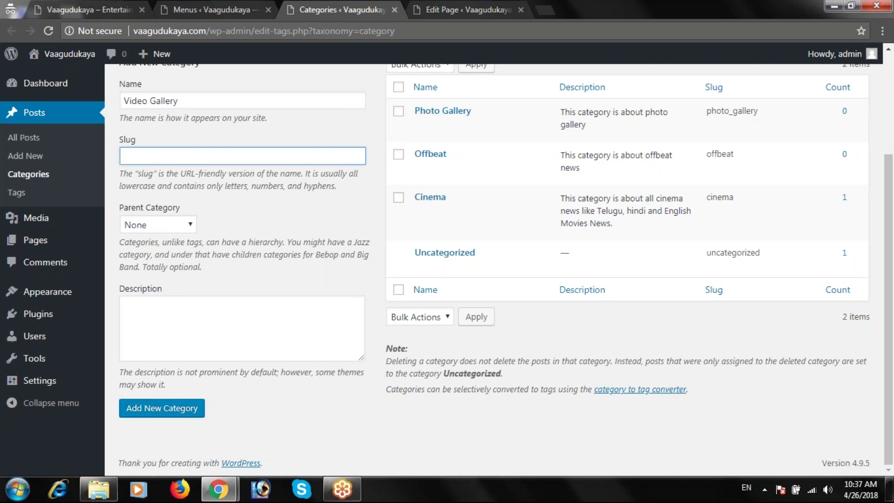
type("video_categ")
type("ories")
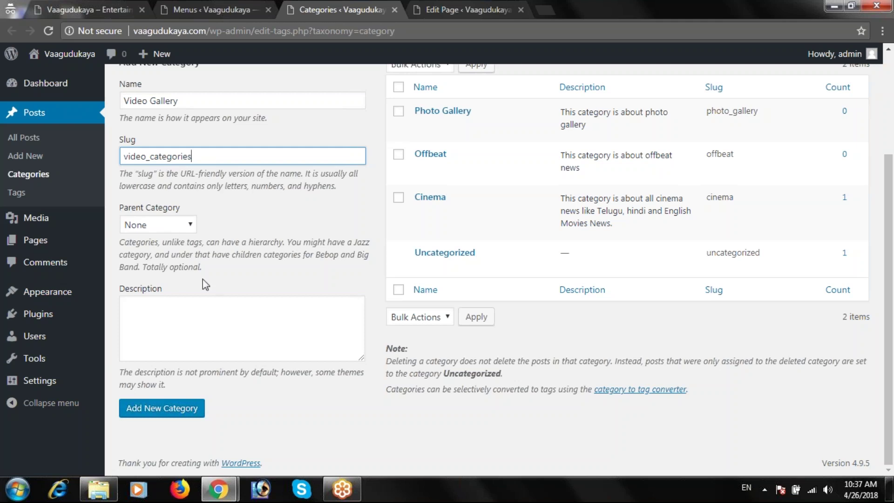
left_click(190, 309)
type("Thi")
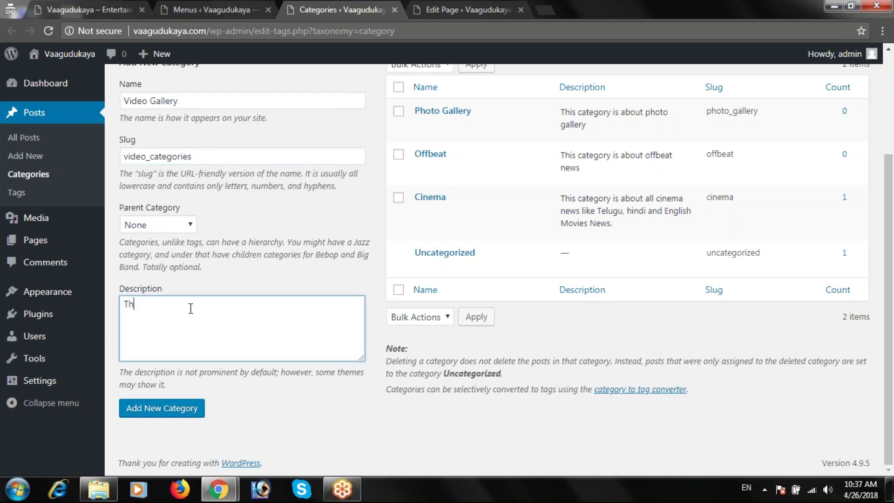
key("BackSpace")
key("BackSpace")
left_click(159, 411)
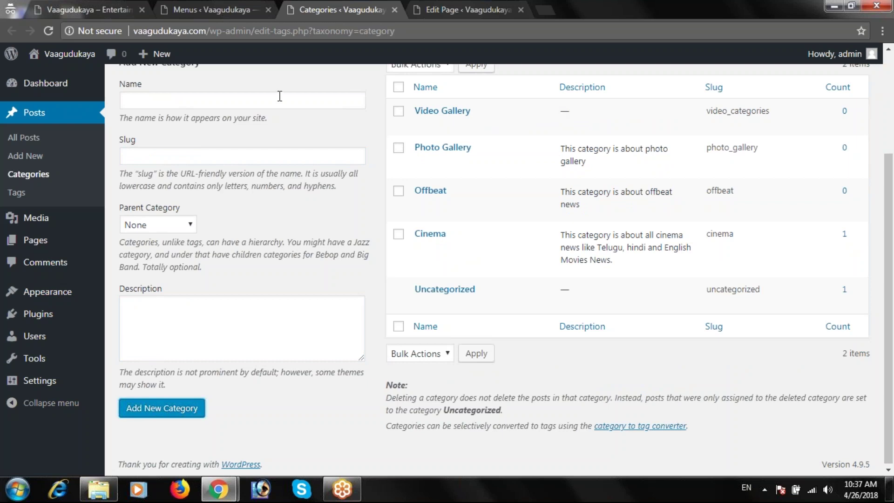
Add category Tech News, slug technology, description 'This category deals with technology news'.
left_click(279, 96)
type("Technology")
key("BackSpace")
key("BackSpace")
key("BackSpace")
key("BackSpace")
key("BackSpace")
type("News")
left_click(221, 160)
type("tech")
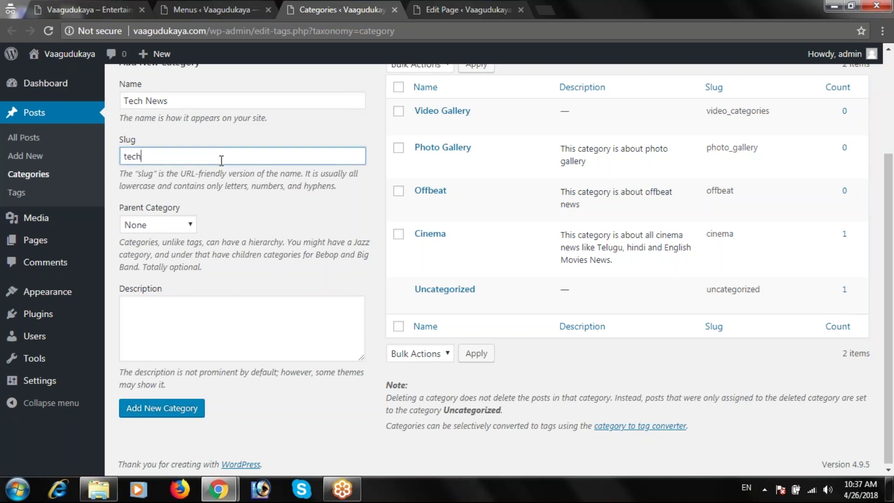
type("nology")
left_click(135, 316)
type("This ")
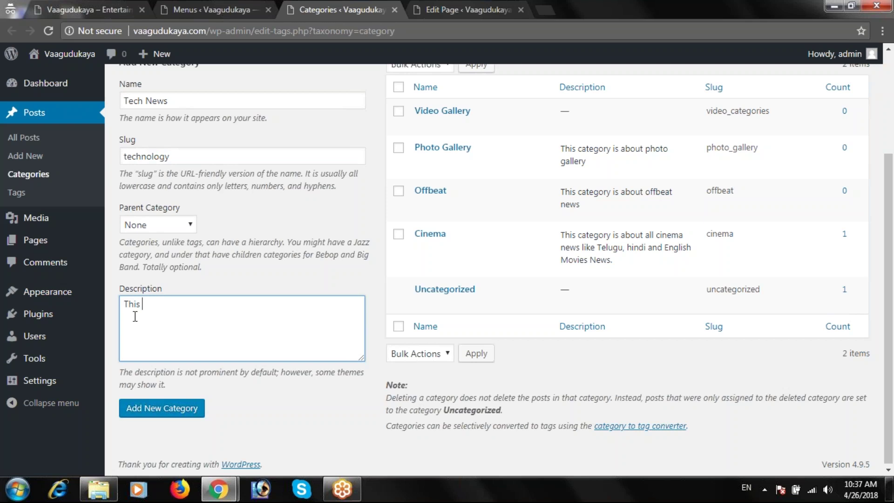
type("category deals with technic")
key("BackSpace")
key("BackSpace")
type("ology news")
left_click(164, 413)
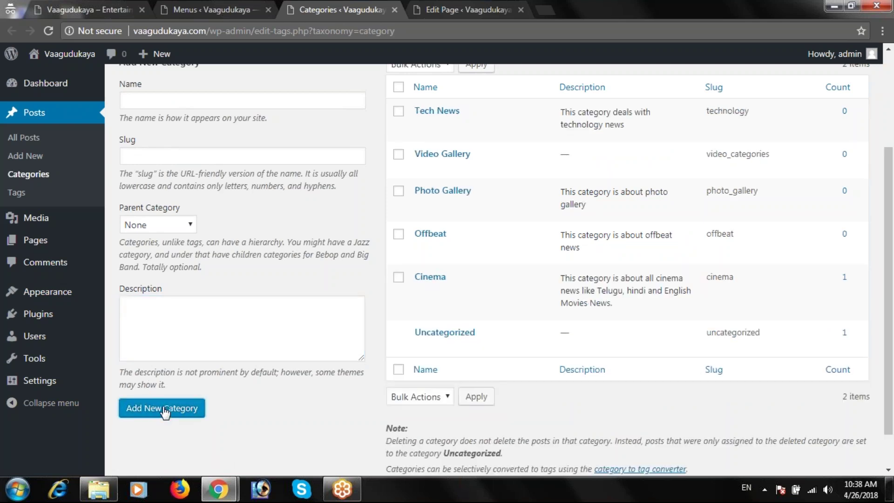
Add category Politics, slug politics, description 'This category deals with political news'.
left_click(265, 100)
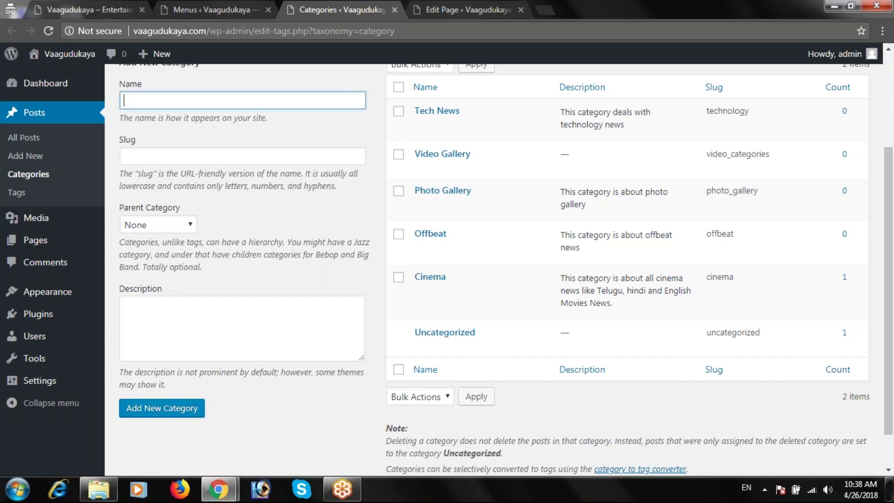
type("Politics")
left_click(205, 156)
type("politic")
key("BackSpace")
key("BackSpace")
key("BackSpace")
key("BackSpace")
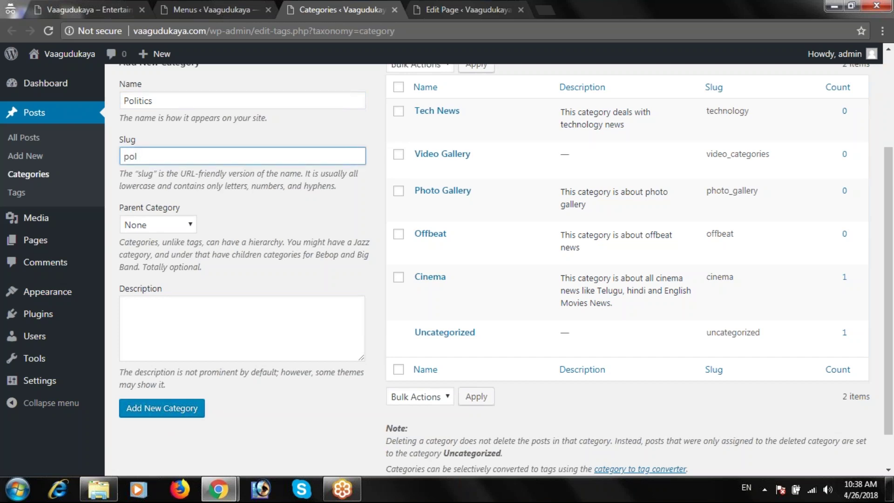
type("itics")
left_click(201, 320)
type("T")
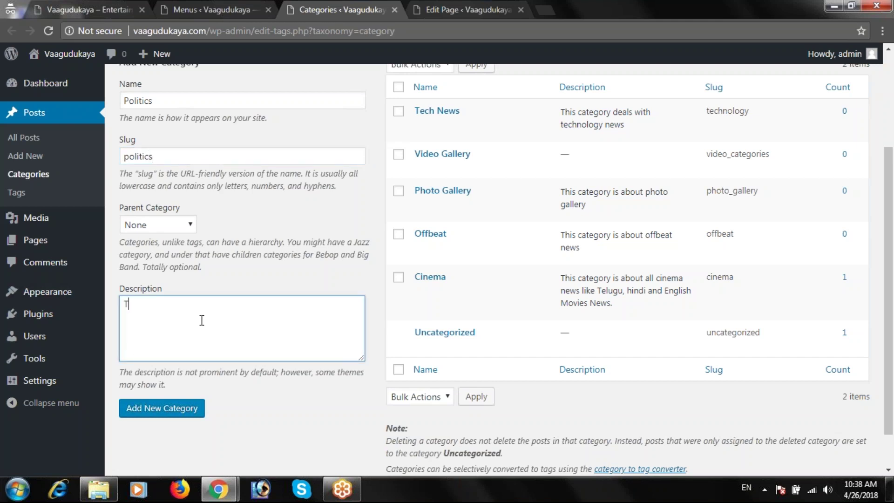
type("his category deals w")
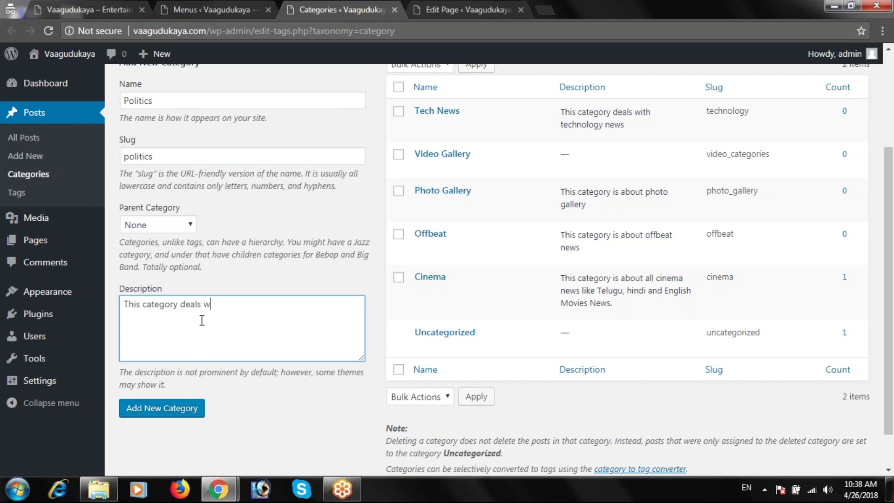
type("ith politics new")
key("BackSpace")
key("BackSpace")
key("BackSpace")
key("BackSpace")
key("BackSpace")
type("al news")
left_click(174, 413)
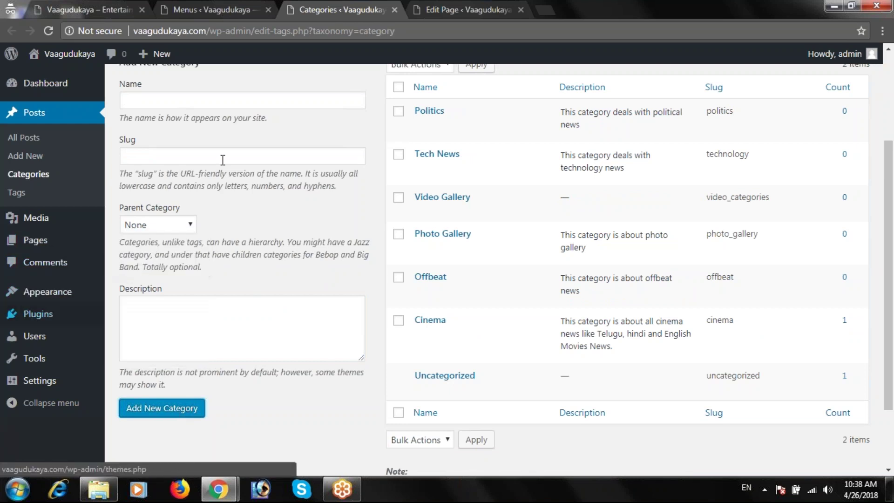
Close the Categories and About Us editor tabs and reload the Menus page.
left_click(394, 10)
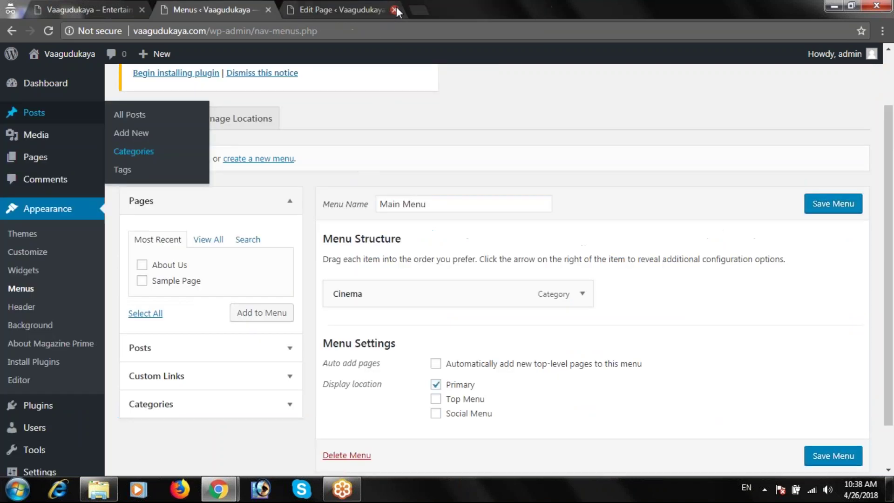
left_click(359, 6)
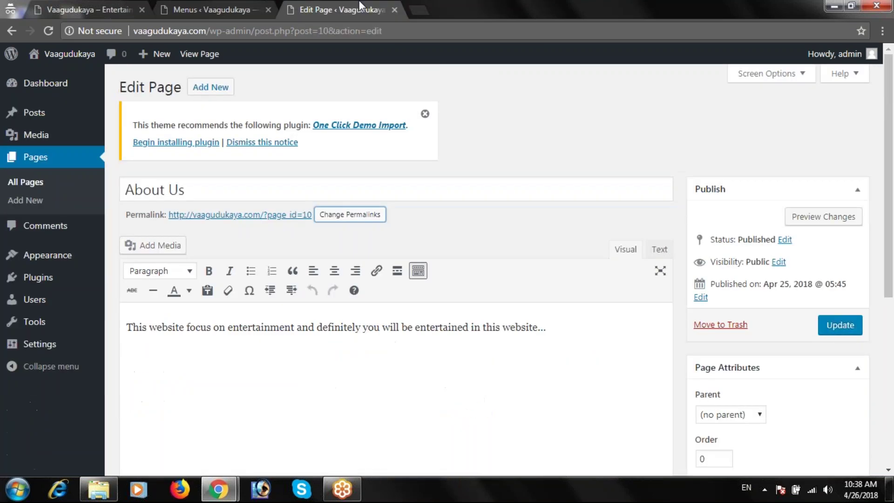
left_click(395, 9)
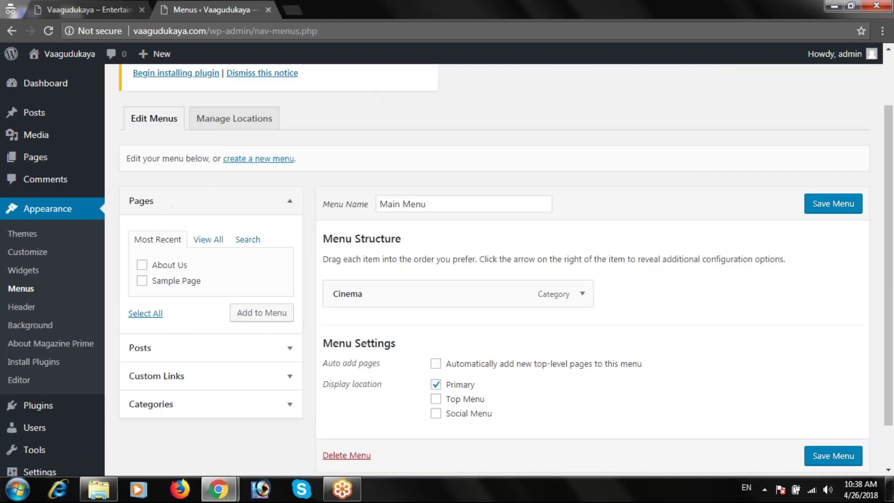
left_click(46, 33)
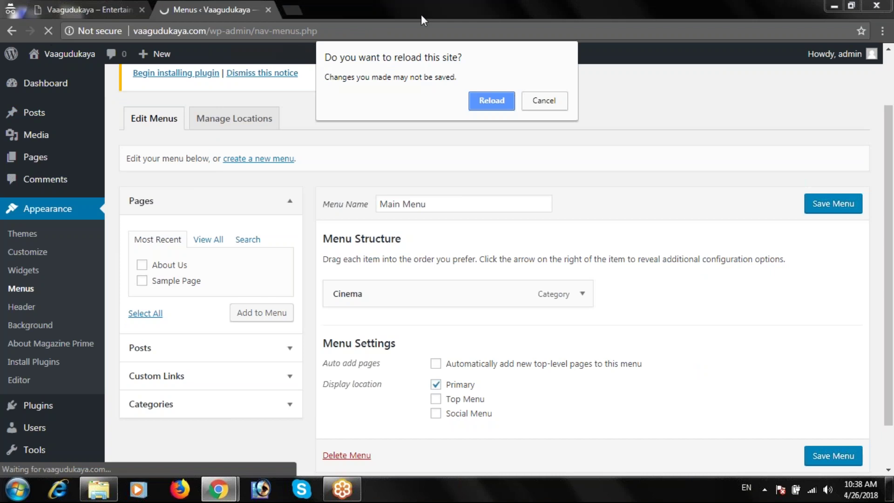
left_click(491, 111)
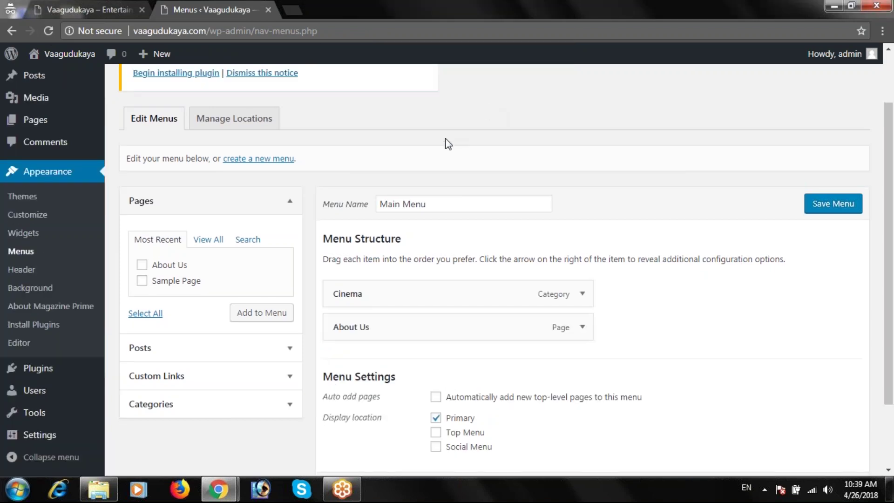
Add Offbeat, Photo Gallery, Politics, Tech News and Video Gallery categories to Main Menu.
left_click(285, 405)
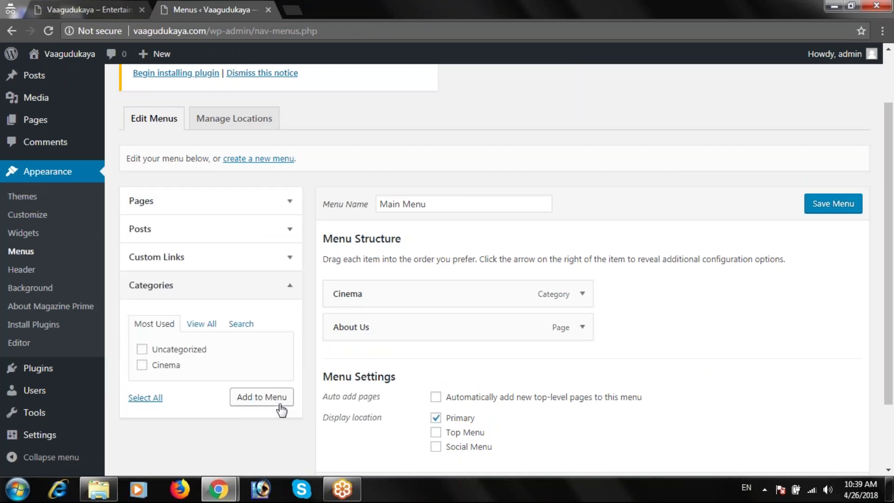
left_click(206, 325)
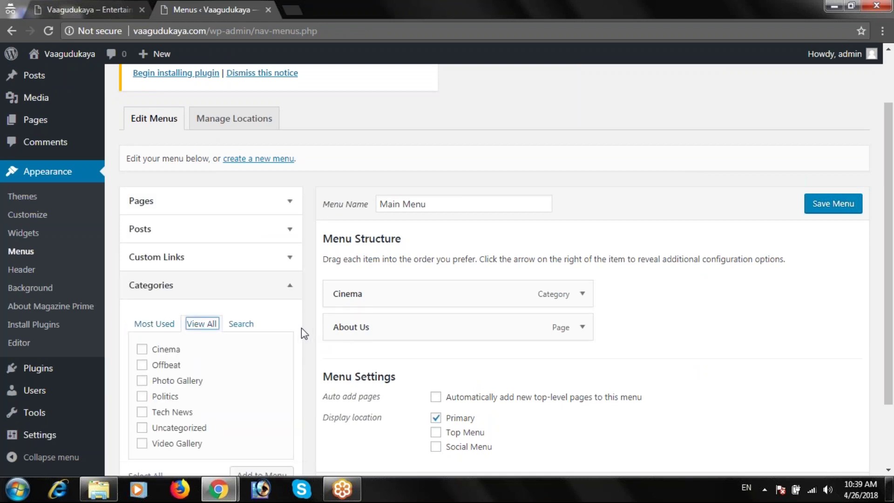
scroll(301, 329, "down", 2)
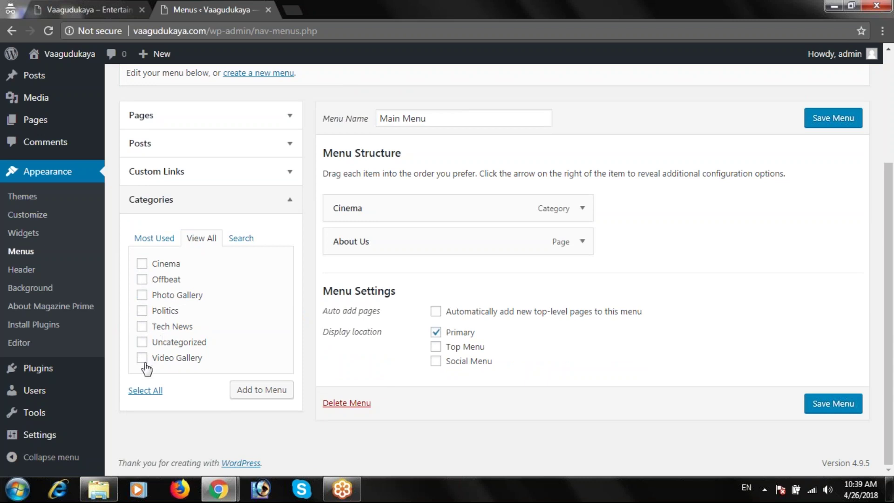
left_click(142, 279)
left_click(141, 295)
left_click(142, 310)
left_click(141, 326)
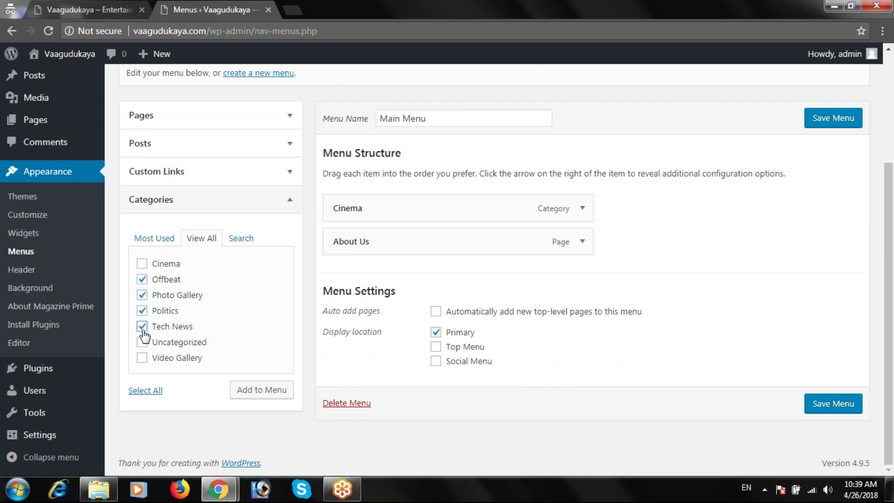
left_click(142, 358)
left_click(267, 390)
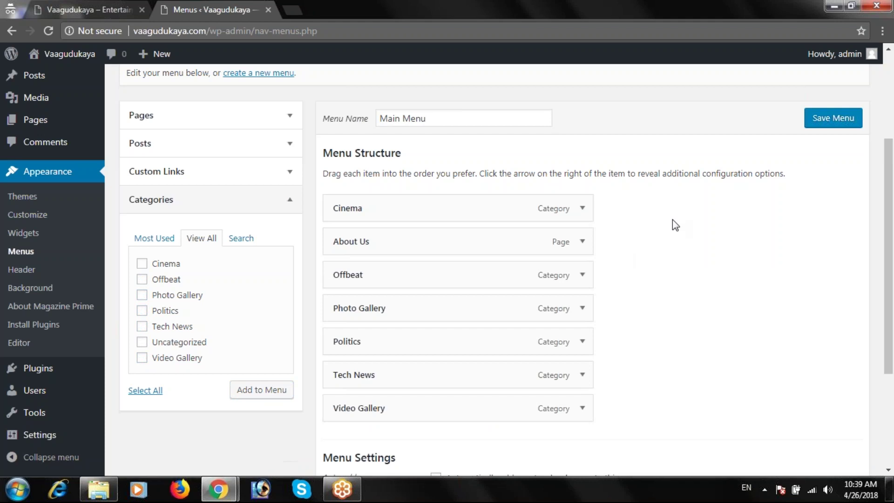
Remove the About Us item and save Main Menu.
scroll(672, 219, "down", 1)
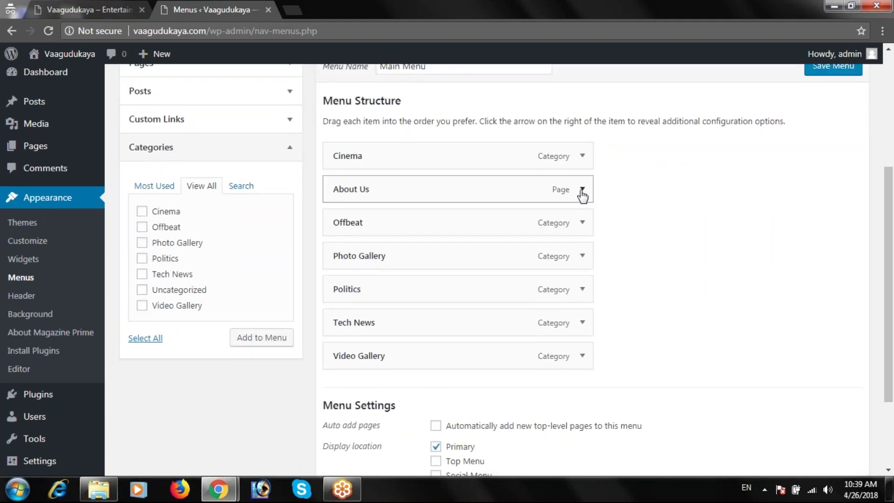
left_click(581, 189)
left_click(353, 307)
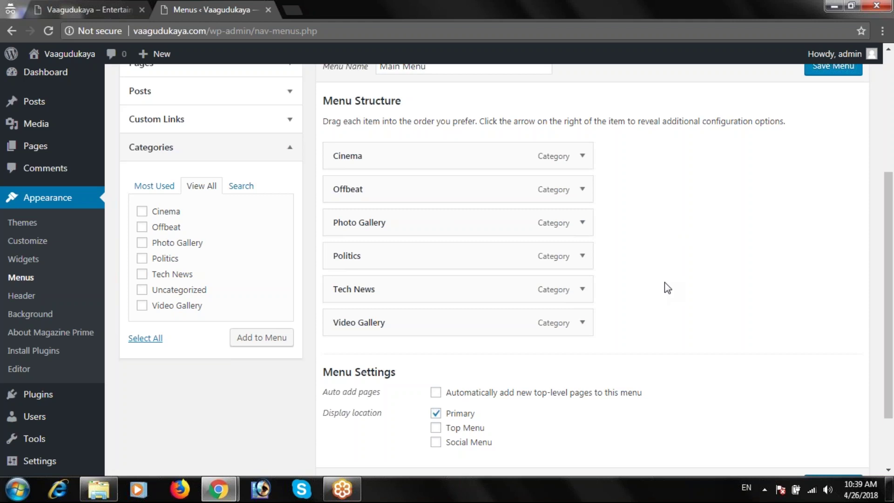
scroll(663, 282, "up", 1)
left_click(831, 121)
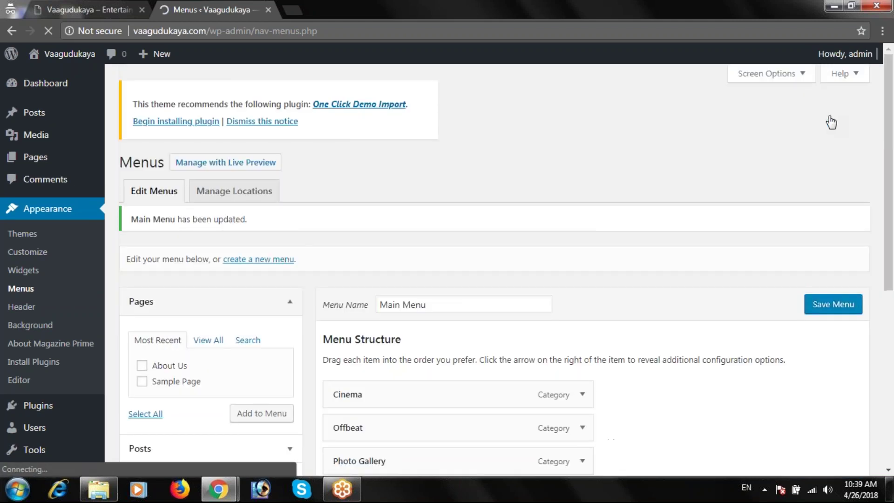
Reload the site's front page and toggle the Popular News trending panel open and closed.
left_click(89, 9)
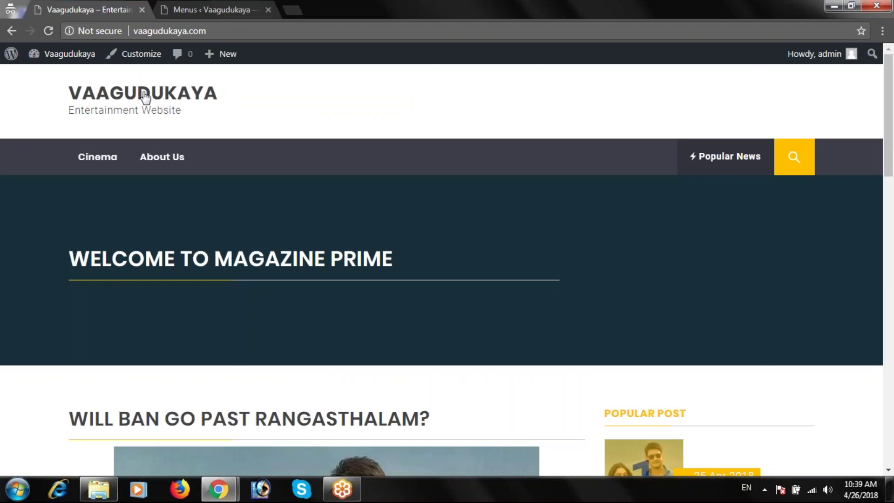
key("F5")
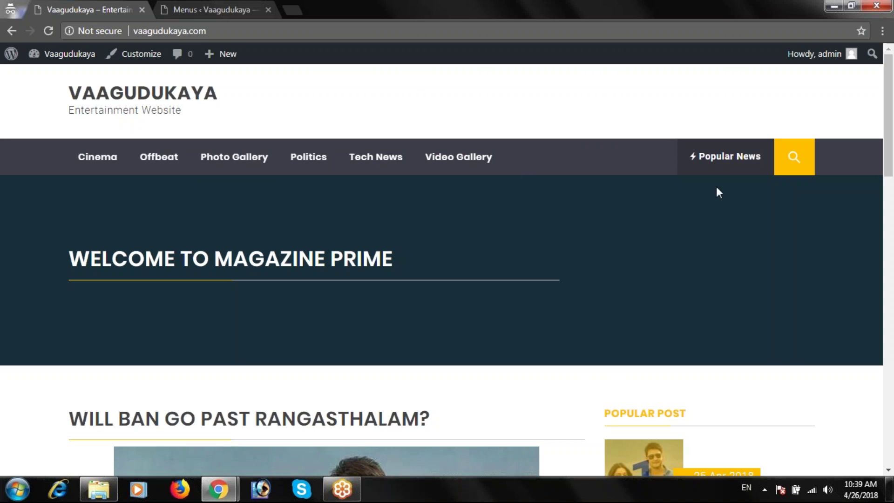
left_click(739, 160)
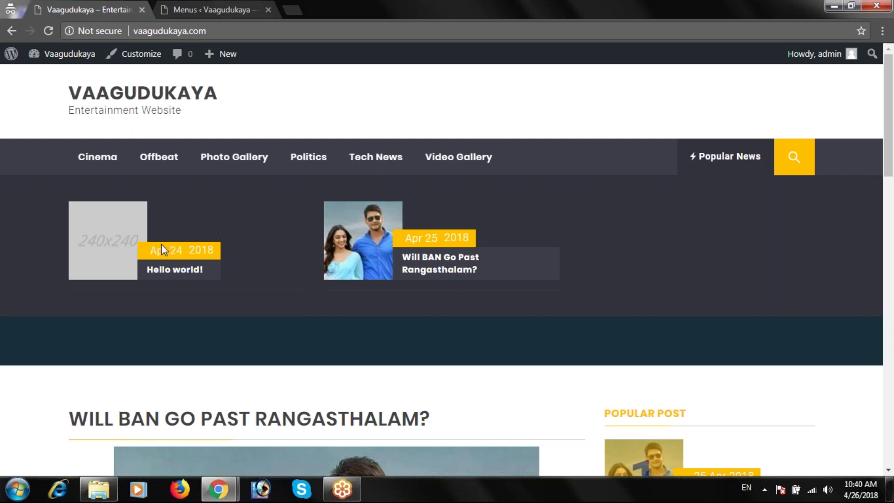
left_click(735, 160)
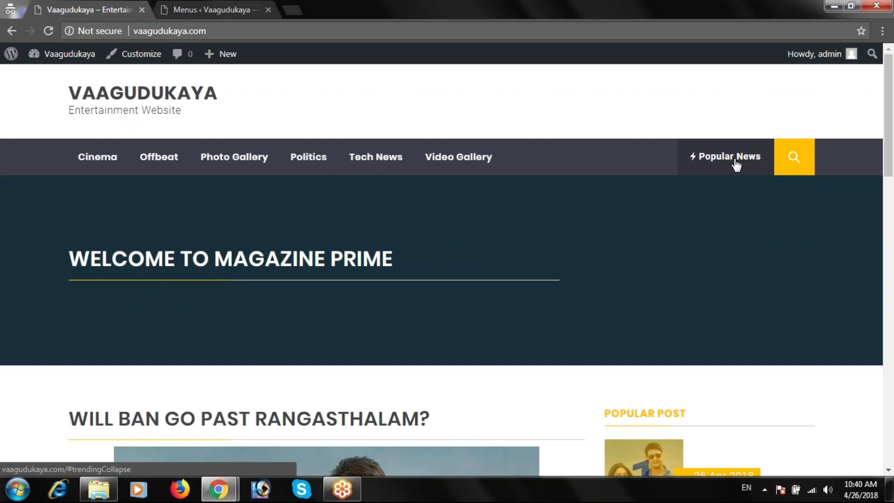
left_click(735, 161)
left_click(735, 160)
left_click(730, 155)
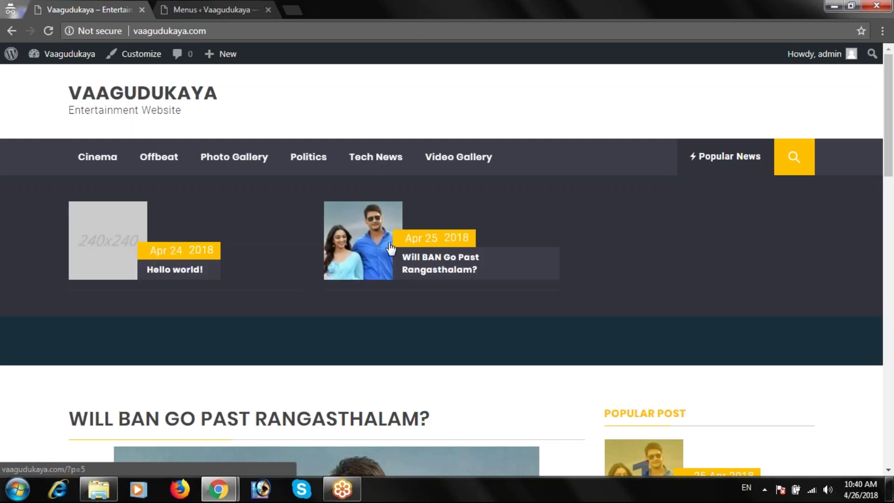
left_click(715, 159)
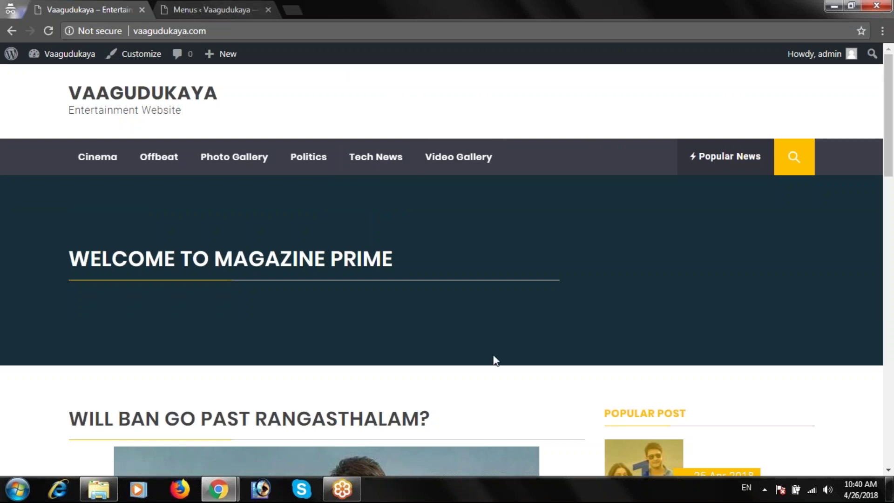
scroll(494, 360, "down", 1)
scroll(493, 354, "up", 1)
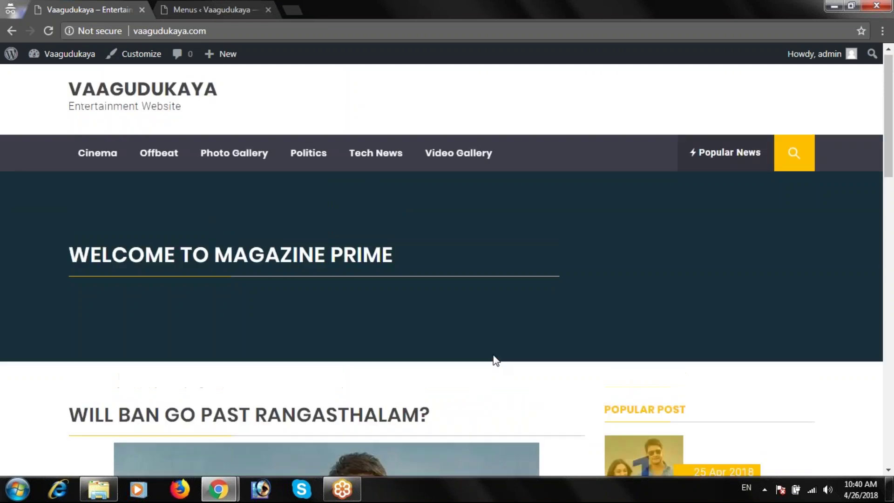
Visit the Cinema, Offbeat, Photo Gallery, Politics and Tech News category pages from the nav bar.
left_click(98, 156)
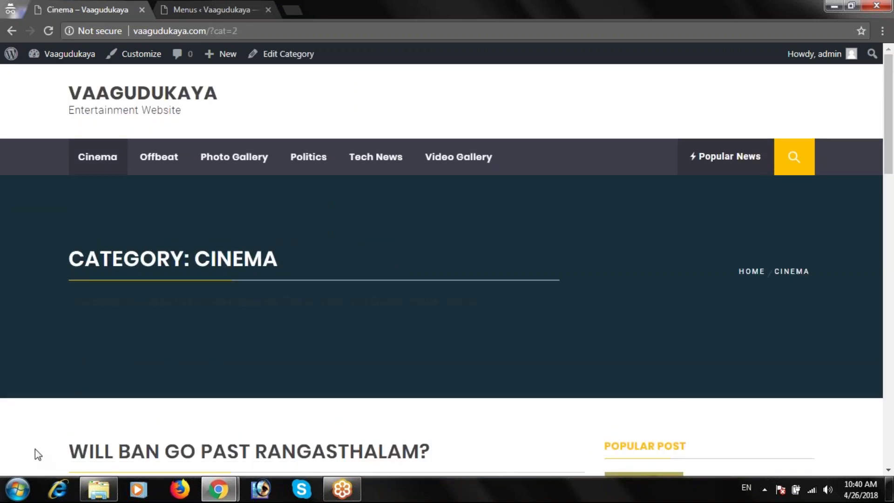
scroll(34, 449, "down", 1)
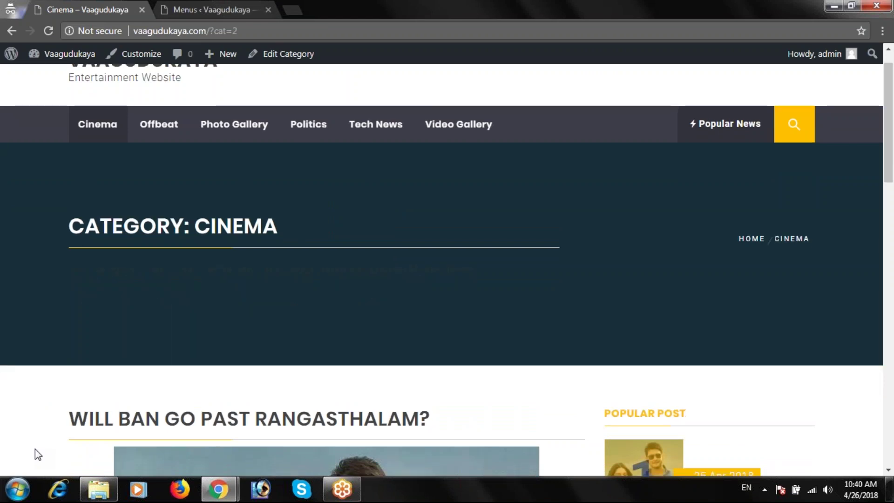
scroll(35, 448, "down", 7)
scroll(35, 448, "up", 8)
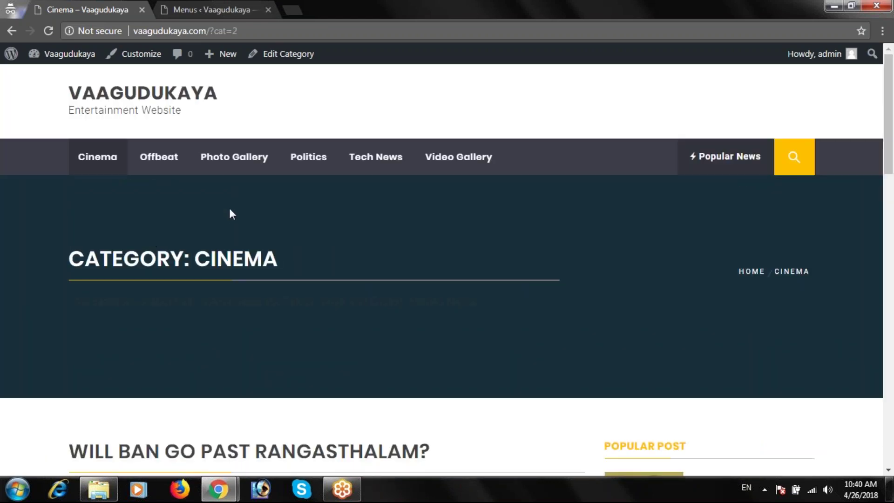
left_click(160, 158)
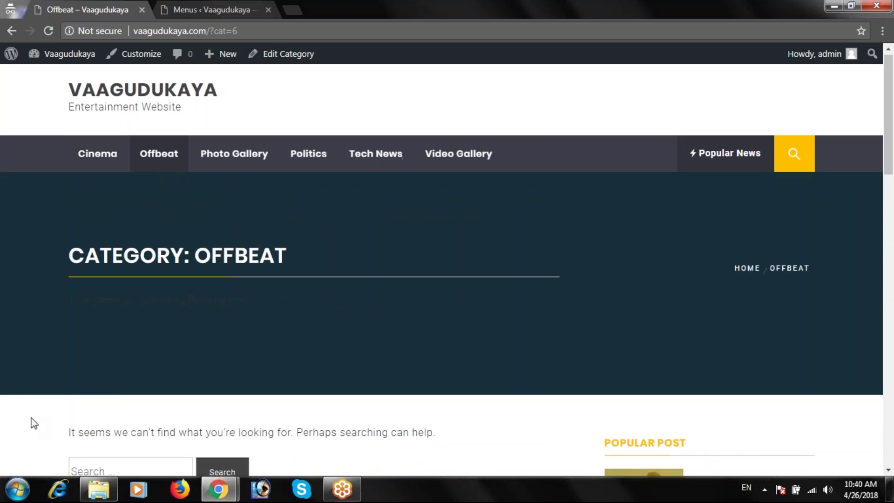
scroll(32, 421, "down", 3)
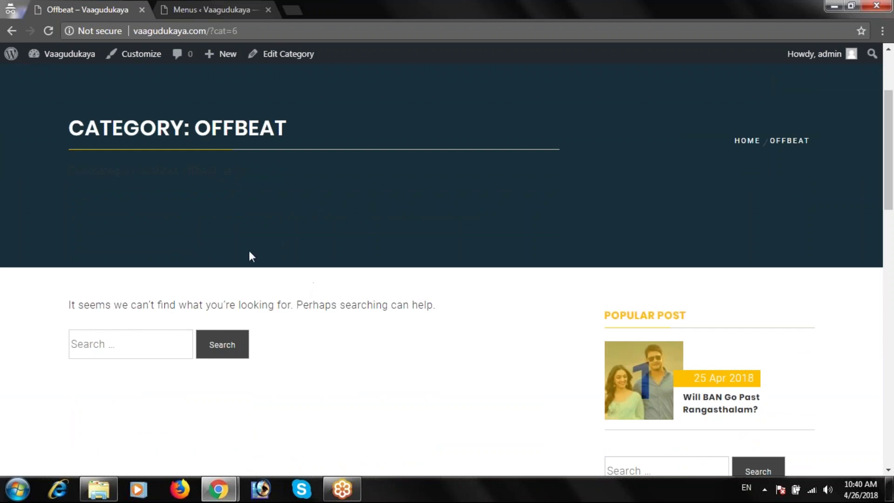
scroll(228, 267, "up", 1)
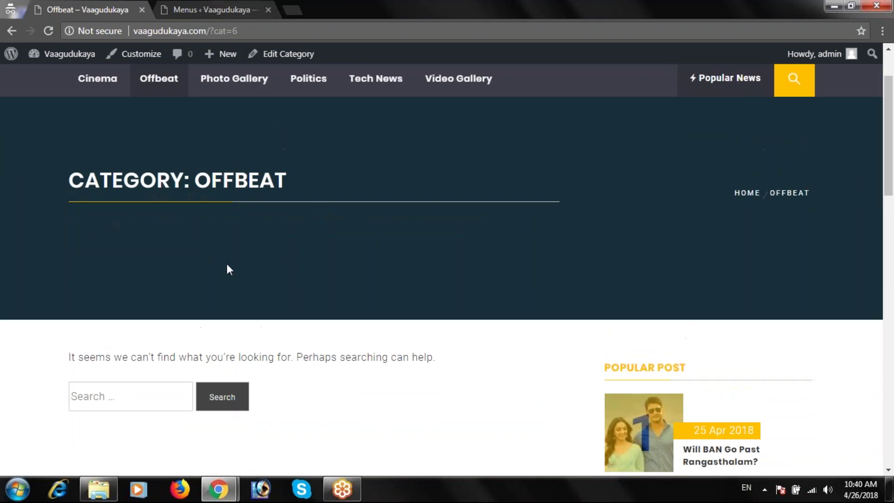
left_click(240, 92)
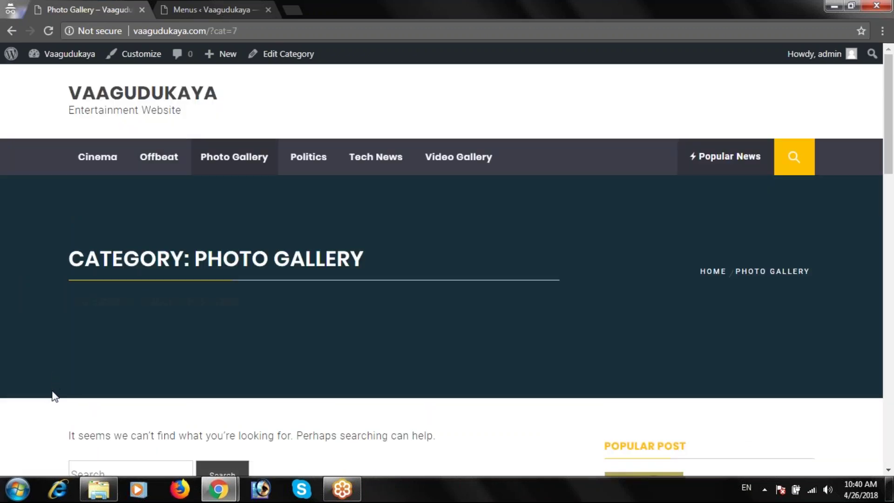
scroll(54, 396, "down", 1)
scroll(54, 396, "down", 5)
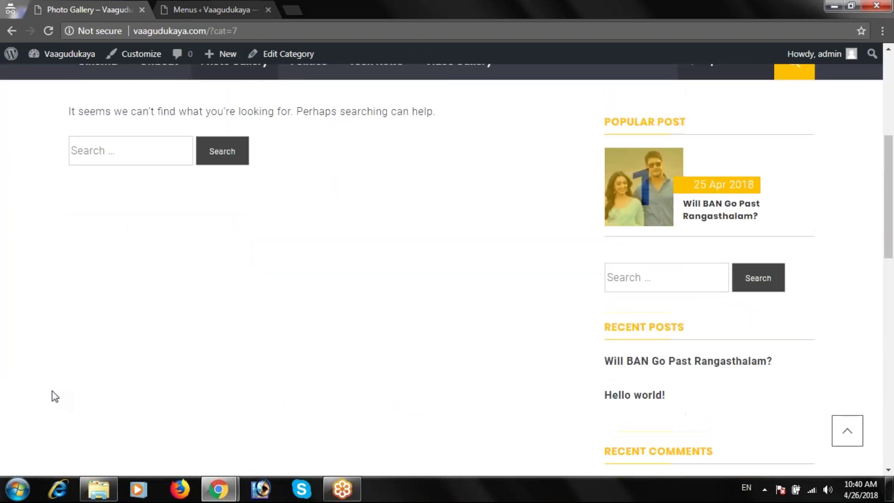
scroll(55, 396, "up", 6)
left_click(307, 168)
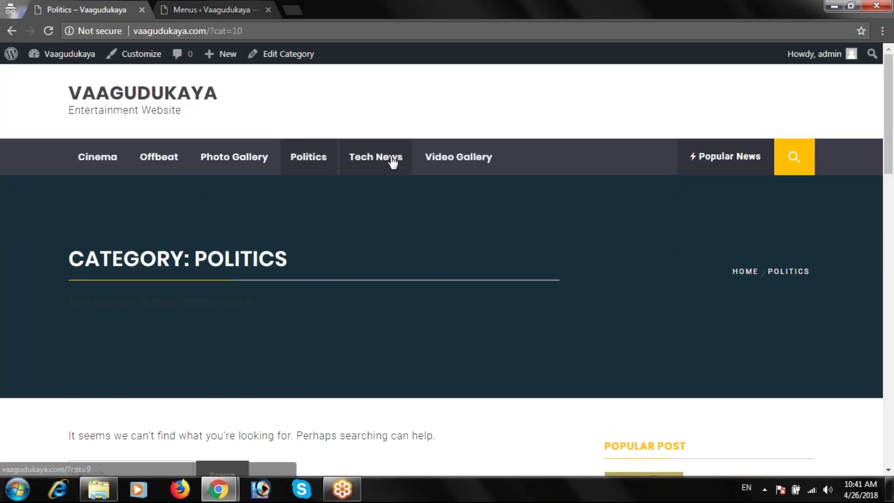
left_click(376, 157)
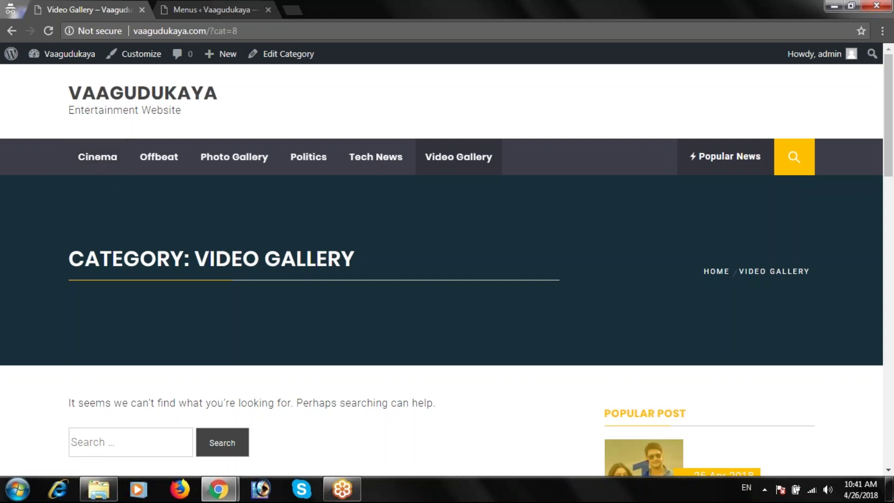
Load greatandhra.com in a new tab, then return to the Vaagudukaya Video Gallery tab.
left_click(289, 7)
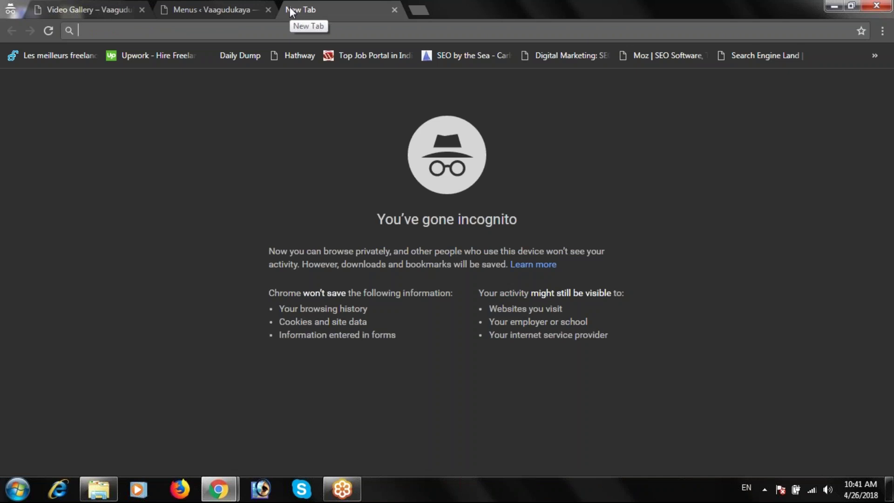
type("greata")
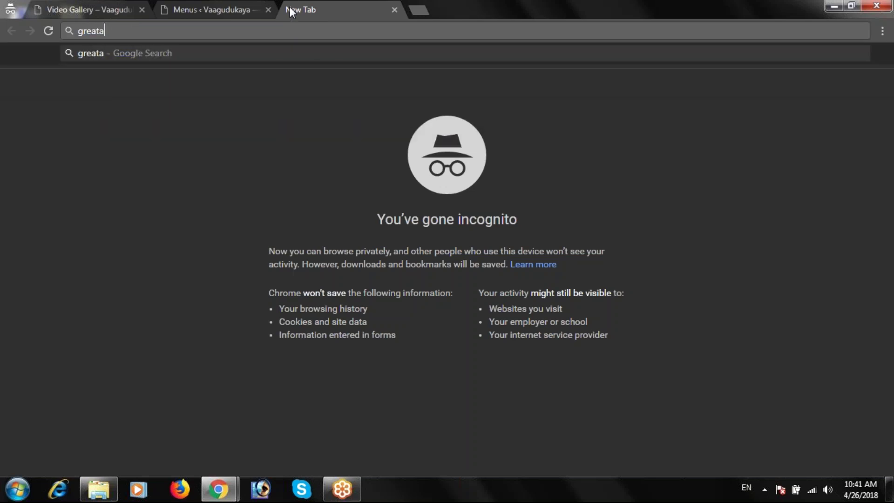
type("ndhra.com")
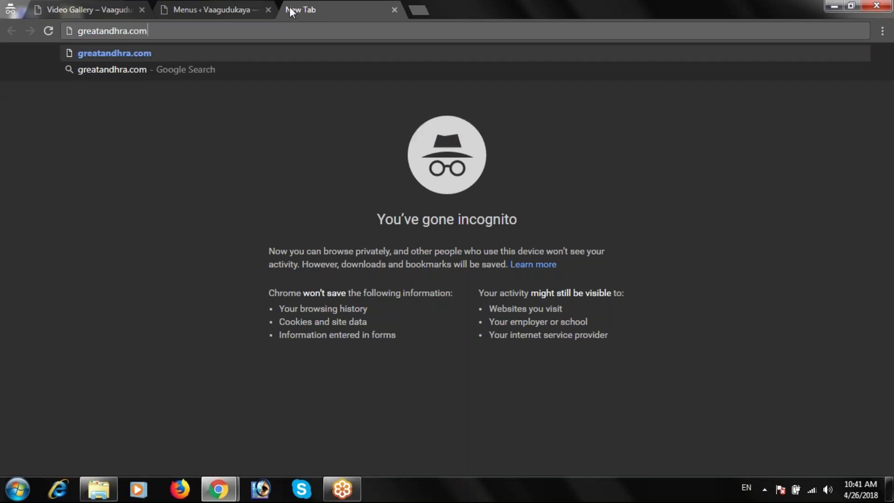
key("Return")
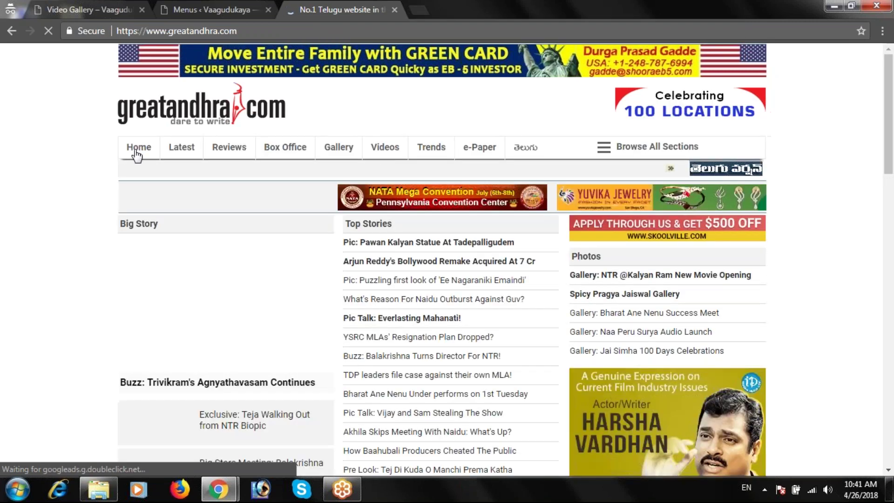
left_click(258, 112)
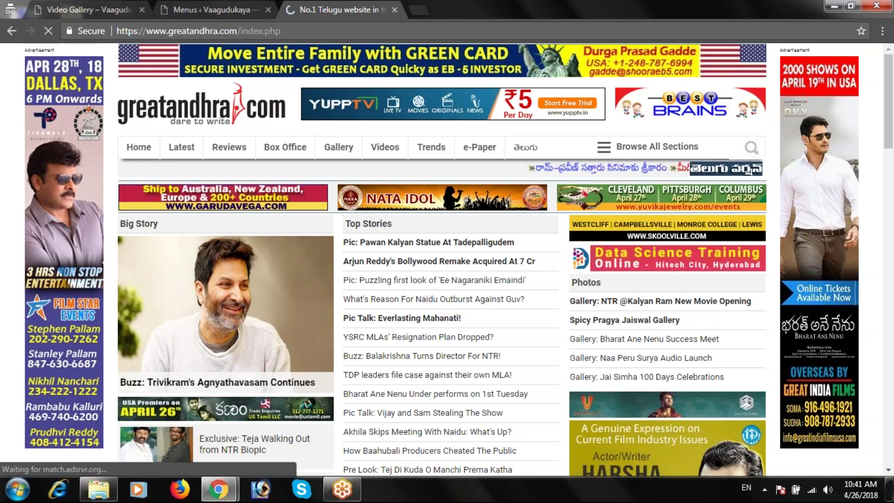
left_click(139, 147)
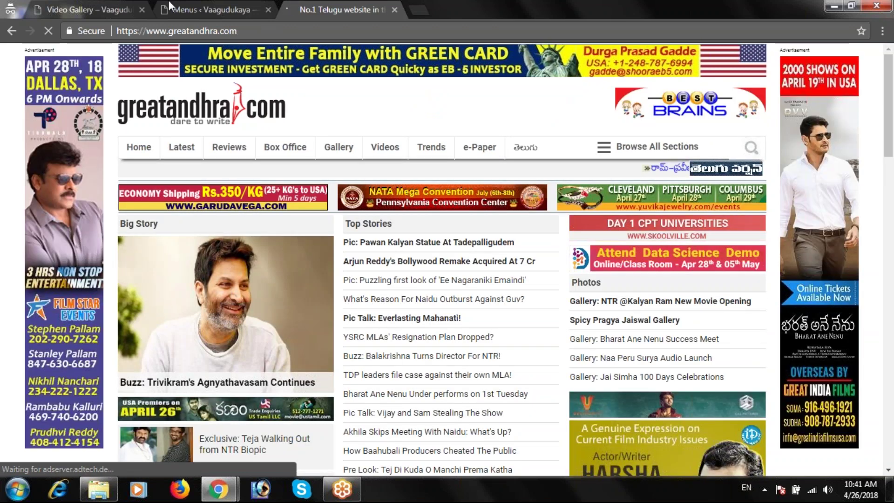
left_click(103, 8)
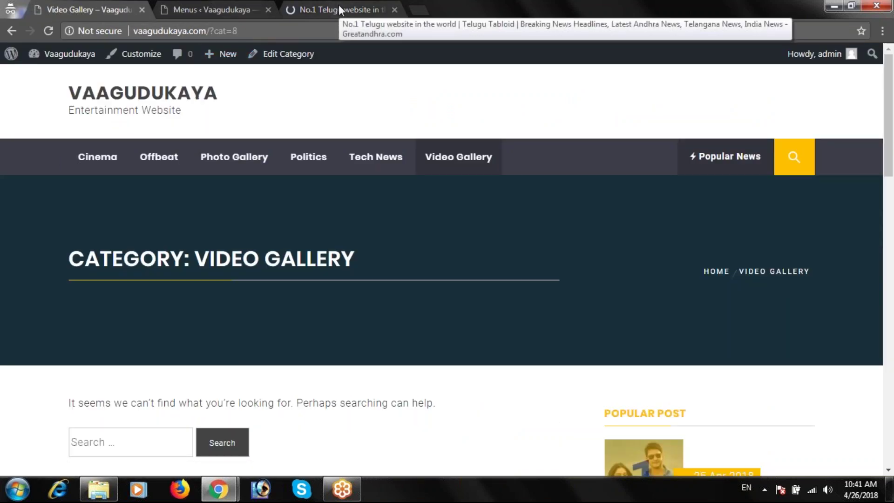
Create a new page titled 'Home' in a separate tab and publish it.
left_click(229, 5)
mouse_move(37, 157)
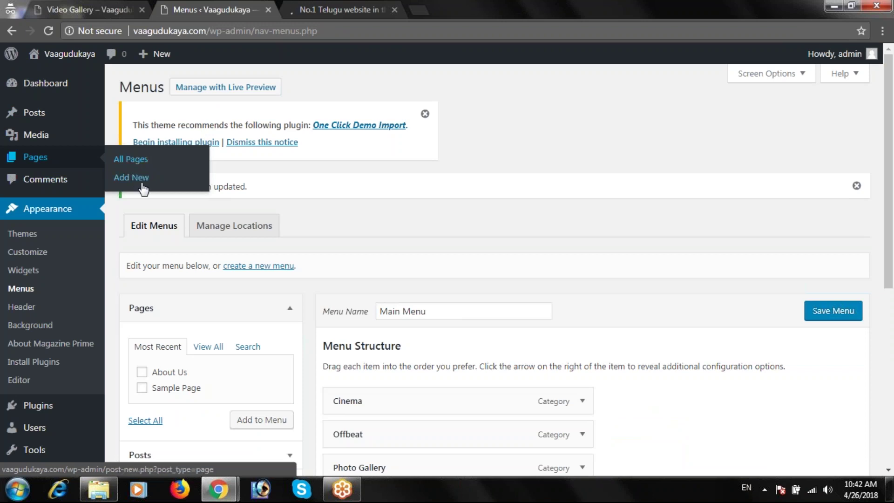
middle_click(131, 178)
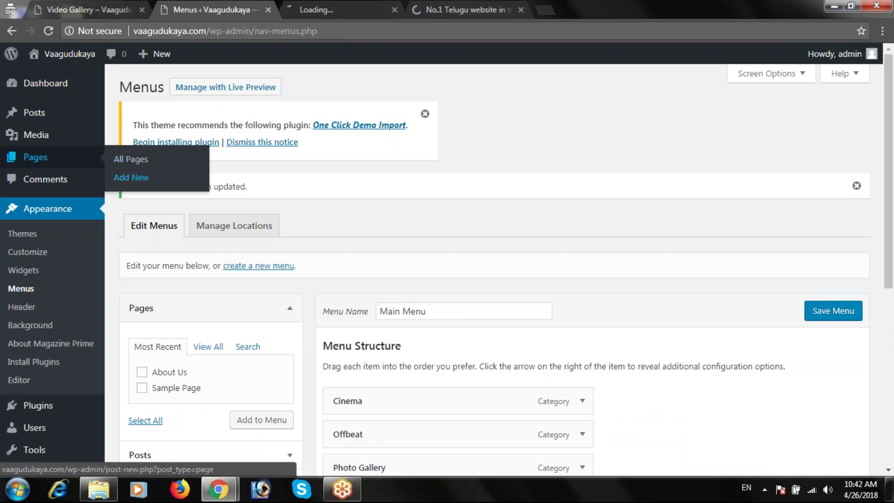
key("ctrl+Tab")
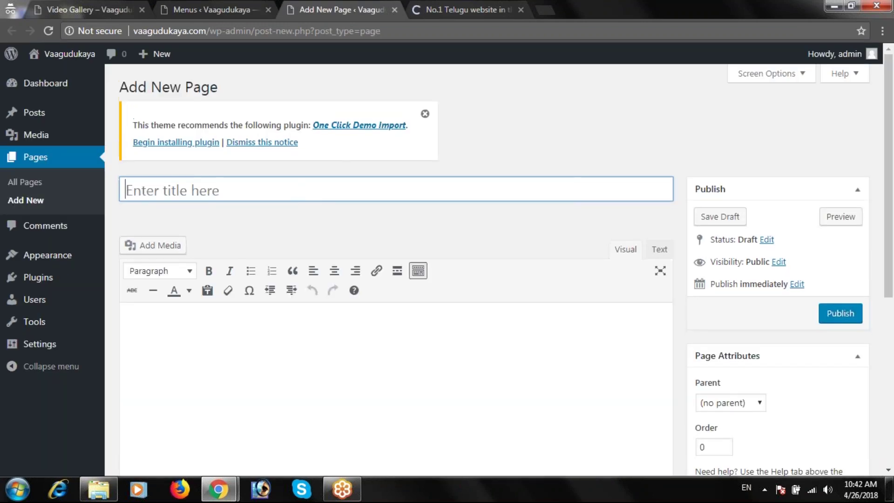
type("Home")
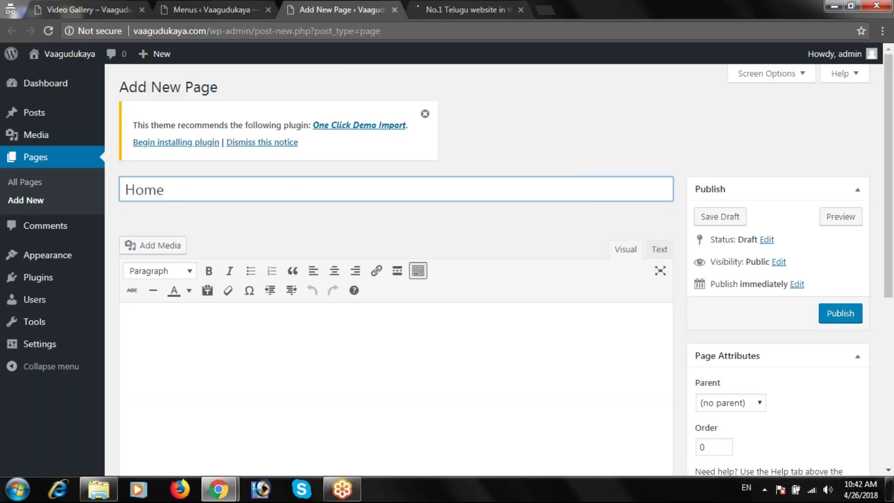
left_click(242, 361)
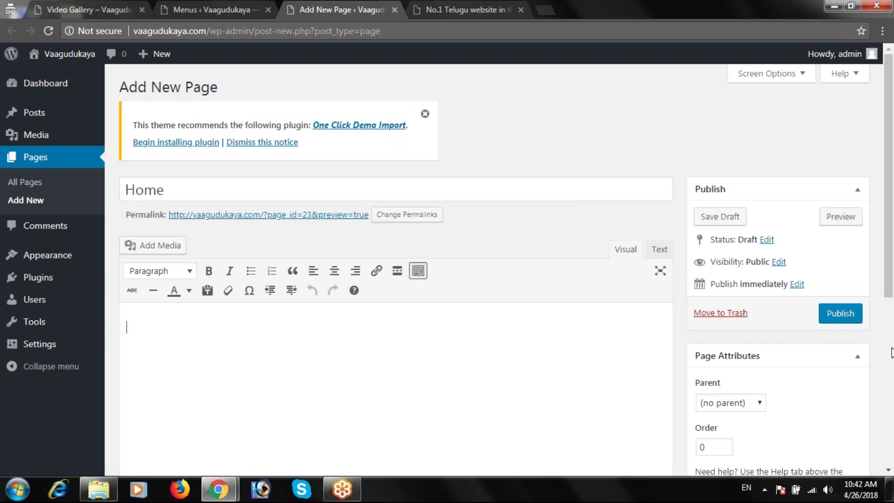
scroll(891, 353, "down", 6)
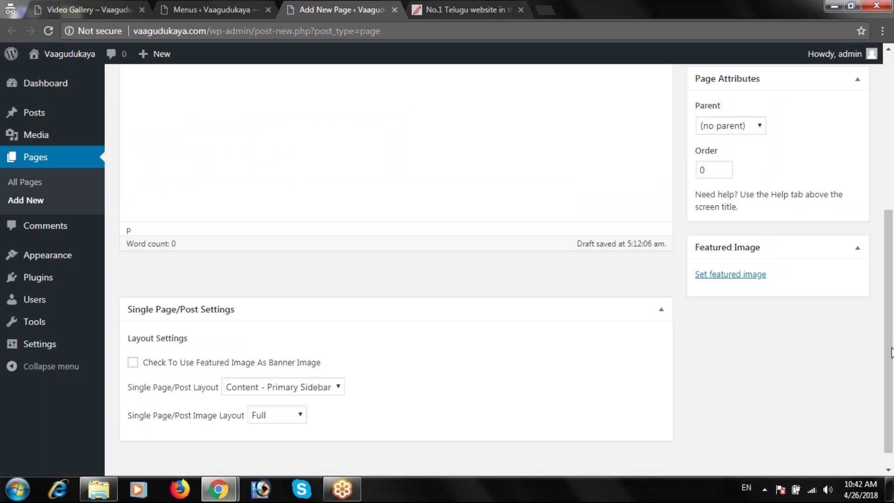
scroll(890, 352, "up", 3)
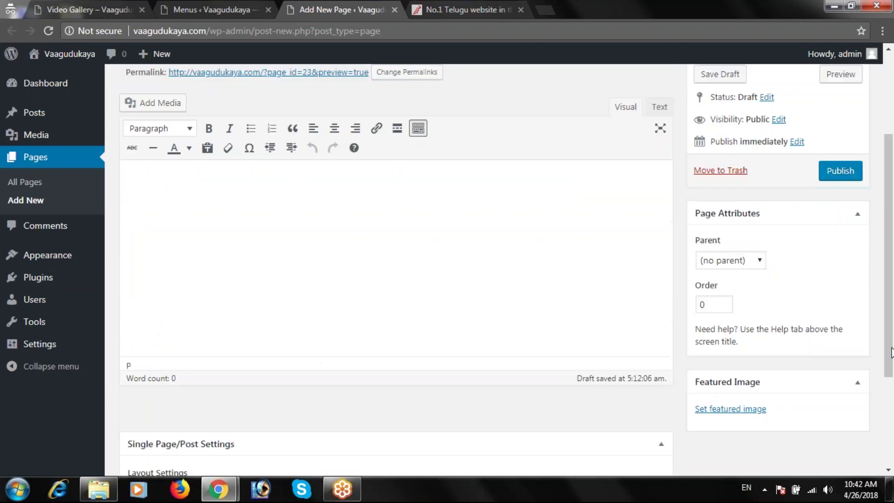
left_click(841, 174)
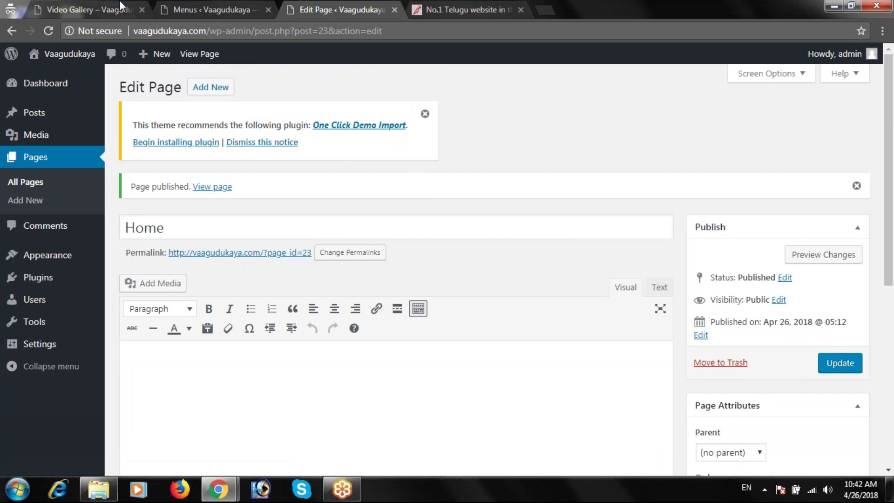
Append the Home page to Main Menu and save the menu.
left_click(120, 5)
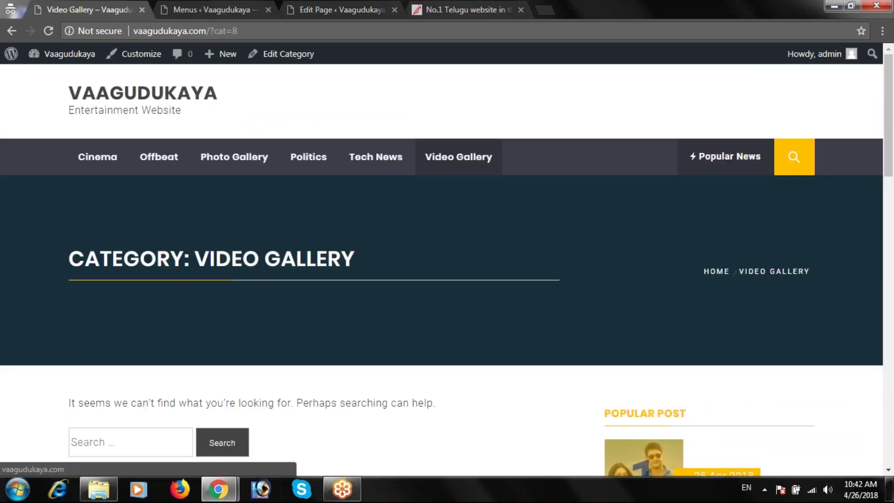
left_click(212, 9)
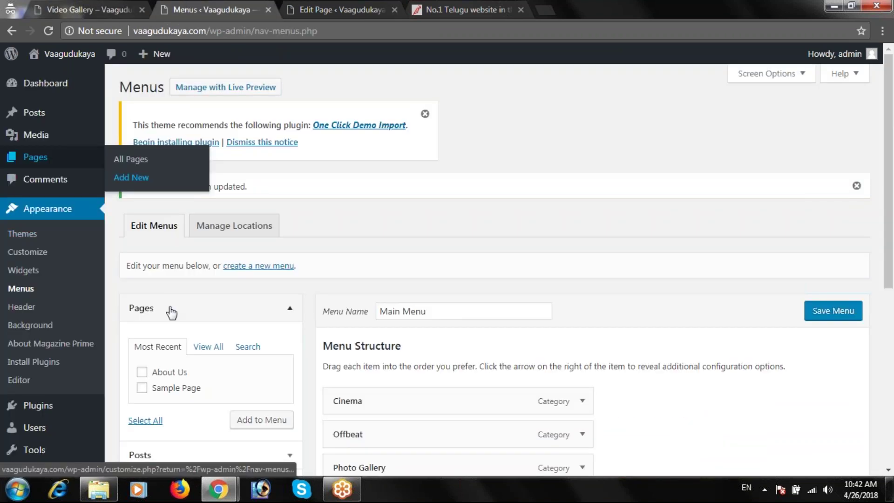
left_click(291, 311)
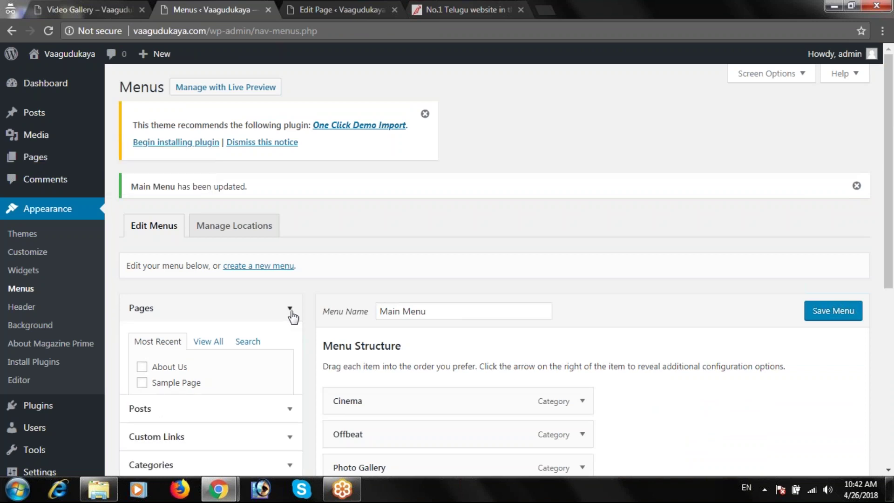
left_click(269, 311)
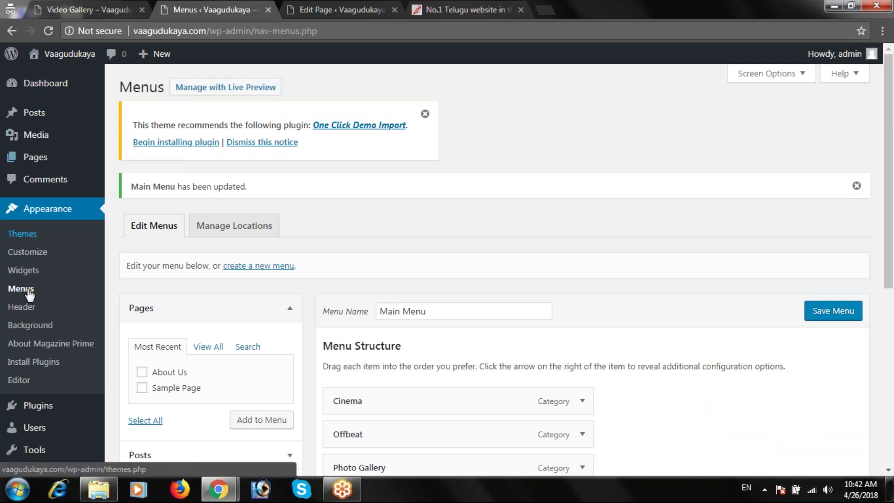
left_click(21, 289)
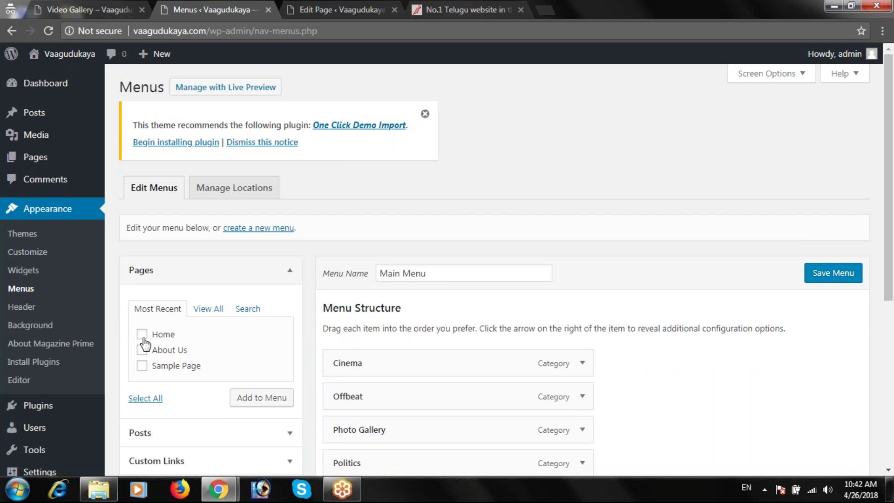
left_click(143, 336)
left_click(271, 397)
scroll(782, 353, "down", 6)
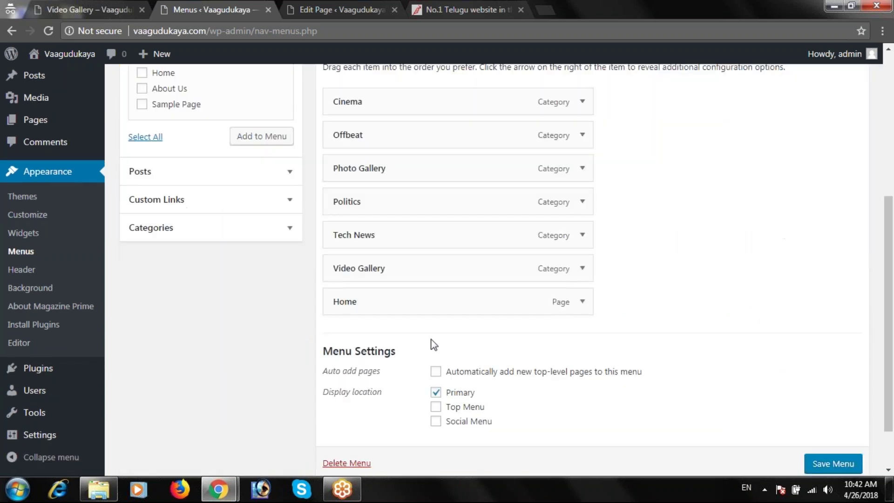
left_click(828, 462)
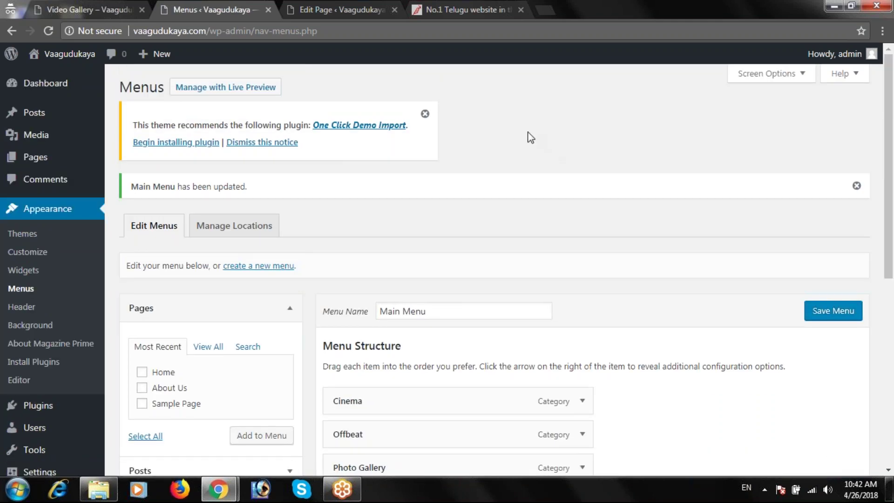
left_click(99, 5)
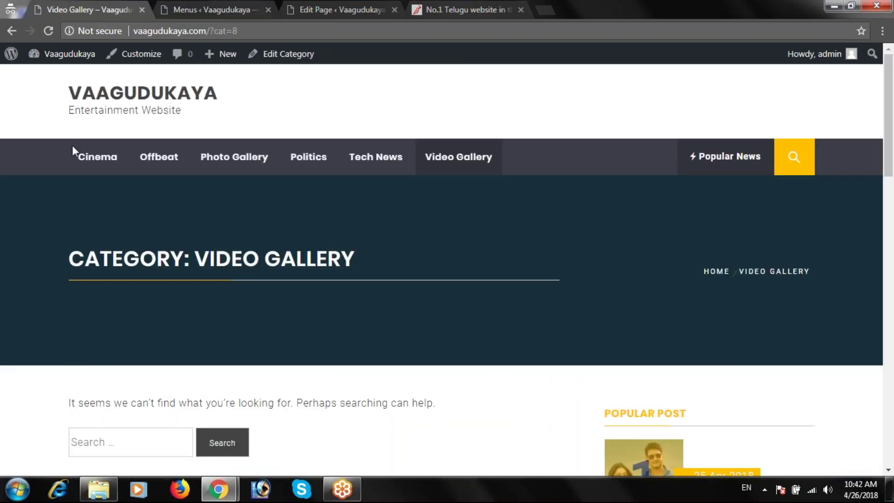
Check the new Home link on the Vaagudukaya front page against greatandhra's menu, then return to Menus.
left_click(96, 104)
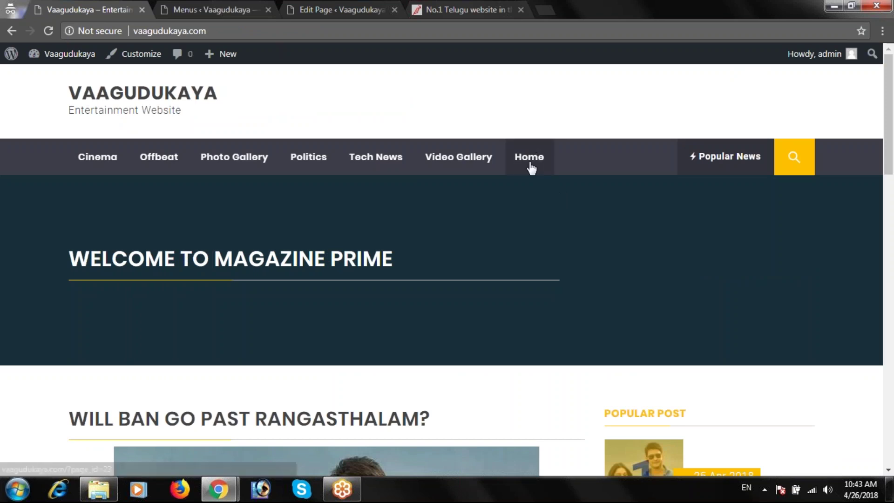
left_click(497, 6)
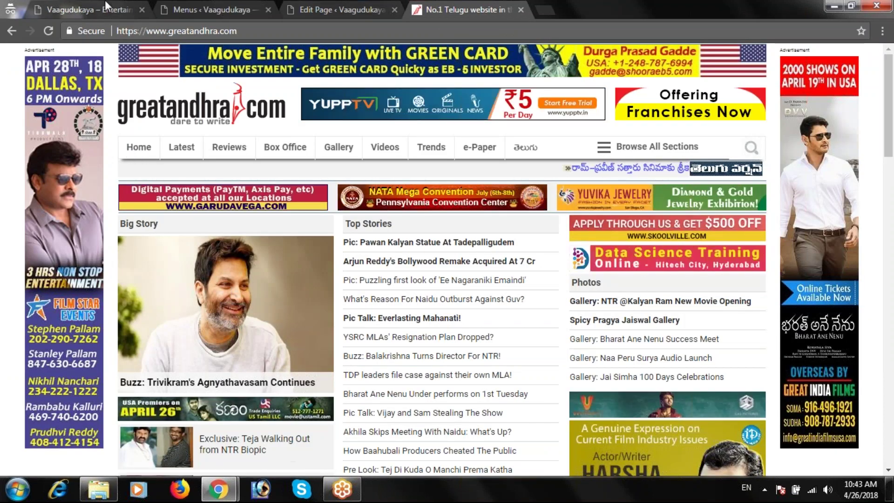
left_click(88, 9)
left_click(261, 8)
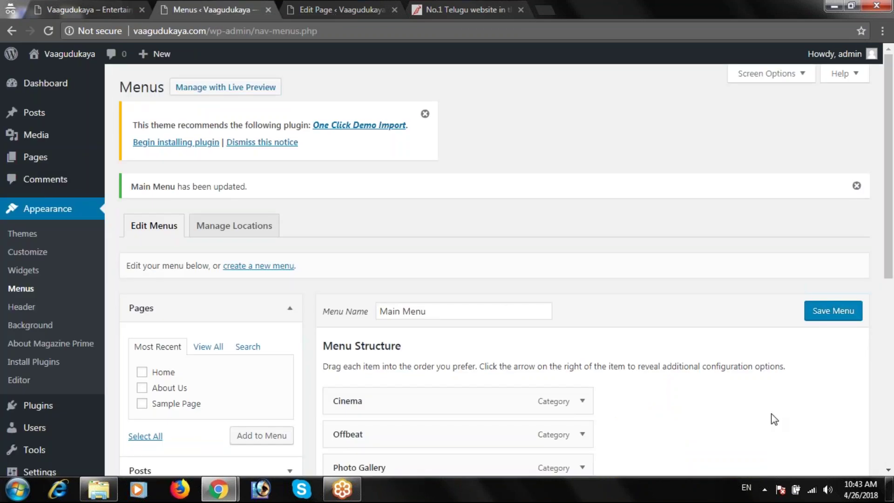
Reorder Main Menu to Home, Cinema, Politics, Offbeat, Tech News, Photo Gallery, Video Gallery, and save.
scroll(774, 419, "down", 5)
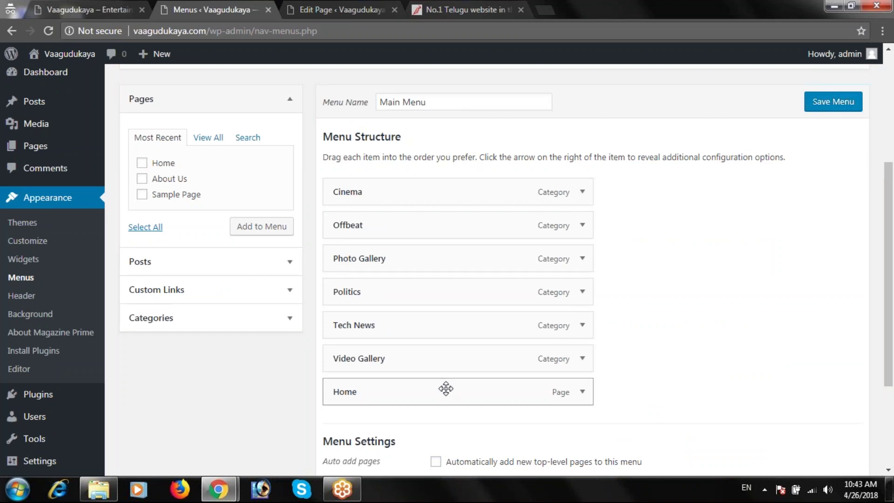
left_click_drag(445, 385, 446, 182)
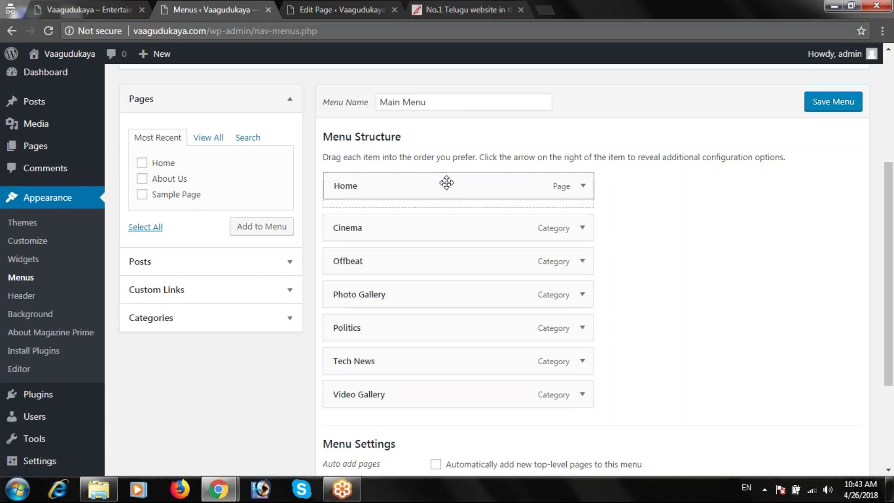
left_click_drag(446, 182, 447, 182)
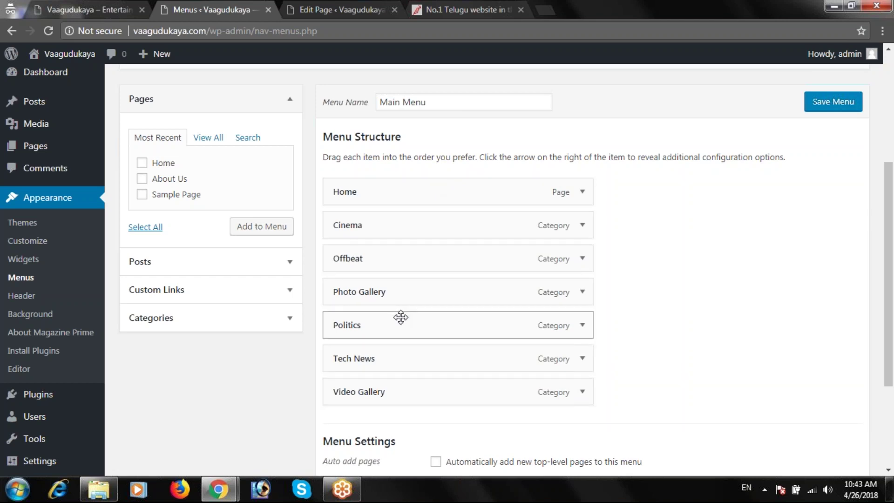
left_click_drag(400, 317, 401, 249)
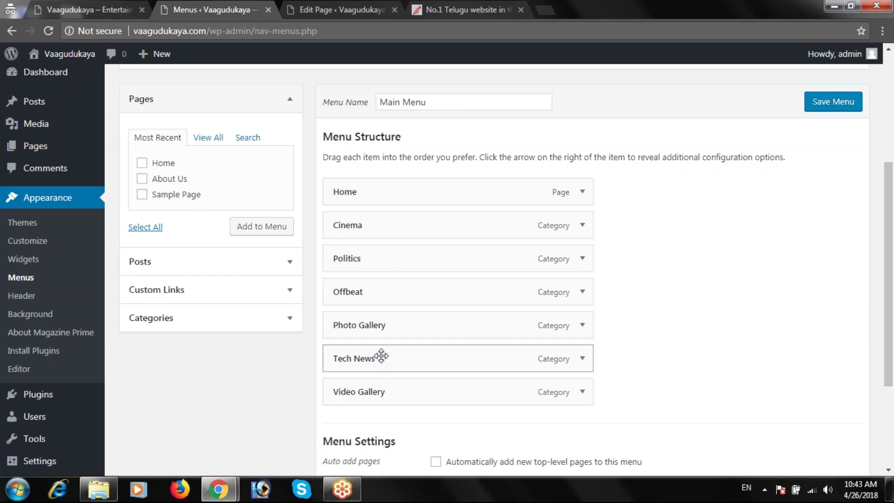
left_click_drag(371, 347, 369, 325)
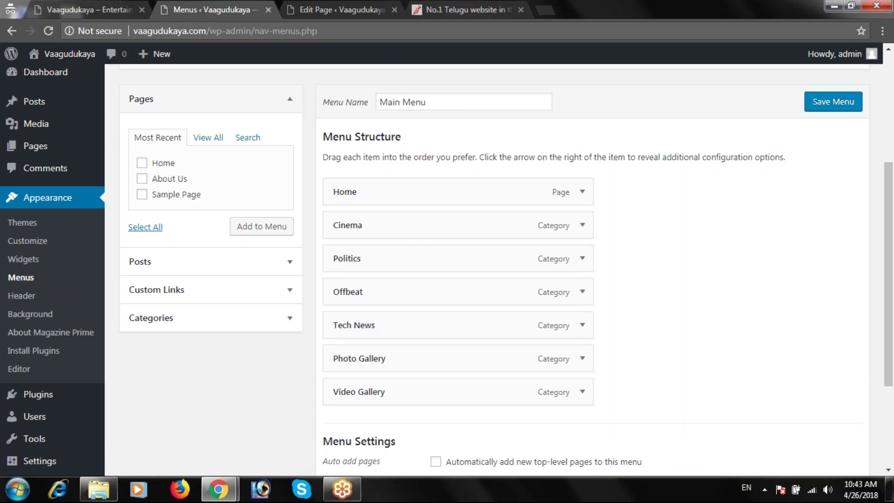
scroll(498, 270, "down", 2)
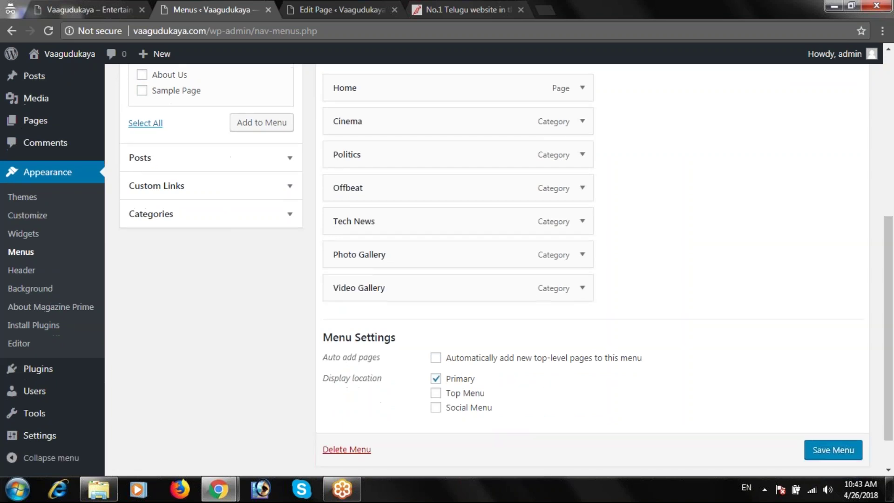
left_click(825, 422)
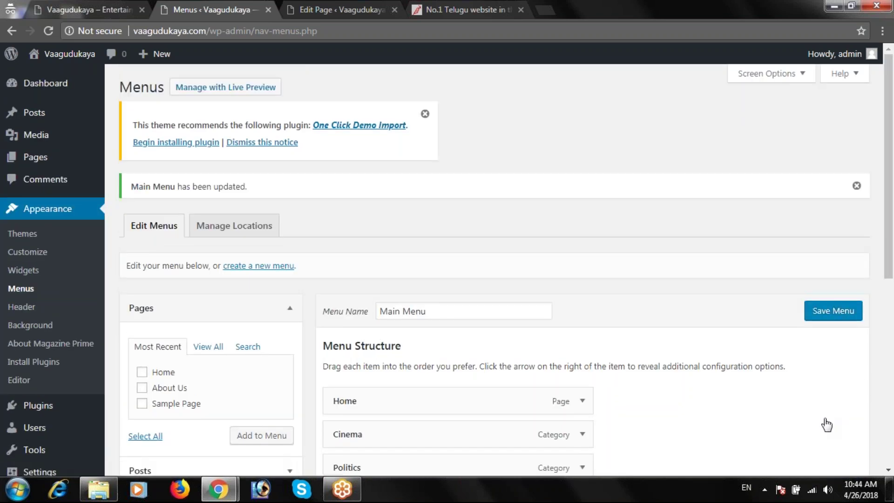
Reload the live site and open the Home page from its new navigation bar.
left_click(67, 9)
left_click(122, 95)
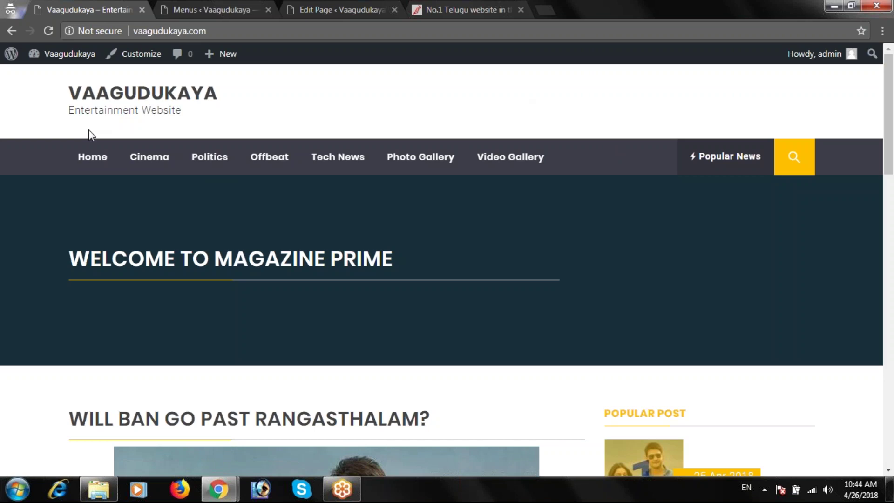
left_click(97, 162)
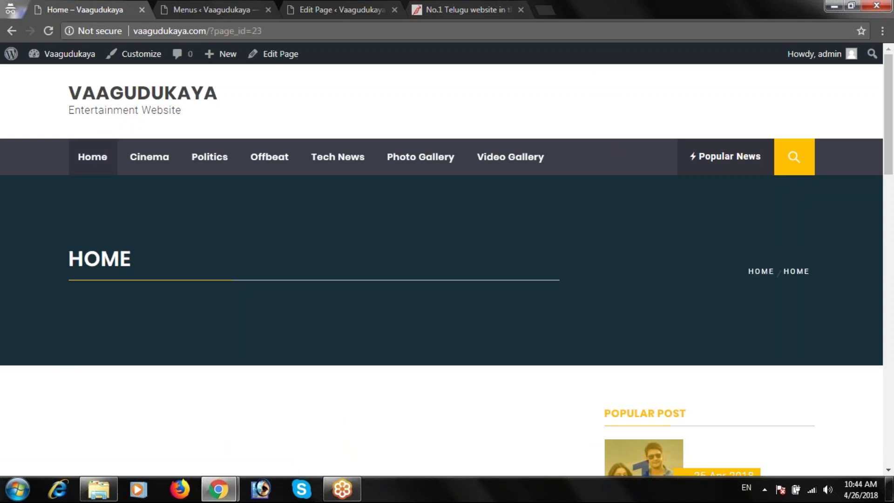
scroll(67, 378, "down", 10)
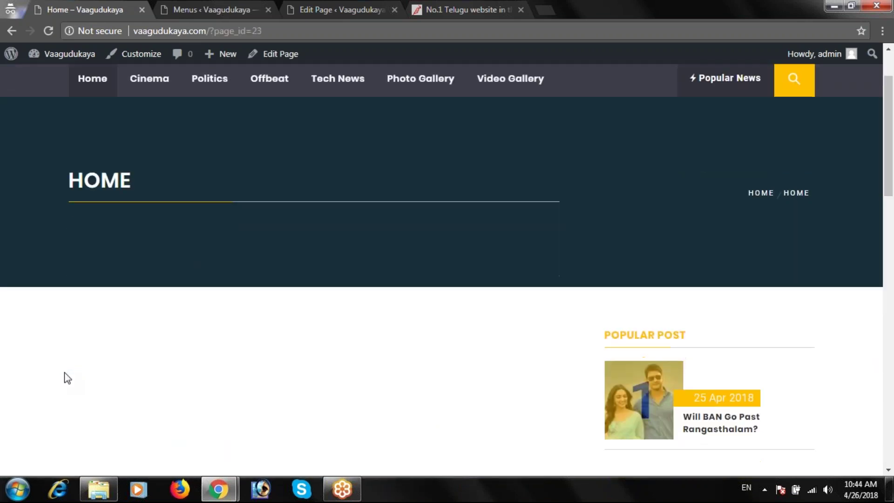
scroll(67, 378, "up", 10)
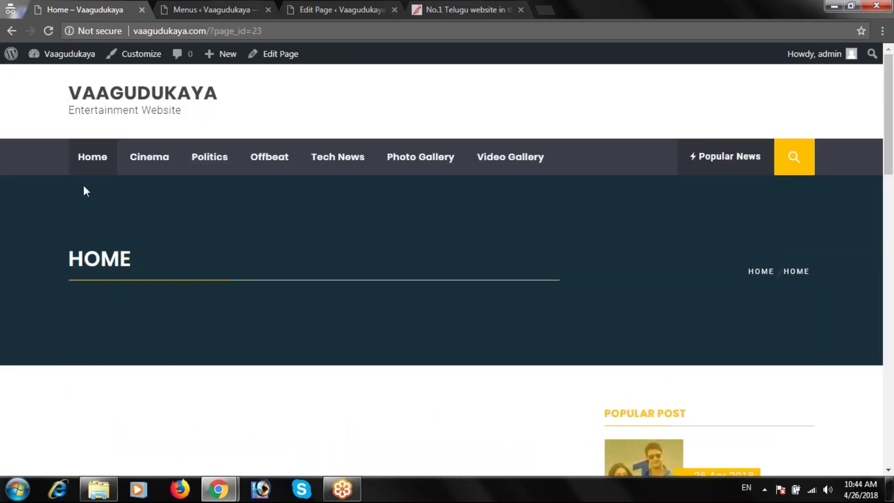
left_click(99, 161)
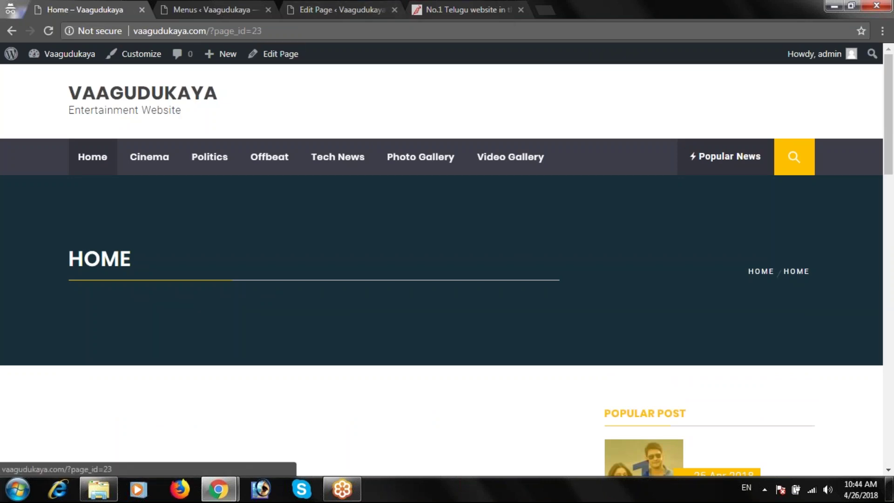
key("F5")
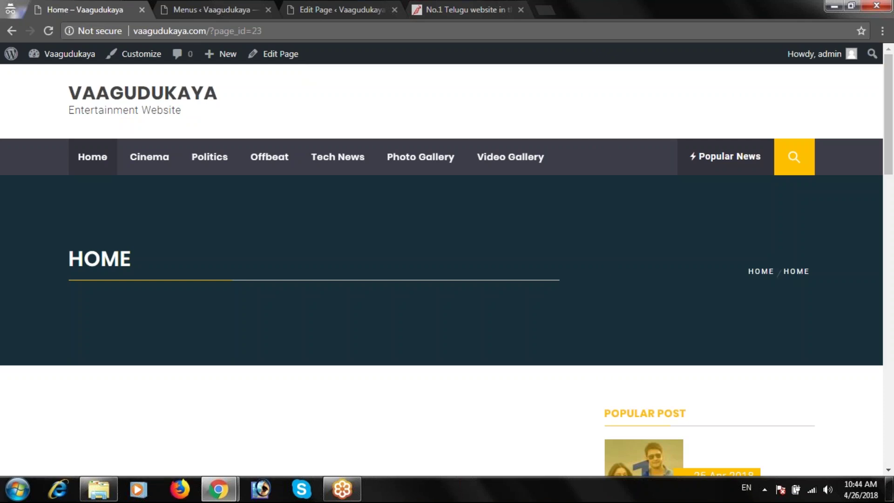
Test the Cinema category link, go back through Home and the front page, then return to Menus.
left_click(154, 175)
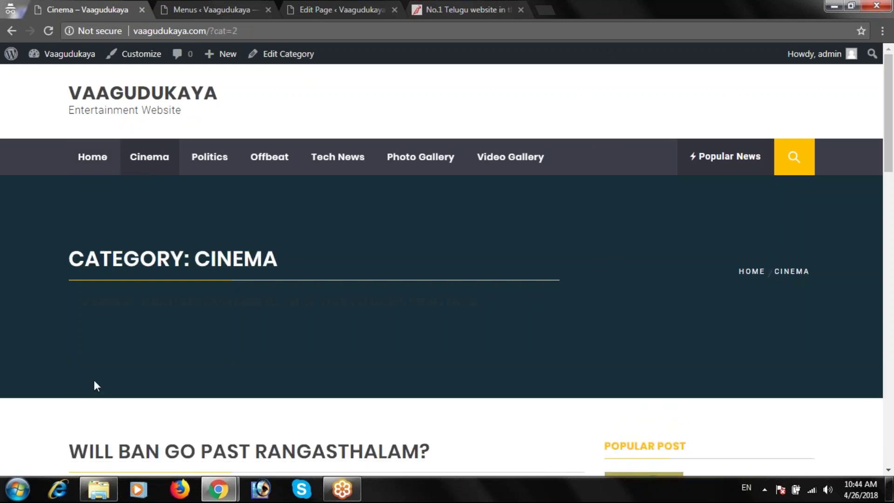
scroll(94, 379, "down", 2)
scroll(94, 381, "up", 2)
left_click(97, 160)
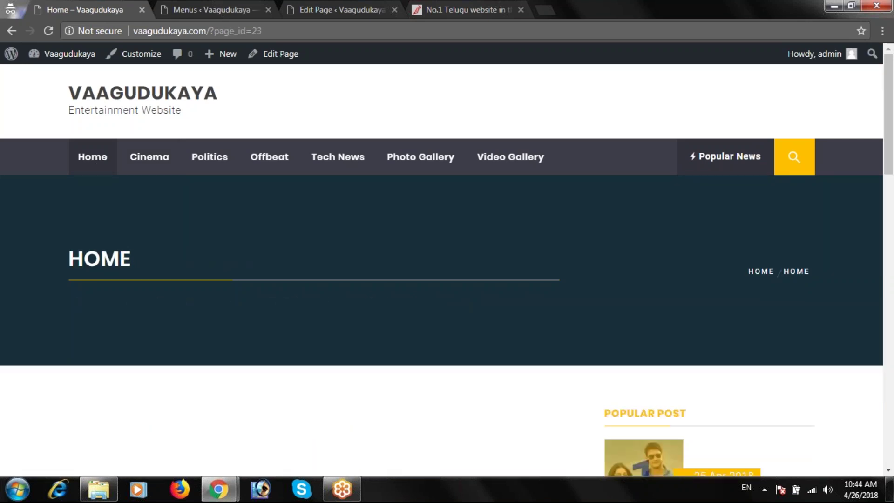
left_click(179, 90)
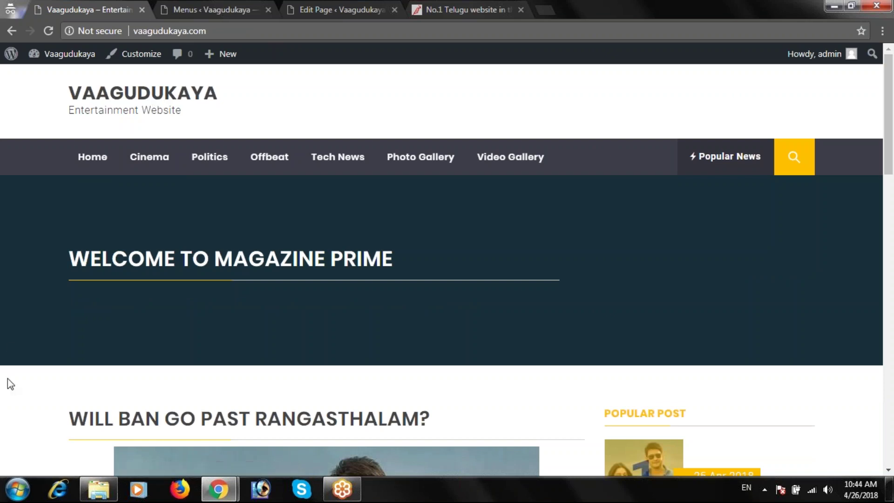
scroll(7, 379, "down", 10)
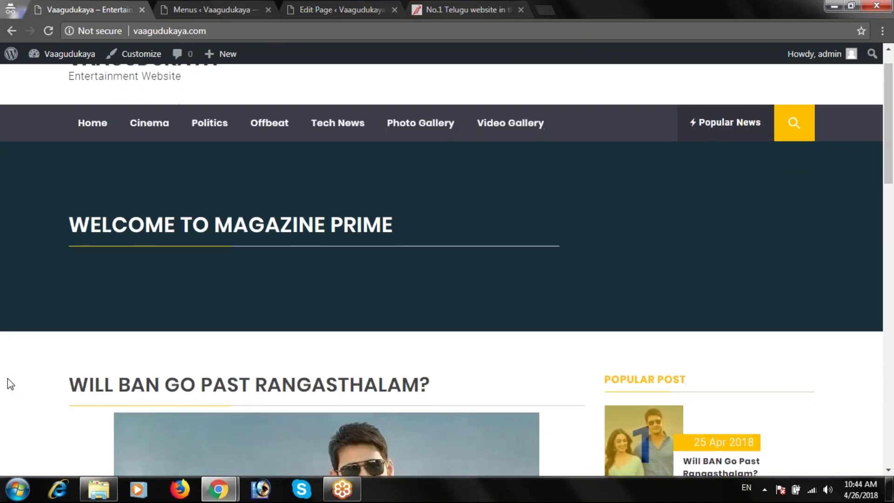
scroll(8, 378, "up", 10)
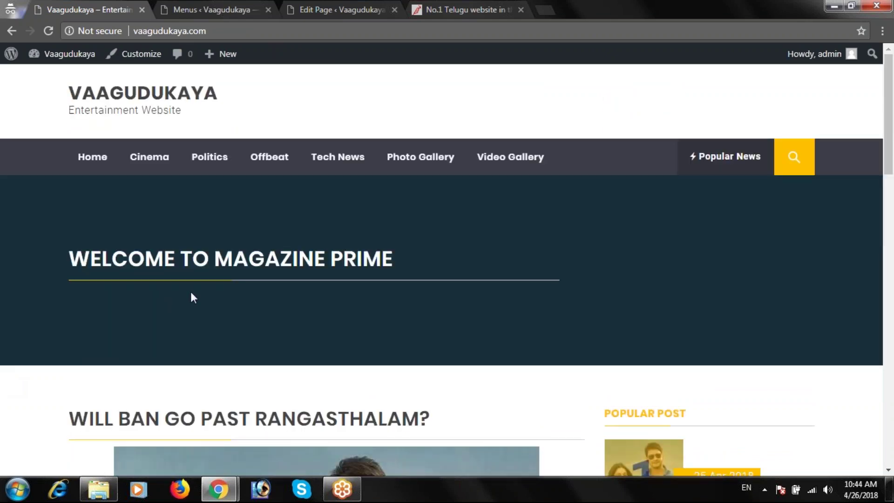
left_click(240, 6)
Close the greatandhra tab, expand Custom Links, focus its URL field, and open a new browser tab.
left_click(520, 9)
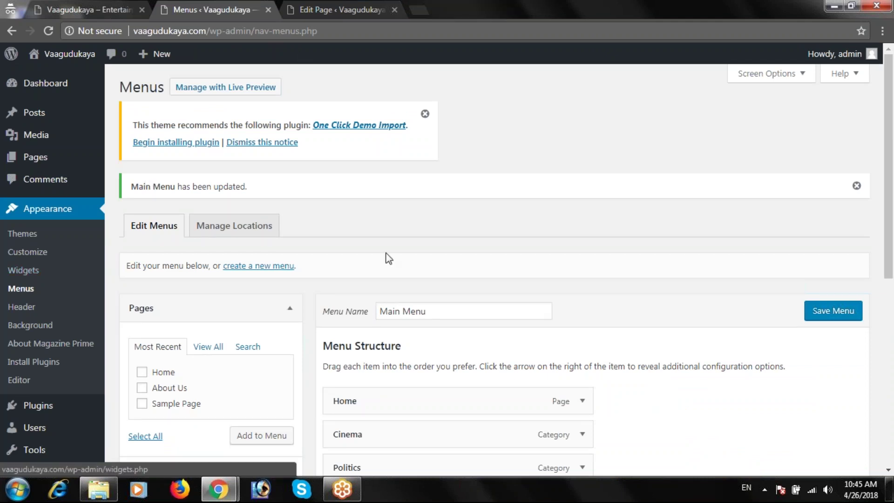
scroll(445, 261, "down", 4)
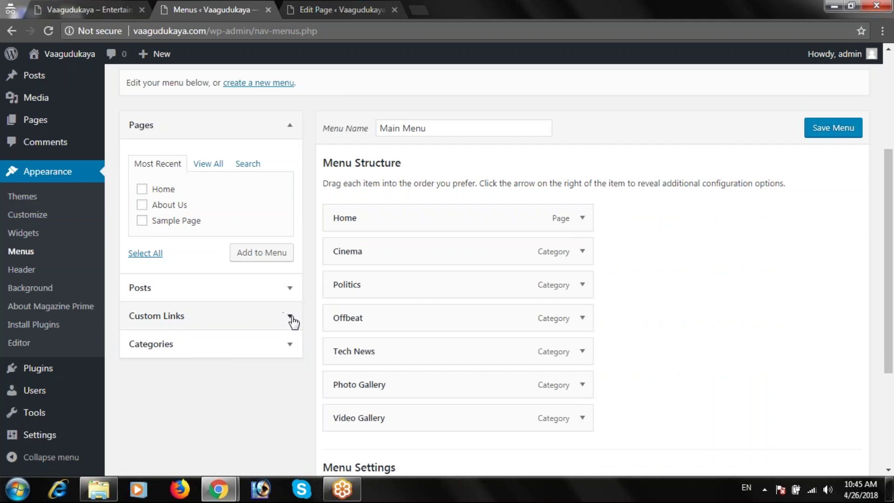
left_click(290, 316)
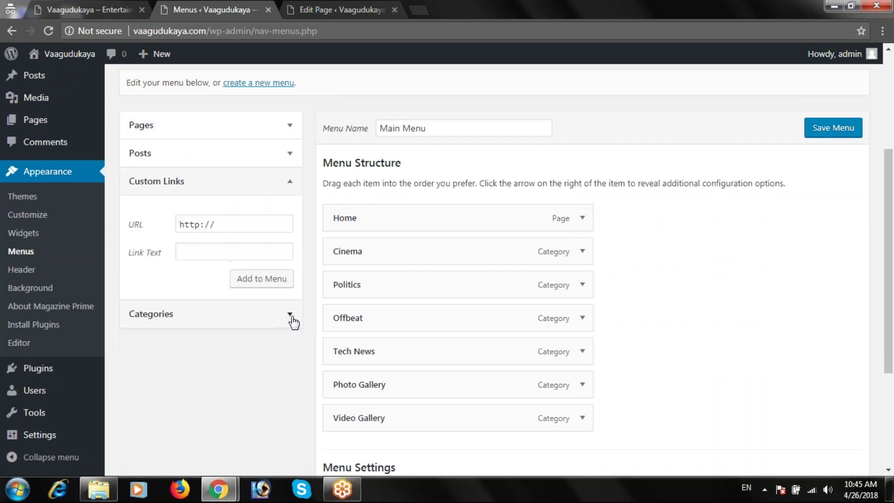
left_click(238, 227)
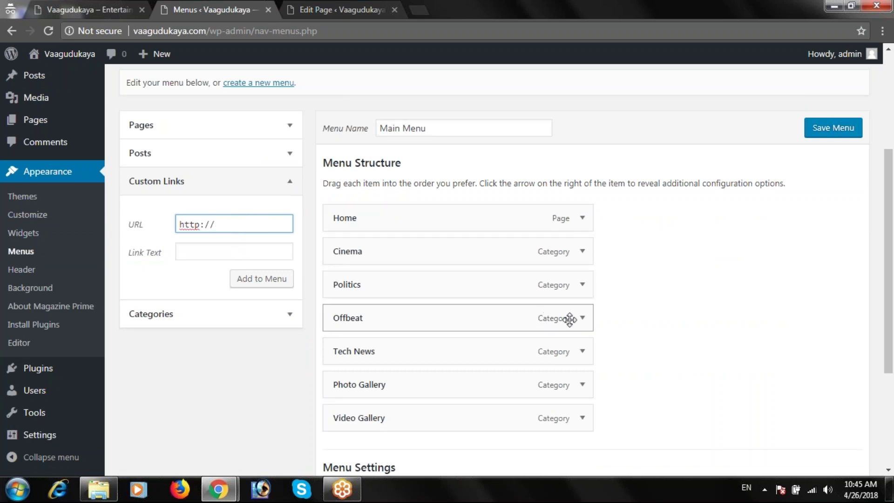
left_click(773, 321)
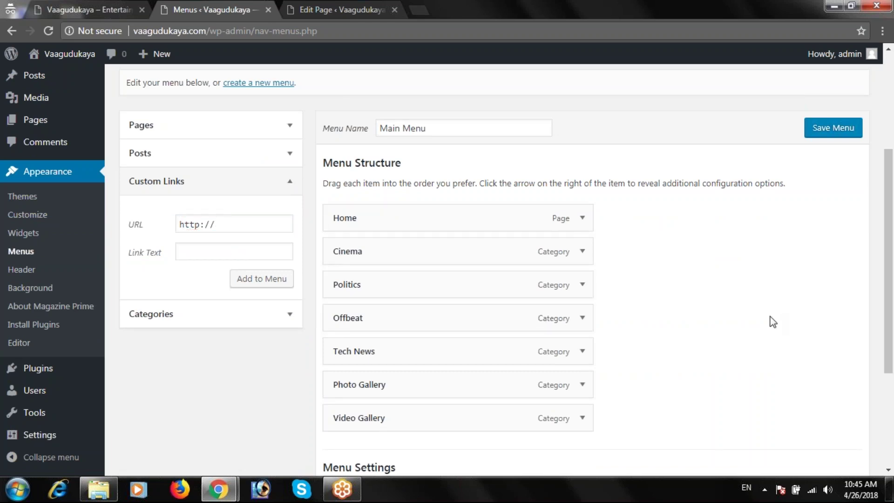
left_click(237, 225)
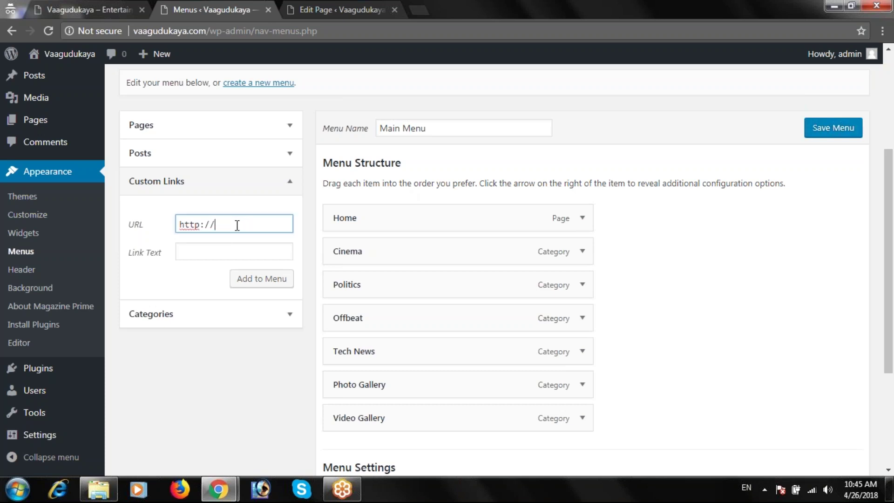
left_click(418, 7)
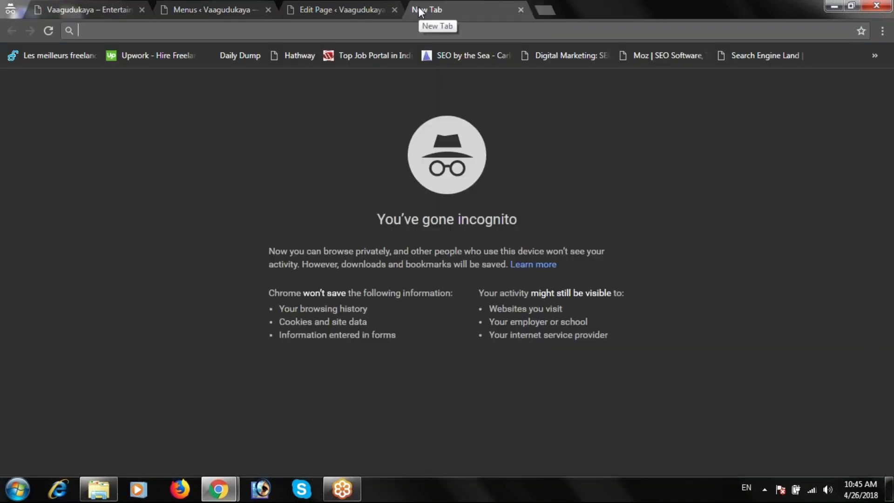
Load greatandhra.com in the new tab and copy its address.
type("andhr")
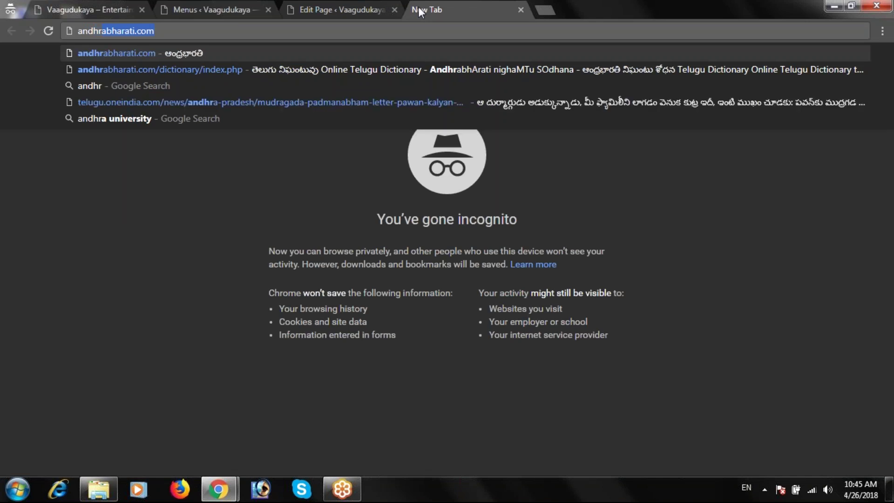
key("BackSpace")
key("BackSpace")
key("BackSpace")
key("BackSpace")
key("BackSpace")
key("BackSpace")
type("gr")
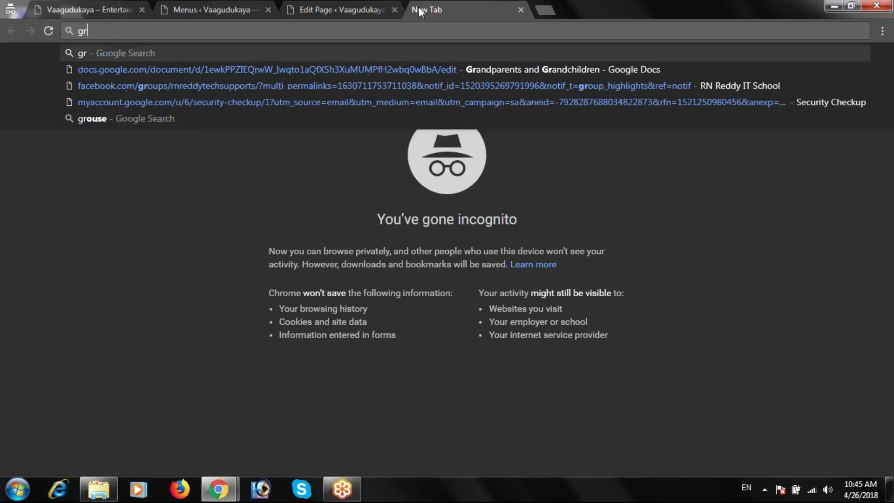
type("eatandhra.com")
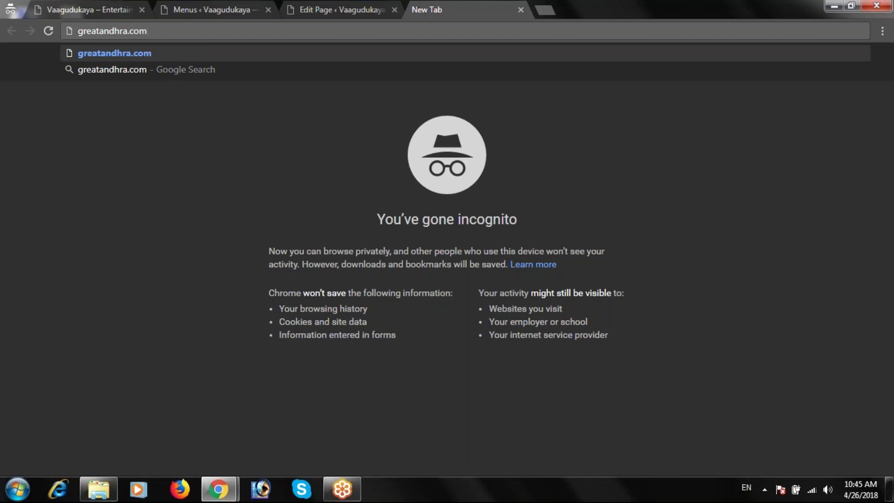
key("Return")
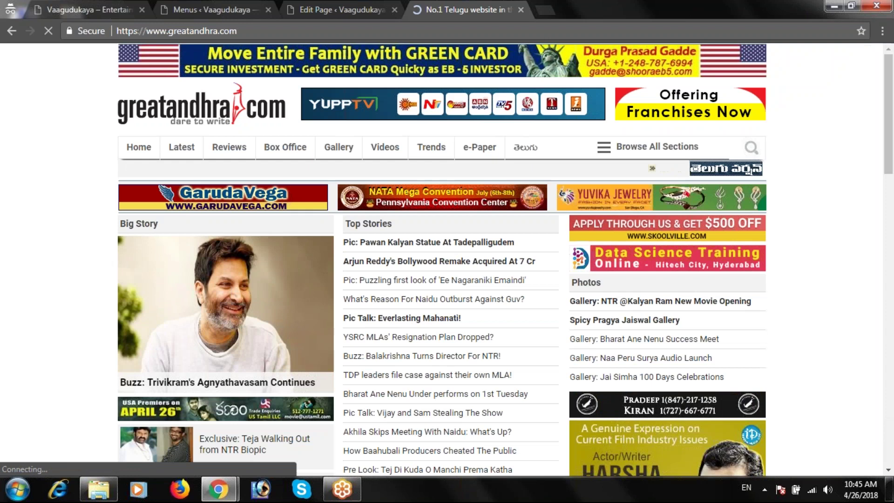
key("ctrl+l")
key("ctrl+c")
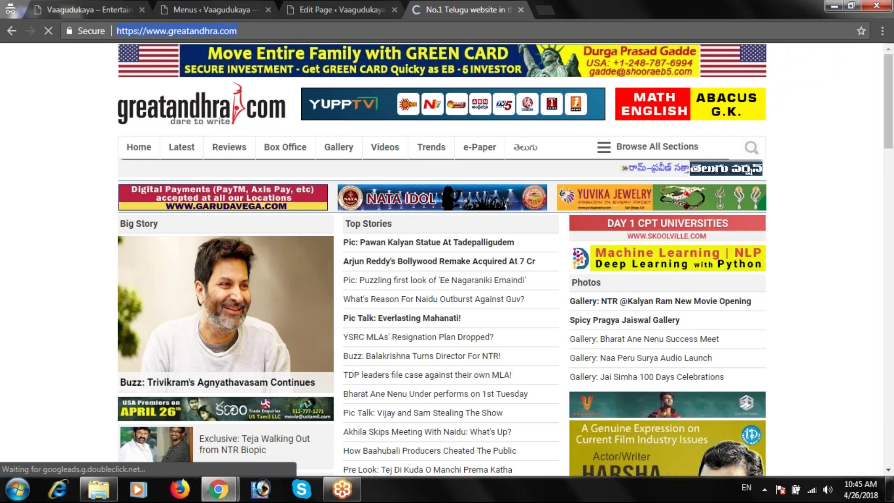
left_click(209, 10)
left_click(225, 228)
key("shift+Left")
key("shift+Left")
key("shift+Left")
key("shift+Left")
key("shift+Left")
key("shift+Left")
key("shift+Left")
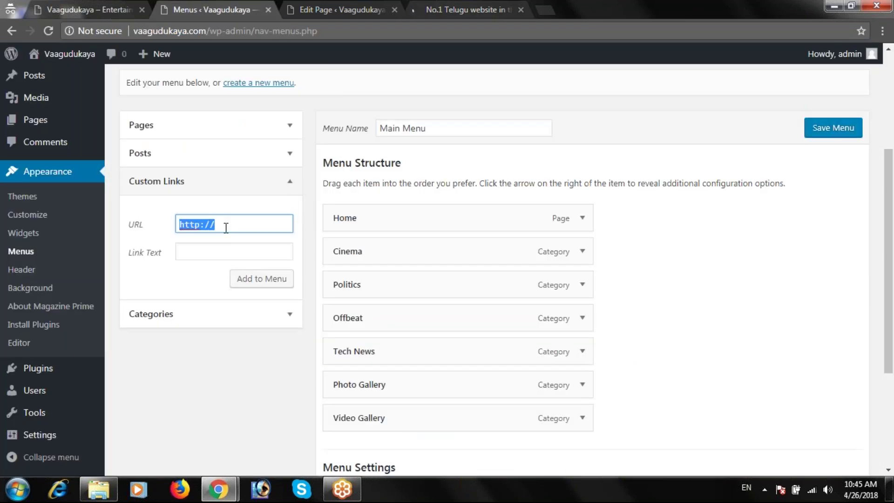
Add a custom link 'Great Andhra' pointing to the pasted greatandhra.com address.
key("ctrl+v")
left_click(198, 253)
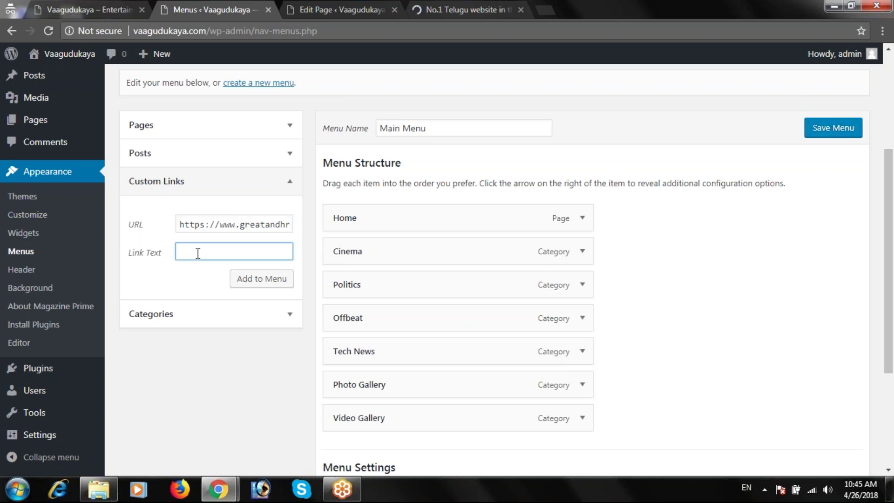
type("Great Andhra")
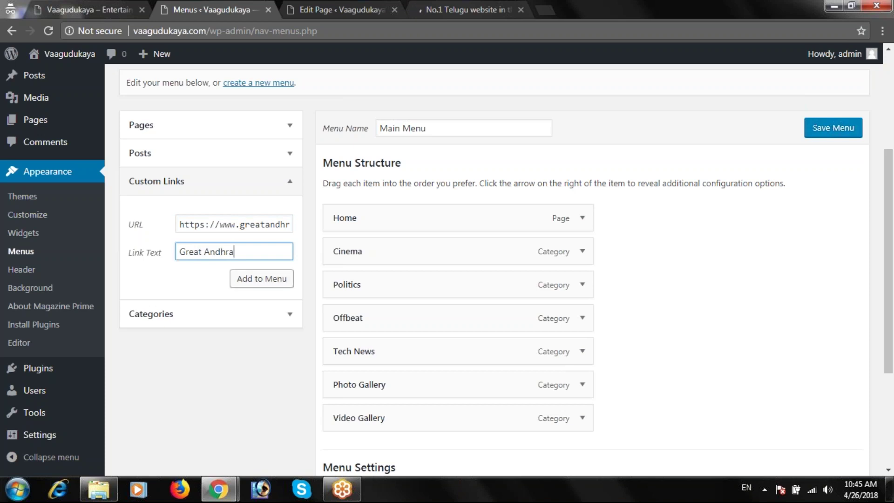
left_click(260, 279)
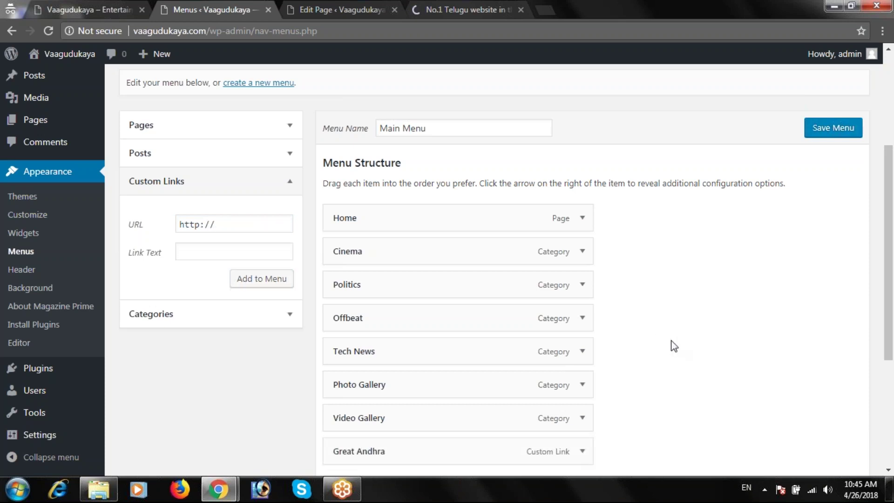
Save the Main Menu with the new Great Andhra link.
scroll(672, 346, "down", 2)
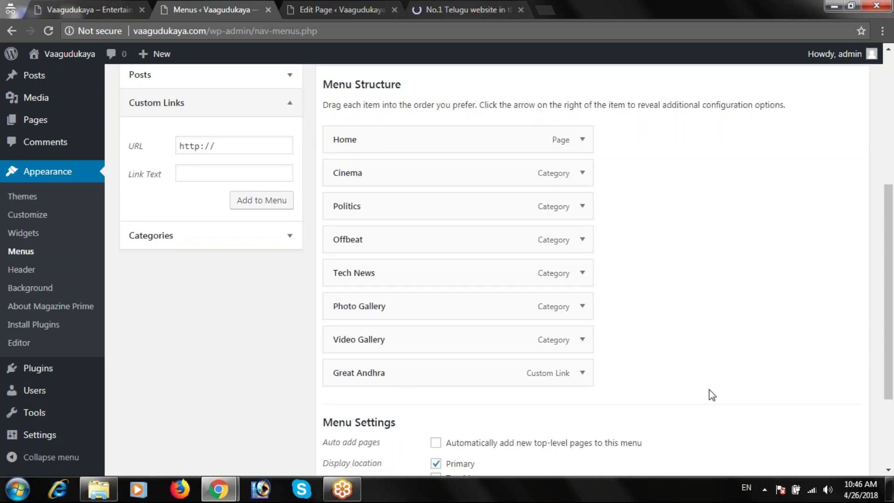
scroll(710, 393, "down", 3)
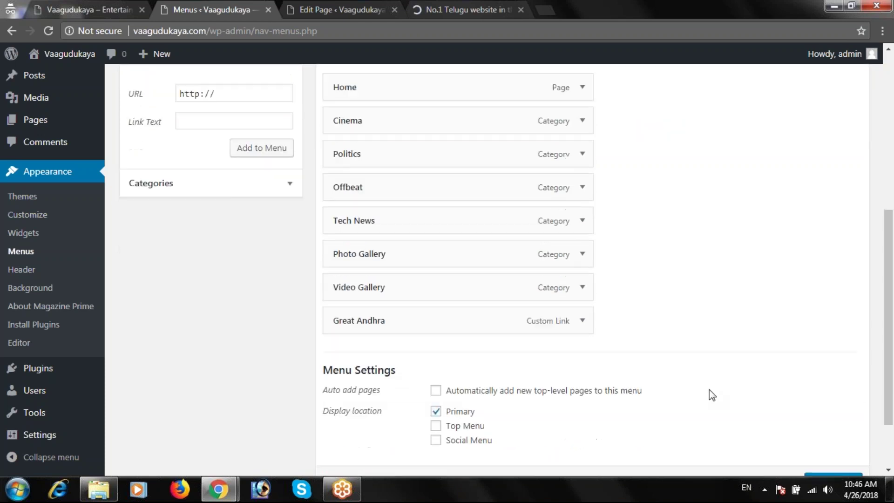
left_click(831, 405)
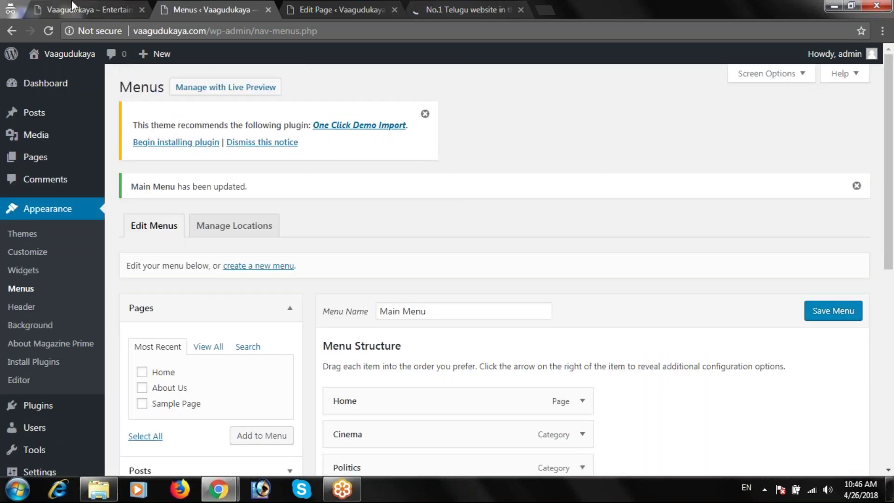
left_click(72, 6)
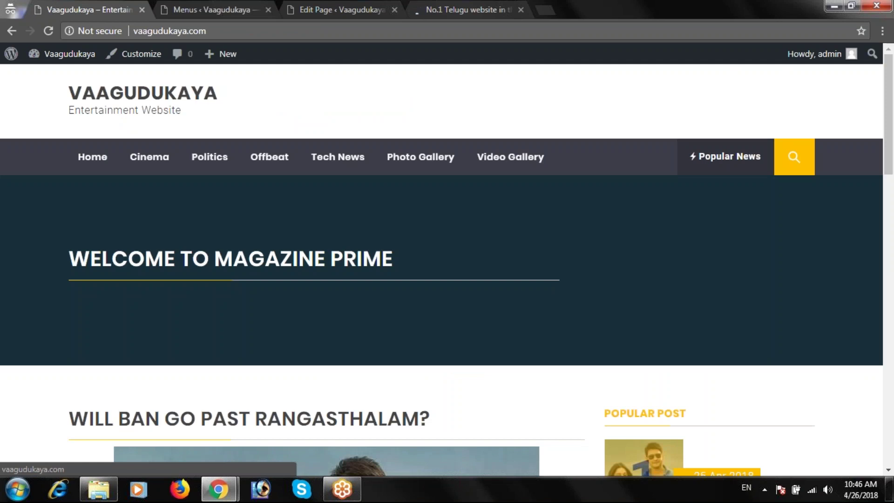
Reload the homepage and test the Great Andhra nav link, closing an advert and returning home.
key("F5")
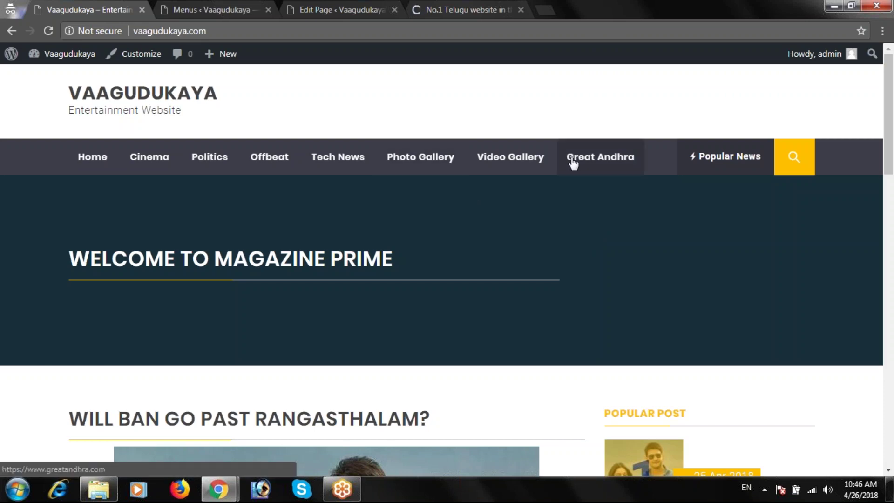
left_click(604, 161)
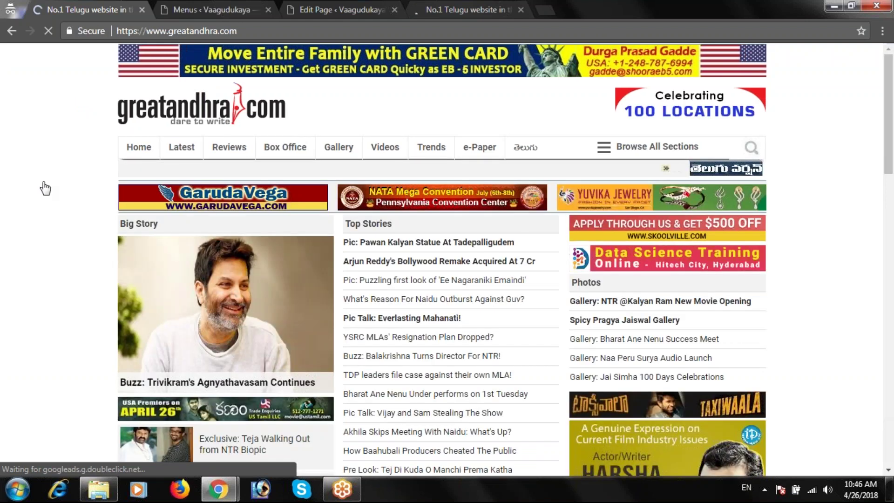
left_click(113, 82)
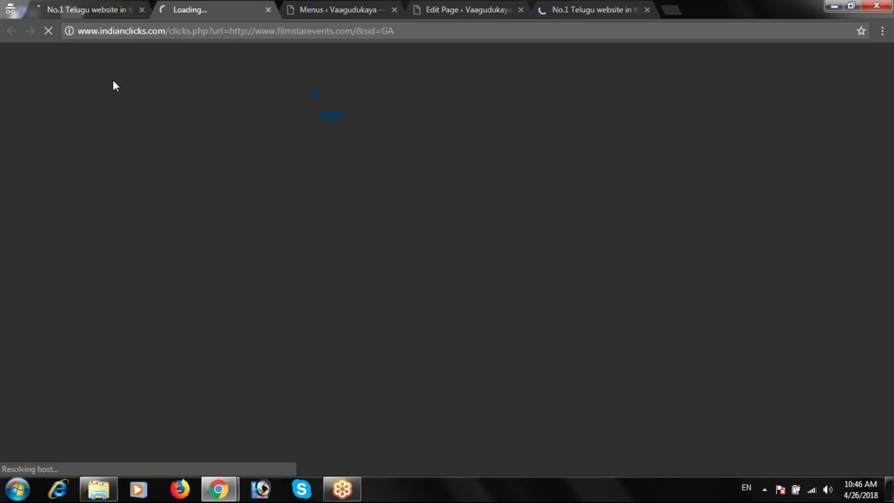
left_click(268, 10)
key("alt+Left")
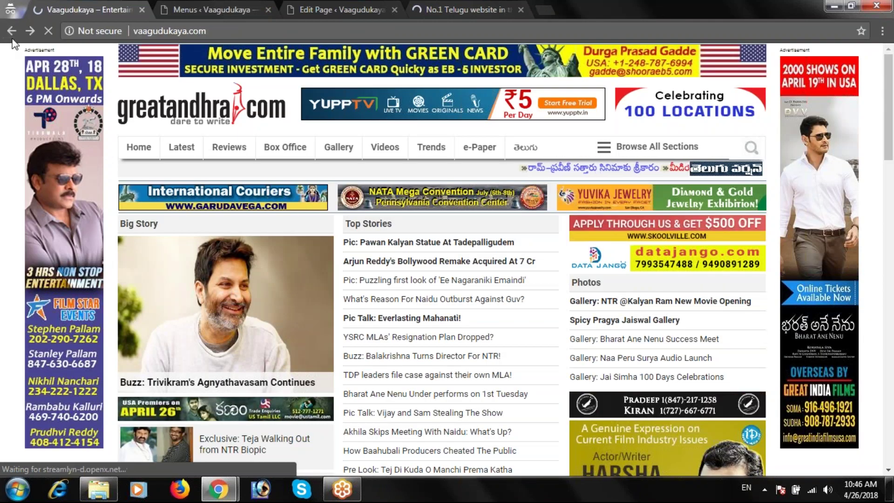
left_click(600, 156)
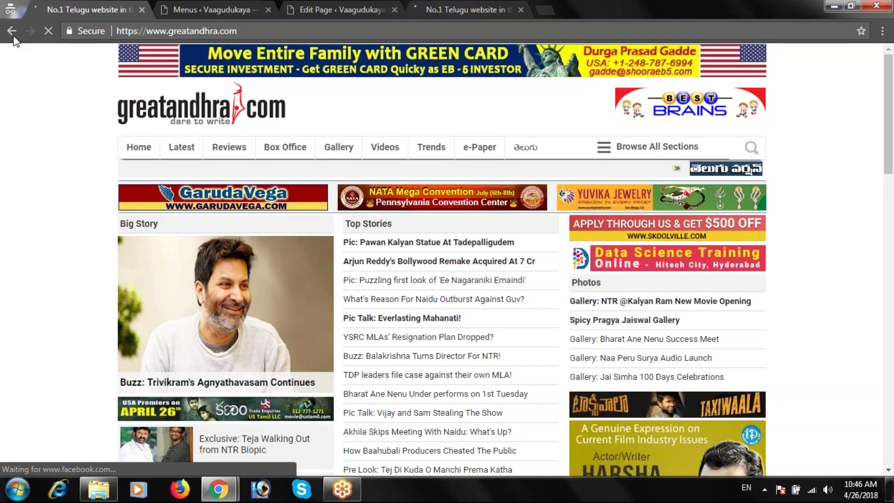
left_click(12, 32)
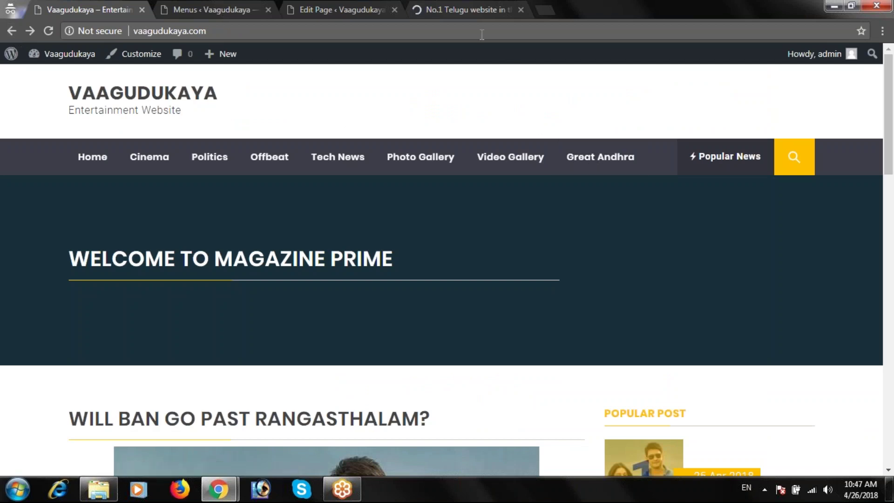
Expand the Great Andhra menu item, remove it, and save Main Menu ending at Video Gallery.
left_click(233, 8)
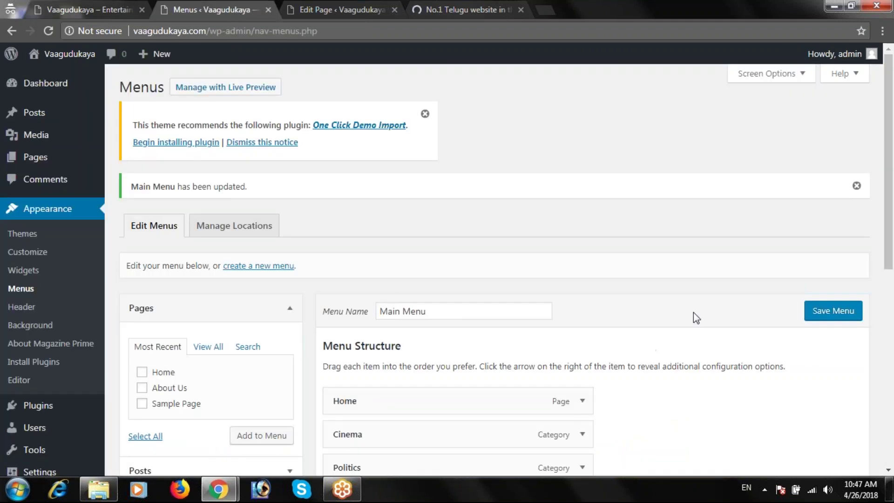
scroll(693, 312, "down", 3)
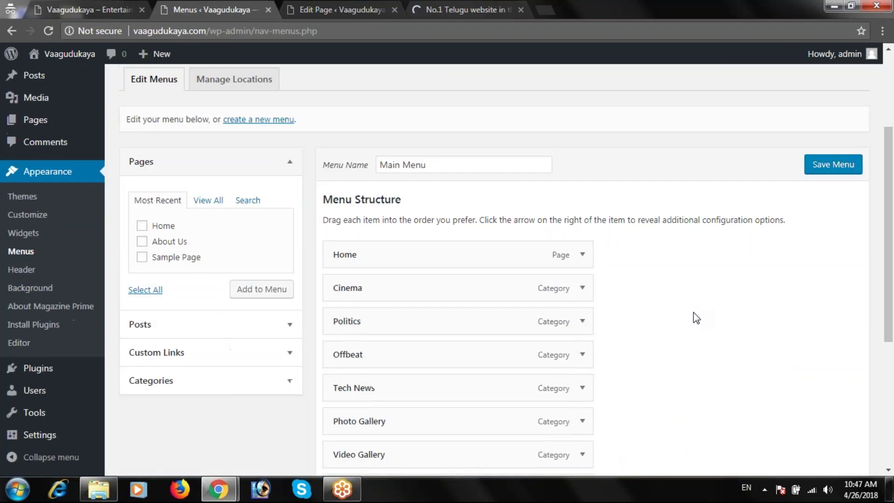
left_click(221, 352)
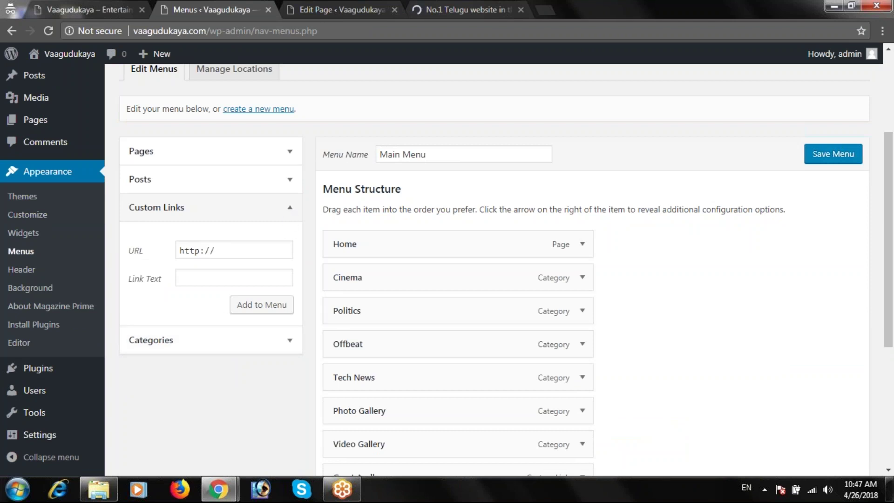
scroll(582, 410, "down", 2)
left_click(581, 372)
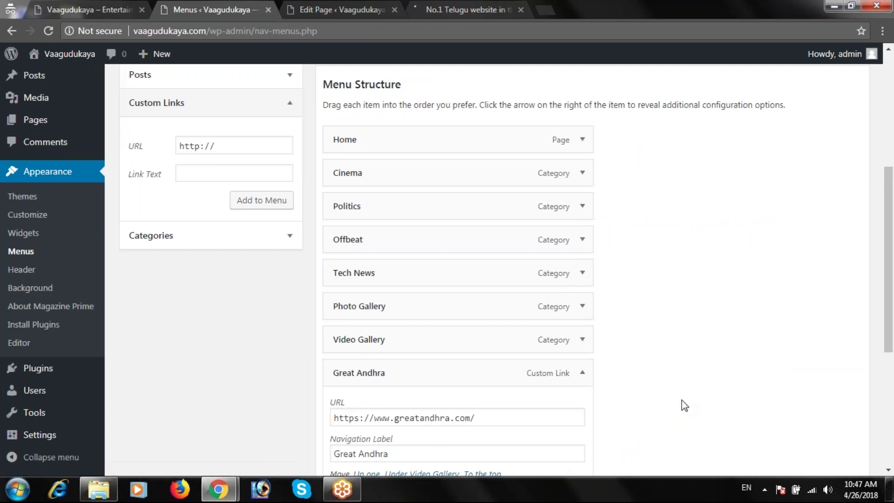
scroll(684, 405, "down", 2)
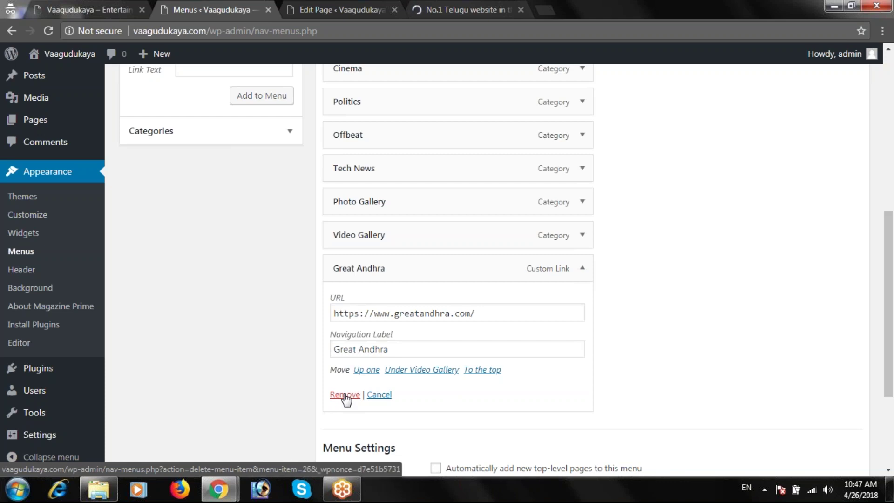
left_click(345, 395)
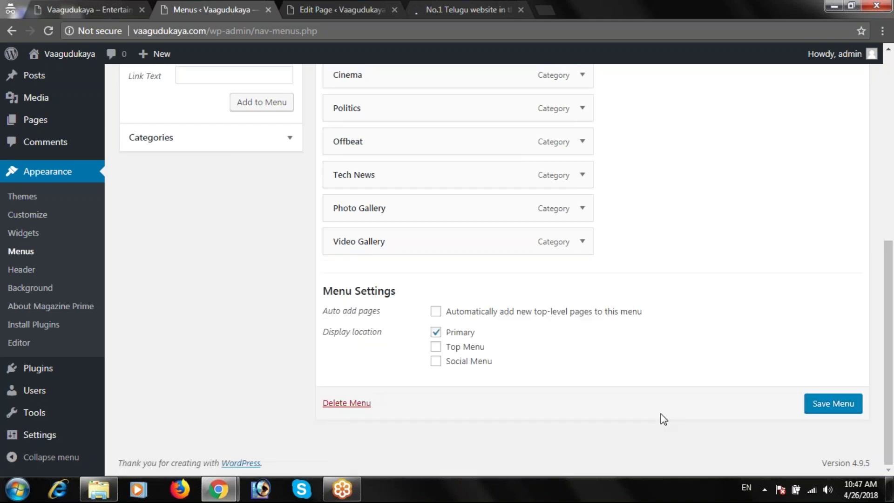
left_click(833, 403)
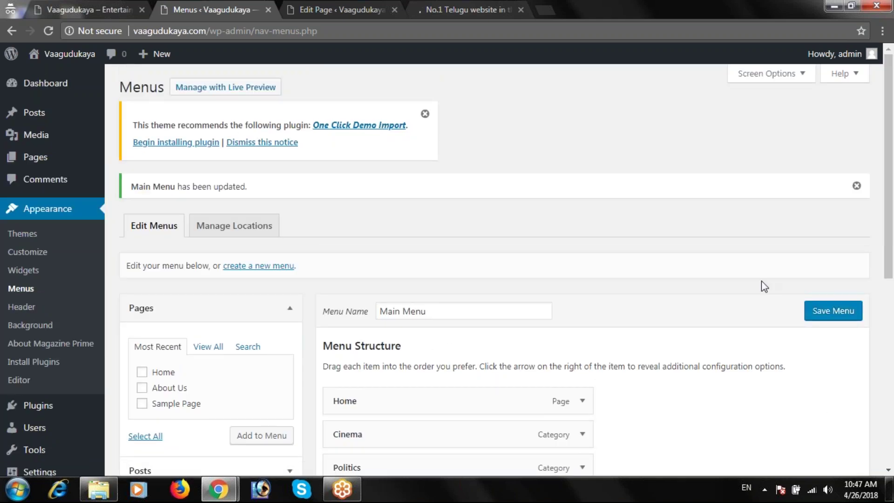
scroll(761, 282, "down", 3)
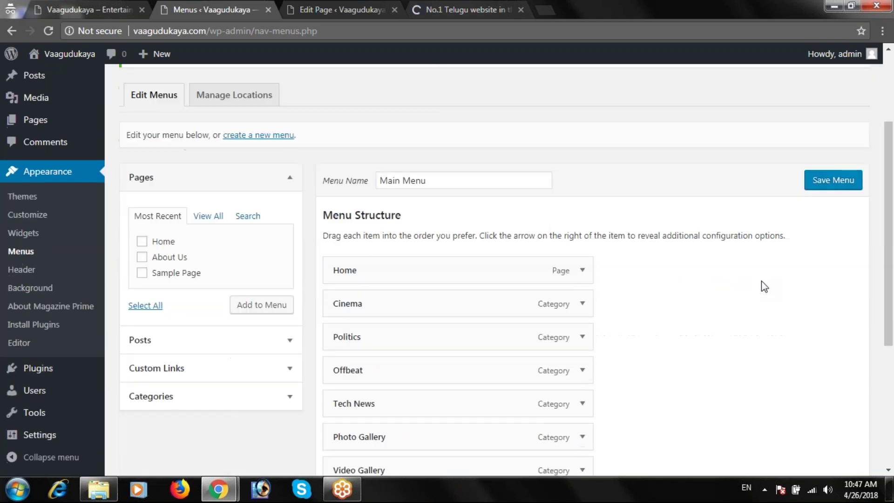
left_click(288, 181)
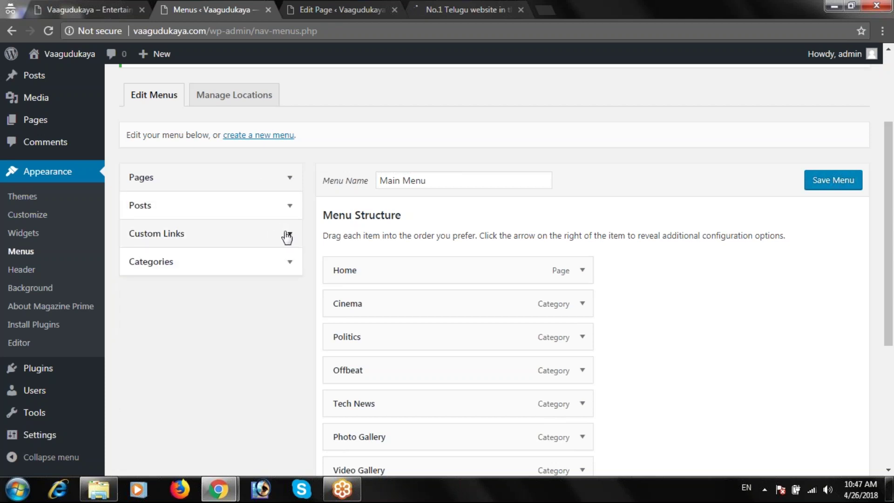
left_click(288, 206)
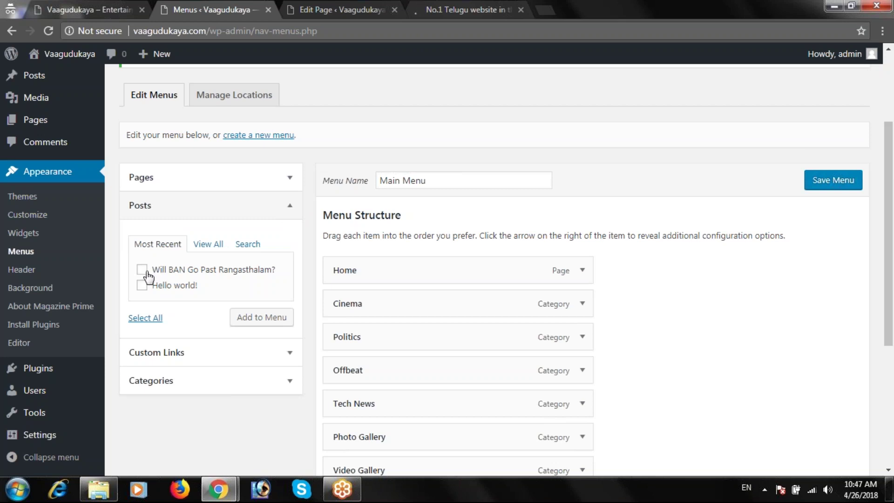
left_click(289, 205)
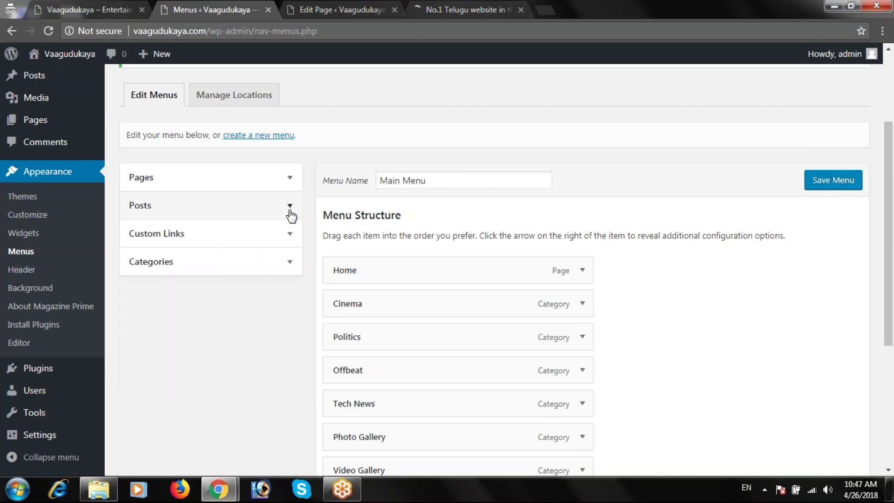
left_click(290, 263)
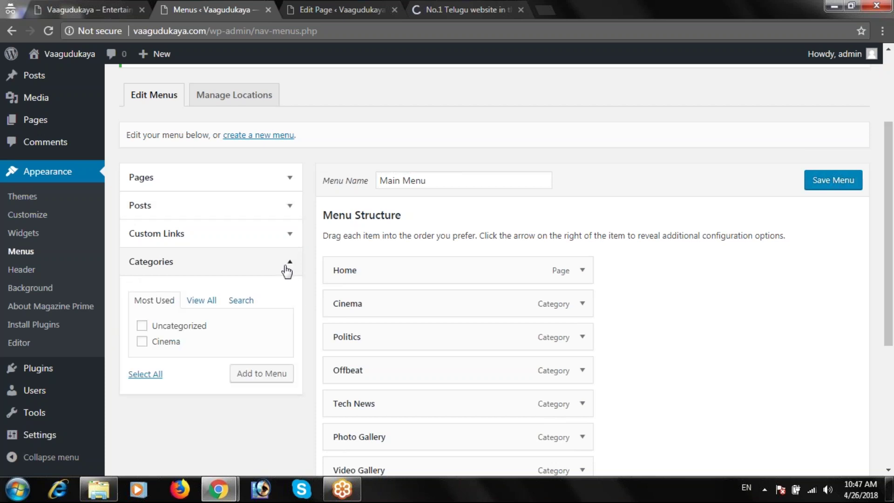
left_click(287, 268)
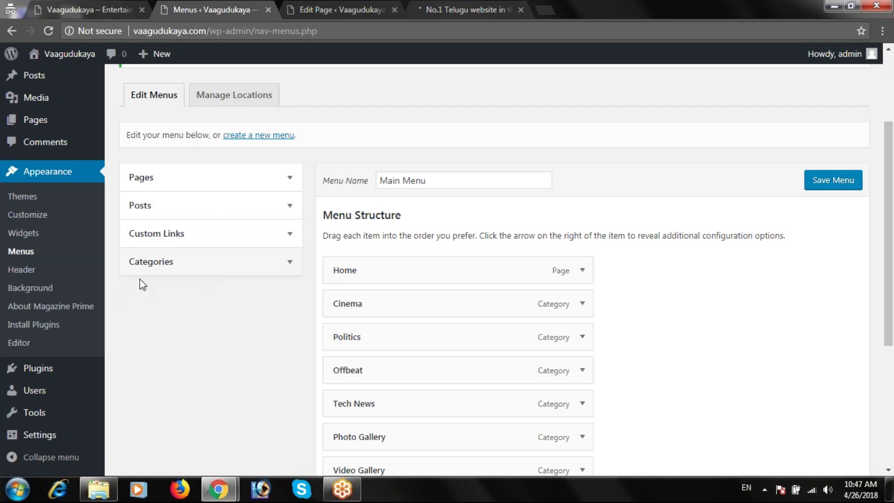
left_click_drag(442, 303, 361, 336)
left_click(361, 336)
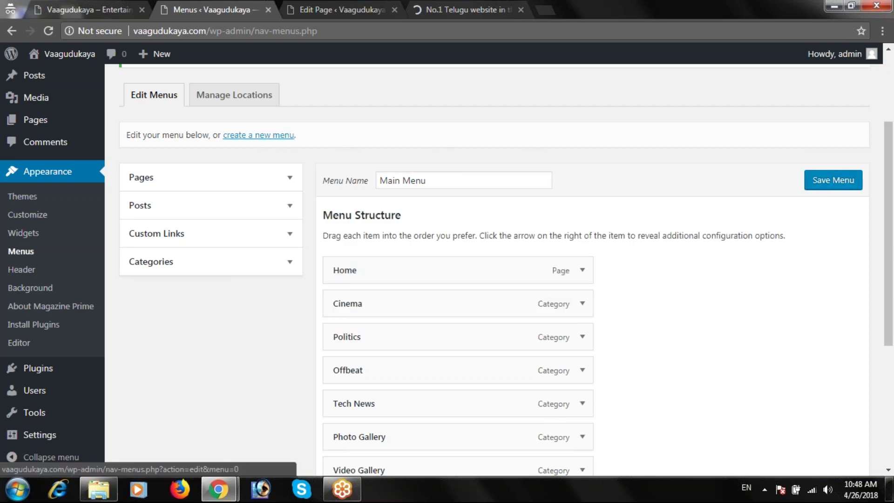
Create a new empty menu named 'Main Menu1' alongside the existing Main Menu.
left_click(271, 138)
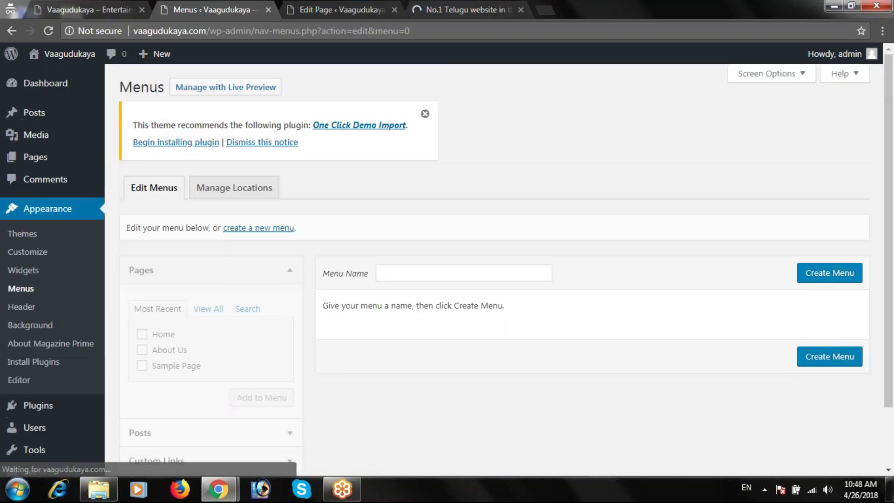
left_click(463, 279)
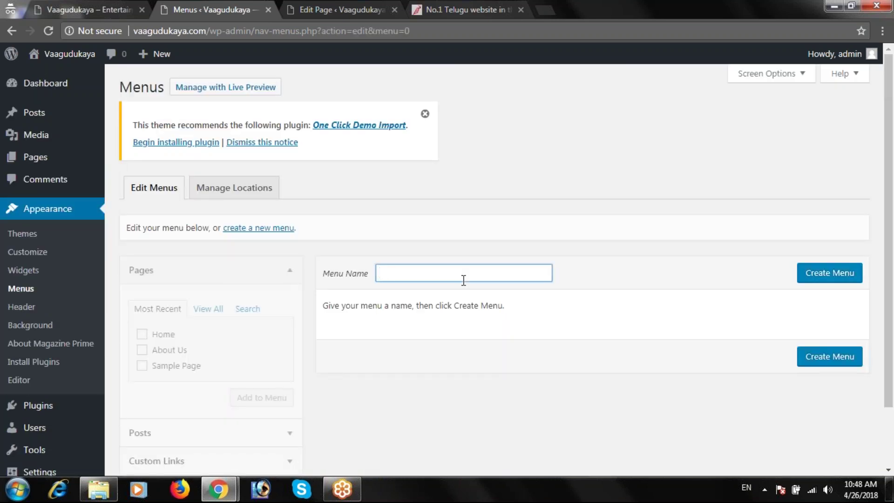
type("Main Menu1")
left_click(809, 273)
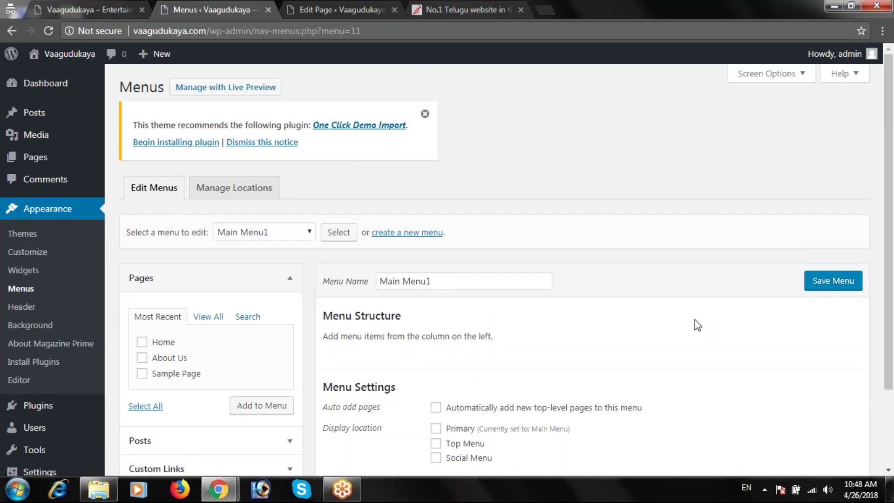
scroll(695, 319, "down", 3)
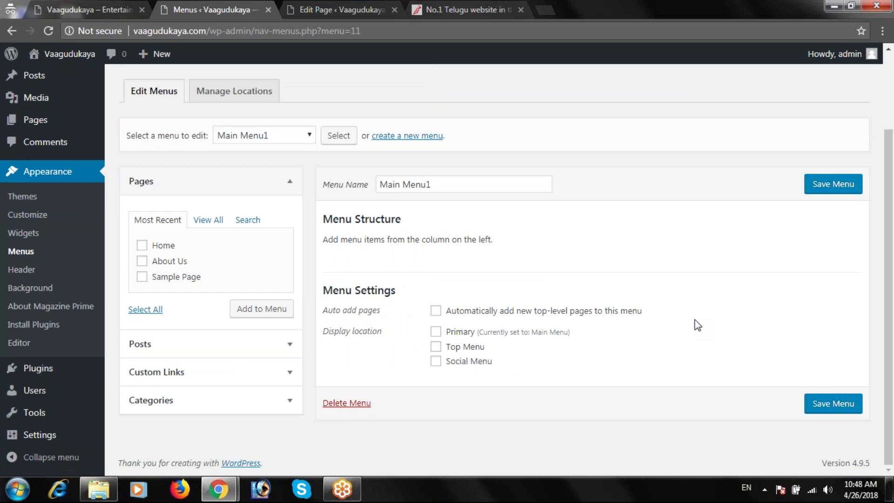
scroll(694, 320, "up", 3)
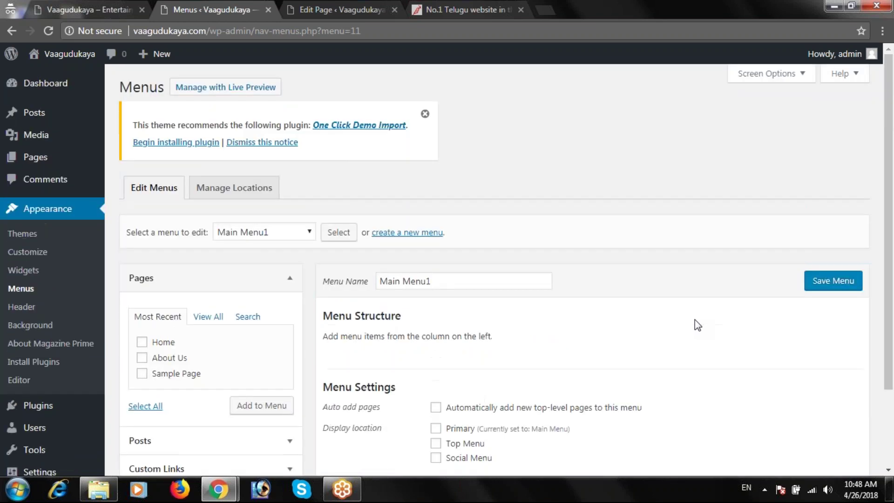
scroll(697, 324, "down", 2)
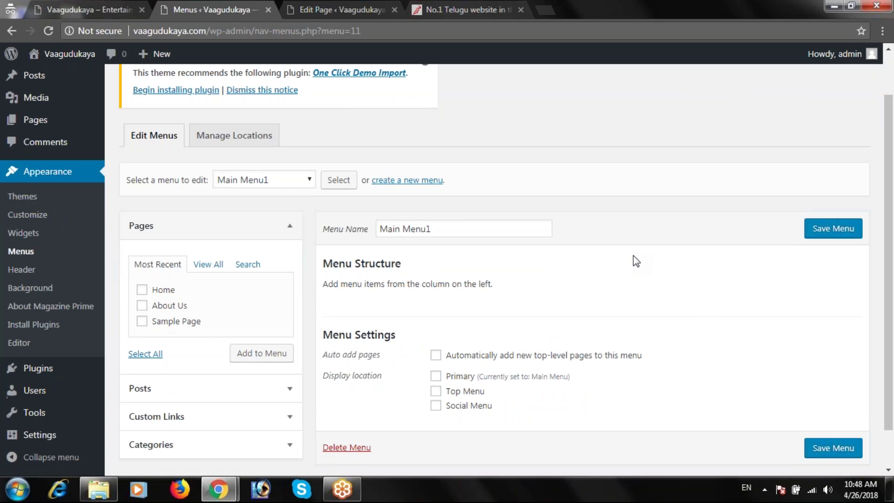
Load thehindu.com in the fourth tab to browse its menu, then return to the Menus page.
left_click(461, 3)
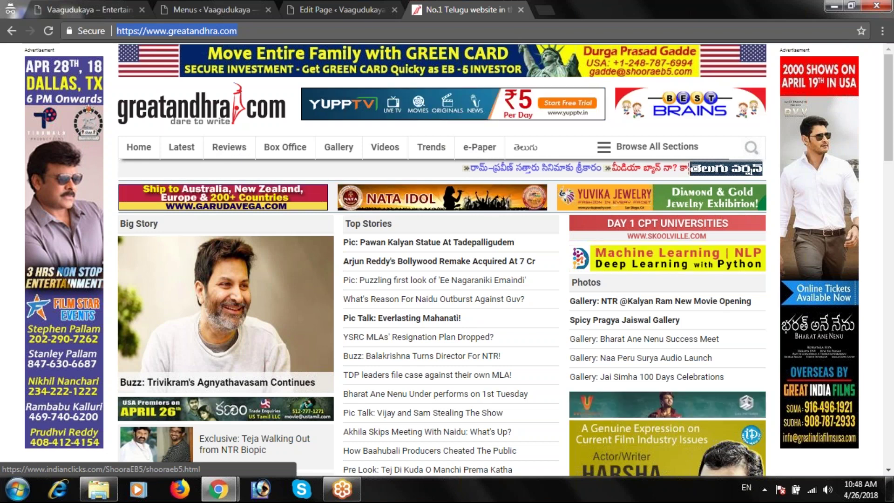
type("the\\")
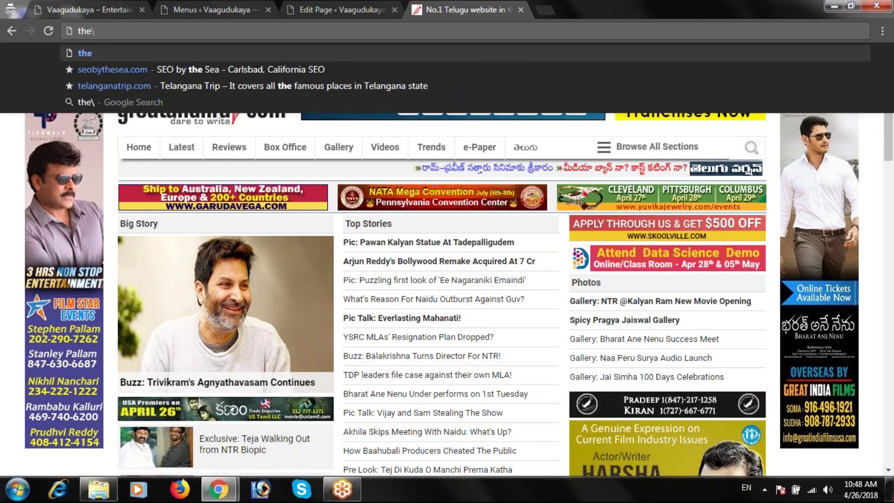
key("BackSpace")
type("h")
key("Return")
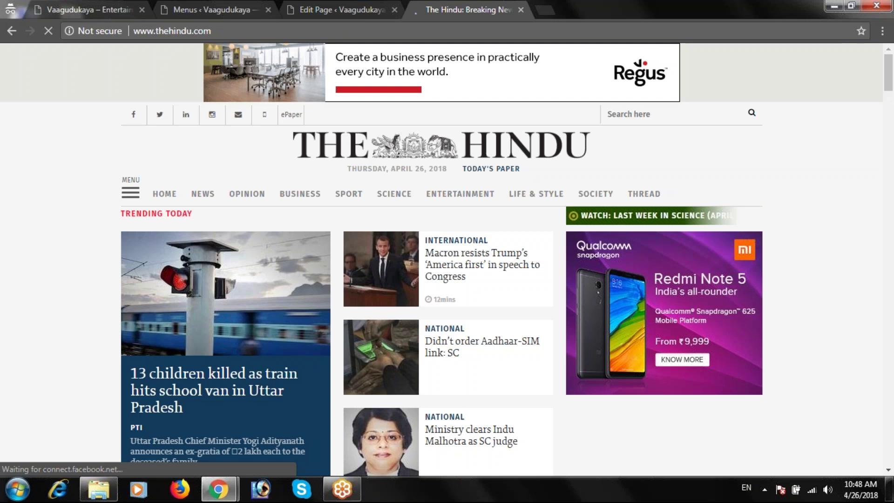
mouse_move(262, 199)
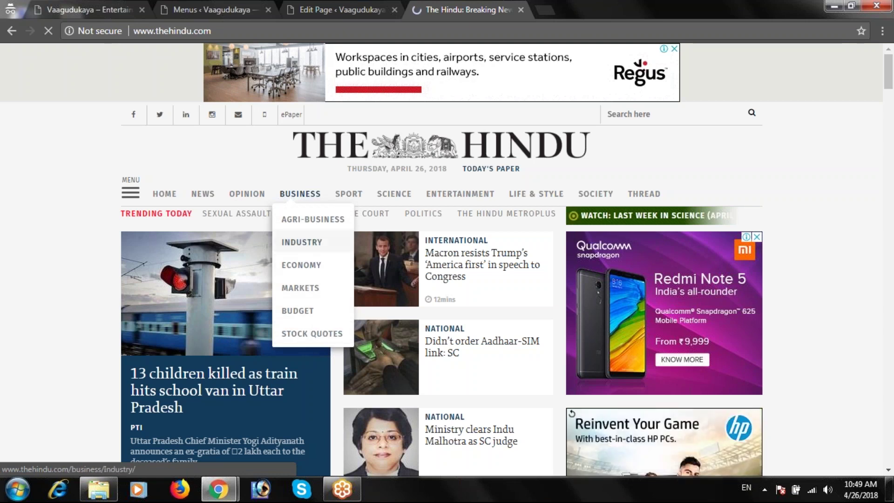
left_click(196, 1)
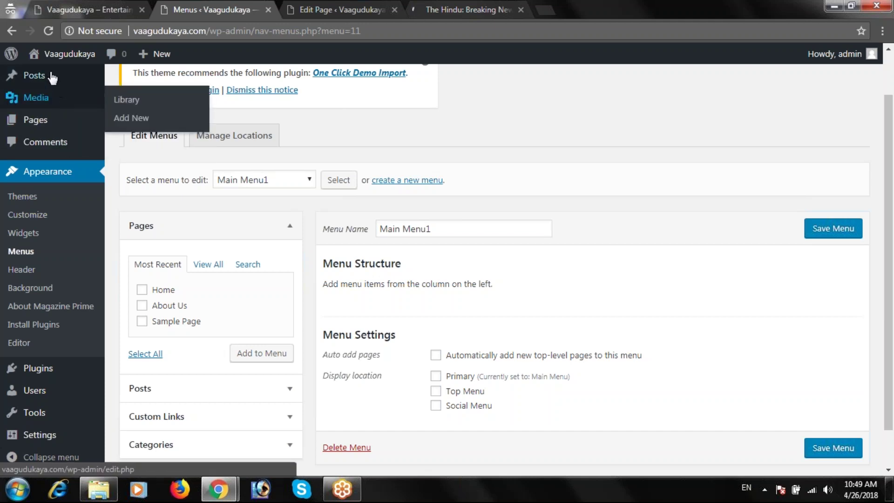
Start a new category named Tollywood with slug tollywood, replacing the initial Telugu Cinema entries.
mouse_move(51, 79)
left_click(134, 114)
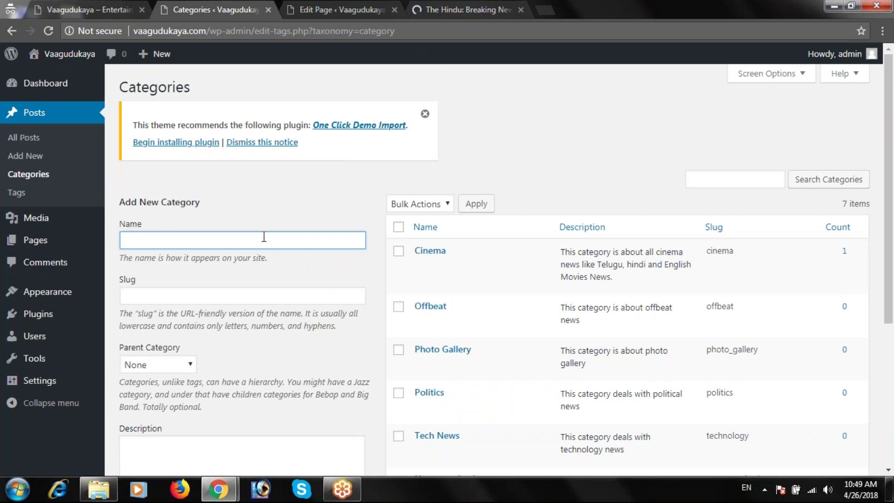
type("Telugu Cinema")
left_click(194, 291)
type("telugu cinema")
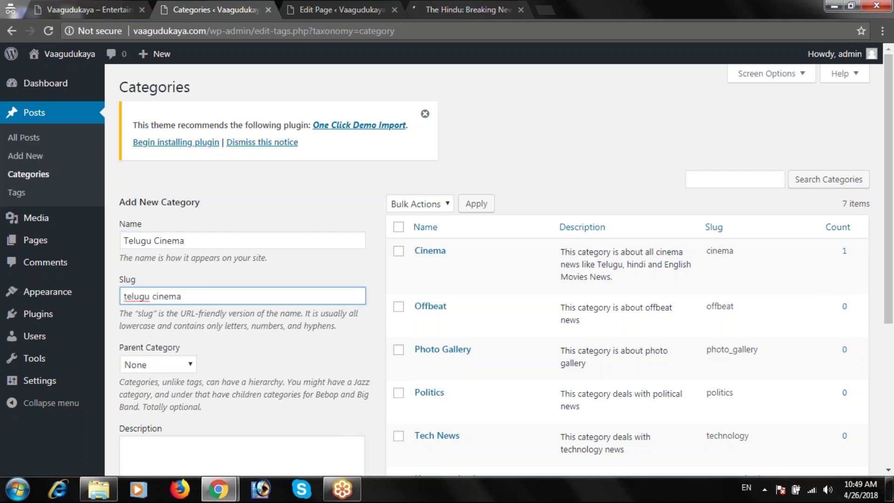
left_click(184, 240)
key("BackSpace")
key("BackSpace")
key("BackSpace")
key("BackSpace")
key("BackSpace")
key("BackSpace")
key("BackSpace")
key("BackSpace")
key("BackSpace")
key("BackSpace")
key("BackSpace")
key("BackSpace")
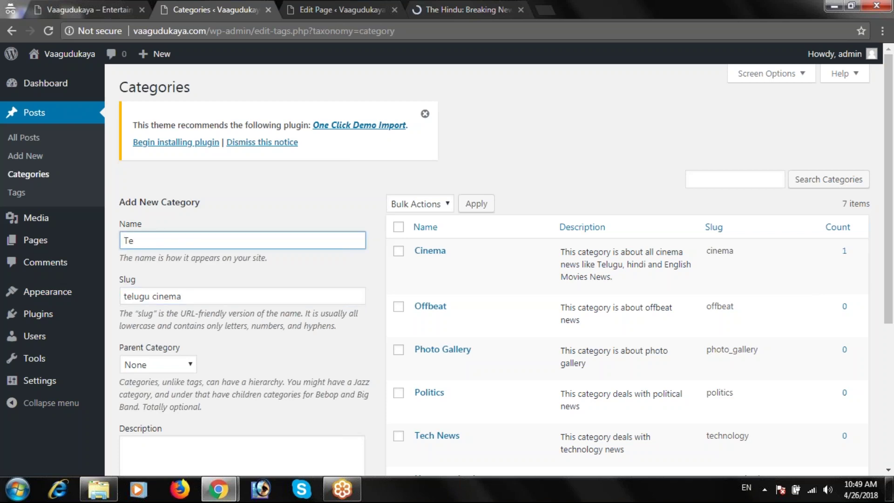
type("Tool")
type("ywood")
left_click(198, 298)
key("BackSpace")
key("BackSpace")
key("BackSpace")
key("BackSpace")
key("BackSpace")
key("BackSpace")
key("BackSpace")
key("BackSpace")
key("BackSpace")
key("BackSpace")
key("BackSpace")
key("BackSpace")
type("tollywood")
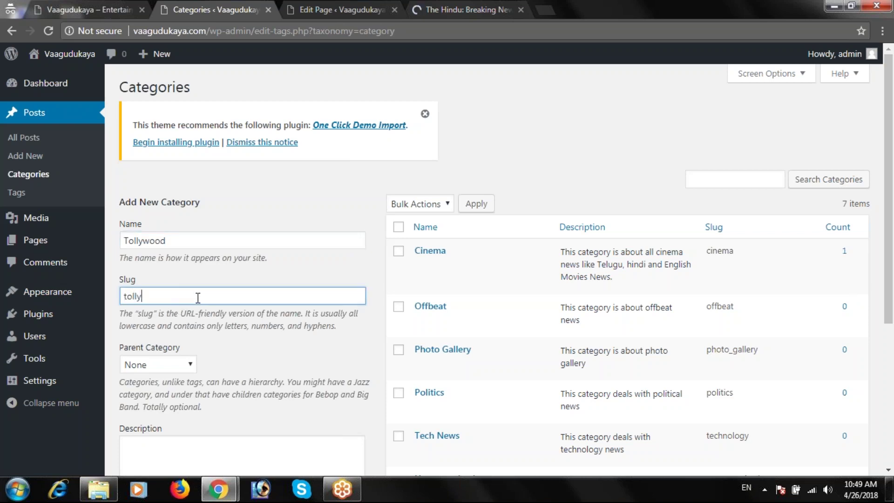
Set Tollywood's parent to Cinema and describe it as exclusively about tollywood news.
left_click(190, 368)
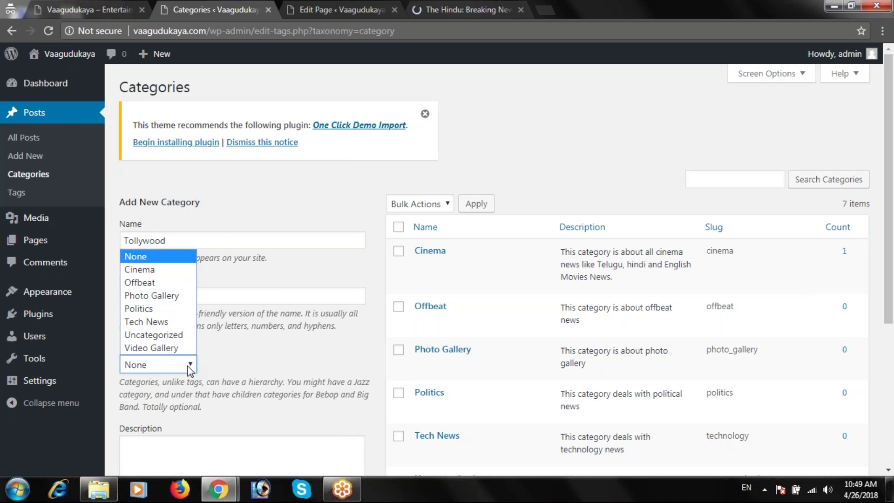
left_click(154, 268)
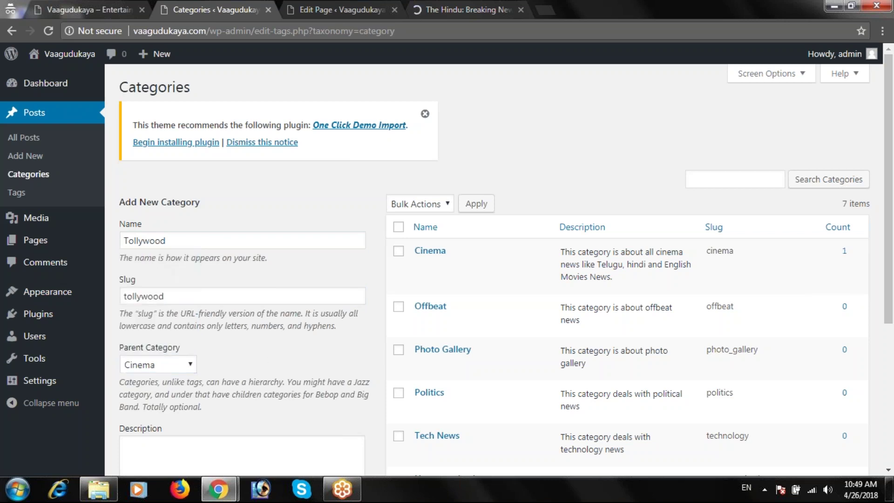
scroll(505, 264, "down", 2)
left_click(140, 344)
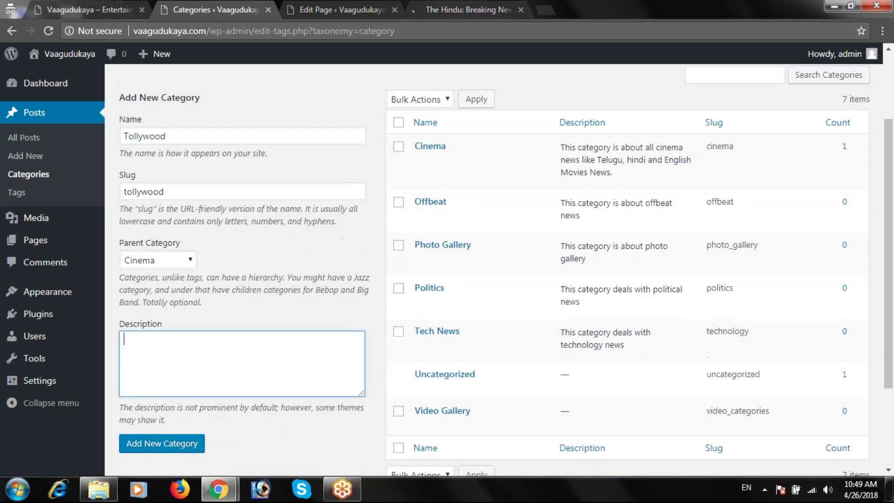
type("This sub is ex")
key("BackSpace")
key("BackSpace")
type("is exclusively about")
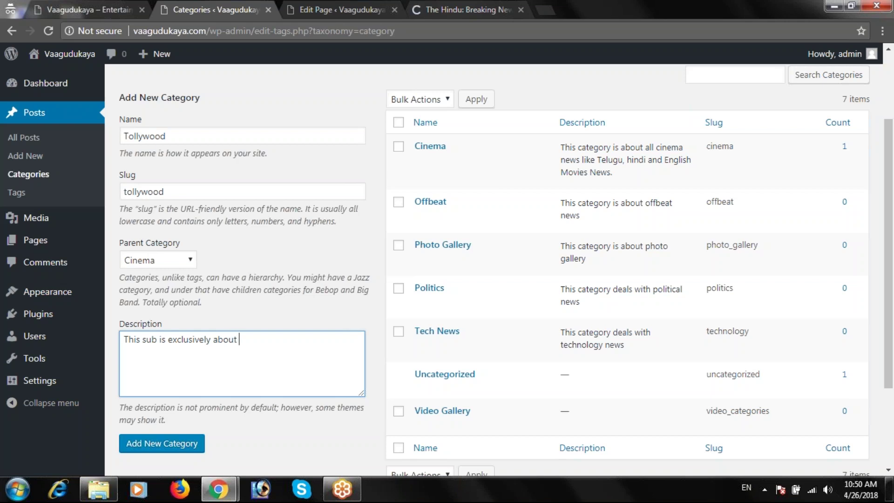
type(" tollywood news")
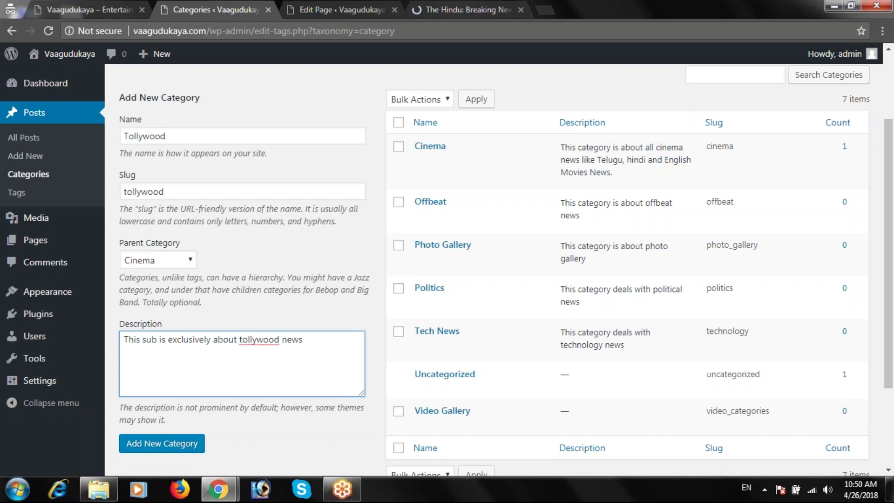
Add Tollywood, then create Kollywood described as being about tamil cinema news.
left_click(167, 445)
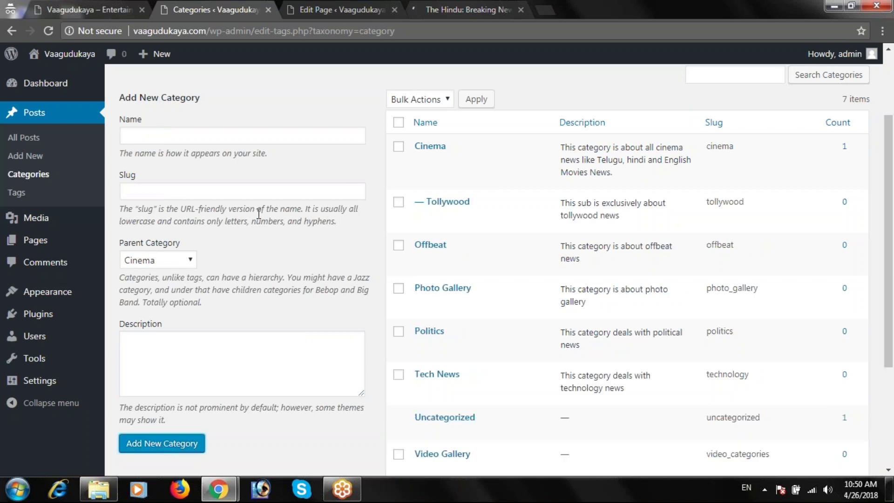
left_click(288, 134)
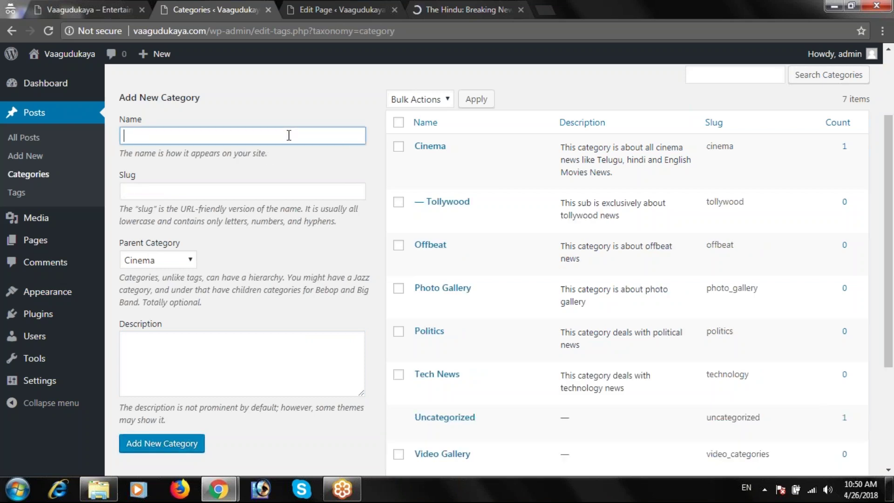
type("Kollywood")
left_click(242, 191)
type("kollywod")
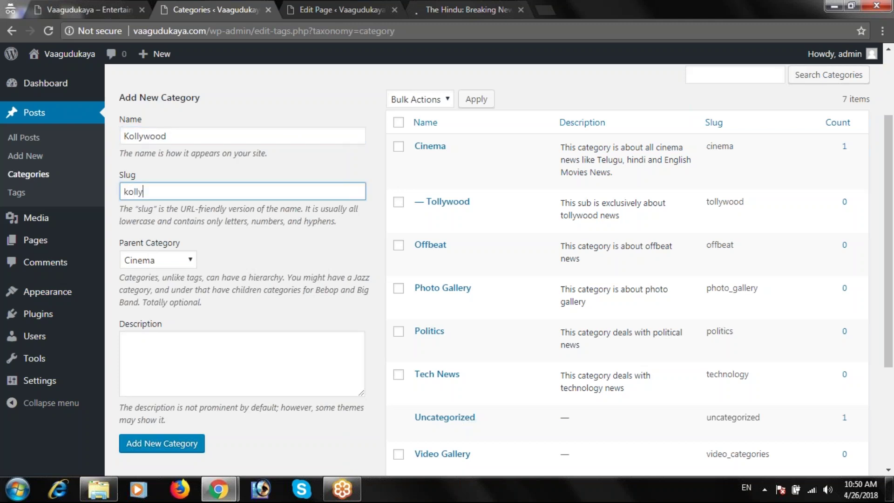
type("od")
left_click(175, 374)
type("This cate")
type("gory is")
type(" about")
type("ko")
key("BackSpace")
key("BackSpace")
type("tamil ")
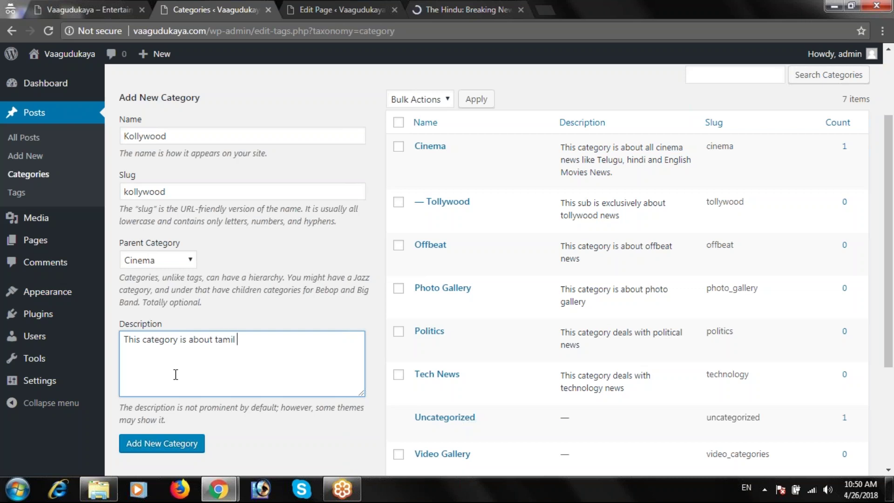
type("cinema news")
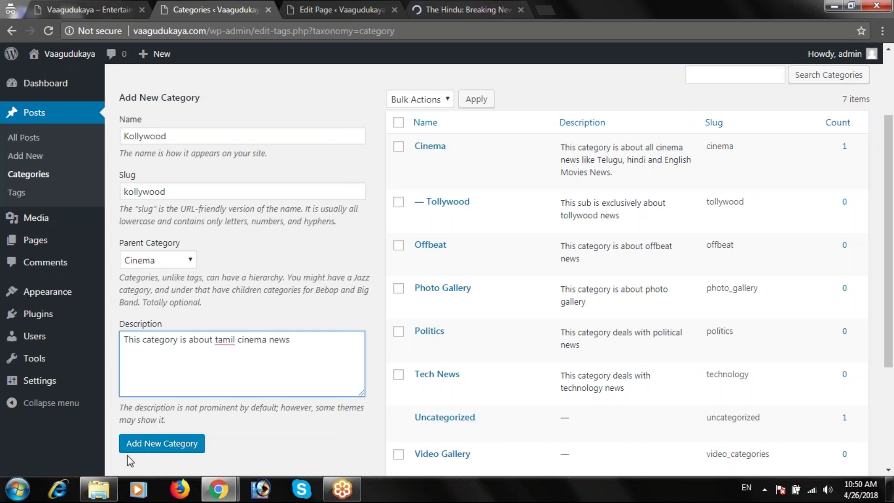
left_click(153, 443)
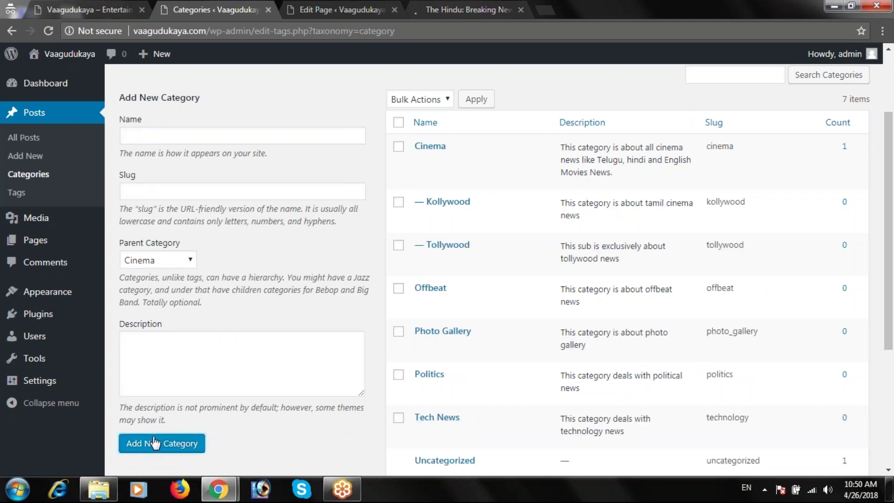
Create Bollywood (slug bollywood) described as being about hindi movies news.
left_click(255, 136)
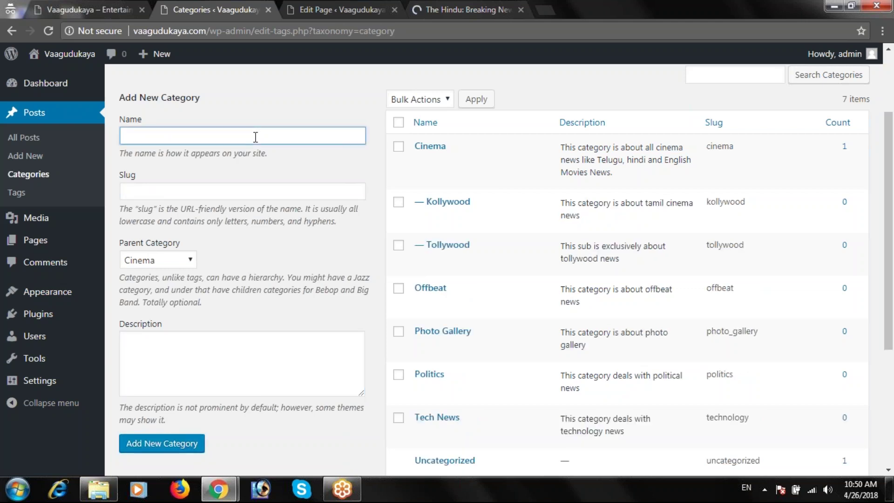
type("Bollywood")
left_click(238, 187)
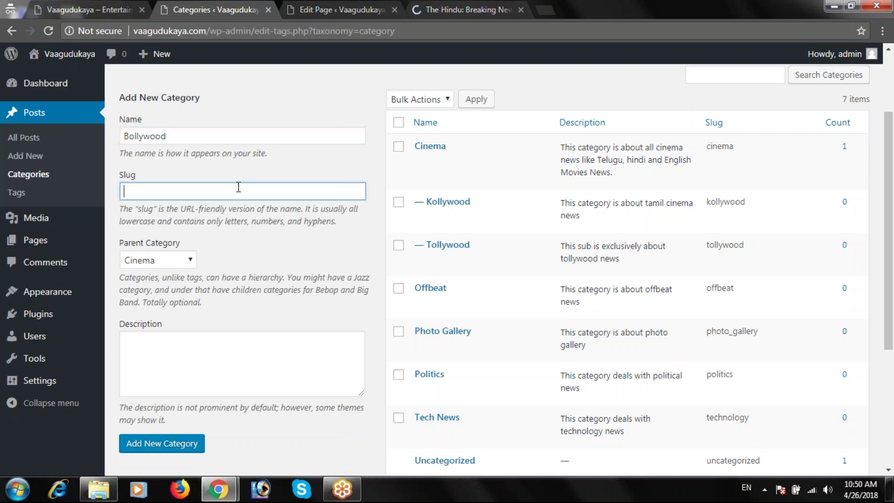
type("bollywood")
left_click(125, 339)
type("This category is about bollywood")
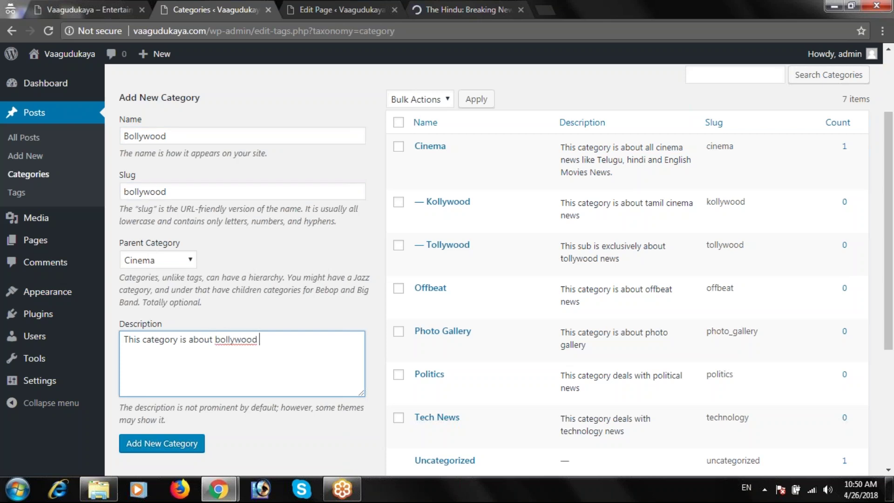
key("BackSpace")
key("BackSpace")
key("BackSpace")
key("BackSpace")
key("BackSpace")
key("BackSpace")
key("BackSpace")
key("BackSpace")
key("BackSpace")
type("indi movies news")
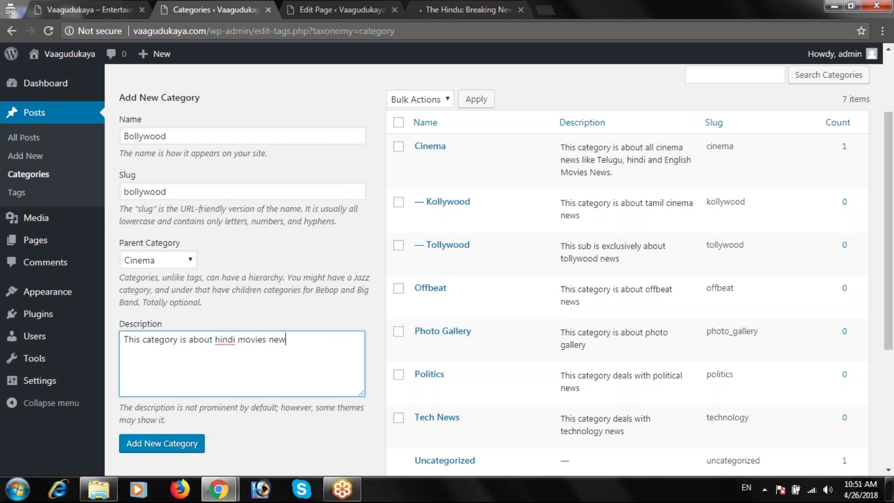
left_click(173, 439)
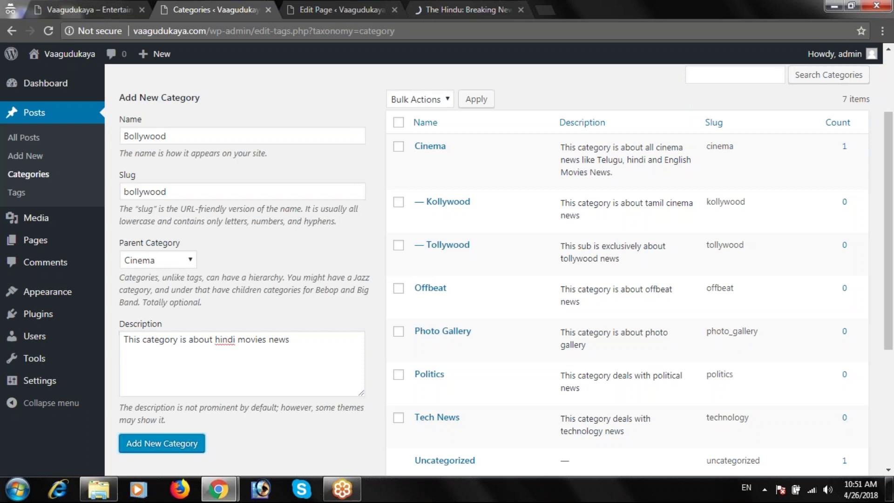
Create Sandalwood (slug sandalwood) described as being about kannada movies news.
left_click(286, 130)
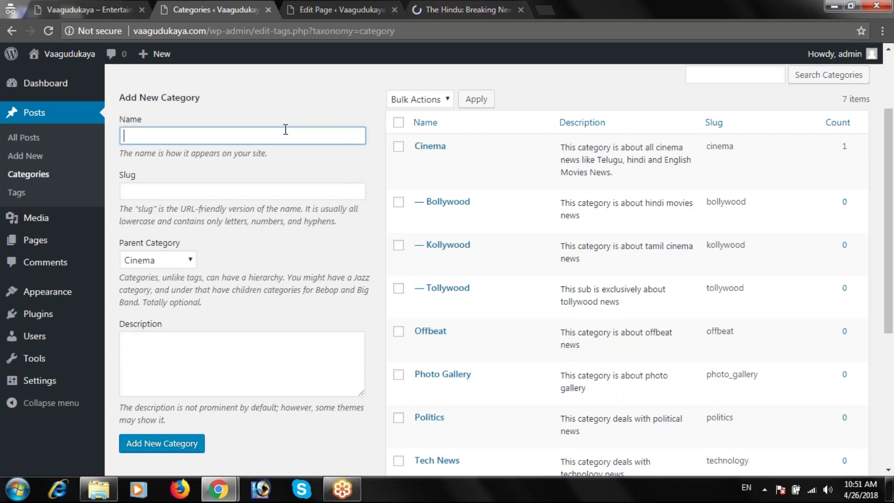
type("Sandalwood")
left_click(260, 198)
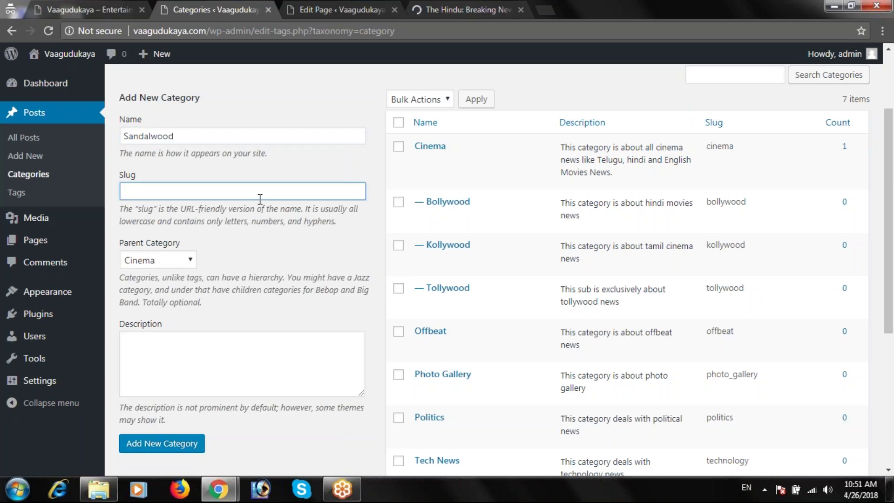
key("BackSpace")
type("sandalwood")
left_click(219, 340)
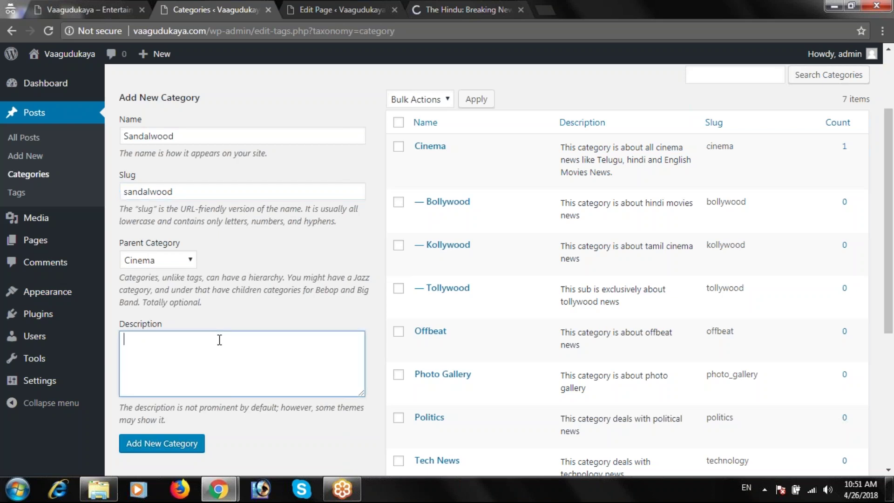
type("This category is ab")
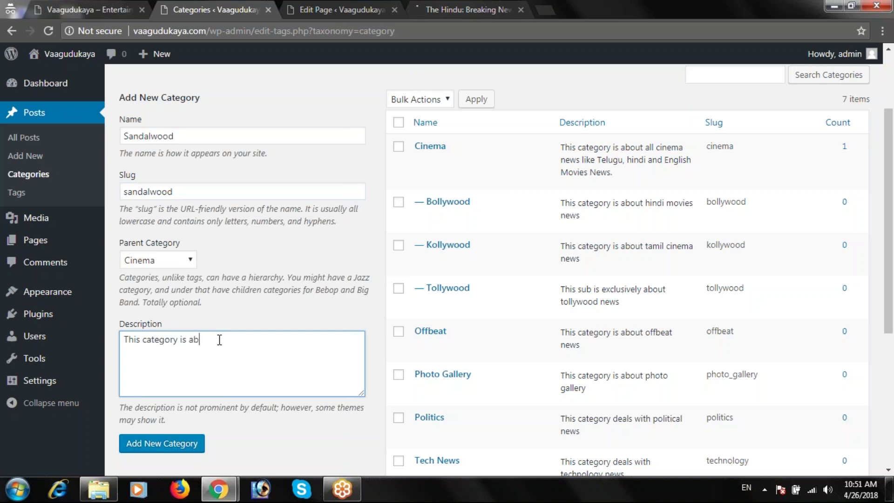
type("out kannada movies ne")
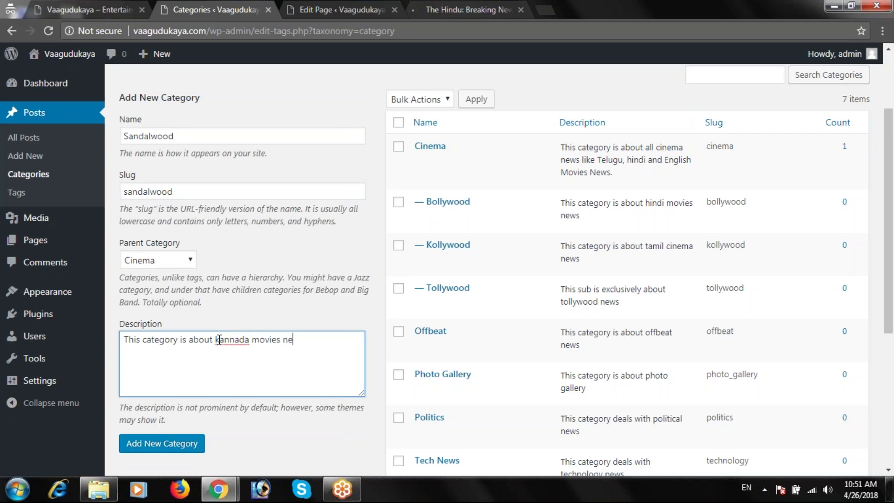
type("ws")
left_click(186, 442)
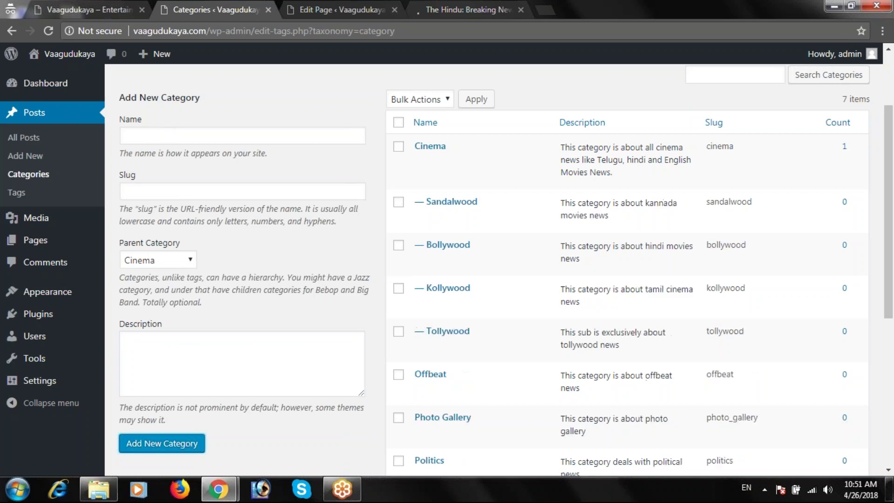
Create Mollywood (slug mollywood) described as being about malayalam movies news.
left_click(295, 129)
type("Mollywwd")
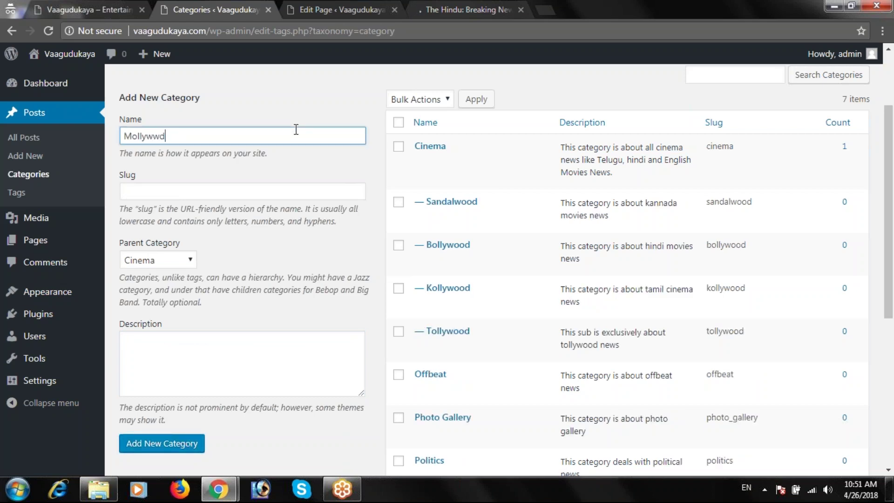
key("BackSpace")
key("BackSpace")
type("ood")
left_click(242, 191)
type("mollywood")
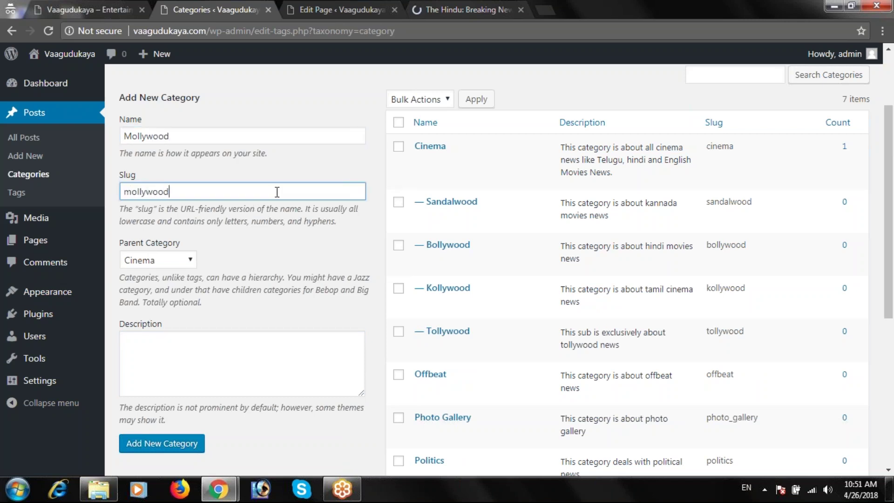
left_click(250, 345)
type("This c")
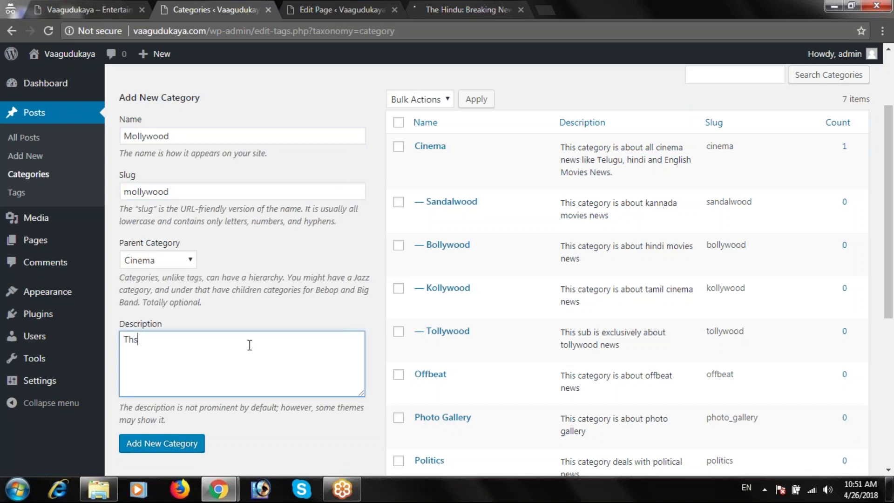
type("ategory is about")
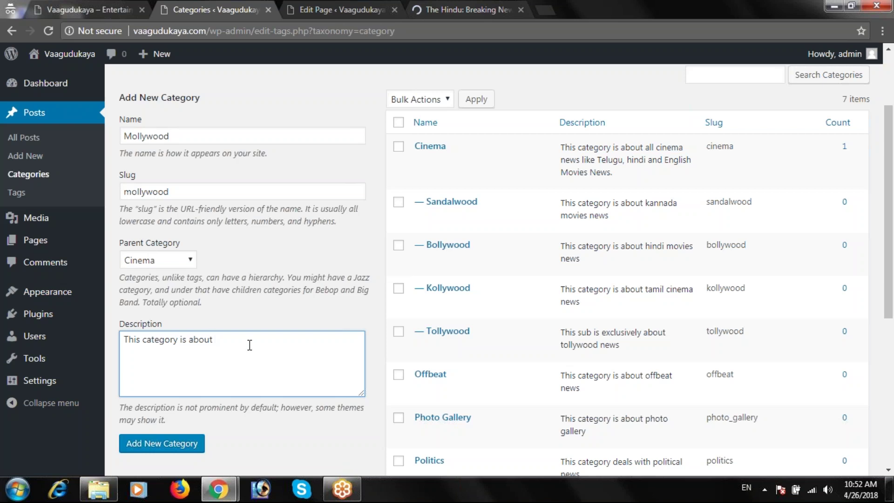
type("malayalam movies news")
left_click(162, 442)
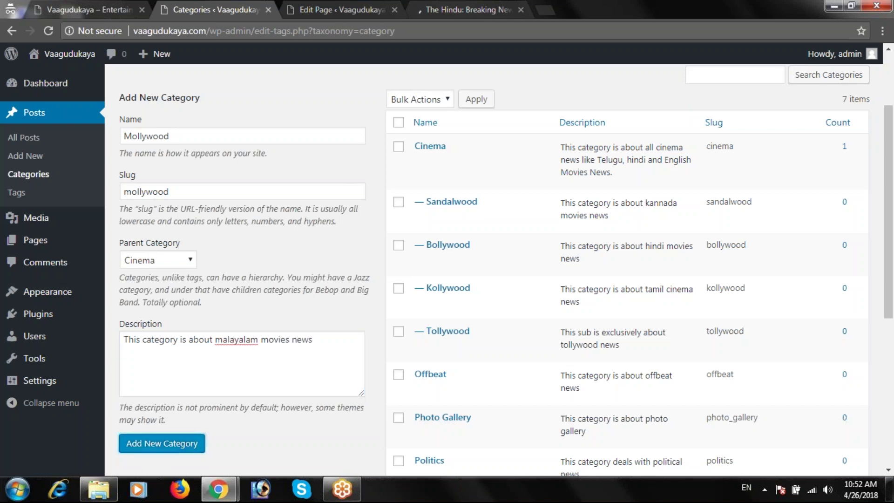
Create Hollywood (slug hollywood) described as being about hollywood movies news.
left_click(241, 135)
type("Hool")
key("BackSpace")
key("BackSpace")
type("llywood")
left_click(213, 197)
type("hollywood")
left_click(125, 338)
type("This categ")
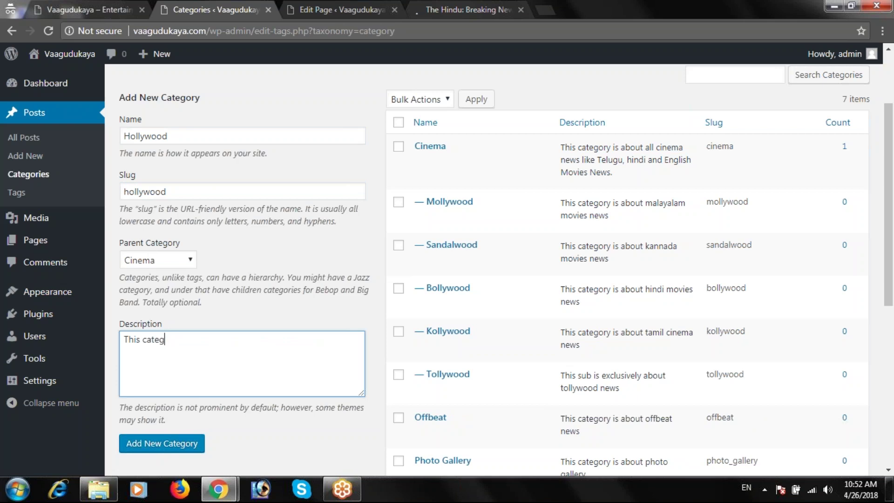
type("ory is about hollywood")
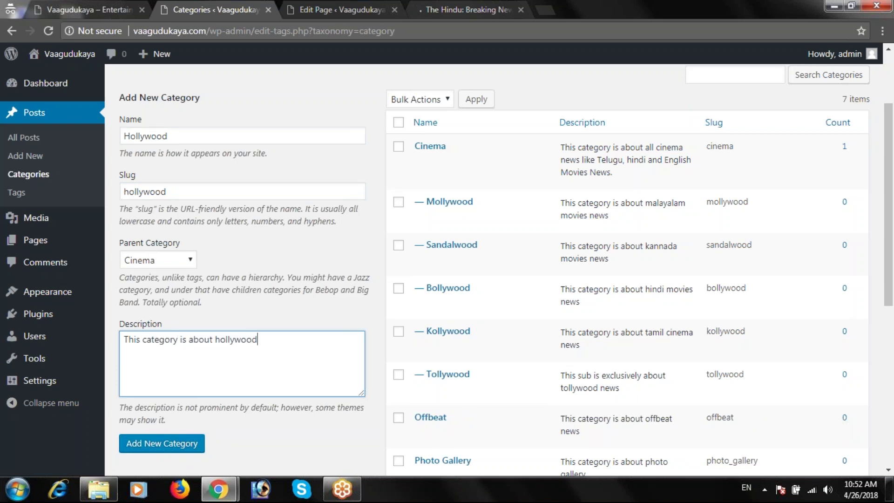
type(" movies news")
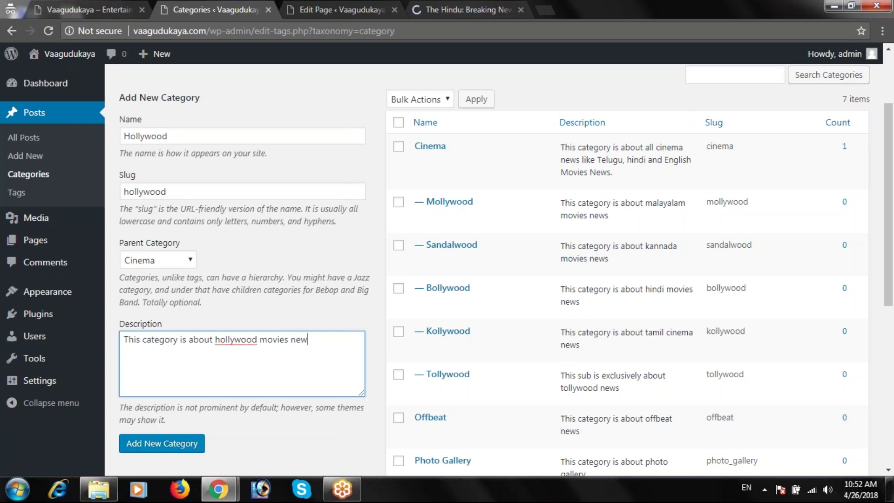
left_click(192, 442)
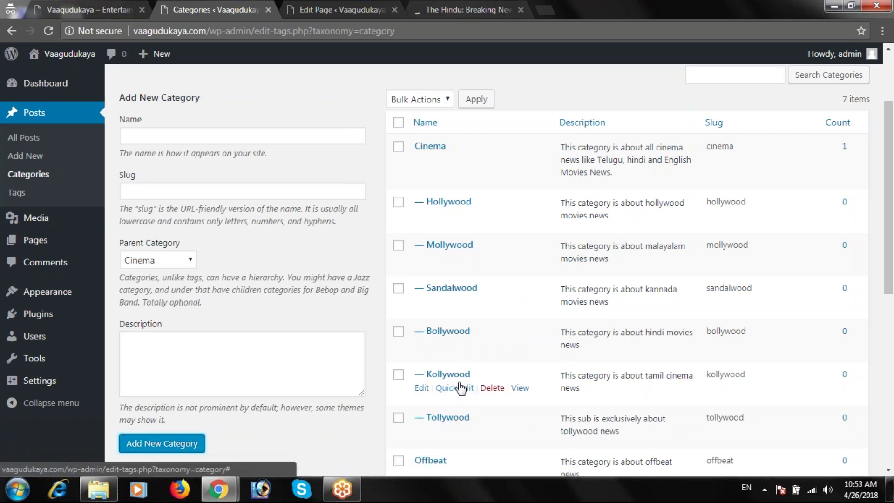
Go to the Appearance > Menus page.
left_click(356, 5)
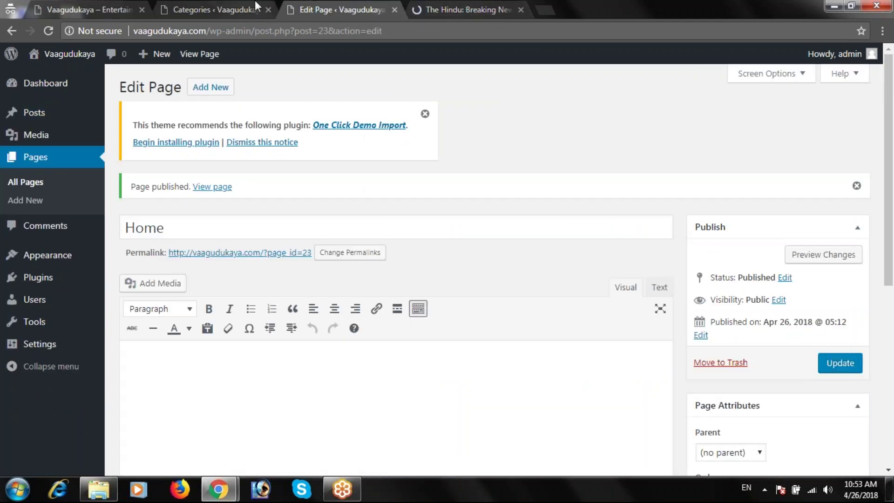
left_click(245, 7)
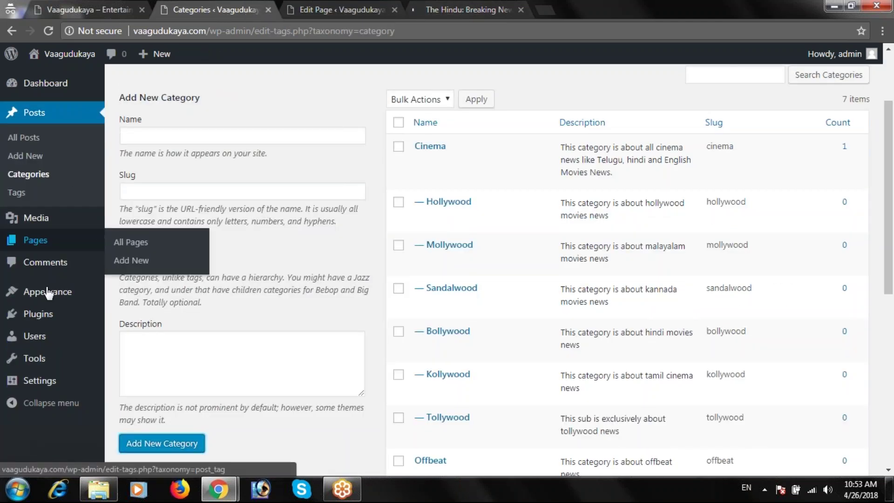
mouse_move(54, 296)
left_click(136, 341)
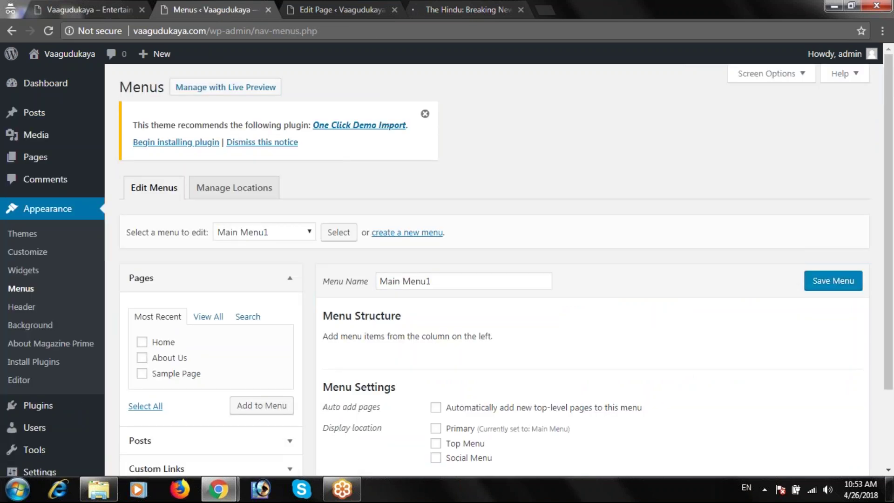
Select Main Menu (Primary) for editing.
scroll(671, 340, "down", 2)
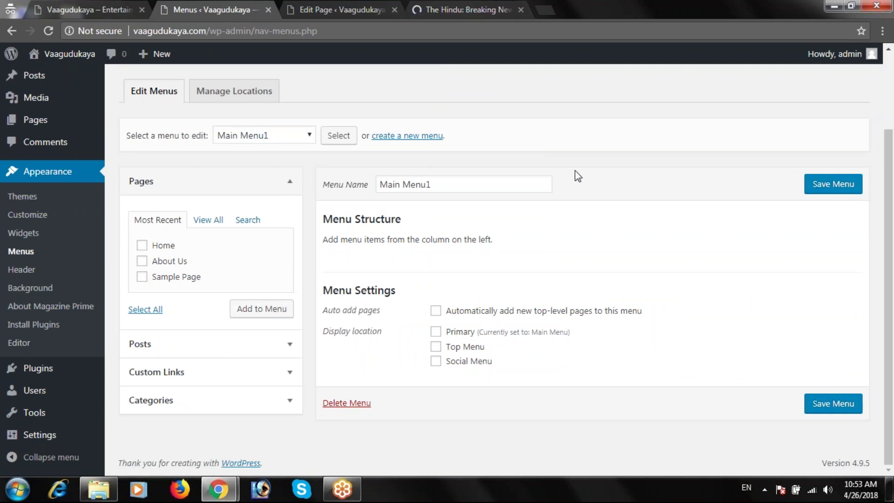
scroll(577, 176, "up", 1)
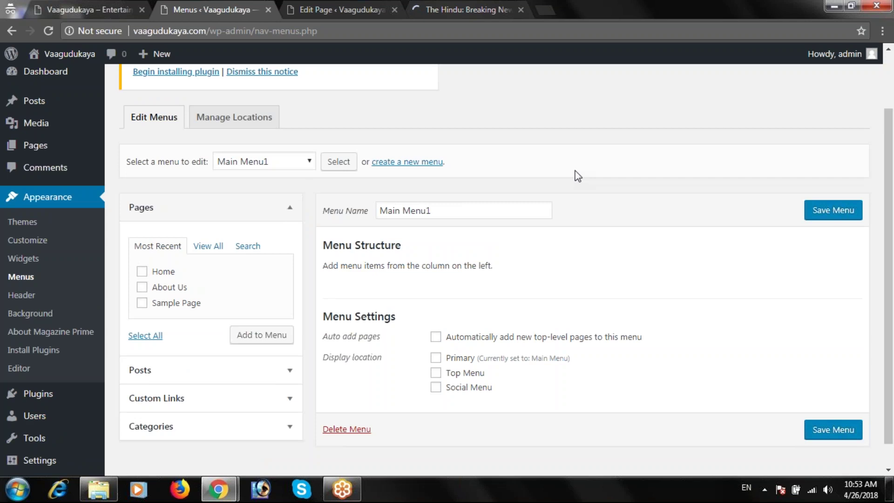
scroll(578, 176, "up", 3)
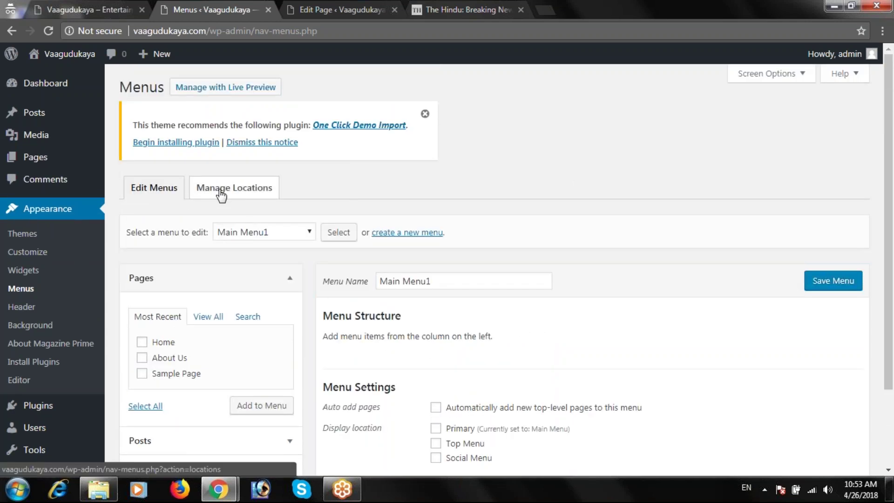
left_click(288, 232)
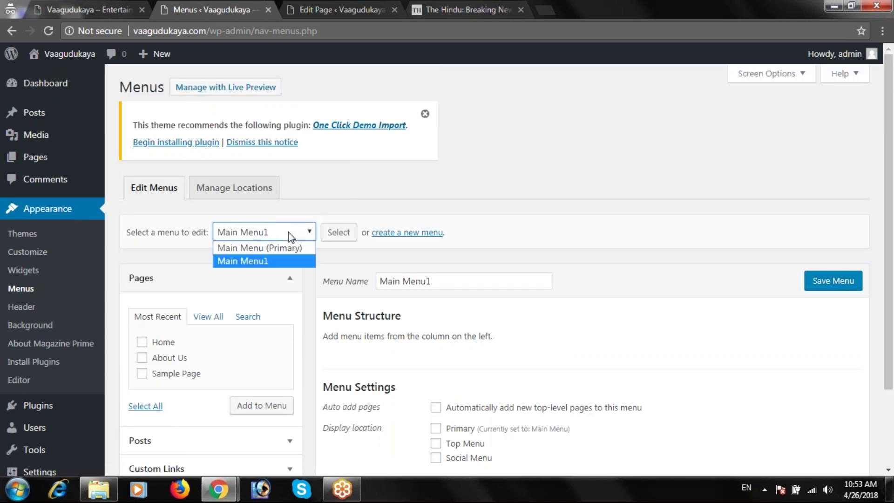
left_click(269, 250)
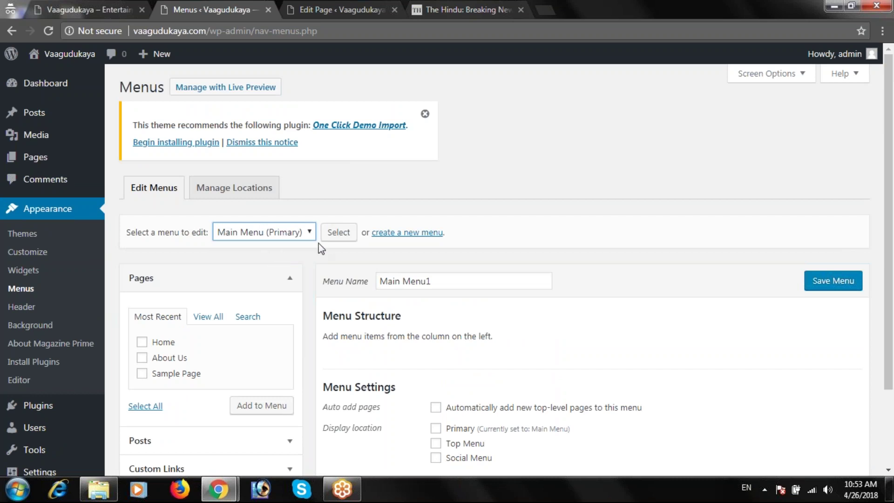
left_click(338, 235)
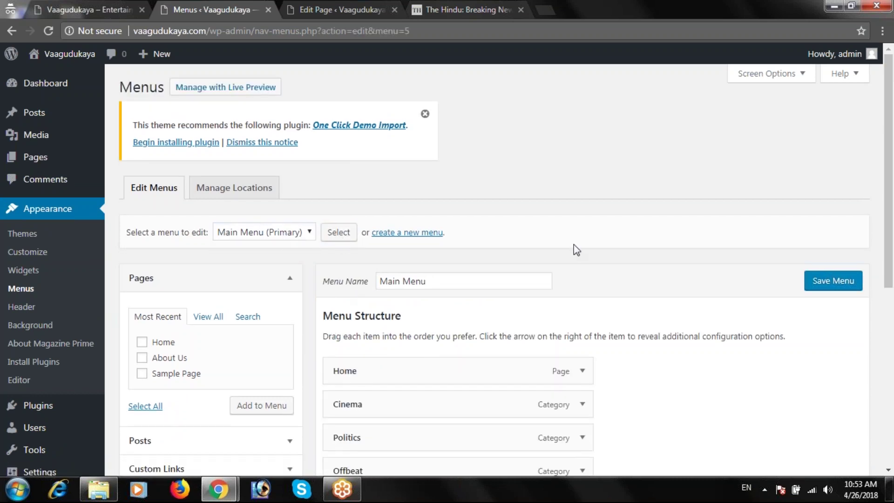
Add Bollywood, Hollywood, Kollywood, Mollywood, Sandalwood and Tollywood categories to the menu.
scroll(575, 250, "down", 3)
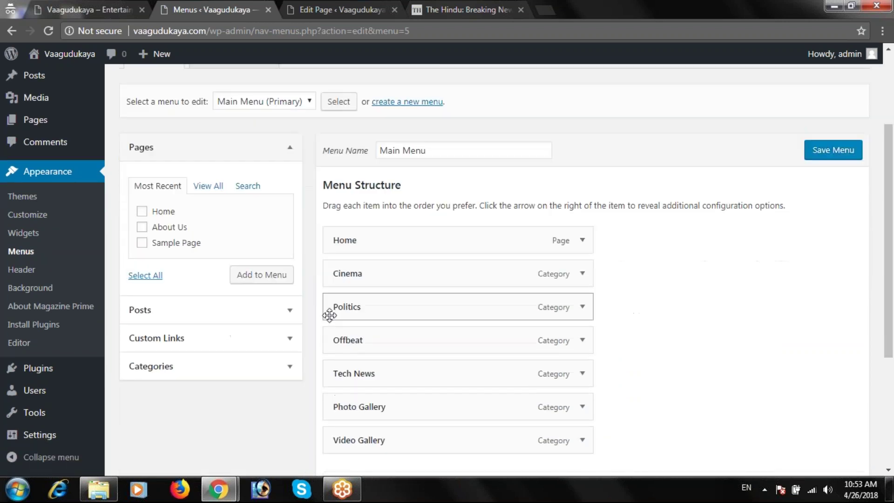
left_click(296, 372)
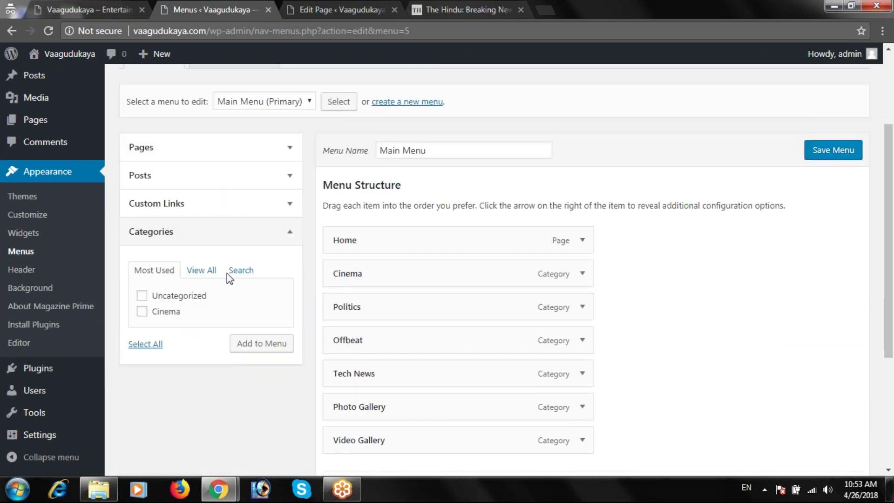
left_click(214, 273)
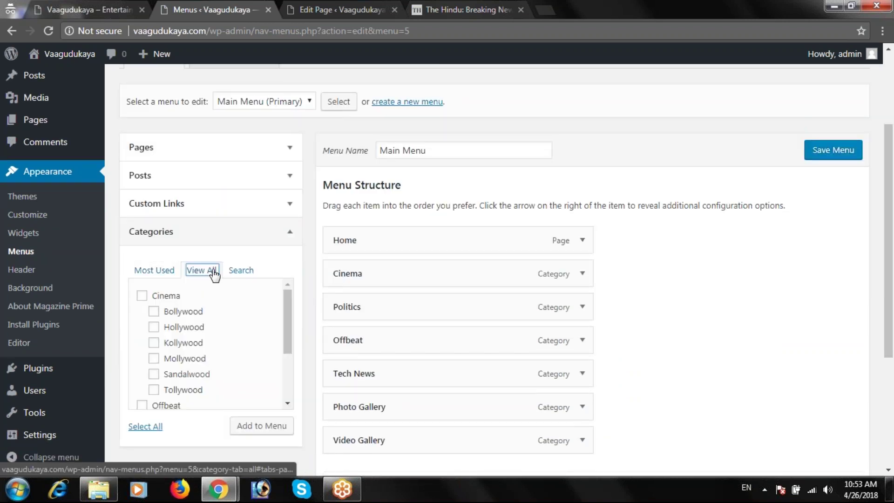
left_click(153, 312)
left_click(155, 327)
left_click(155, 343)
left_click(155, 359)
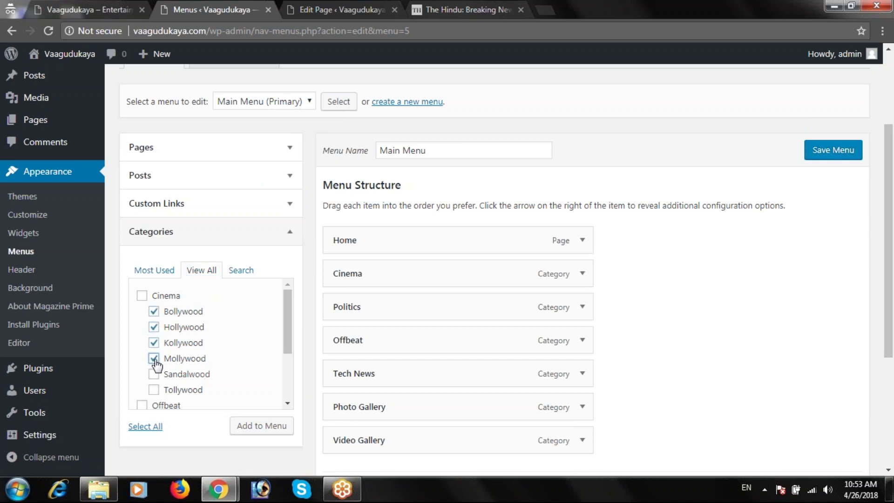
left_click(154, 375)
left_click(154, 391)
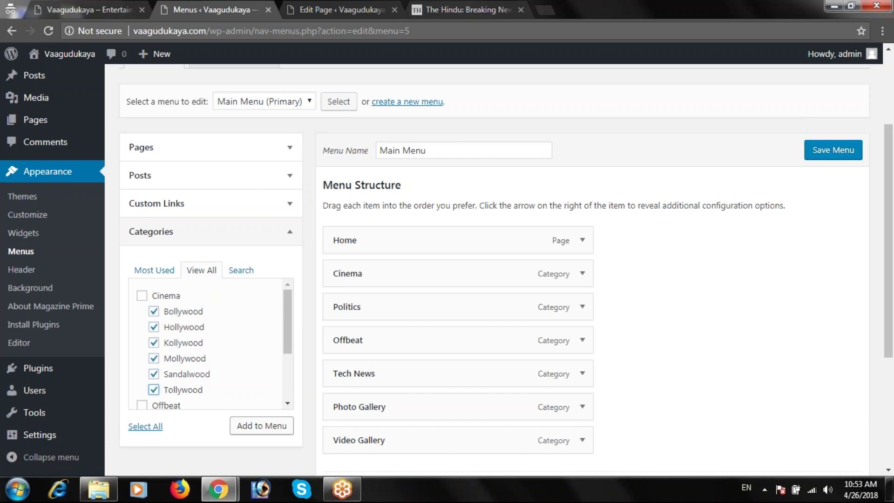
left_click(287, 429)
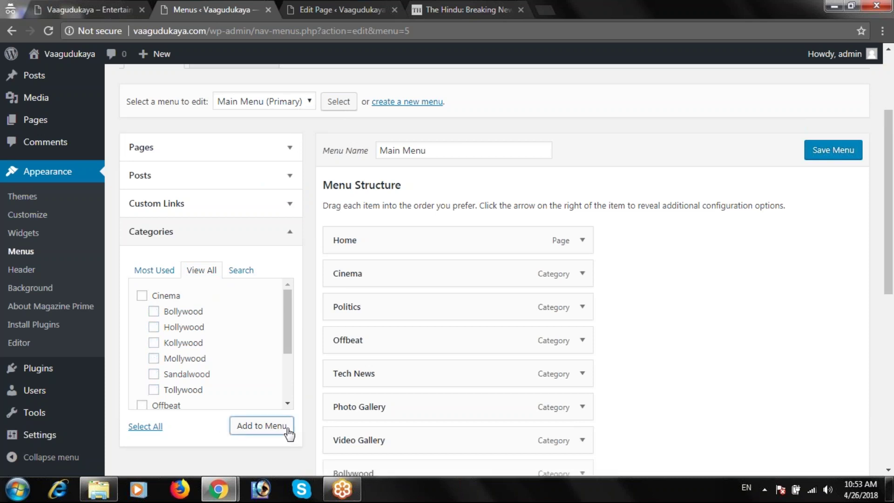
Save the updated Main Menu and switch to the live site tab.
scroll(680, 344, "down", 2)
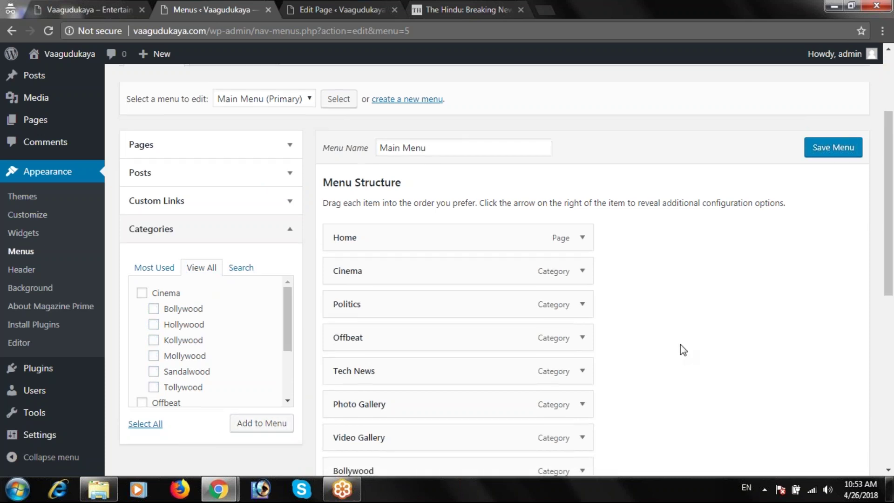
scroll(680, 344, "down", 2)
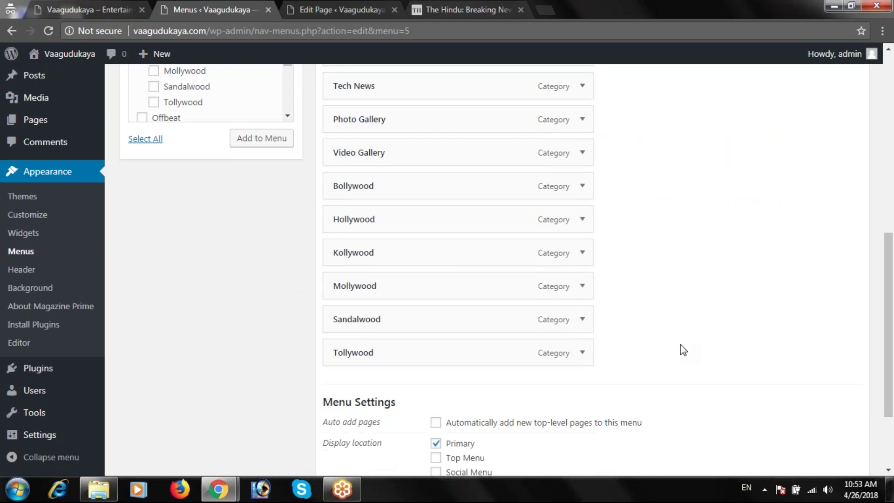
scroll(680, 344, "up", 3)
scroll(680, 344, "up", 5)
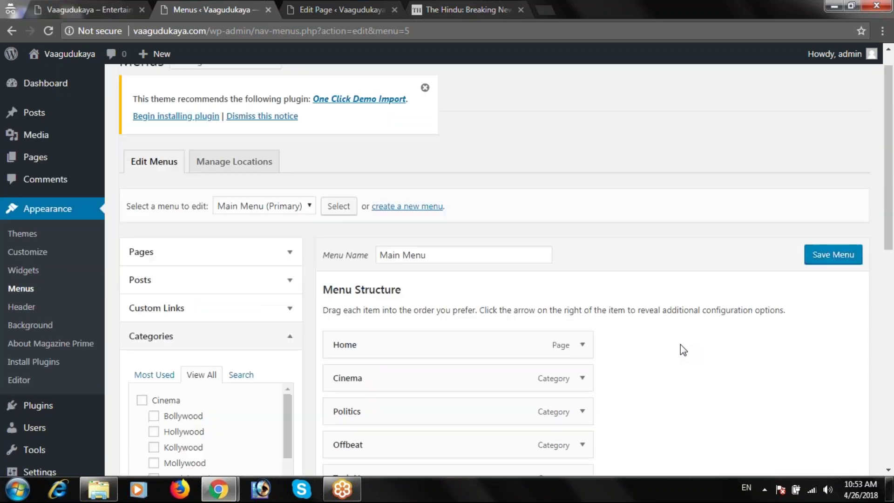
scroll(680, 344, "down", 3)
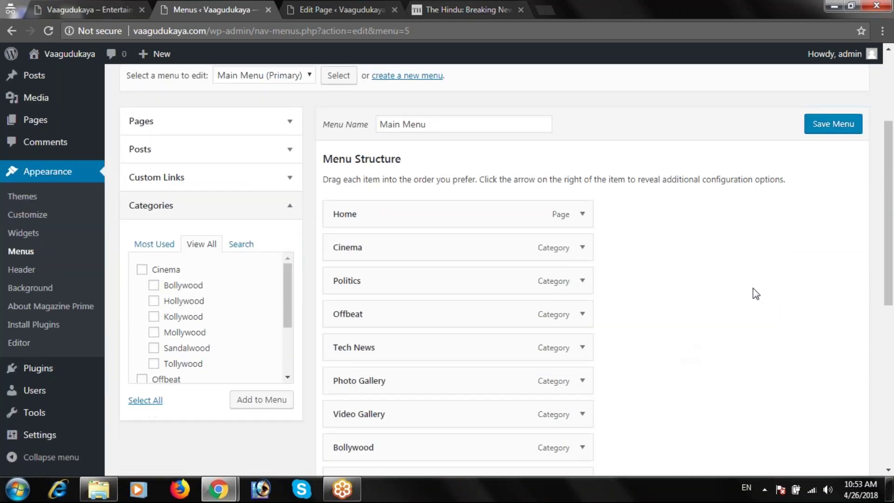
left_click(840, 116)
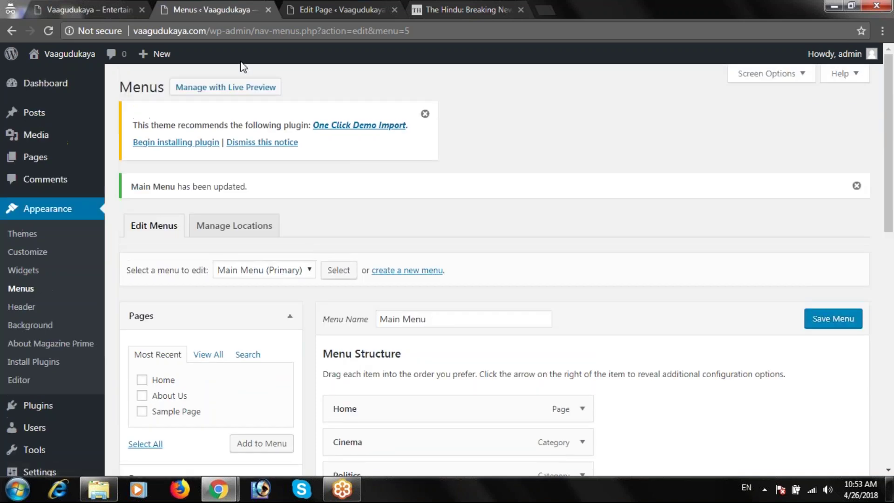
left_click(129, 6)
Reload the live site to show the new thirteen-link menu ending at Tollywood.
key("F5")
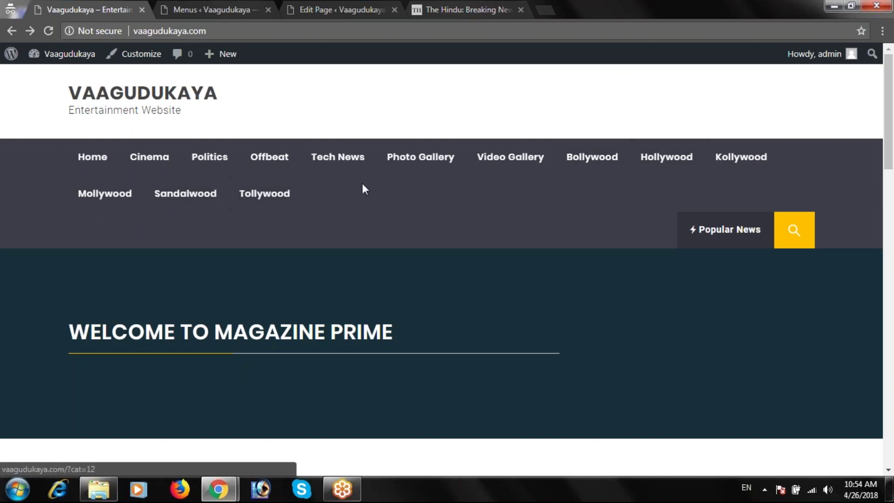
Search for tollywood in a new browser tab.
left_click(544, 10)
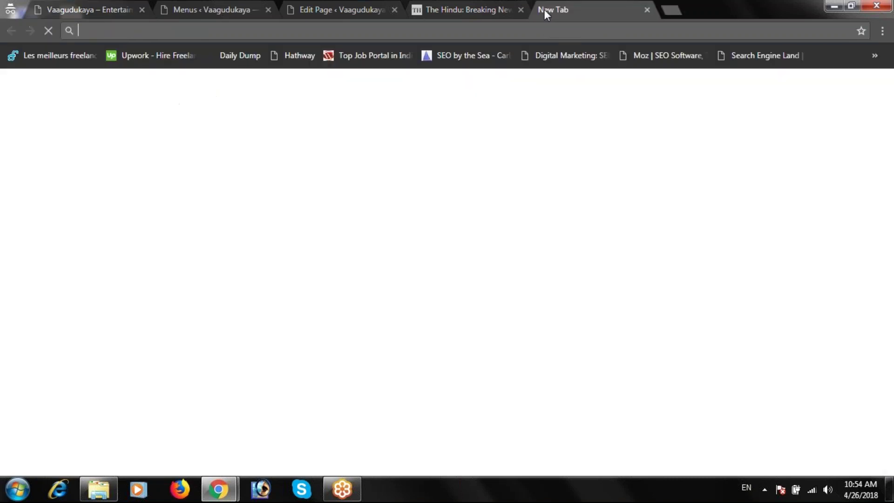
type("tallyw")
key("BackSpace")
key("BackSpace")
key("BackSpace")
key("BackSpace")
key("BackSpace")
type("ollywood")
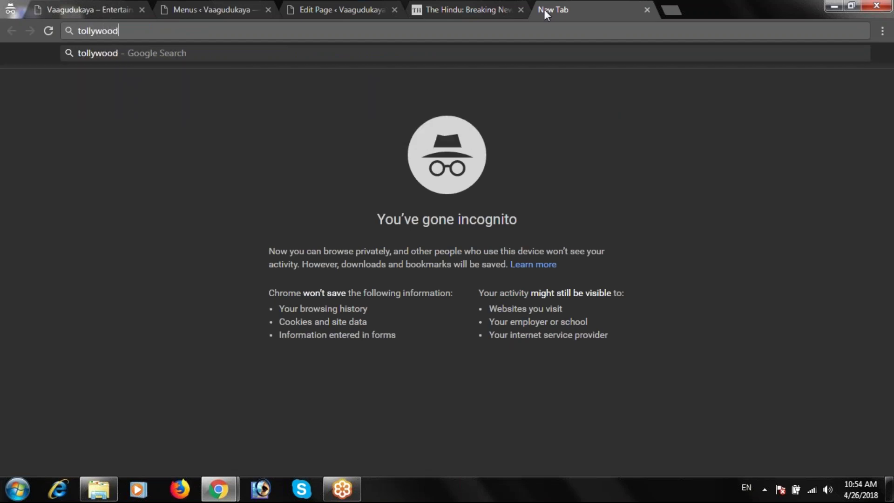
key("Return")
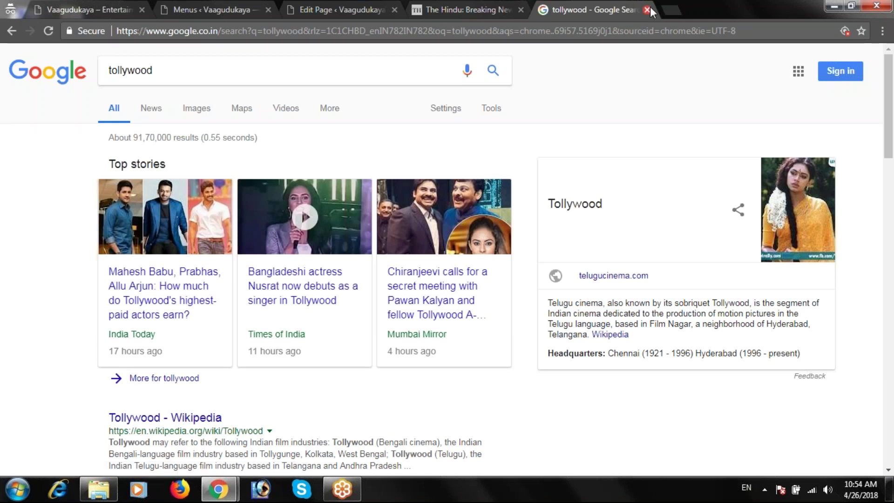
Close the search tab and return to the Vaagudukaya homepage tab.
left_click(647, 9)
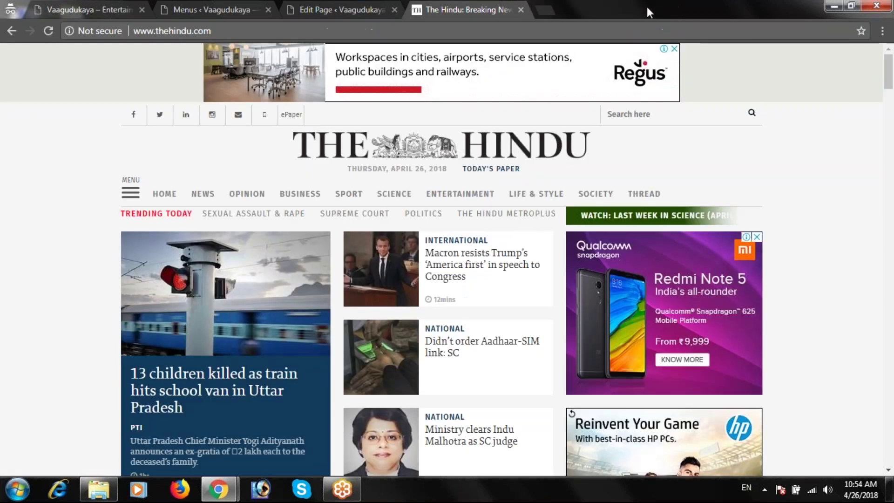
left_click(336, 10)
left_click(219, 9)
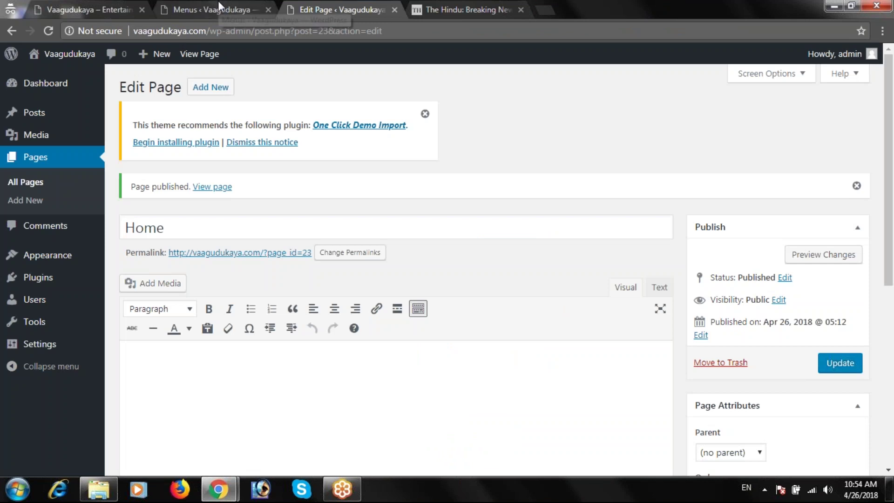
left_click(52, 6)
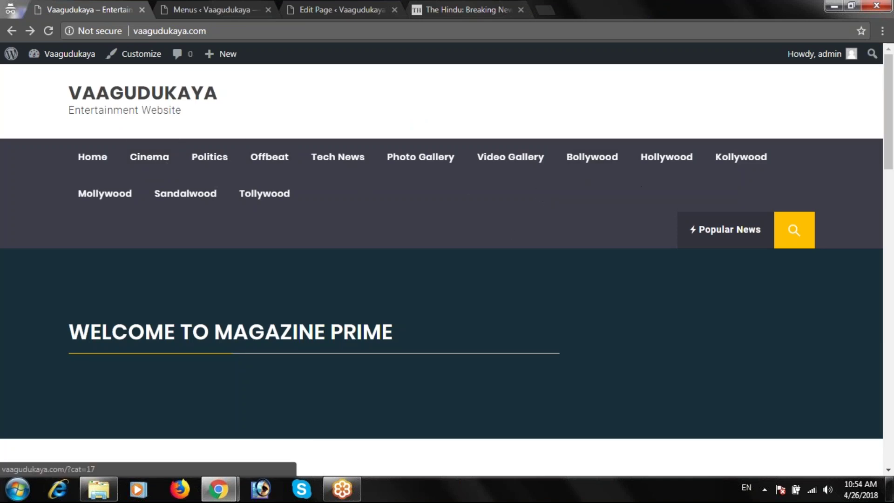
Drag Tollywood, then Bollywood, Hollywood, Kollywood, Mollywood and Sandalwood in order, indented beneath Cinema.
left_click(215, 8)
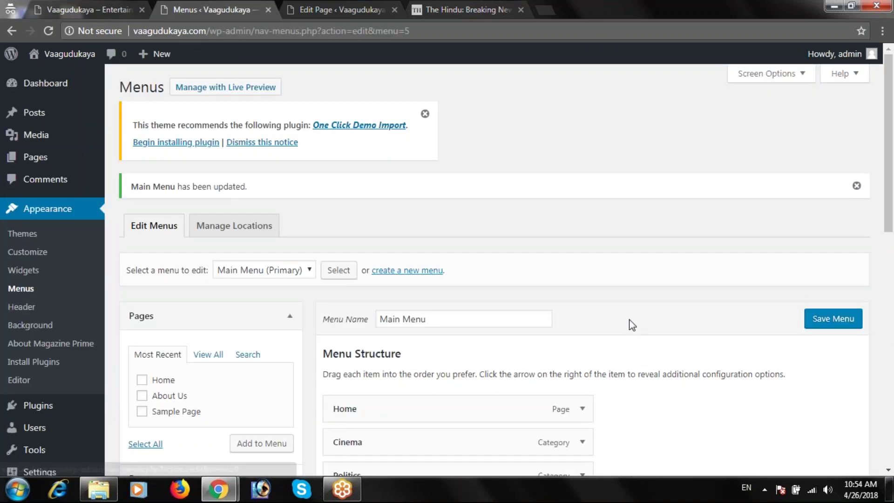
scroll(632, 324, "down", 1)
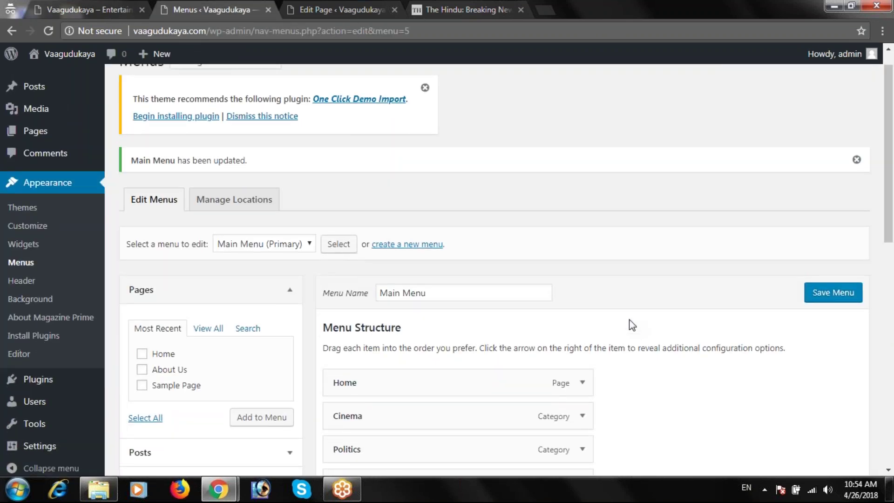
scroll(631, 325, "down", 6)
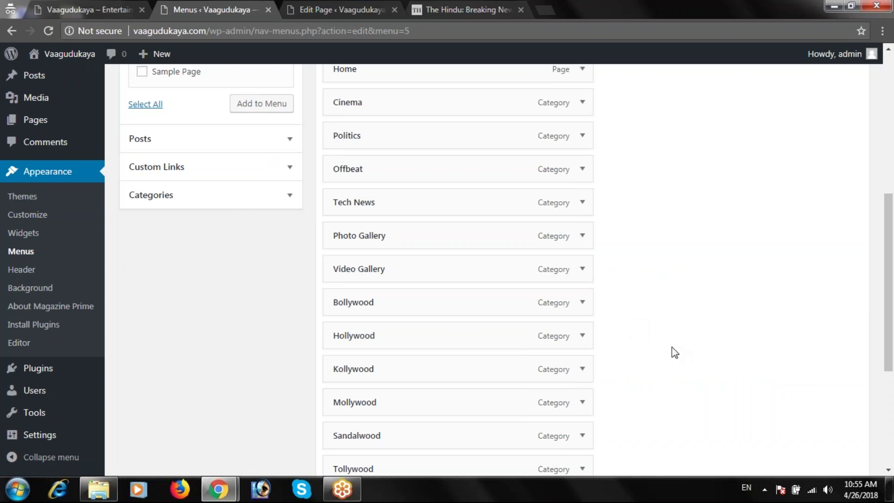
left_click_drag(437, 469, 466, 123)
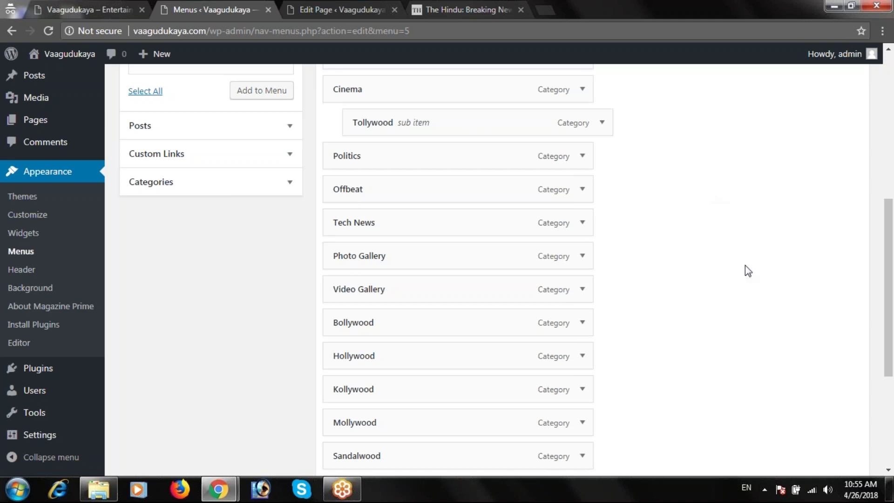
scroll(745, 264, "down", 2)
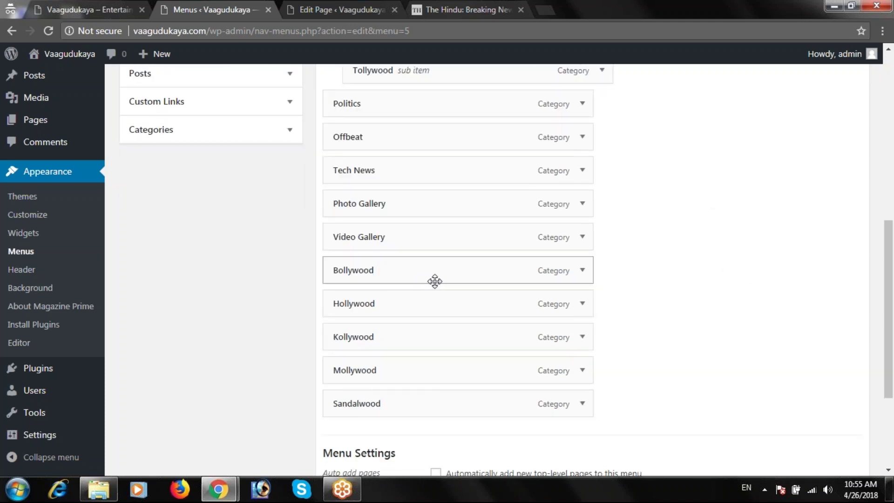
scroll(435, 280, "up", 1)
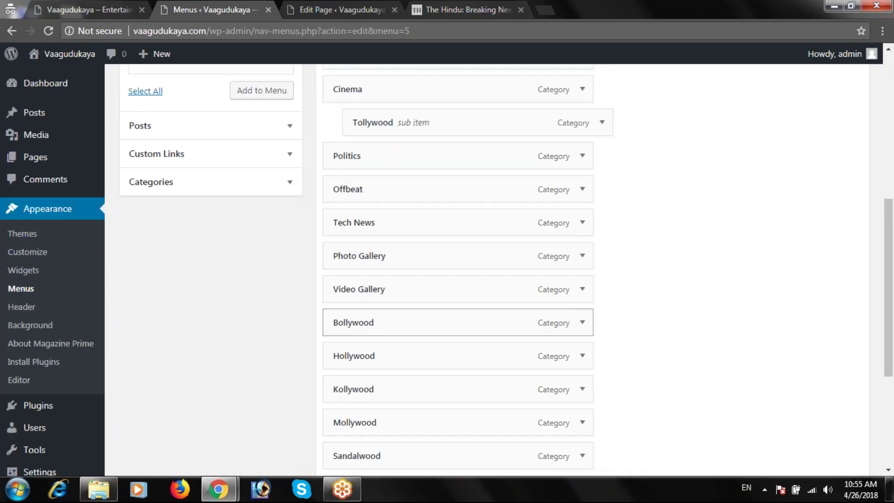
left_click_drag(396, 322, 419, 163)
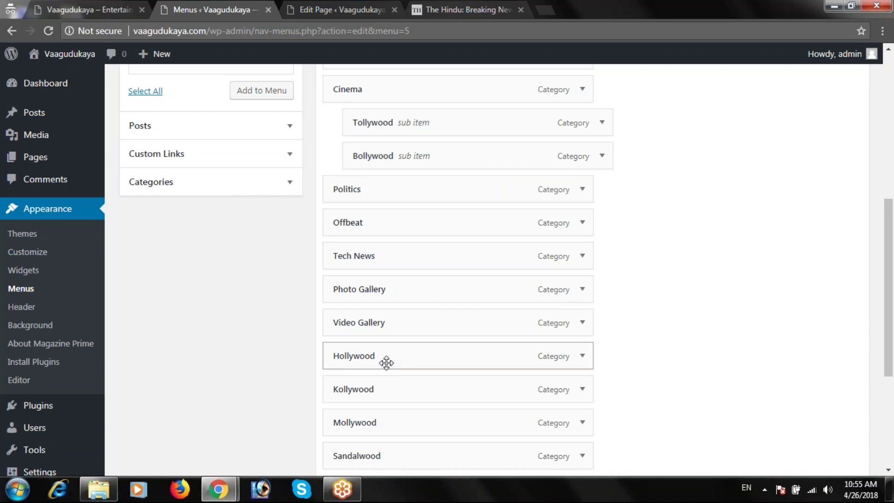
left_click_drag(386, 363, 428, 193)
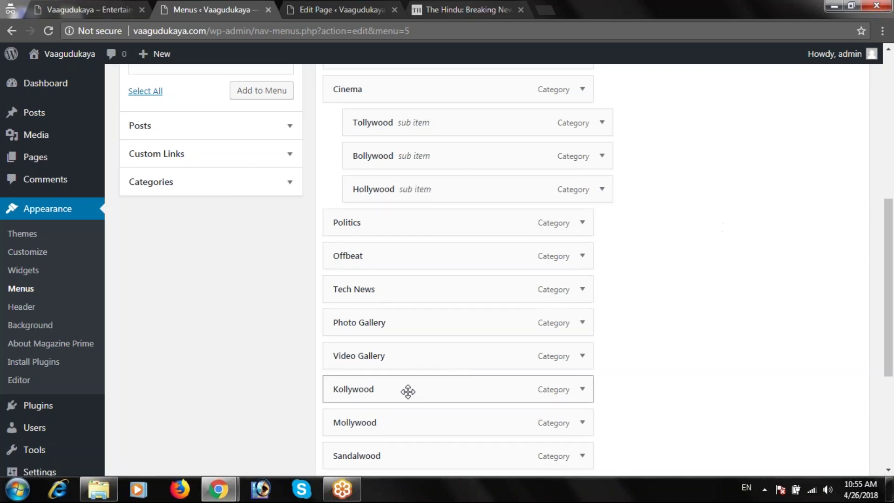
left_click_drag(400, 400, 420, 234)
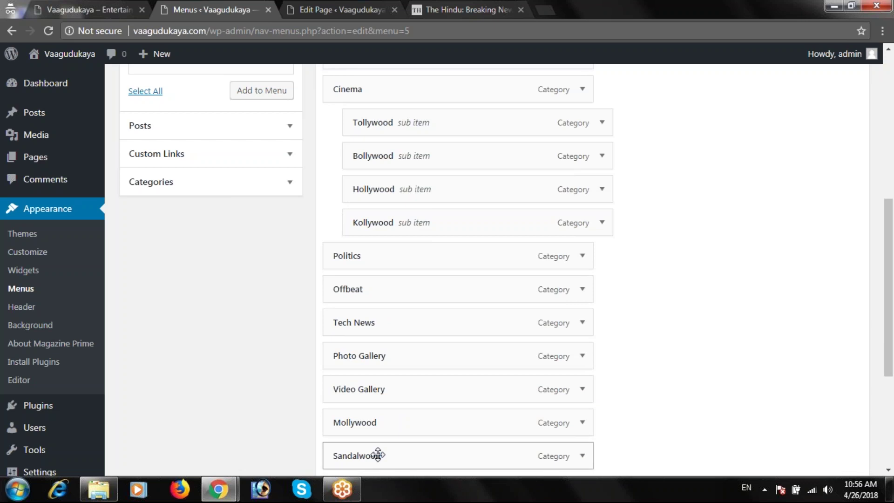
left_click_drag(401, 427, 423, 261)
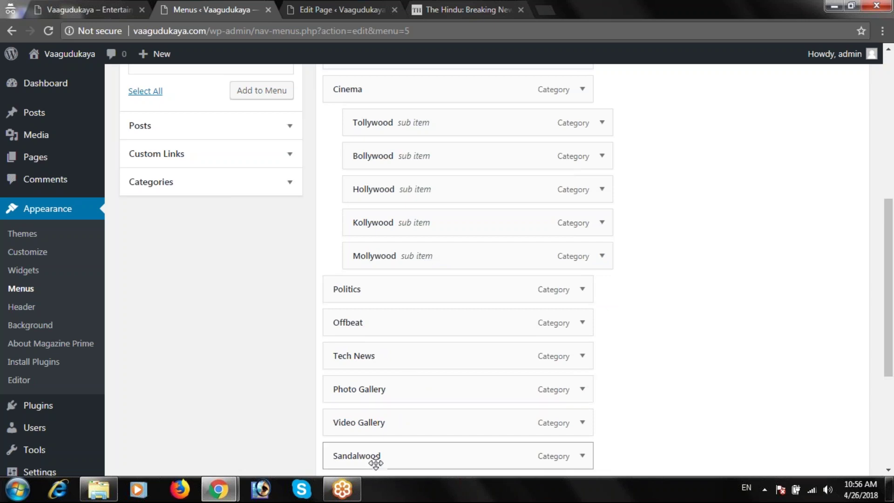
left_click_drag(375, 463, 394, 295)
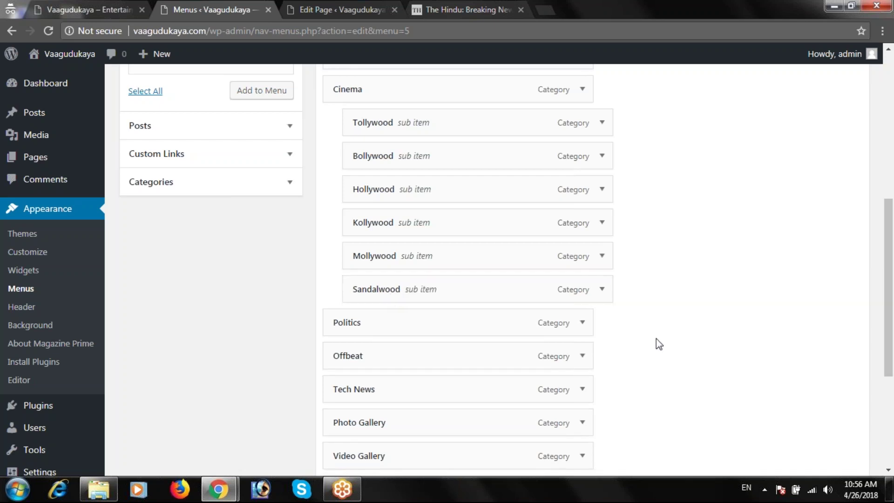
scroll(655, 339, "down", 5)
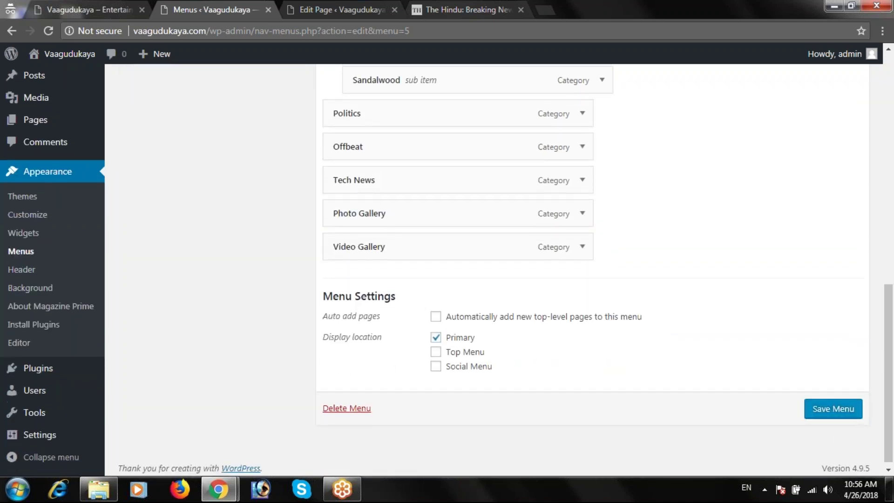
Save the rearranged Main Menu and reload the live site homepage.
left_click(833, 409)
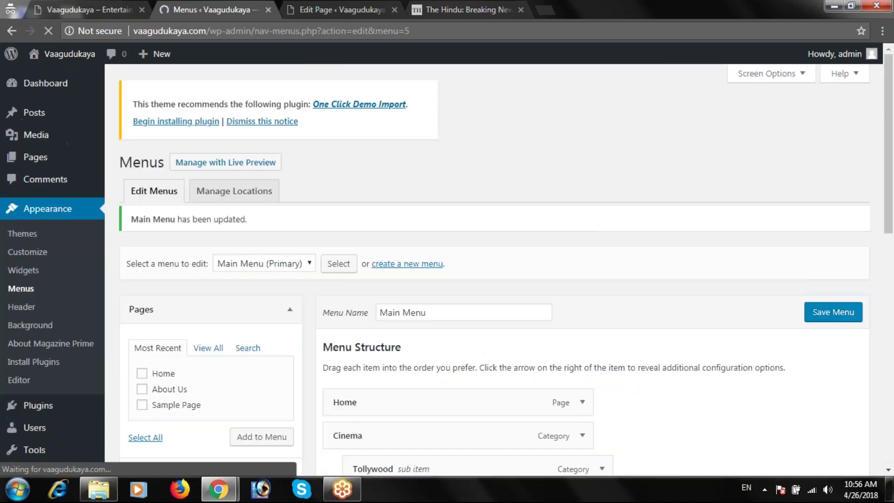
key("ctrl+shift+Tab")
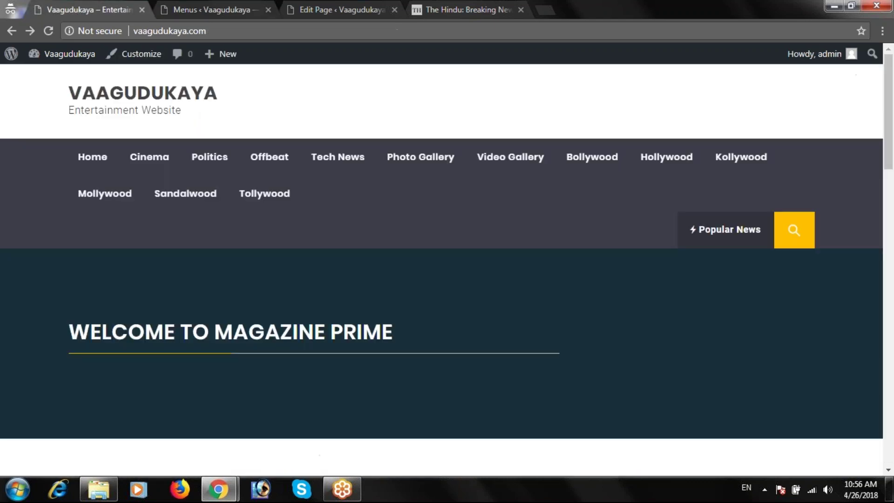
left_click(125, 97)
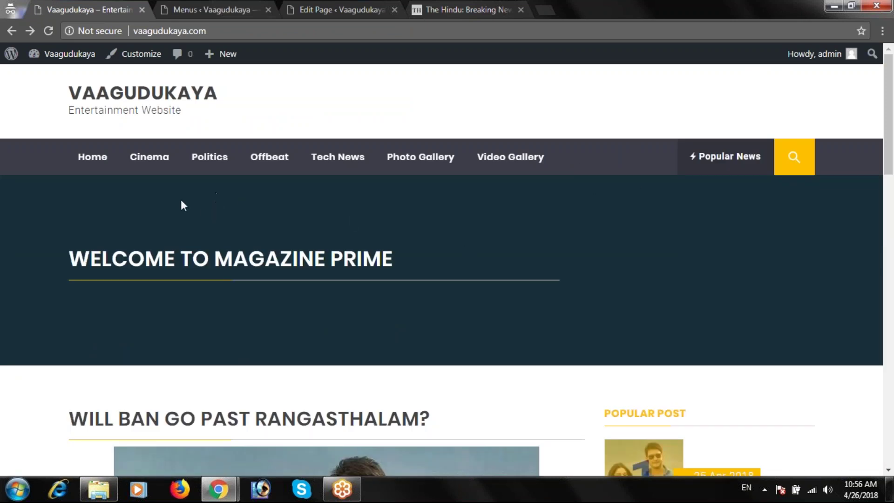
Check the Cinema dropdown, open the Tollywood category page, then return to Home and the homepage.
mouse_move(165, 172)
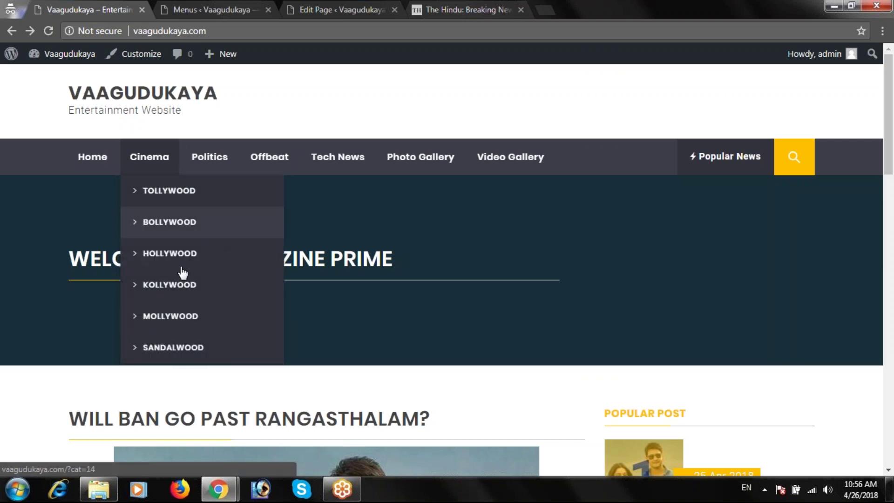
left_click(171, 197)
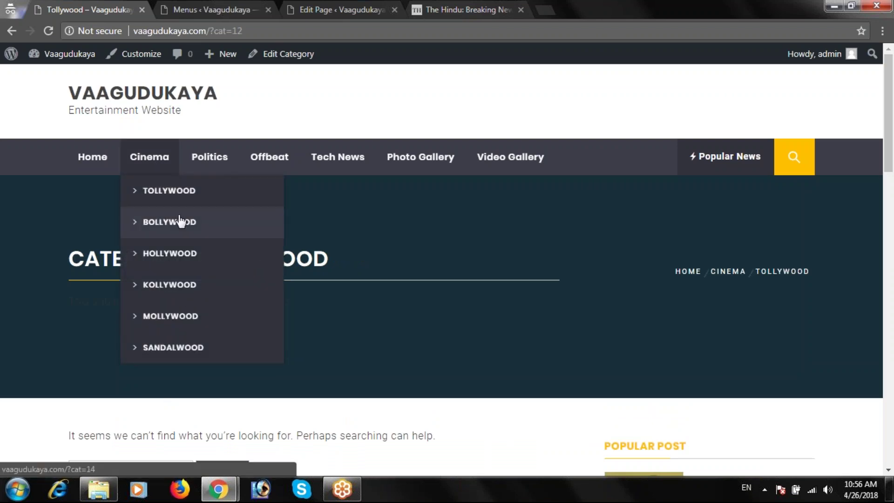
left_click(83, 159)
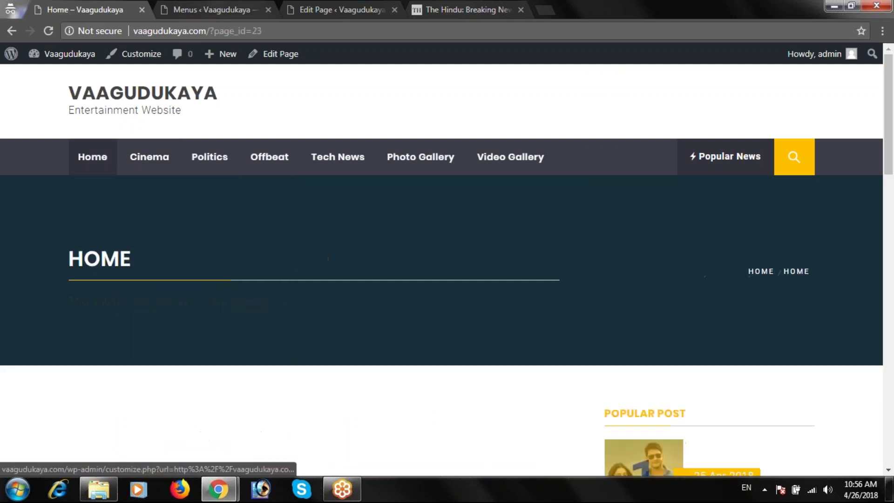
left_click(174, 100)
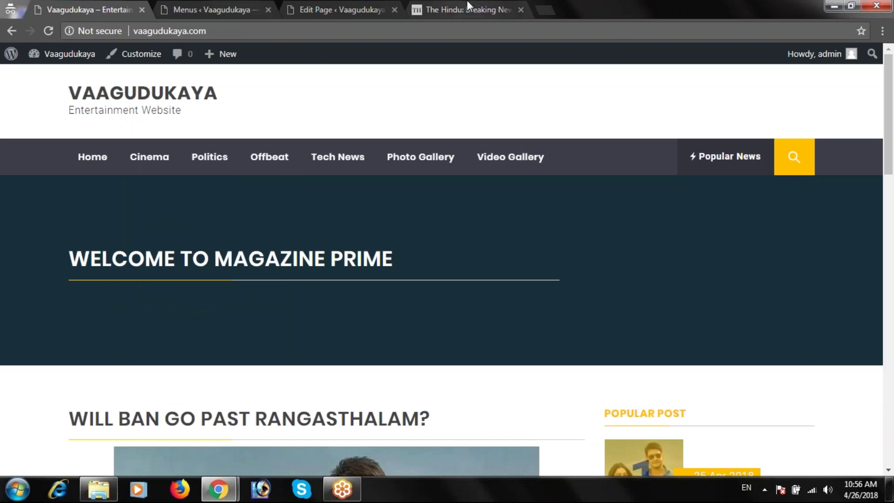
left_click(341, 8)
left_click(219, 9)
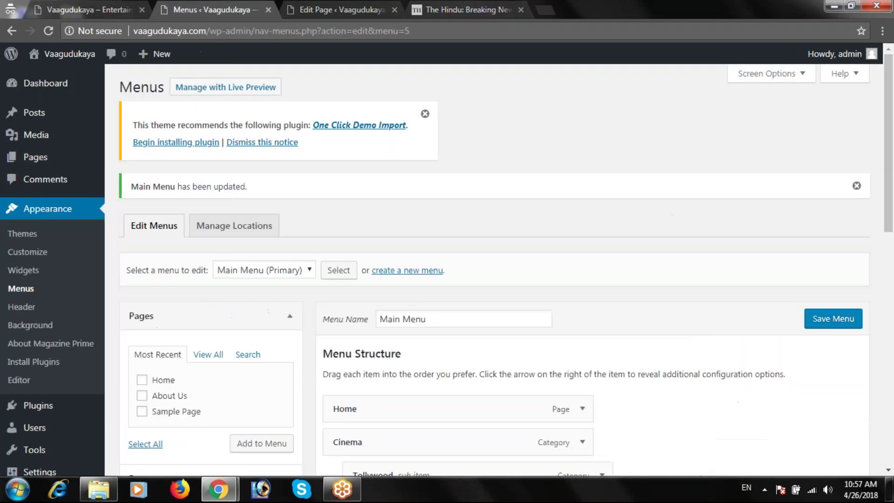
left_click(21, 307)
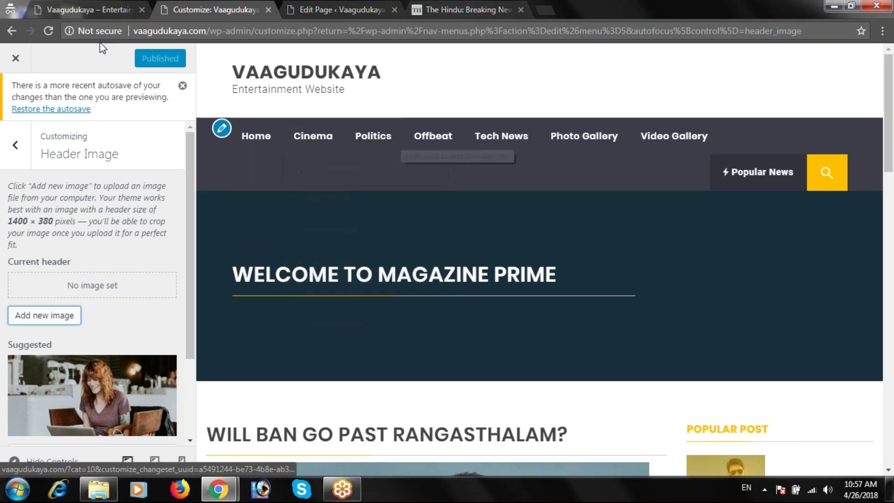
left_click(83, 6)
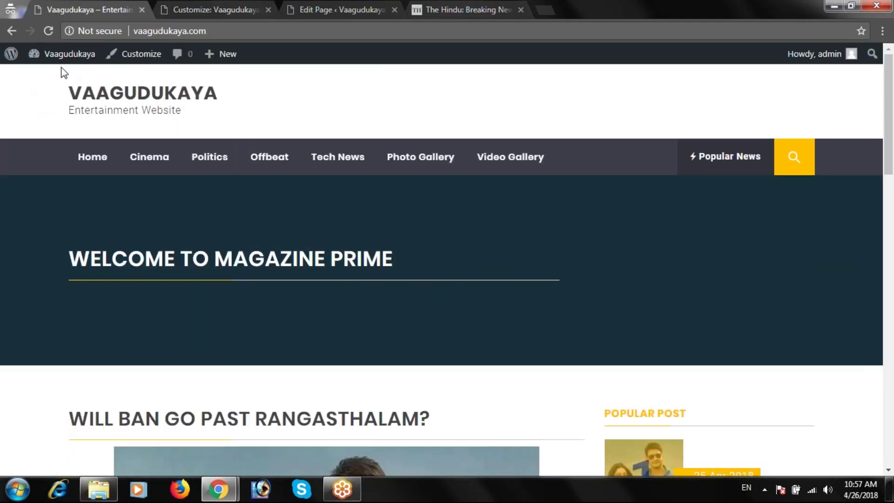
left_click_drag(74, 127, 275, 114)
left_click(275, 114)
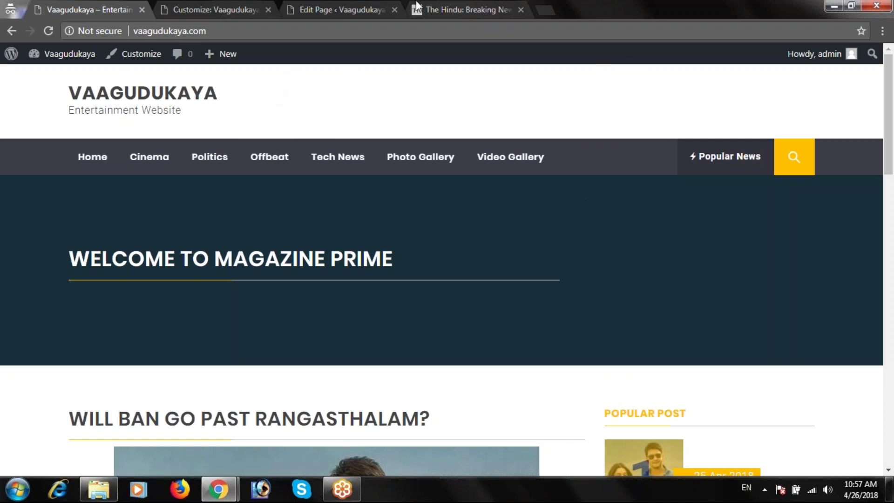
Glance at the customizer's header image settings, then return to the live site.
left_click(230, 8)
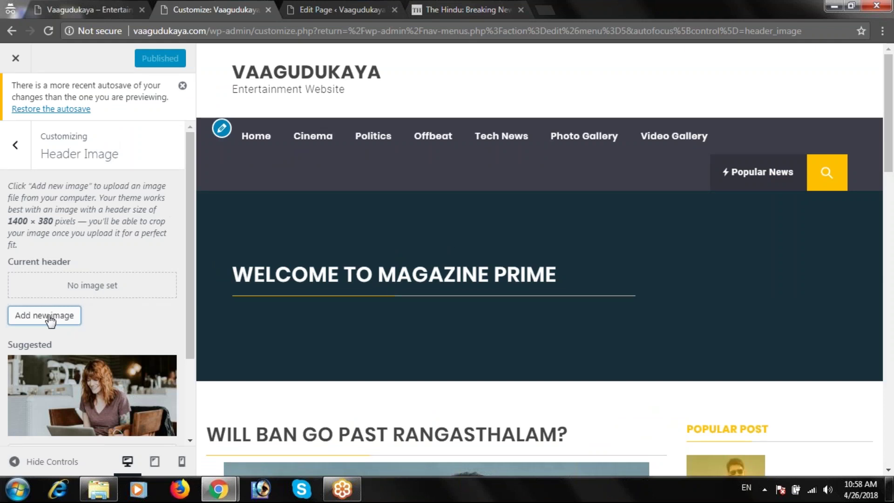
left_click(124, 332)
scroll(124, 333, "down", 2)
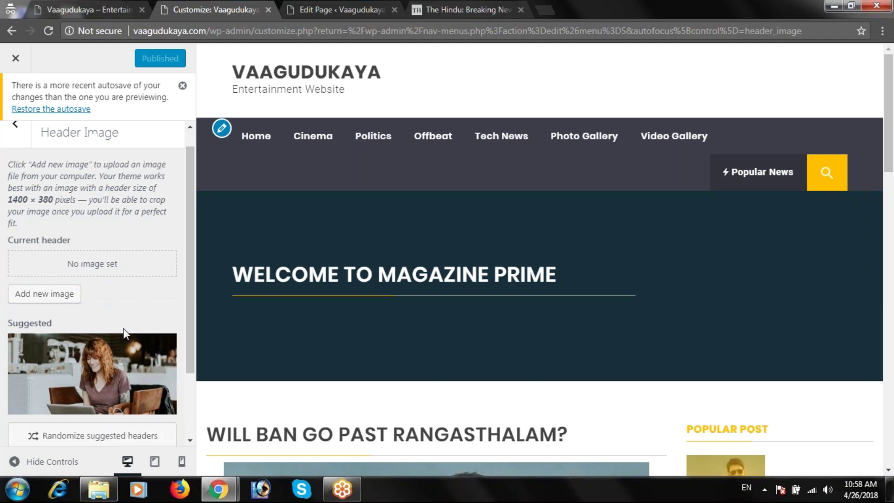
scroll(140, 289, "up", 2)
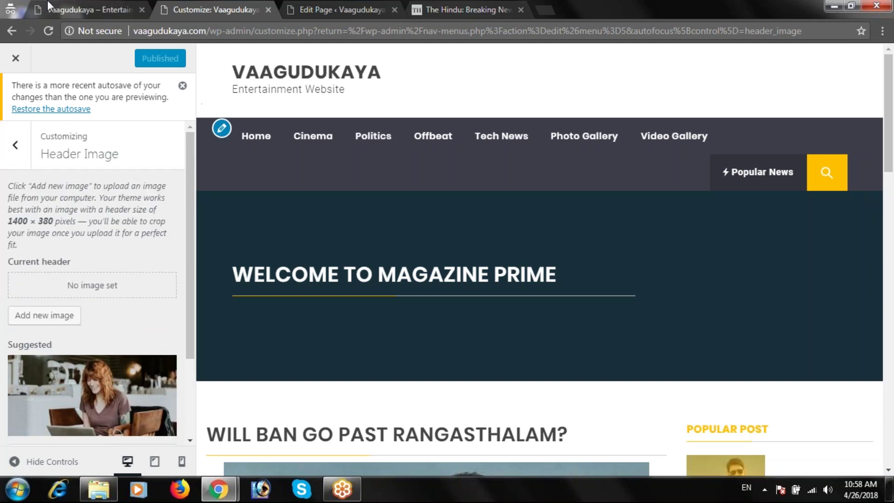
left_click(51, 7)
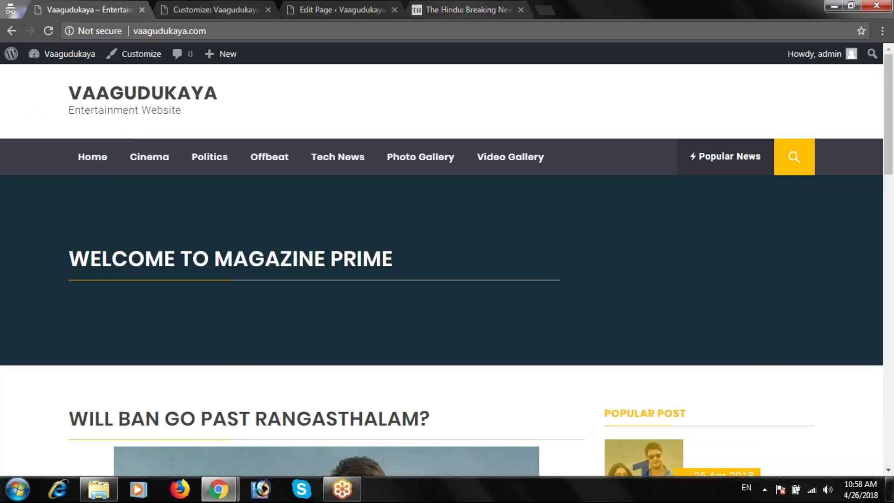
On The Hindu tab, select and clear parts of the masthead, date and ePaper text.
left_click(465, 10)
left_click_drag(140, 135, 253, 164)
left_click_drag(357, 169, 446, 168)
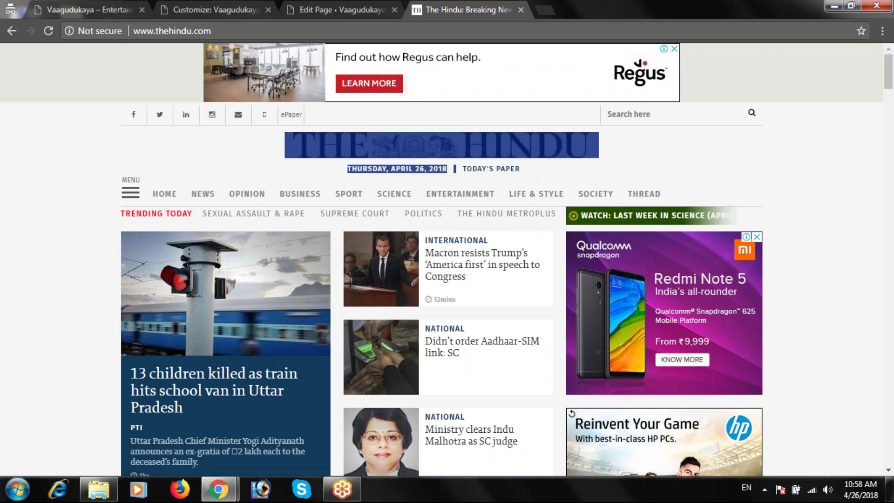
left_click(674, 153)
left_click(778, 142)
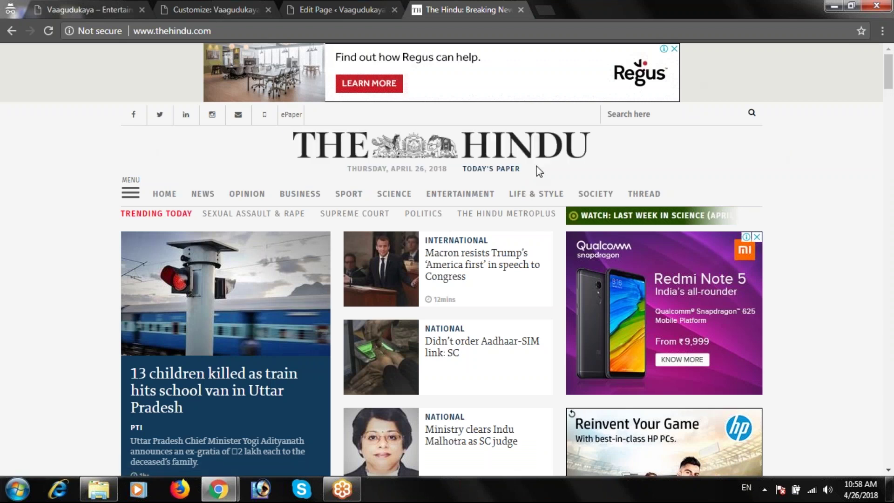
mouse_move(109, 111)
left_mouse_down()
mouse_move(229, 128)
mouse_move(245, 149)
mouse_move(109, 122)
left_mouse_up()
left_click(109, 122)
left_click_drag(185, 115, 565, 176)
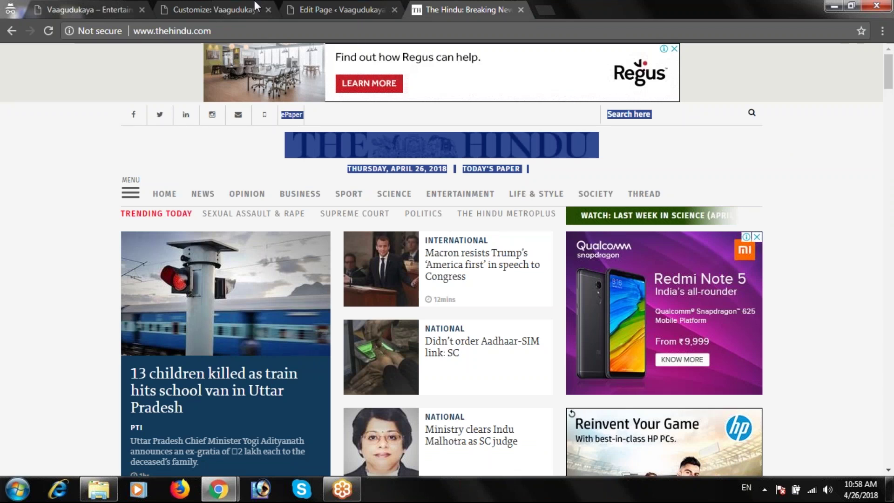
Return to the Vaagudukaya site, then to the customizer's header image settings.
left_click(91, 9)
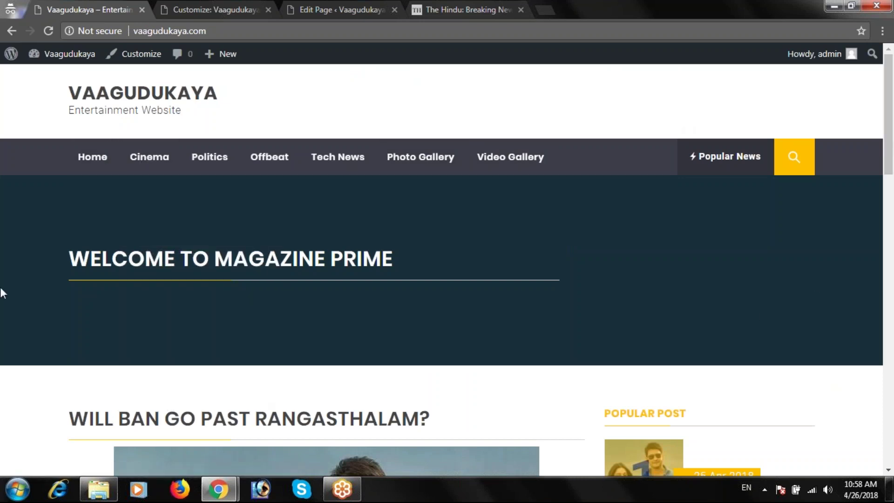
left_click(244, 4)
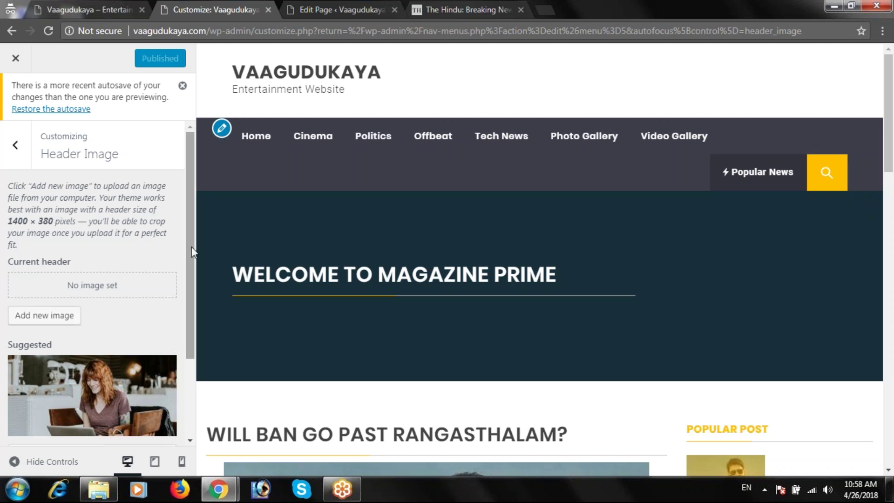
scroll(193, 285, "down", 1)
Set the two-person Media Library photo as header image, cropped lower over the faces.
left_click(40, 259)
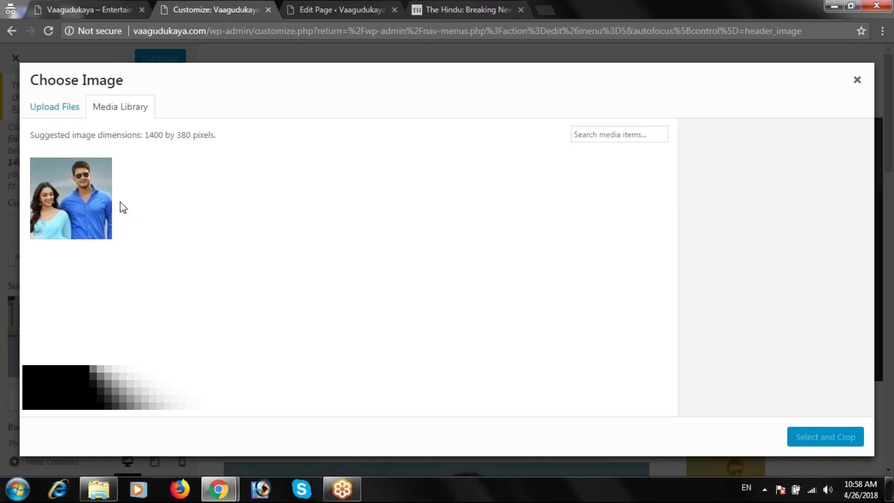
left_click(86, 214)
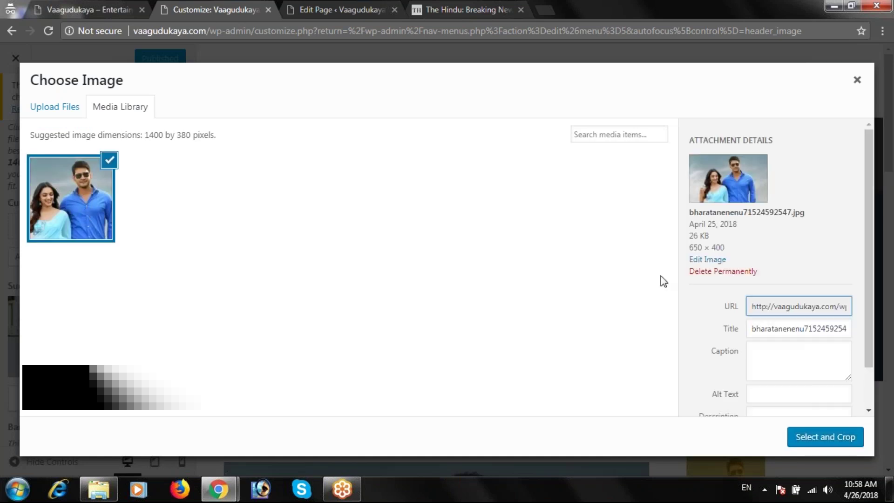
left_click(814, 442)
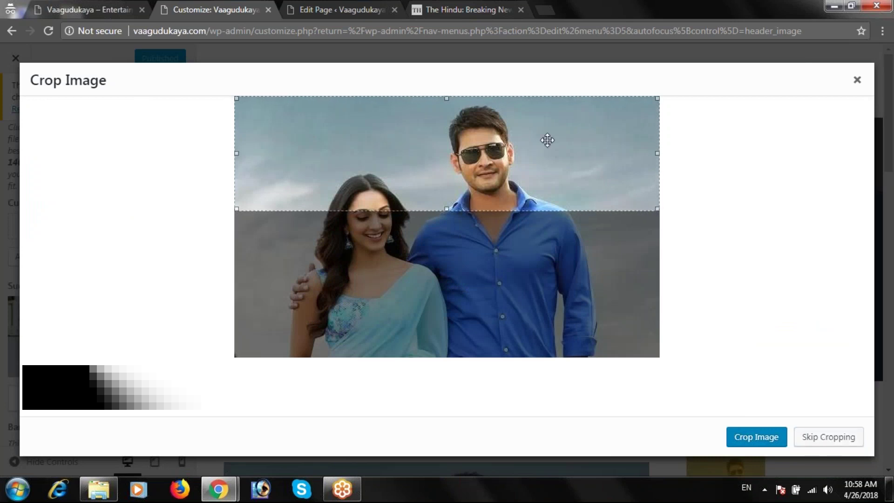
left_click_drag(544, 154, 544, 182)
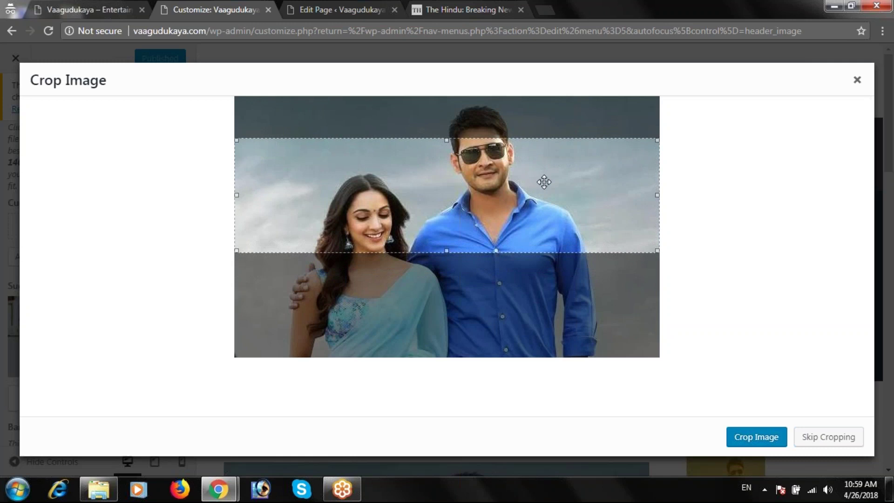
left_click(748, 438)
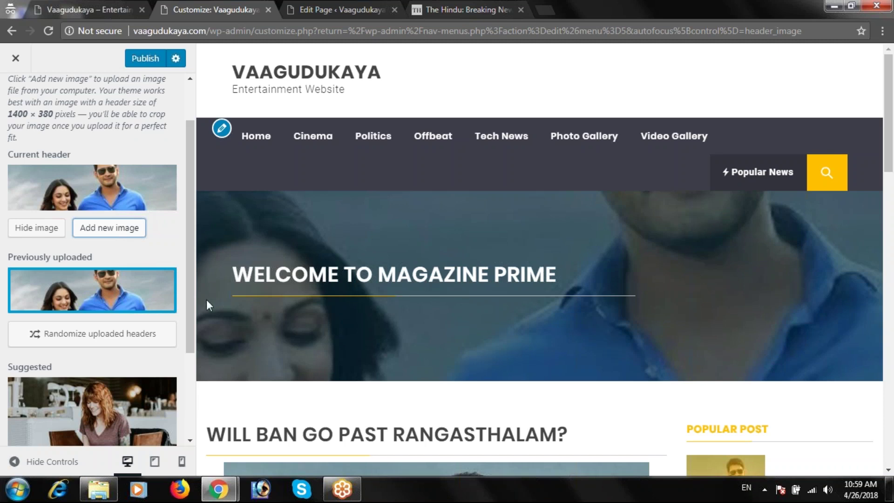
Check the live Home page, then publish the new header image in the customizer.
left_click_drag(190, 241, 192, 337)
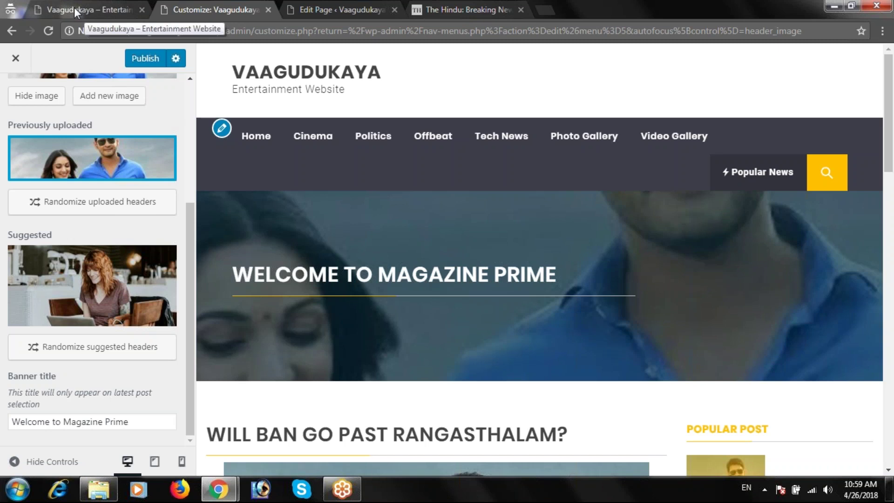
left_click(73, 7)
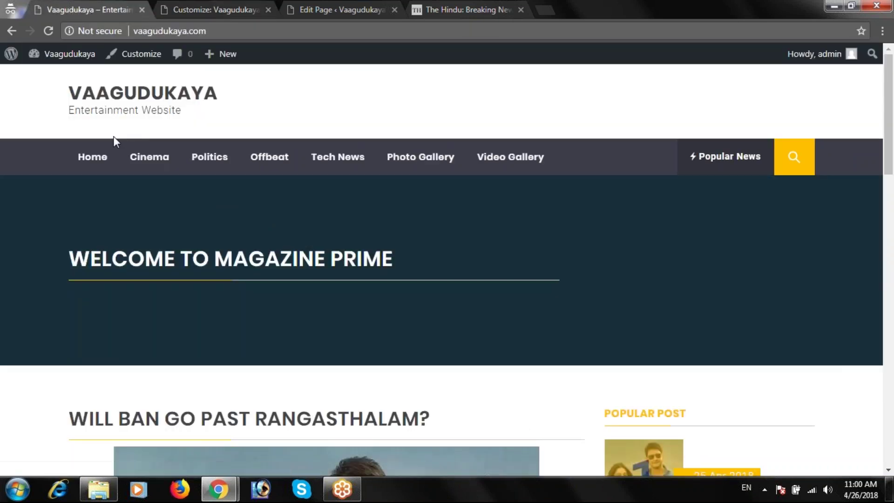
left_click(88, 161)
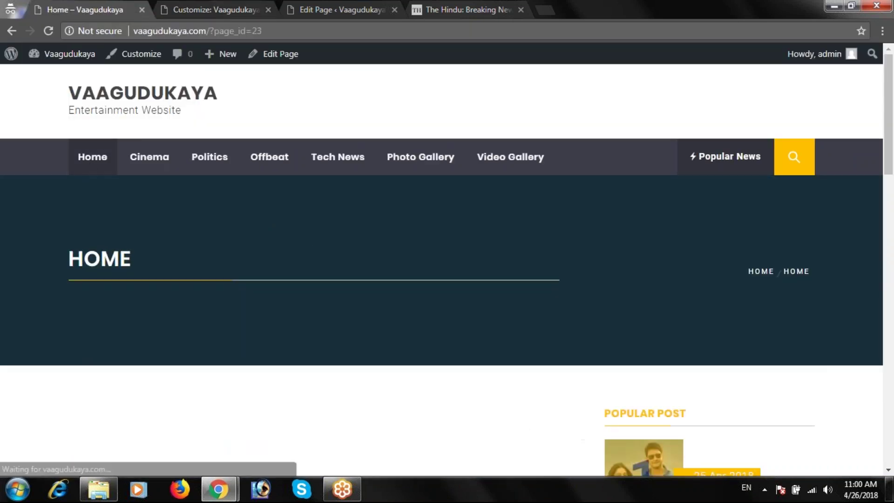
mouse_move(124, 154)
left_click(88, 162)
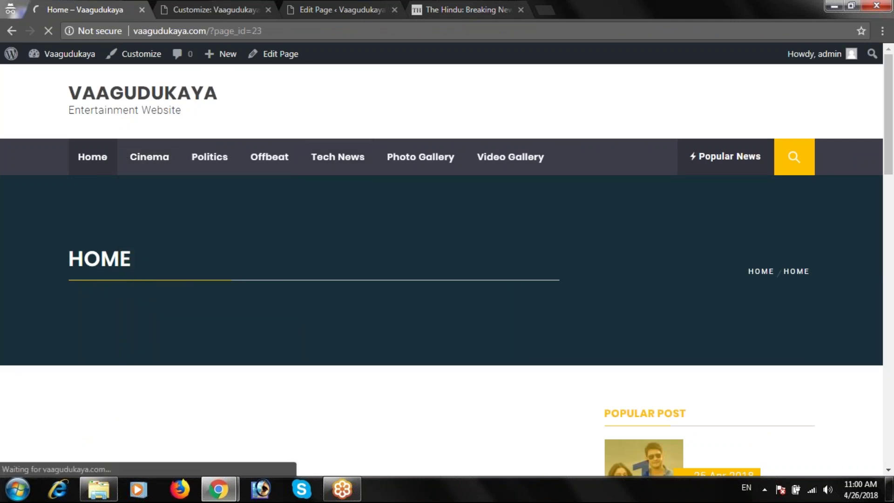
left_click(257, 3)
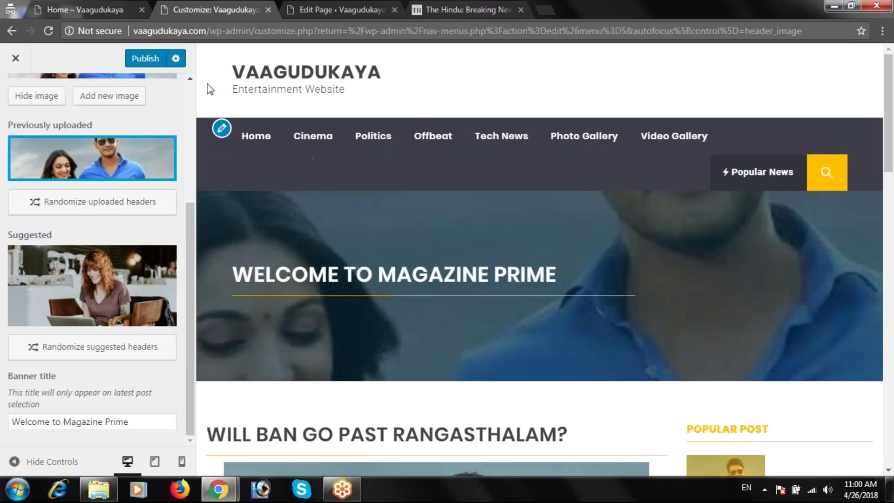
left_click(142, 59)
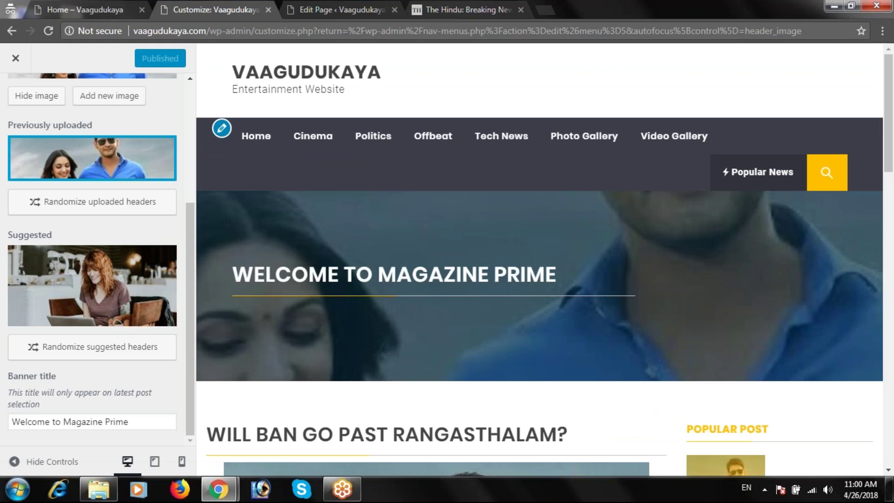
Reload the front page to confirm the photo behind WELCOME TO MAGAZINE PRIME.
left_click(80, 7)
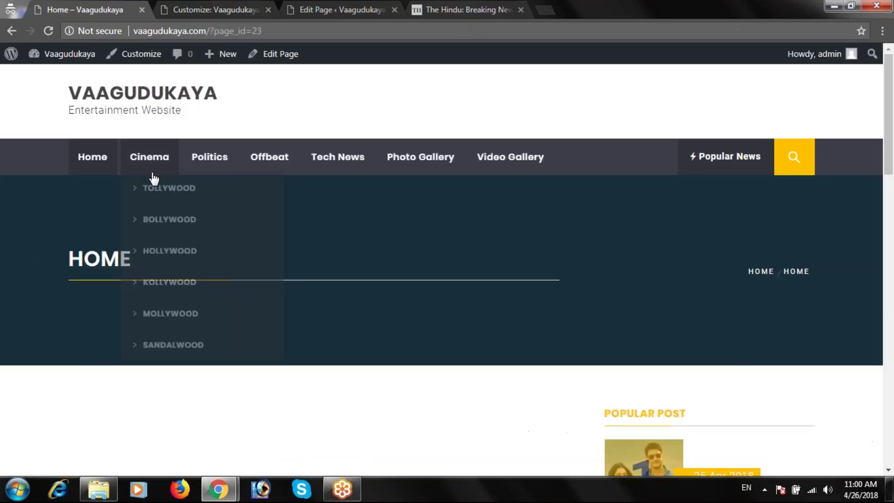
left_click(87, 157)
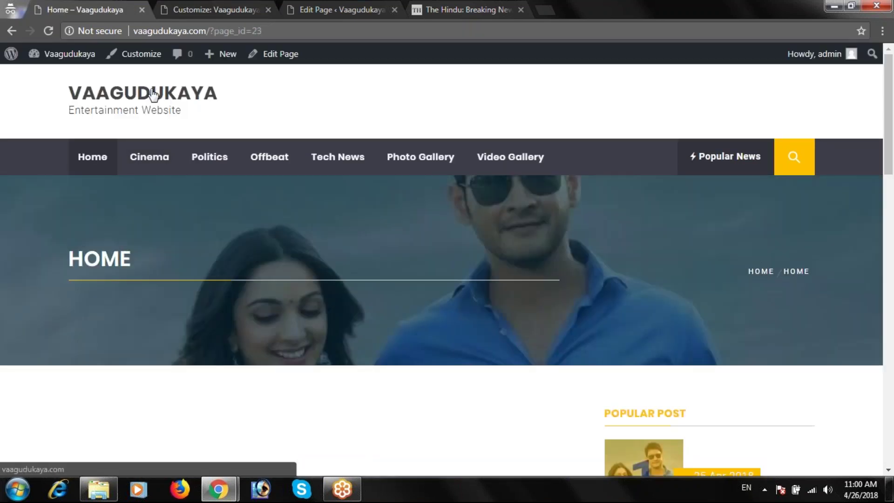
left_click(154, 94)
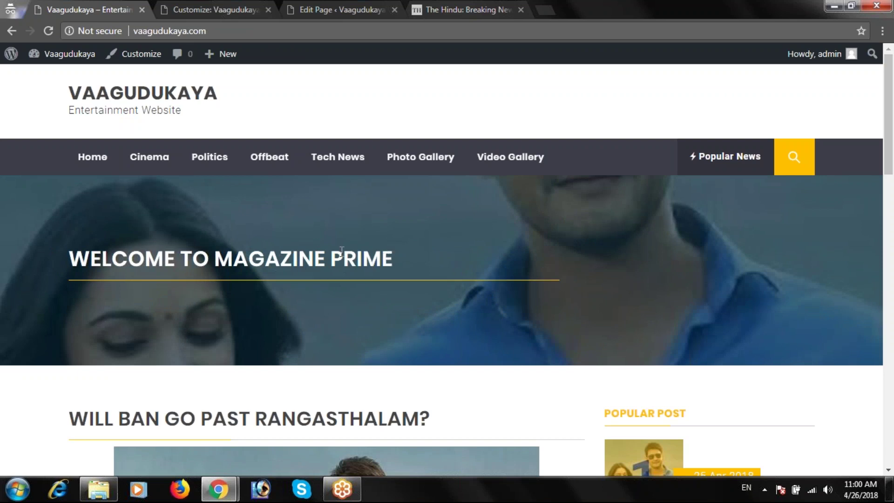
double_click(361, 261)
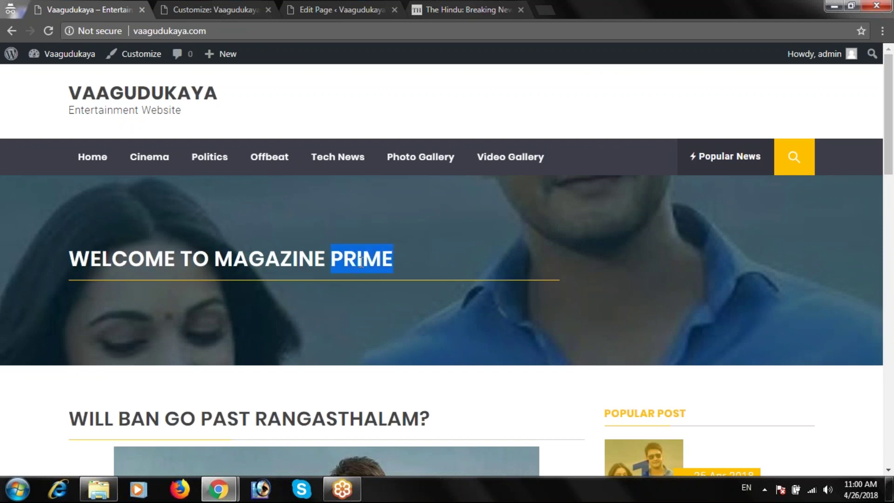
left_click(248, 220)
triple_click(212, 257)
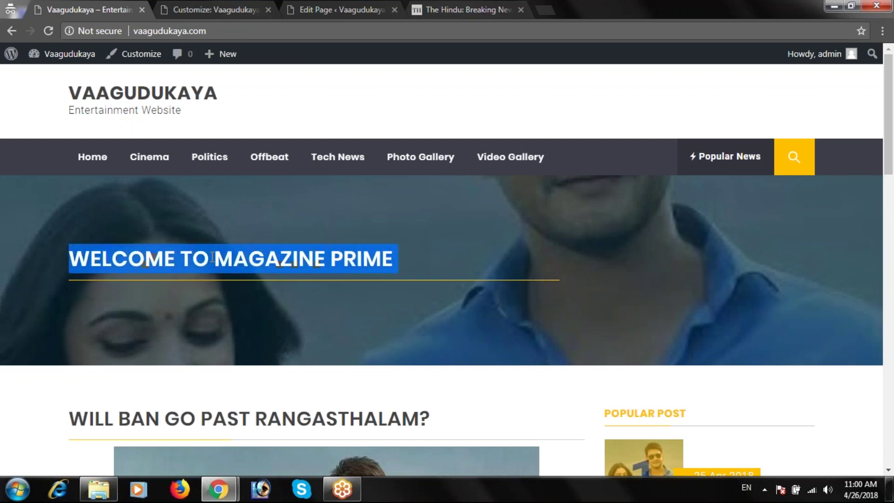
left_click(98, 6)
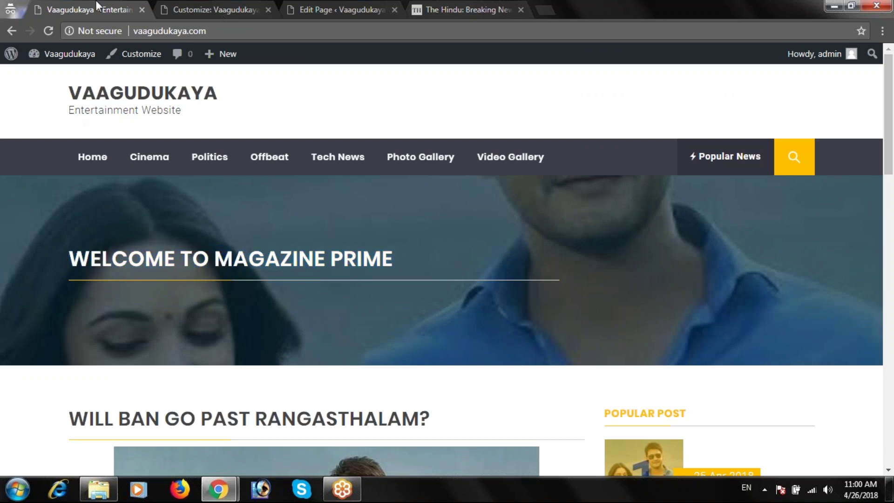
left_click(211, 5)
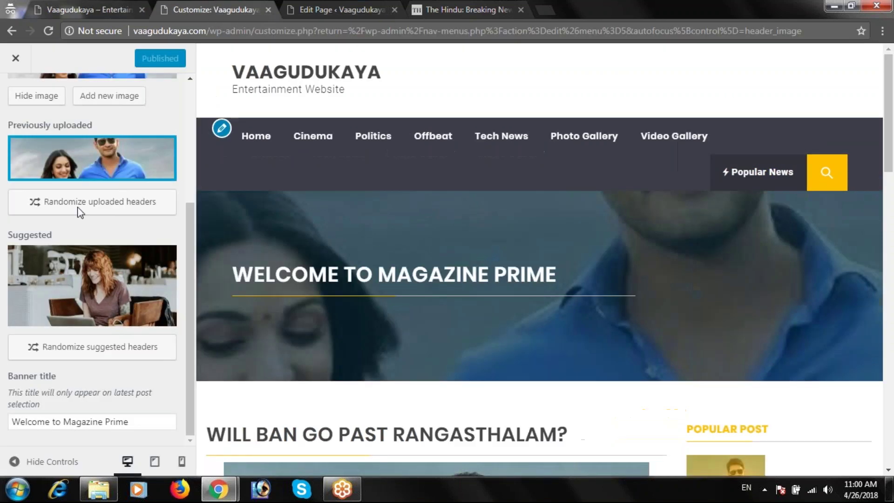
Replace the Banner title with 'Welcome to Vaagudukaya' and publish it.
triple_click(137, 421)
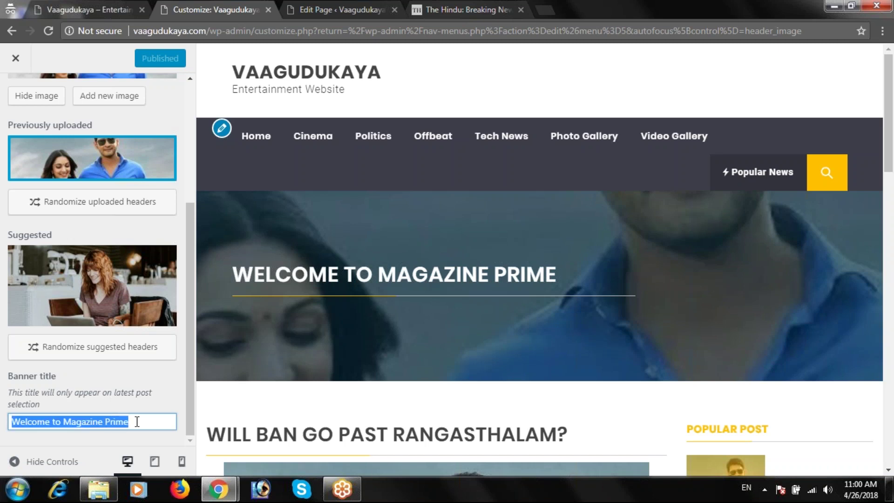
type("Wi")
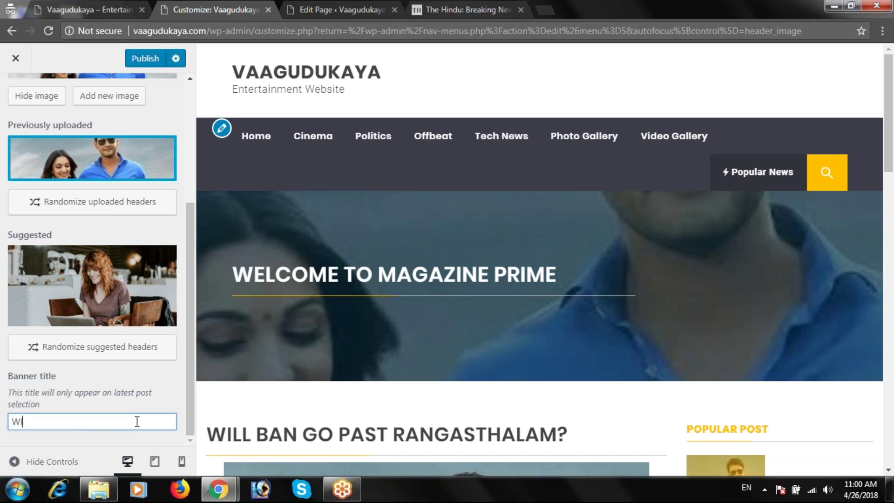
key("BackSpace")
type("el")
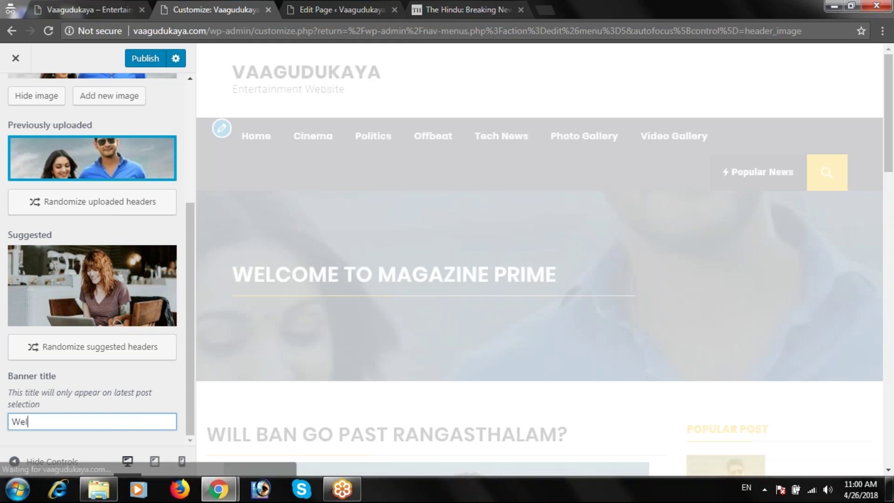
type("come t")
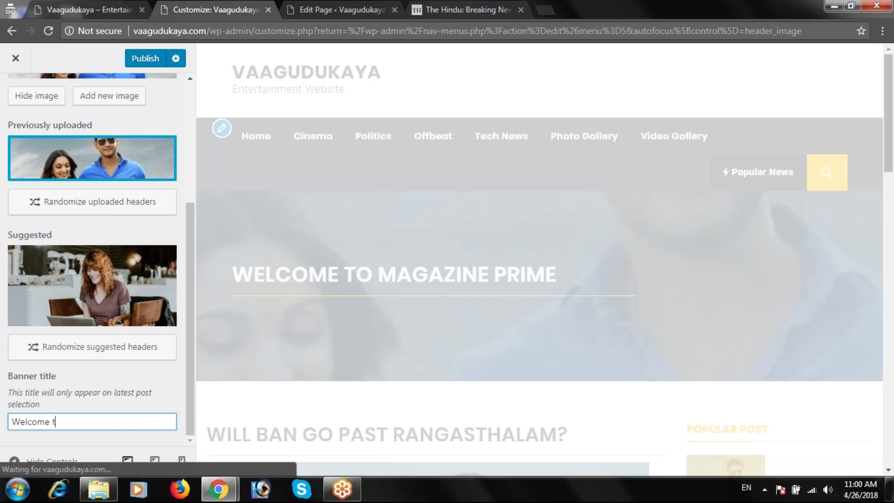
type("o Va")
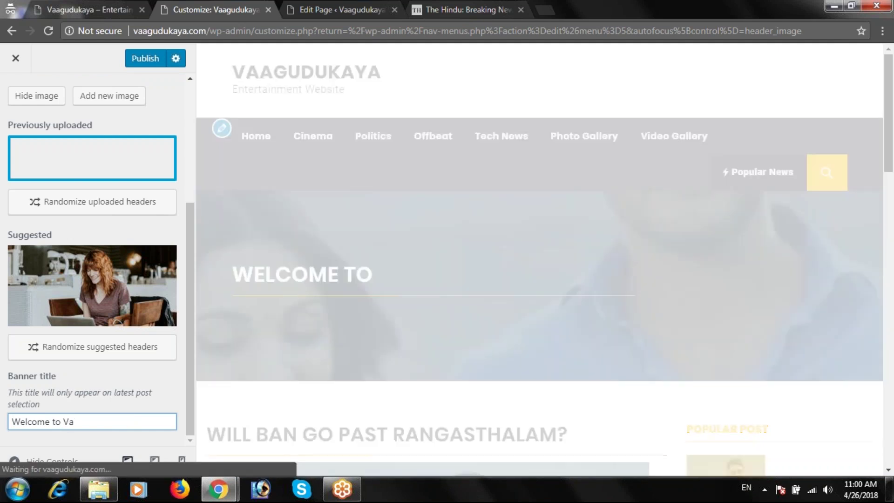
type("agudukaya")
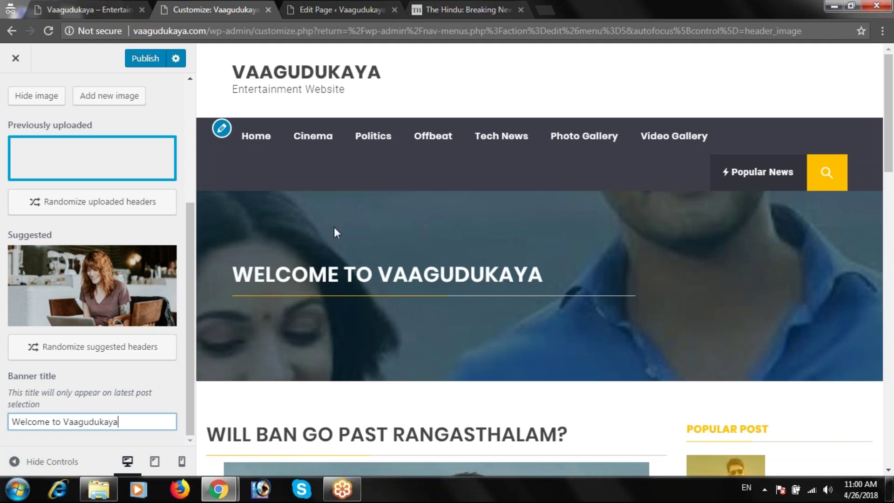
mouse_move(131, 175)
left_click(150, 63)
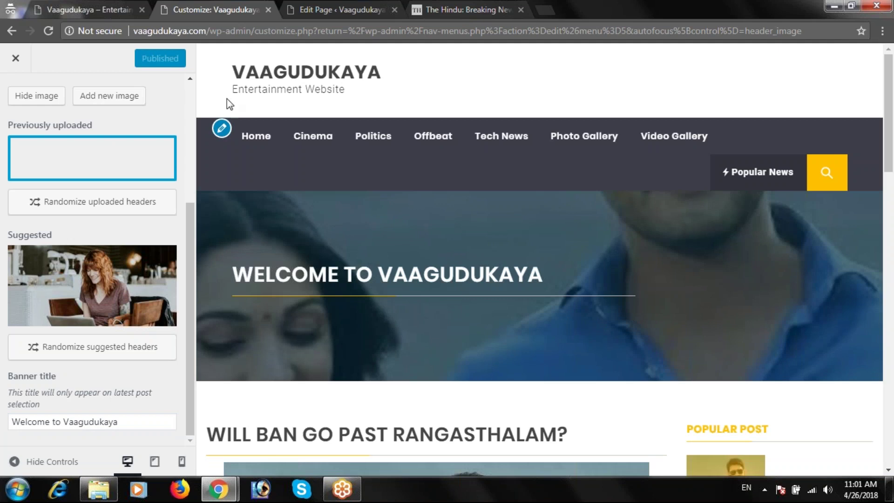
Scroll the live front page to check the WELCOME TO VAAGUDUKAYA banner.
left_click(100, 1)
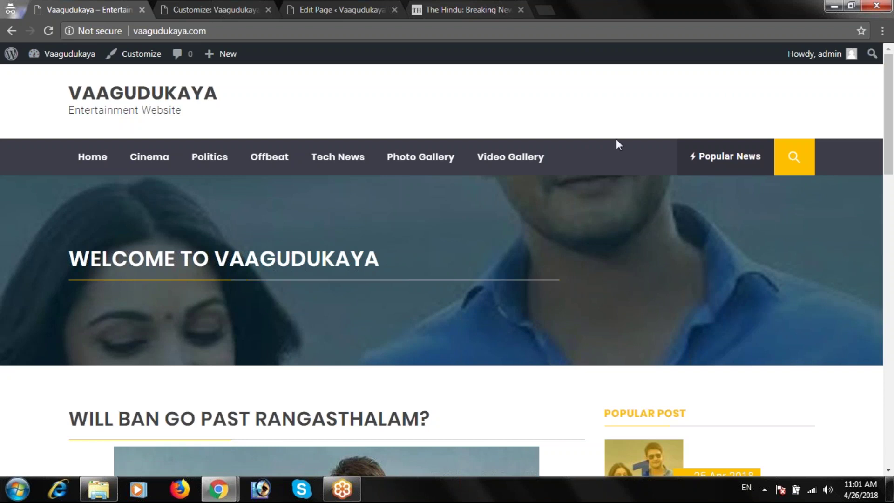
scroll(638, 105, "down", 7)
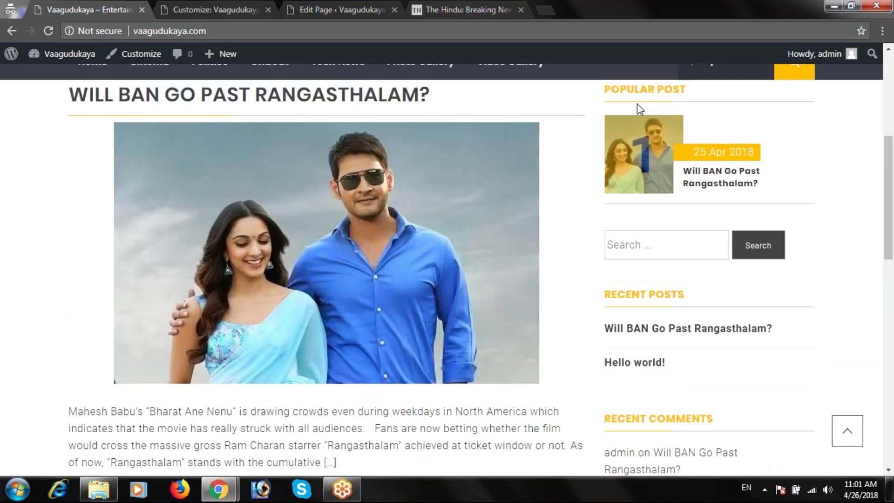
scroll(637, 104, "up", 7)
scroll(637, 103, "down", 1)
scroll(637, 103, "up", 1)
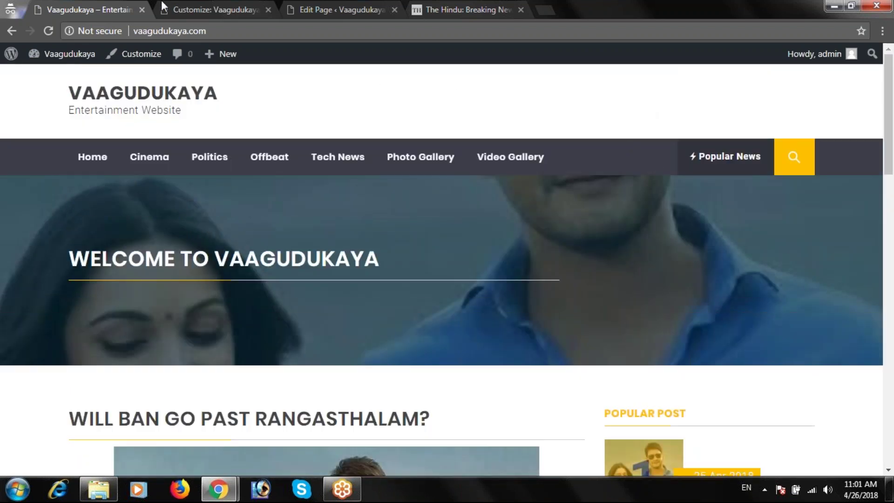
Close the customizer tab and go to the admin Dashboard.
left_click(213, 7)
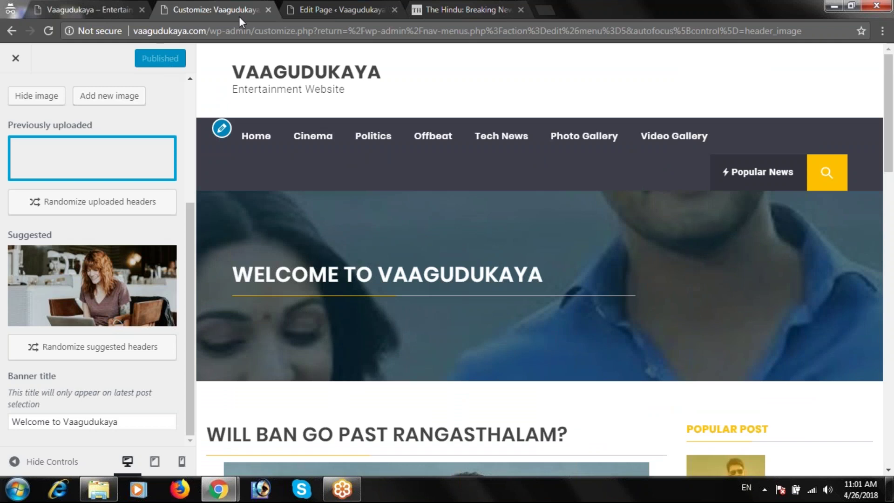
left_click(268, 10)
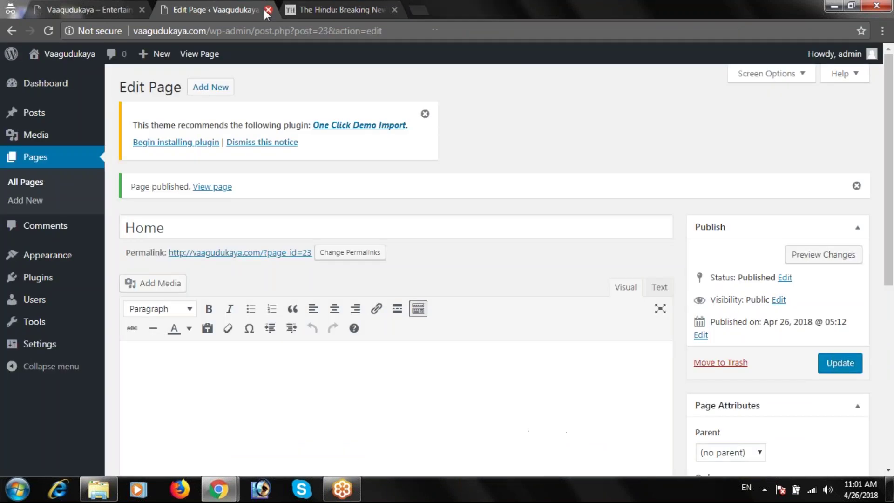
left_click(45, 83)
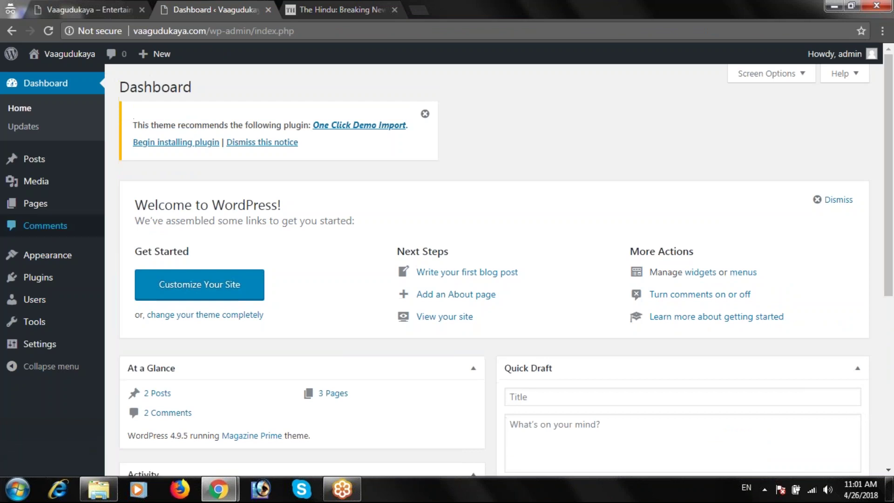
mouse_move(49, 258)
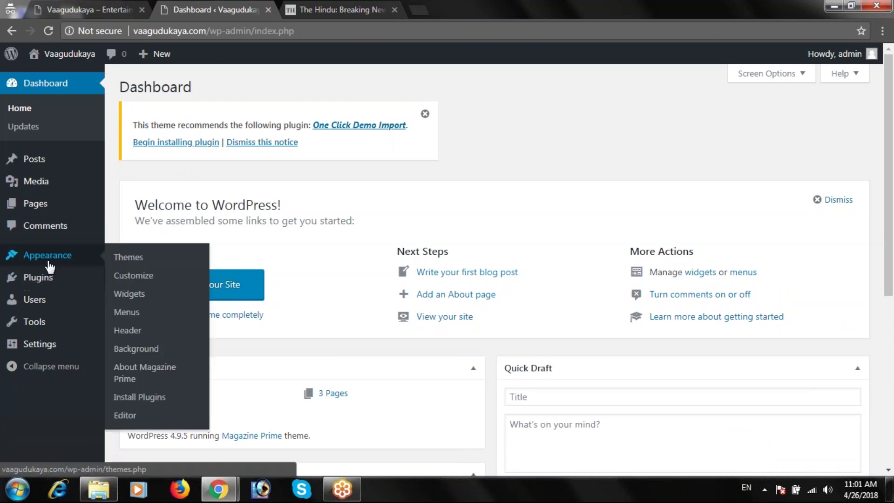
Open Background Image settings in a new tab, then begin a 'backgrou' search in another tab.
middle_click(147, 350)
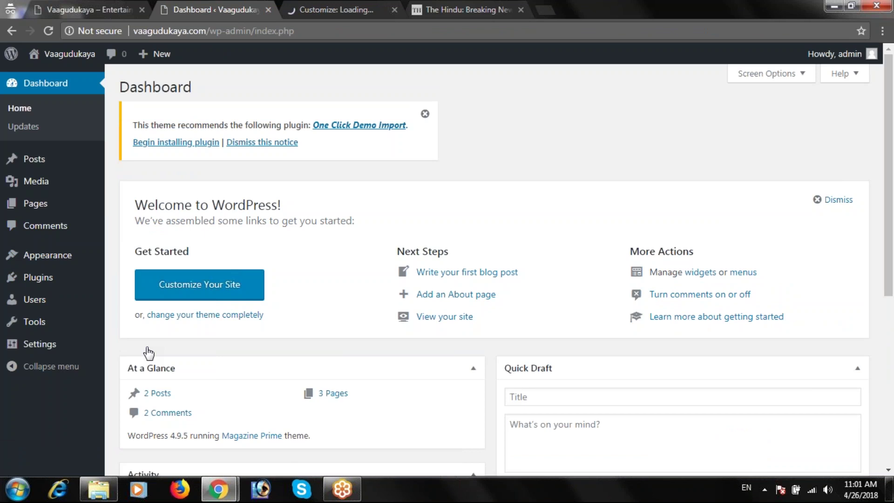
left_click(345, 6)
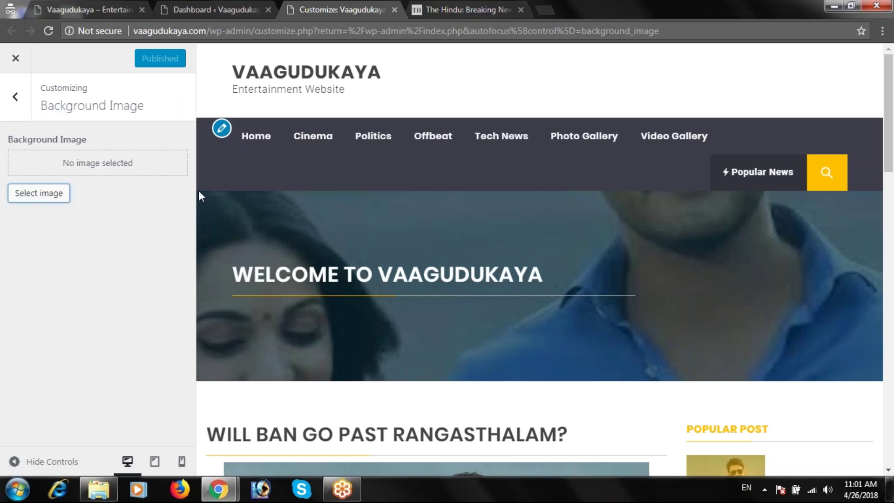
left_click(541, 8)
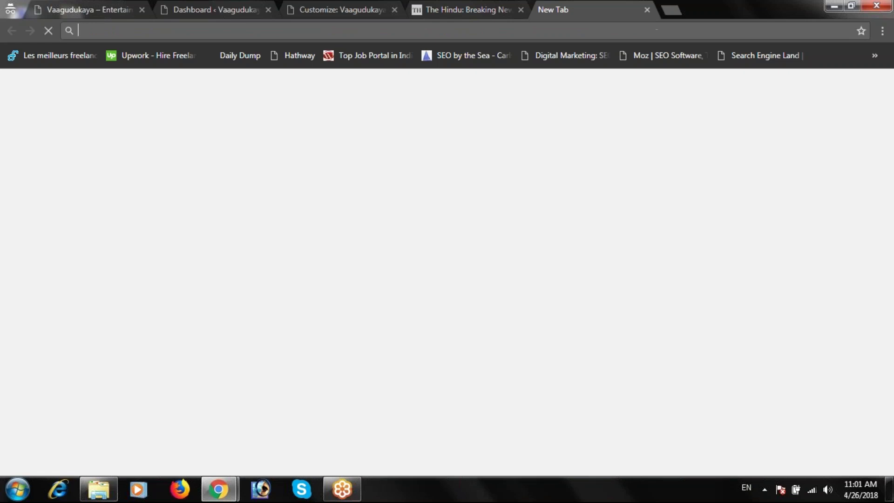
type("backgrou")
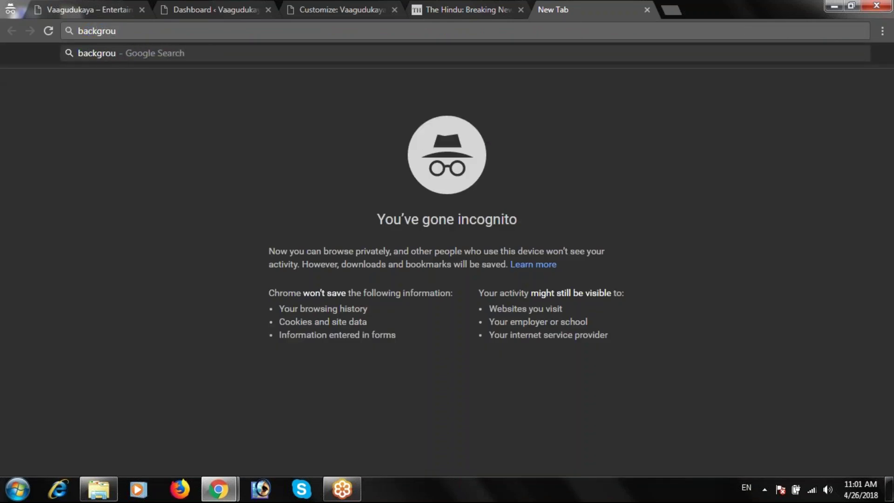
Replace the search text and search Google for 'cement colour background images'.
key("BackSpace")
key("BackSpace")
key("BackSpace")
key("BackSpace")
key("BackSpace")
key("BackSpace")
key("BackSpace")
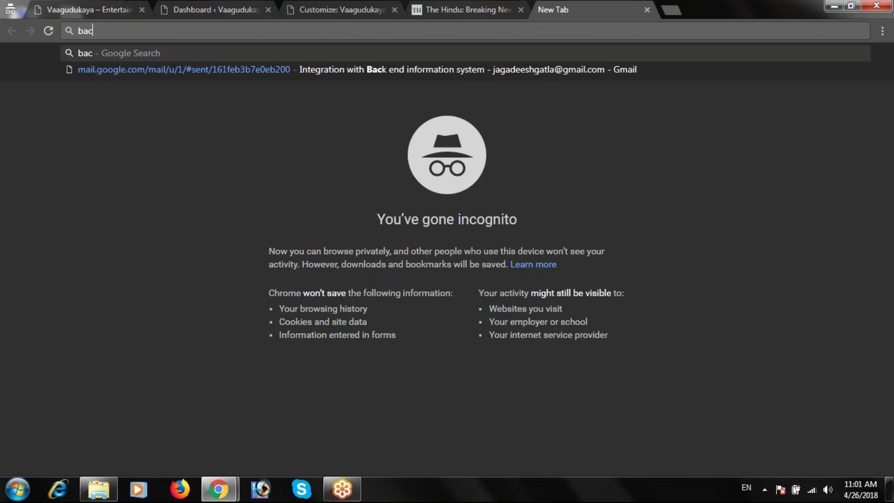
key("BackSpace")
type("cem")
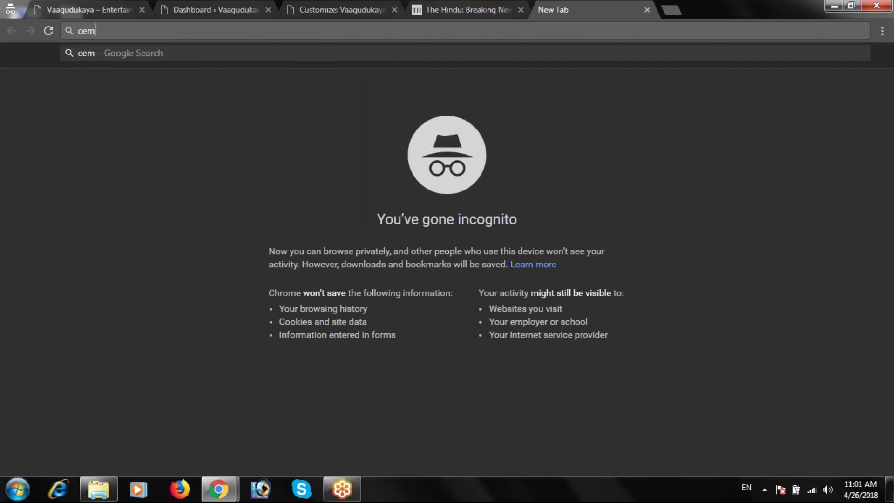
type("ent colour ")
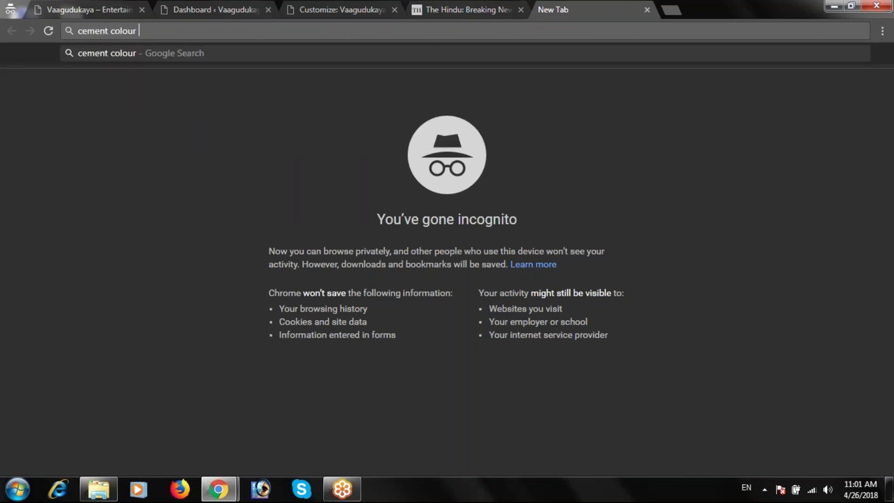
type("bakkg")
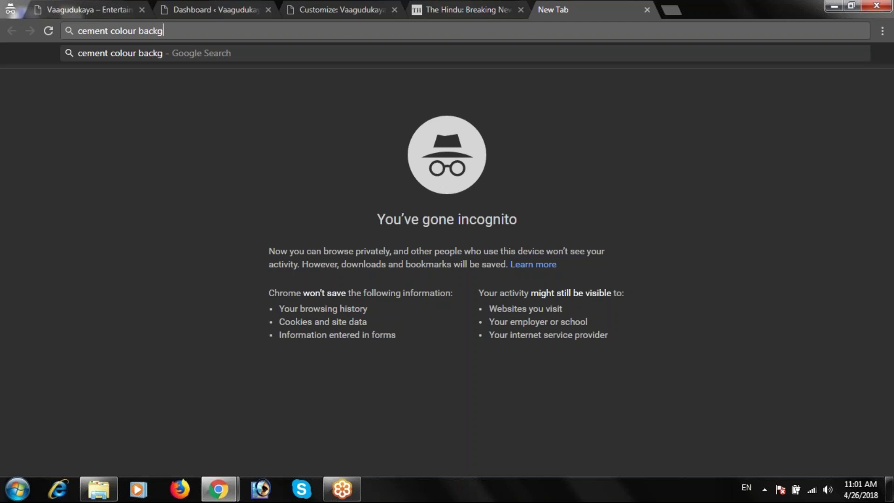
type("round images")
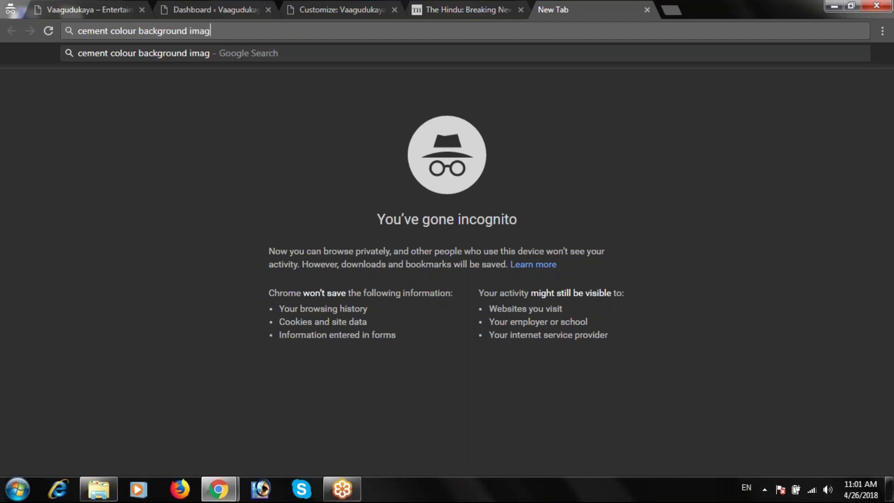
key("Return")
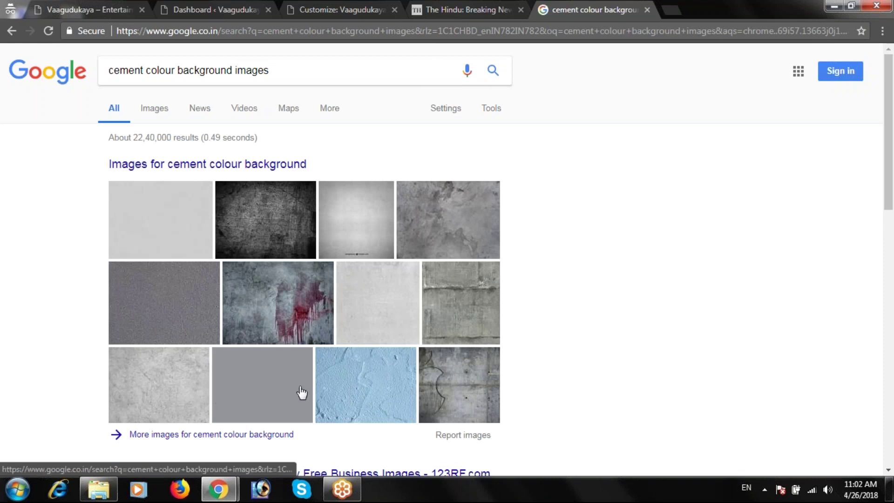
Filter to image results and preview the plain grey cement image.
left_click(288, 395)
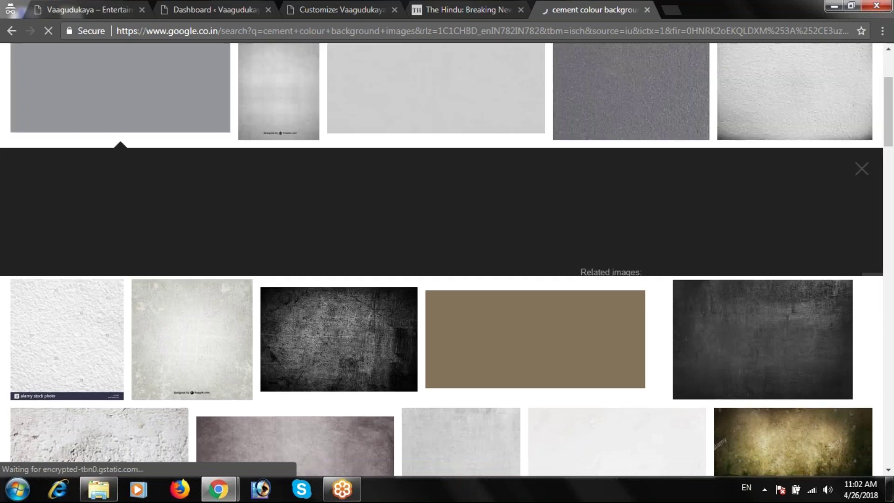
left_click(161, 99)
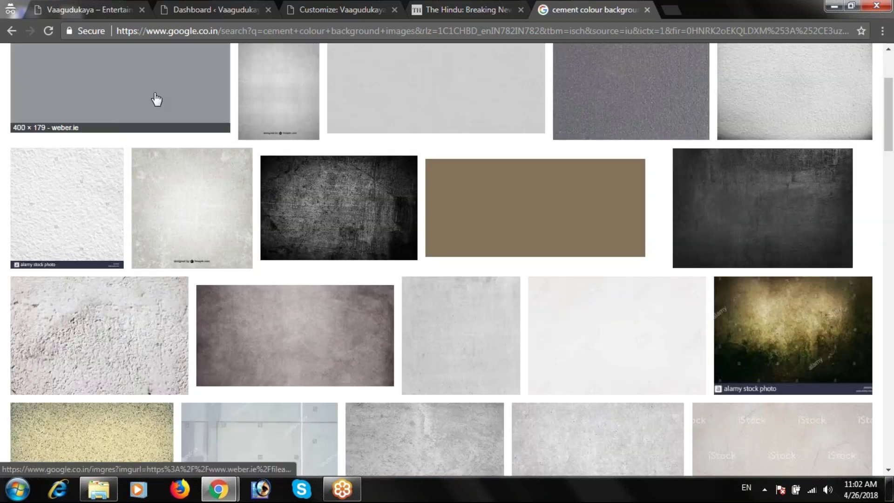
left_click(157, 99)
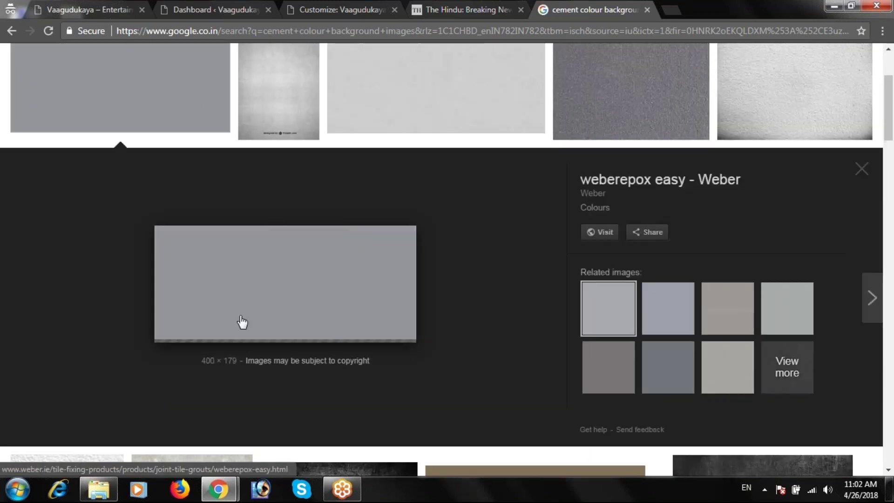
left_click(273, 280)
right_click(271, 274)
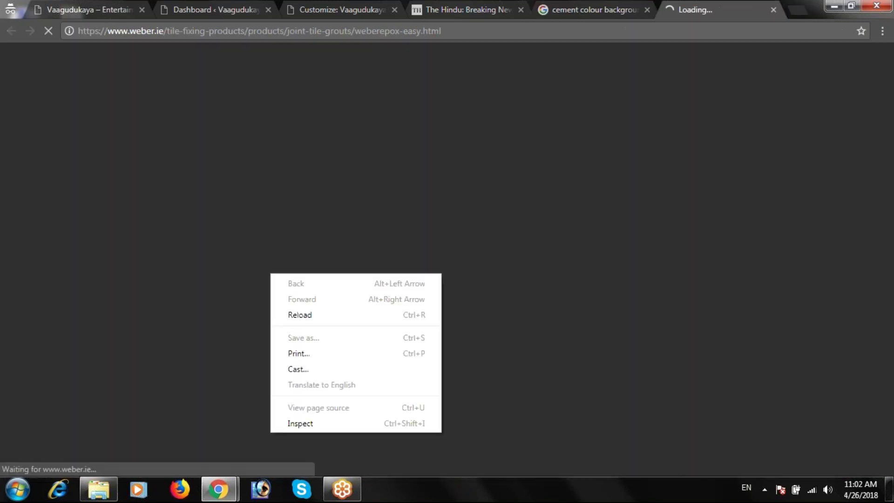
left_click(774, 8)
left_click(774, 8)
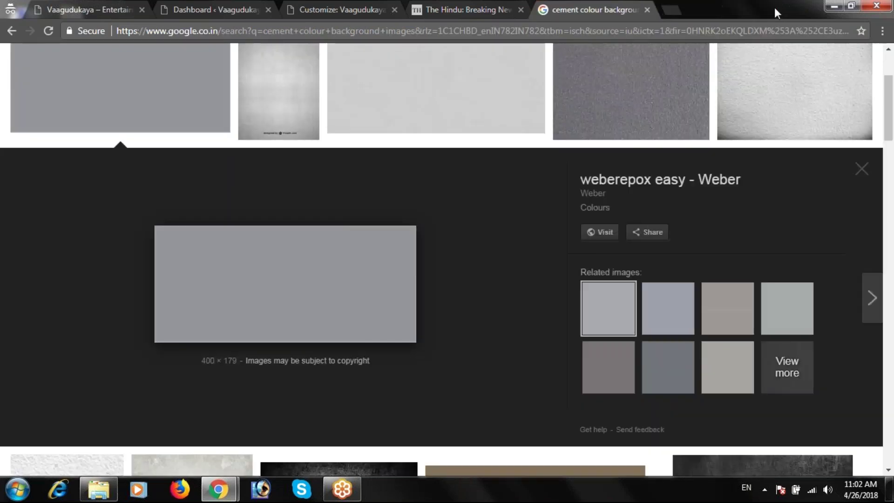
Save the grey image to the Desktop as cementgrey.jpg.
right_click(326, 255)
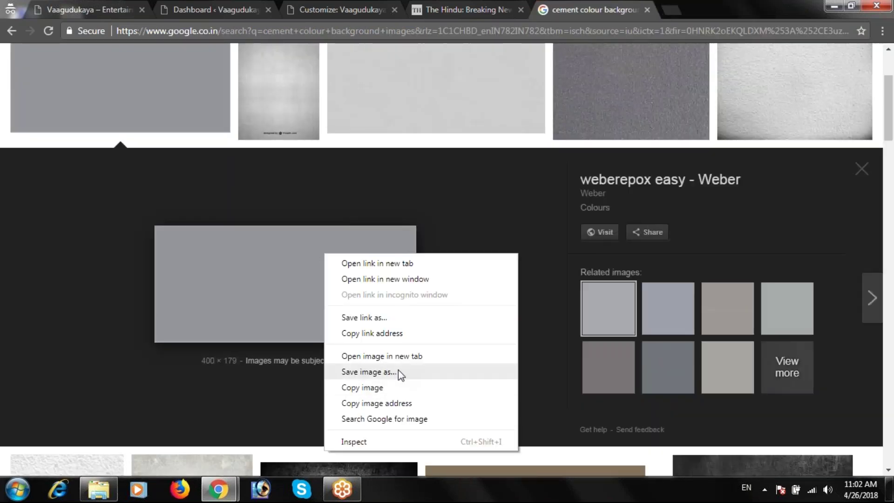
left_click(379, 372)
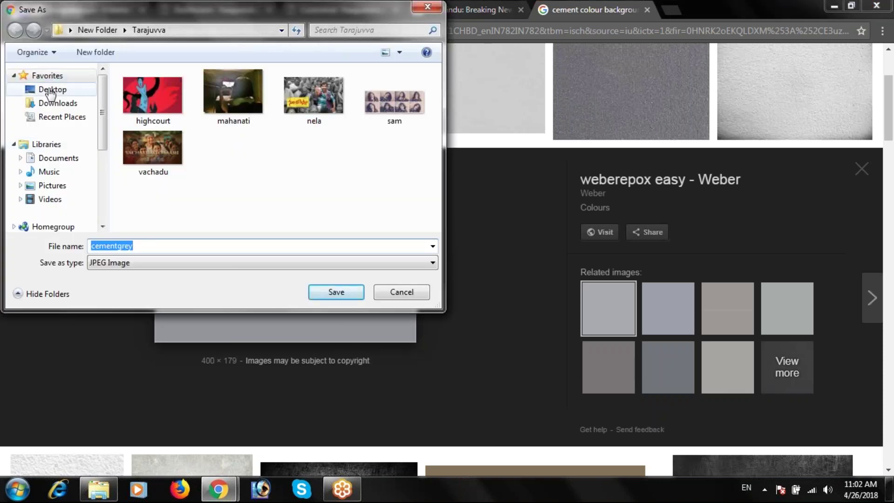
left_click(42, 89)
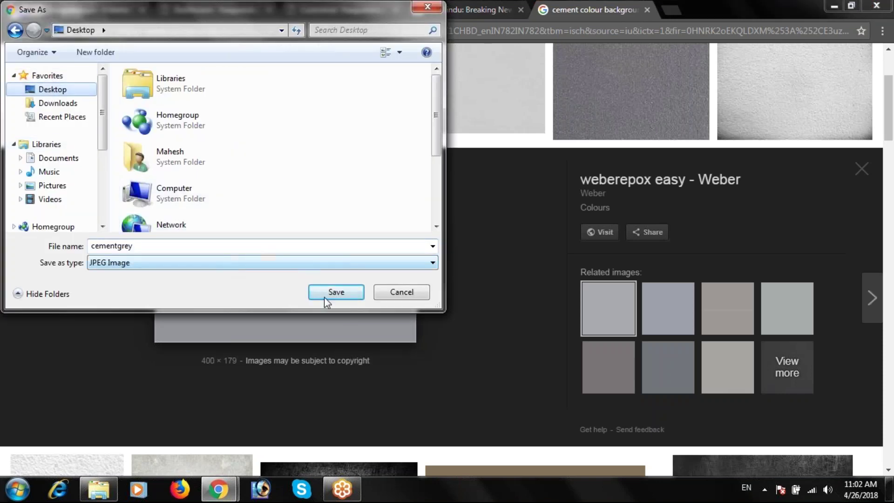
left_click(336, 292)
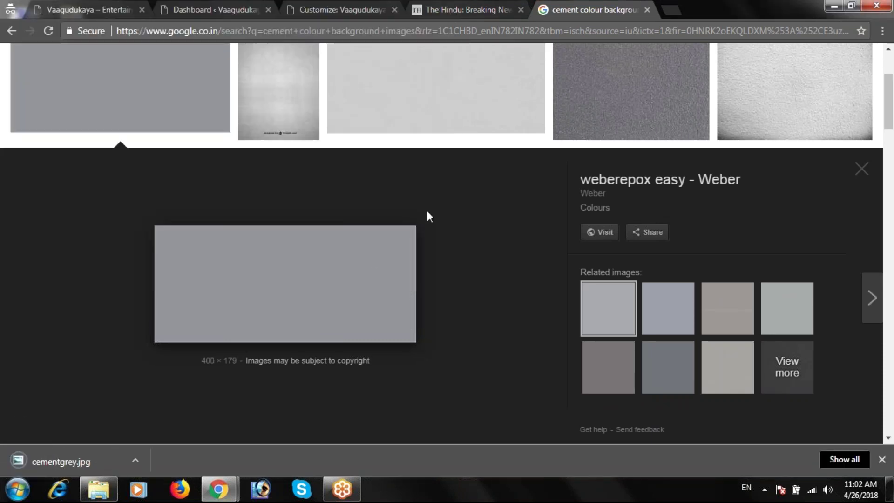
In Background Image settings, open the Upload Files panel and browse the computer.
left_click(209, 6)
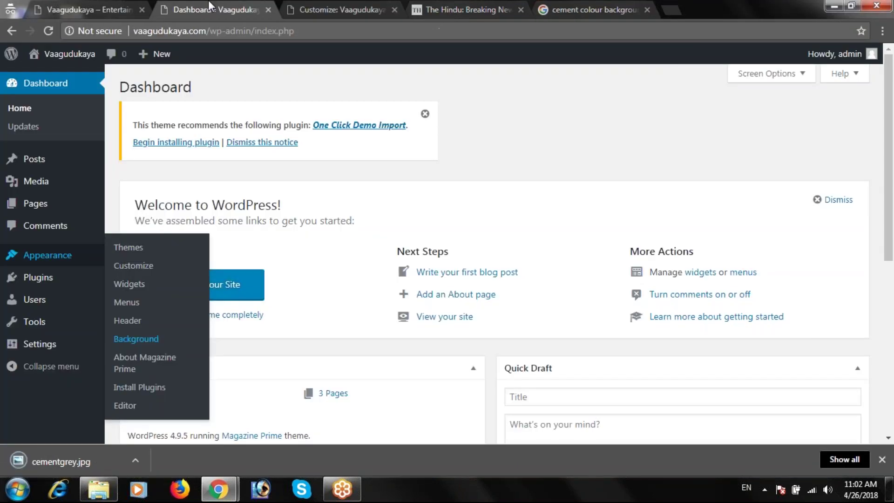
left_click(389, 6)
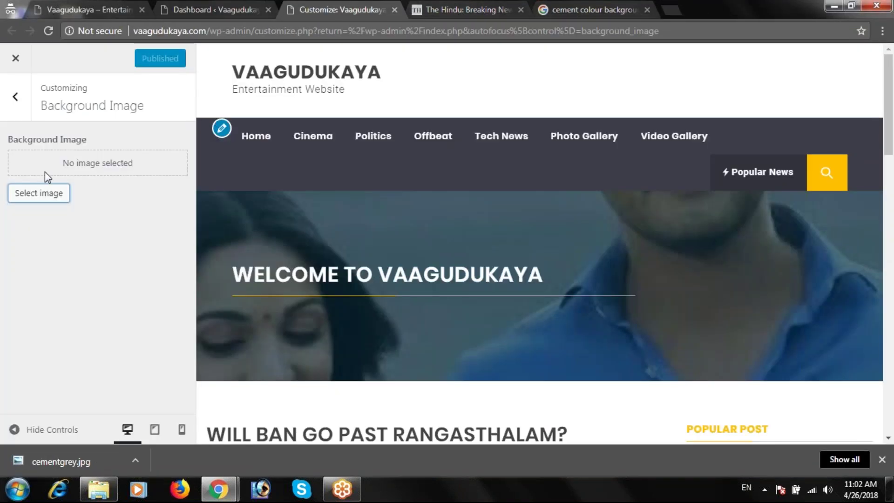
left_click(37, 193)
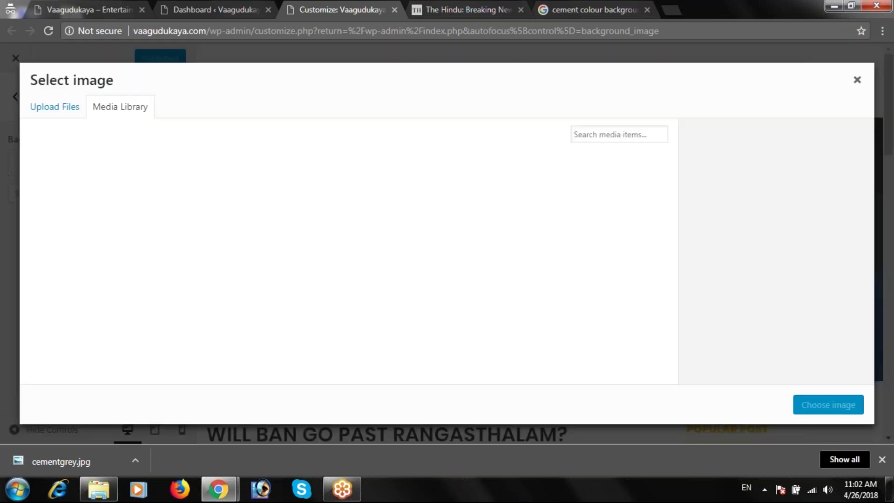
left_click(69, 112)
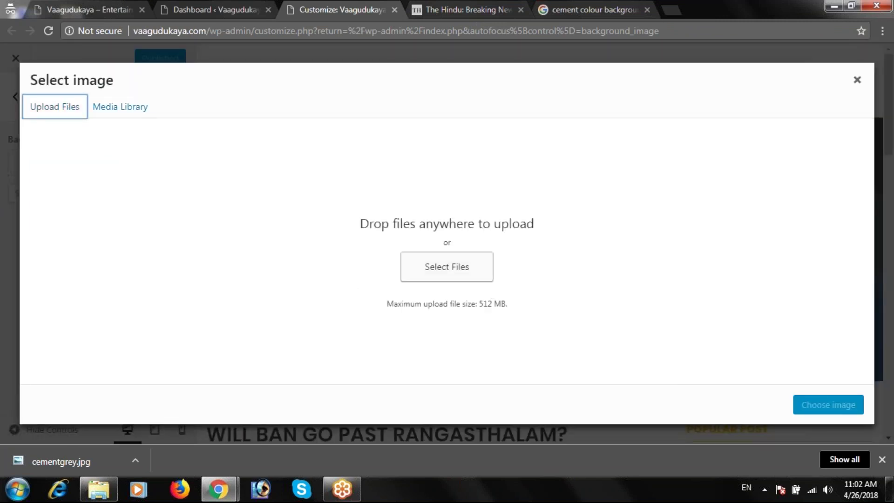
left_click(447, 267)
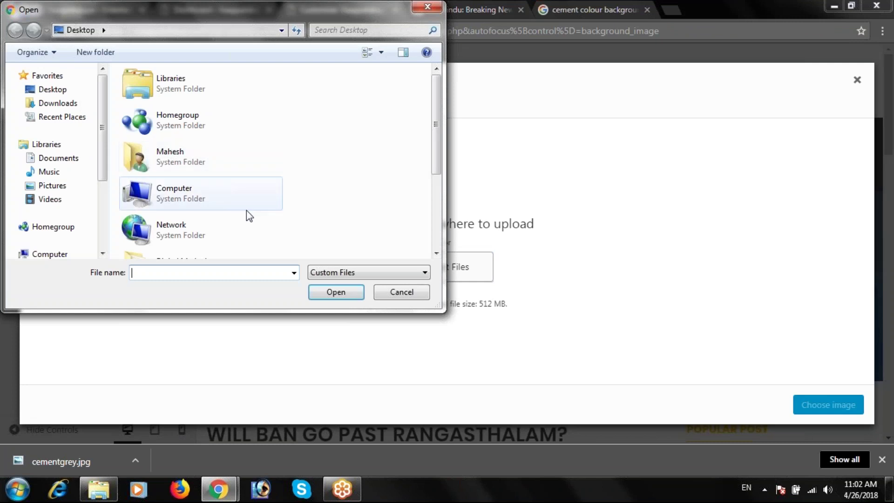
Upload cementgrey.jpg and choose it as the site background image.
left_click(188, 228)
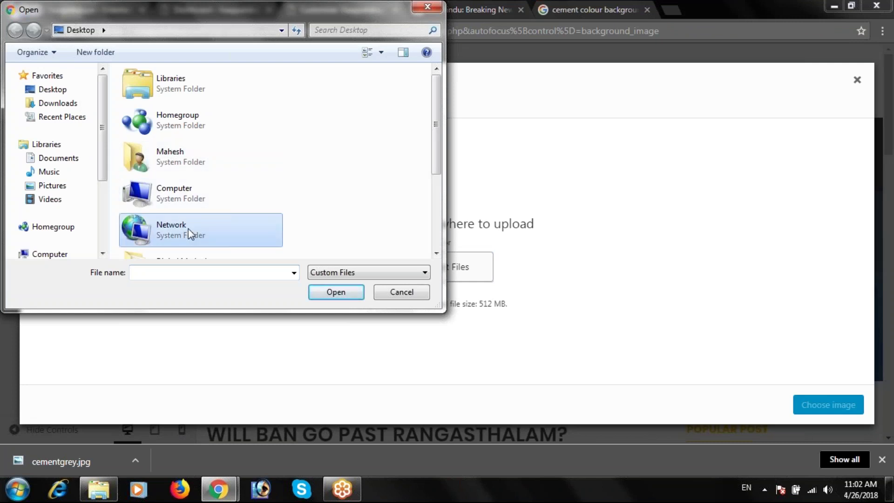
scroll(188, 228, "down", 3)
left_click(188, 228)
left_click(188, 228)
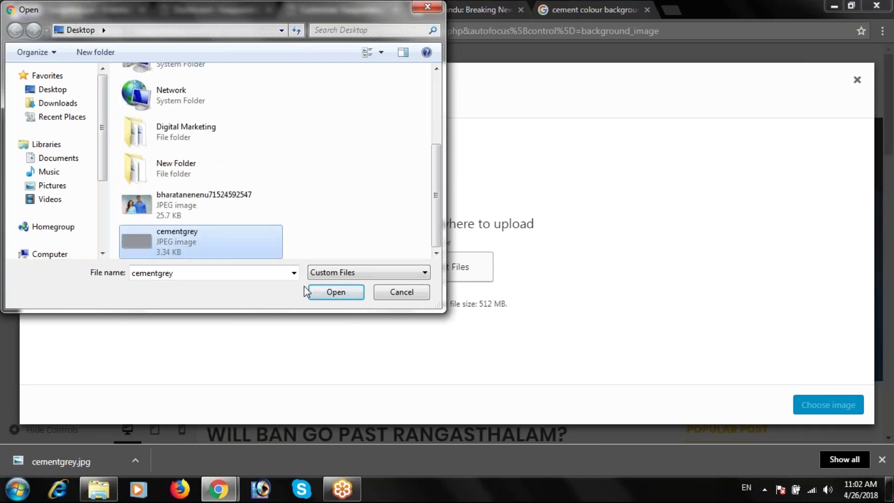
left_click(251, 252)
left_click(330, 293)
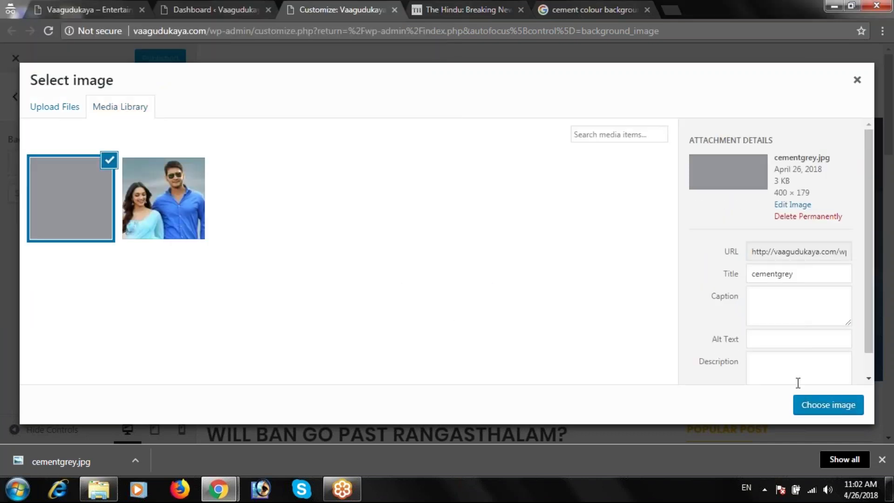
left_click(820, 408)
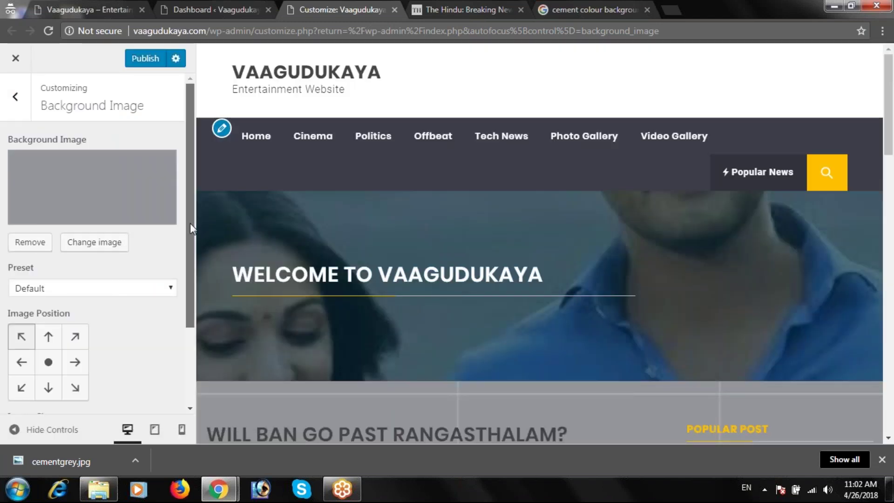
Publish the cementgrey.jpg background so the Customizer shows Published.
scroll(190, 231, "down", 3)
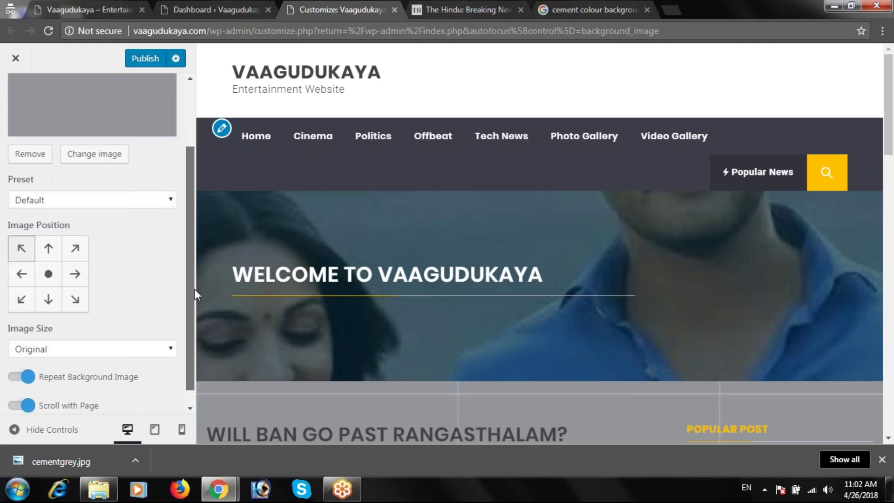
scroll(177, 175, "up", 3)
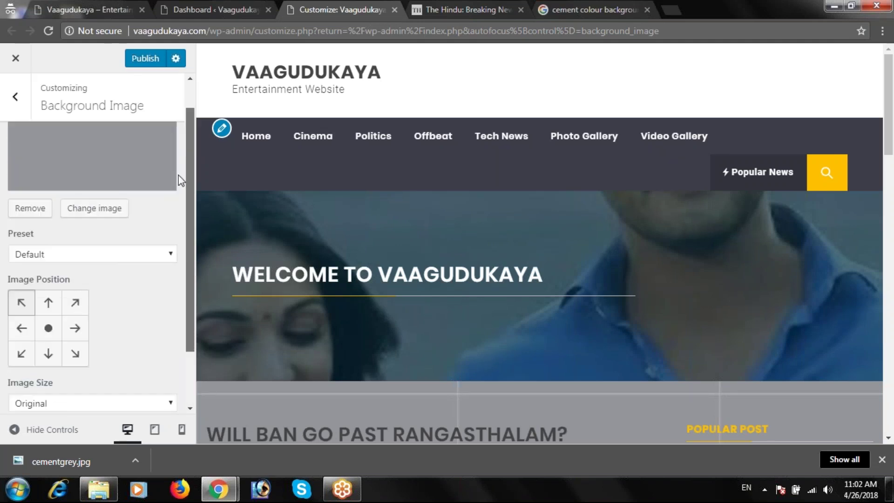
left_click(142, 66)
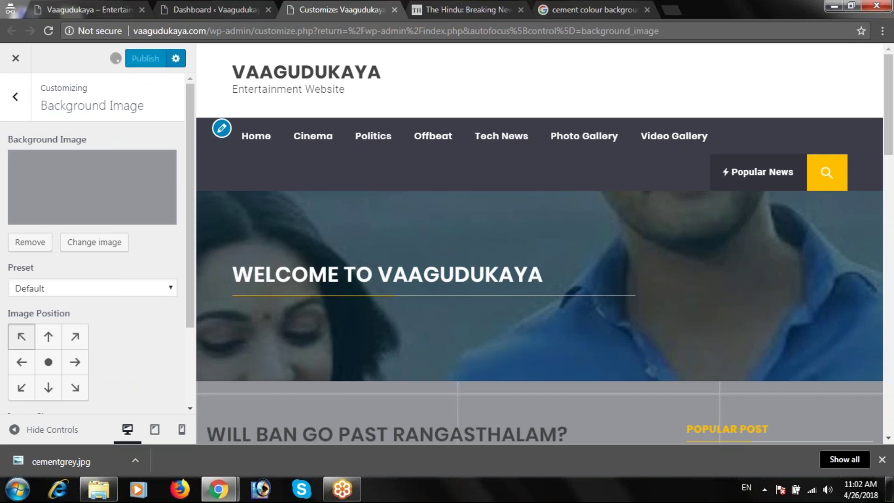
Scroll through the live Vaagudukaya front page.
left_click(93, 4)
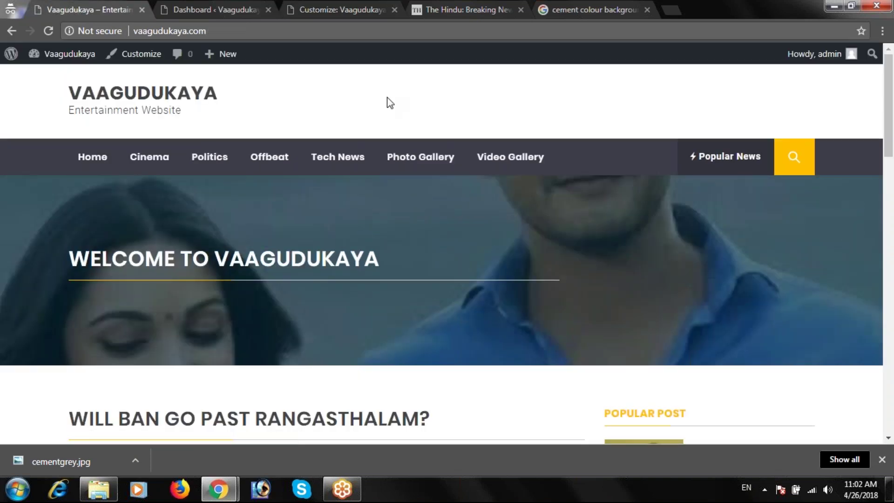
scroll(387, 98, "down", 5)
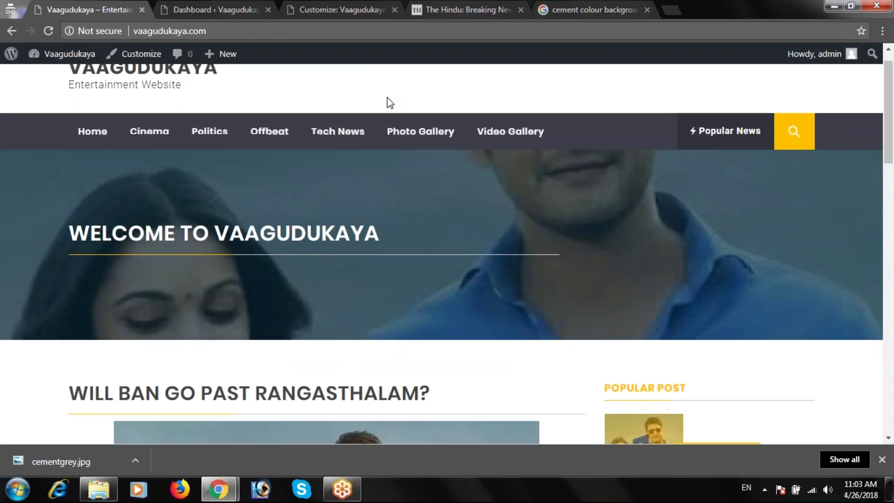
scroll(387, 96, "down", 8)
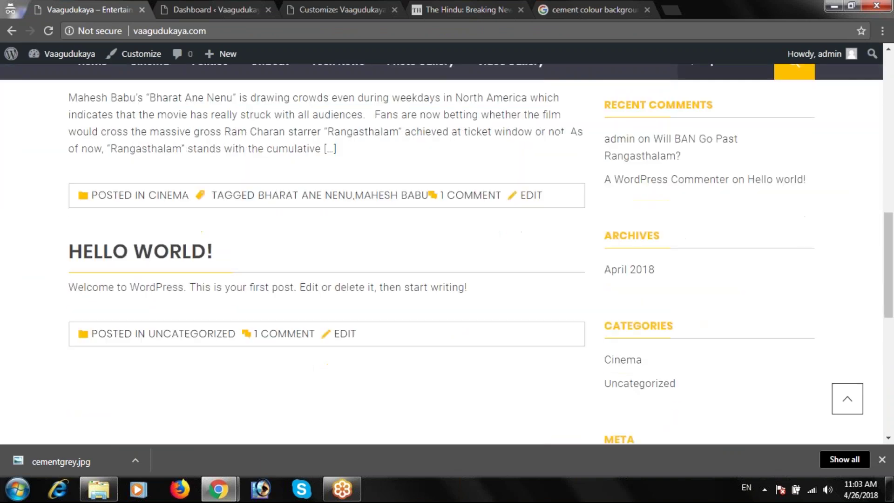
scroll(441, 261, "down", 8)
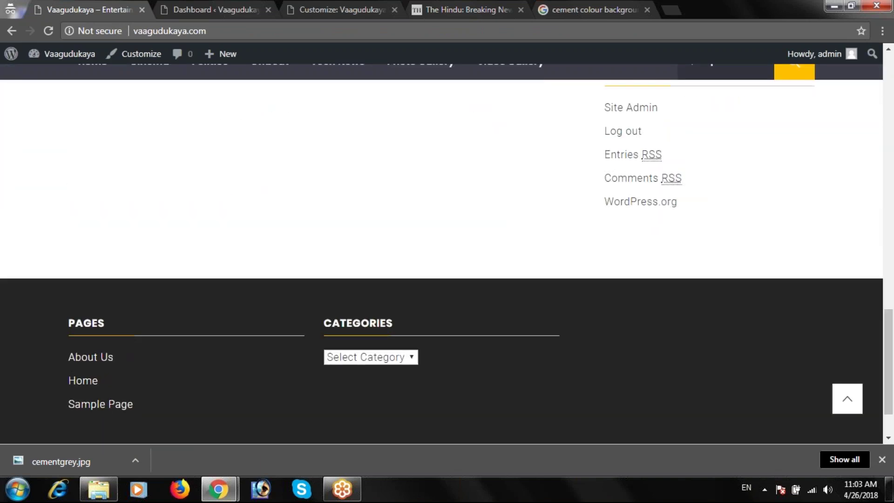
scroll(316, 88, "up", 20)
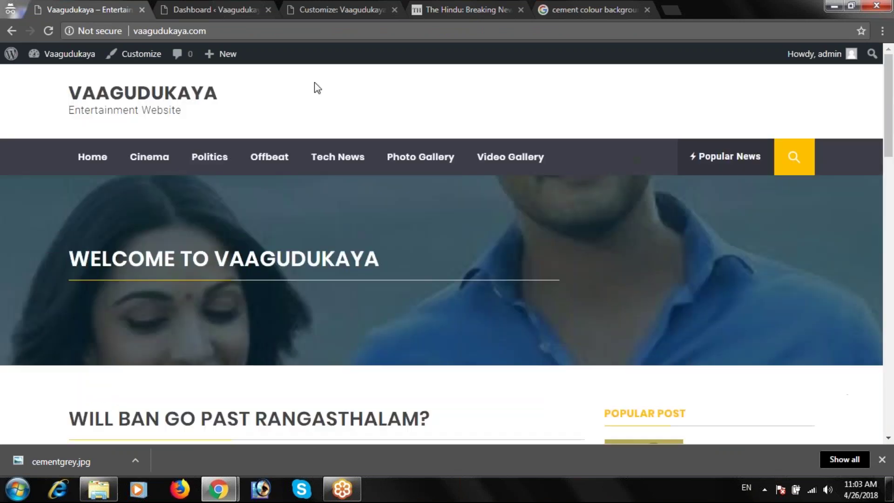
Reload the live site and scroll through it to check the grey cement background behind the posts.
left_click(222, 6)
left_click(88, 10)
key("F5")
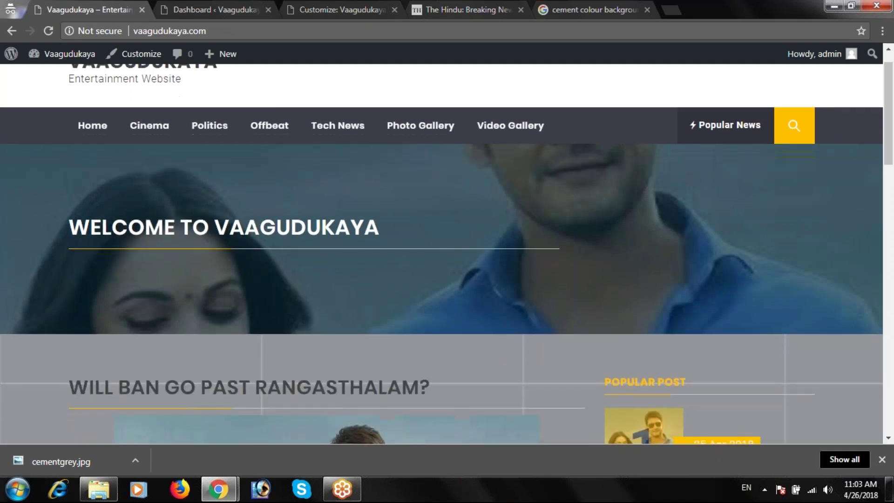
scroll(441, 262, "down", 12)
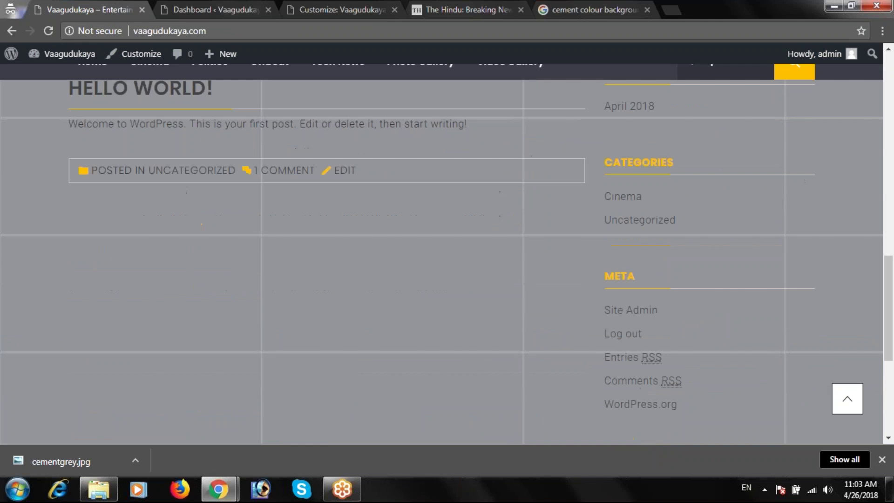
scroll(441, 261, "up", 5)
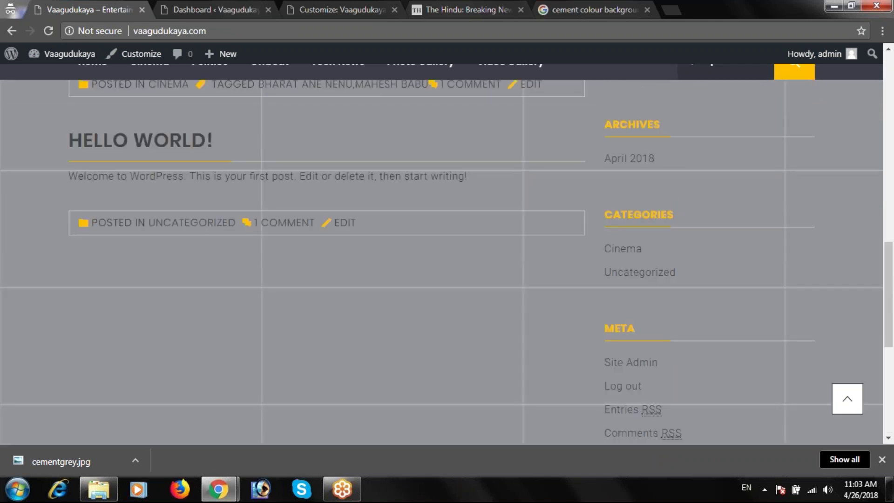
scroll(441, 261, "up", 15)
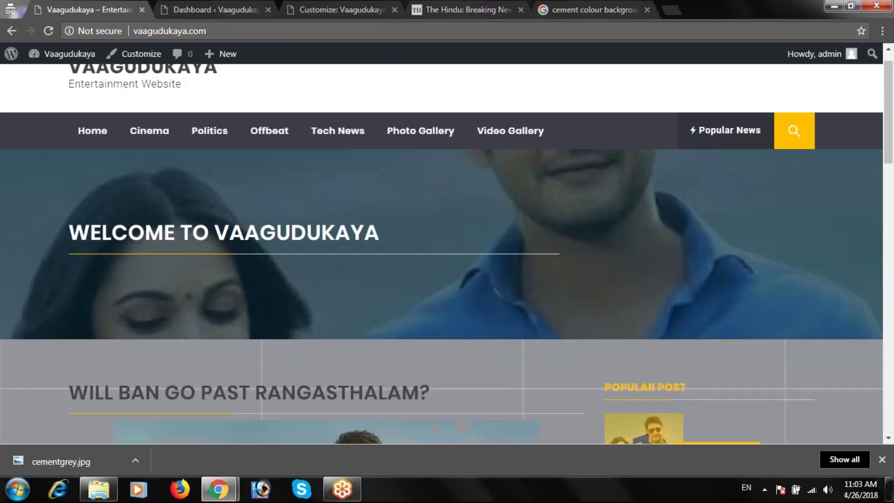
scroll(441, 260, "down", 15)
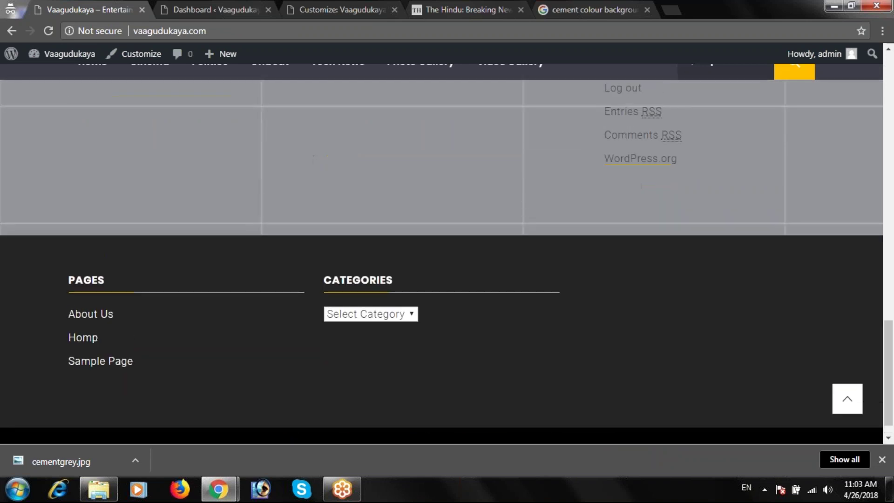
scroll(441, 260, "up", 15)
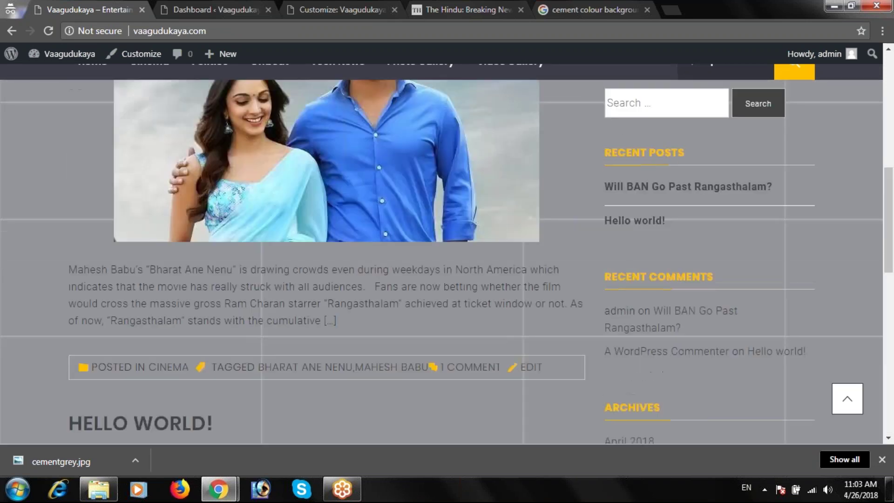
scroll(441, 260, "down", 10)
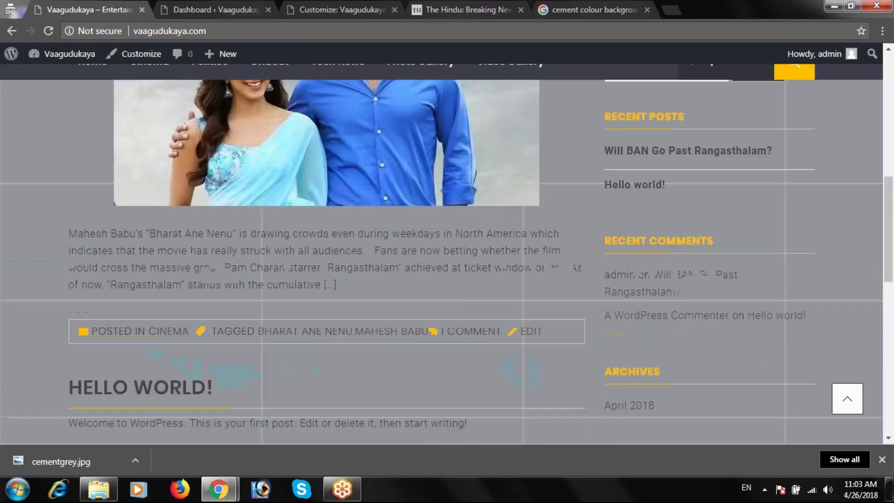
scroll(441, 261, "up", 10)
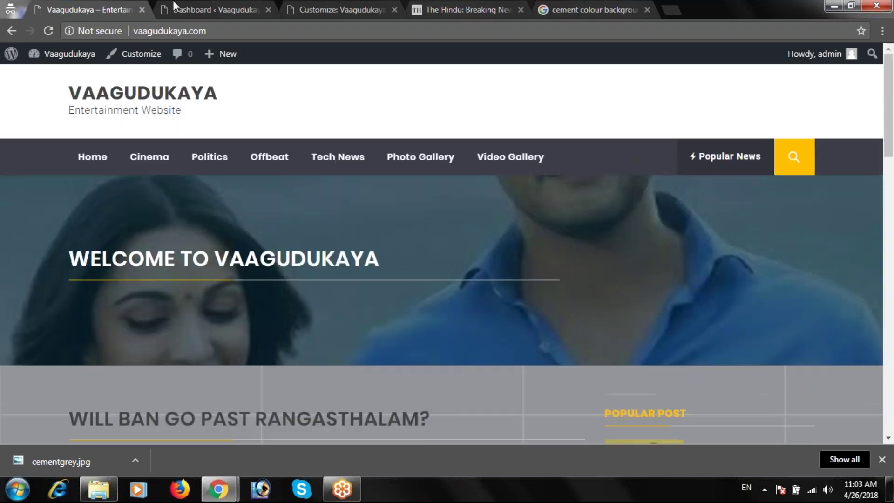
Browse The Hindu homepage top stories, then return to the WordPress admin dashboard.
left_click(203, 6)
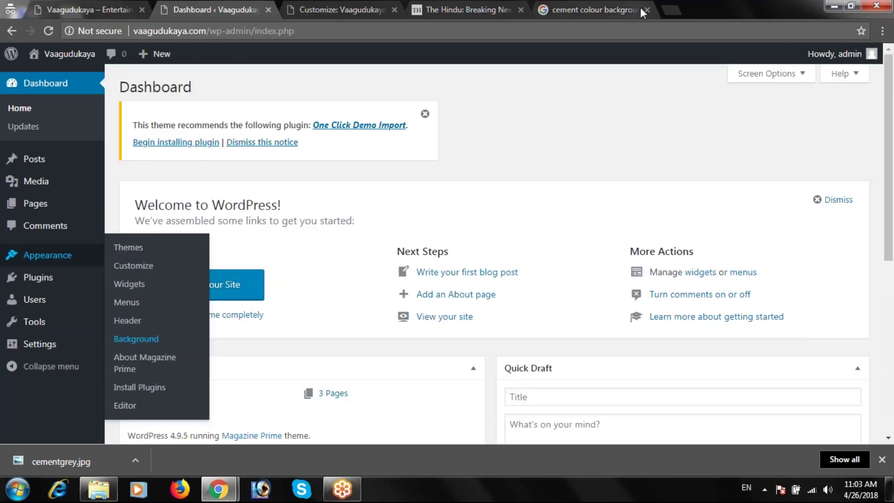
left_click(470, 7)
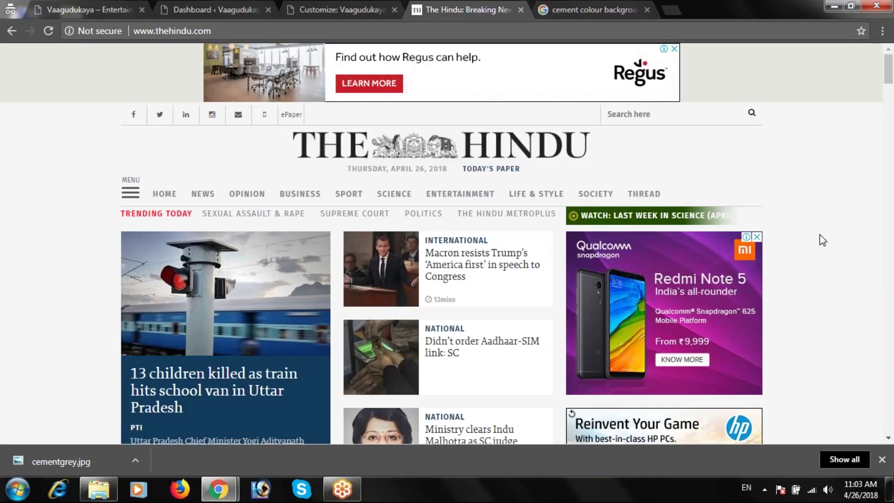
scroll(822, 240, "down", 6)
scroll(822, 239, "down", 8)
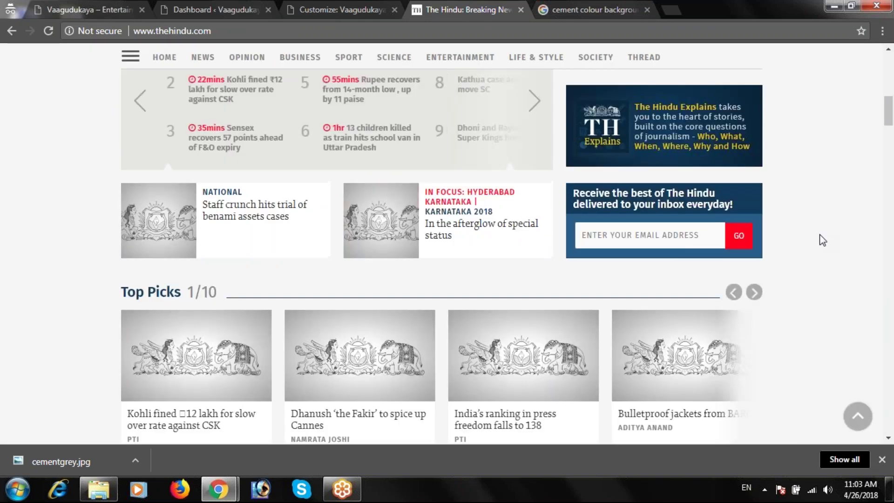
scroll(822, 240, "down", 9)
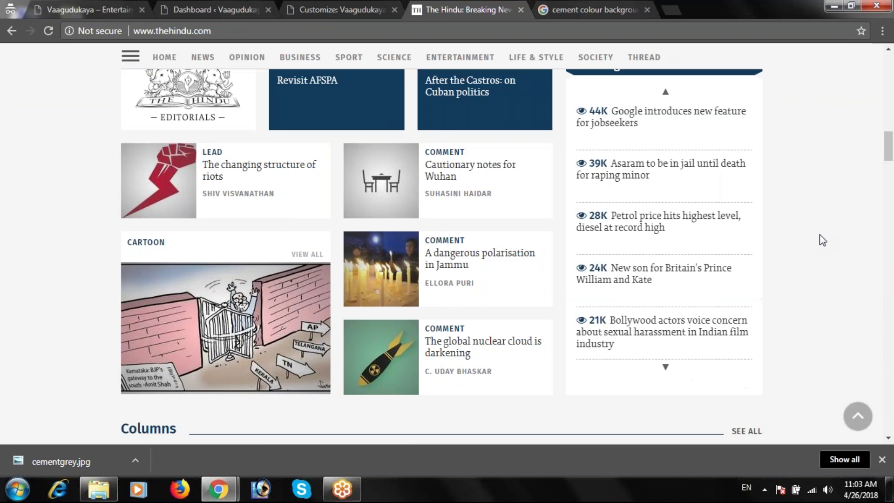
scroll(822, 240, "up", 11)
scroll(822, 240, "up", 10)
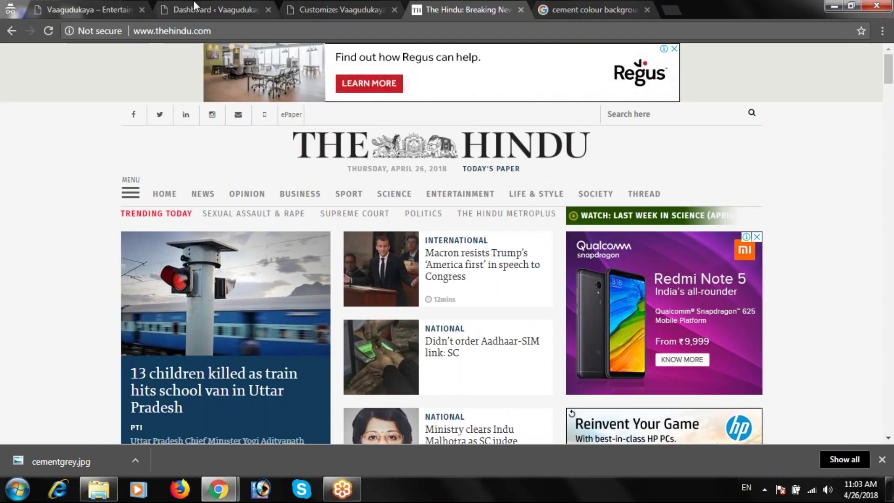
left_click(212, 9)
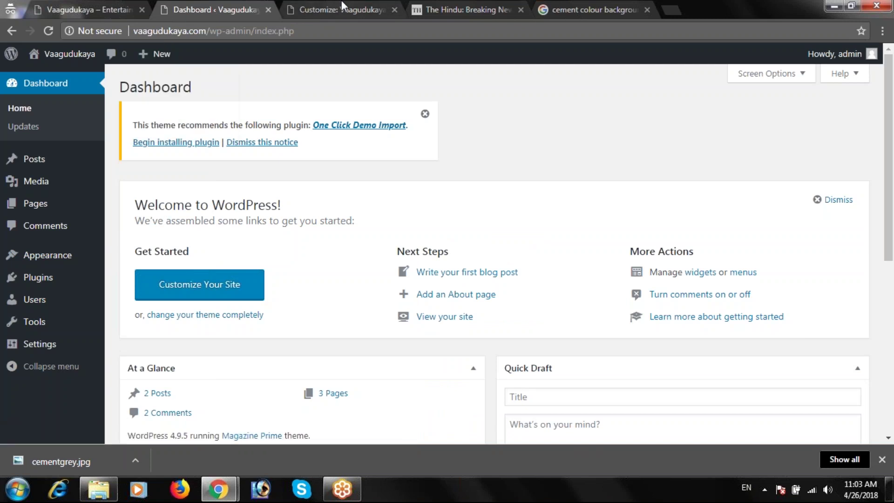
Remove the site's background image in the Customizer and publish the change.
left_click(326, 8)
left_click(37, 246)
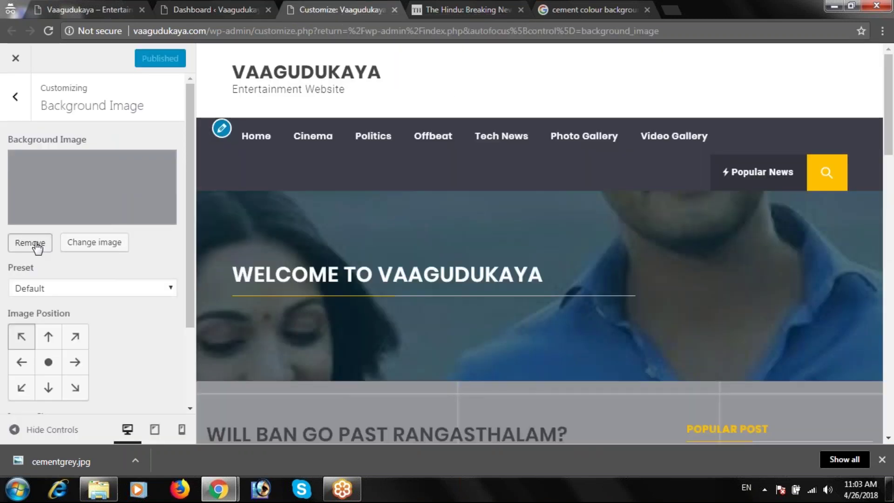
left_click(148, 58)
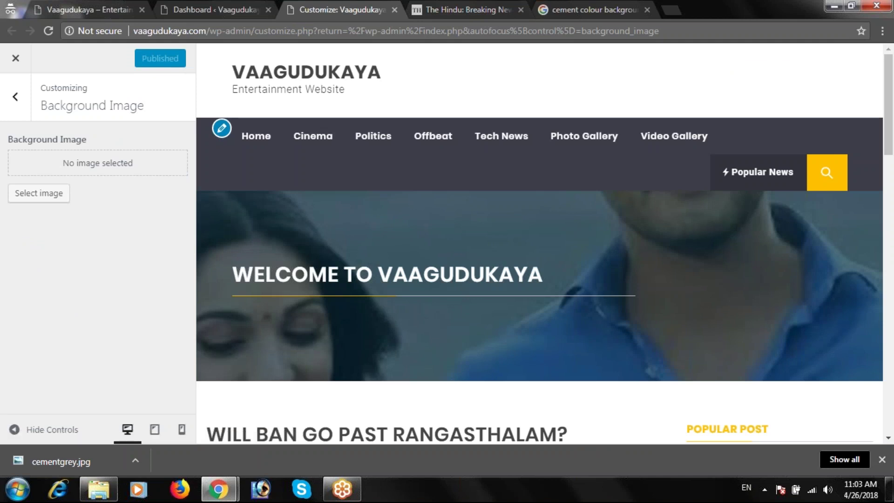
Reload the live site to confirm posts and sidebar now sit on plain white.
left_click(82, 10)
left_click(152, 99)
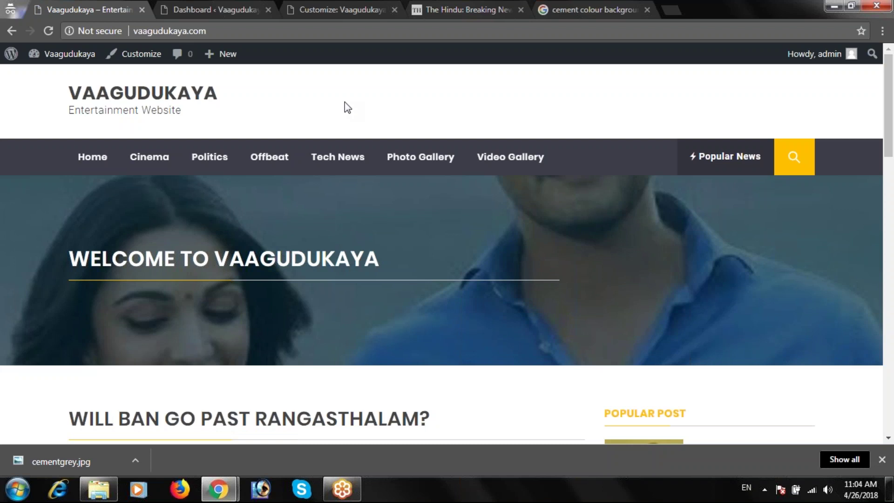
scroll(345, 102, "down", 8)
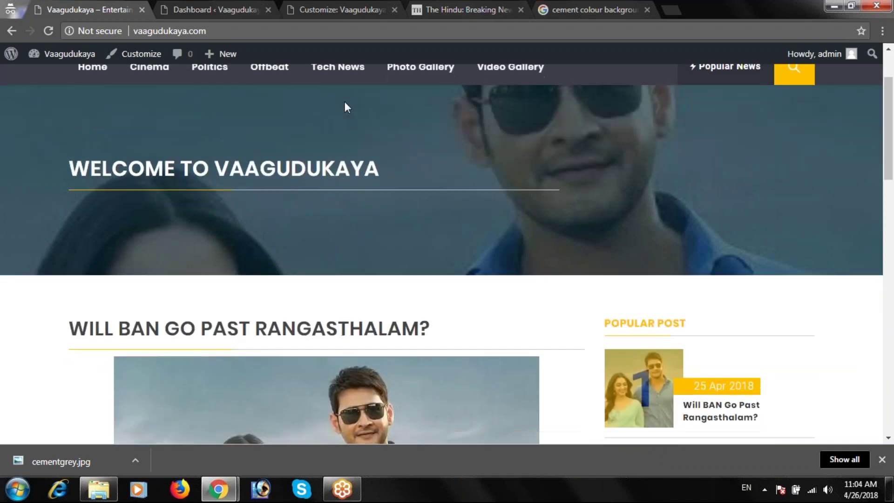
scroll(344, 102, "down", 10)
scroll(345, 102, "up", 18)
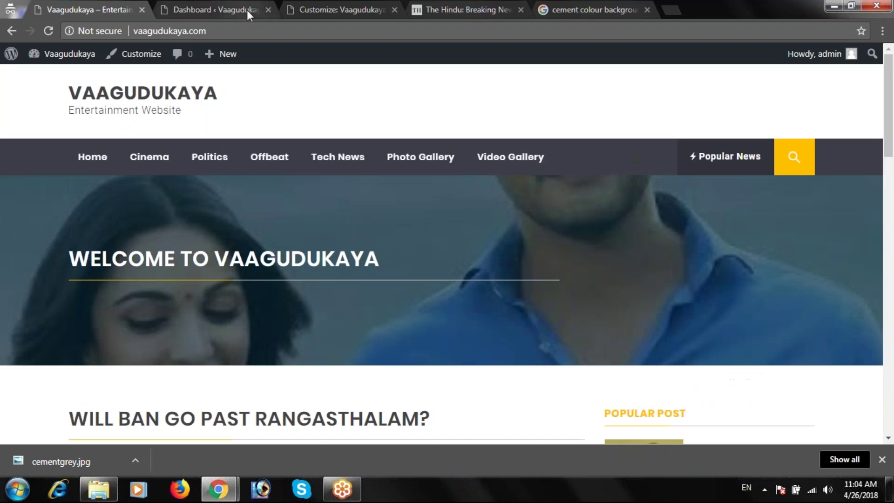
Open About Magazine Prime in a new tab and launch its Static Front Page customizer.
left_click(247, 10)
mouse_move(48, 255)
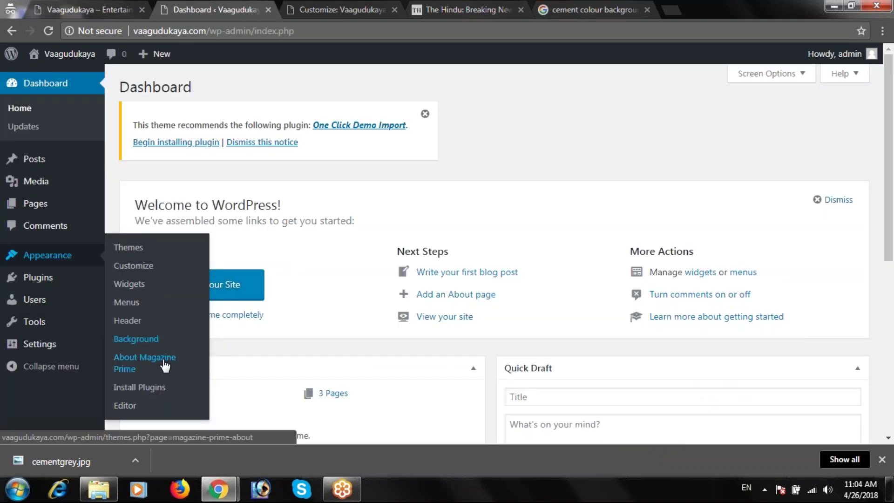
middle_click(164, 362)
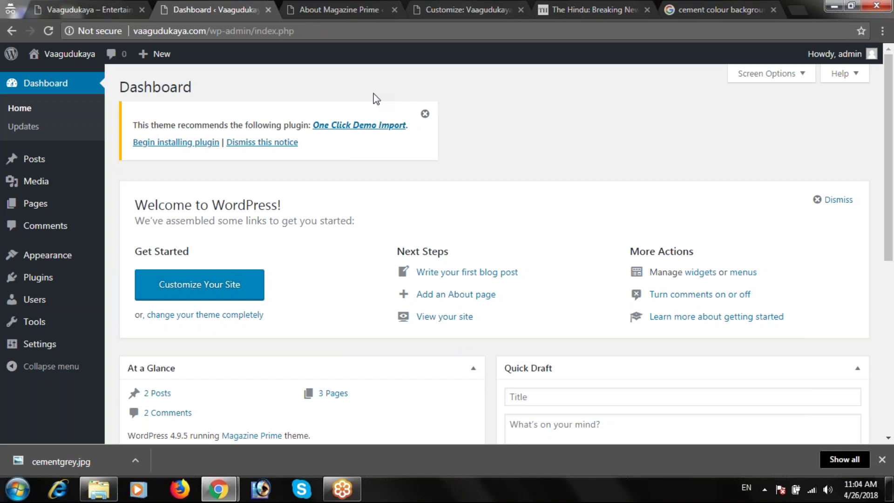
left_click(337, 6)
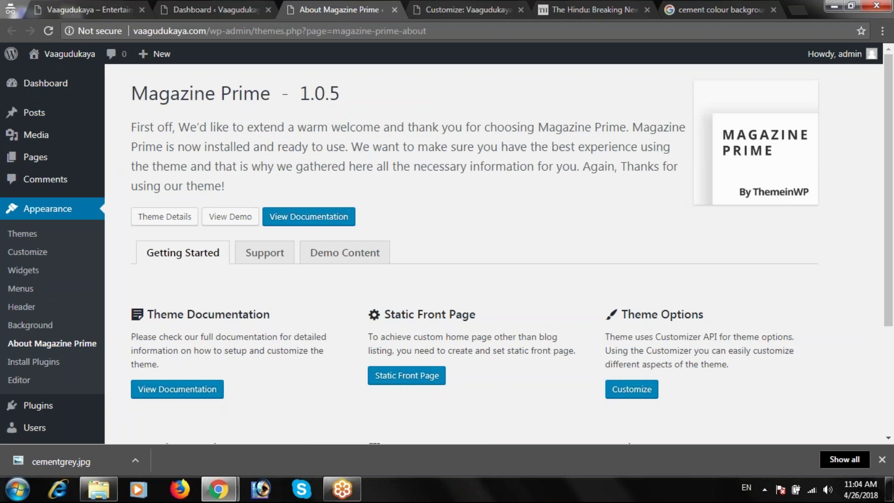
scroll(493, 251, "down", 3)
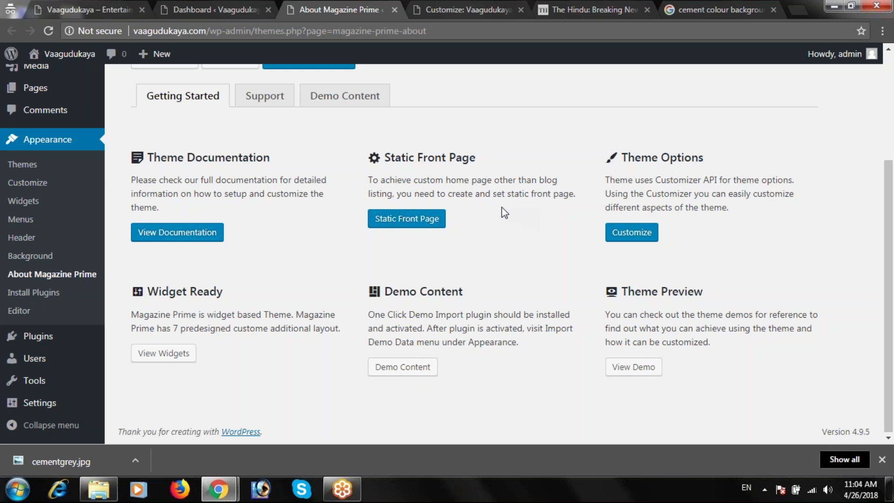
left_click(426, 220)
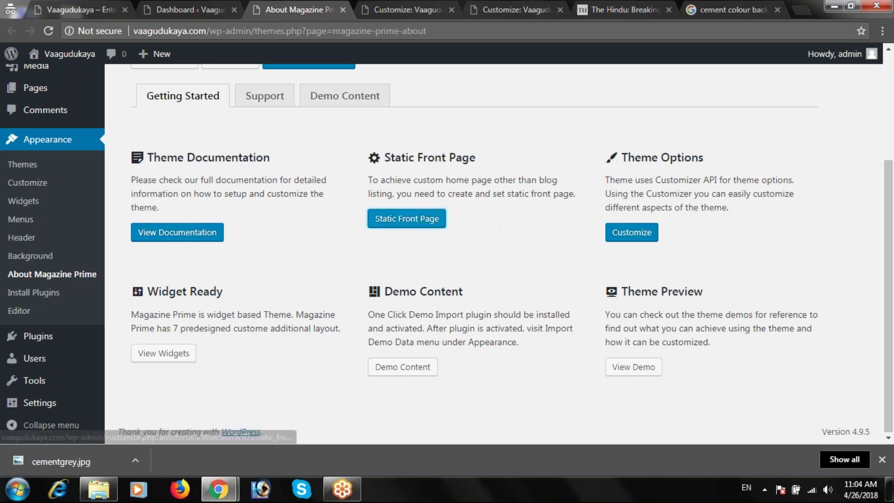
Check both open Customizer sessions, then return to the About Magazine Prime page.
left_click(413, 5)
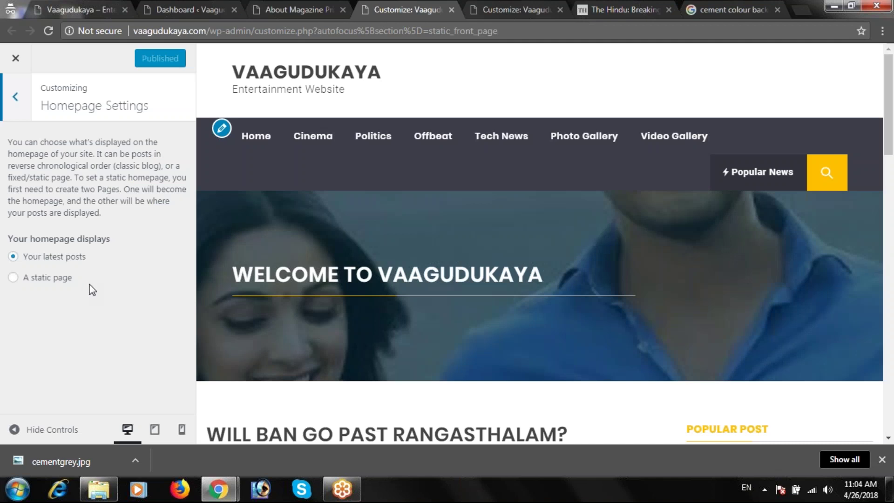
mouse_move(313, 136)
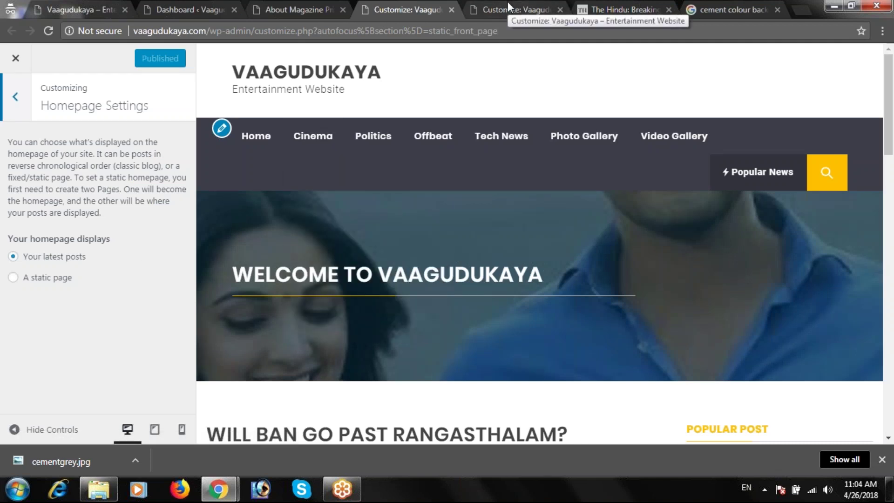
left_click(508, 4)
left_click(322, 2)
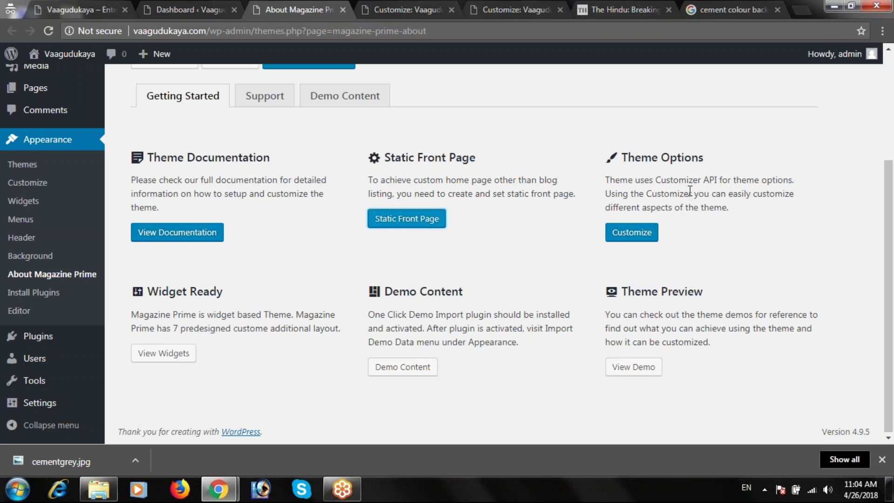
Close the duplicate Customizer tab opened from the About page and return to Homepage Settings.
left_click(629, 233)
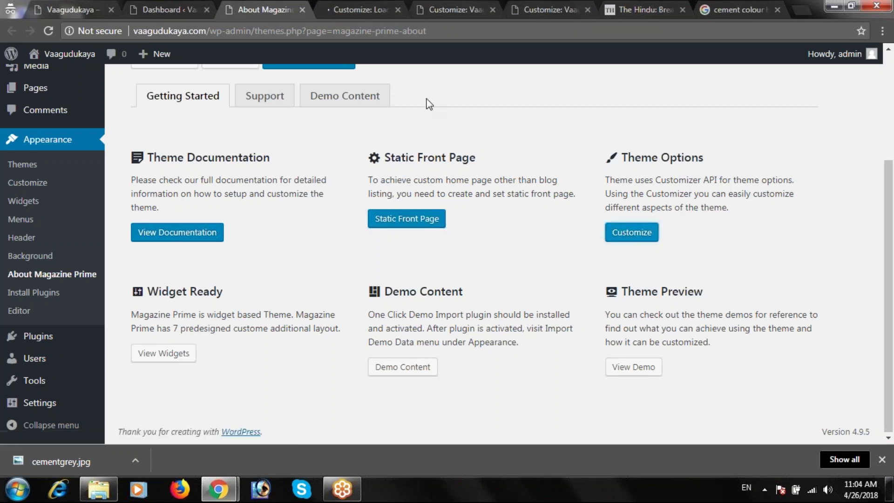
left_click(366, 3)
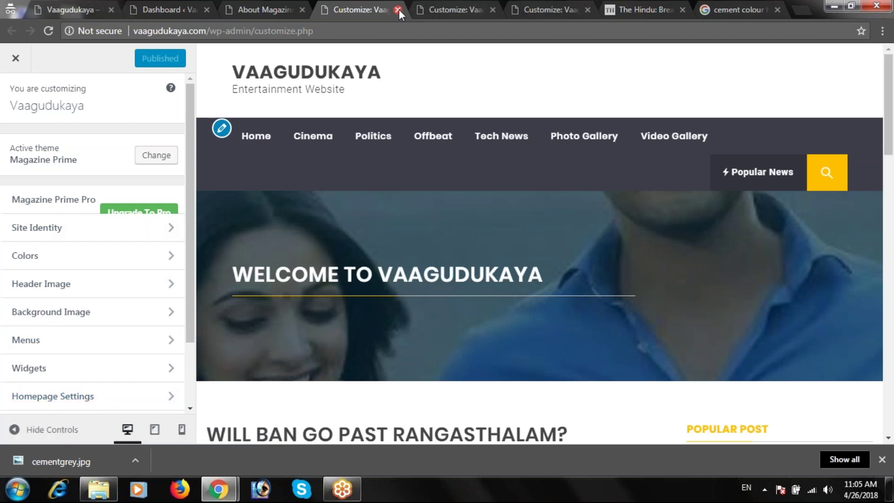
left_click(398, 9)
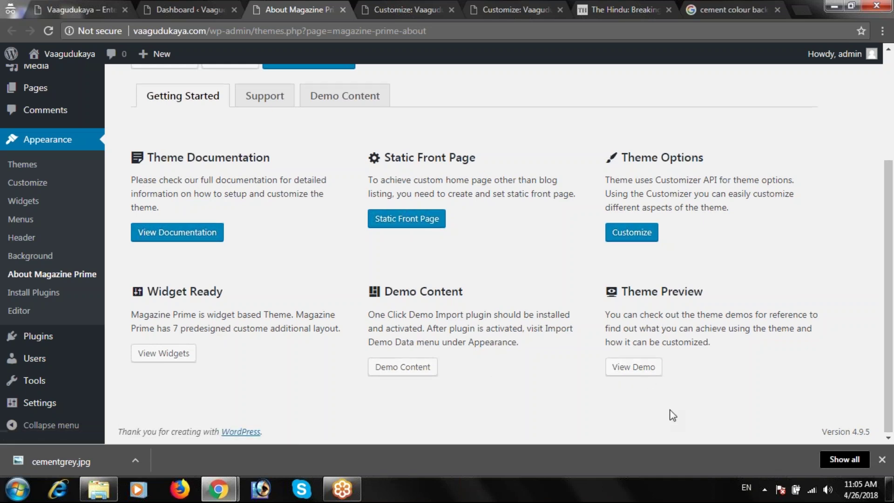
scroll(670, 414, "up", 2)
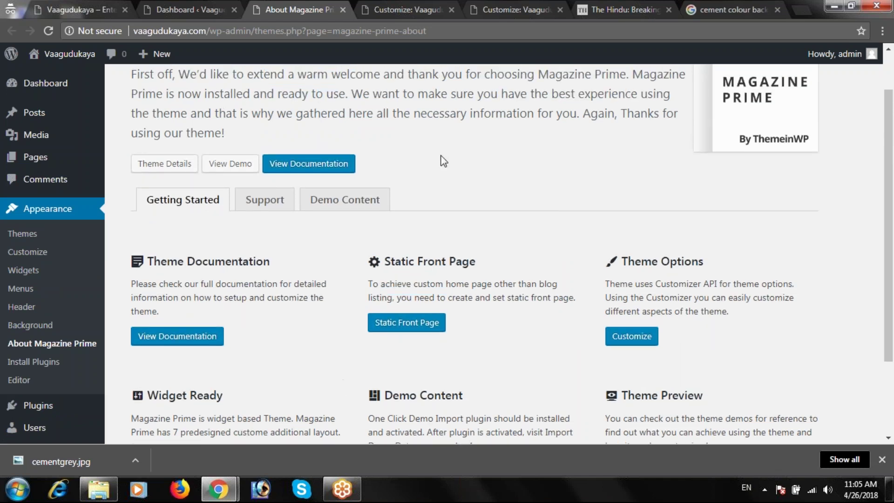
left_click(407, 9)
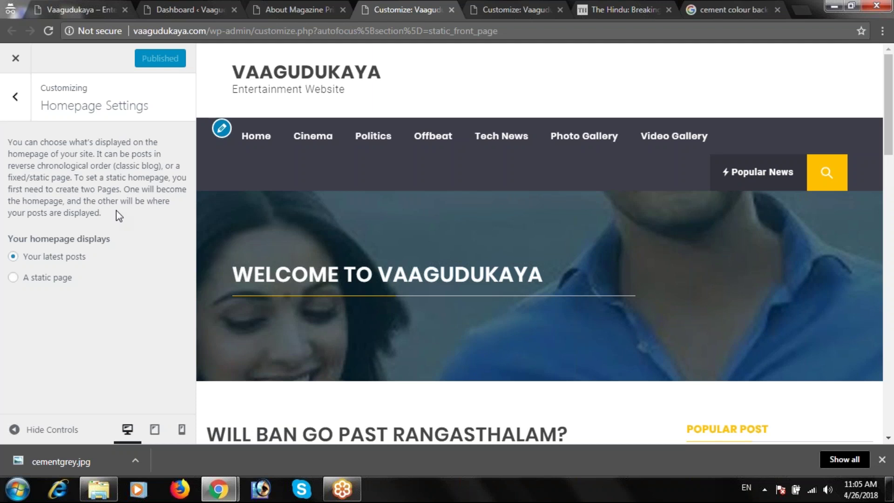
Set the homepage to a static page showing Home with no posts page, then close the tab unpublished.
left_click(54, 282)
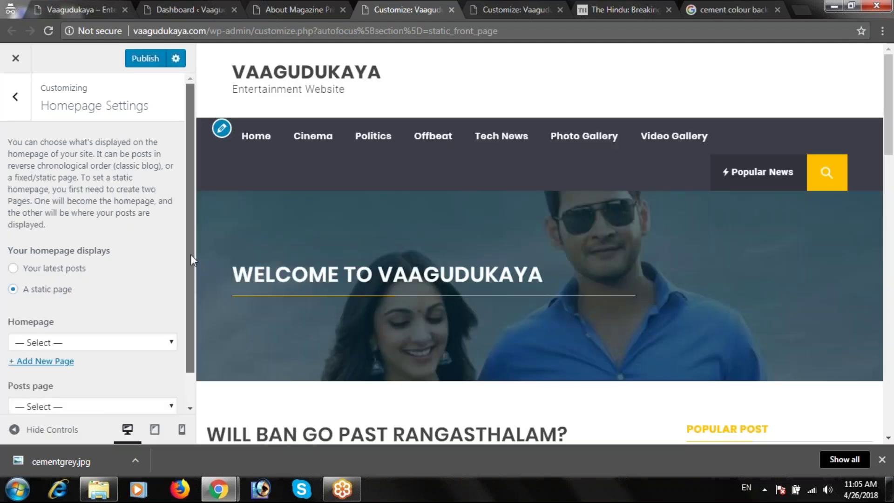
left_click_drag(191, 254, 192, 315)
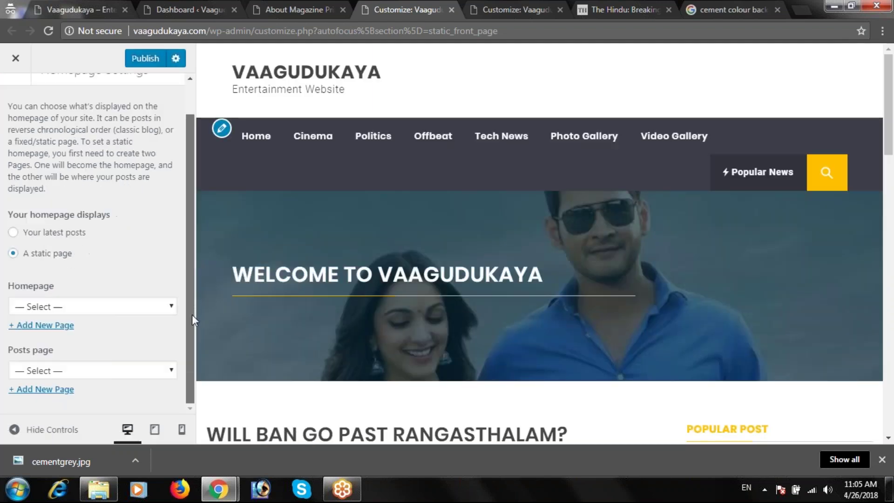
left_click(171, 307)
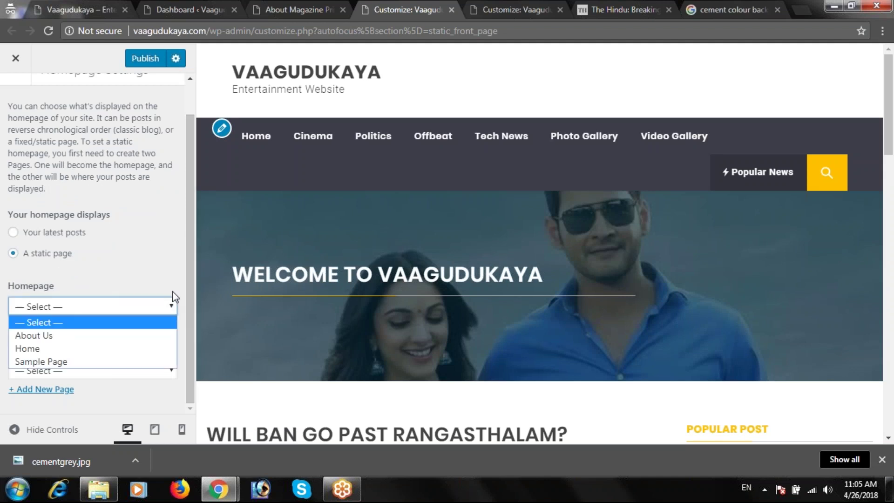
left_click(168, 276)
left_click(124, 309)
left_click(28, 349)
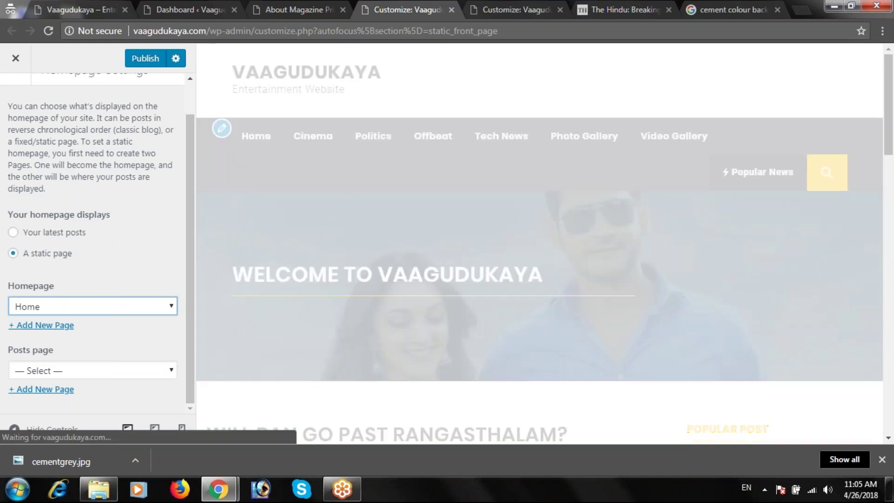
left_click(93, 370)
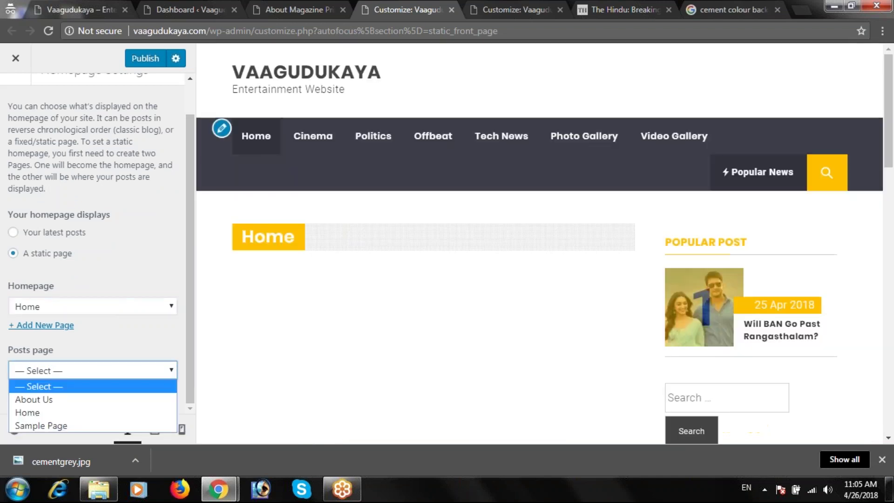
left_click(162, 260)
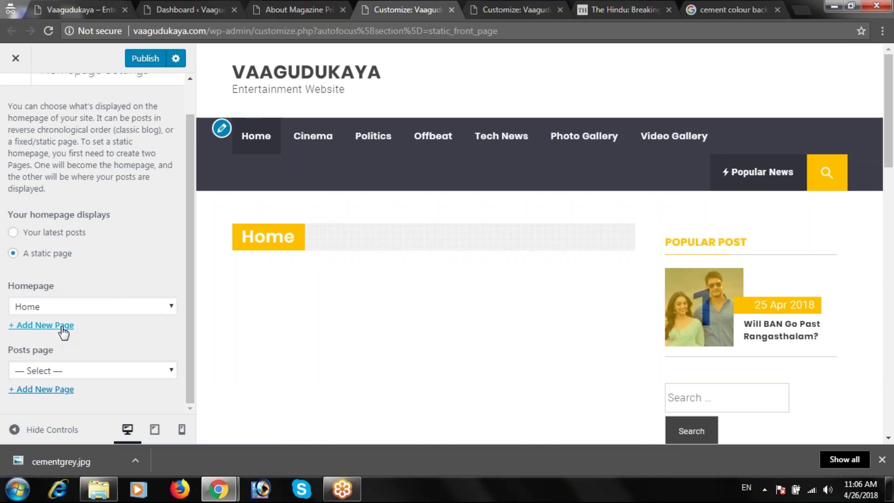
left_click_drag(188, 259, 186, 197)
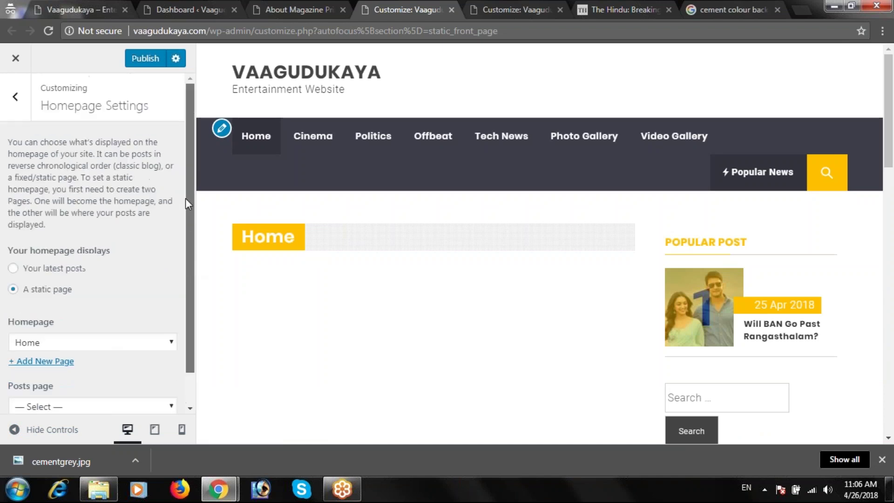
left_click(451, 9)
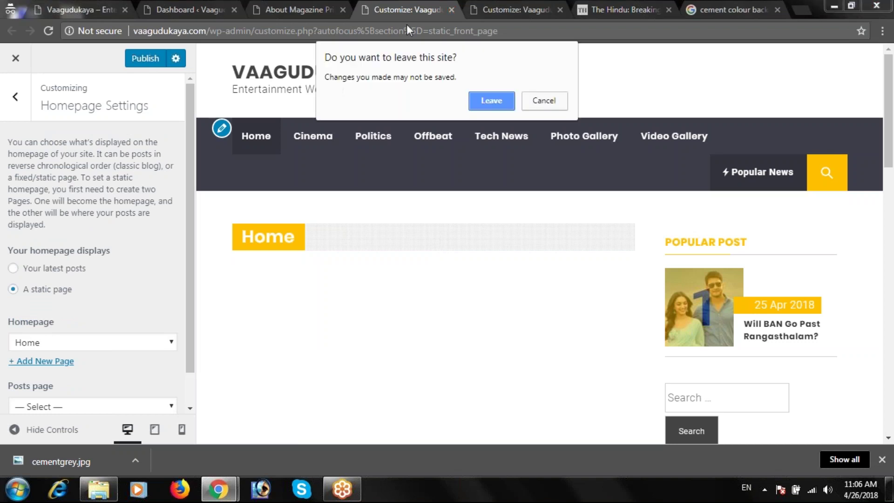
Leave without saving and open Install Required Plugins, showing One Click Demo Import not installed.
left_click(491, 100)
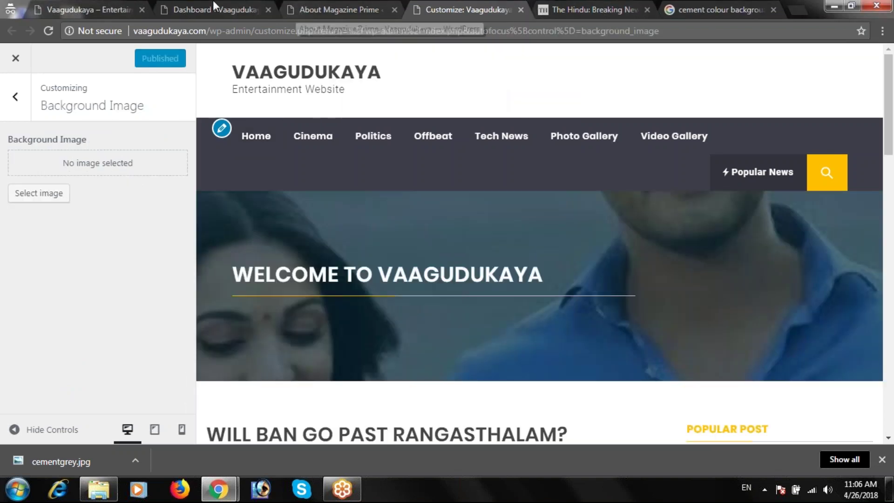
left_click(213, 4)
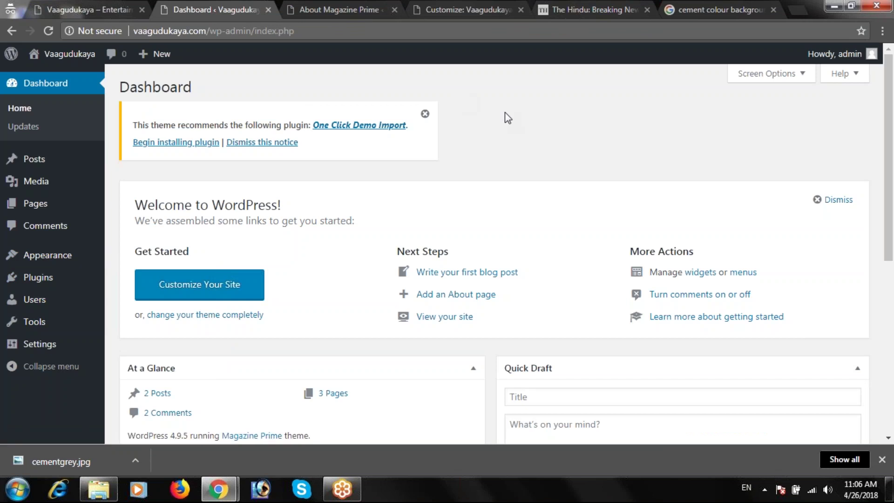
left_click(334, 4)
left_click(237, 3)
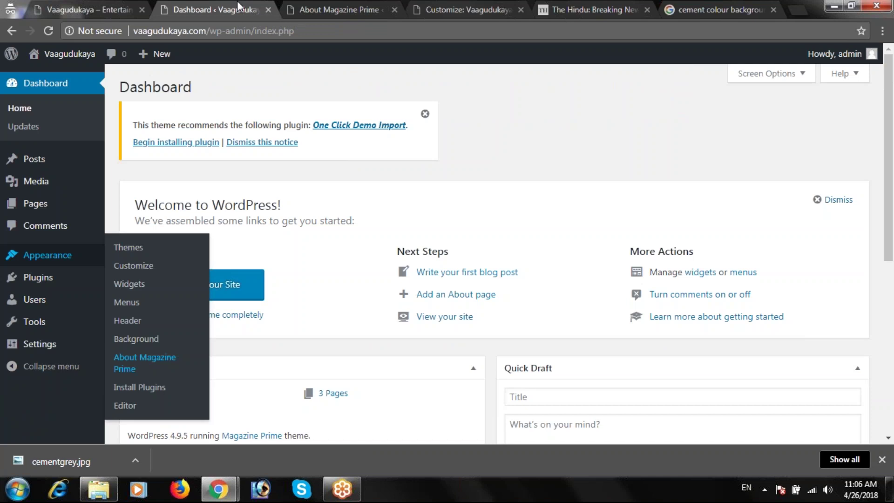
left_click(323, 8)
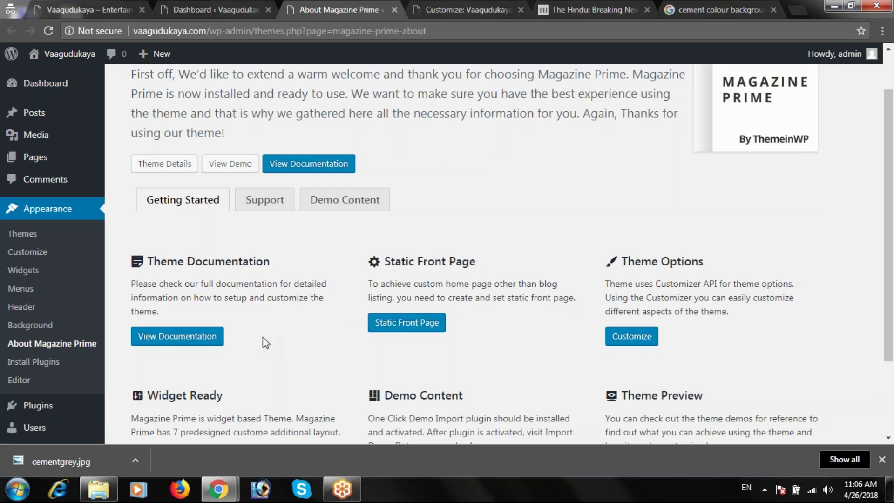
left_click(55, 363)
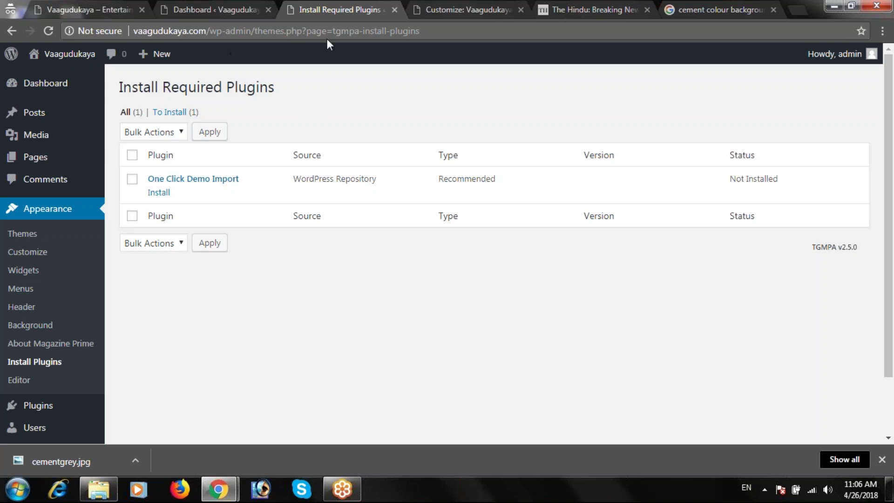
left_click(224, 2)
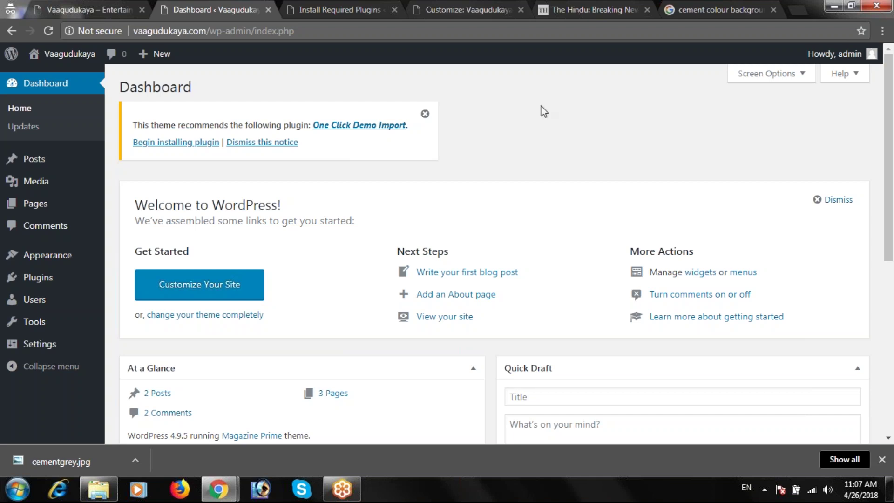
left_click(337, 9)
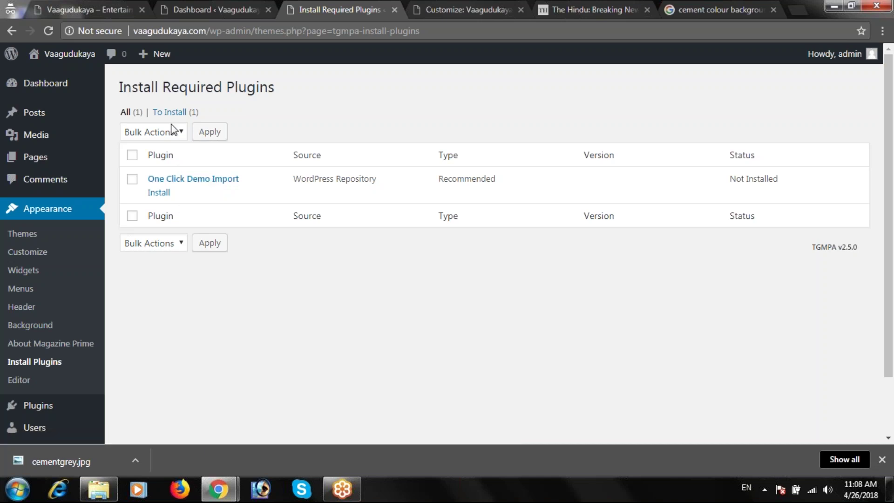
Filter required plugins to To Install and install One Click Demo Import 2.5.0.
left_click(125, 112)
left_click(170, 112)
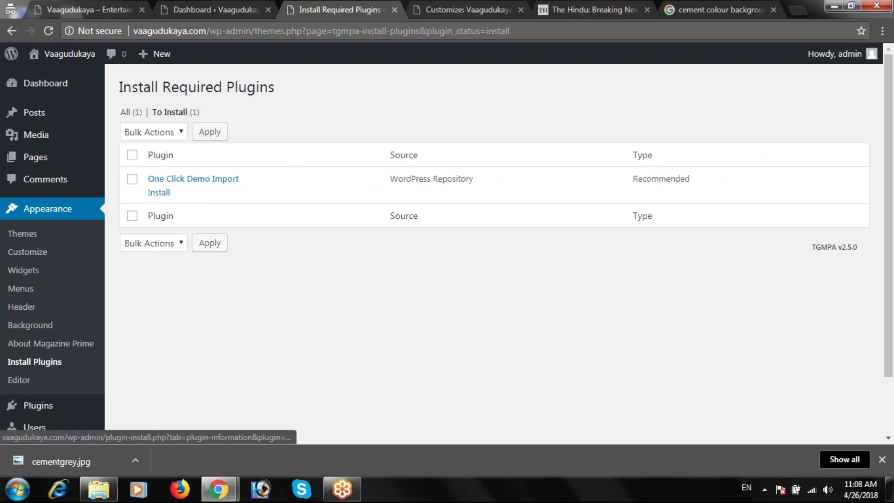
left_click(181, 132)
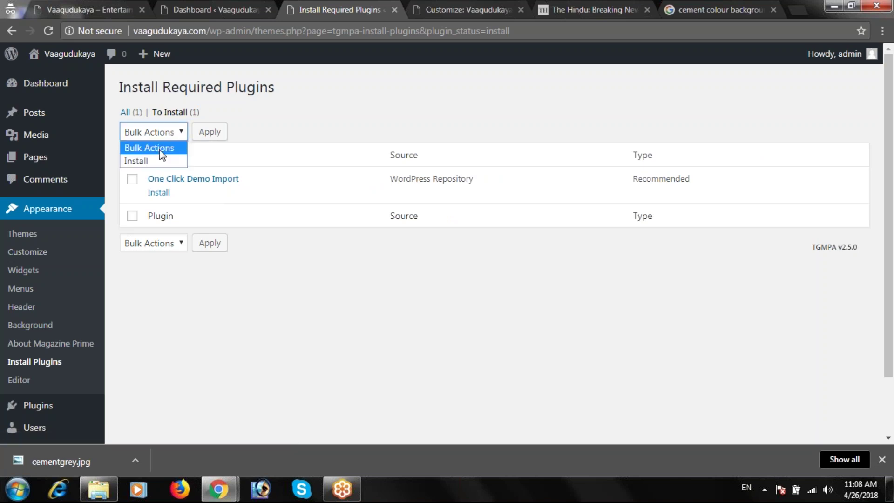
left_click(264, 144)
left_click(158, 193)
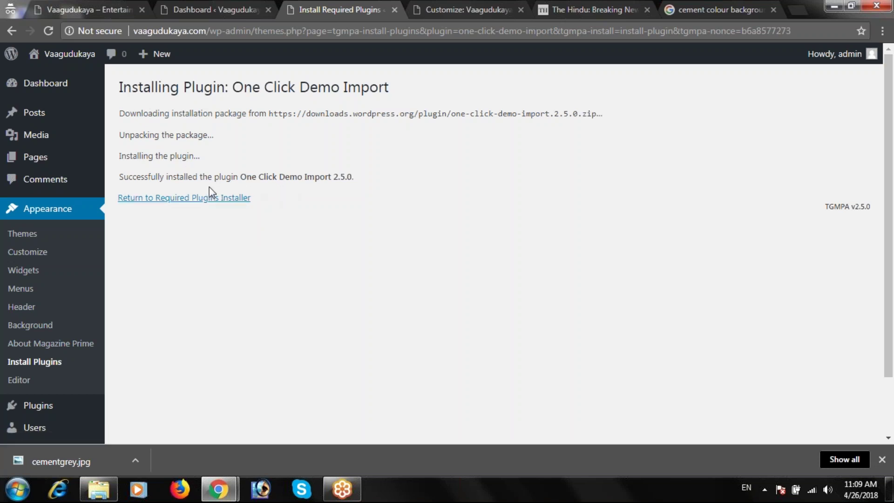
Activate One Click Demo Import from the required plugins list and open Appearance > Editor separately.
left_click(40, 363)
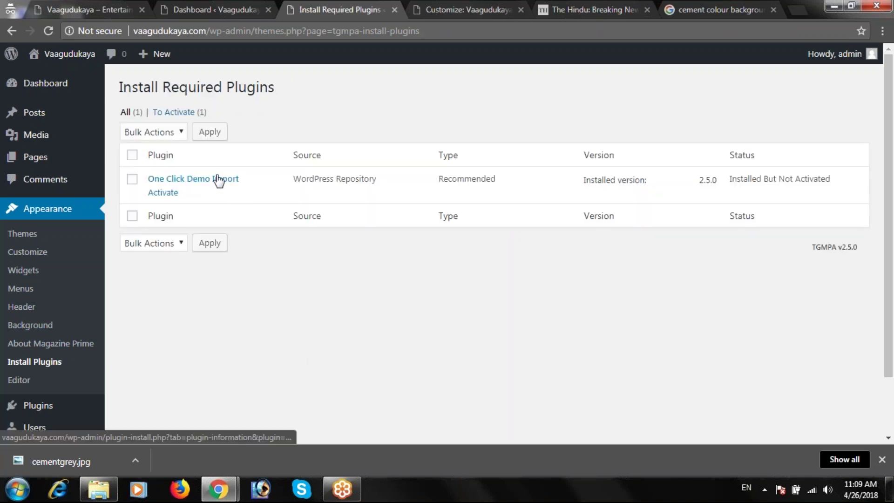
left_click(169, 197)
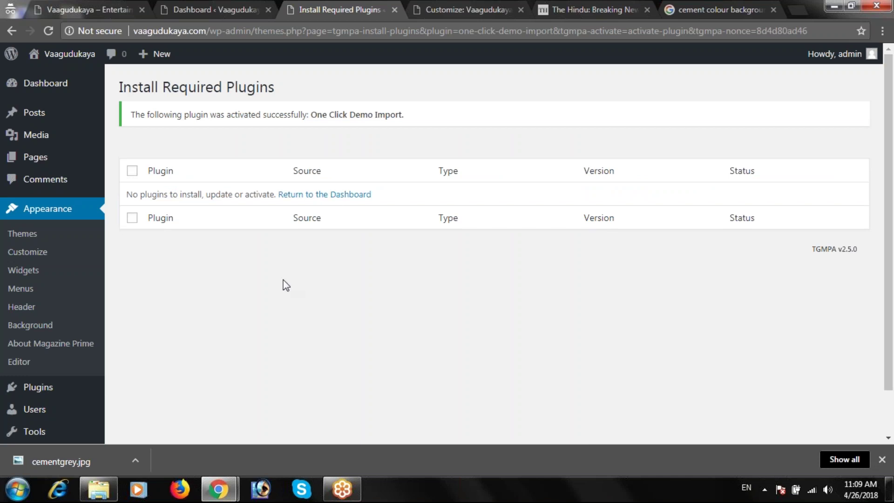
scroll(286, 284, "down", 1)
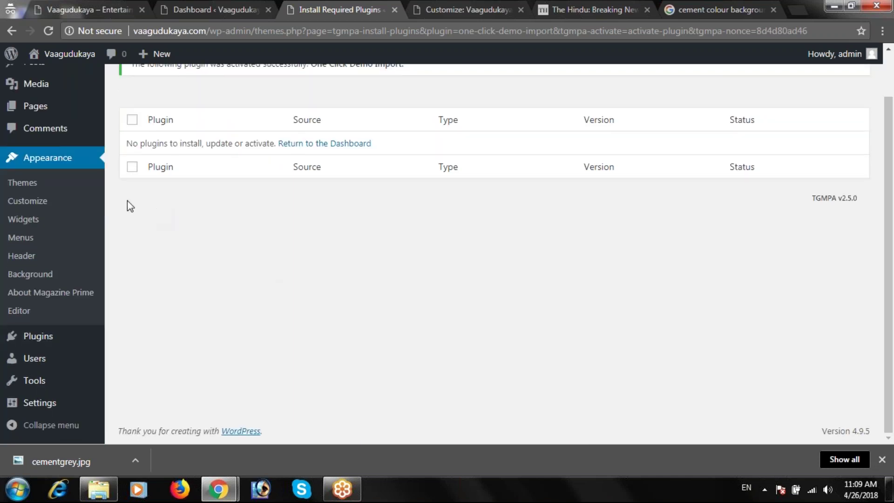
mouse_move(52, 329)
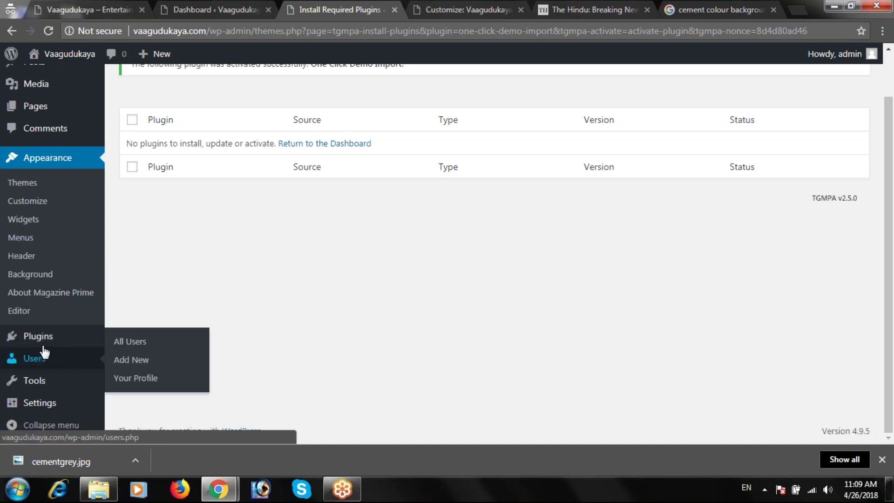
middle_click(25, 313)
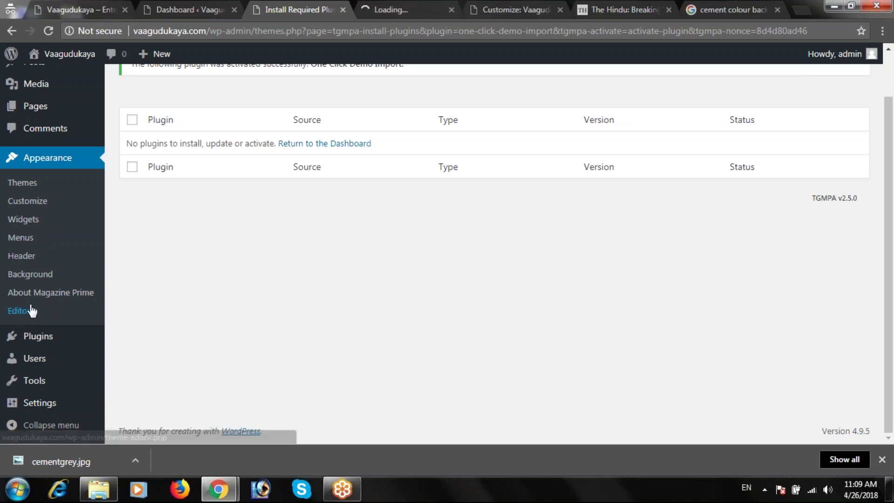
Switch to the theme editor showing Magazine Prime's style.css behind the Heads up warning.
left_click(411, 3)
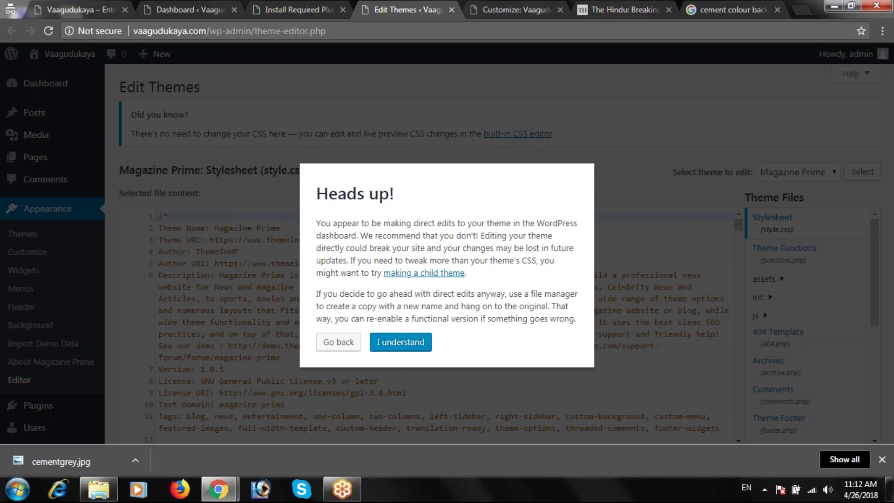
key("Return")
Dismiss the edit warning and look through the Theme Functions and 404 Template files.
left_click(492, 311)
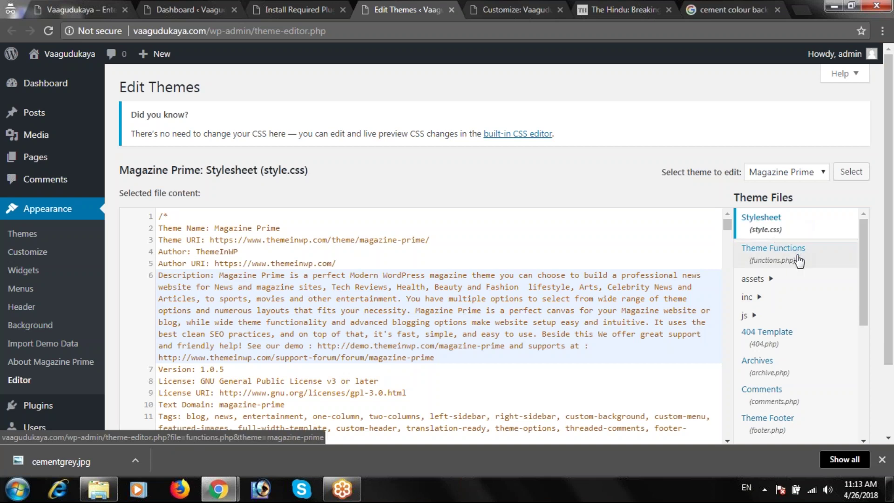
left_click(774, 249)
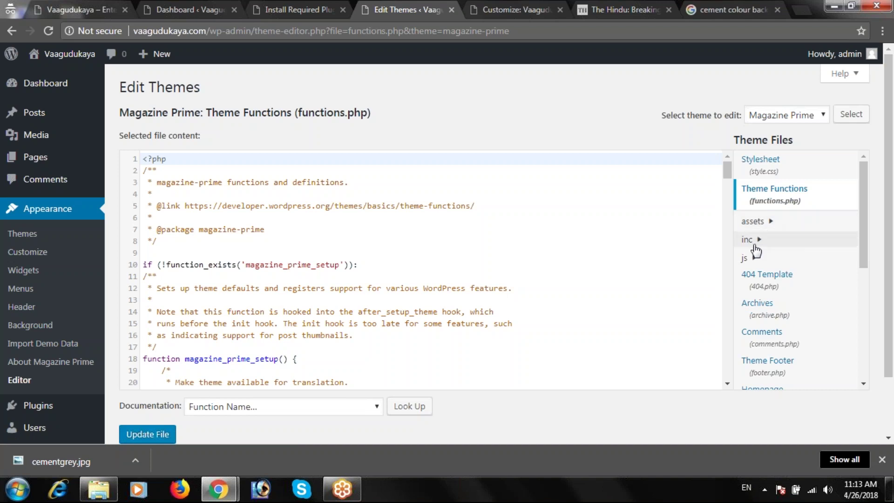
left_click(787, 279)
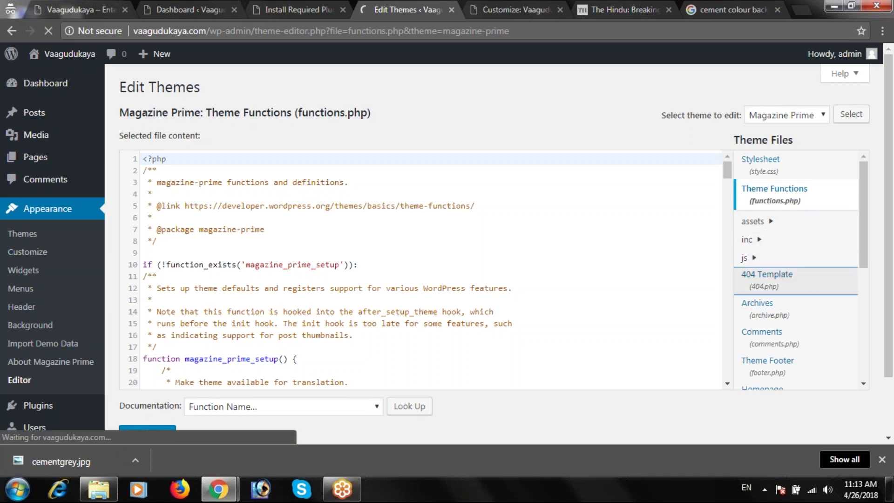
left_click(628, 228)
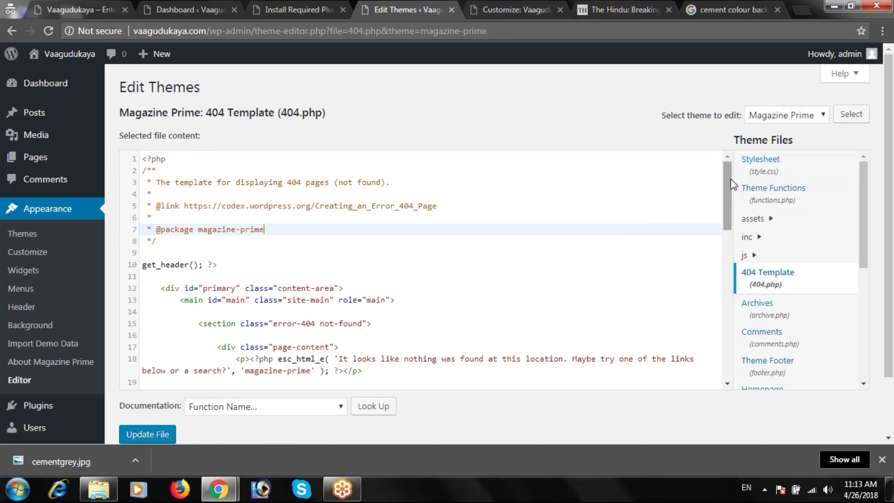
left_click_drag(730, 179, 731, 314)
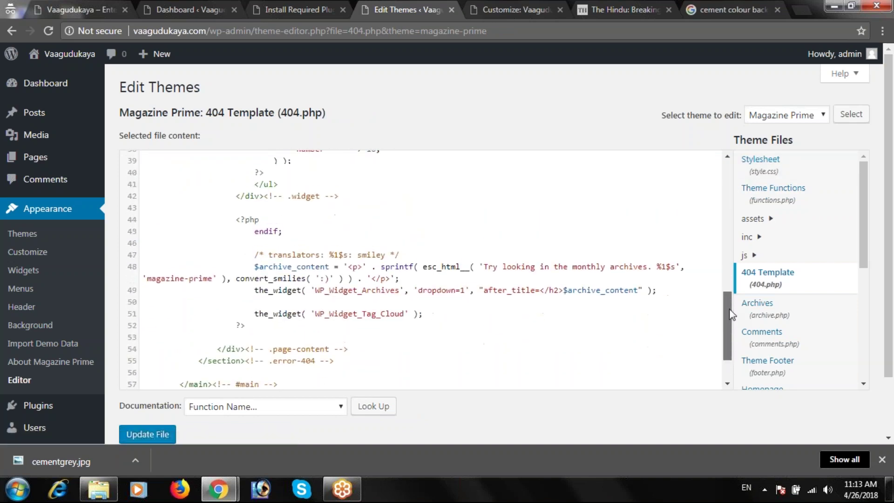
left_click(311, 301)
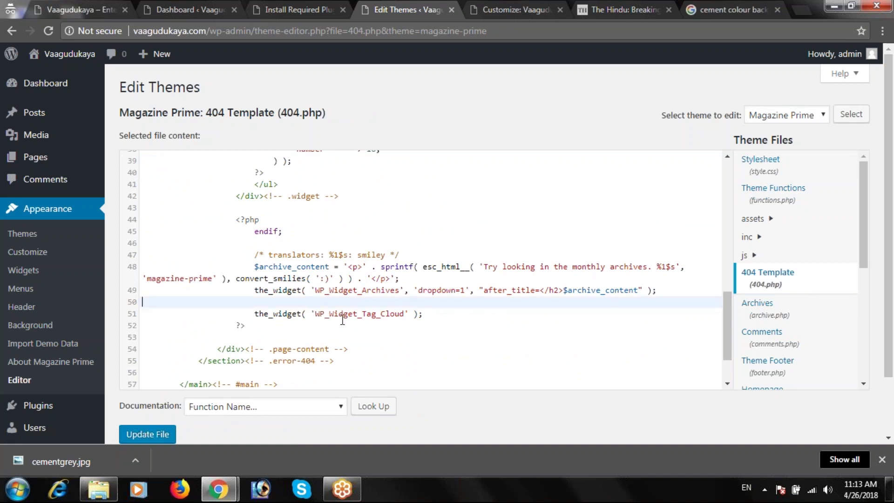
left_click(345, 322)
left_click(450, 316)
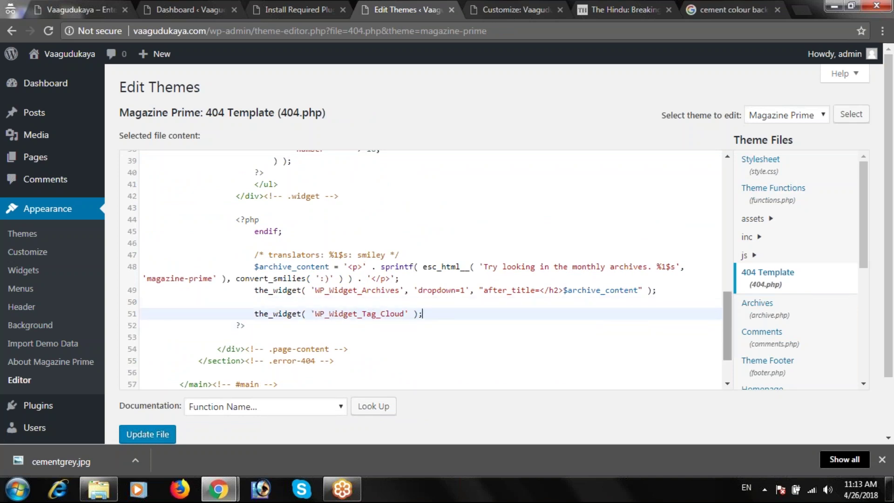
Browse the Archives template, then open the Comments template (comments.php).
left_click(756, 314)
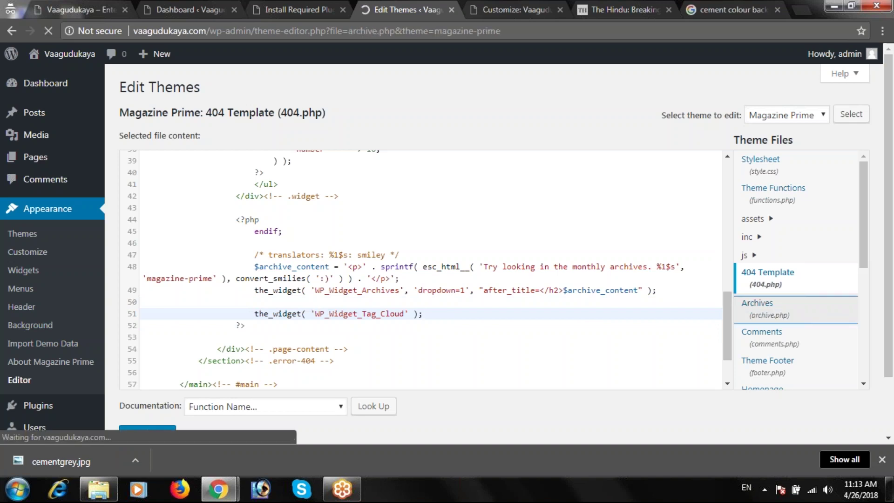
left_click(596, 251)
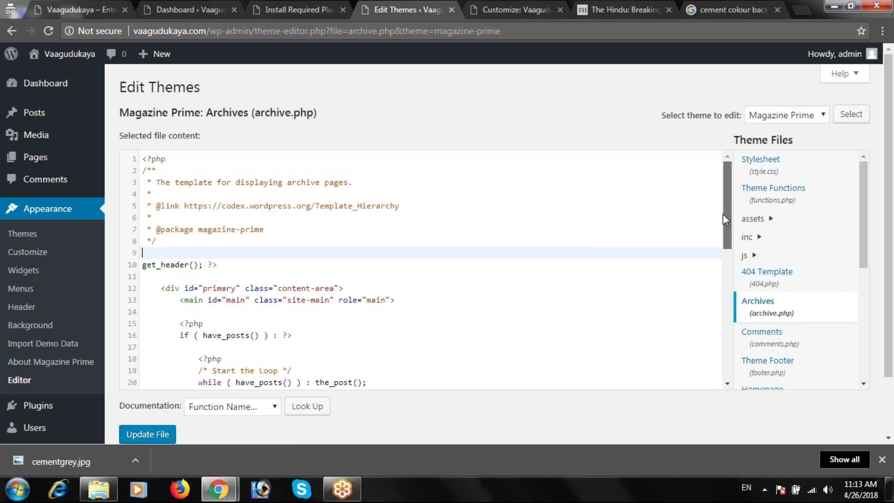
left_click_drag(722, 213, 732, 230)
left_click(774, 340)
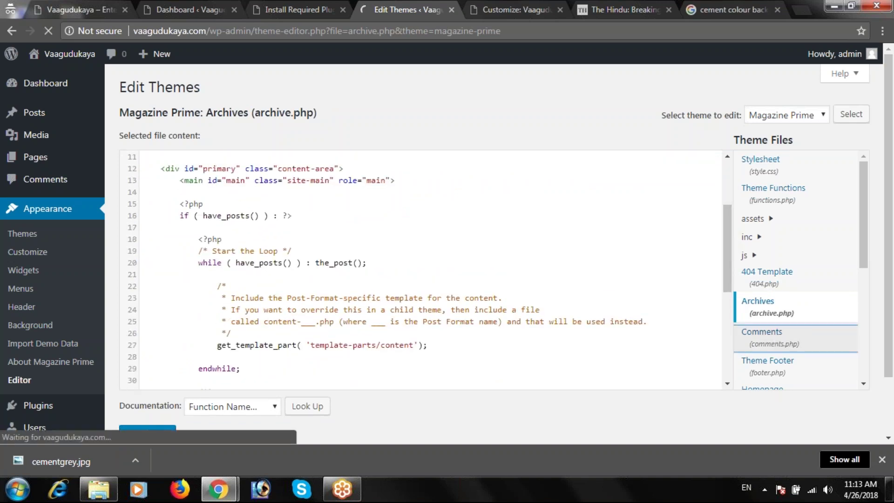
left_click(142, 287)
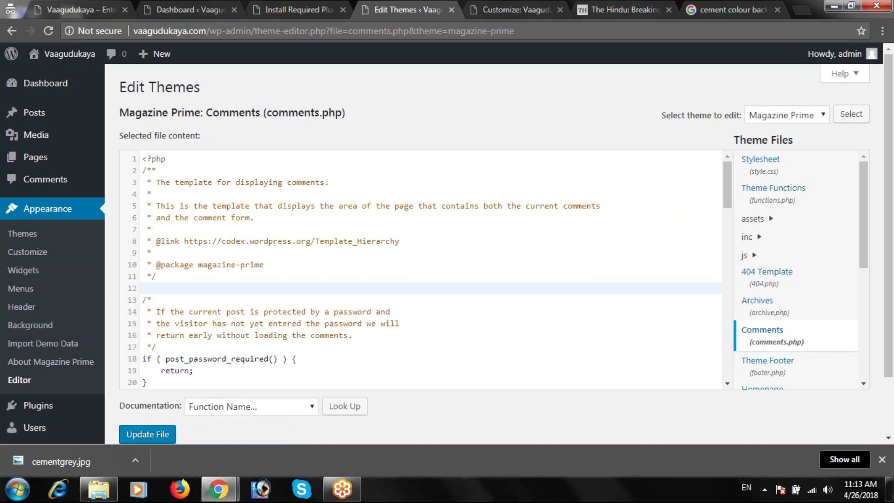
left_click(678, 312)
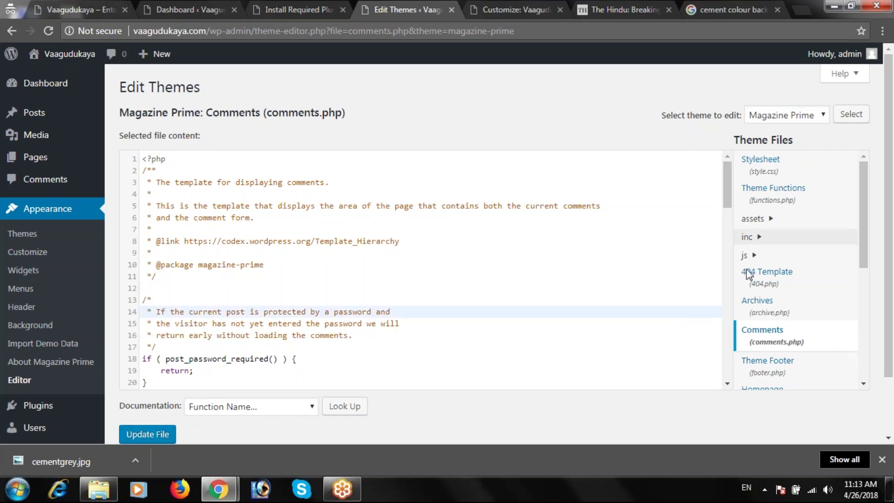
left_click(788, 372)
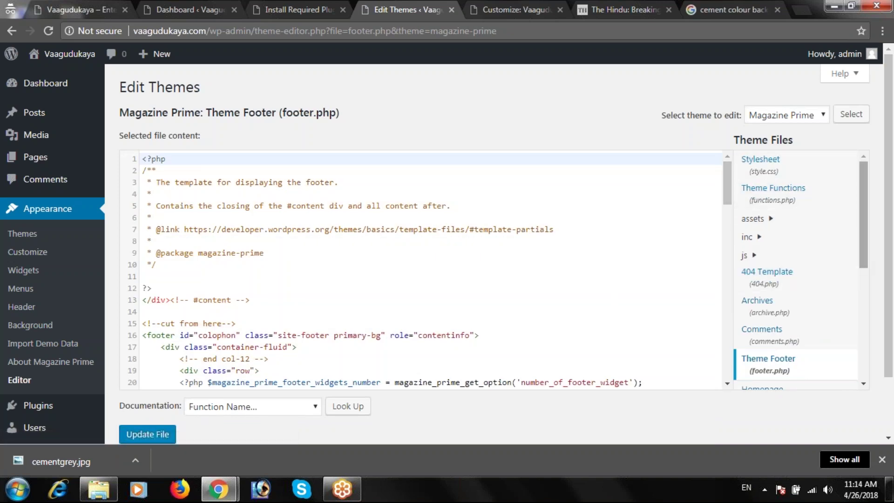
left_click_drag(859, 261, 865, 352)
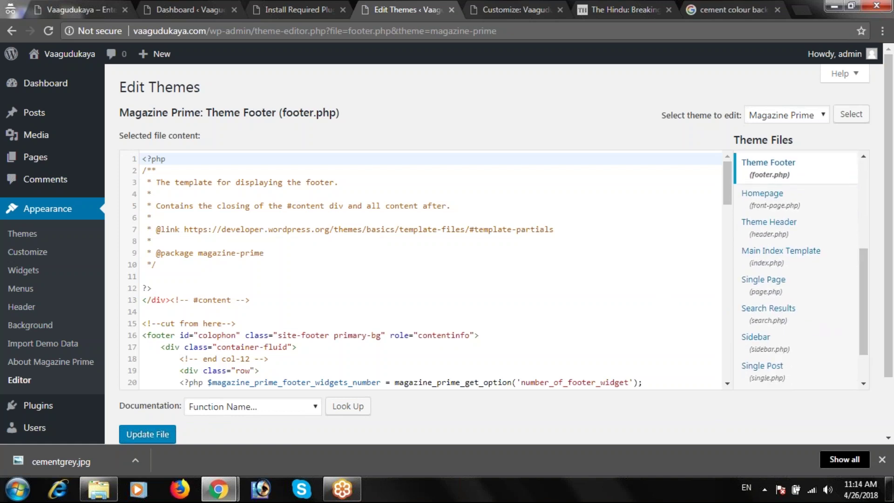
left_click(354, 250)
key("Down")
key("Down")
key("Down")
key("Down")
key("Down")
key("Down")
key("Down")
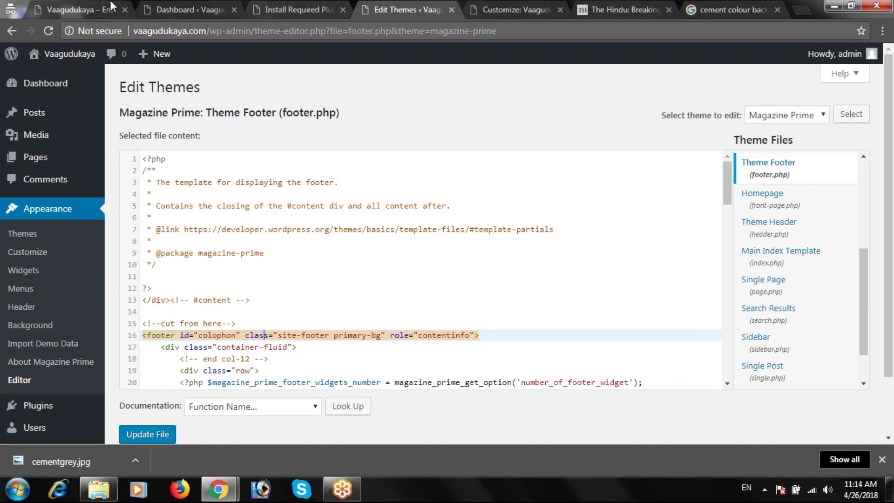
View the live site's homepage down to the Pages, Categories and copyright footer.
left_click(69, 6)
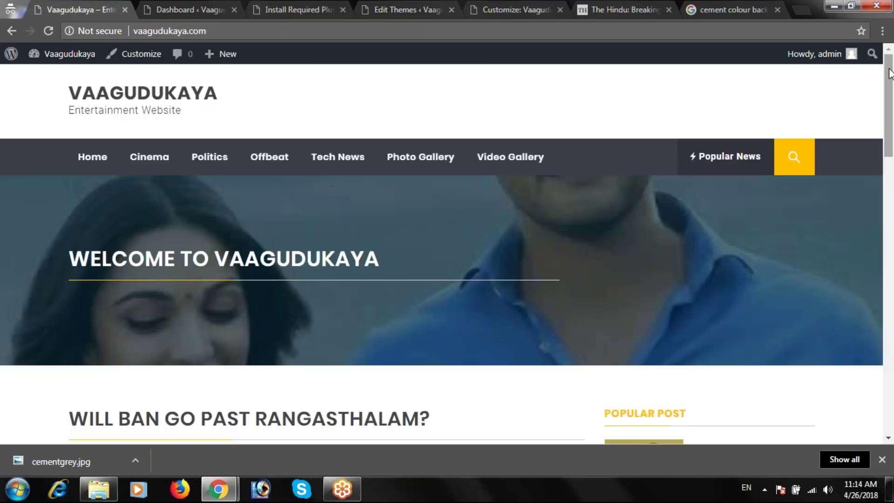
scroll(323, 341, "down", 20)
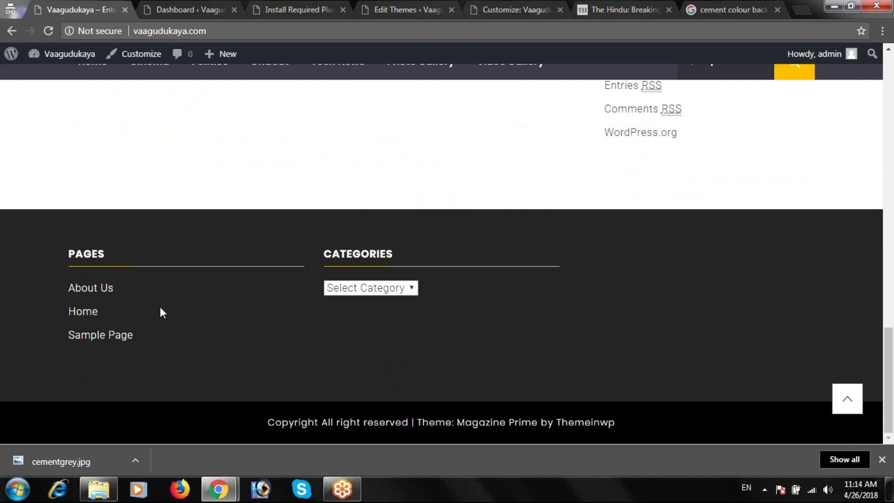
Return to the theme editor and step through the footer.php code.
left_click(484, 3)
left_click(375, 7)
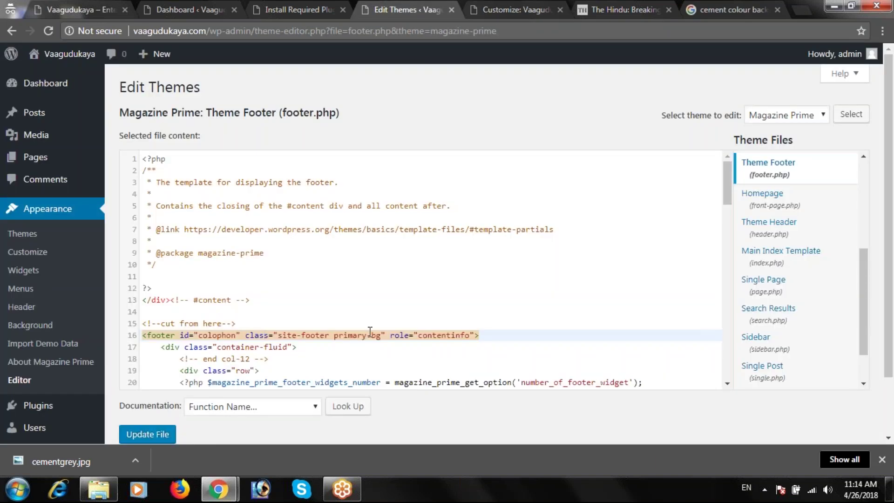
left_click(470, 275)
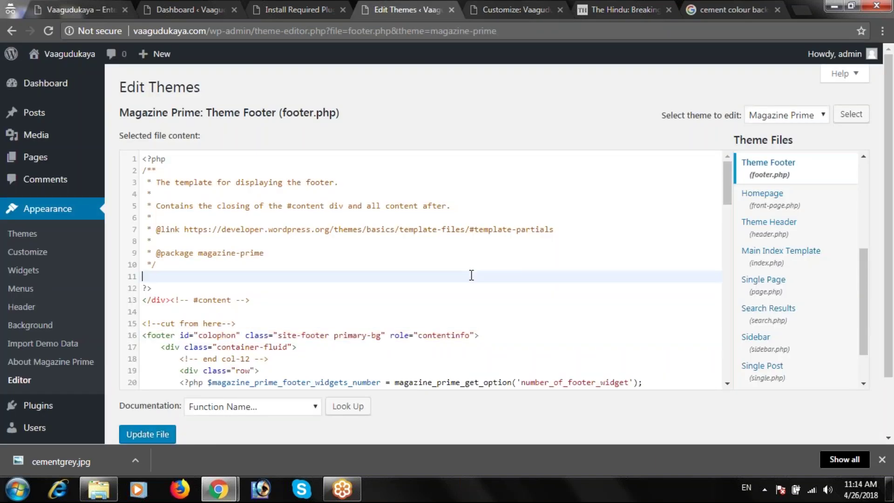
key("Down")
key("Down")
key("Down")
key("Down")
key("Down")
key("Down")
key("Down")
key("Down")
key("Down")
key("Down")
key("Down")
key("Down")
key("Down")
key("Down")
key("Down")
key("Down")
key("Down")
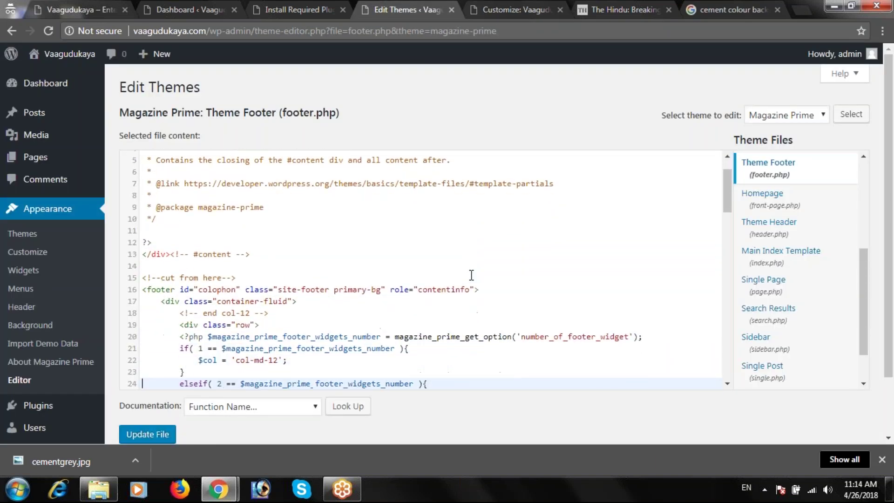
key("Down")
key("Down")
key("Down")
key("Down")
key("Down")
key("Down")
key("Down")
key("Down")
key("Down")
key("Down")
key("Down")
key("Down")
key("Down")
key("Down")
key("Down")
key("Down")
key("Down")
key("Down")
key("Down")
key("Down")
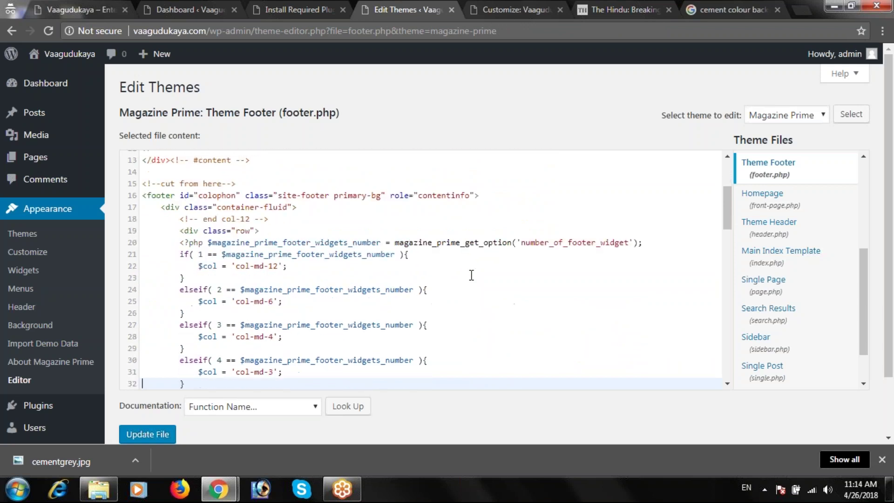
key("Down")
key("Down")
key("Down")
key("Down")
key("Down")
key("Down")
key("Down")
key("Down")
key("Down")
key("Down")
key("Down")
key("Down")
key("Down")
key("Down")
key("Down")
key("Down")
key("Down")
key("Down")
key("Down")
key("Down")
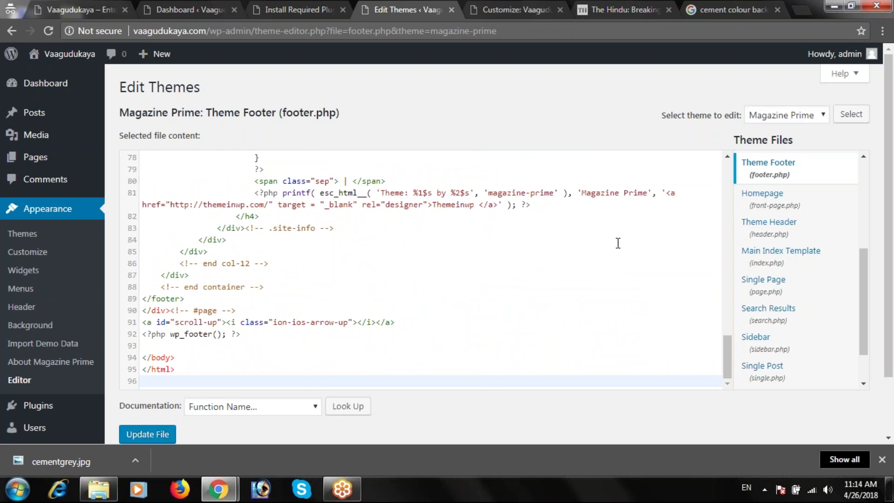
Open the Homepage template (front-page.php) and step through its code to get_footer.
left_click(768, 199)
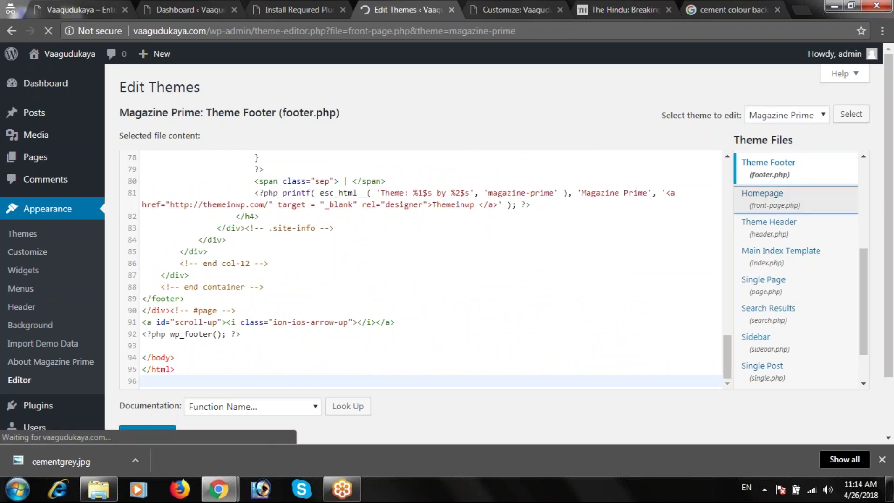
left_click(419, 236)
key("Up")
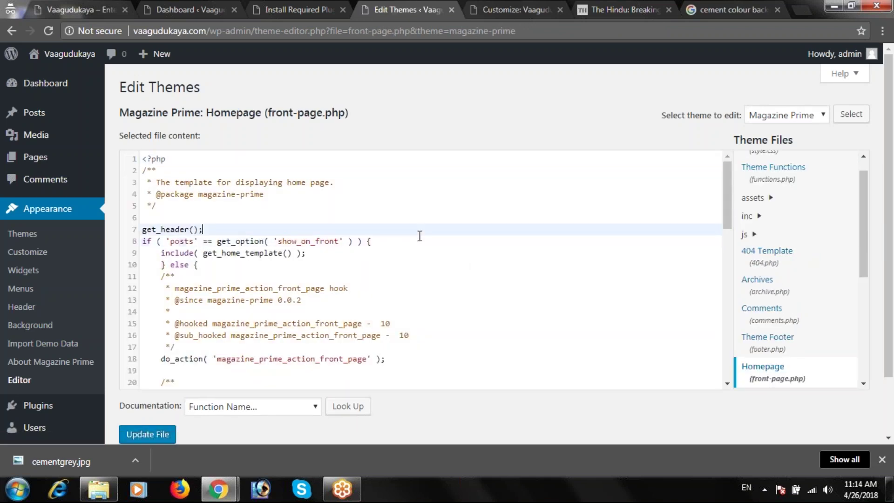
key("Up")
key("Down")
key("Down")
key("Down")
key("Down")
key("Down")
key("Down")
key("Down")
key("Down")
key("Down")
key("Down")
key("Down")
key("Down")
key("Down")
key("Down")
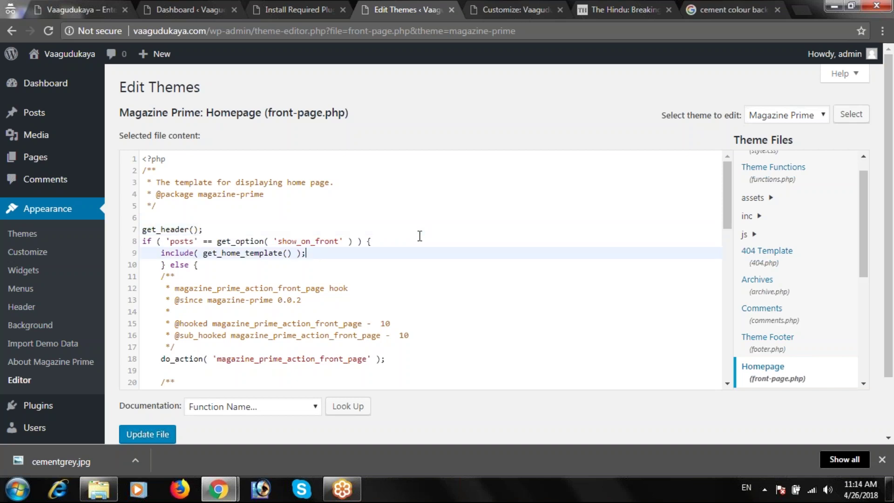
key("Down")
key("Down")
key("Down")
key("Down")
key("Down")
key("Down")
key("Down")
key("Down")
key("Down")
key("Down")
key("Down")
key("Down")
key("Down")
key("Down")
key("Down")
key("Down")
key("Down")
key("Down")
key("Down")
key("Down")
key("Down")
key("Down")
key("Down")
key("Down")
key("Down")
key("Down")
key("Down")
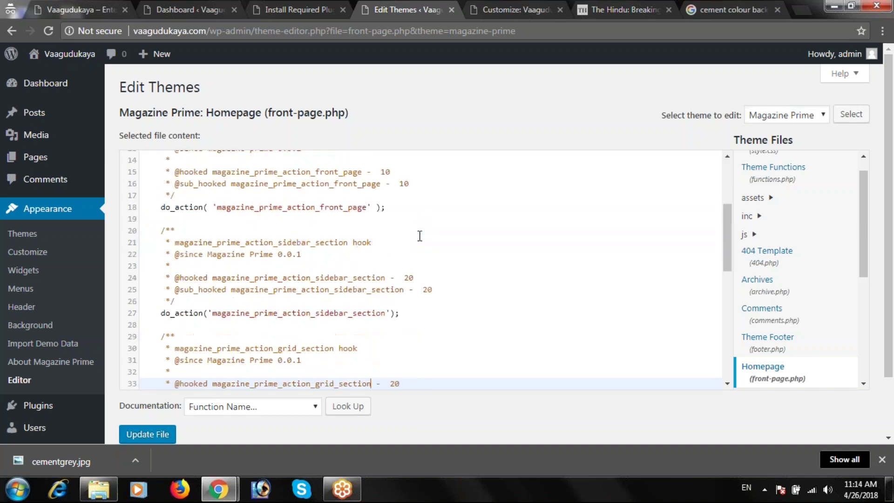
key("Down")
key("Down")
key("Down")
key("Down")
key("Down")
key("Down")
key("Down")
key("Down")
key("Down")
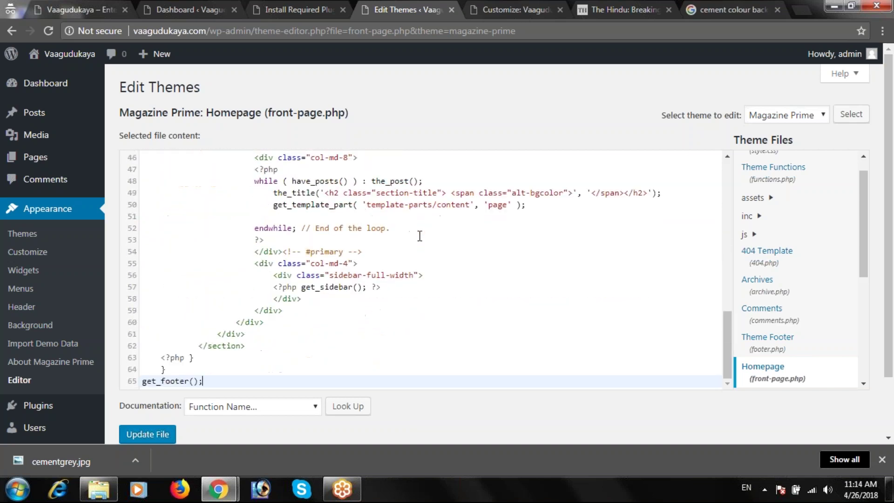
key("Up")
key("Up")
key("Up")
key("Up")
key("Up")
key("Up")
key("Up")
key("Up")
key("Up")
key("Up")
key("Up")
key("Up")
key("Up")
key("Up")
key("Up")
key("Up")
key("Up")
key("Up")
key("Up")
key("Up")
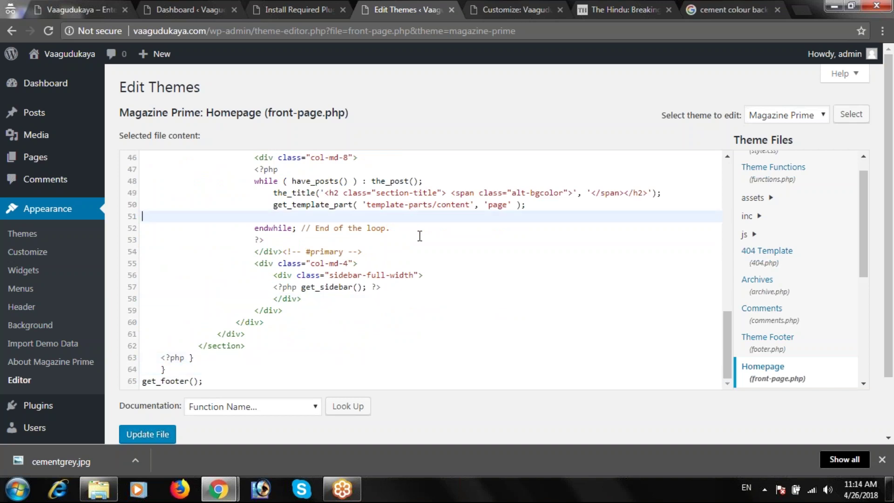
key("Up")
key("Up")
key("Up")
key("Up")
key("Up")
key("Up")
key("Up")
key("Up")
key("Up")
key("Up")
key("Up")
key("Up")
key("Up")
key("Up")
key("Up")
key("Up")
key("Up")
key("Up")
key("Up")
key("Up")
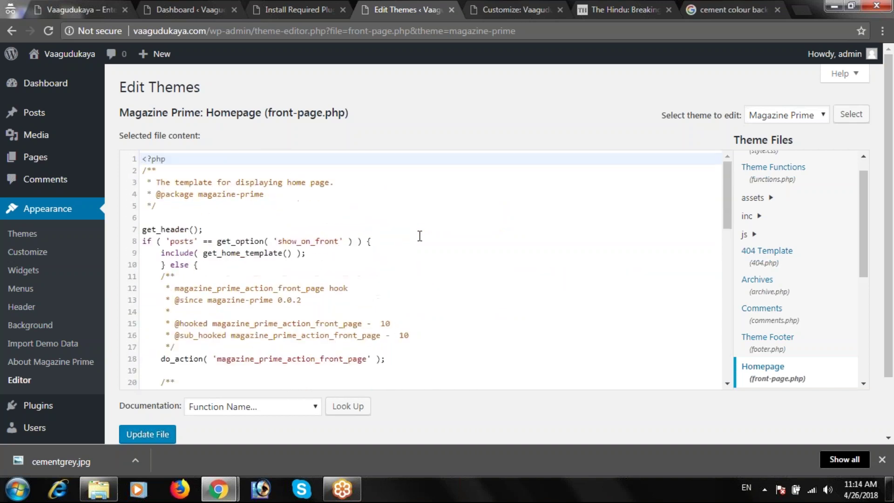
key("Down")
key("Down")
key("Down")
key("Down")
key("Down")
key("Down")
key("Down")
key("Down")
key("Down")
key("Down")
key("Down")
key("Down")
key("Down")
key("Down")
key("Down")
key("Down")
key("Down")
key("Down")
key("Down")
key("Down")
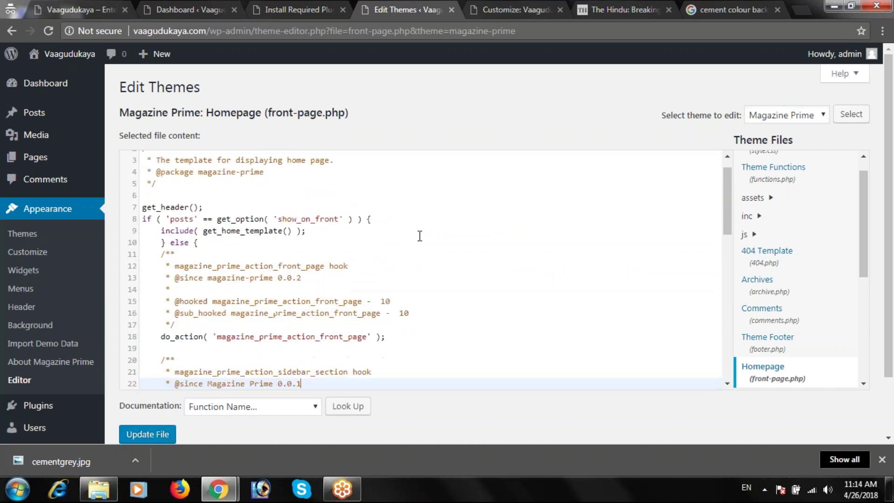
key("Down")
key("Down")
key("Down")
key("Down")
key("Down")
key("Down")
key("Down")
key("Down")
key("Down")
key("Down")
key("Down")
key("Down")
key("Down")
key("Down")
key("Down")
key("Down")
key("Down")
key("Down")
key("Down")
key("Down")
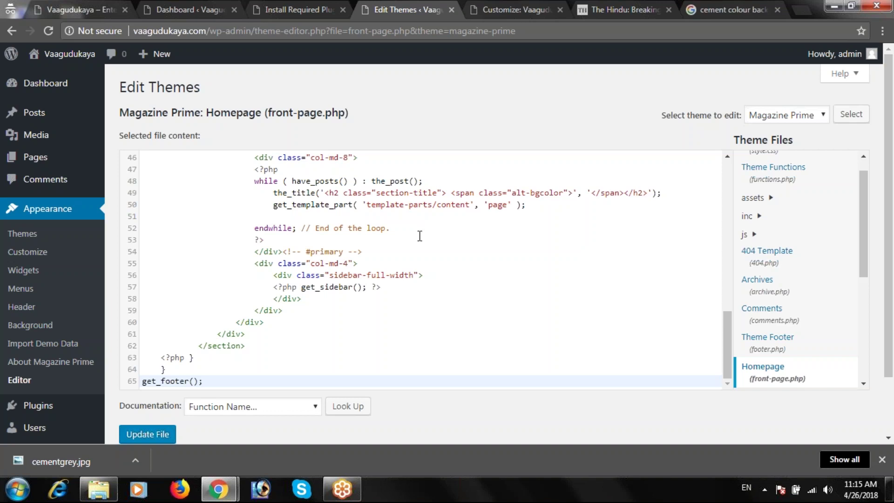
Restore the semicolon after get_sidebar() on line 57 of front-page.php.
key("ctrl+z")
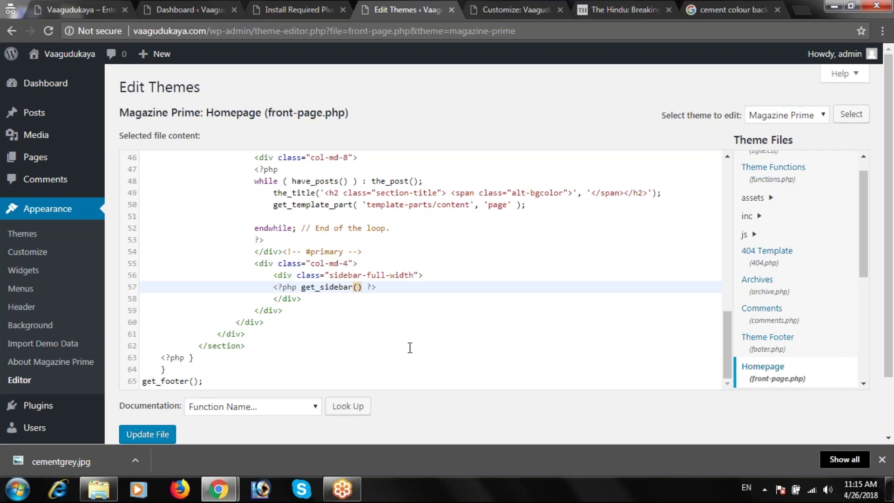
type(":")
key("BackSpace")
type(";")
key("Down")
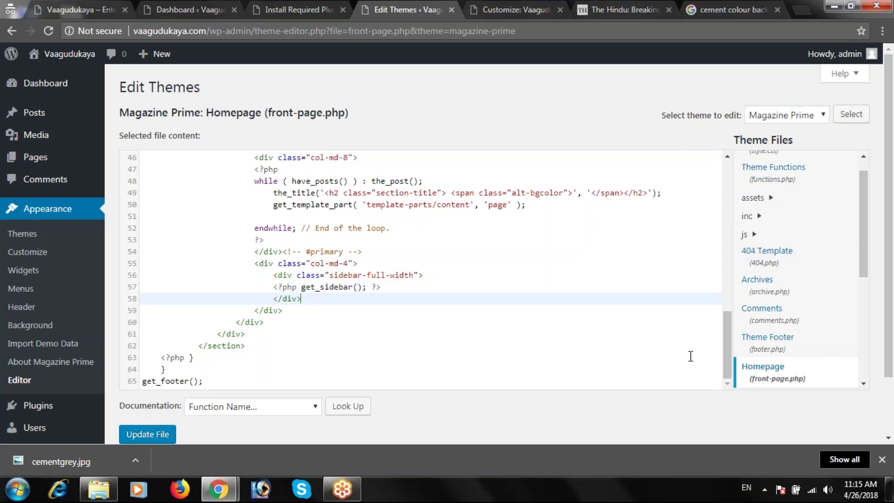
left_click(864, 387)
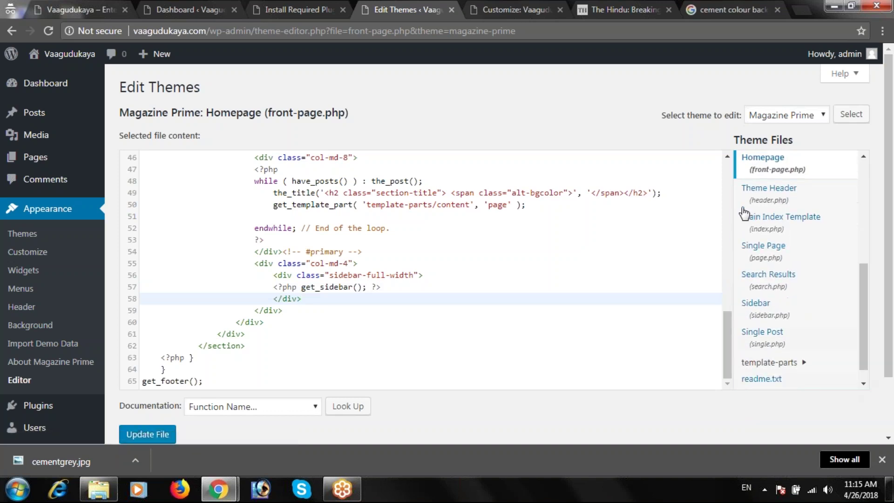
Leave the homepage edits unsaved and look through header.php and the main index template.
left_click(765, 194)
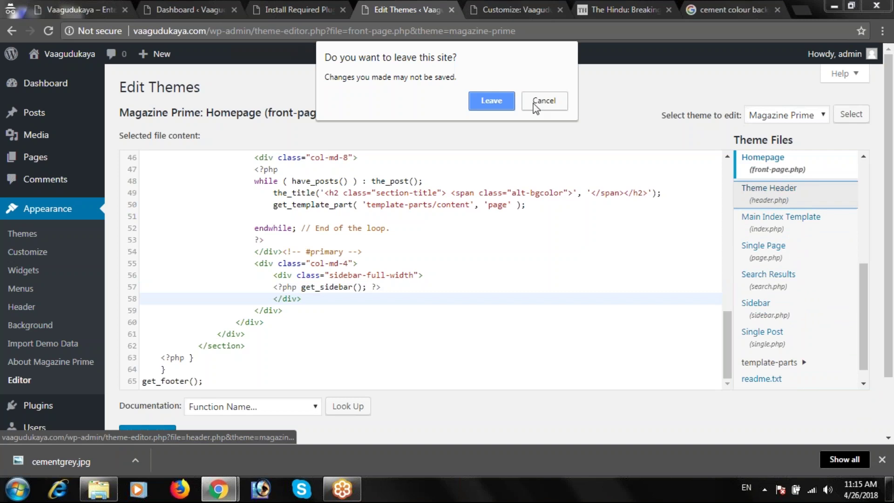
left_click(488, 100)
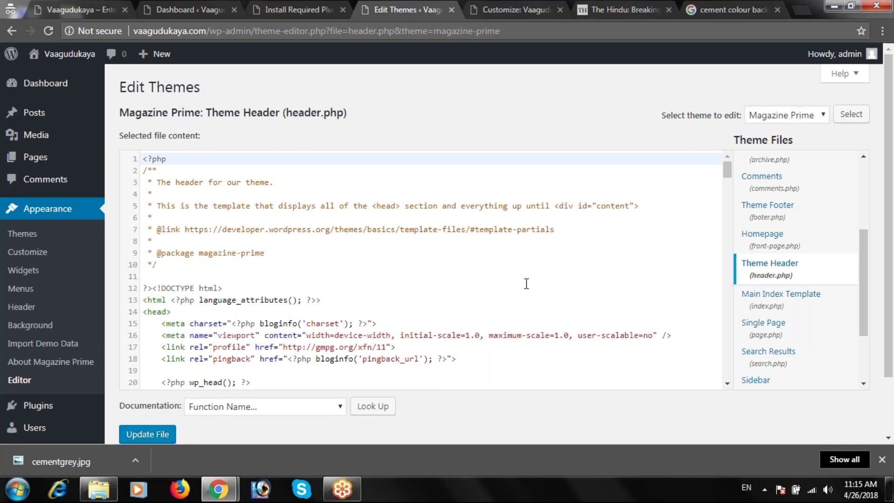
left_click(791, 271)
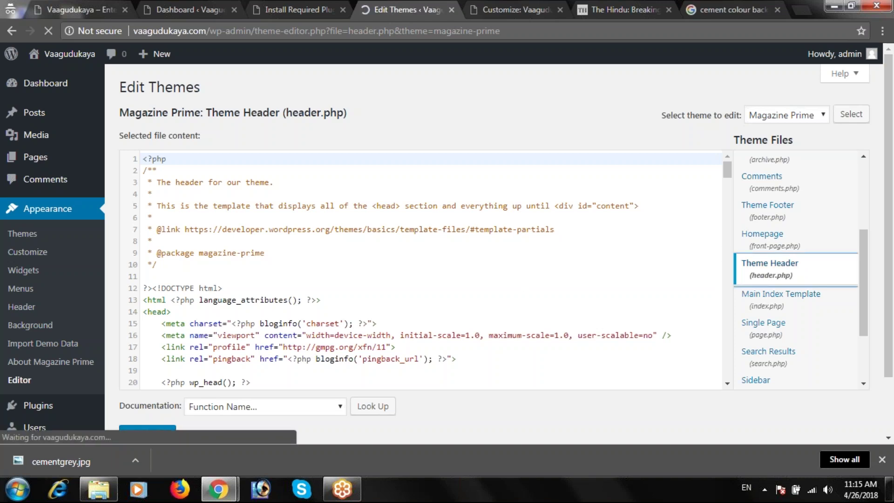
left_click(621, 284)
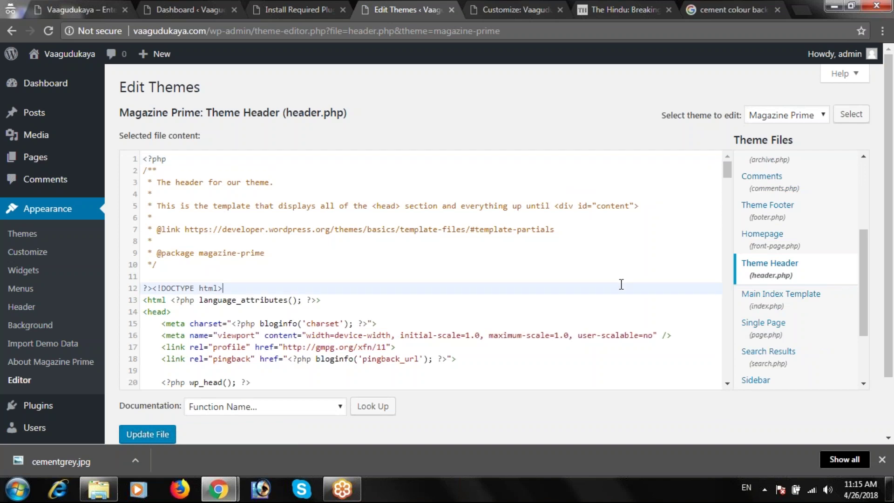
key("Down")
key("Down")
key("Down")
key("Down")
key("Down")
key("Down")
key("Down")
key("Down")
key("Down")
key("Down")
key("Down")
key("Down")
key("Down")
key("Down")
key("Down")
key("Down")
key("Down")
key("Down")
key("Down")
key("Down")
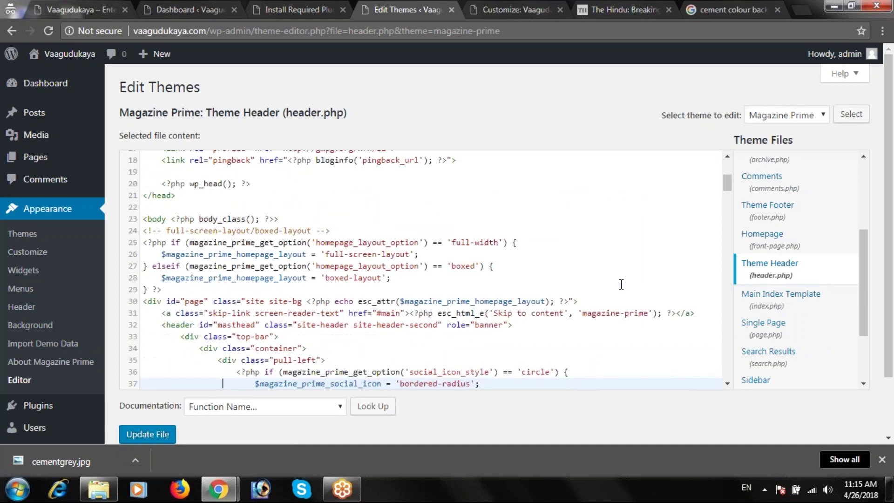
key("Down")
key("Down")
key("Down")
key("Down")
key("Down")
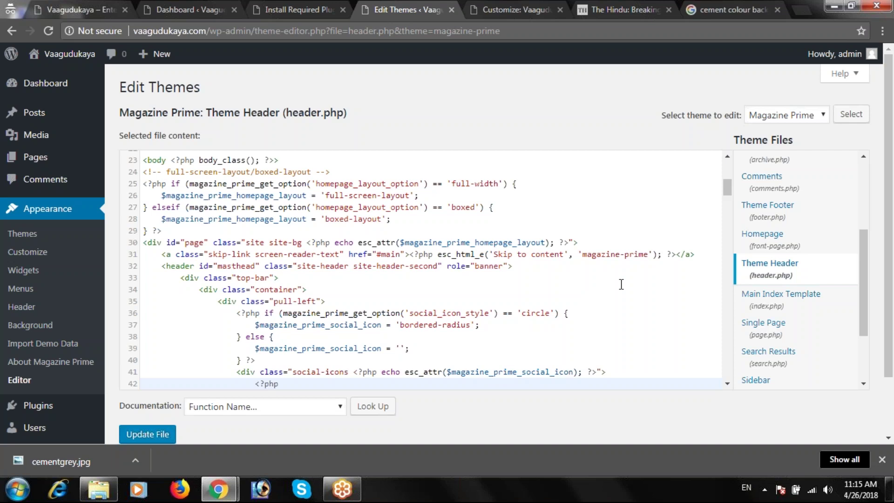
key("Down")
key("Down")
key("Down")
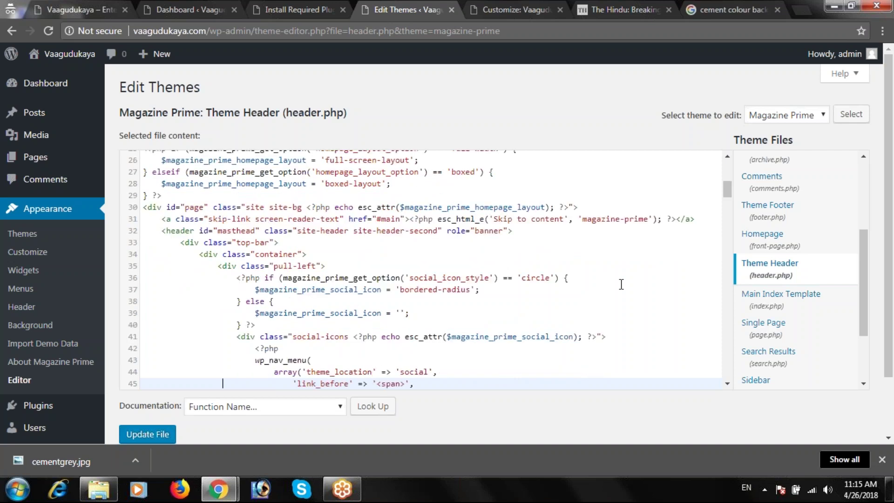
scroll(621, 284, "down", 5)
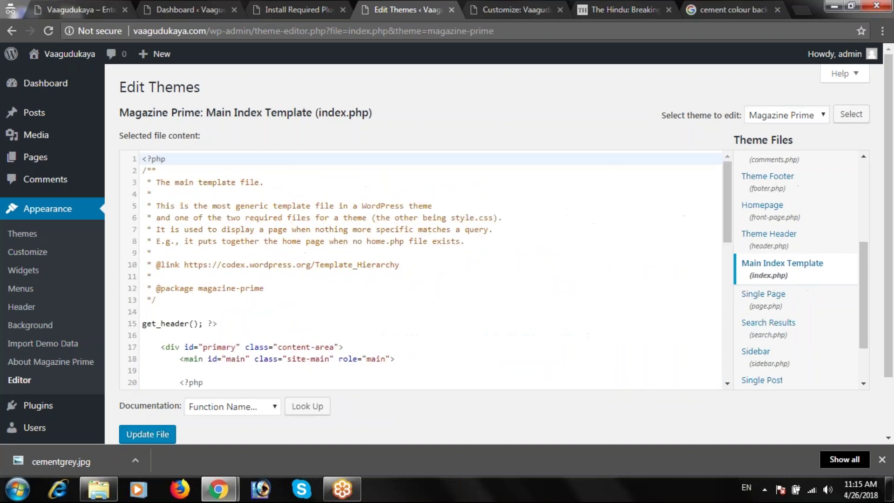
left_click(618, 324)
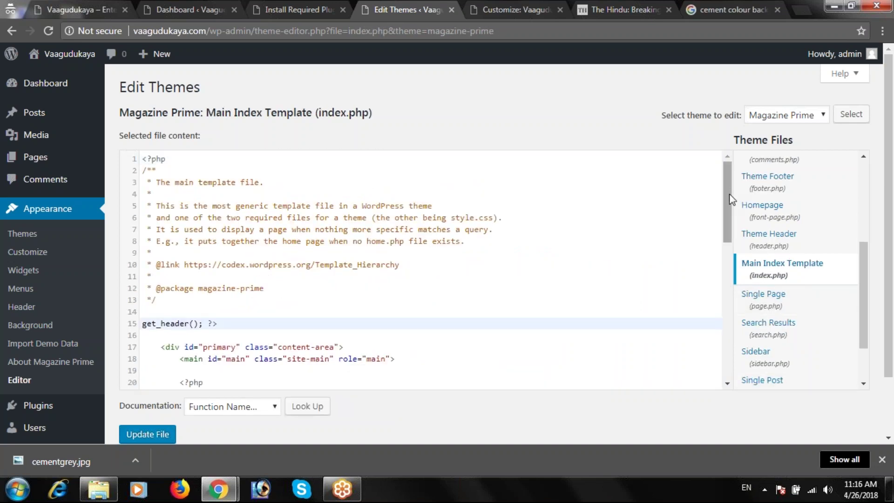
left_click_drag(732, 199, 725, 367)
Look through the Single Page (page.php) and Search Results (search.php) templates.
left_click(740, 300)
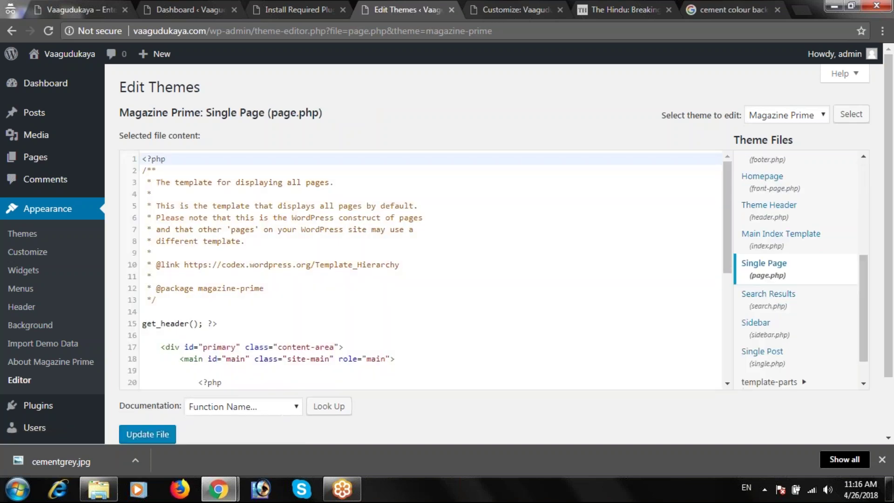
left_click(279, 264)
left_click(151, 276)
key("Down")
key("Down")
key("Down")
key("Down")
key("Down")
key("Down")
key("Down")
key("Down")
key("Down")
key("Down")
key("Down")
key("Down")
key("Down")
key("Down")
key("Down")
key("Down")
key("Down")
key("Down")
key("Down")
key("Down")
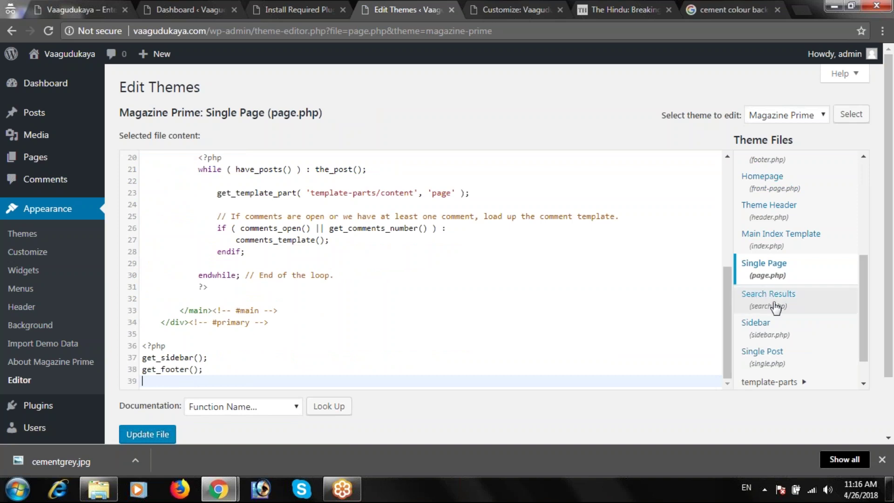
left_click(744, 302)
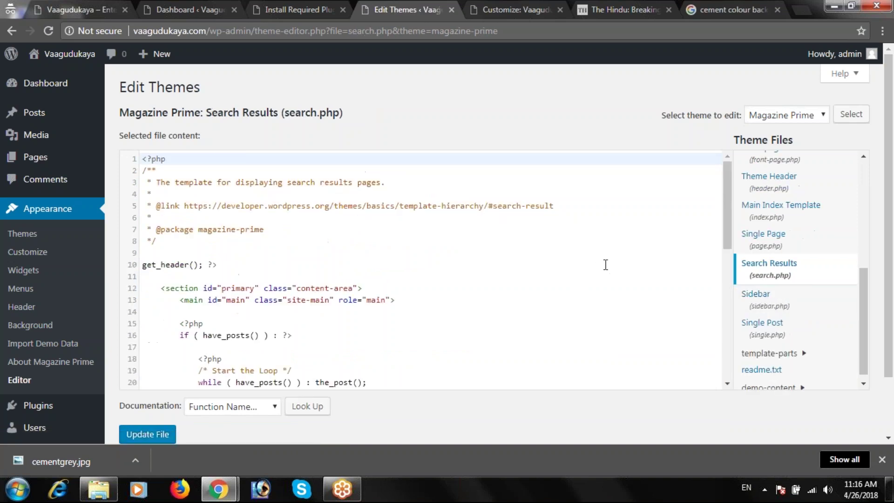
key("Down")
key("Down")
key("Down")
key("Down")
key("Down")
key("Down")
key("Down")
key("Down")
key("Down")
key("Down")
key("Down")
key("Down")
key("Down")
key("Down")
key("Down")
key("Down")
key("Down")
key("Down")
key("Down")
key("Down")
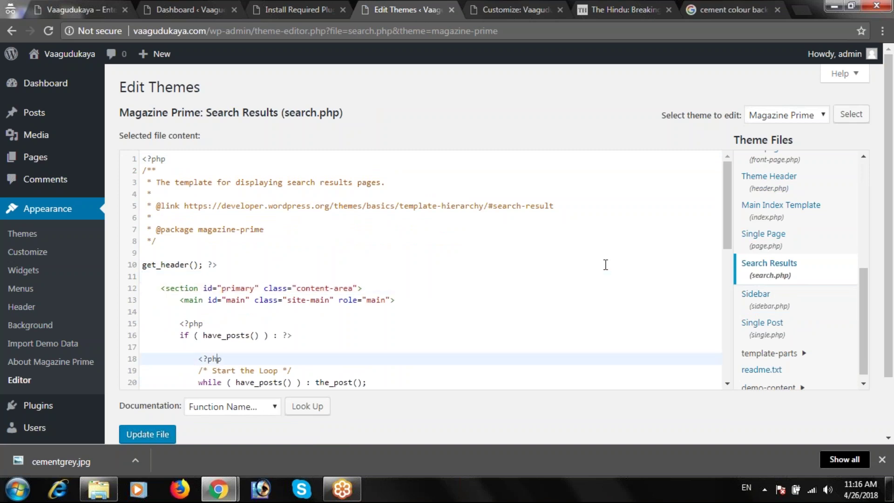
key("Down")
key("Down")
key("Down")
key("Down")
key("Down")
key("Down")
key("Down")
key("Down")
key("Down")
key("Down")
key("Down")
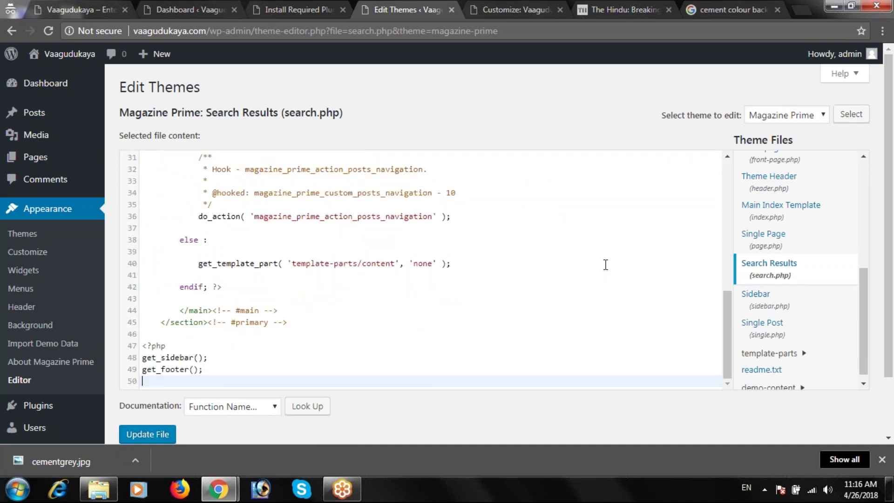
Look through the Sidebar (sidebar.php) and Single Post (single.php) templates.
left_click(756, 298)
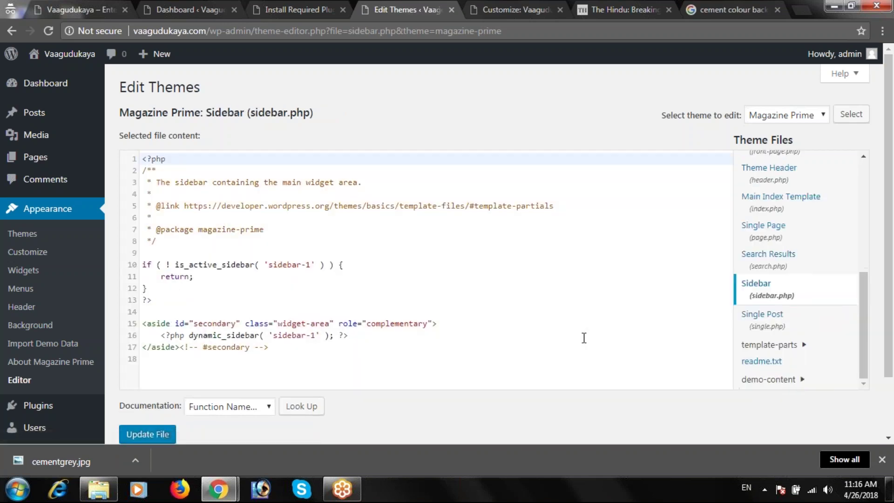
left_click(447, 240)
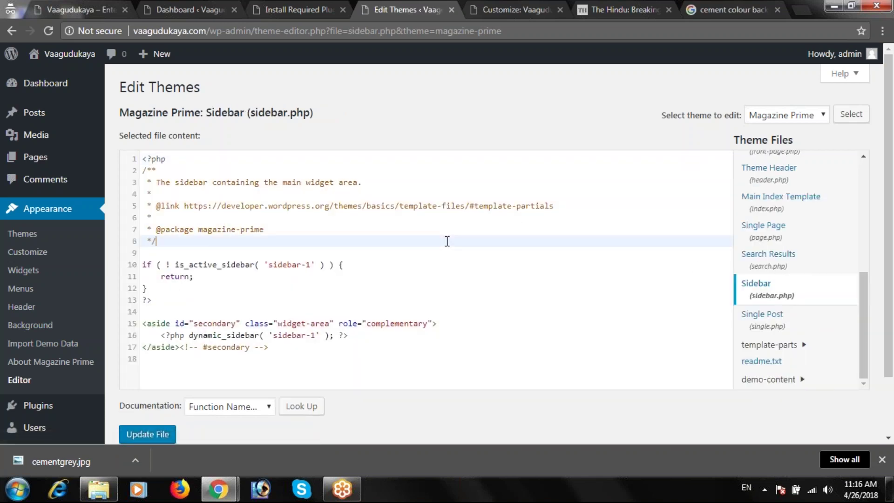
key("Down")
key("Down")
key("Down")
key("Down")
key("Down")
key("Down")
key("Down")
key("Down")
key("Down")
key("Down")
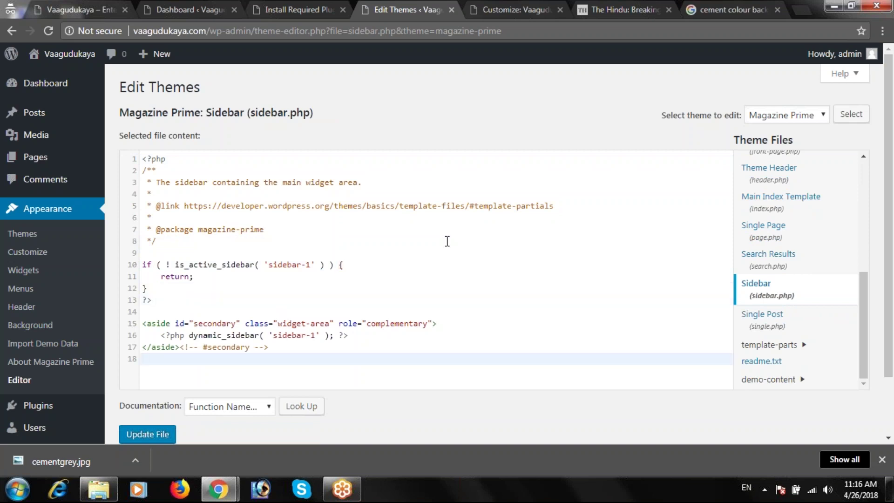
left_click(763, 315)
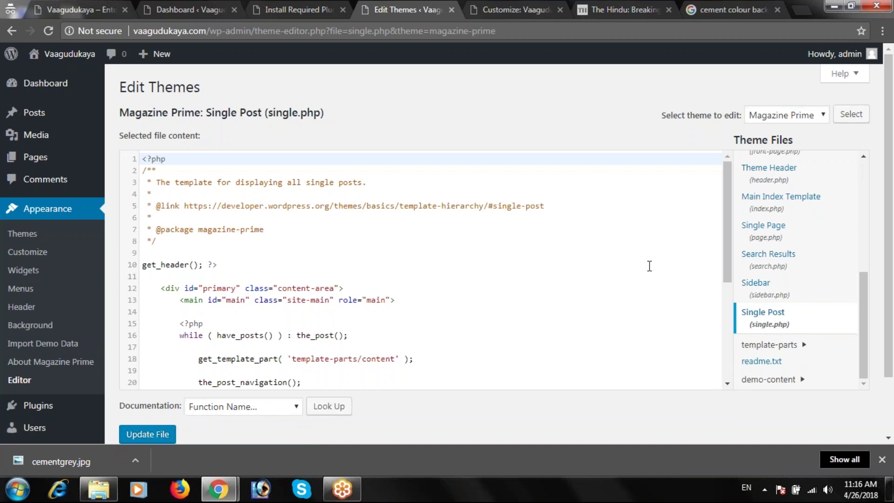
left_click(621, 253)
key("Down")
key("Down")
key("Down")
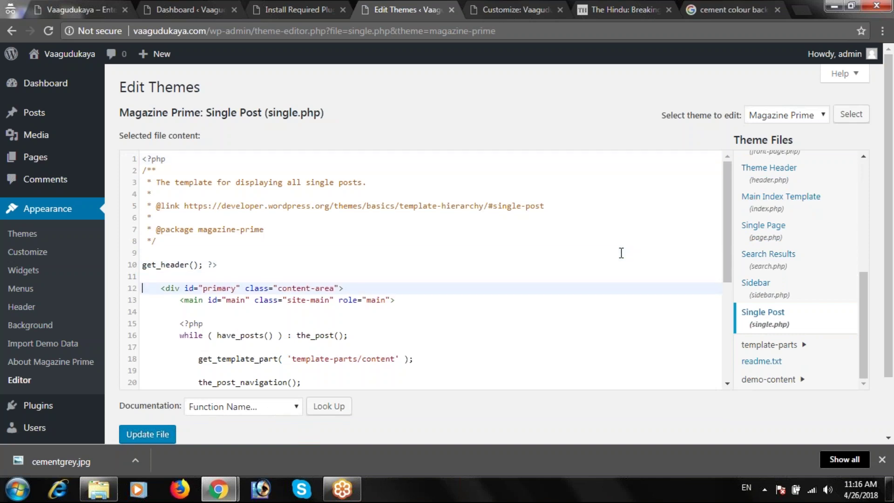
key("Down")
key("Down")
key("Down")
key("Down")
key("Down")
key("Down")
key("Down")
key("Down")
key("Down")
key("Down")
key("Down")
key("Down")
key("Down")
key("Down")
key("Down")
key("Down")
key("Down")
key("Down")
key("Down")
key("Down")
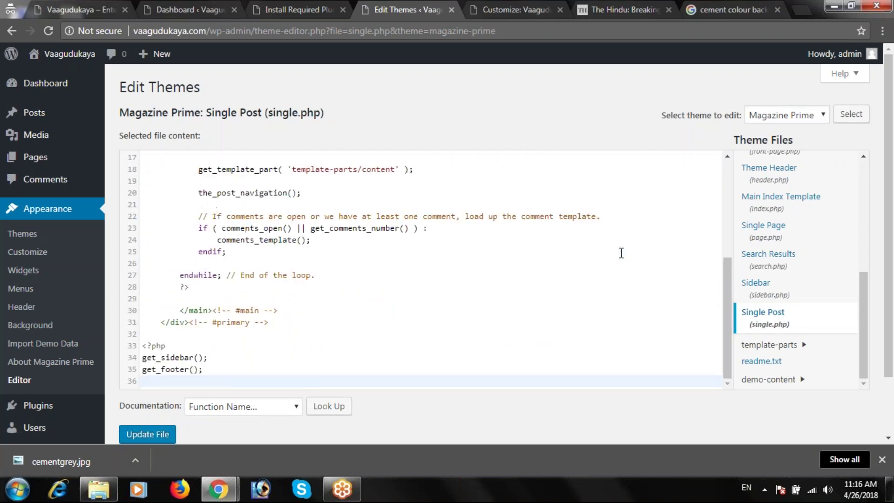
key("Up")
key("Up")
key("Up")
key("Up")
key("Up")
key("Up")
key("Up")
key("Up")
key("Up")
key("Up")
key("Up")
key("Up")
key("Up")
key("Up")
key("Up")
key("Up")
key("Up")
key("Up")
key("Up")
key("Up")
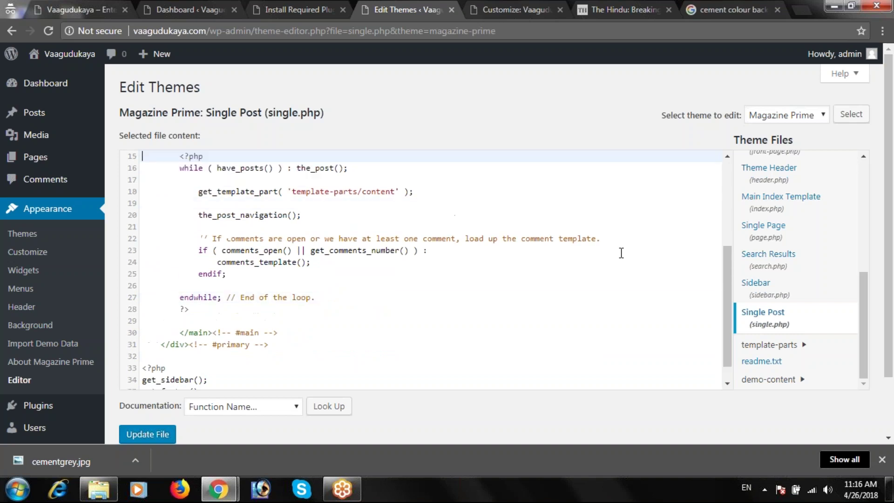
key("Down")
key("Down")
key("Down")
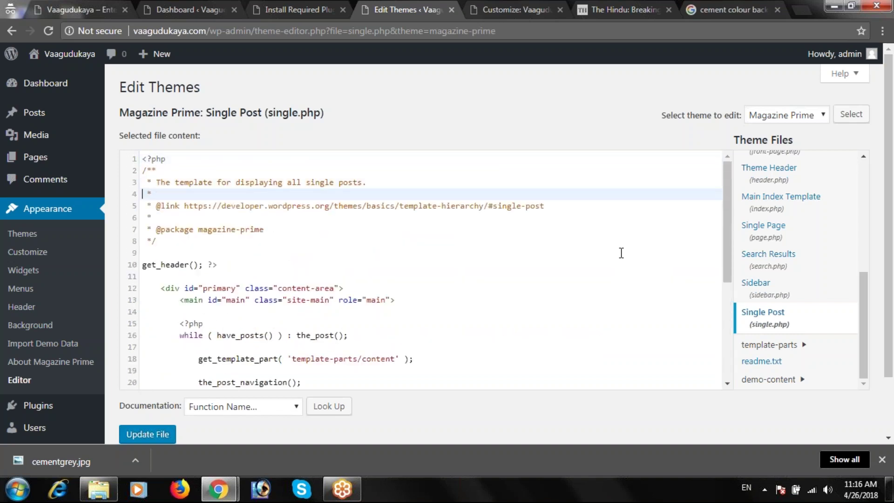
key("Down")
key("Down")
key("Down")
key("Down")
key("Down")
key("Down")
key("Down")
key("Down")
key("Down")
key("Down")
key("Down")
key("Down")
key("Down")
key("Down")
key("Down")
key("Down")
key("Down")
key("Down")
key("Down")
key("Down")
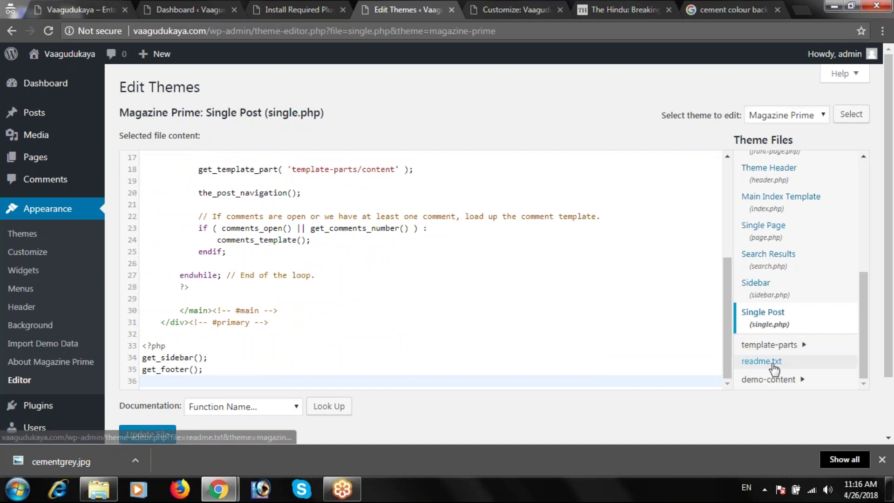
Expand and collapse the demo-content folder, then scroll through single.php.
left_click(798, 383)
left_click(798, 383)
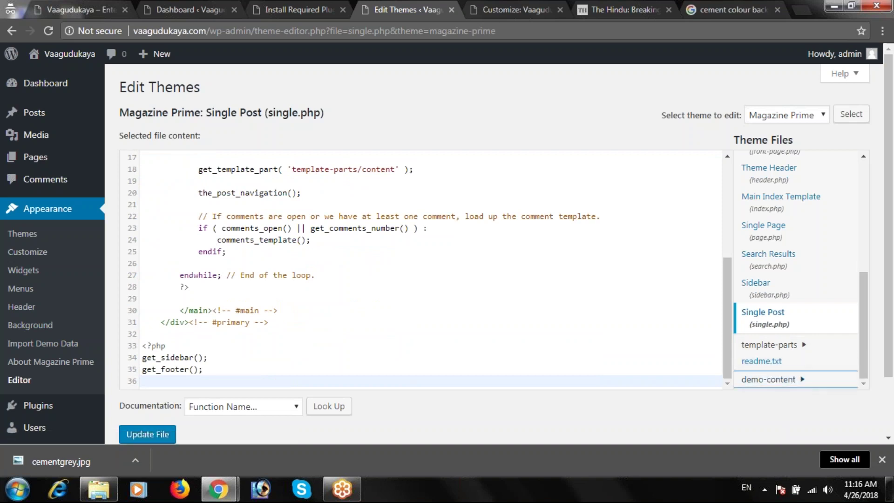
left_click(712, 346)
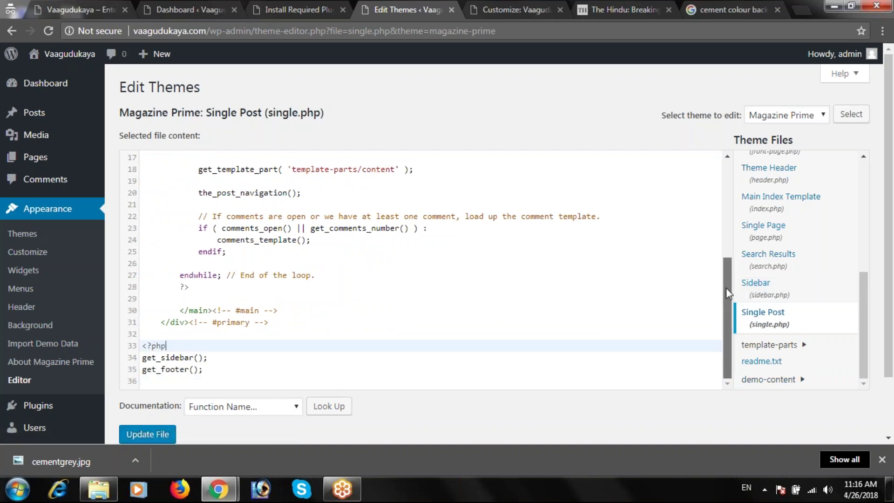
scroll(721, 261, "up", 5)
scroll(719, 235, "down", 5)
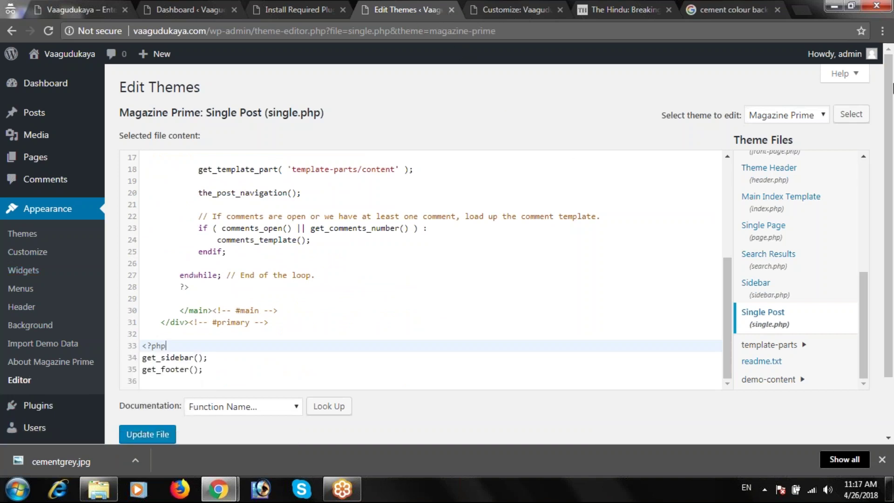
scroll(885, 125, "down", 2)
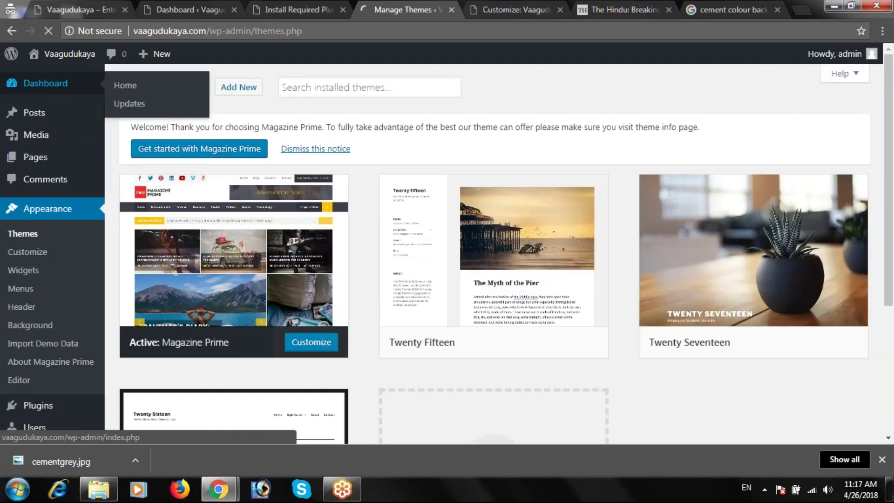
Return to the Dashboard and preview the Posts, Pages, Appearance and Plugins submenus.
left_click(47, 85)
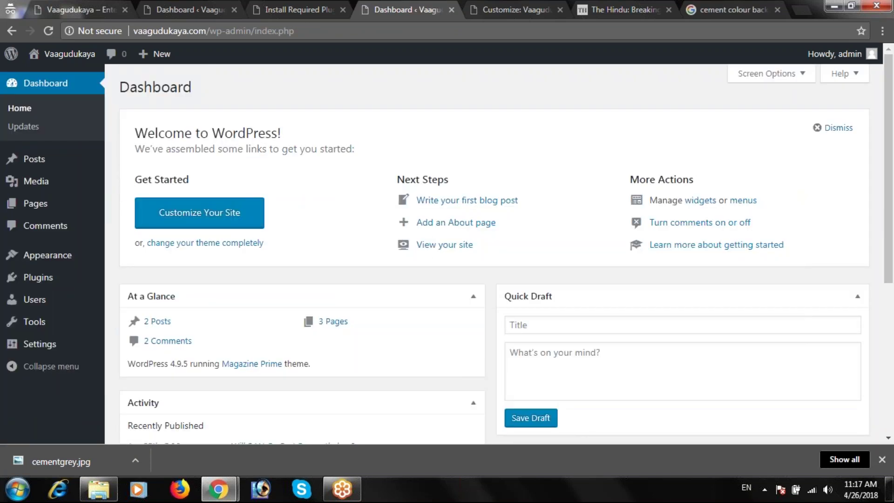
mouse_move(37, 167)
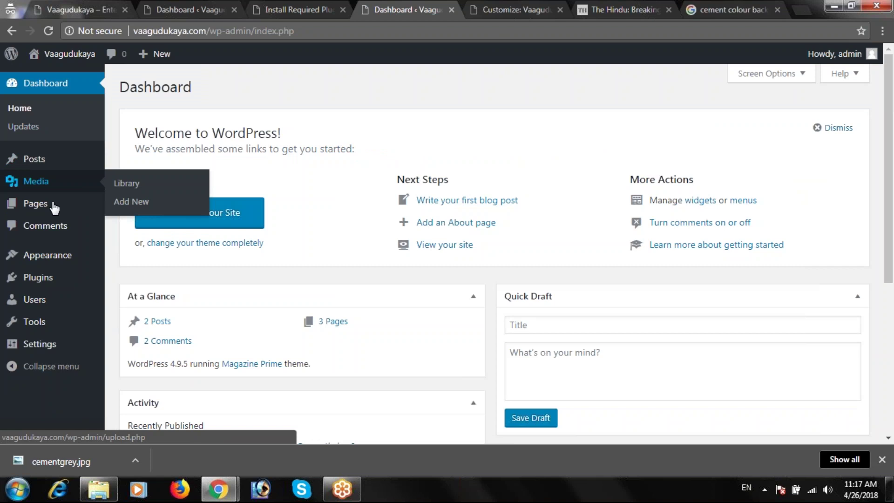
mouse_move(51, 209)
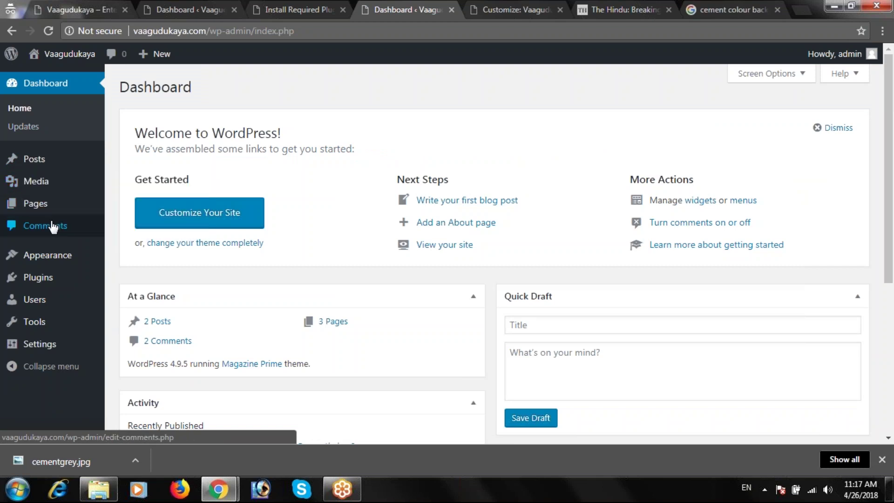
mouse_move(54, 256)
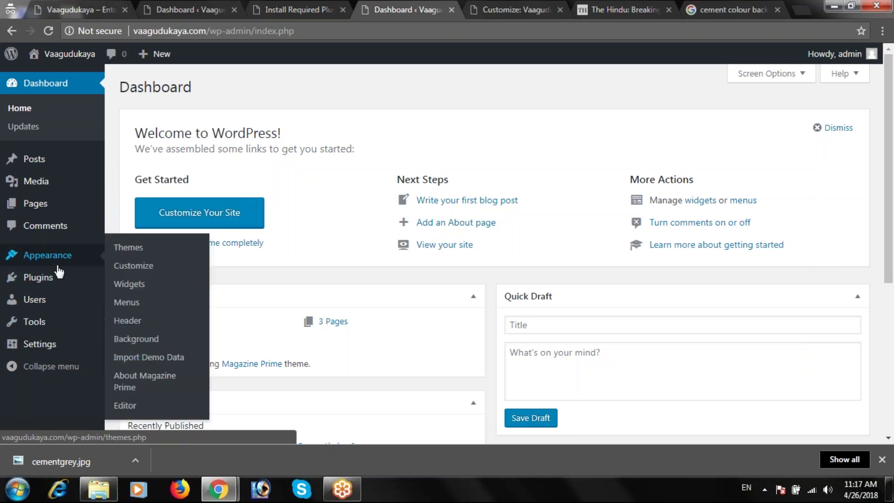
mouse_move(50, 279)
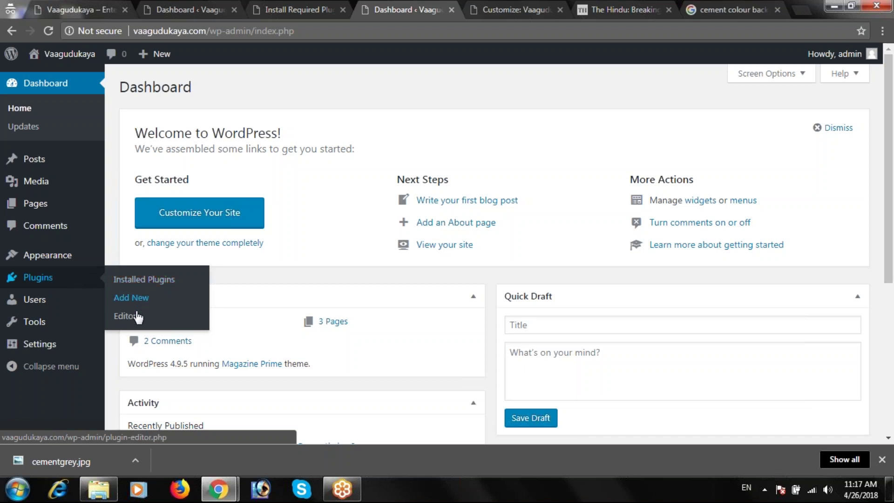
Activate the Akismet Anti-Spam plugin from the Installed Plugins list.
left_click(166, 281)
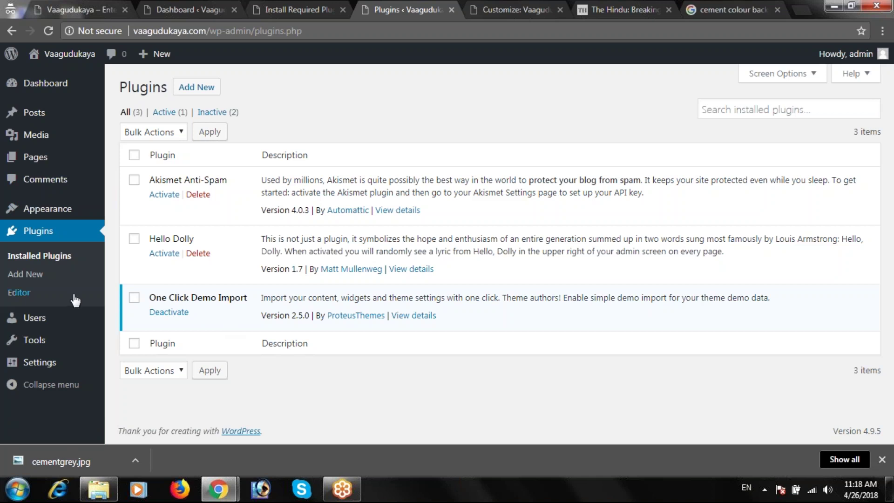
mouse_move(72, 215)
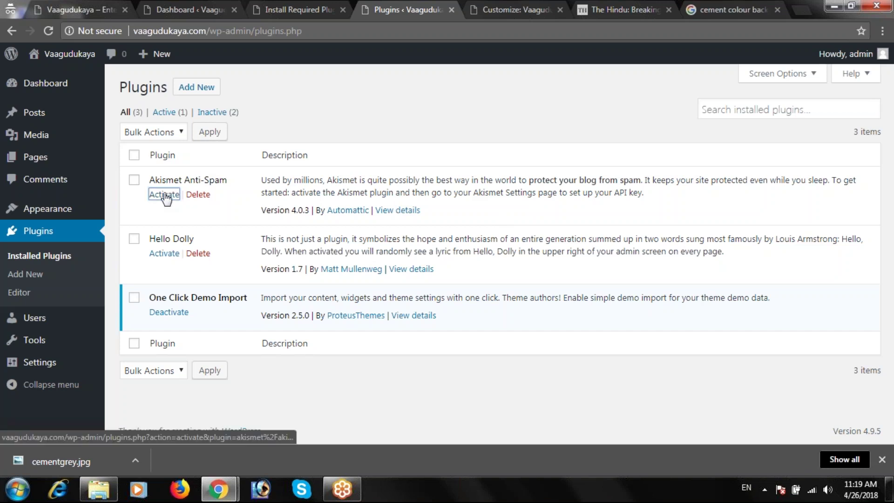
left_click(164, 194)
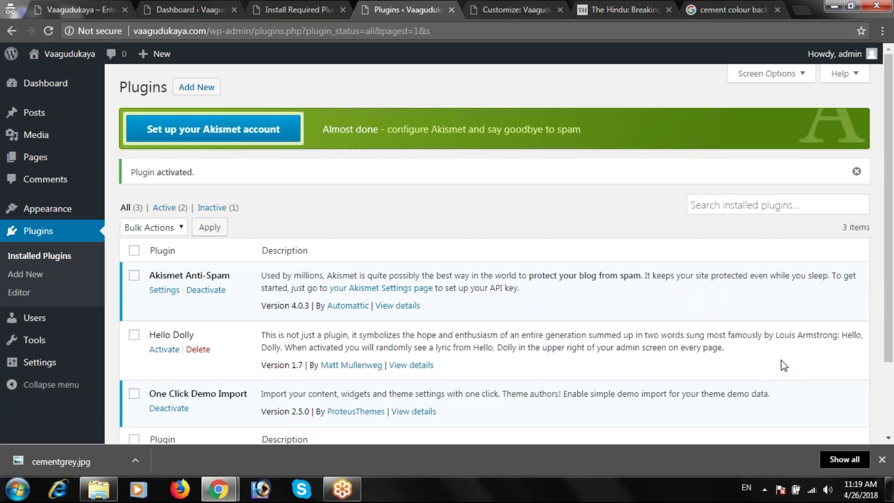
scroll(783, 365, "down", 2)
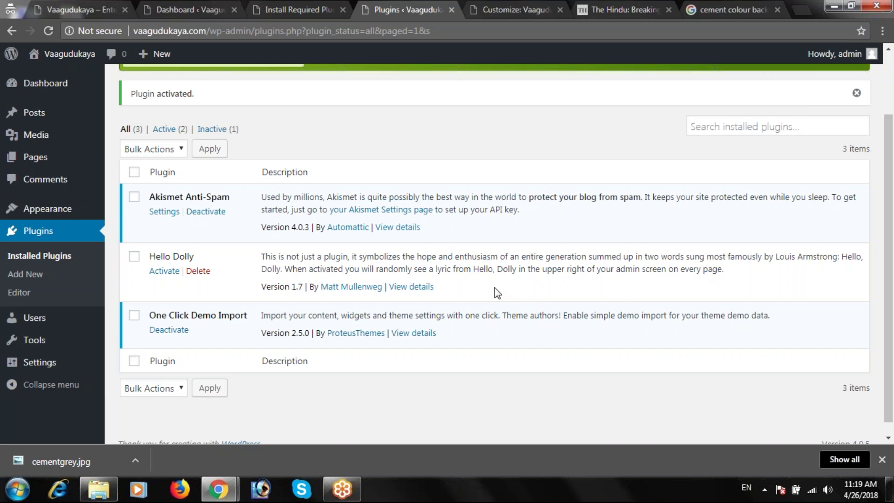
Read Hello Dolly's plugin details and reviews, then close the details window.
left_click(417, 294)
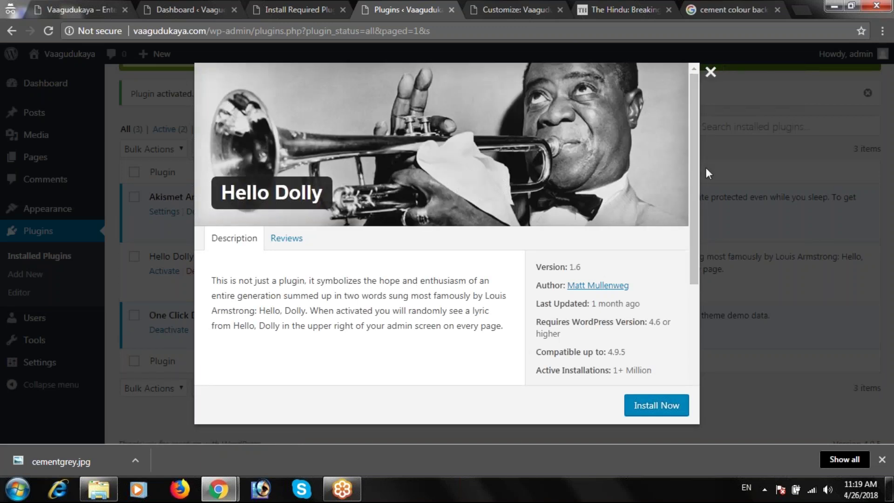
left_click_drag(694, 170, 612, 307)
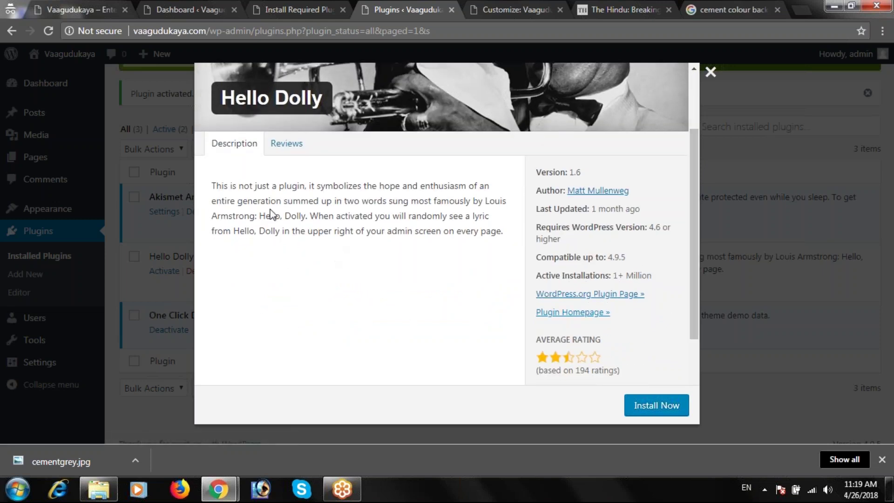
left_click(286, 143)
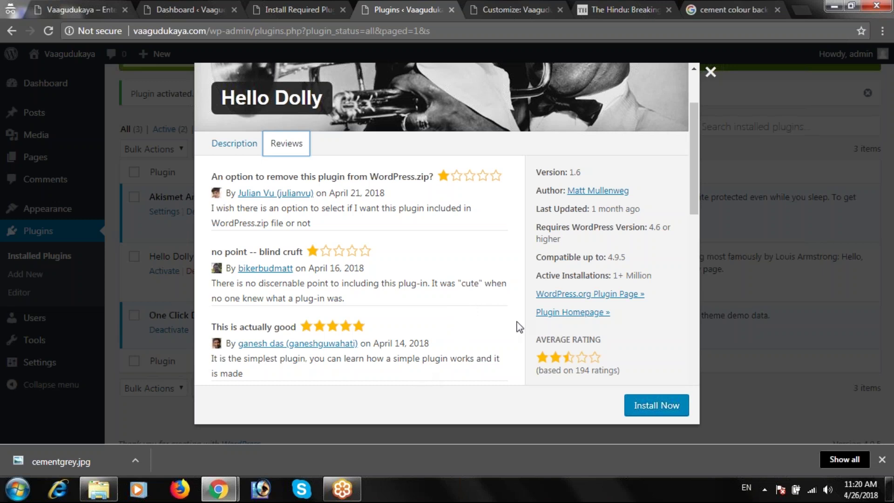
left_click(710, 73)
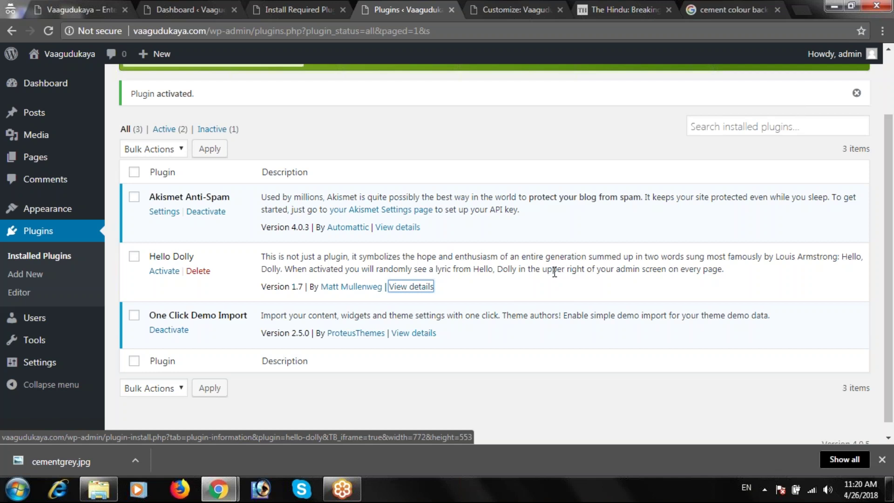
Open the Dashboard in a new tab, view it, then return to the Installed Plugins tab.
middle_click(44, 90)
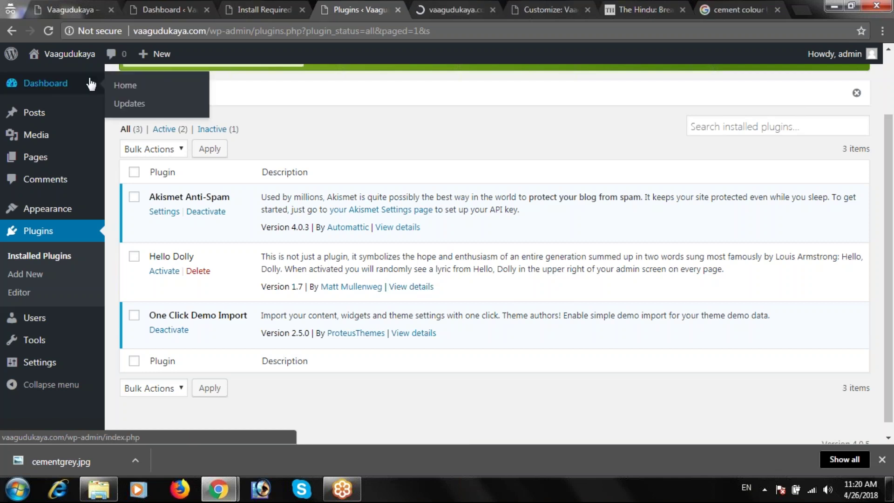
left_click(454, 9)
mouse_move(858, 58)
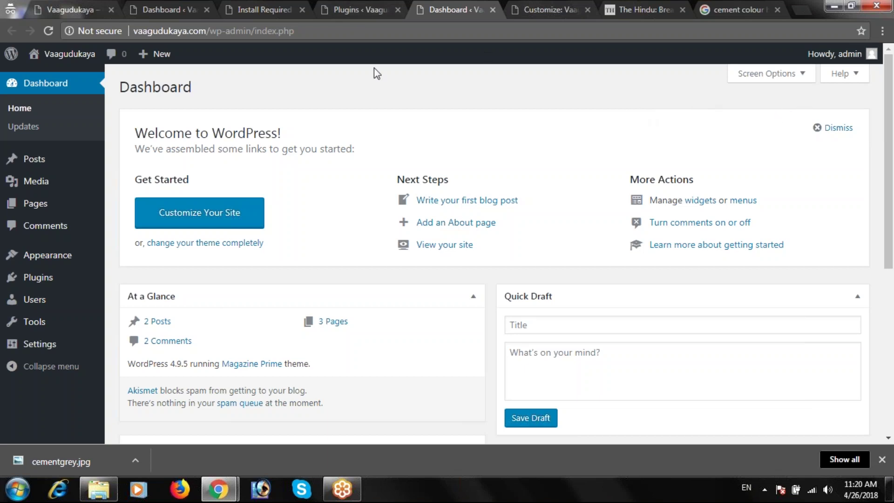
left_click(353, 9)
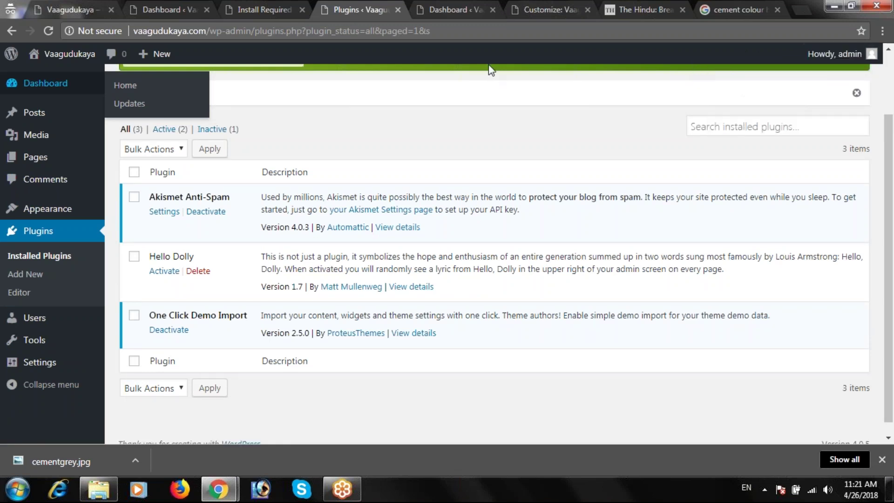
mouse_move(136, 59)
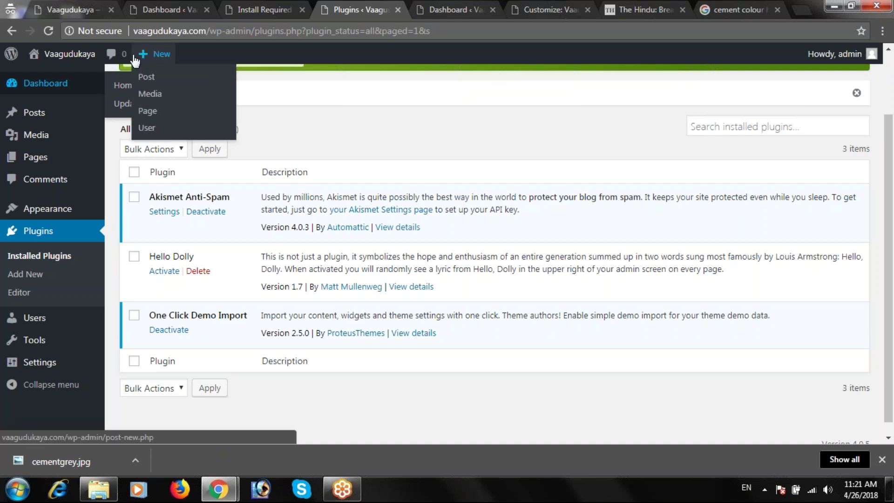
Activate Hello Dolly, reload the plugins page, and toggle Screen Options open and closed.
left_click(163, 271)
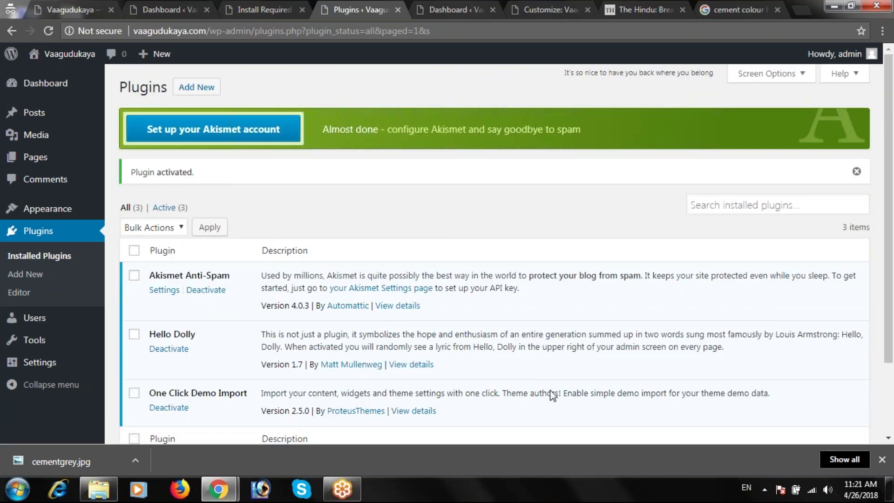
left_click(49, 32)
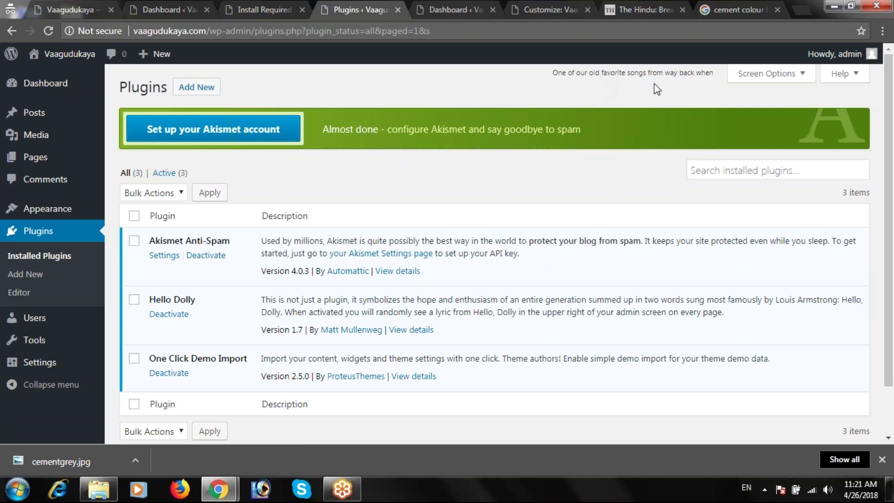
triple_click(704, 74)
left_click(712, 93)
left_click(799, 75)
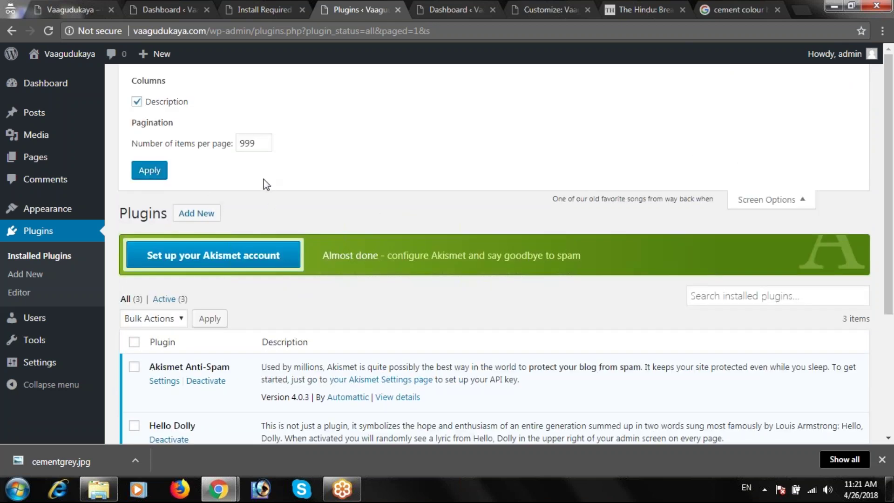
left_click(802, 201)
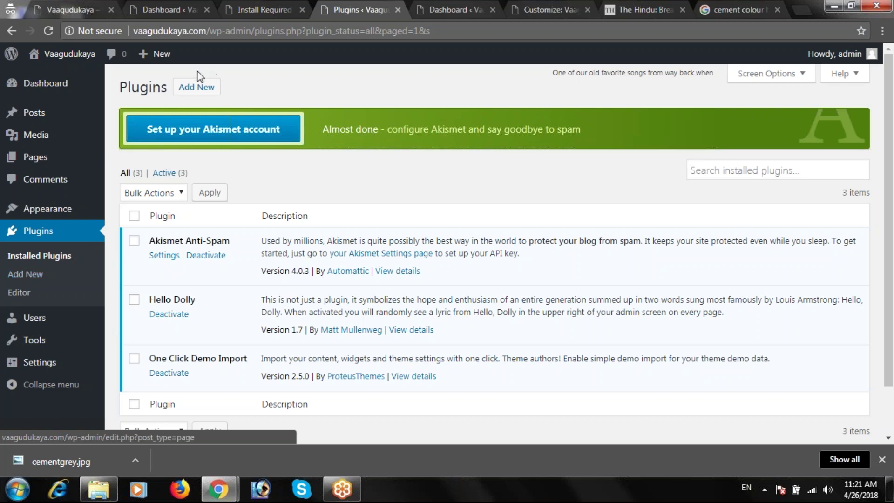
Go to Add Plugins and close the Dashboard, Customize, The Hindu and cement colour tabs.
left_click(41, 274)
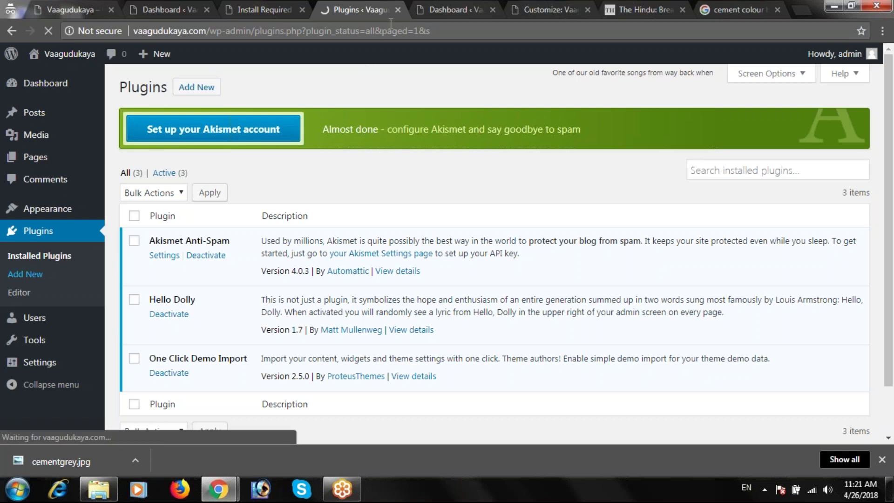
left_click(479, 9)
left_click(494, 9)
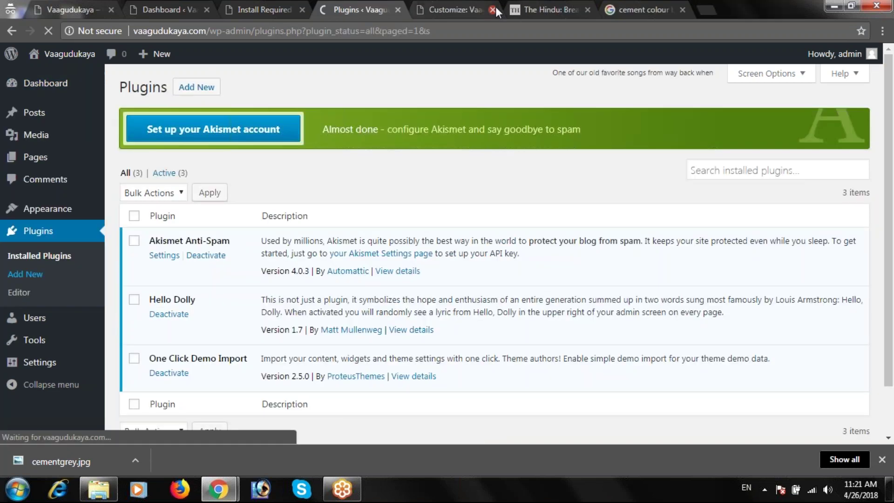
left_click(466, 2)
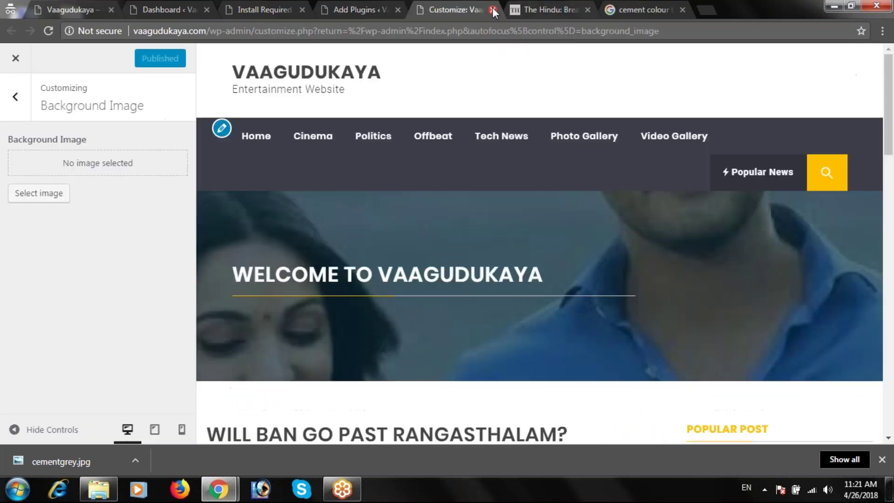
left_click(492, 9)
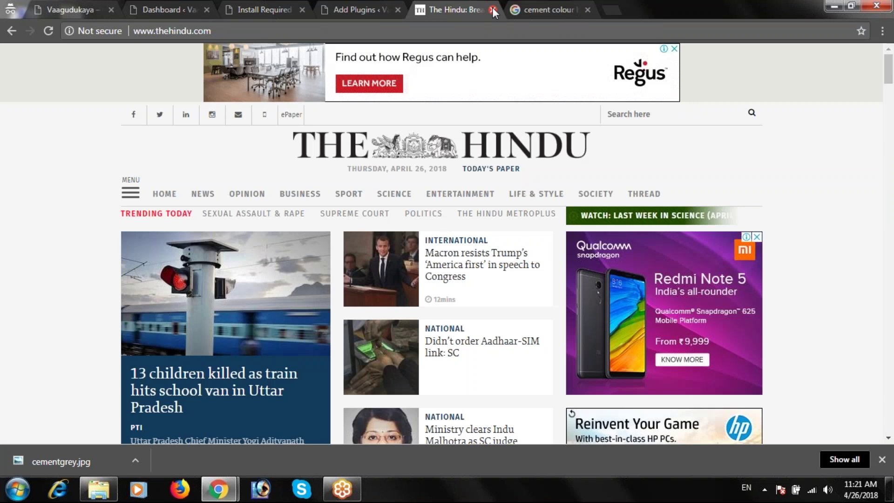
left_click(493, 9)
left_click(494, 10)
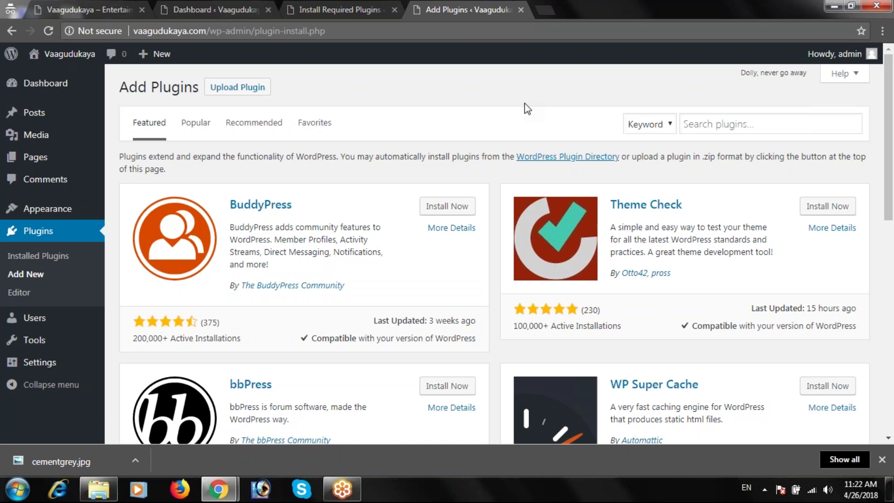
Browse the featured plugins and open Appearance > Import Demo Data in a background tab.
scroll(526, 108, "down", 6)
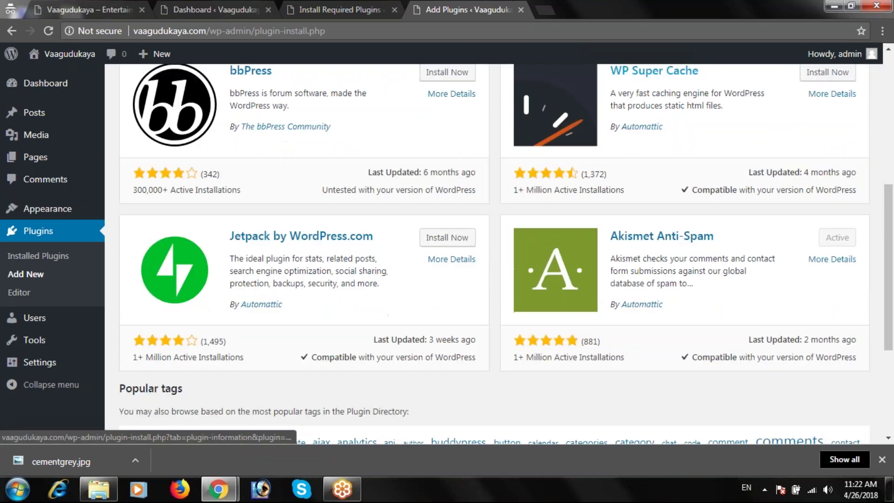
scroll(505, 254, "down", 4)
scroll(506, 248, "up", 1)
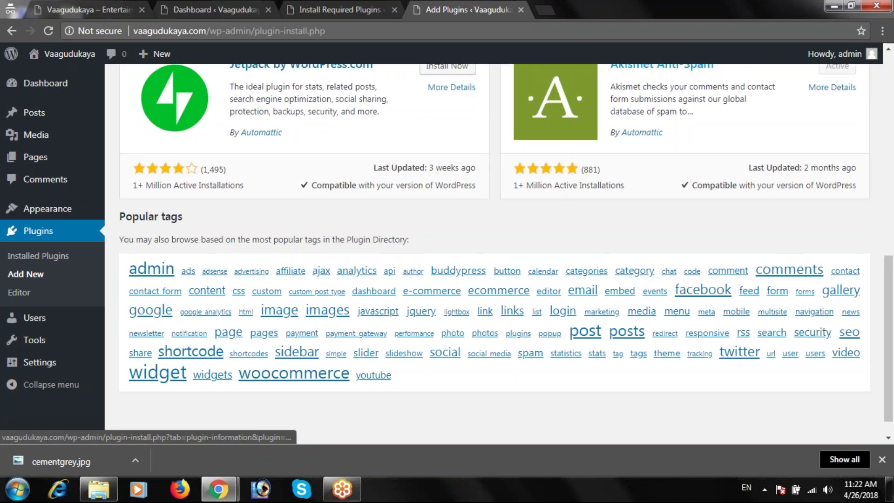
scroll(243, 200, "up", 10)
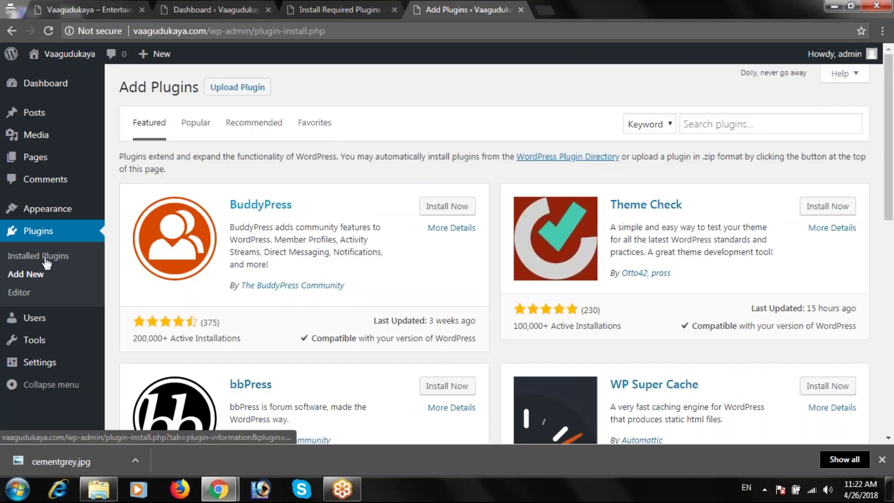
mouse_move(44, 215)
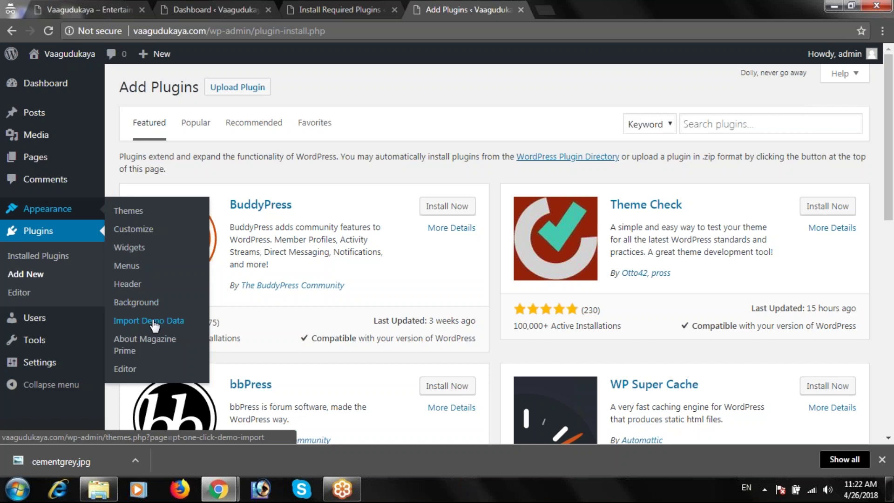
middle_click(155, 321)
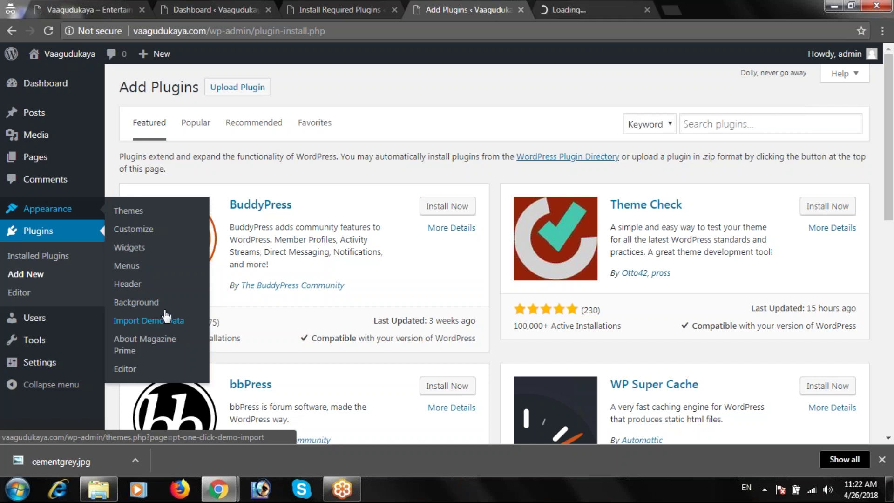
Confirm the required plugins are active, then start the Magazine Prime demo data import.
left_click(585, 6)
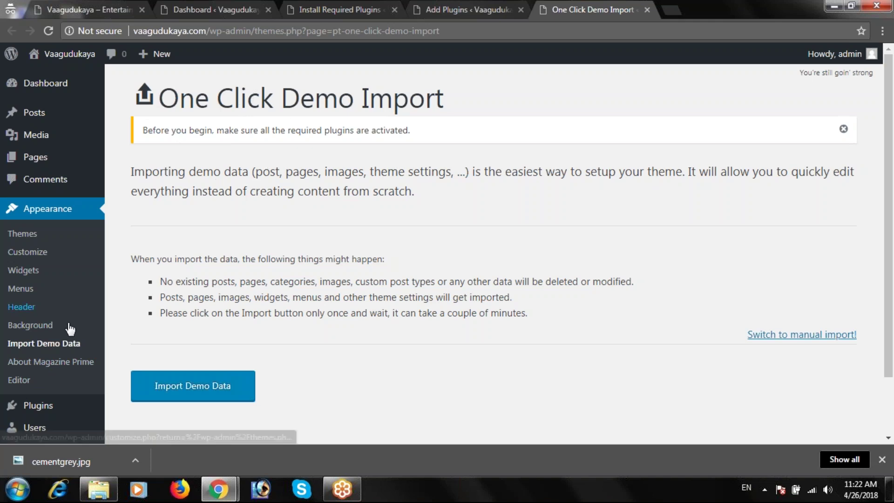
mouse_move(33, 415)
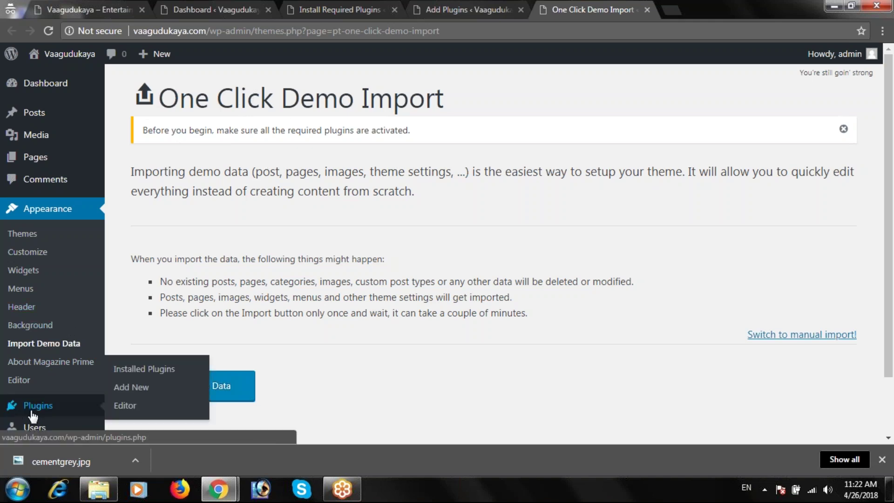
middle_click(145, 372)
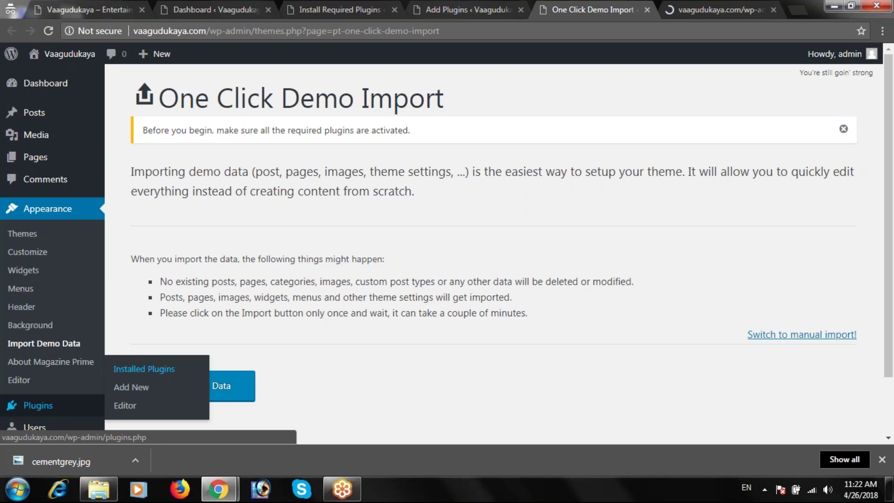
left_click(695, 7)
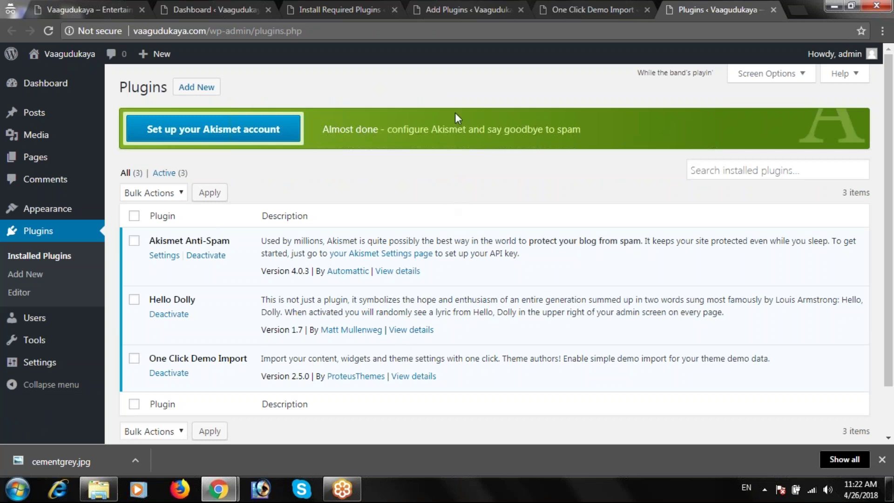
left_click(585, 7)
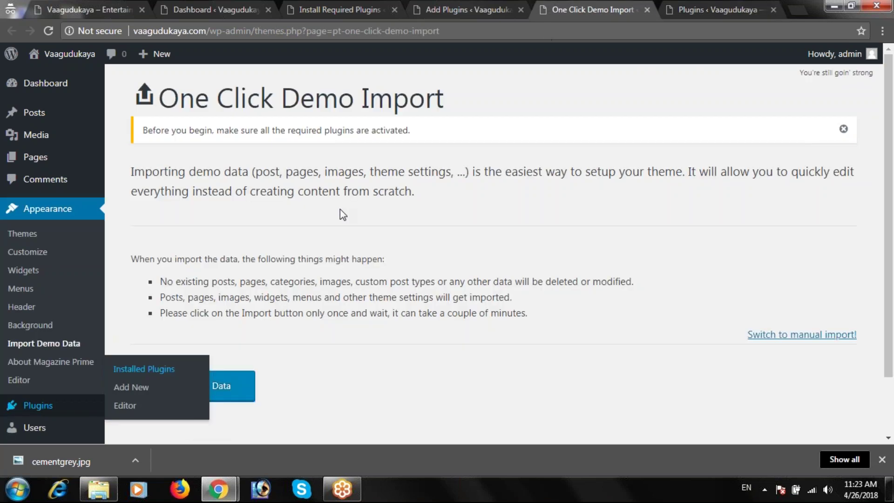
left_click(210, 389)
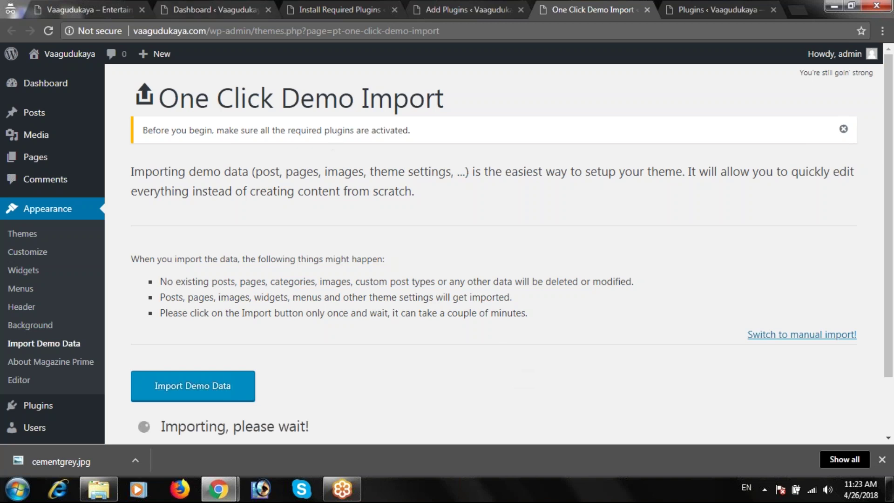
Search Google for 'magazine prime wordpress theme live demo' in a new tab.
left_click(798, 9)
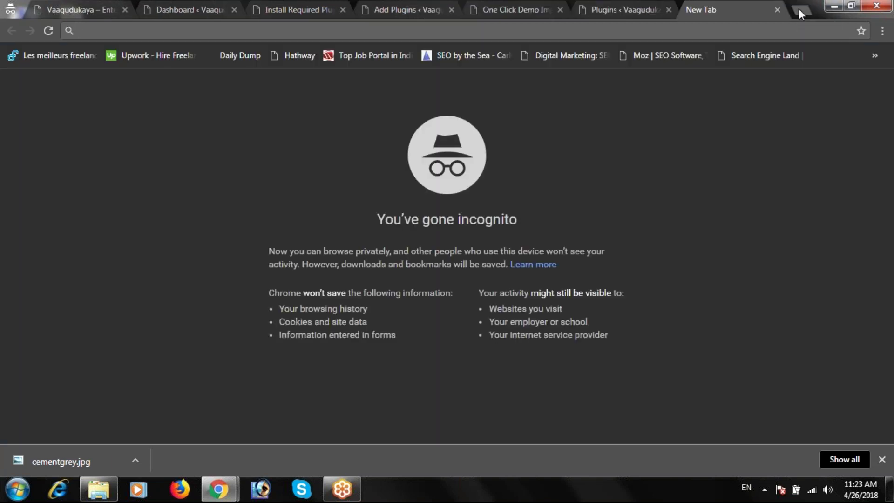
type("magazine")
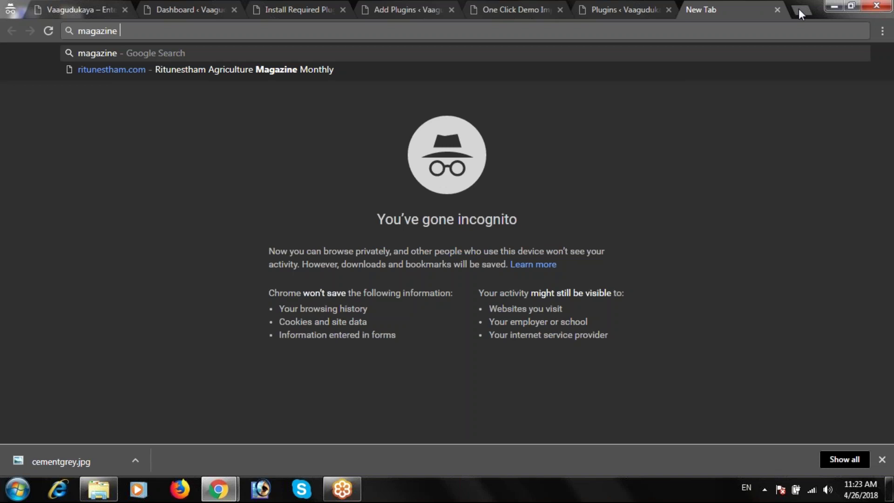
type("p")
key("BackSpace")
left_click(312, 2)
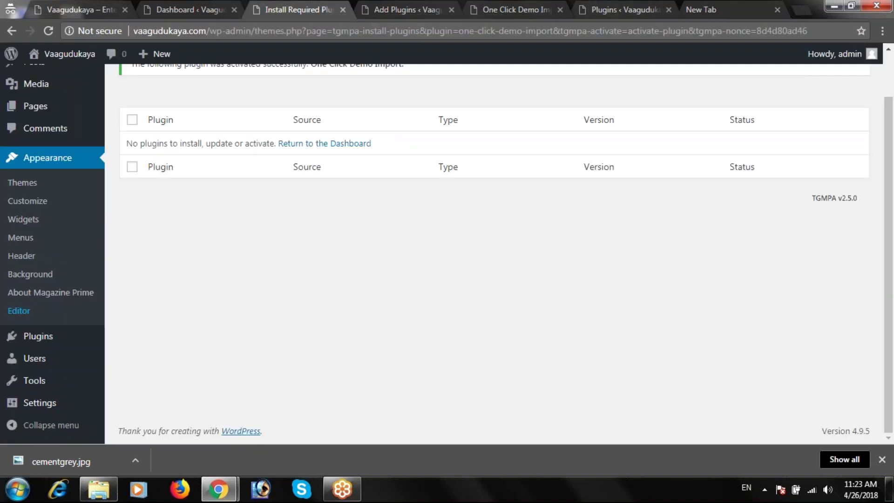
left_click(204, 13)
mouse_move(77, 167)
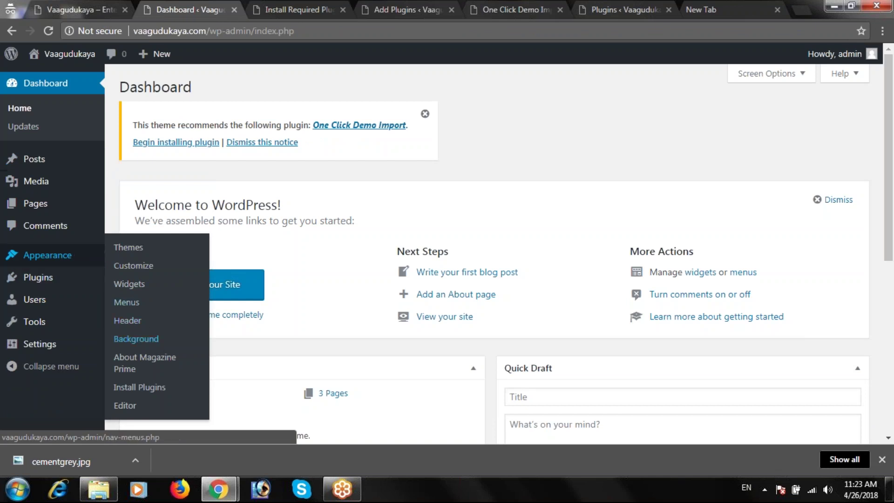
left_click(726, 6)
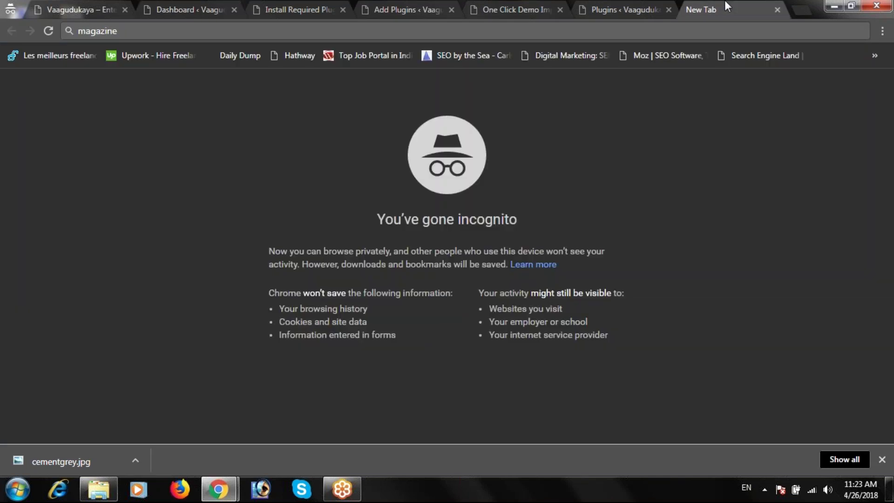
type("prime")
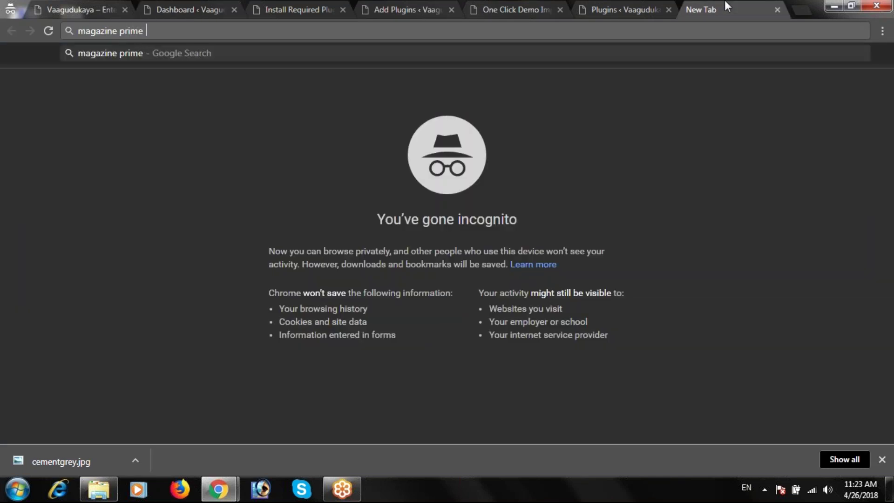
type("wordpr")
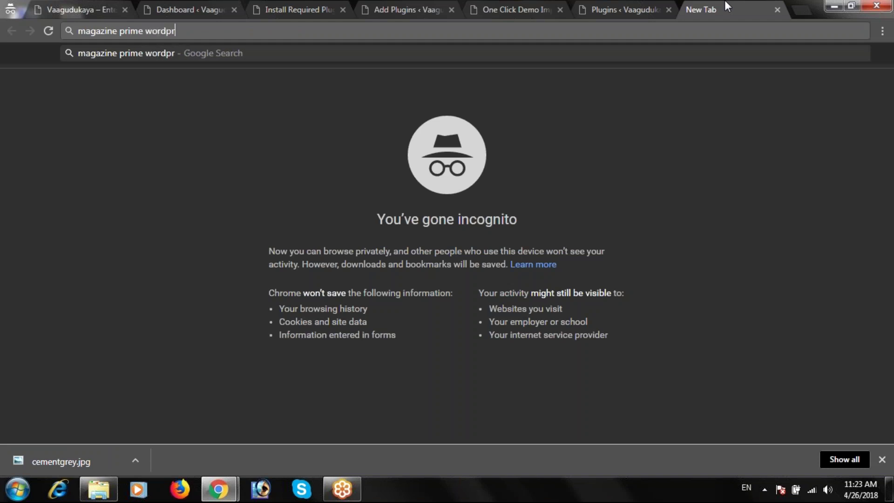
type("ess theme live demo")
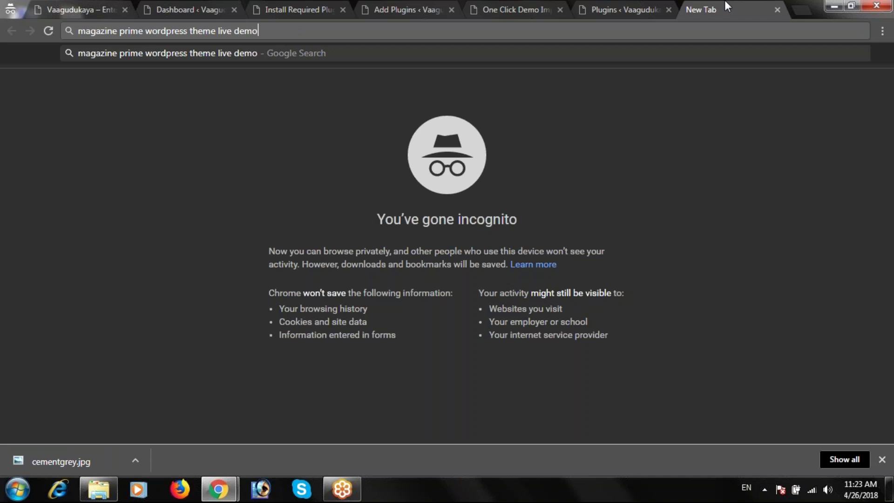
key("Return")
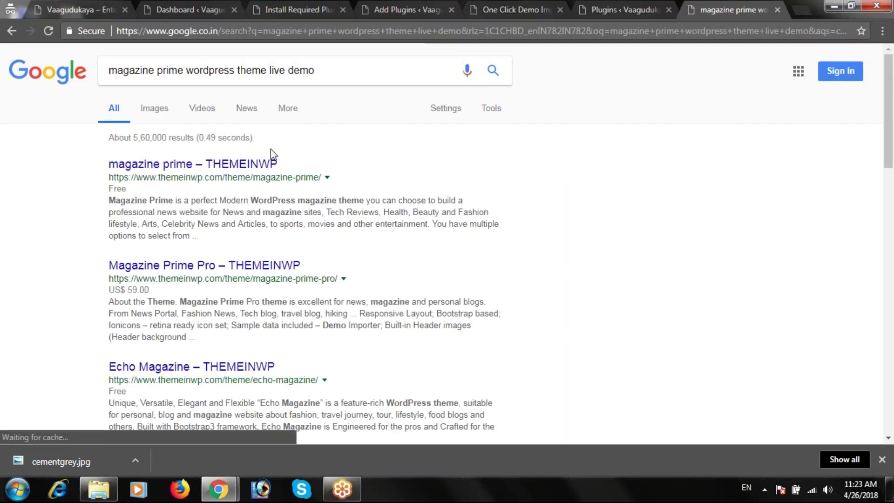
Open THEMEINWP's Magazine Prime page, launch its live demo, and browse the demo homepage.
left_click(271, 164)
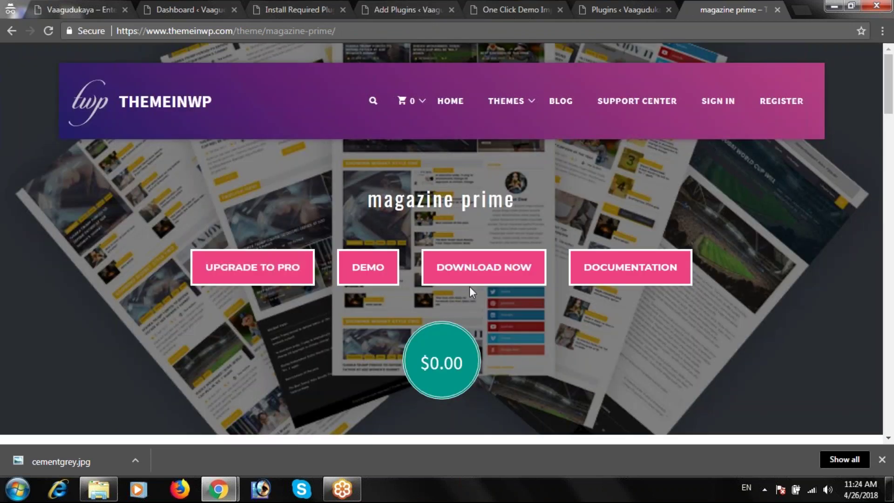
left_click(367, 267)
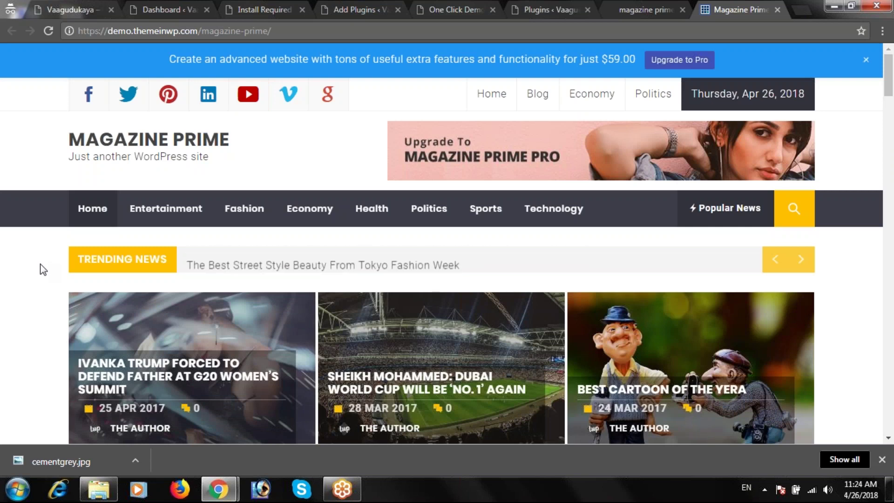
scroll(42, 269, "down", 2)
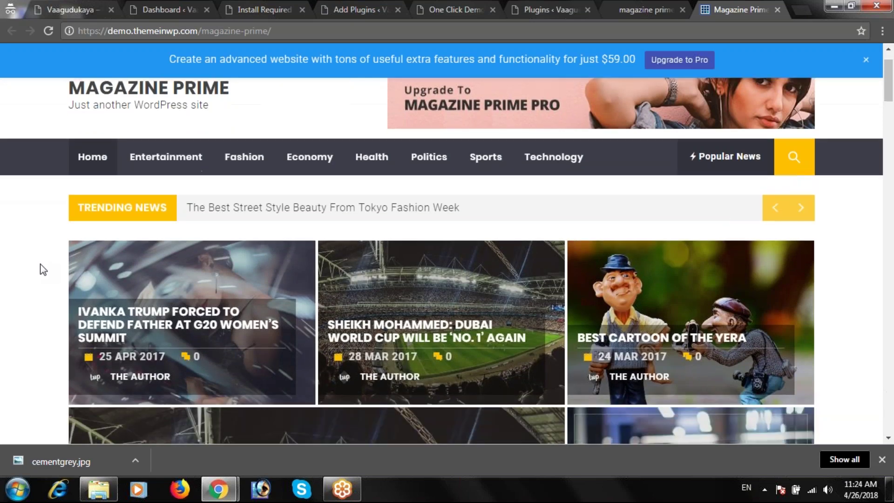
scroll(43, 269, "down", 10)
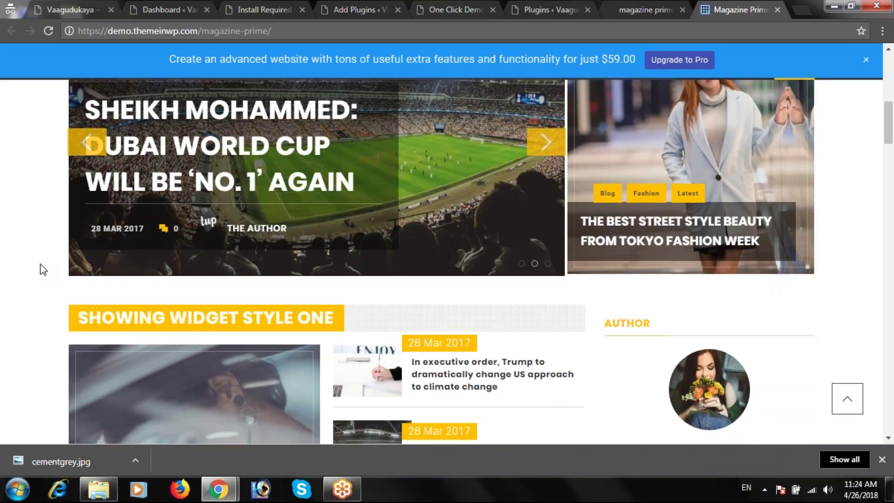
scroll(43, 269, "down", 5)
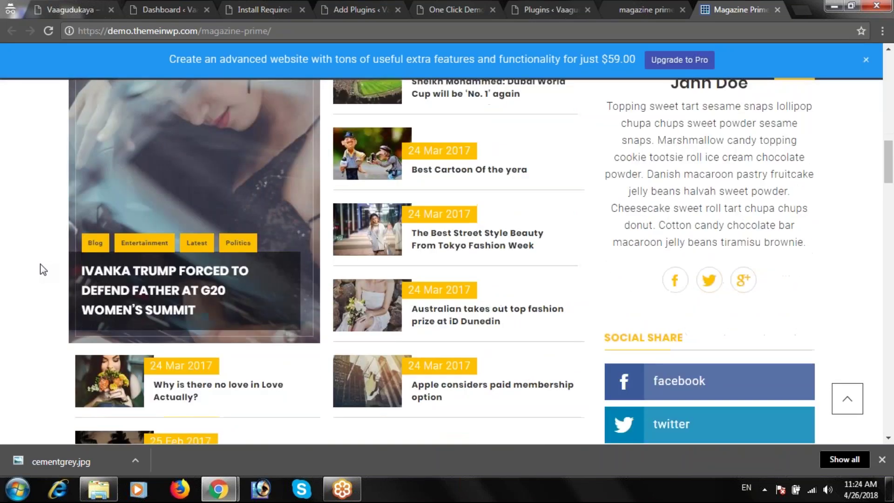
scroll(43, 269, "down", 4)
scroll(43, 269, "down", 6)
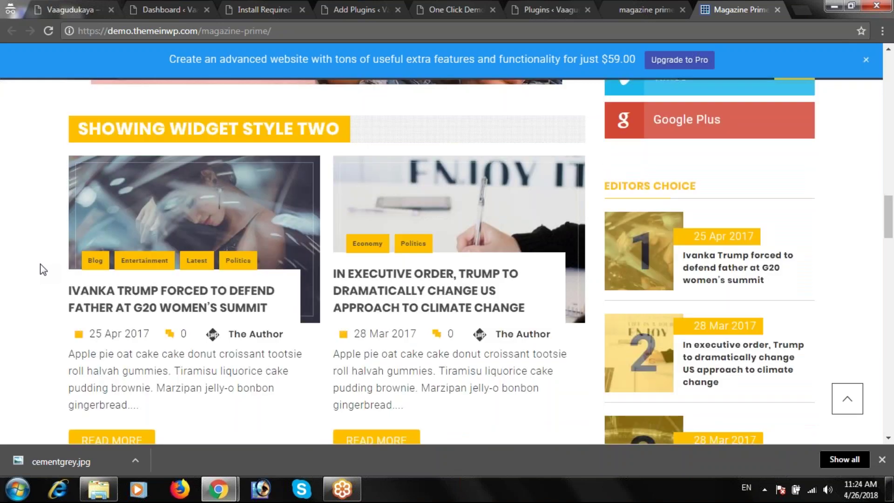
scroll(43, 269, "down", 5)
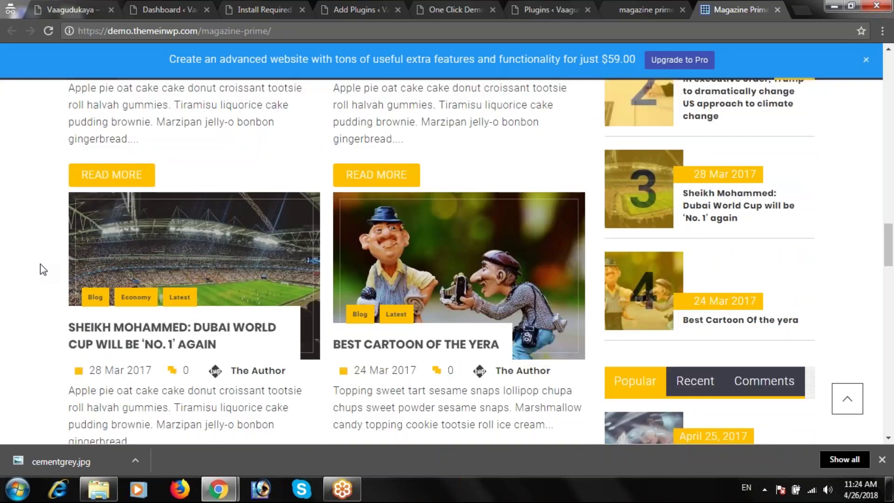
scroll(42, 269, "down", 20)
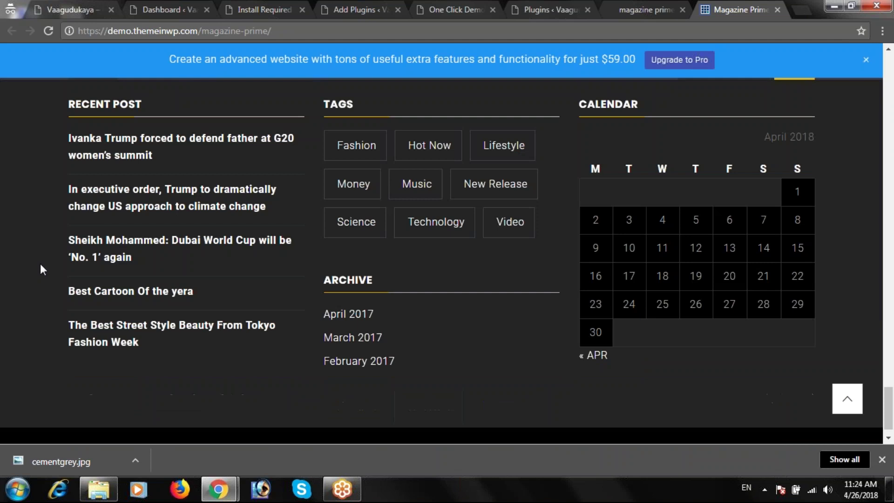
scroll(41, 265, "up", 15)
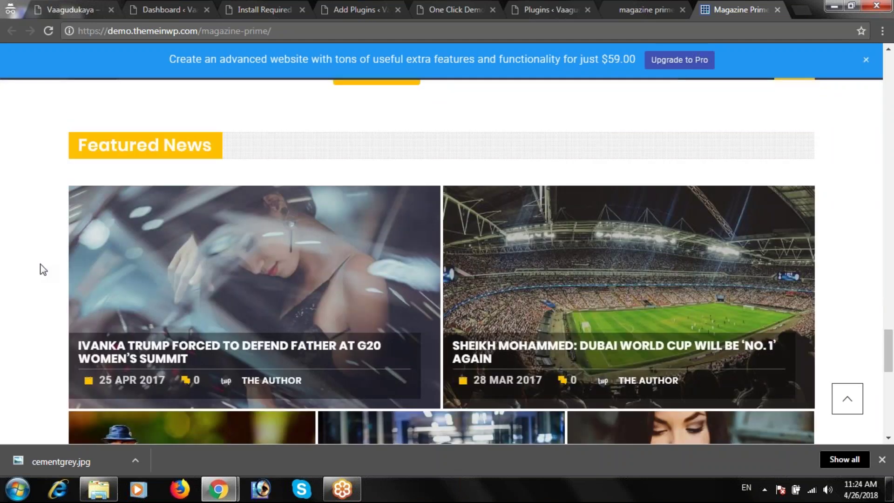
scroll(43, 269, "up", 8)
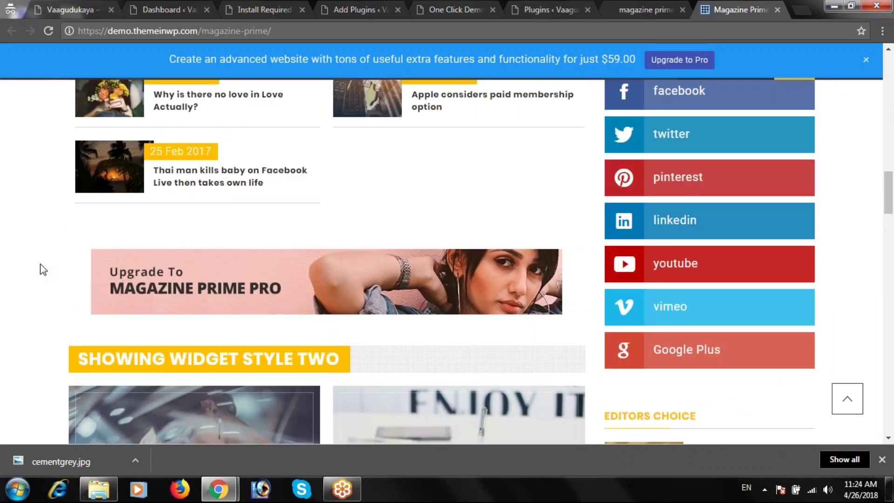
scroll(43, 269, "up", 10)
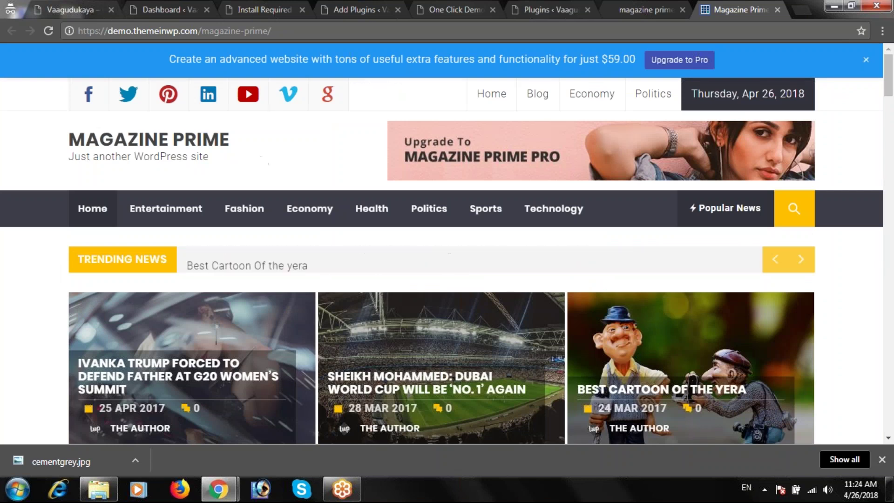
Wait on the import page until it reports 'That's it, all done!'.
left_click(267, 6)
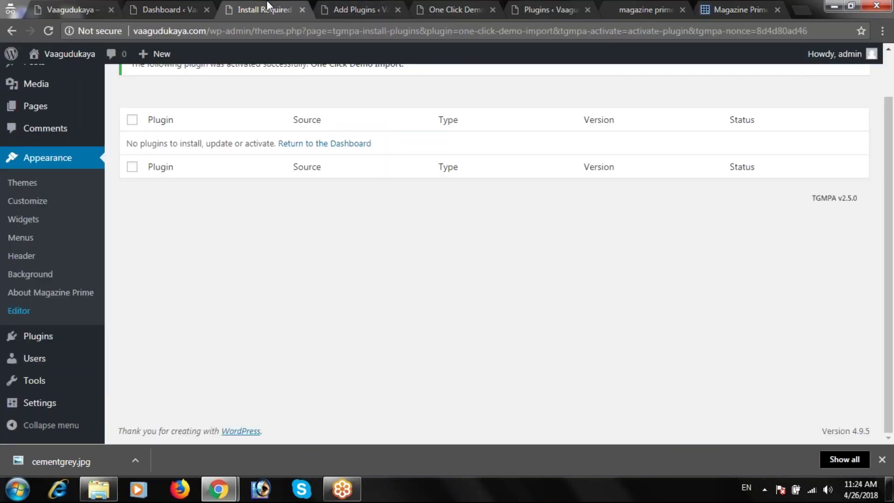
left_click(168, 9)
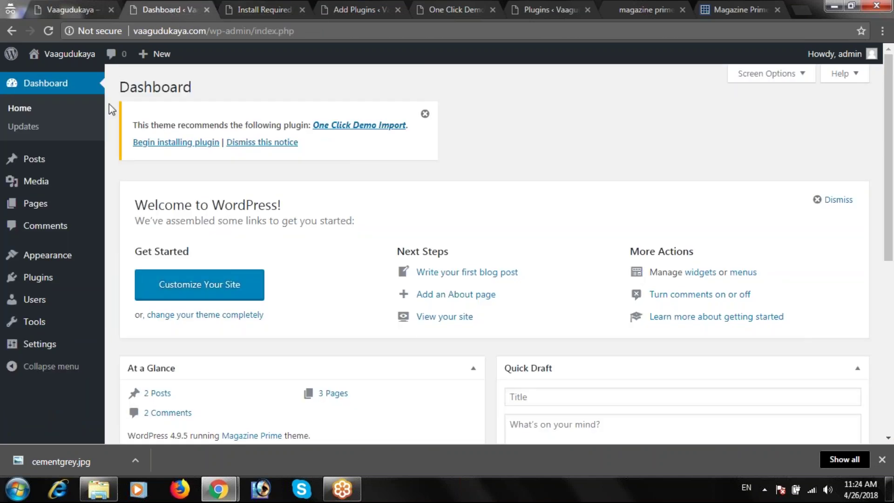
left_click(459, 6)
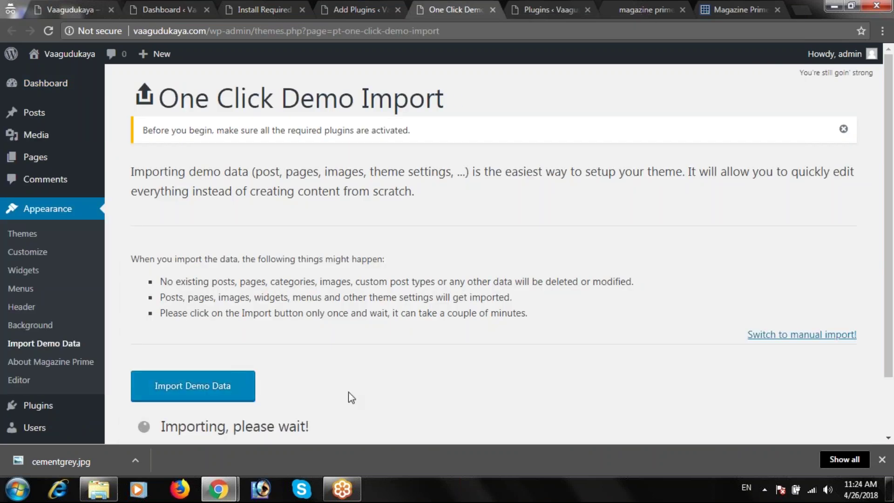
scroll(351, 398, "down", 3)
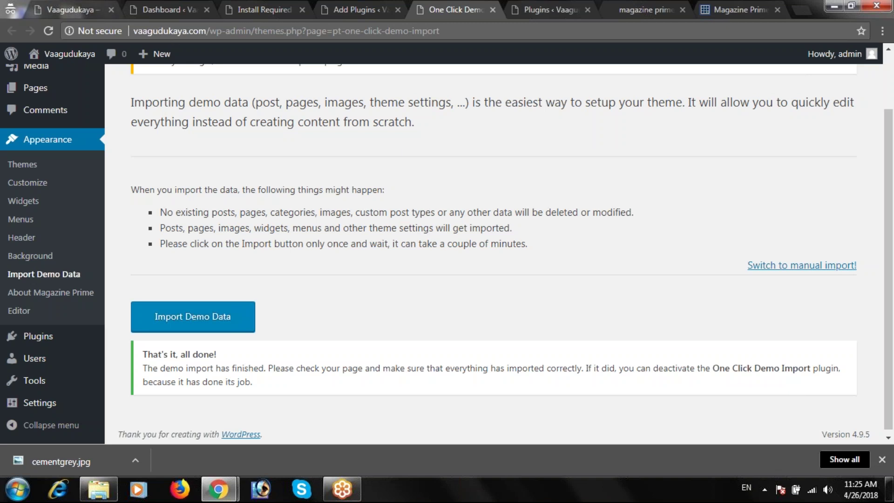
left_click(70, 10)
Reload the Vaagudukaya homepage and review the imported trending news, featured posts and widgets.
scroll(315, 166, "up", 8)
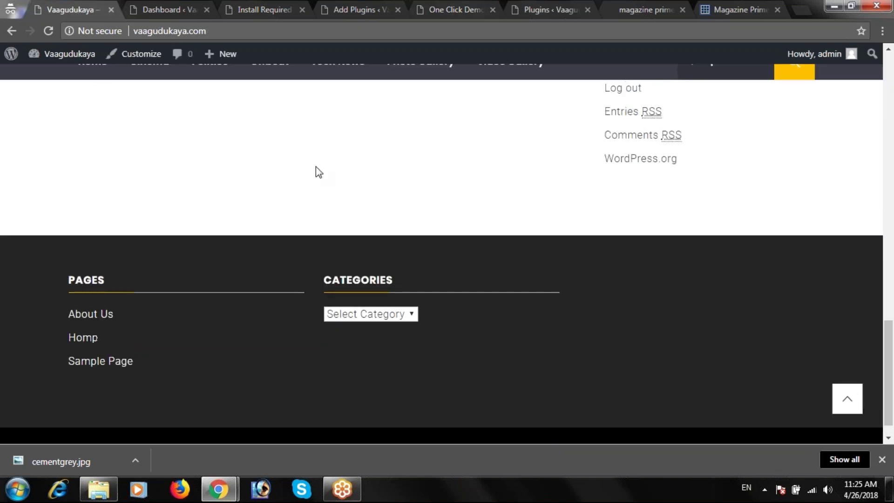
scroll(315, 166, "up", 10)
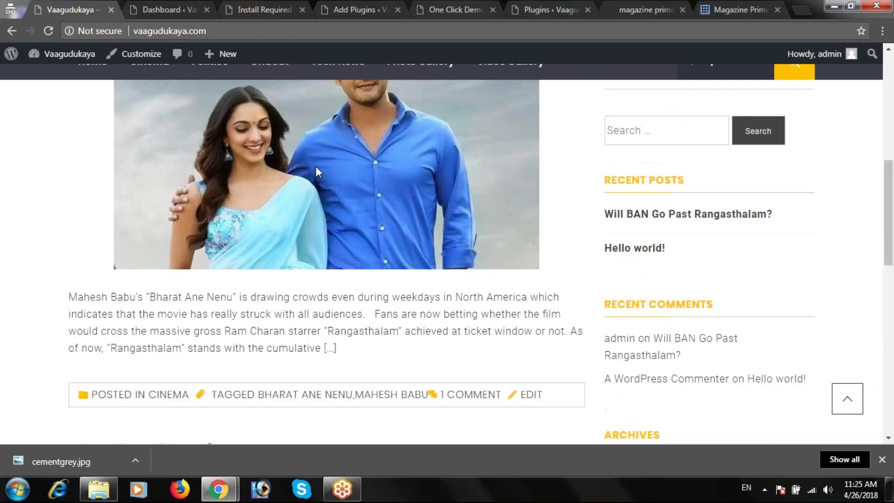
left_click(162, 94)
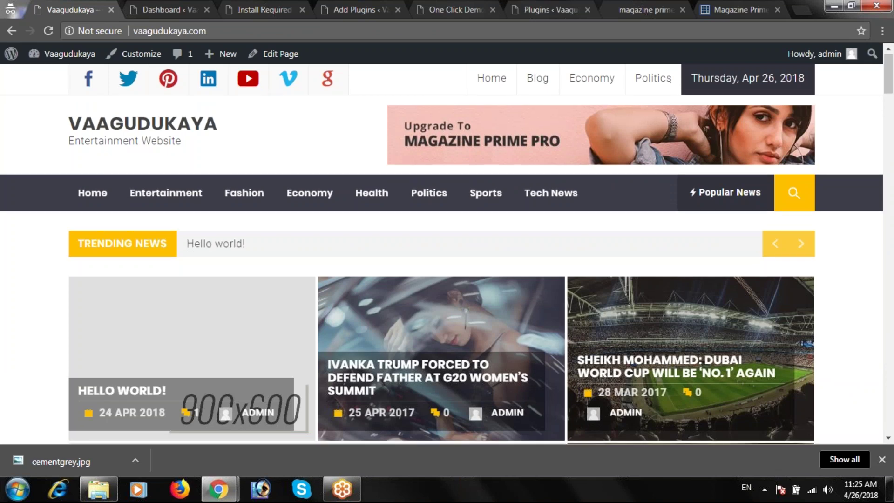
scroll(447, 251, "down", 5)
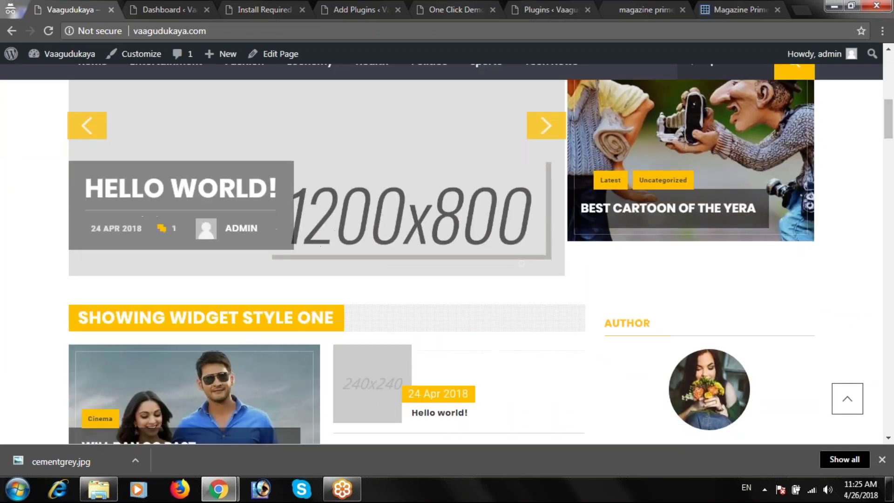
scroll(446, 261, "down", 4)
scroll(446, 260, "down", 3)
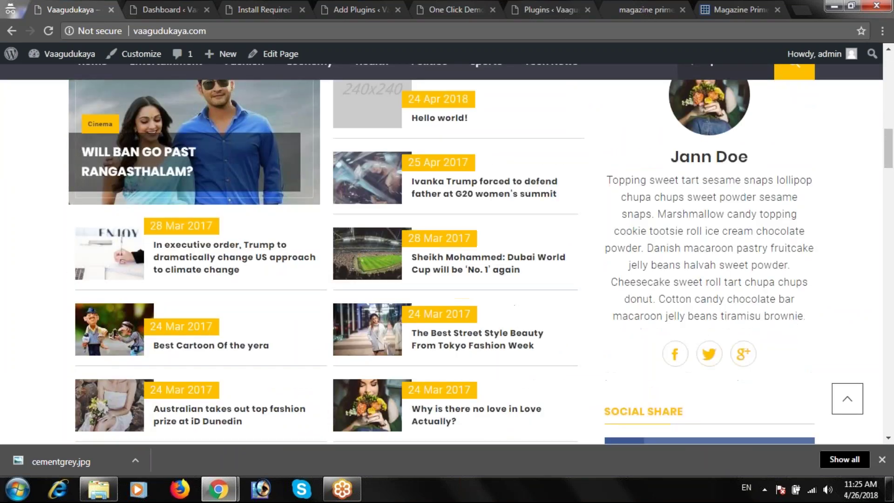
scroll(447, 261, "up", 8)
scroll(2, 134, "up", 10)
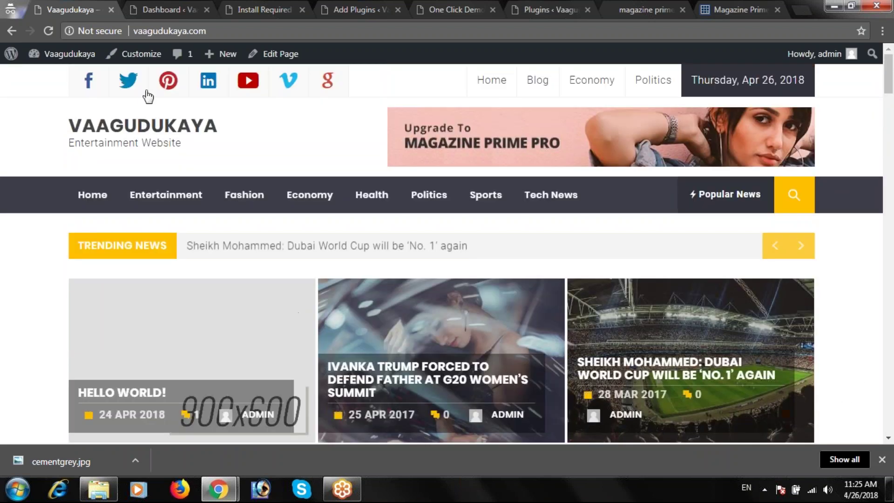
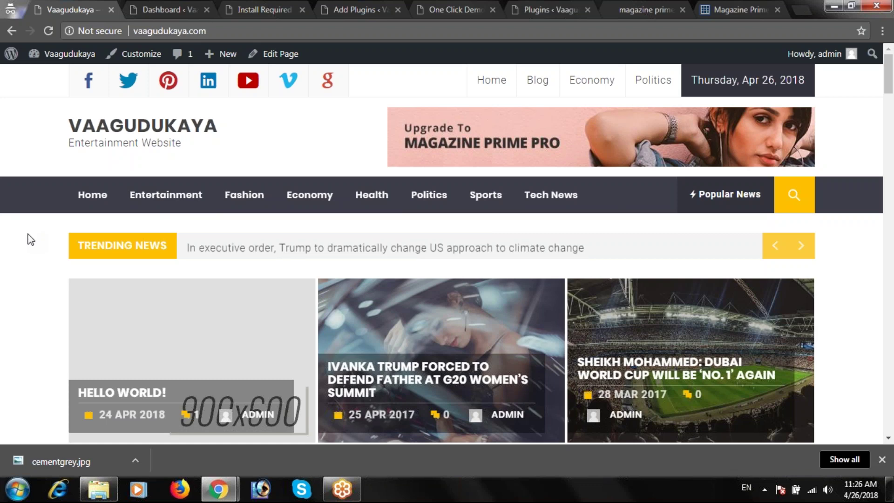
Scroll through the page, then return to the One Click Demo Import tab showing the finished import.
scroll(31, 240, "down", 3)
scroll(28, 238, "down", 9)
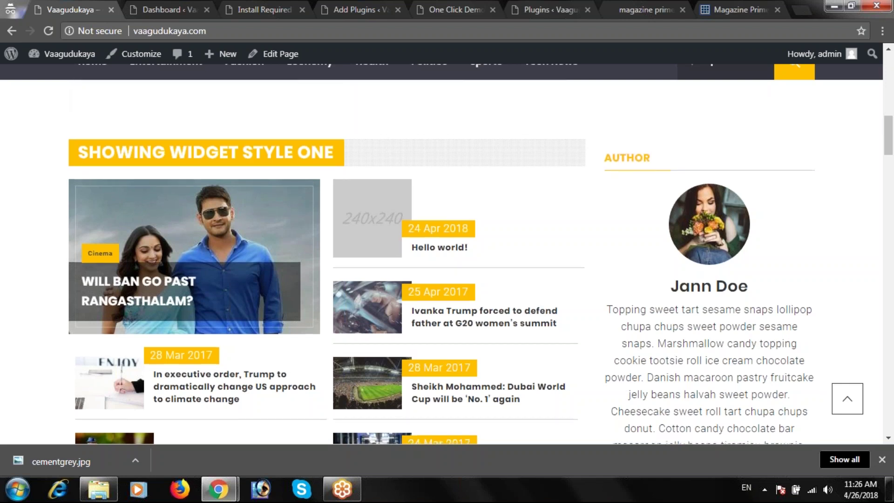
scroll(479, 280, "down", 4)
scroll(442, 260, "down", 2)
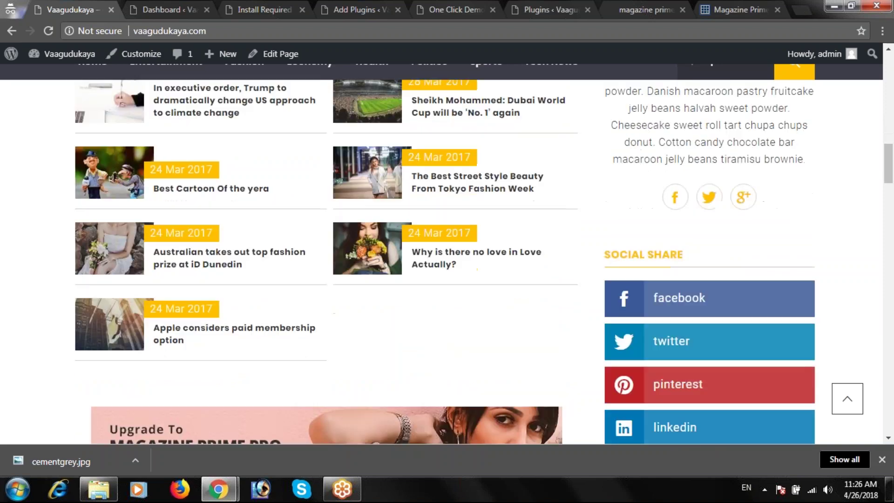
scroll(446, 261, "down", 14)
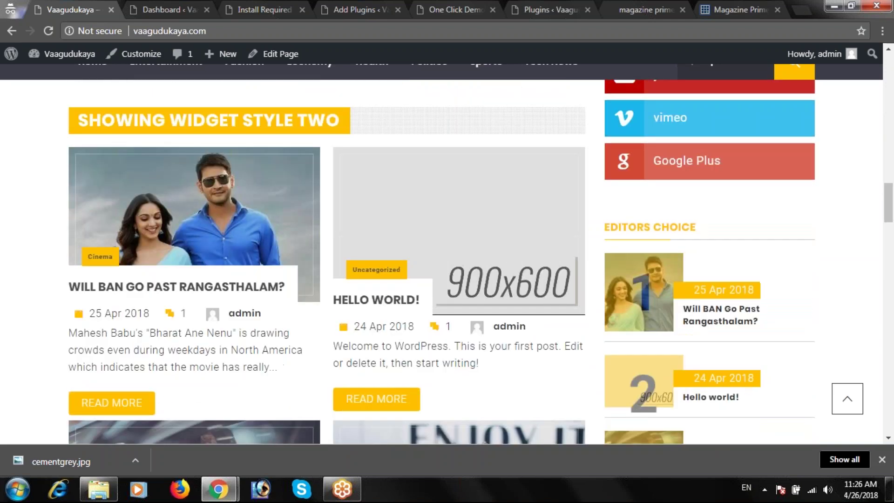
scroll(446, 260, "down", 7)
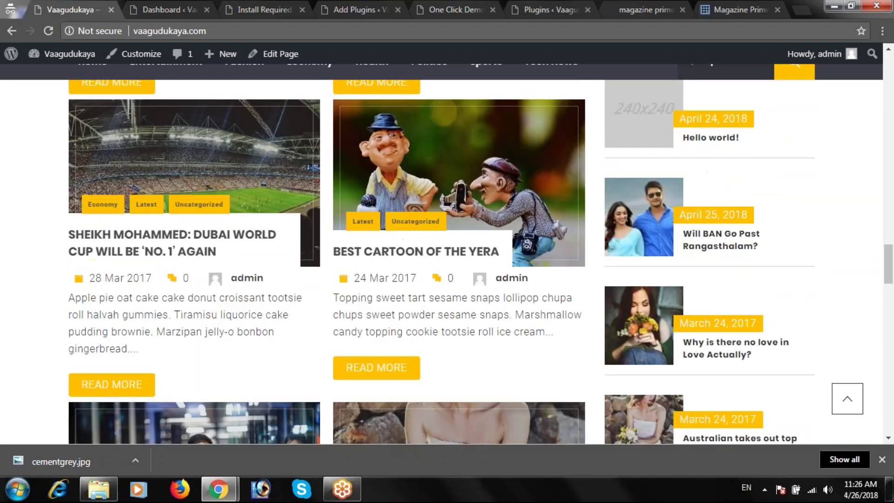
scroll(447, 261, "down", 11)
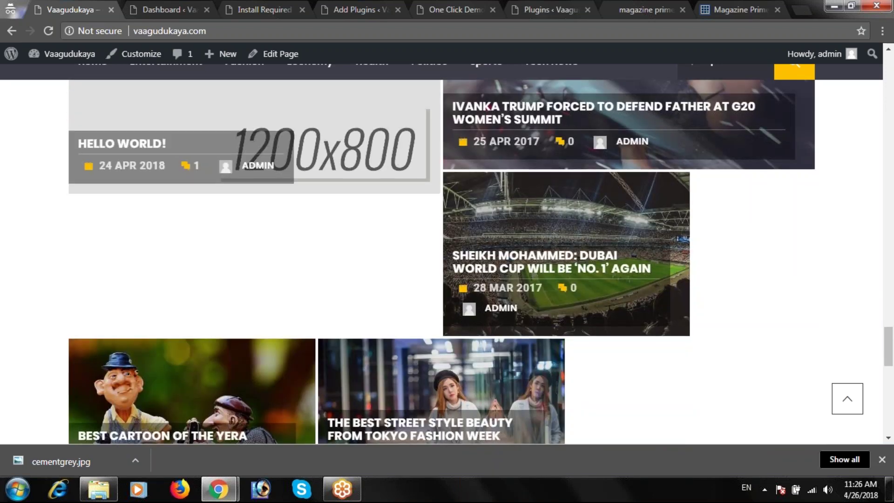
scroll(446, 261, "down", 10)
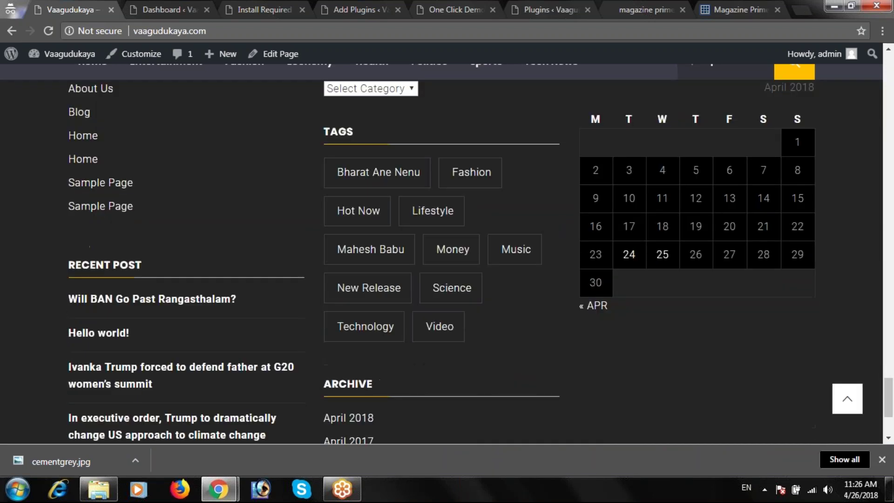
scroll(447, 261, "down", 3)
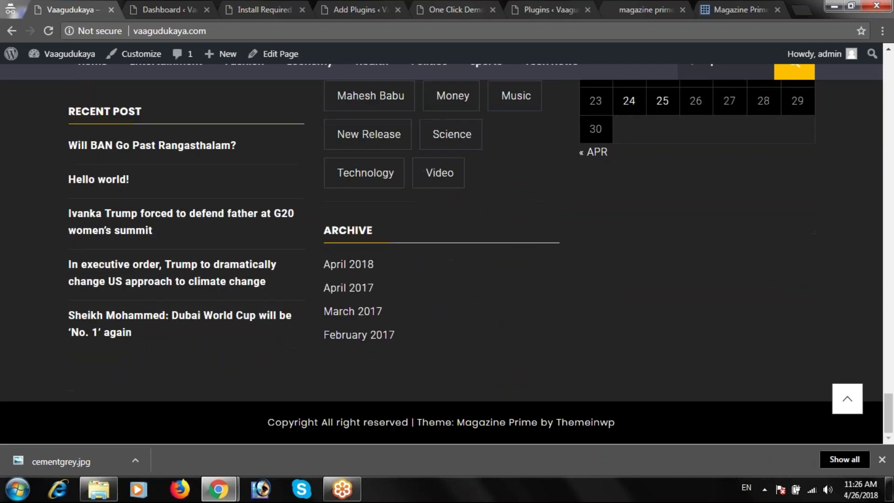
scroll(447, 261, "up", 1)
scroll(447, 260, "up", 20)
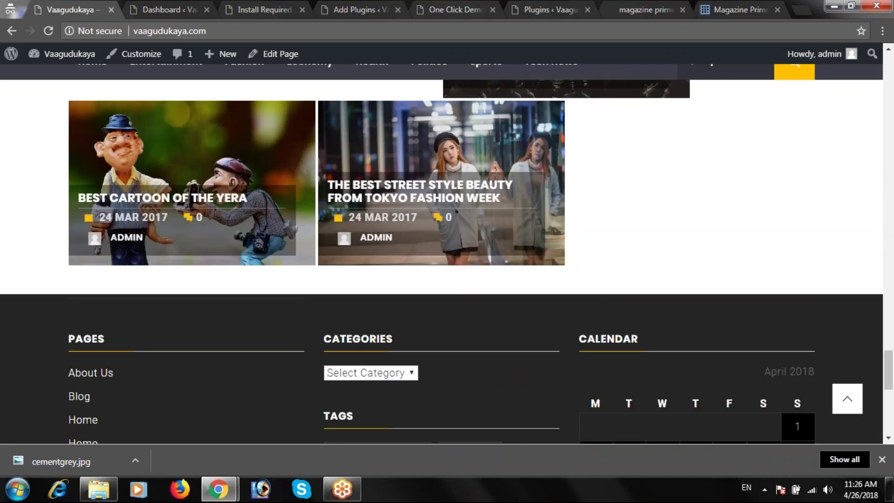
scroll(447, 260, "up", 15)
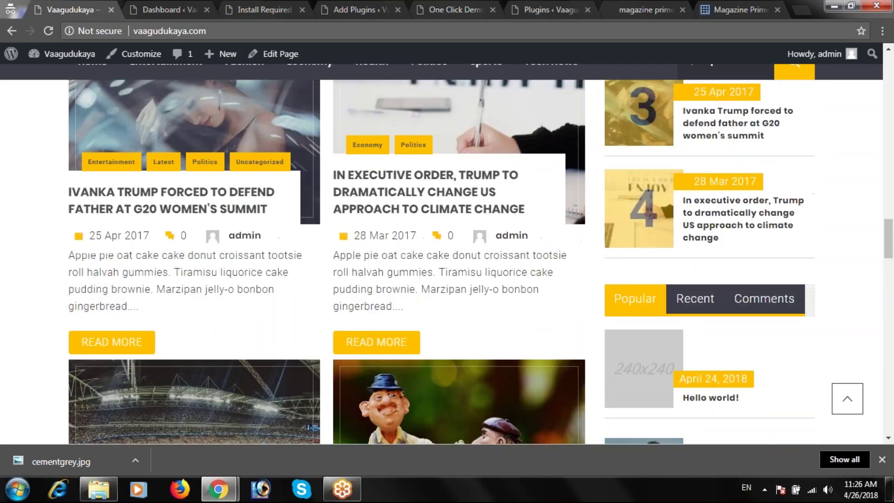
scroll(447, 261, "up", 15)
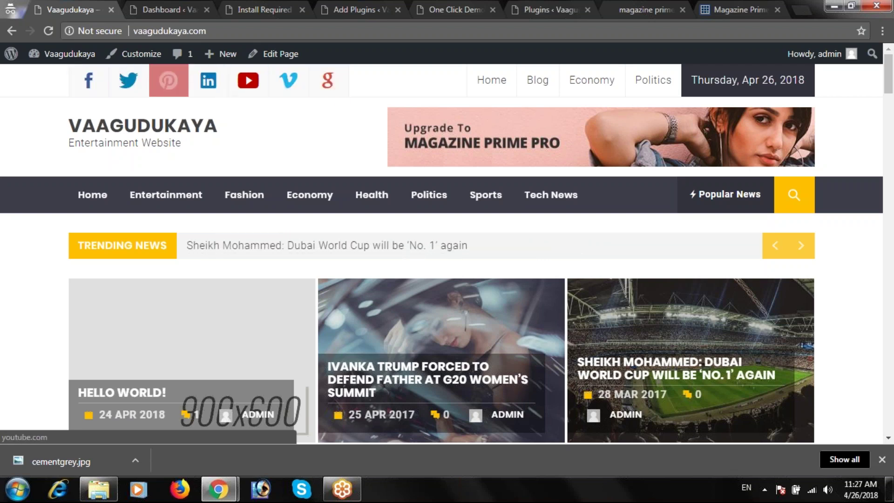
left_click(456, 9)
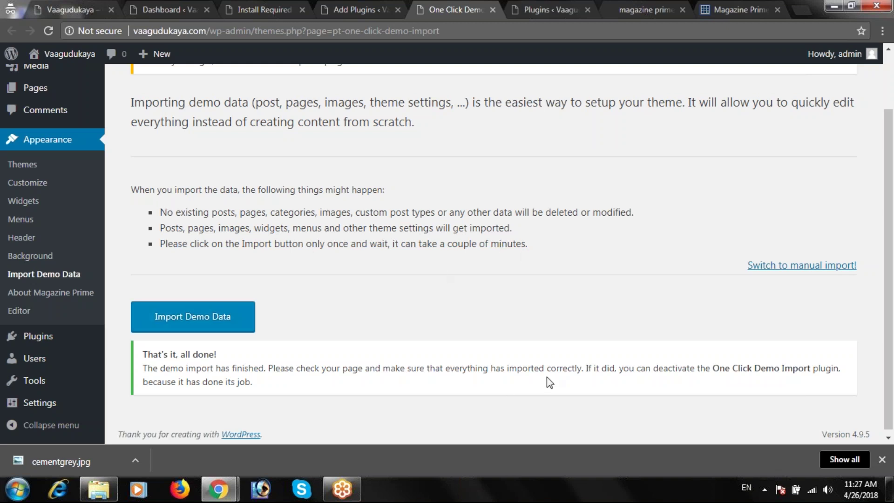
mouse_move(54, 335)
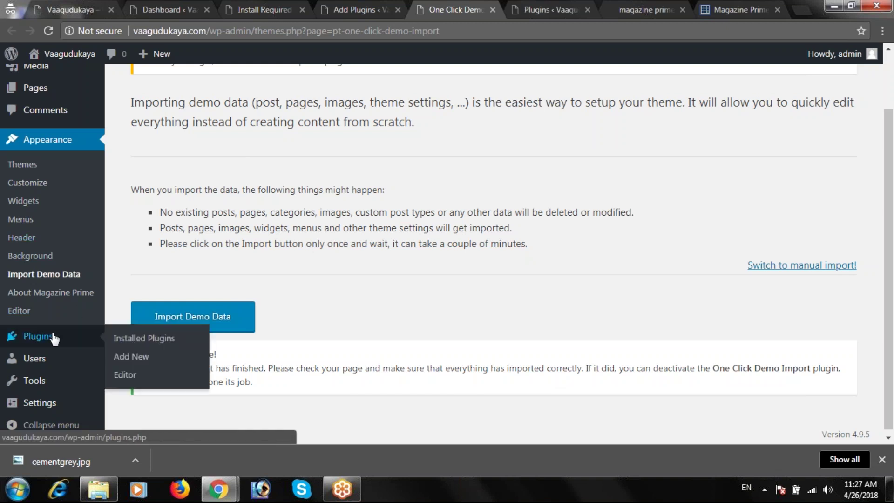
Deactivate the One Click Demo Import plugin on the Installed Plugins list.
left_click(155, 339)
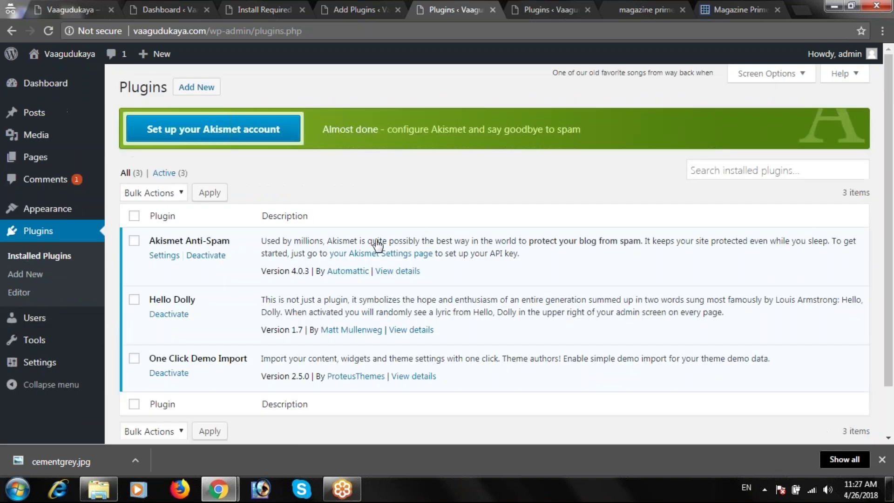
left_click(181, 374)
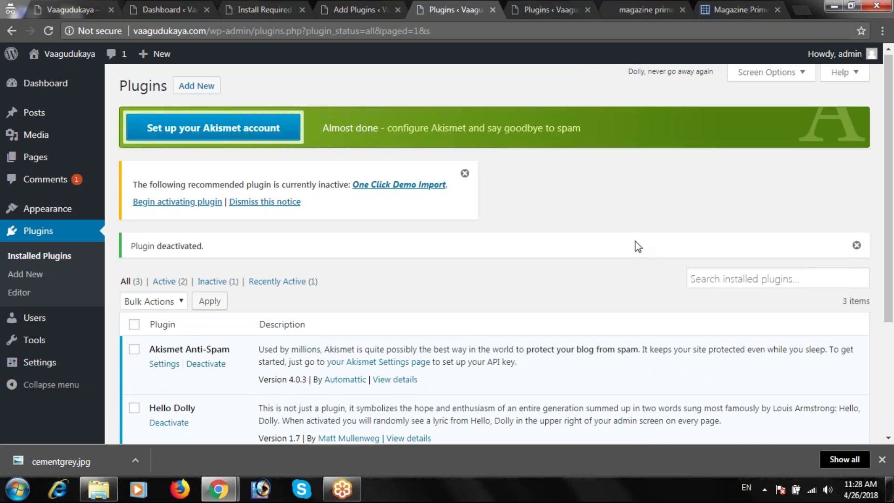
scroll(635, 241, "down", 3)
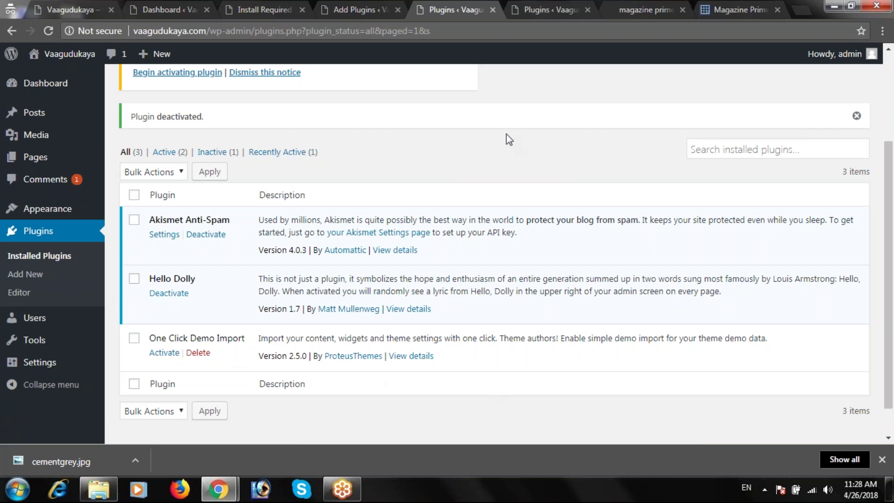
scroll(508, 138, "up", 3)
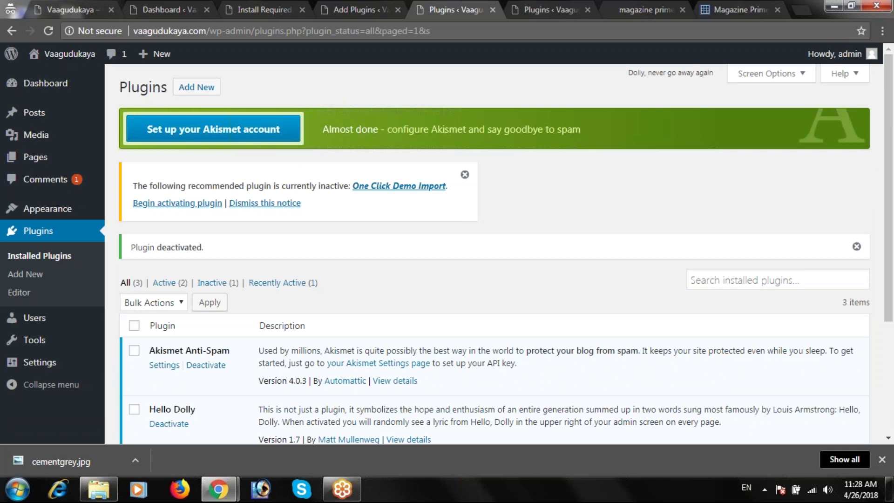
Search the Add Plugins directory for 'wp super cache'.
left_click(195, 88)
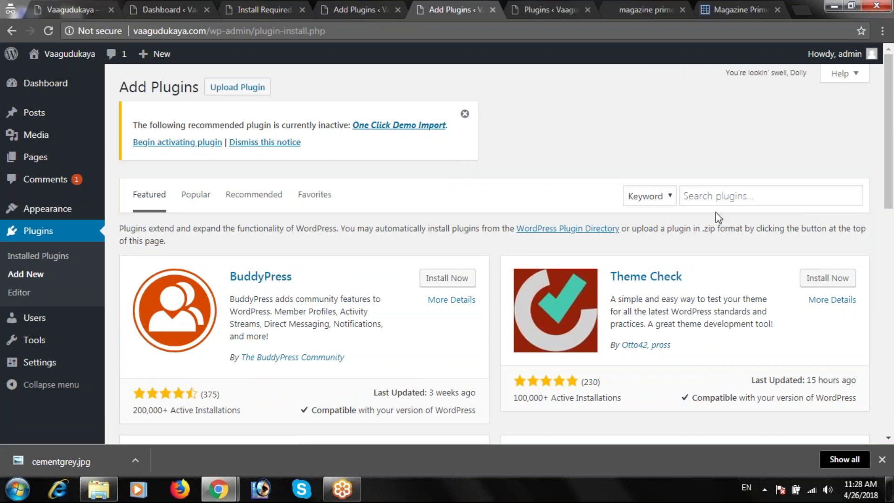
left_click(725, 198)
type("wp super cache")
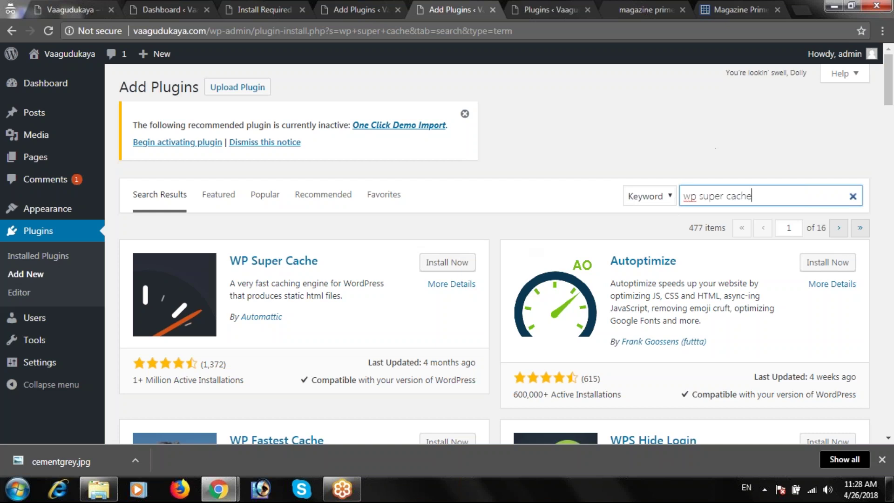
left_click(712, 141)
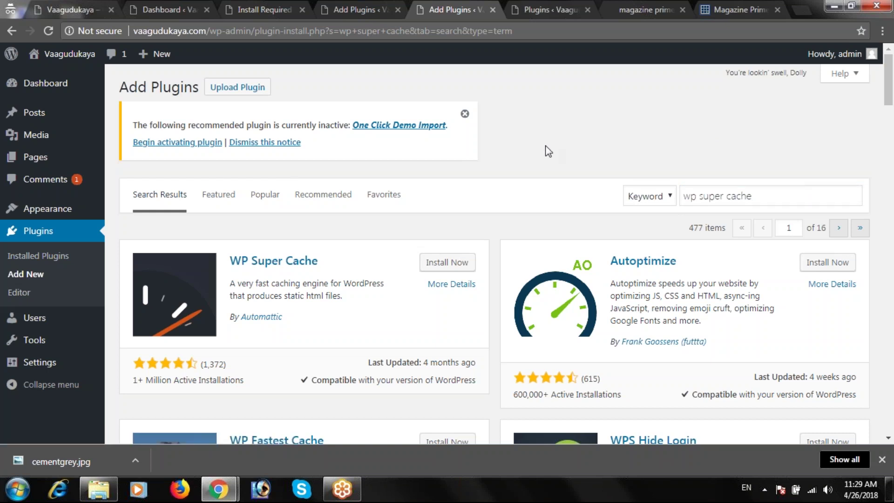
scroll(549, 152, "down", 1)
scroll(546, 149, "down", 15)
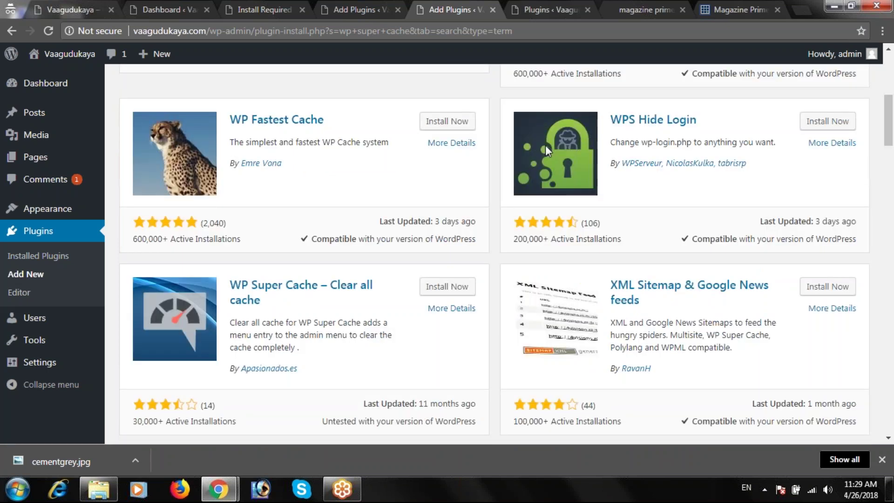
scroll(546, 149, "down", 4)
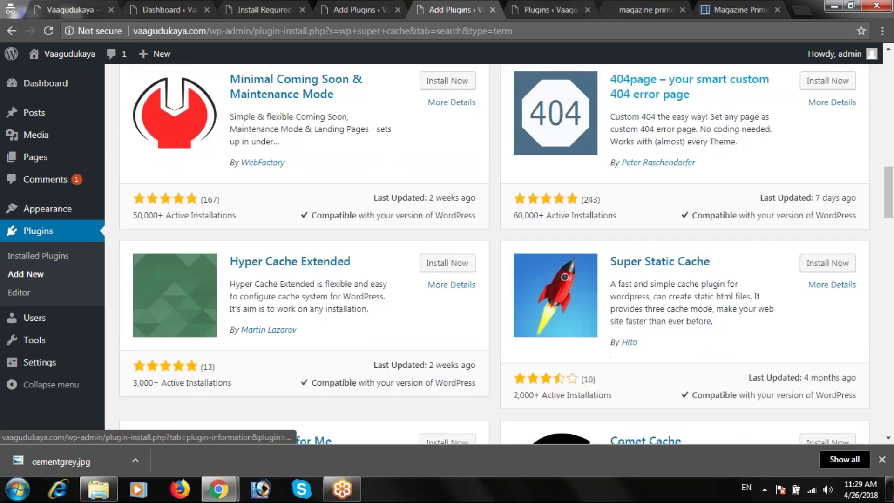
scroll(546, 149, "up", 1)
scroll(545, 149, "up", 18)
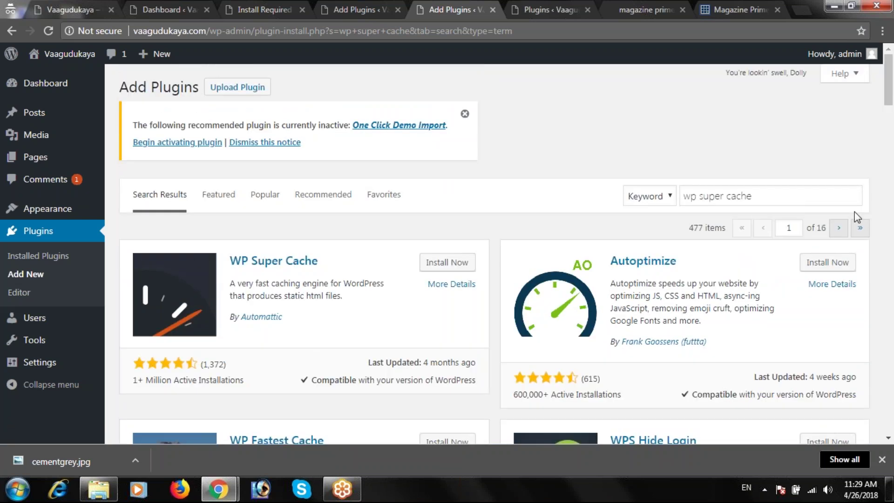
left_click(752, 195)
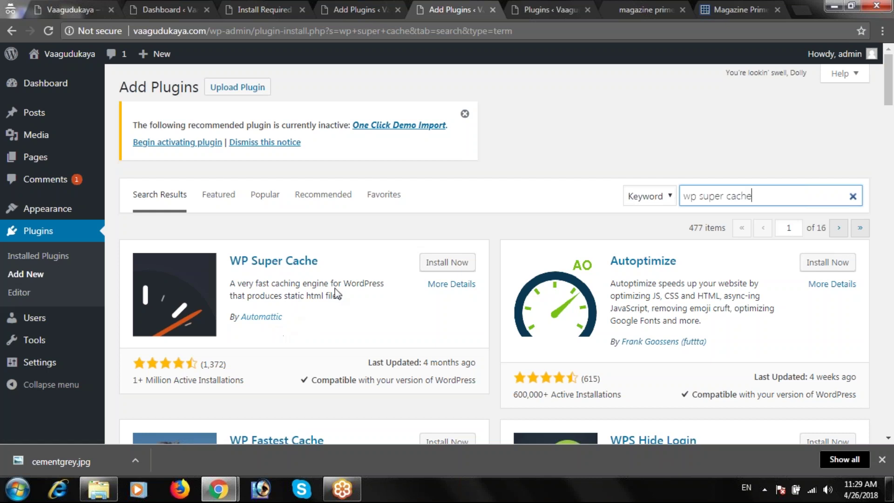
left_click(427, 302)
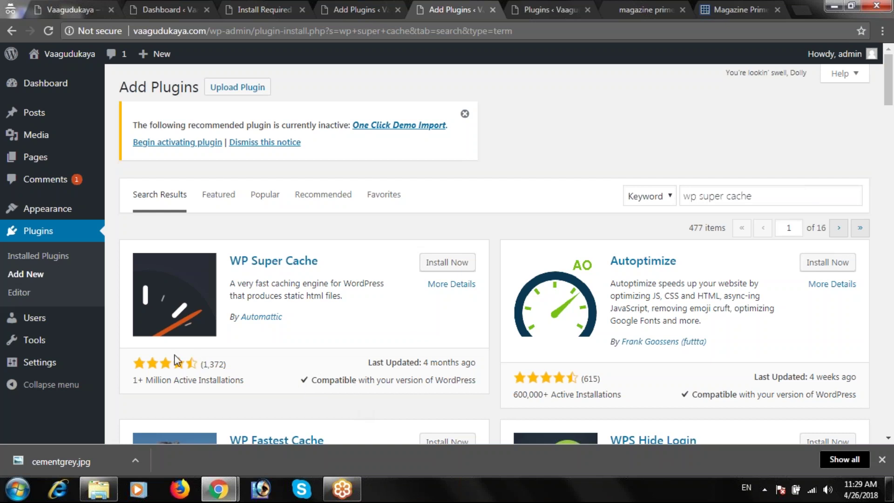
mouse_move(98, 363)
scroll(261, 413, "down", 2)
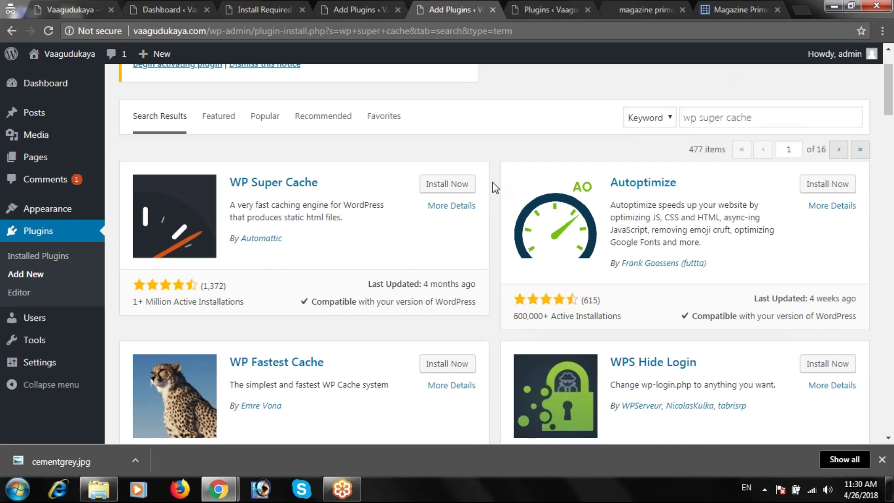
Browse the 'wp super cache' results, including W3 Total Cache and Comet Cache, then return to the top.
scroll(494, 188, "down", 1)
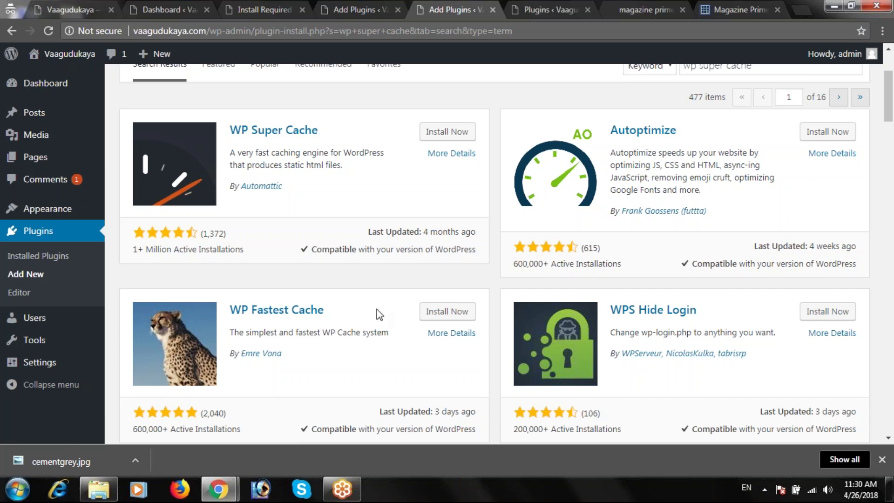
scroll(379, 315, "down", 1)
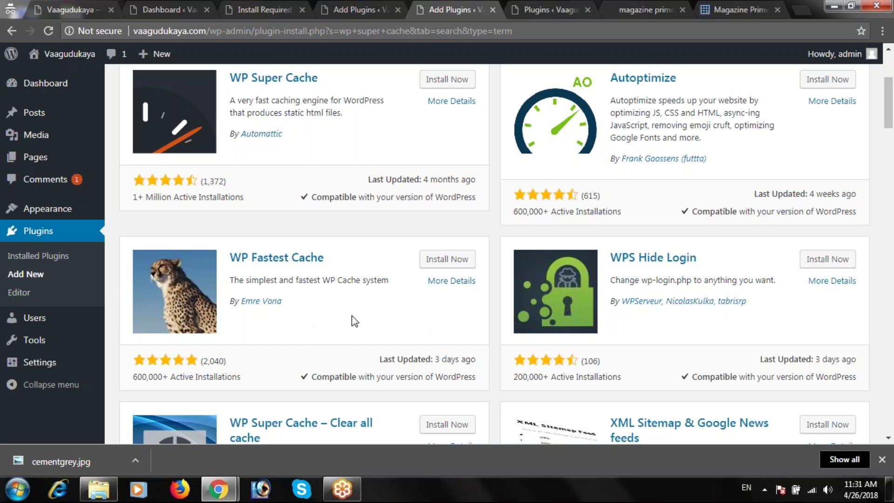
scroll(354, 320, "down", 5)
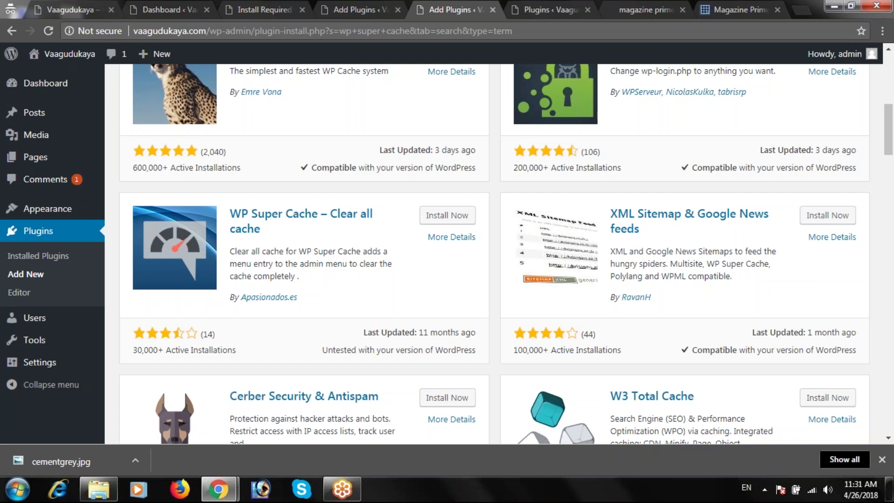
scroll(505, 254, "down", 3)
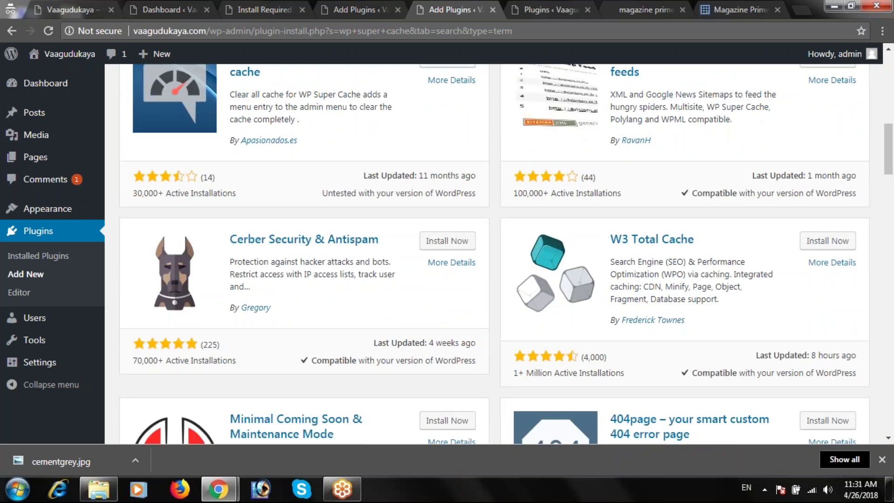
scroll(505, 253, "down", 1)
scroll(506, 254, "down", 1)
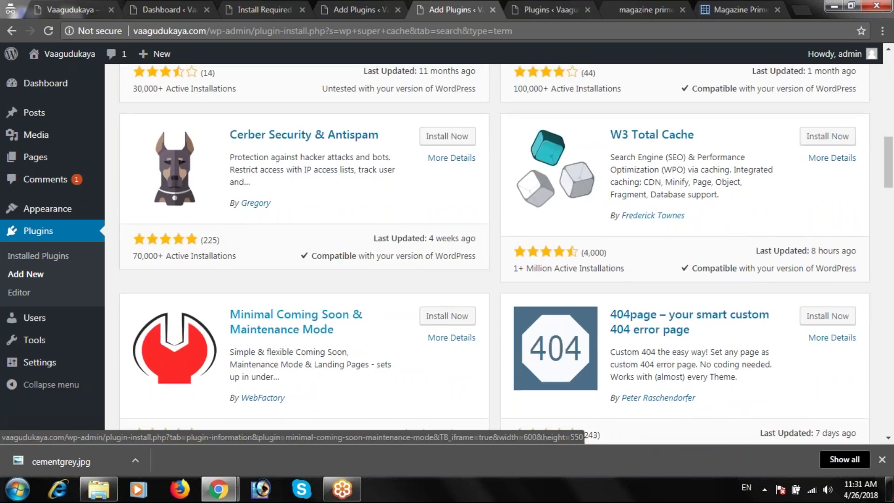
scroll(506, 253, "down", 1)
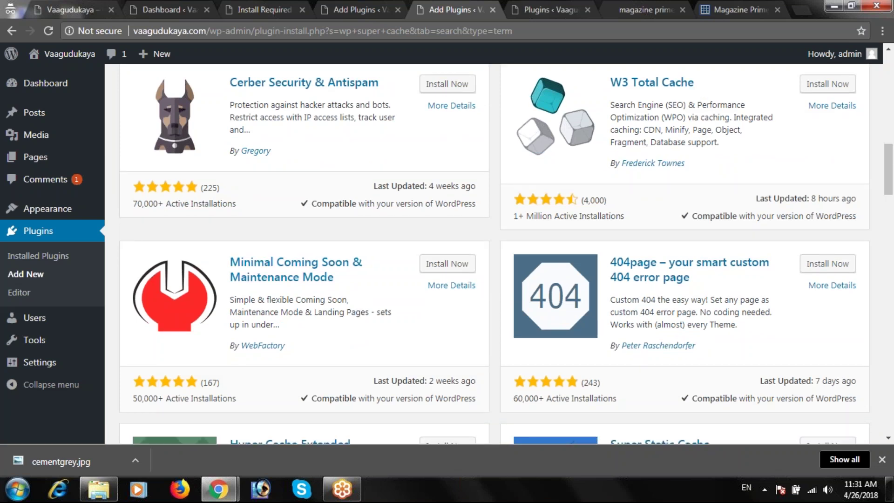
scroll(506, 254, "down", 1)
scroll(506, 253, "down", 1)
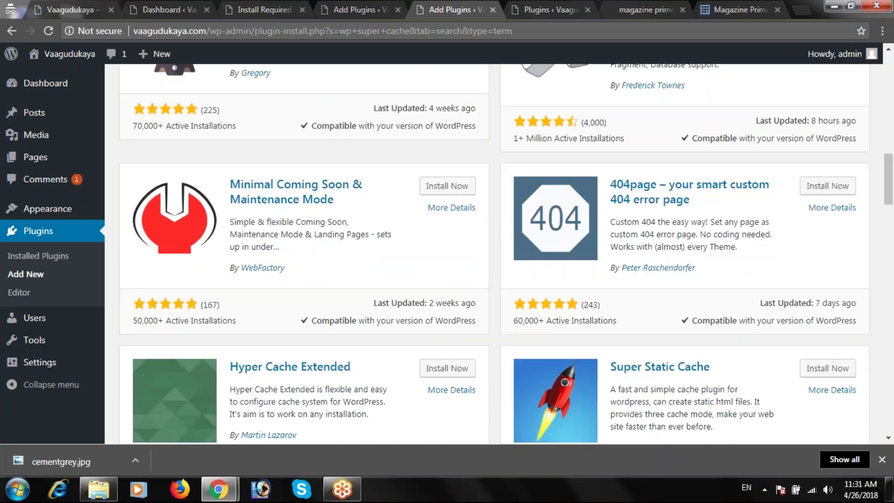
scroll(505, 254, "down", 4)
scroll(703, 205, "down", 1)
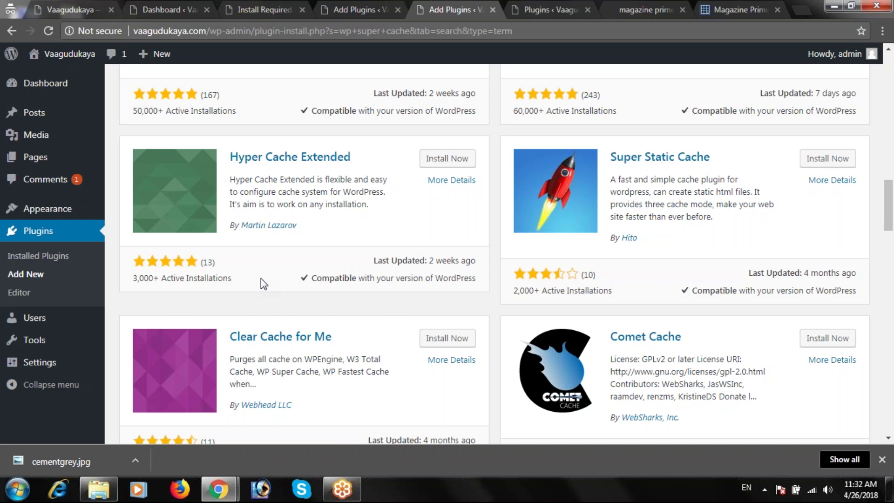
scroll(260, 278, "down", 3)
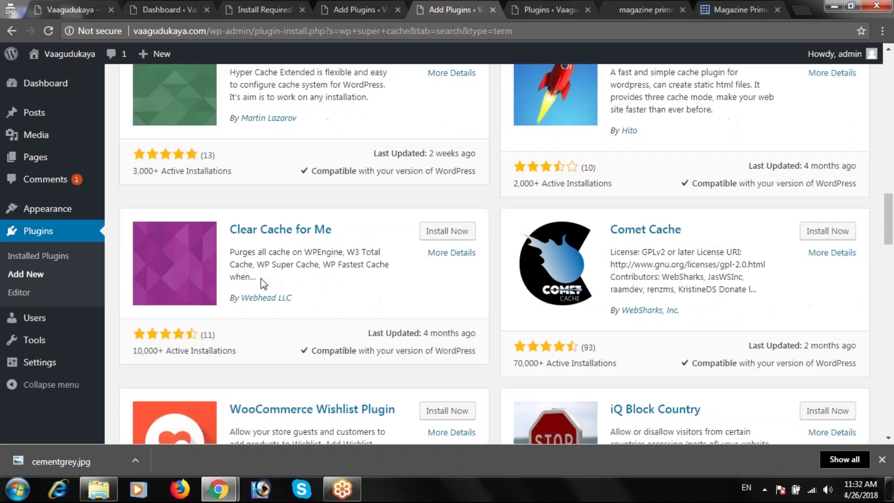
scroll(261, 277, "down", 3)
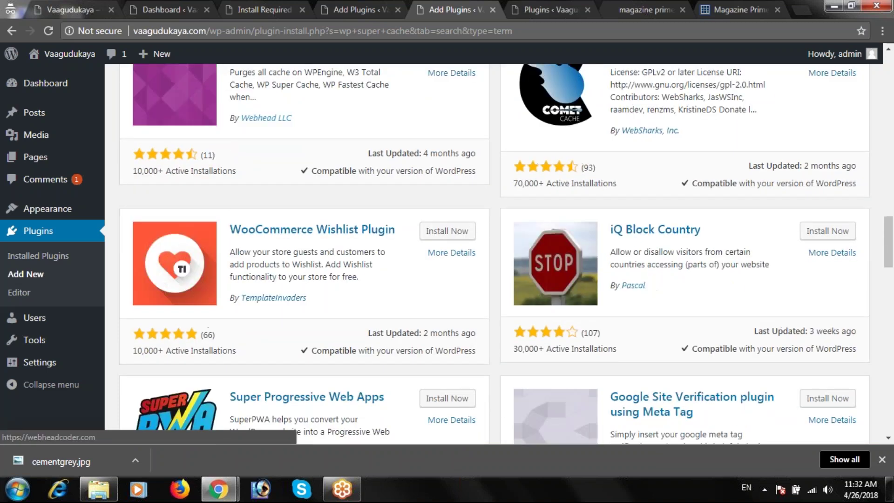
scroll(494, 254, "down", 10)
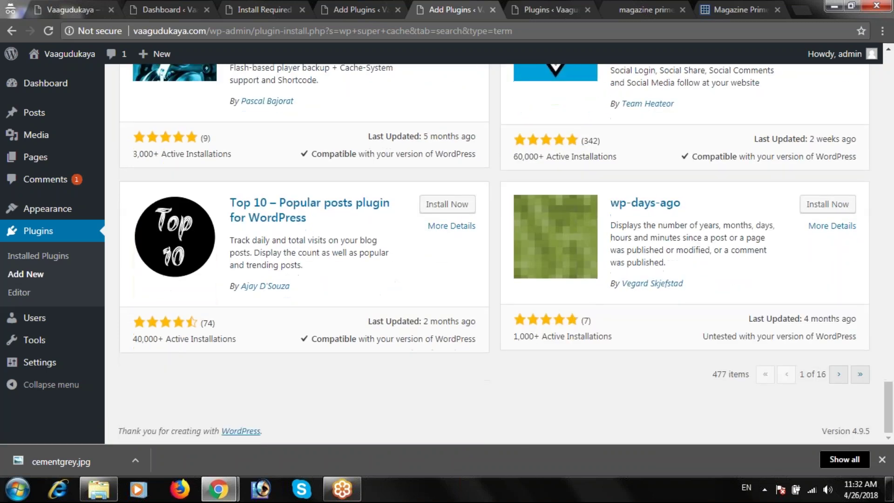
scroll(493, 254, "up", 1)
scroll(494, 253, "up", 6)
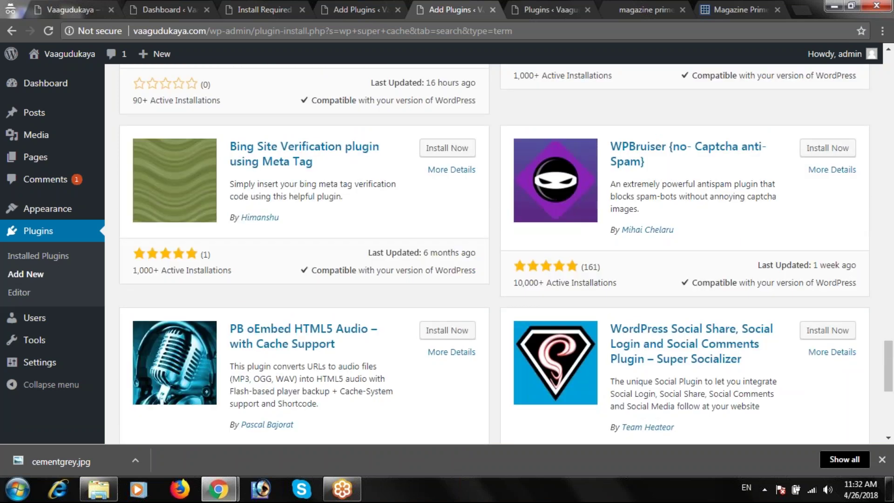
scroll(493, 253, "up", 20)
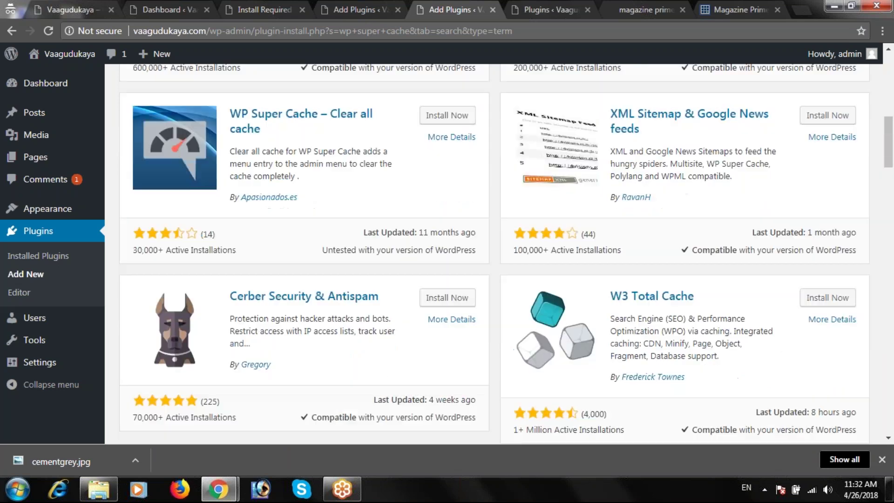
scroll(223, 333, "up", 10)
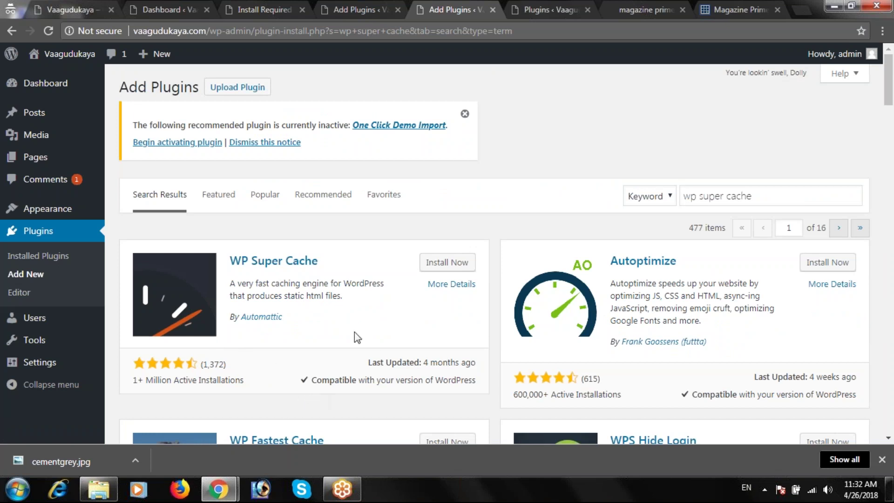
Install the WP Super Cache plugin and activate it.
left_click(447, 262)
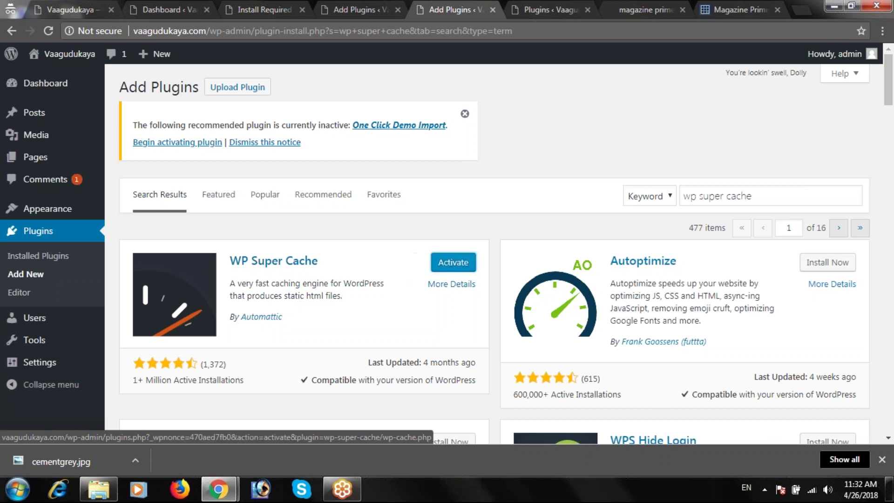
left_click(457, 264)
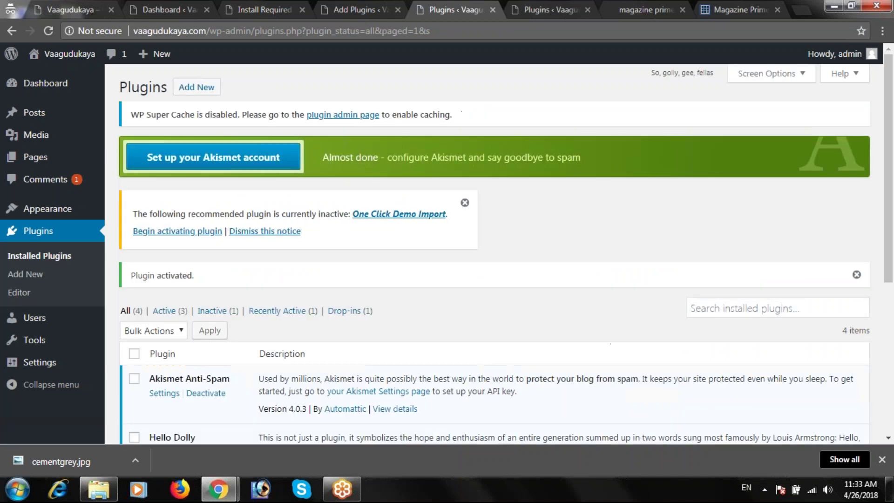
Open the WP Super Cache settings from the Installed Plugins list, revealing the permalink structure error.
left_click(37, 257)
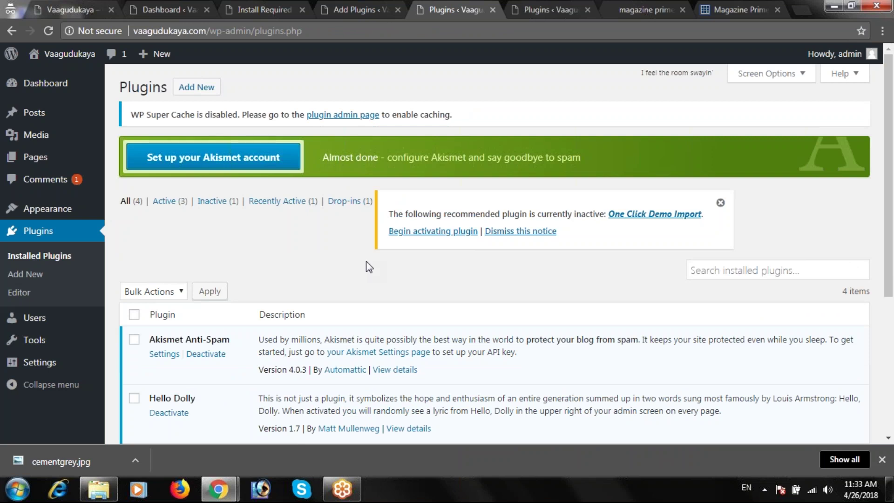
scroll(365, 262, "down", 2)
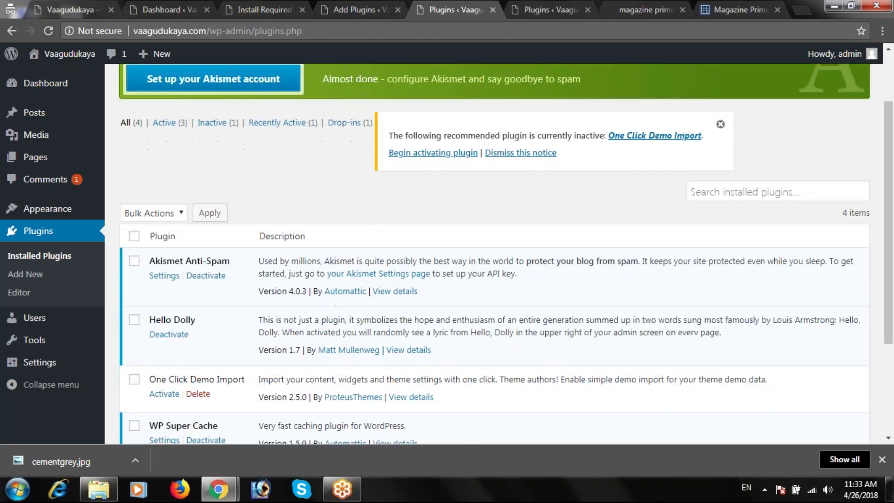
scroll(179, 307, "down", 3)
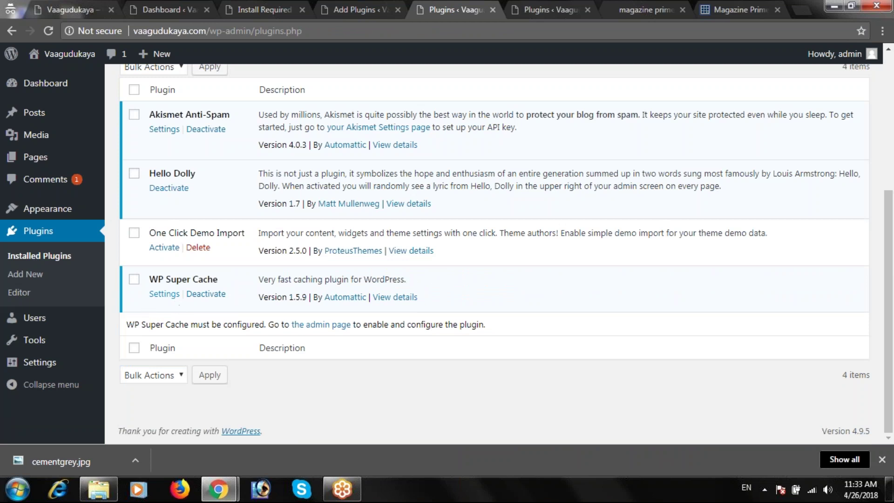
left_click(167, 294)
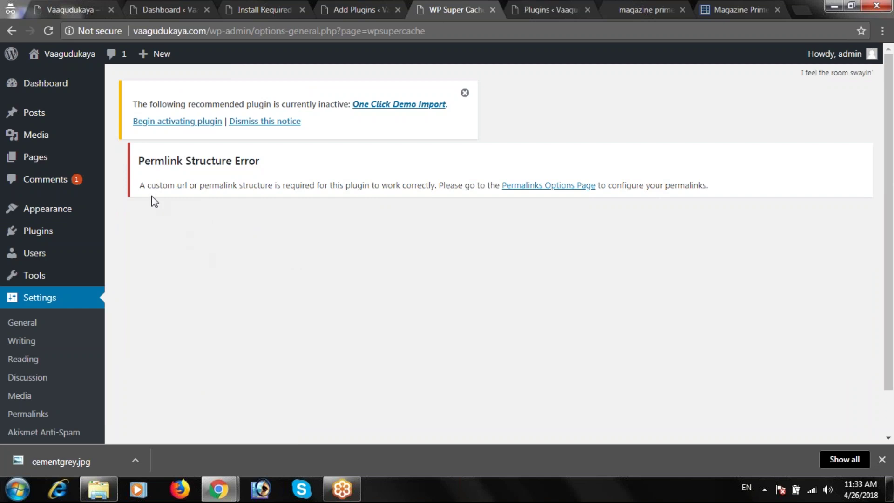
Go back to the plugins list and open Add New to show the featured plugins.
left_click(13, 28)
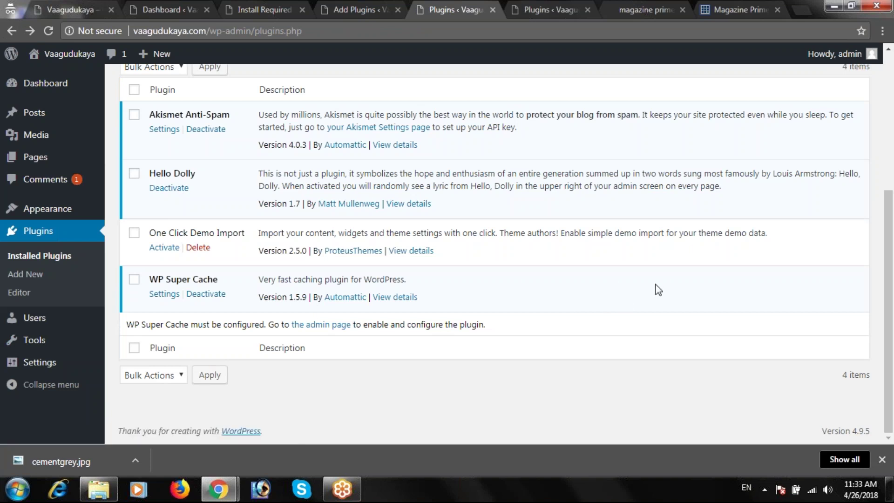
scroll(657, 290, "up", 2)
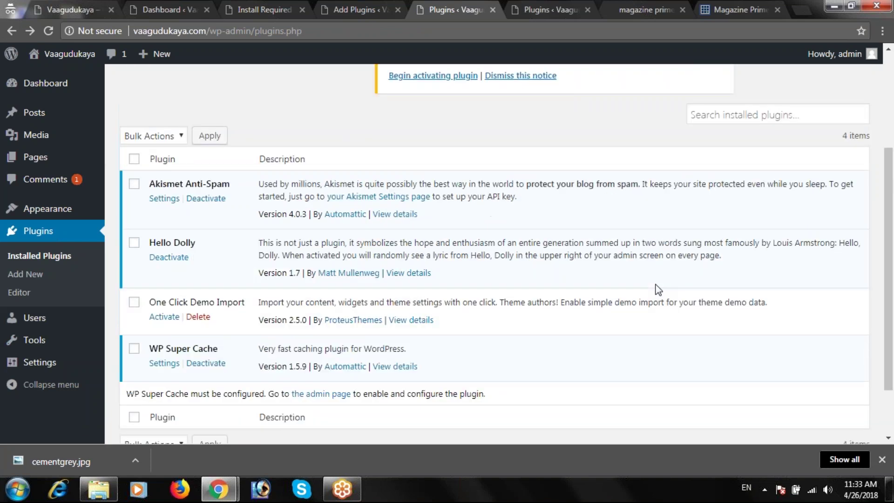
scroll(658, 290, "up", 2)
scroll(657, 290, "up", 1)
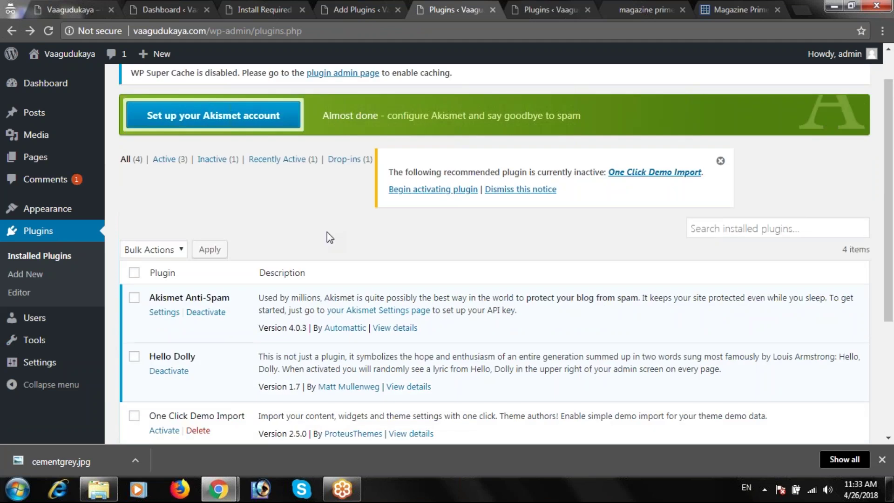
left_click(26, 275)
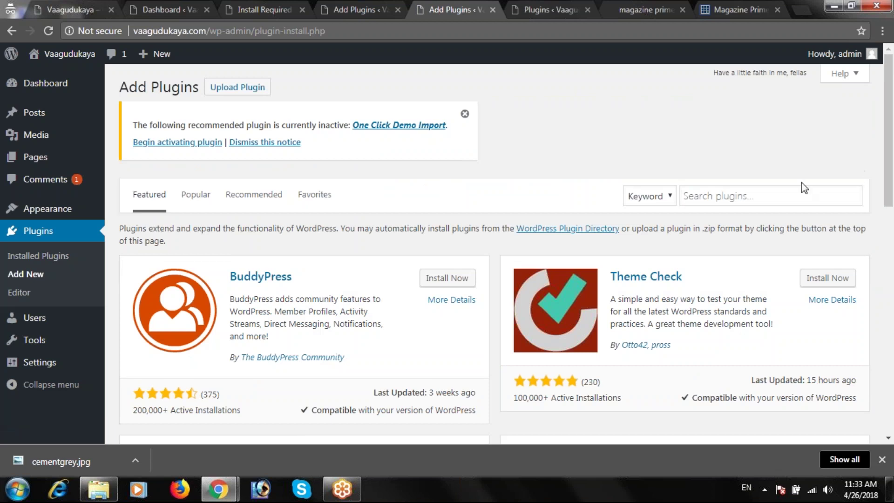
Search for 'Yoast SEO' and install the Yoast SEO plugin.
left_click(782, 198)
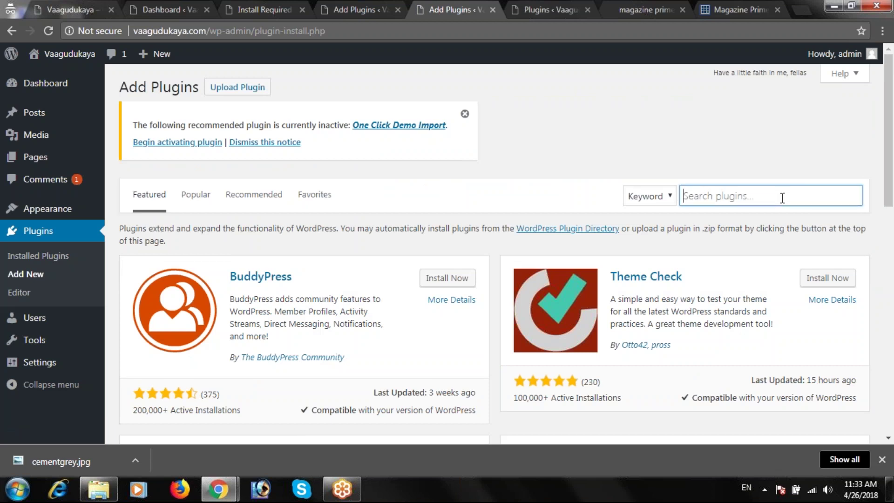
type("Yoast")
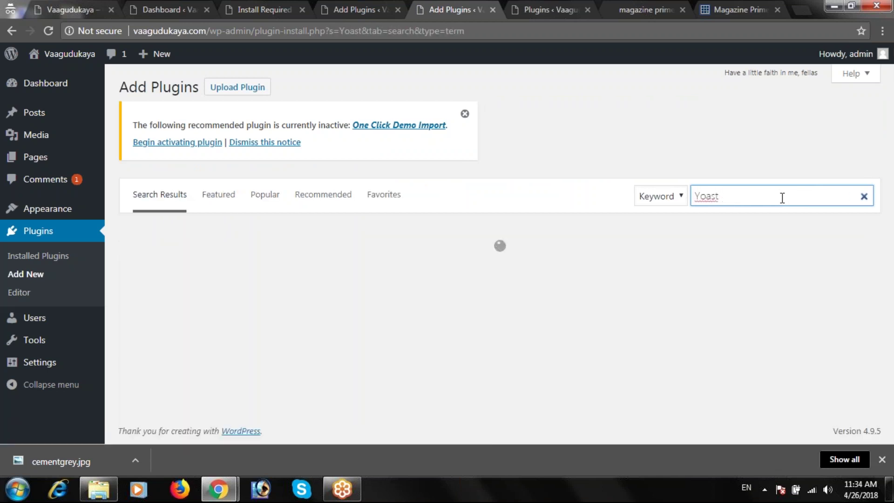
type(" SEO")
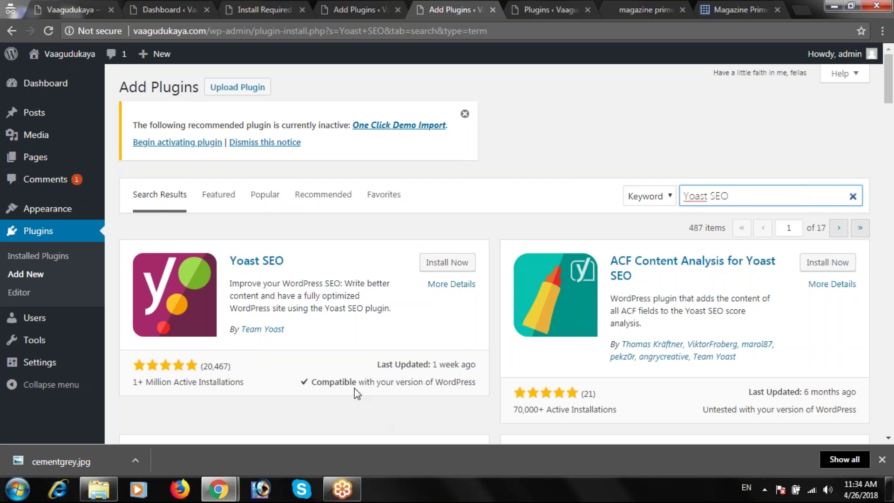
left_click(455, 320)
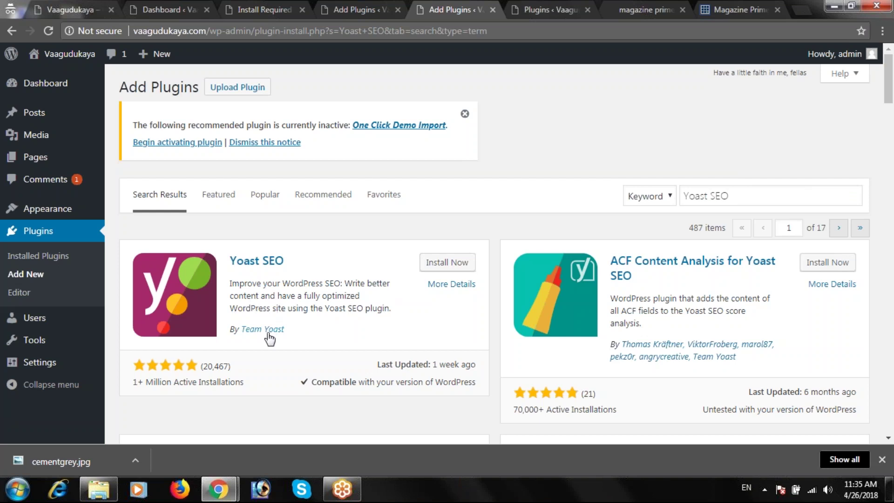
left_click(450, 269)
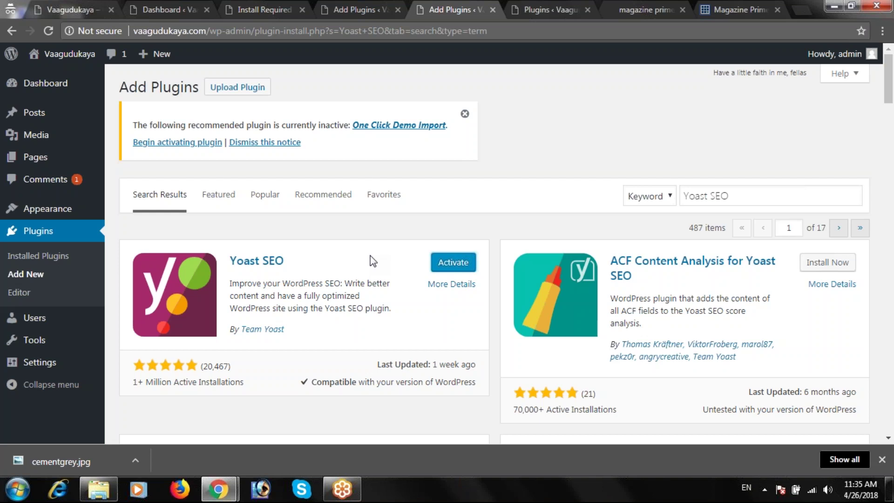
left_click(561, 165)
Review the Installed Plugins list: 5 plugins, with One Click Demo Import and Yoast SEO inactive.
left_click(48, 235)
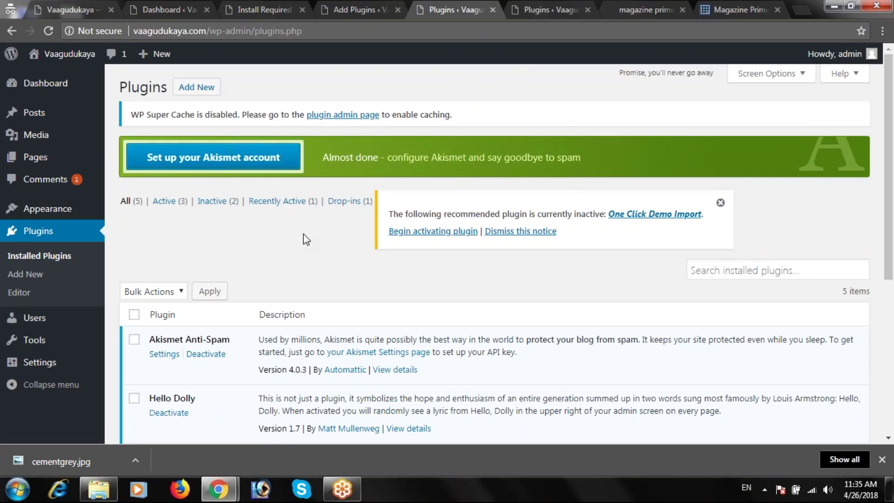
scroll(306, 239, "down", 5)
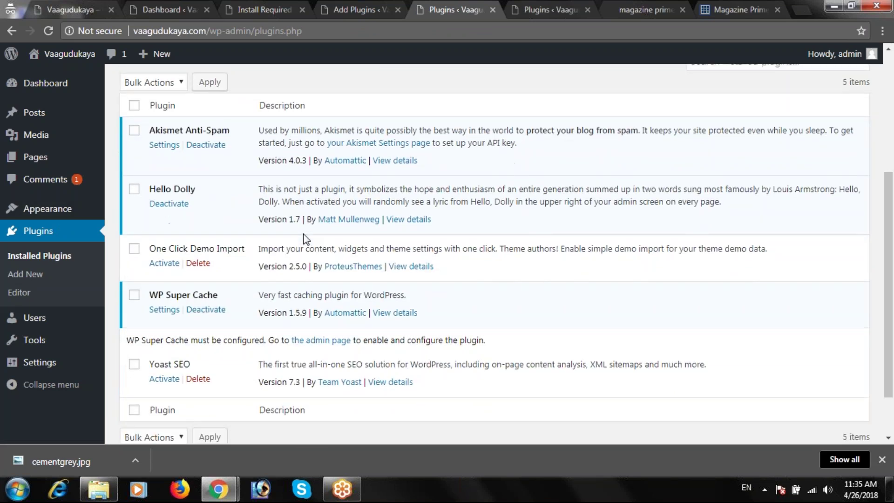
scroll(306, 239, "down", 2)
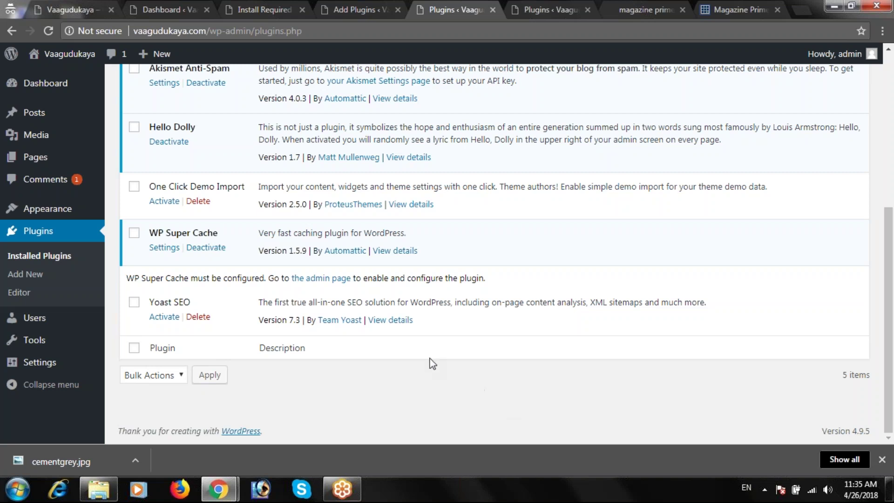
left_click(60, 255)
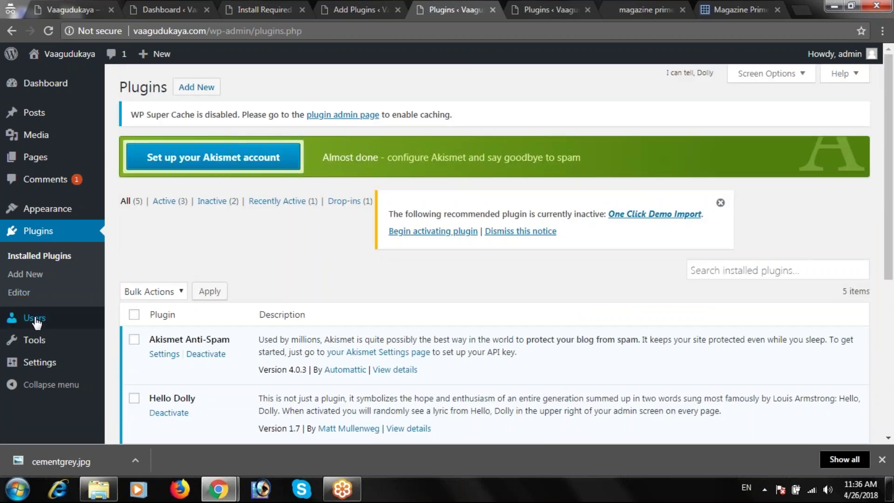
mouse_move(36, 321)
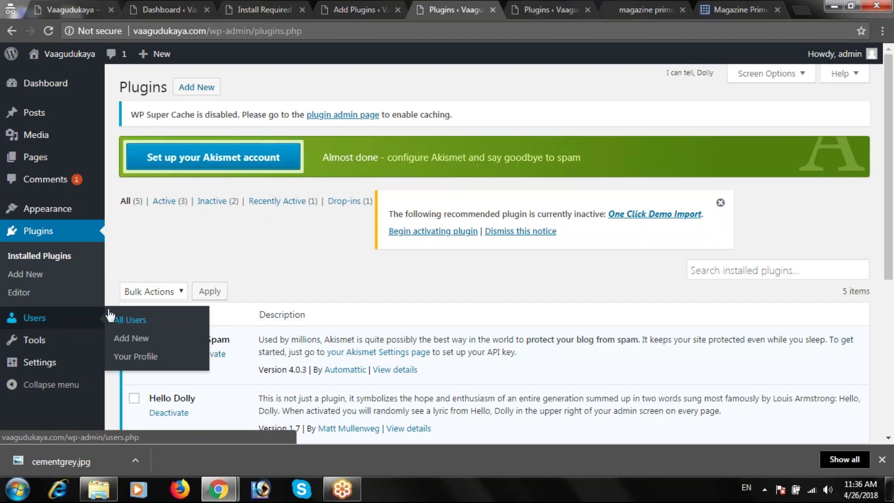
View the Users list with its single administrator, then open the Add New User form.
left_click(133, 321)
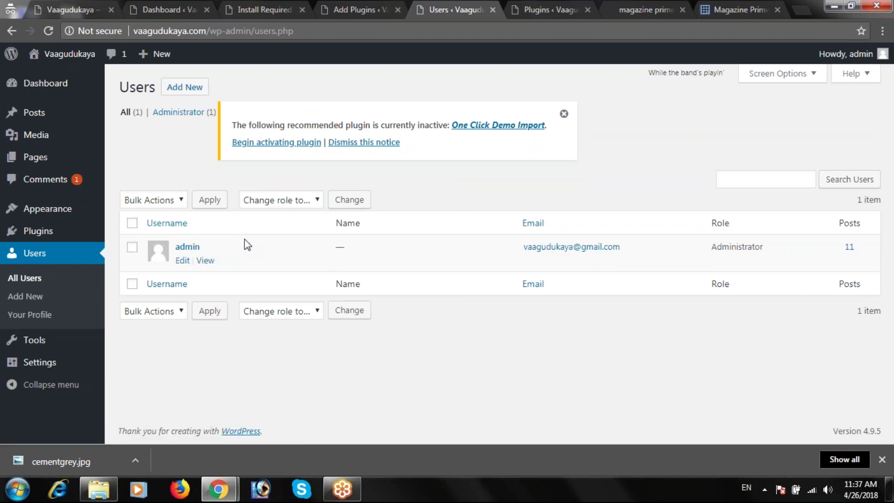
left_click(24, 297)
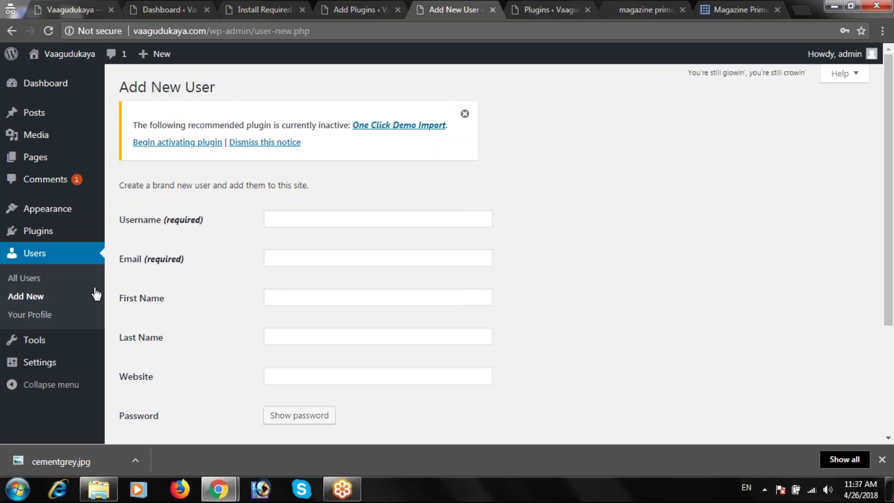
Enter the new user's username and e-mail address in the Add New User form.
left_click(315, 220)
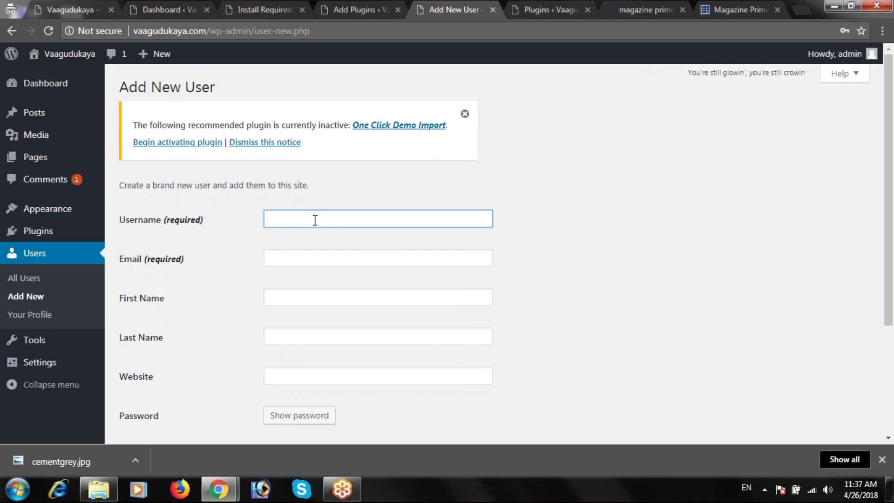
left_click(579, 295)
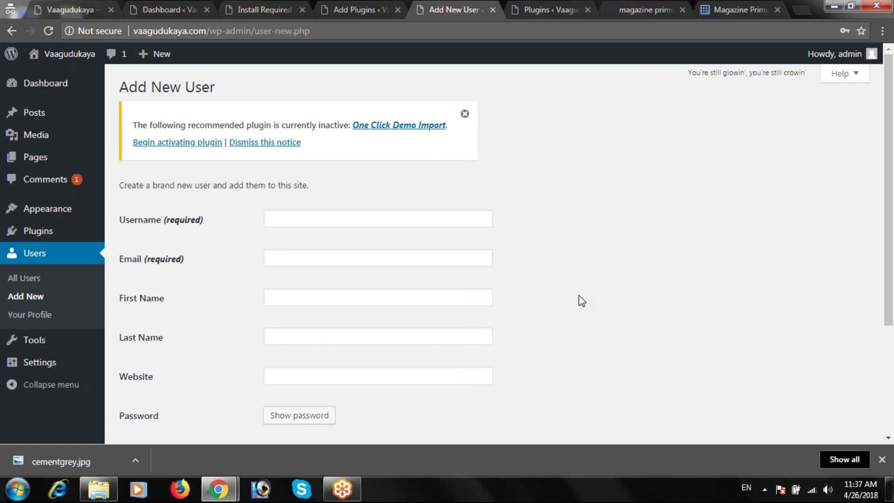
scroll(579, 296, "down", 3)
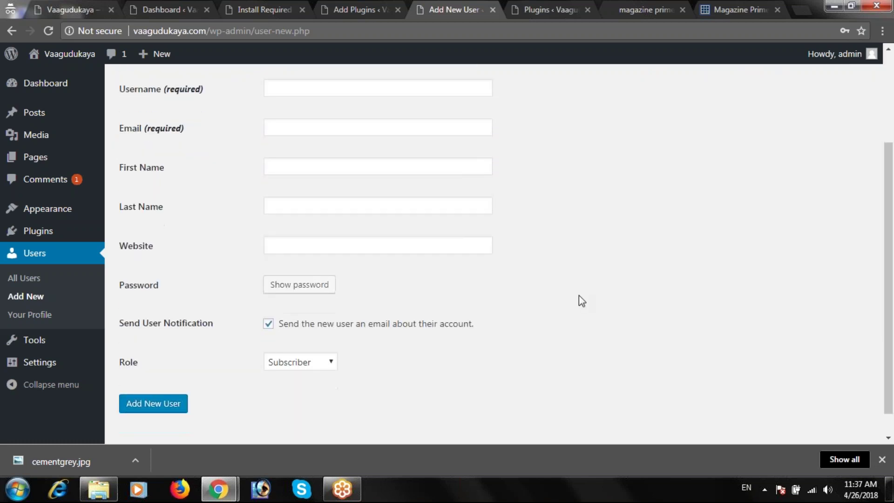
scroll(579, 296, "up", 2)
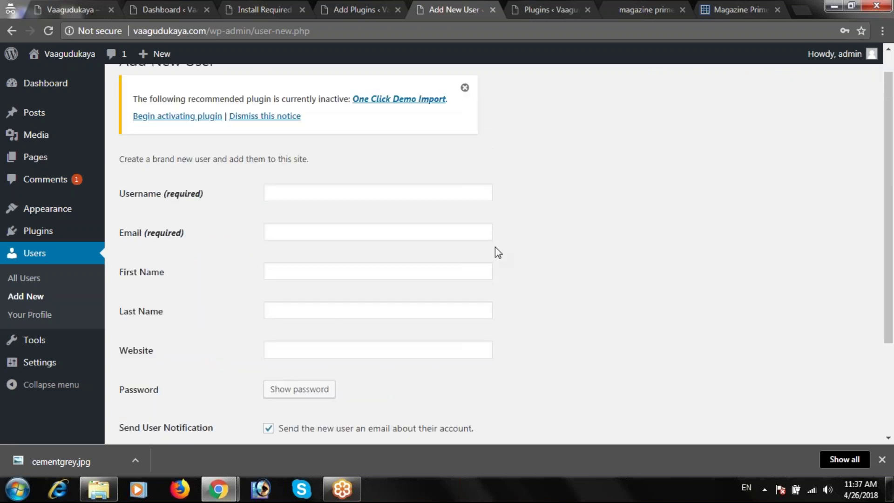
left_click(409, 192)
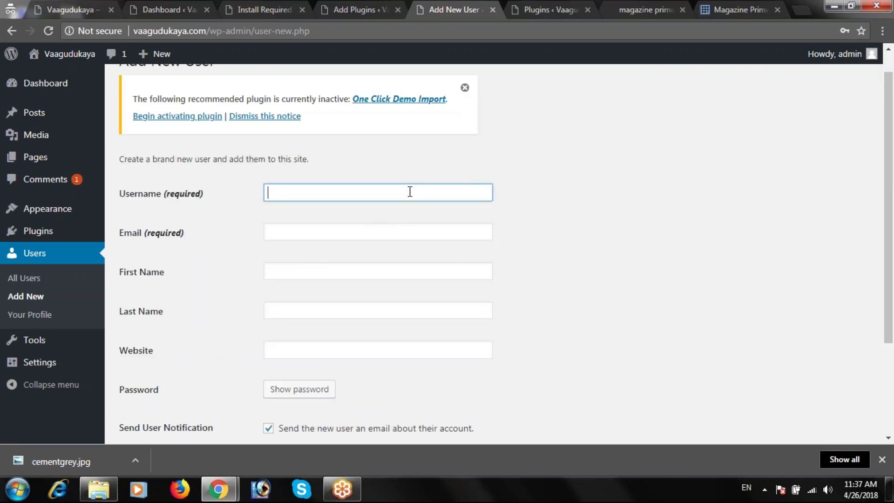
type("mahesh")
left_click(309, 225)
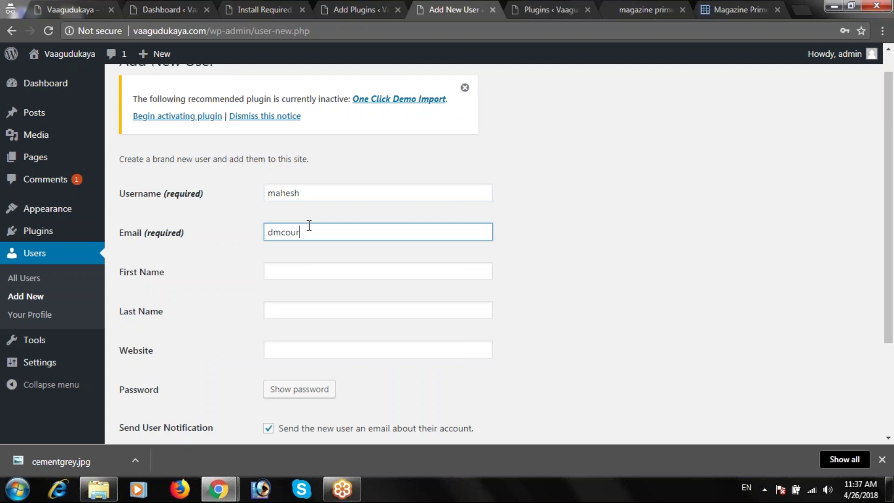
Fill in the new user's first and last name.
key("Tab")
left_click(322, 303)
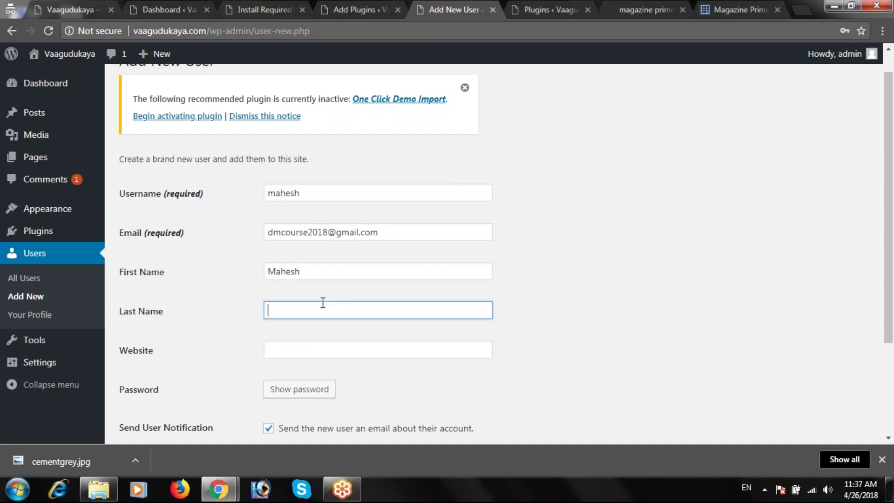
left_click(323, 352)
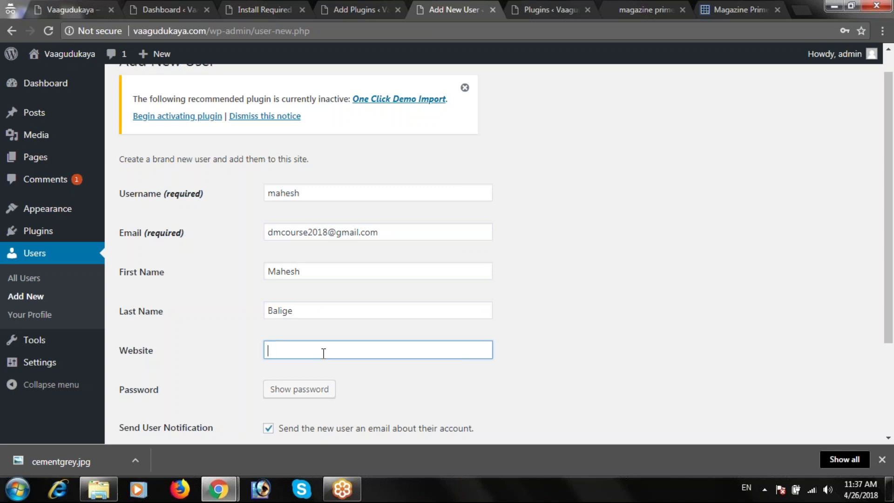
left_click(533, 354)
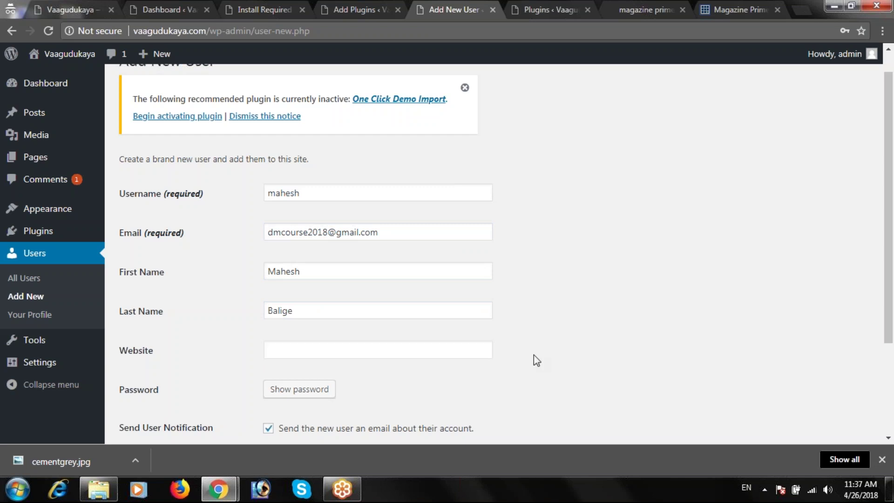
scroll(534, 355, "down", 2)
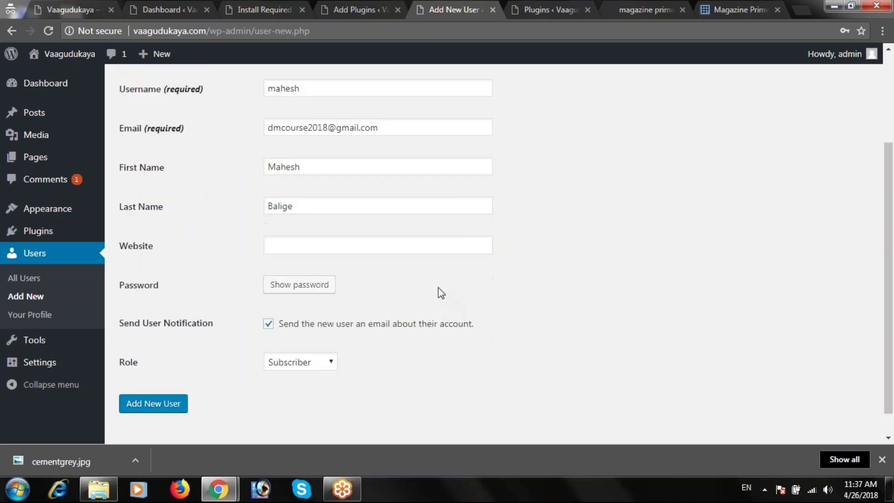
left_click(447, 246)
type("www.")
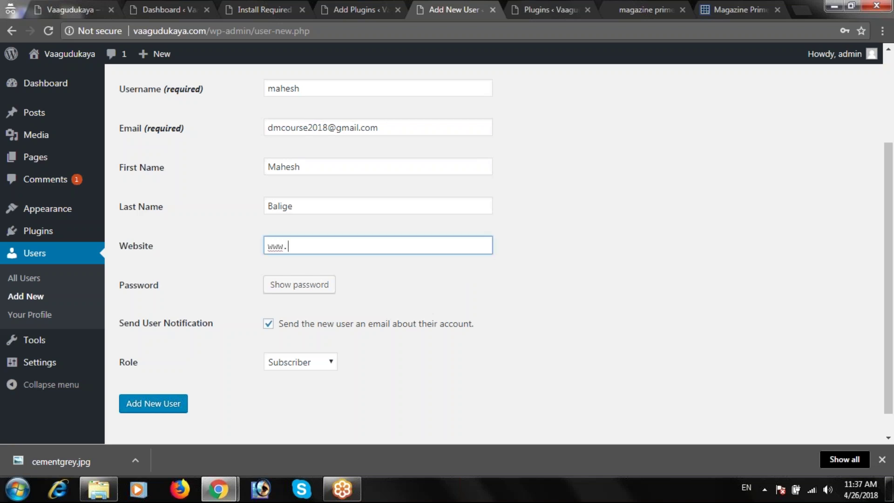
type("vaagudukaya.com")
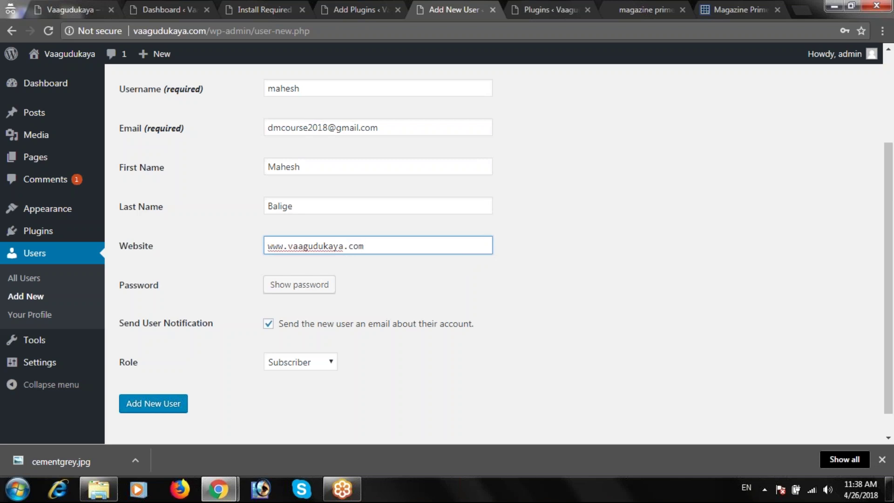
Replace the generated password with a custom one and confirm using the weak password.
left_click(289, 288)
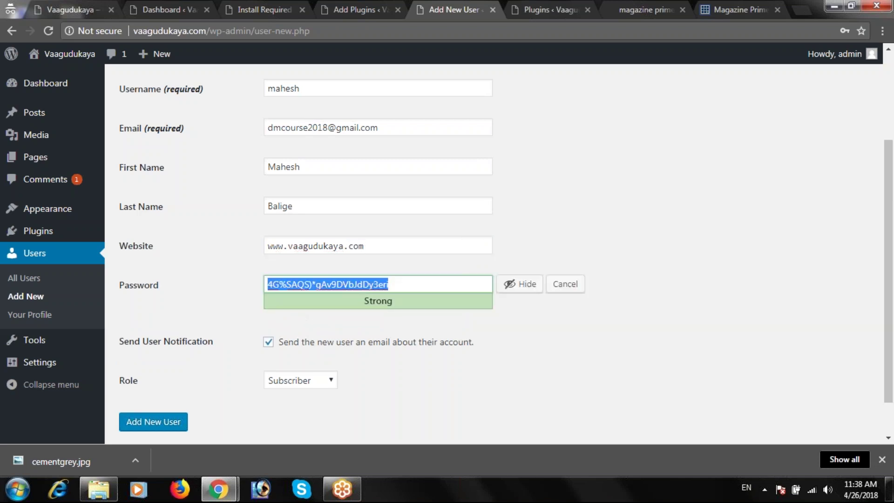
left_click(414, 284)
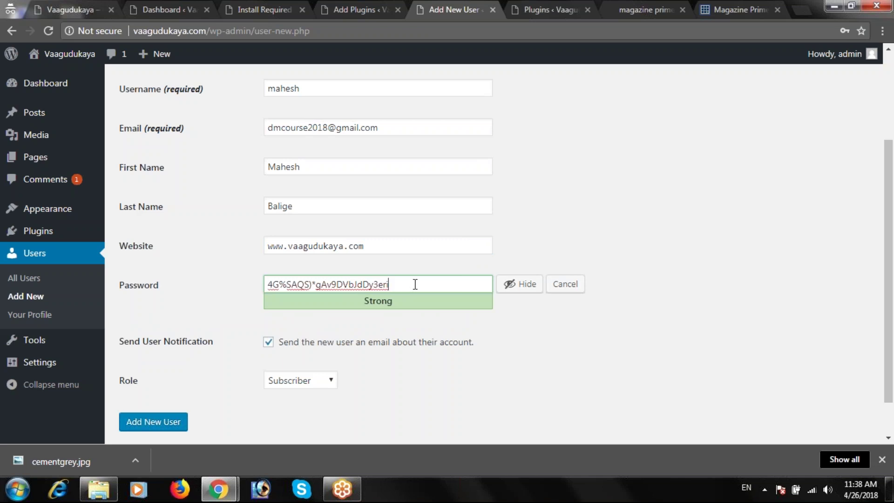
key("BackSpace")
key("BackSpace")
key("BackSpace")
key("BackSpace")
key("BackSpace")
key("BackSpace")
key("BackSpace")
key("BackSpace")
key("BackSpace")
key("BackSpace")
key("BackSpace")
key("BackSpace")
key("BackSpace")
key("BackSpace")
key("BackSpace")
key("BackSpace")
key("BackSpace")
key("BackSpace")
key("BackSpace")
key("BackSpace")
key("BackSpace")
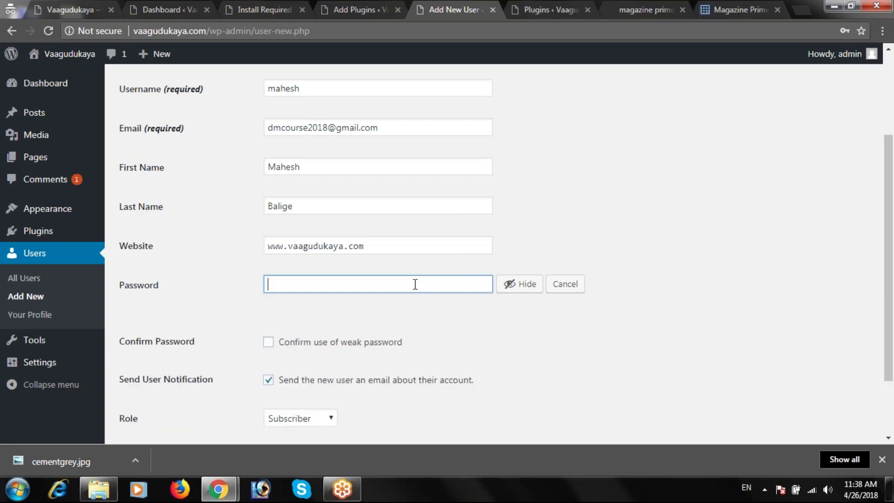
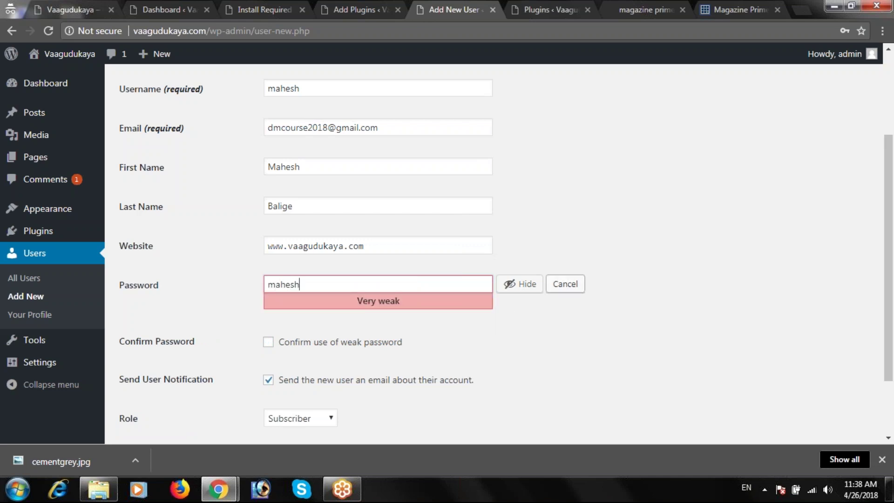
left_click(527, 286)
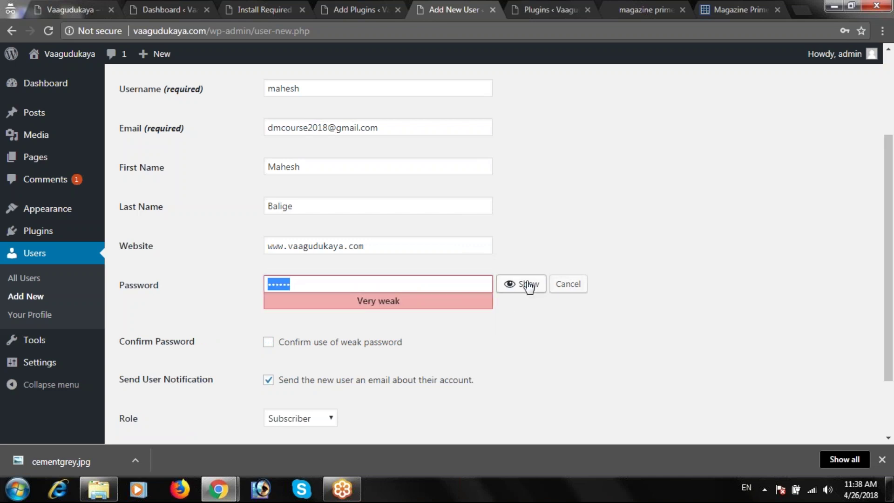
left_click(540, 320)
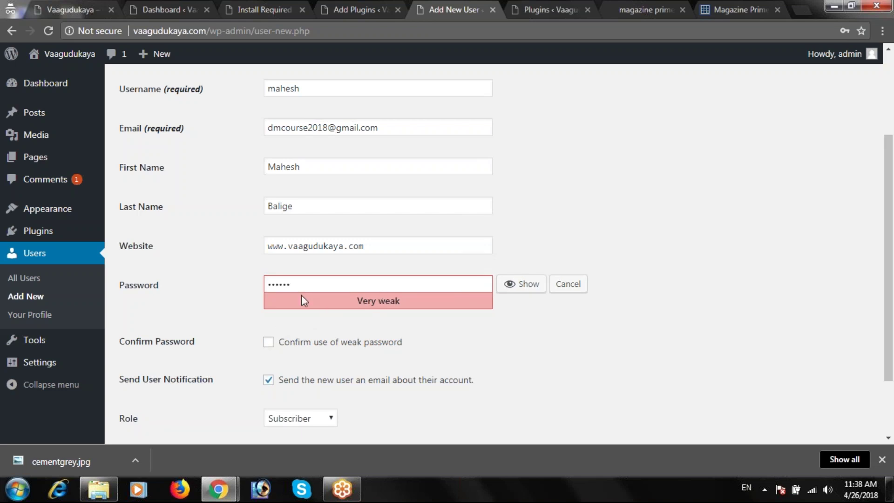
left_click(526, 283)
left_click(525, 284)
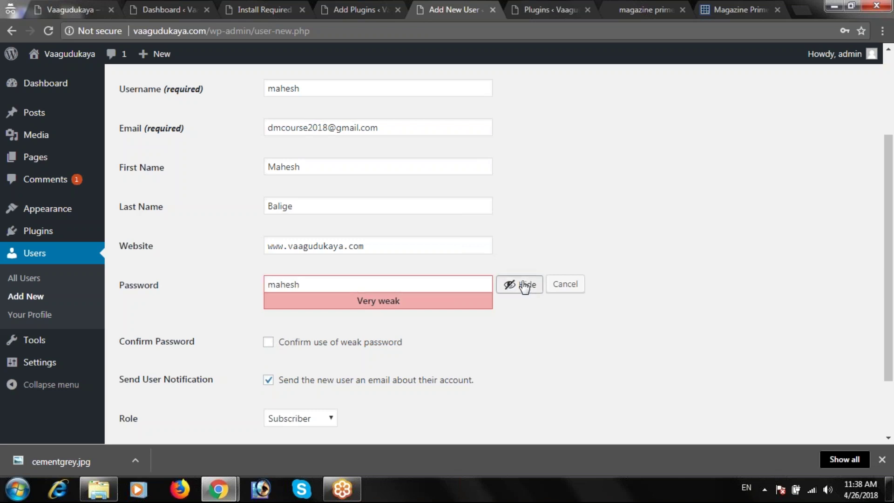
left_click(265, 344)
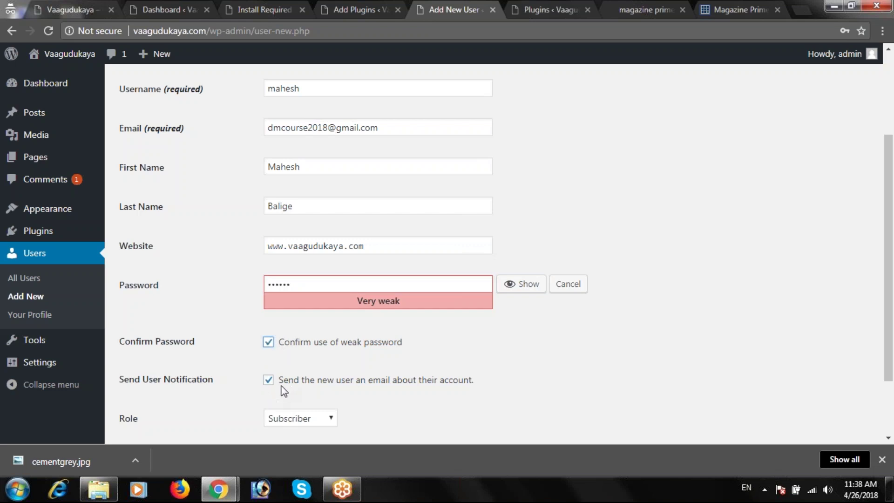
left_click(495, 377)
Give the new user the Contributor role and create the account.
scroll(495, 375, "down", 2)
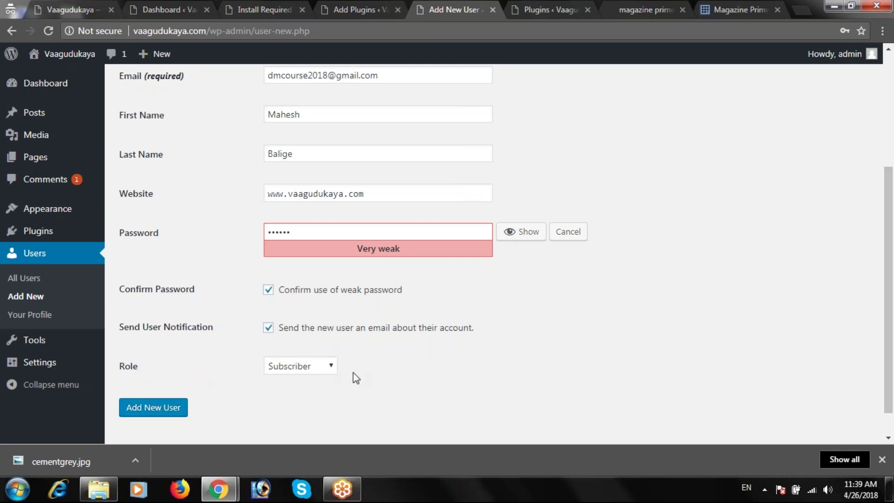
left_click(326, 368)
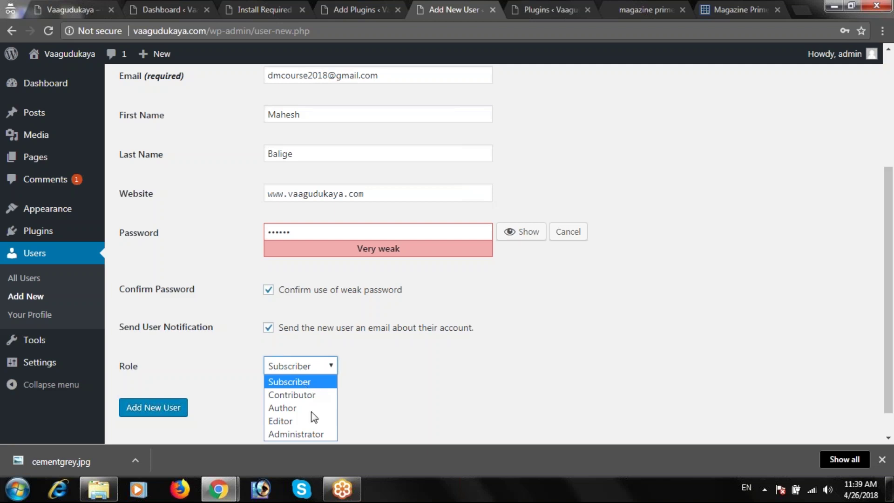
left_click(467, 370)
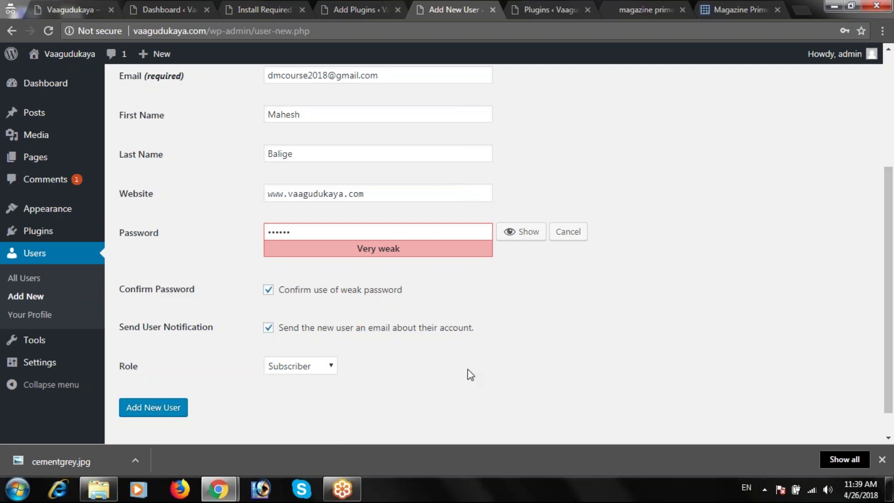
left_click(324, 368)
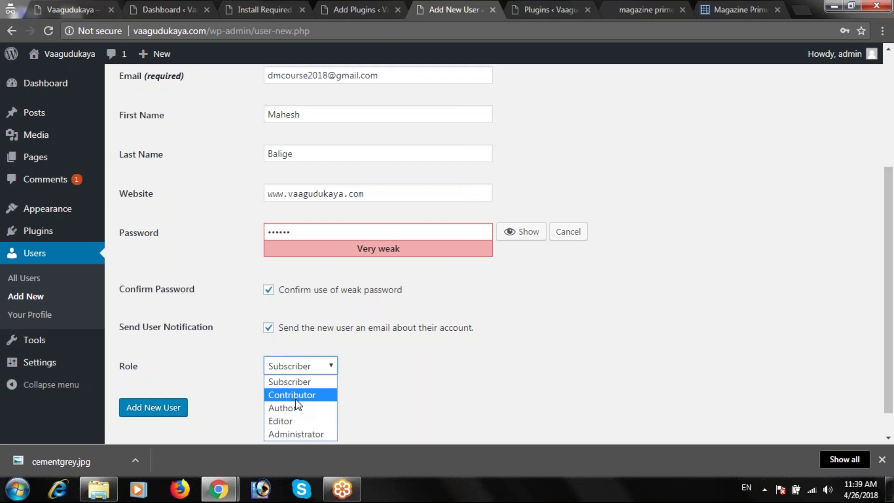
left_click(295, 399)
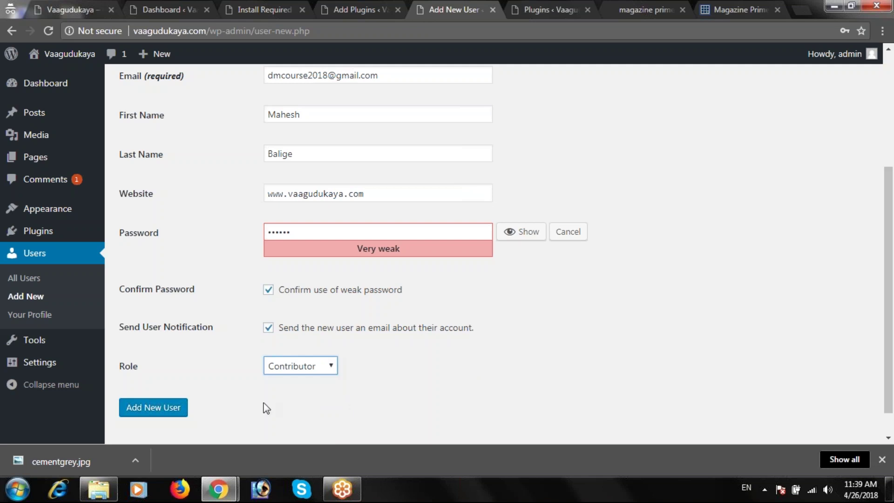
left_click(155, 412)
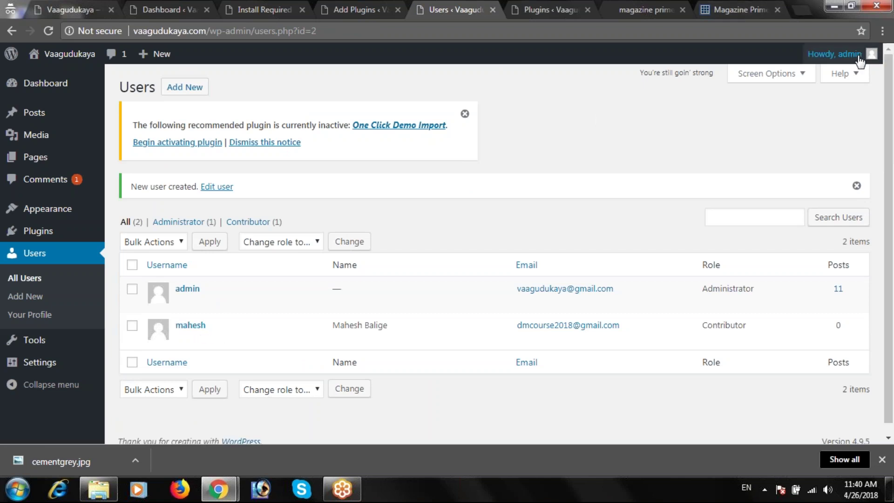
Log out as admin and sign in with the new Contributor's username and password.
mouse_move(859, 58)
left_click(794, 119)
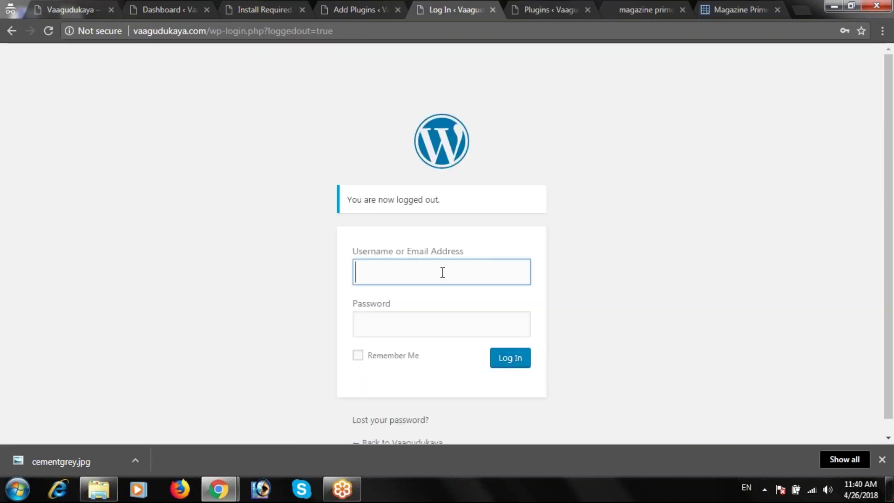
left_click(442, 272)
type("mahesh")
key("Tab")
type("•")
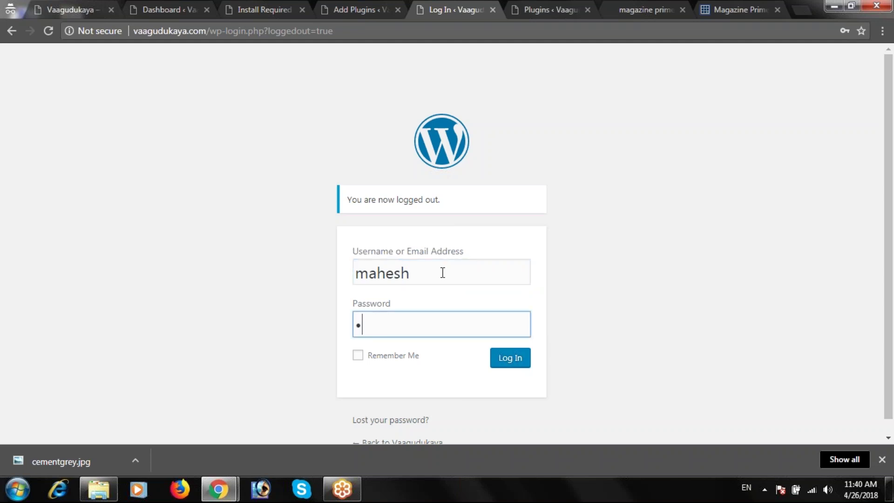
type("•••")
key("BackSpace")
key("BackSpace")
key("BackSpace")
key("BackSpace")
type("••••••")
left_click(515, 357)
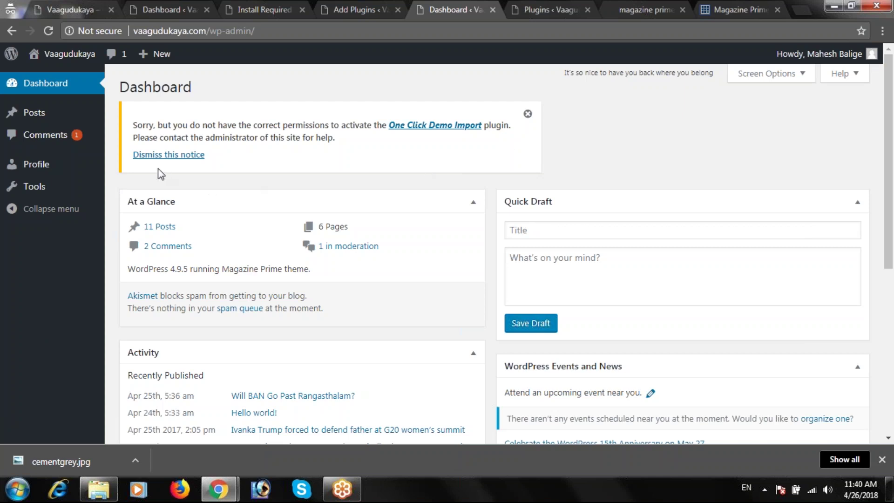
Open All Posts as the Contributor and view the top of the 11-post list.
mouse_move(41, 122)
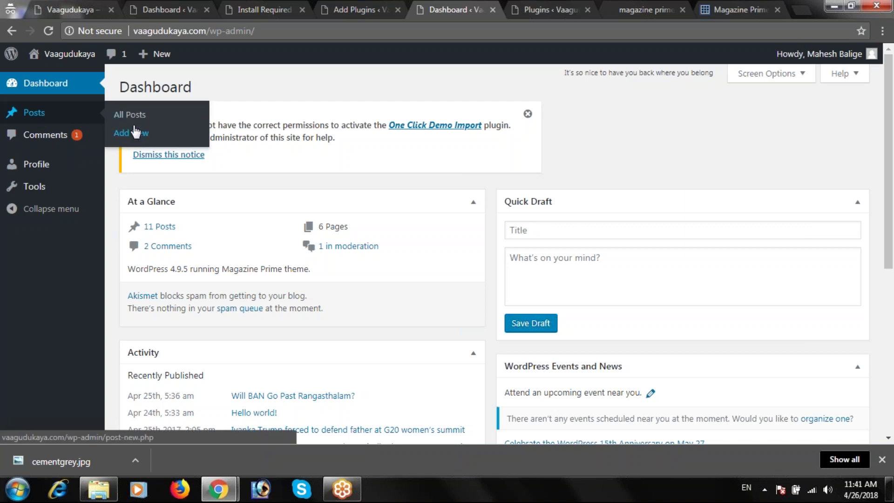
left_click(127, 114)
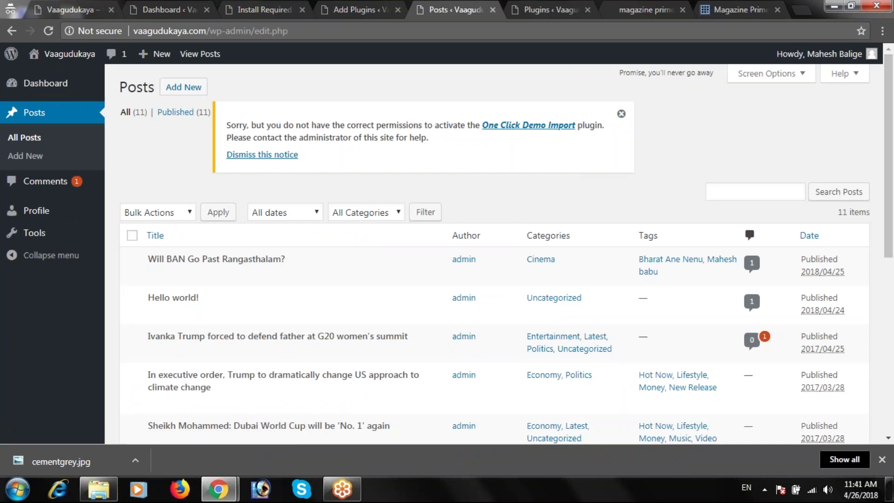
scroll(506, 249, "down", 7)
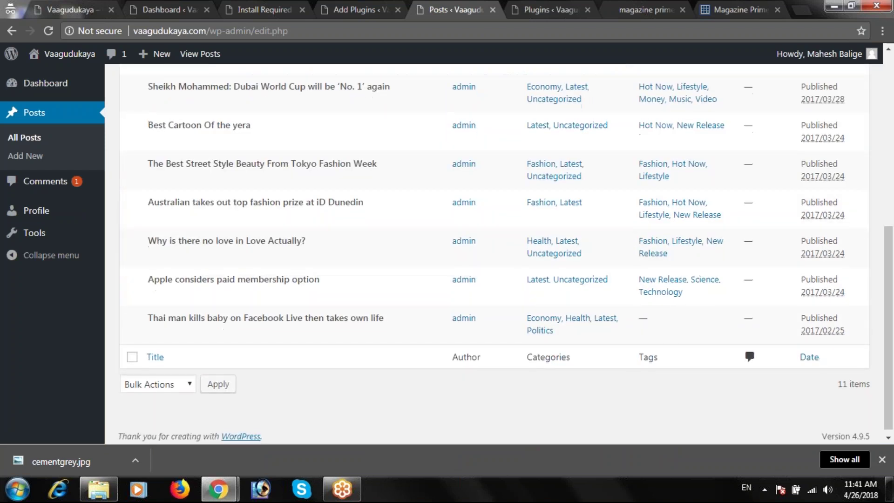
scroll(495, 251, "up", 7)
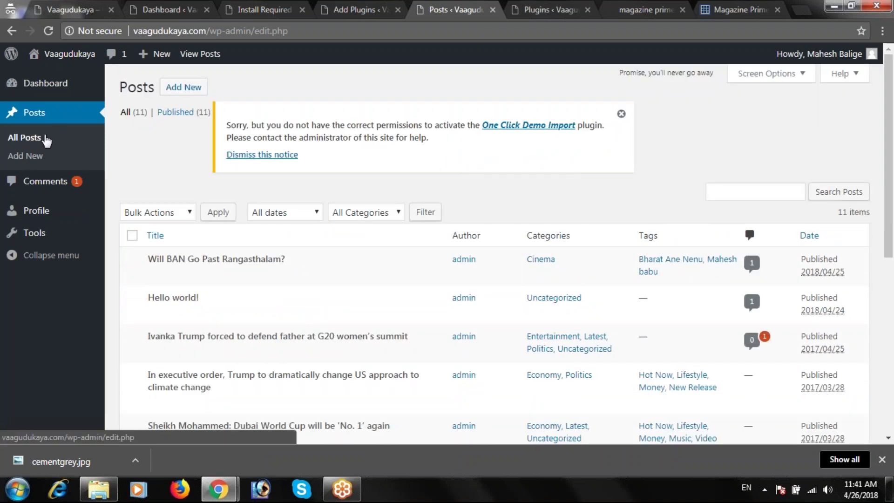
Start a new post and dismiss the plugin permission notice.
left_click(33, 160)
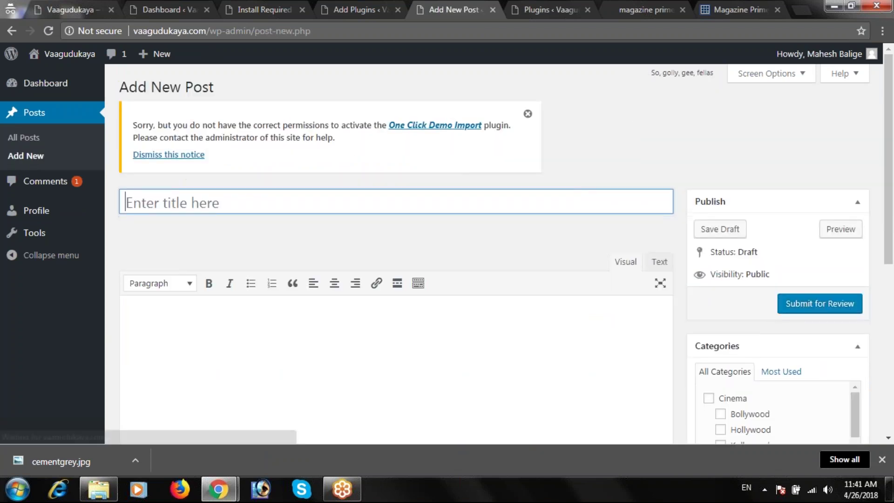
left_click(254, 348)
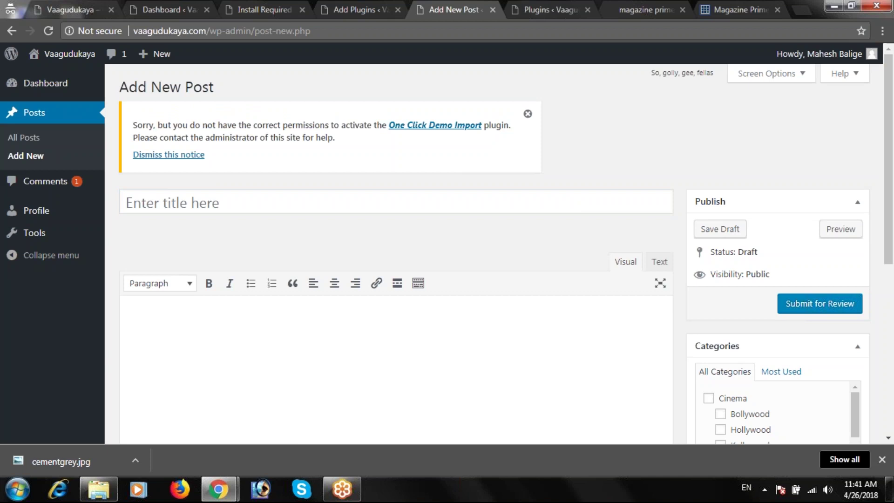
left_click(489, 202)
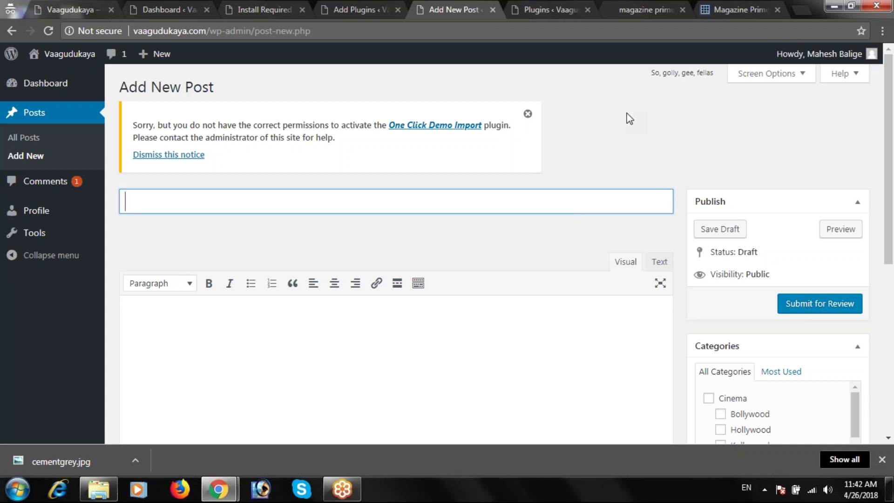
left_click(670, 139)
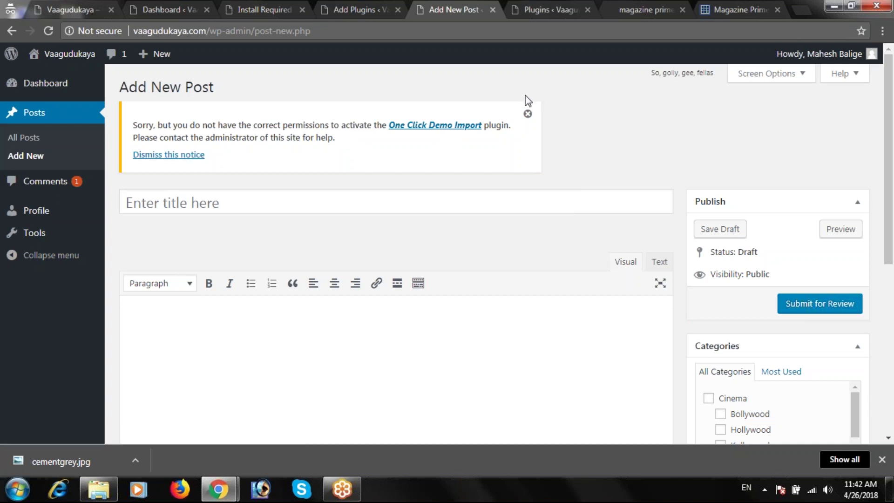
left_click(527, 114)
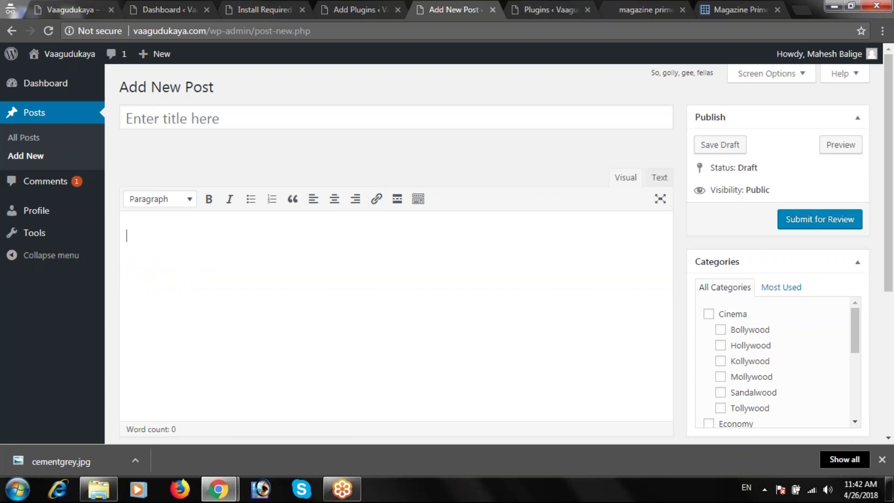
left_click(528, 122)
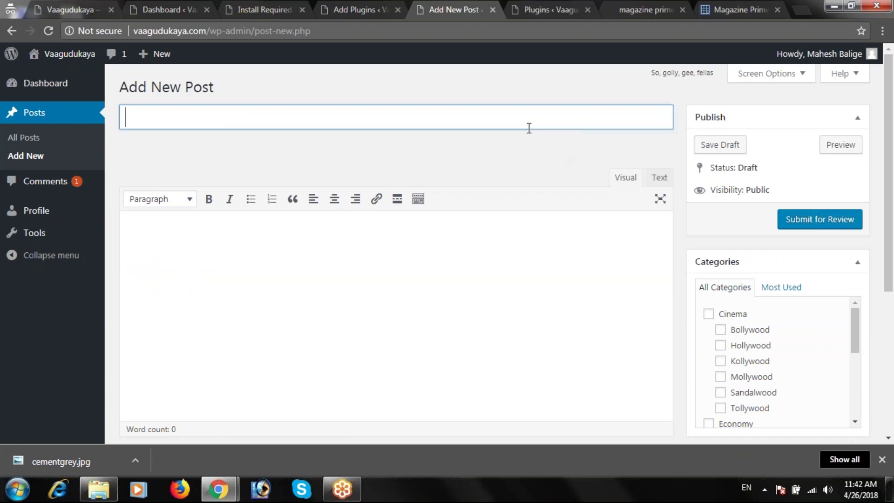
Glance at the plugin page, return to the editor, and log out the Contributor.
left_click(369, 6)
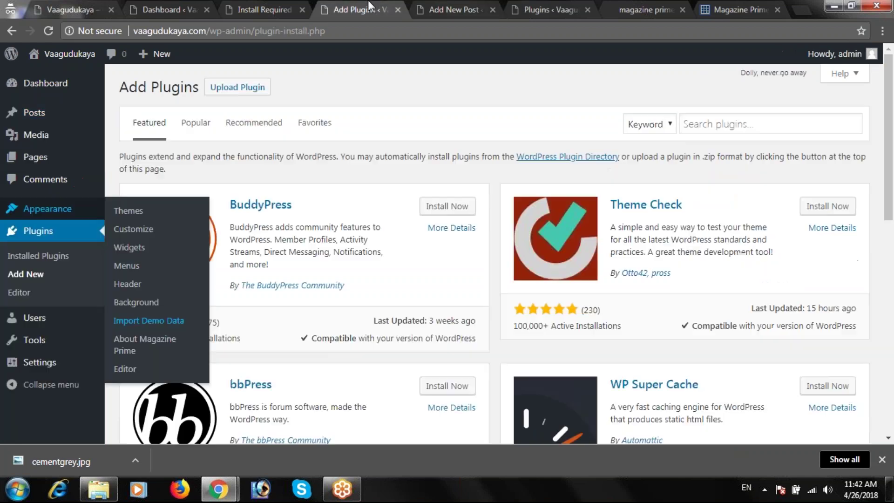
left_click(455, 1)
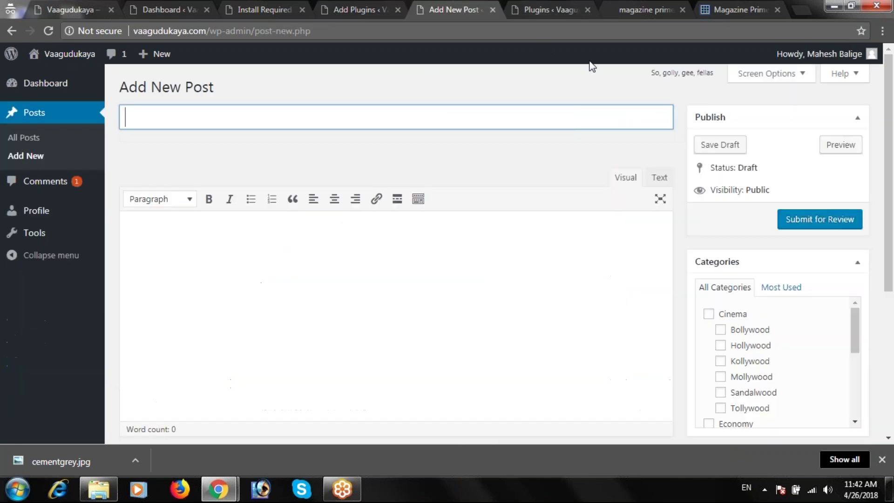
mouse_move(871, 55)
left_click(793, 133)
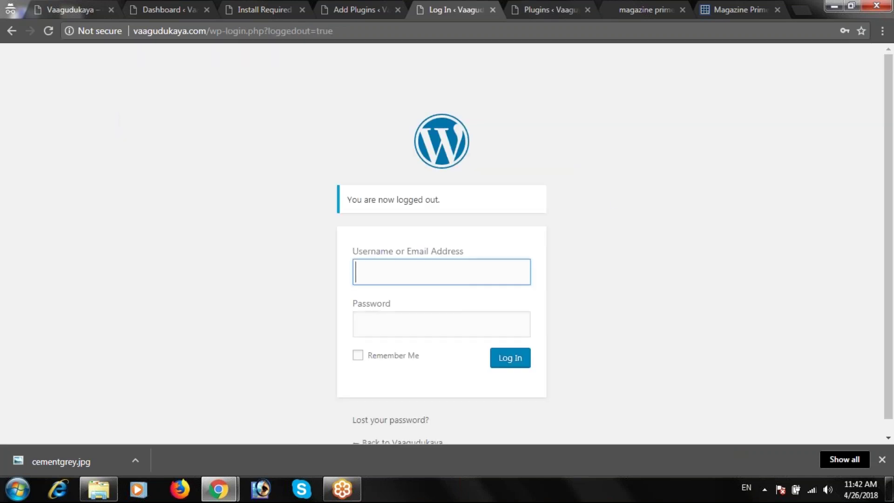
Sign back in as administrator using the saved login.
left_click(498, 274)
key("Down")
key("Return")
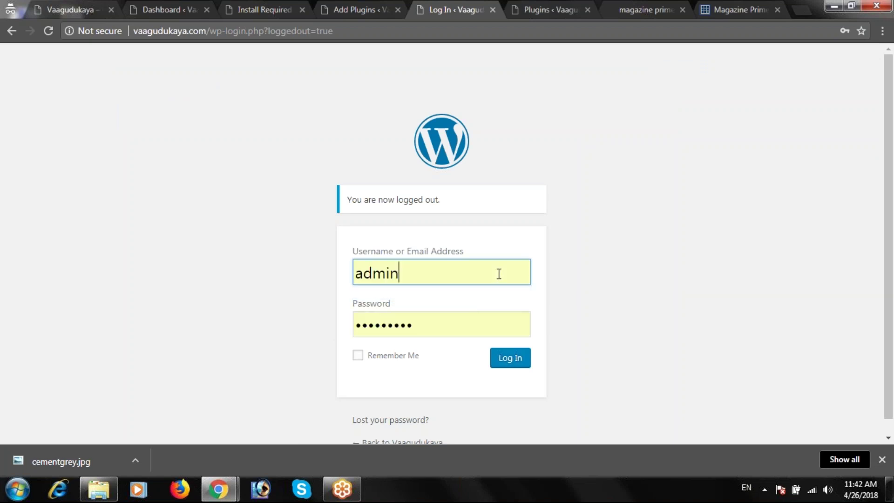
key("Return")
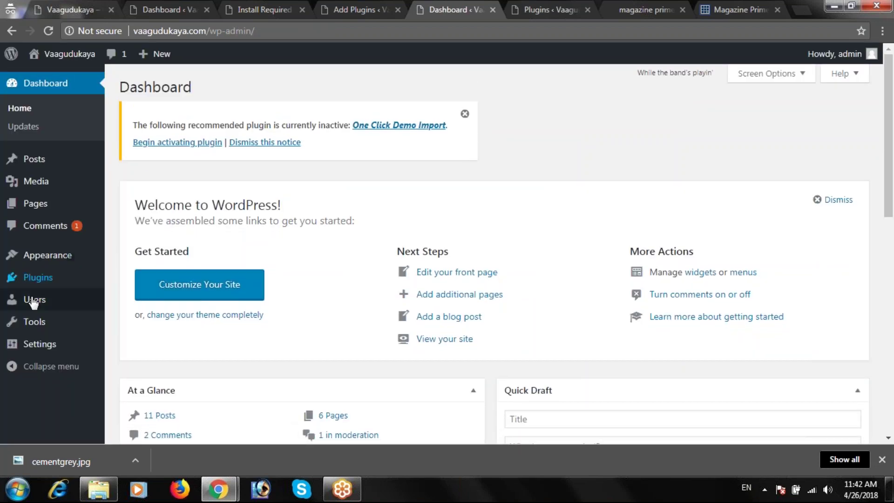
mouse_move(33, 302)
left_click(146, 307)
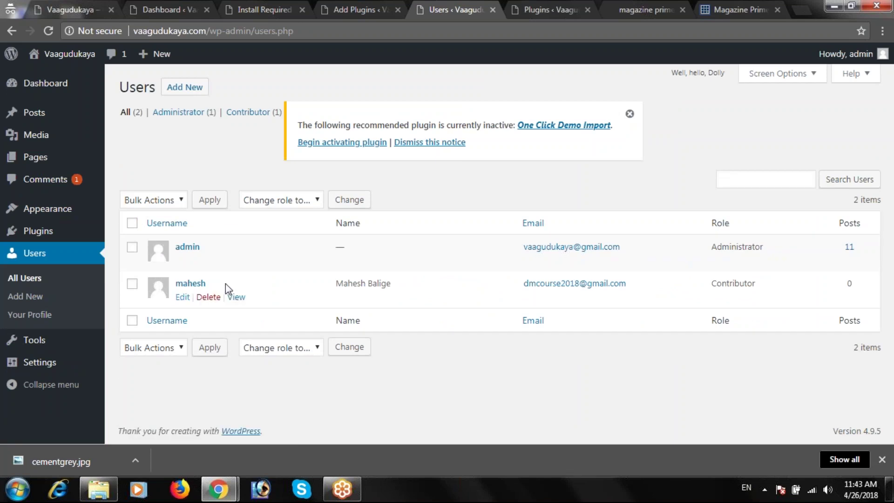
left_click(27, 298)
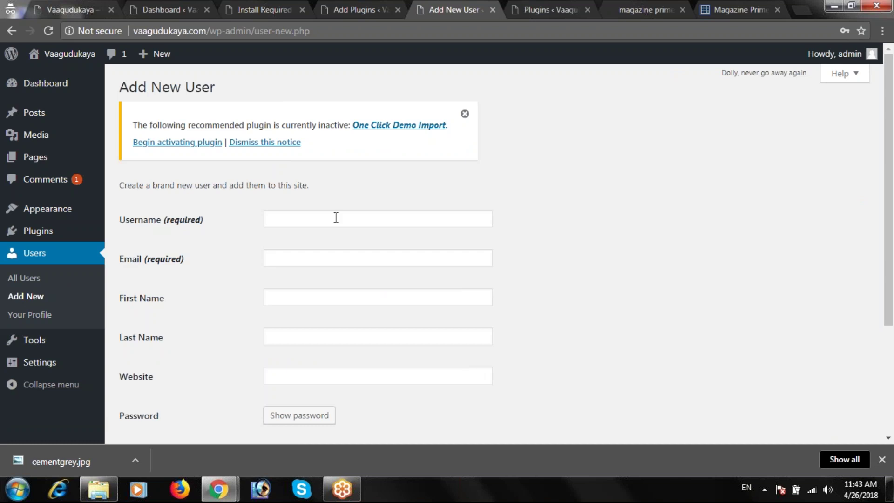
left_click(352, 217)
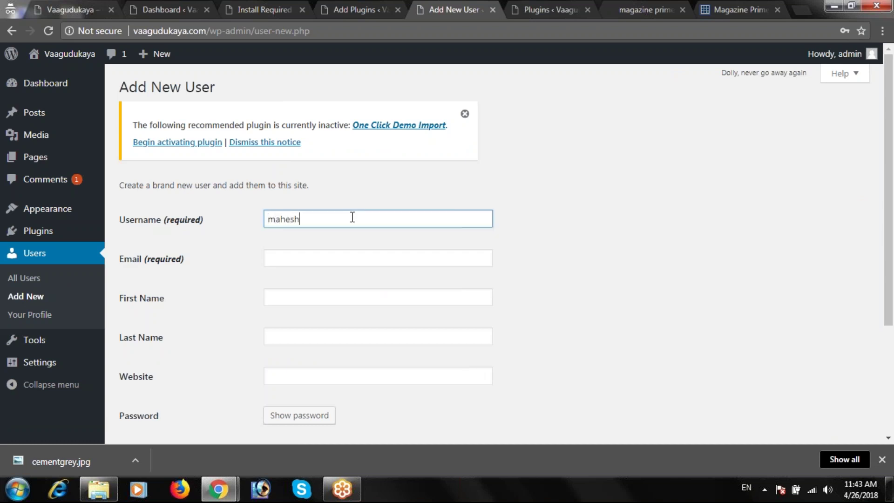
Enter the new user's e-mail address and set the role to Editor.
left_click(293, 261)
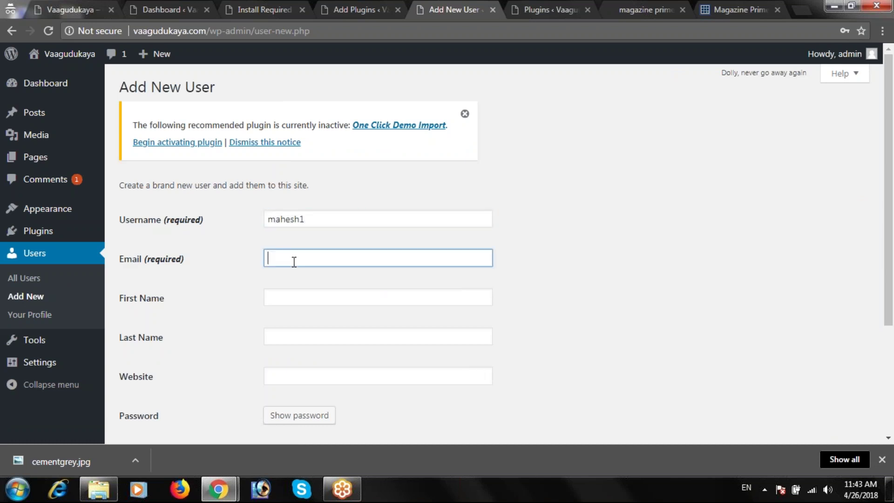
left_click(638, 254)
scroll(638, 254, "down", 2)
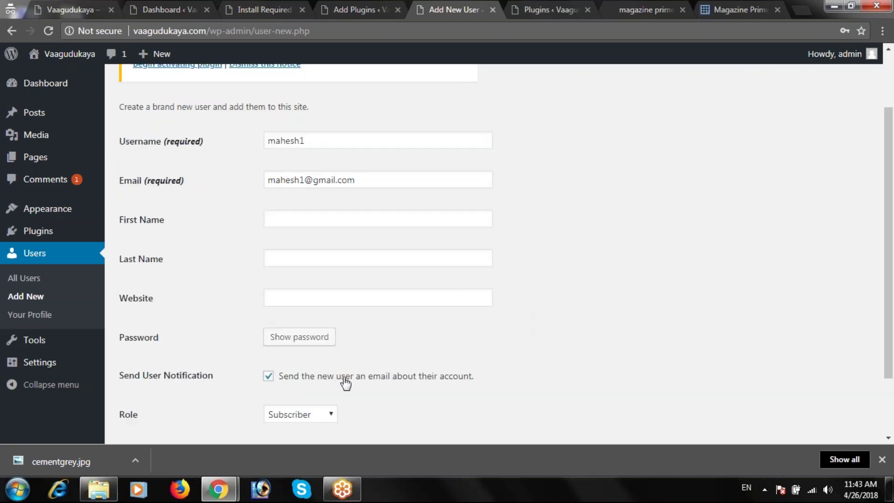
scroll(345, 384, "down", 2)
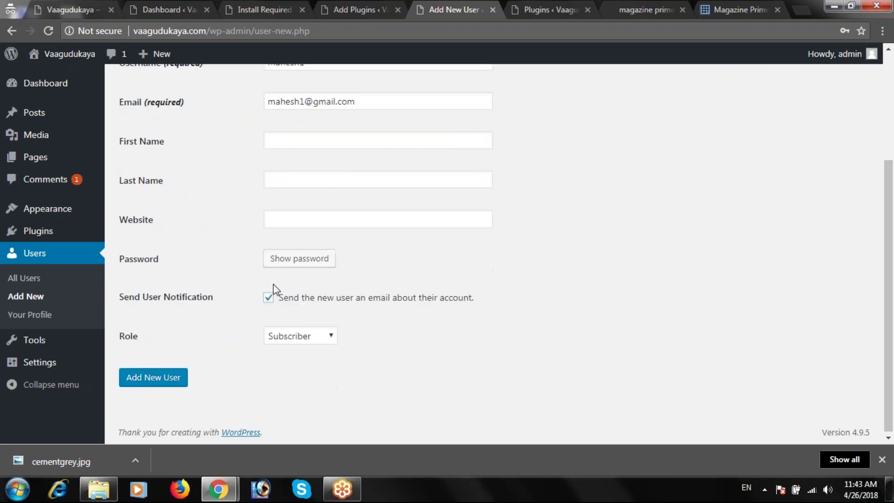
left_click(329, 335)
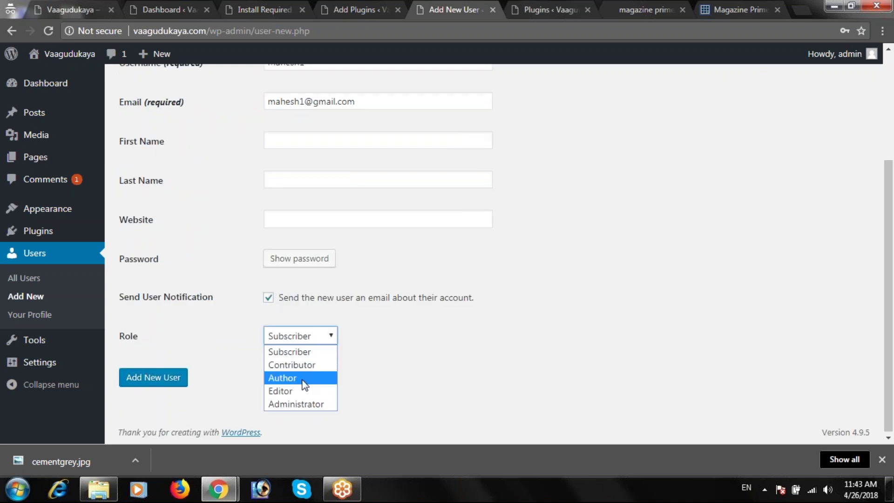
left_click(286, 392)
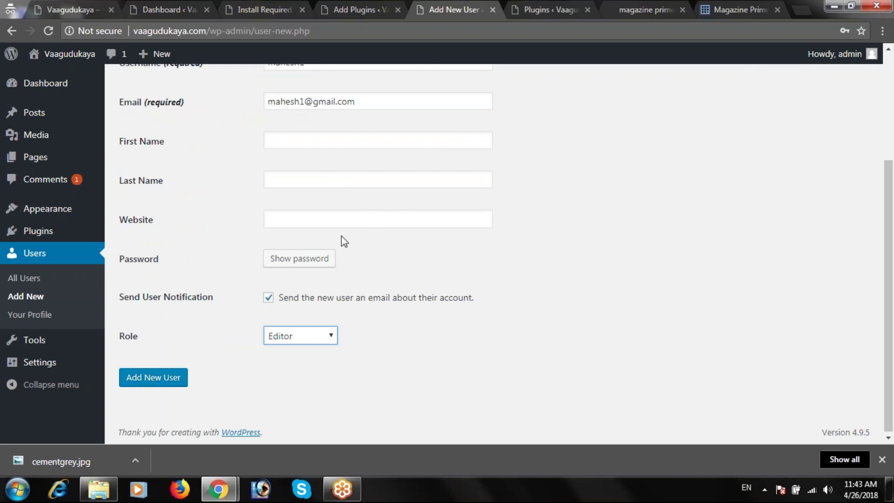
Set a custom weak password, confirm it, and create the Editor user.
left_click(323, 256)
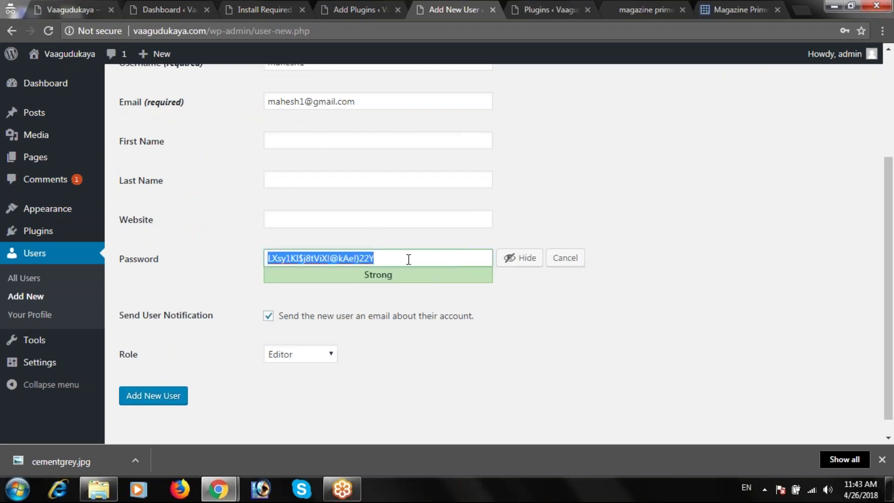
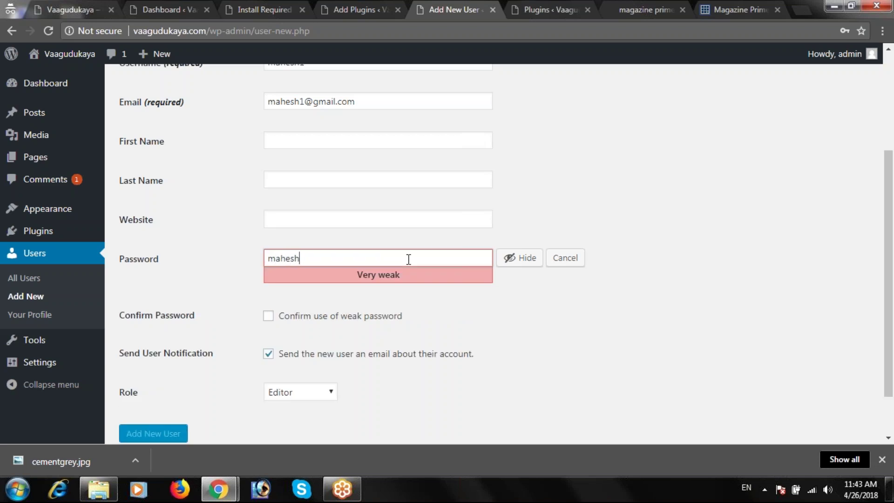
left_click(269, 317)
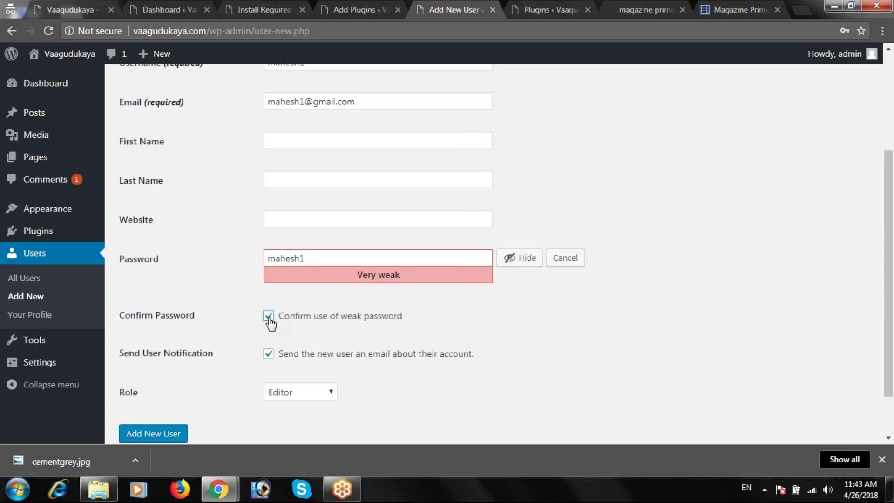
left_click(155, 434)
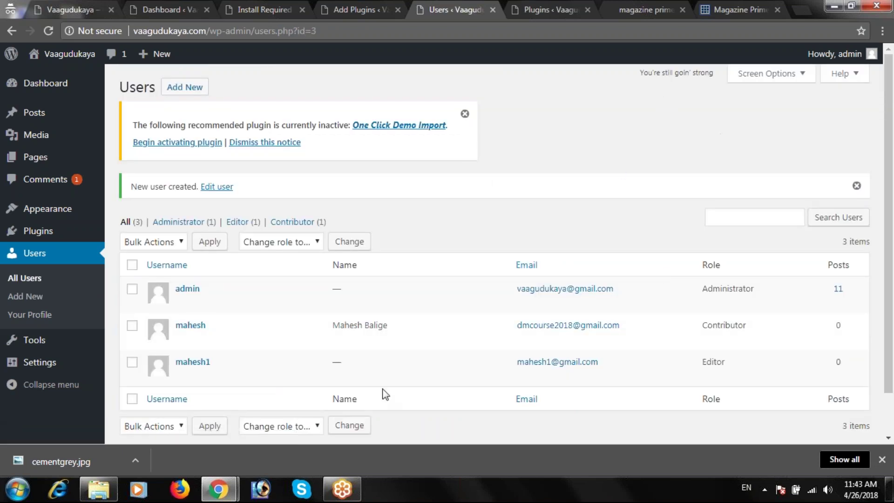
mouse_move(140, 378)
mouse_move(845, 56)
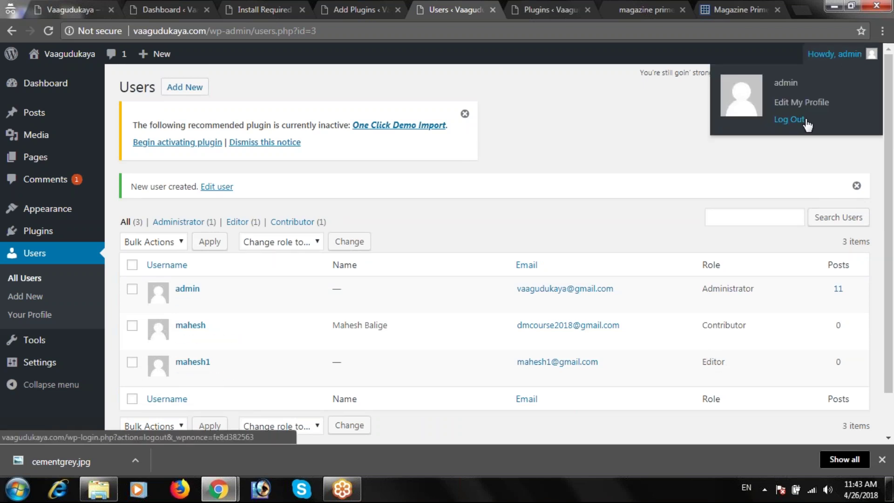
left_click(794, 122)
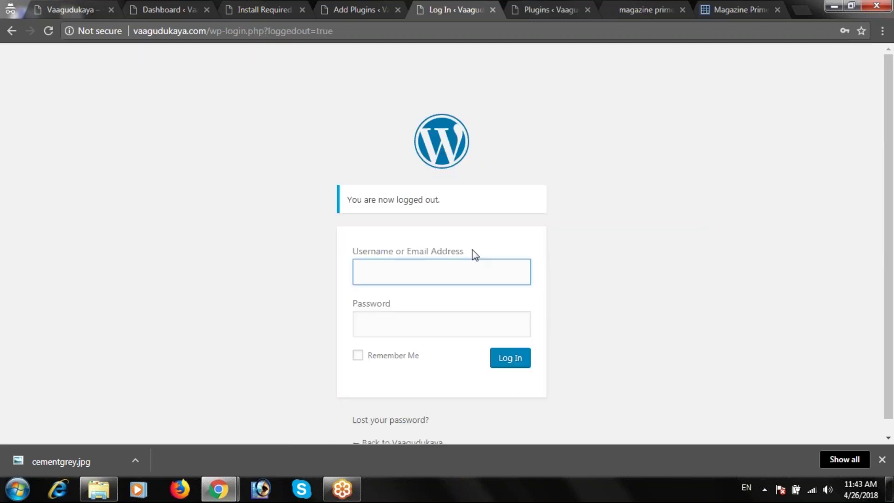
left_click(447, 268)
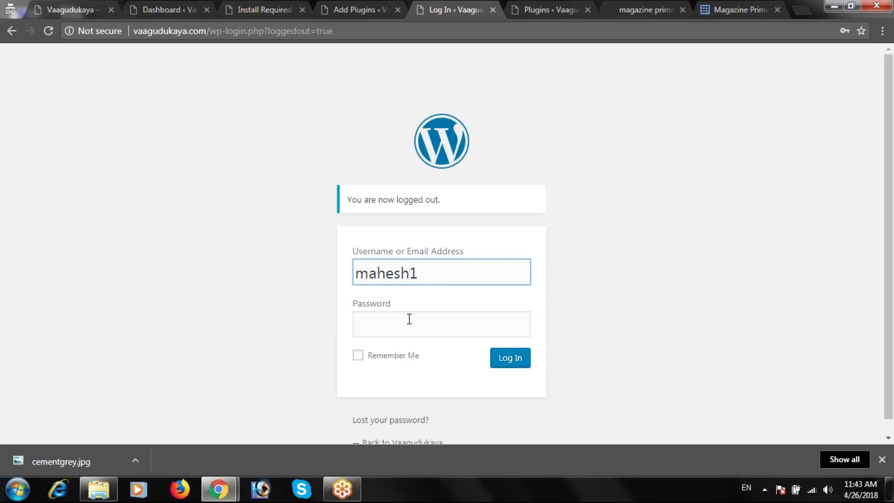
left_click(409, 319)
type("••")
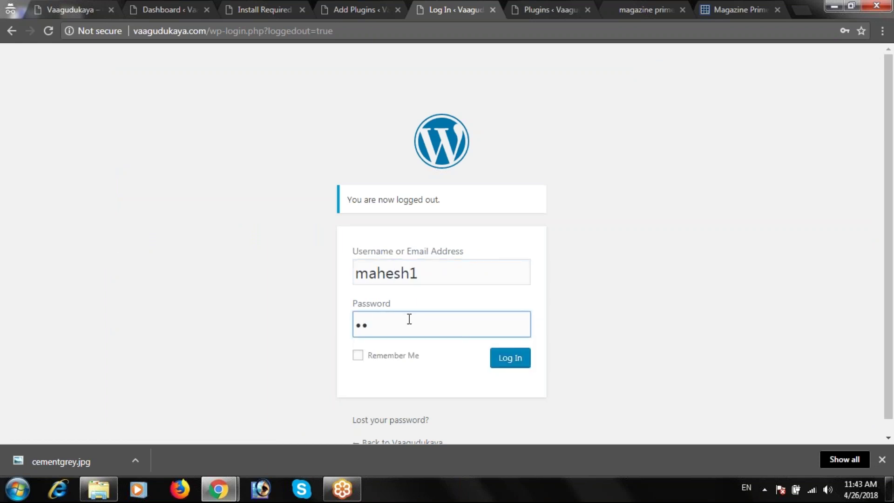
key("BackSpace")
key("BackSpace")
type("•••••••")
left_click(509, 364)
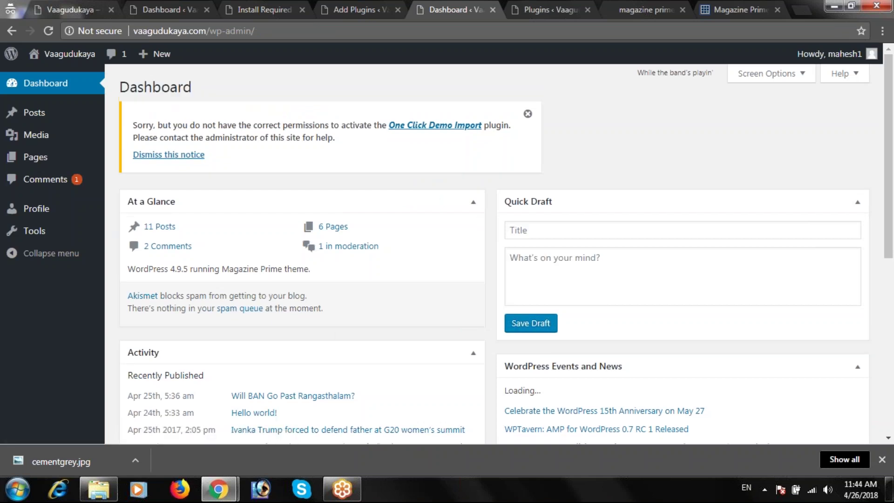
mouse_move(47, 116)
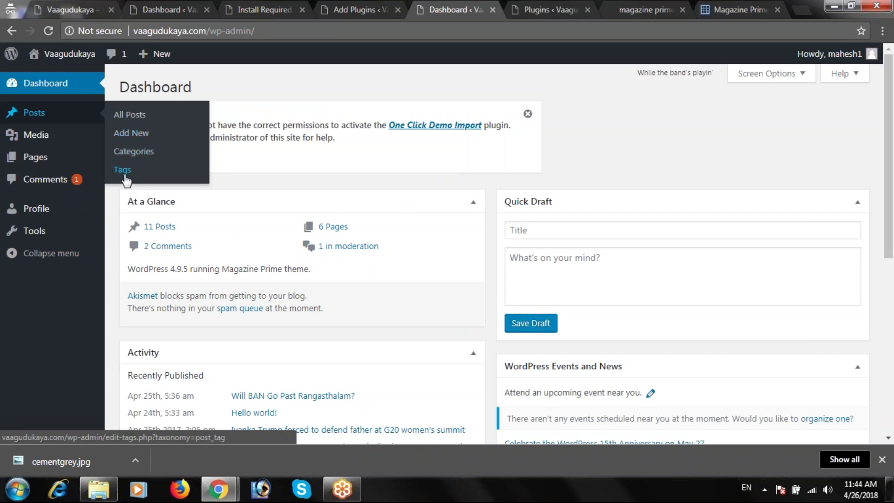
mouse_move(41, 142)
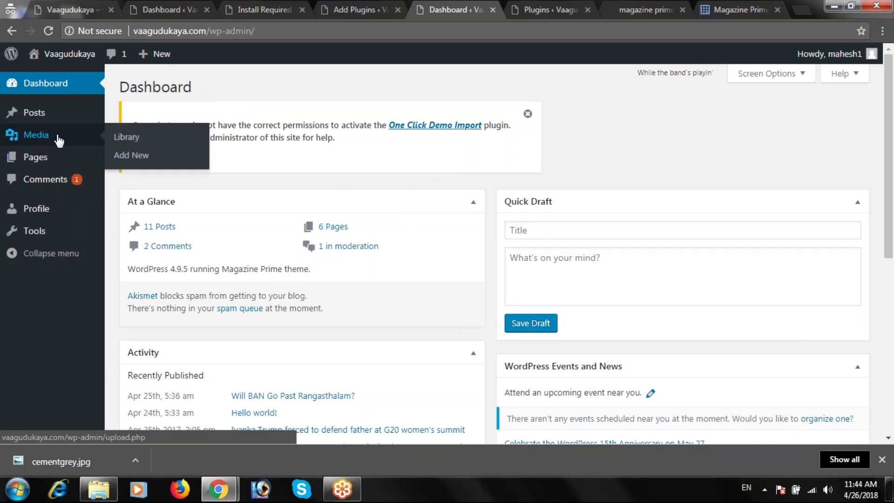
mouse_move(44, 158)
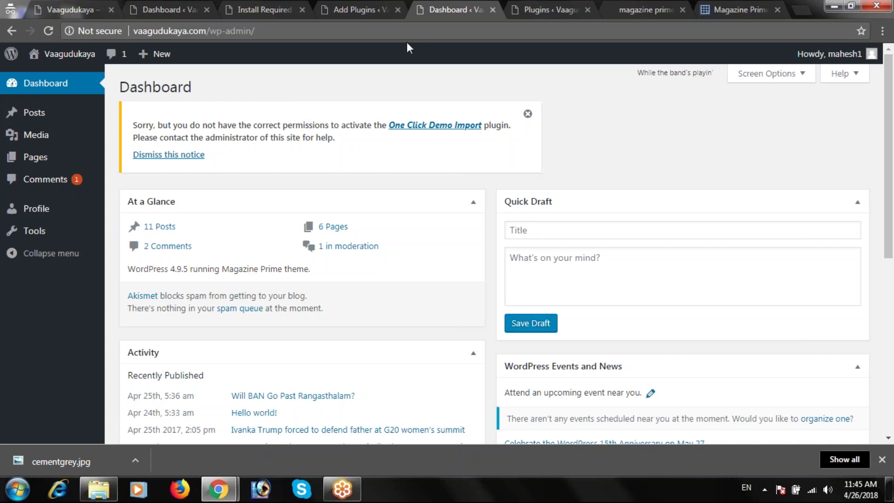
Check the Add Plugins page, return to the Dashboard, and log out the Editor.
left_click(370, 4)
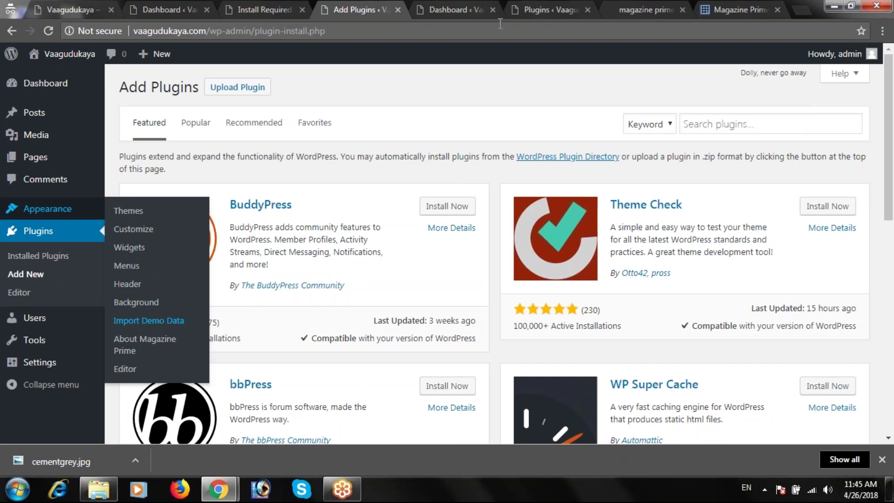
left_click(476, 6)
mouse_move(831, 54)
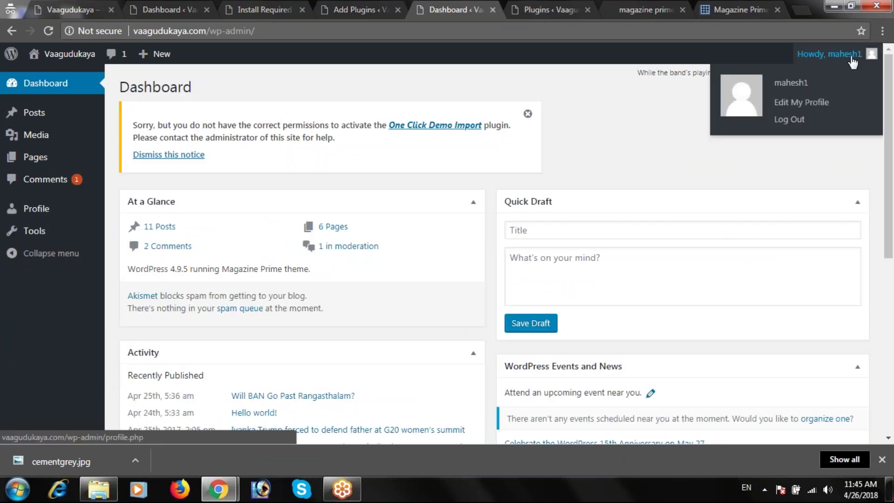
left_click(802, 120)
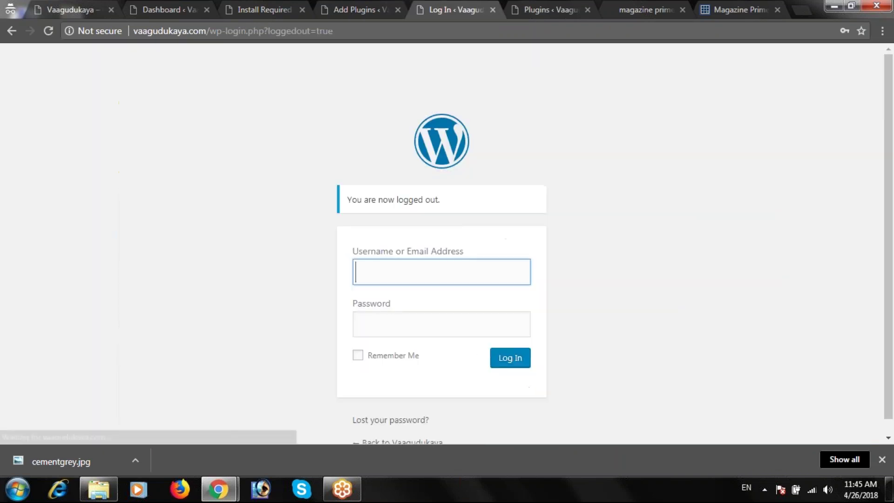
Sign in as administrator using the saved autofill login.
left_click(490, 272)
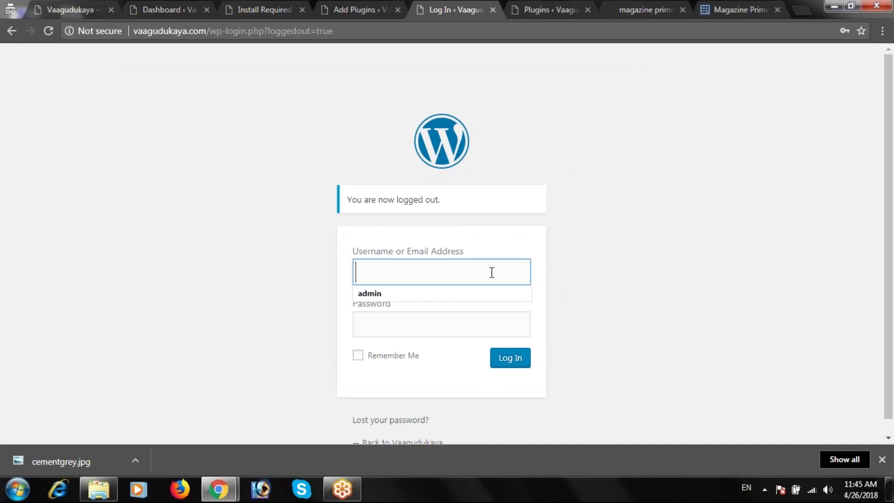
key("Down")
key("Return")
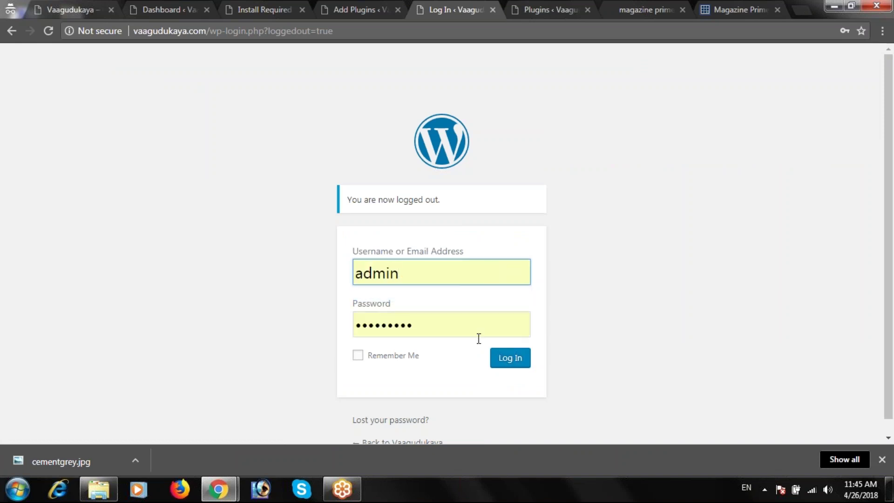
left_click(510, 358)
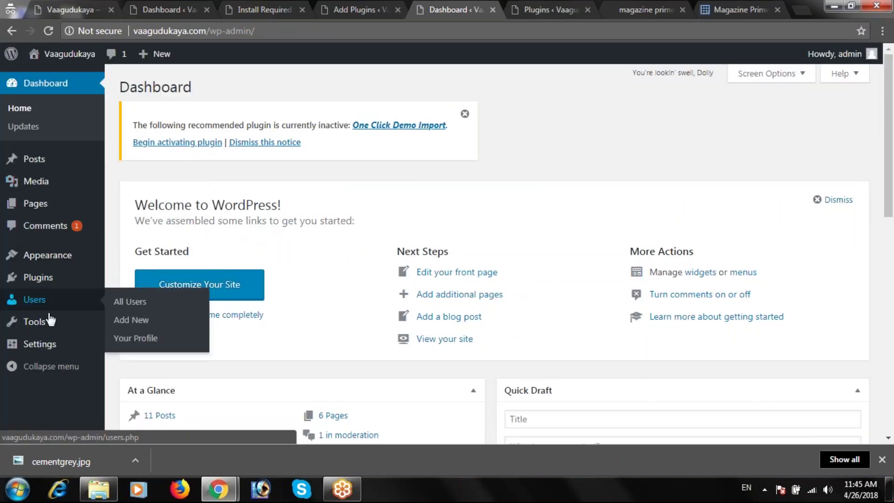
mouse_move(41, 309)
Open Your Profile and review the name fields without changing them.
left_click(139, 339)
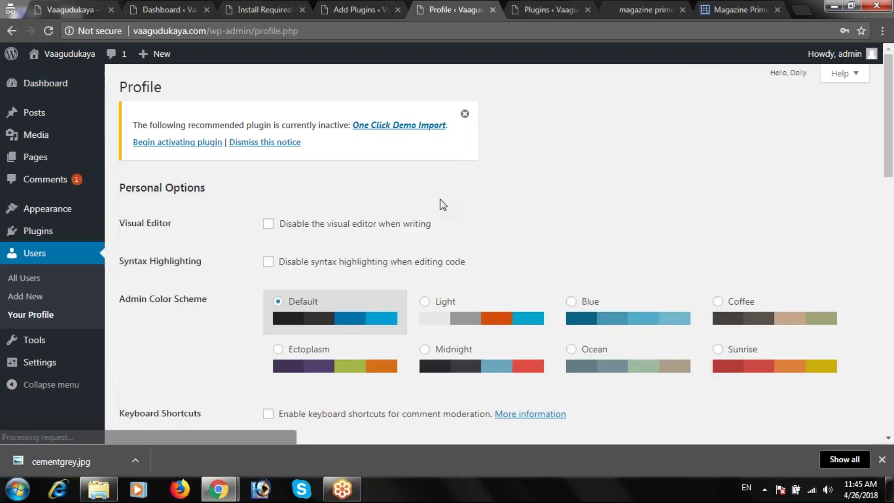
scroll(561, 200, "down", 6)
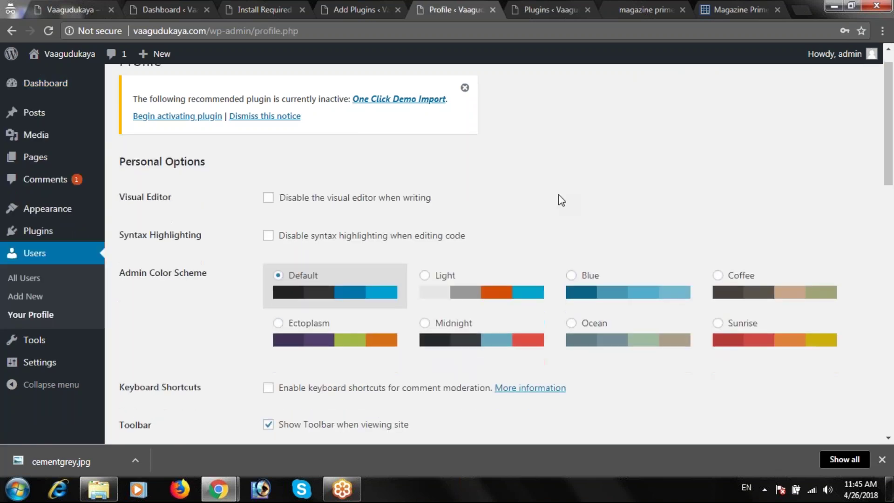
scroll(561, 200, "down", 2)
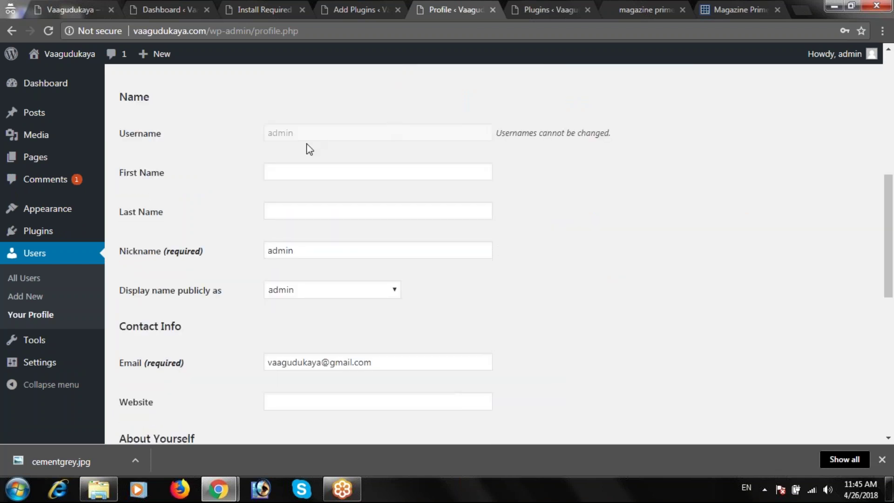
left_click(288, 168)
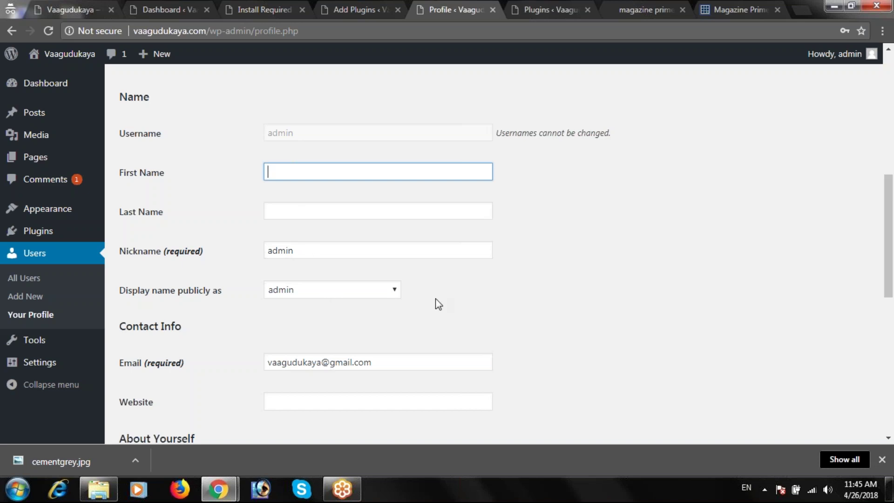
left_click(564, 319)
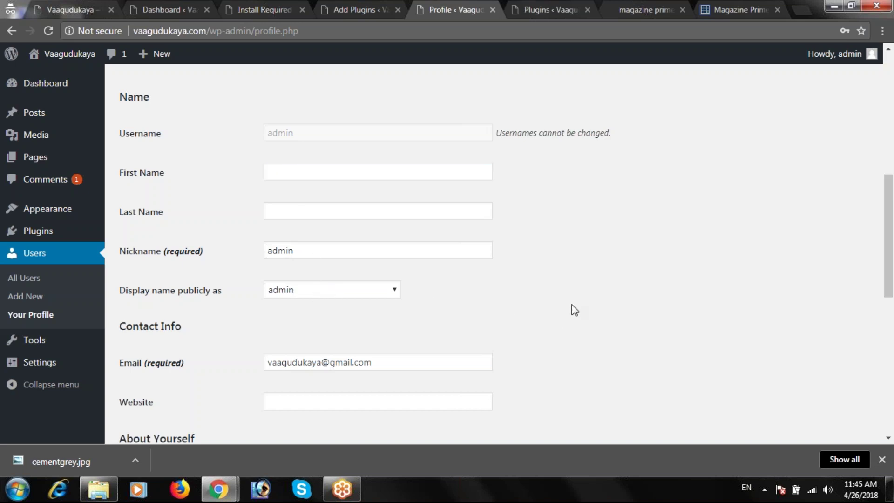
scroll(574, 309, "down", 5)
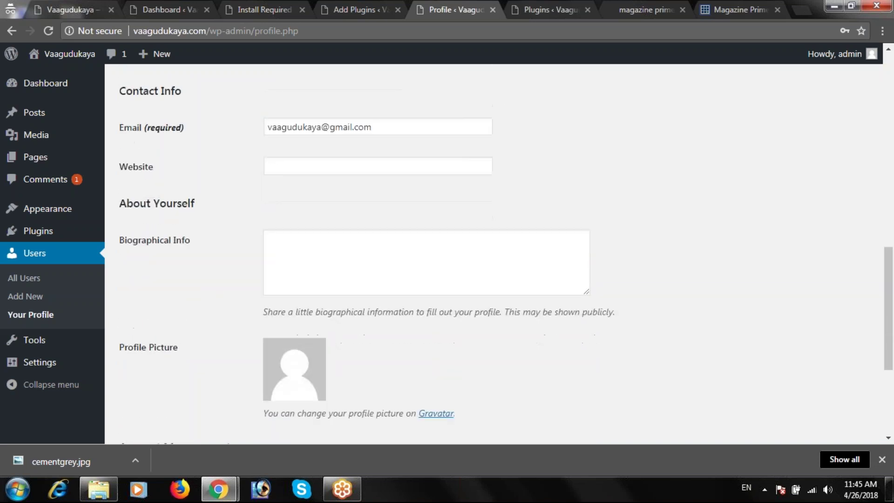
scroll(573, 309, "down", 1)
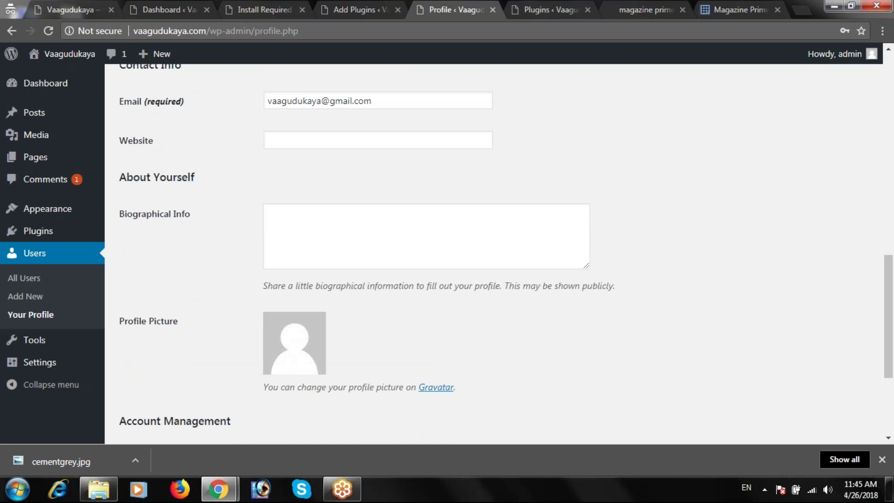
Leave Biographical Info empty and open All Users showing Administrator, Contributor and Editor accounts.
left_click(336, 246)
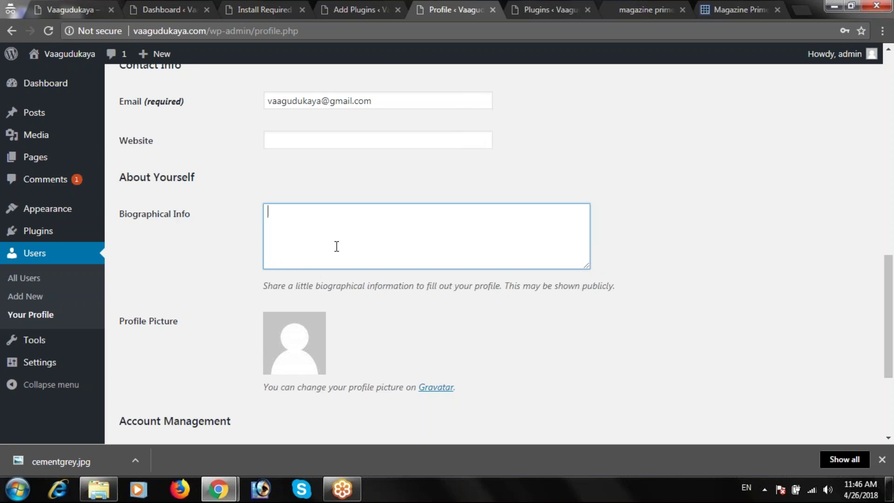
left_click(468, 334)
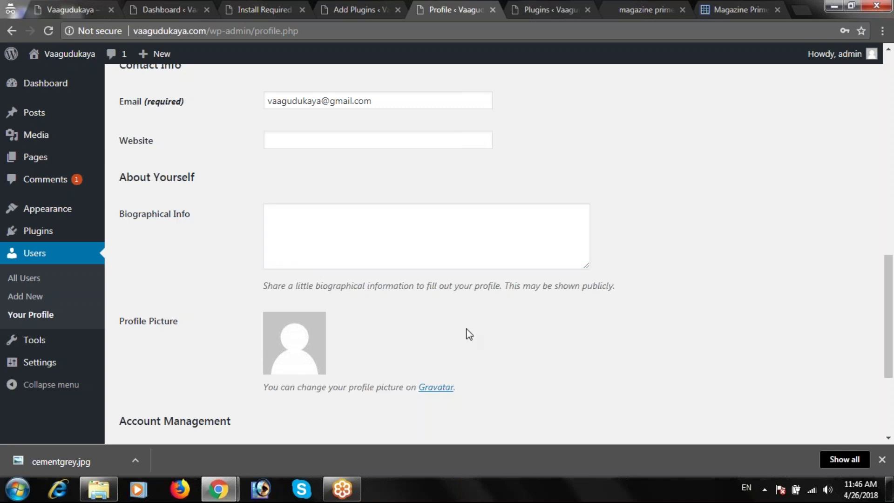
scroll(468, 334, "down", 3)
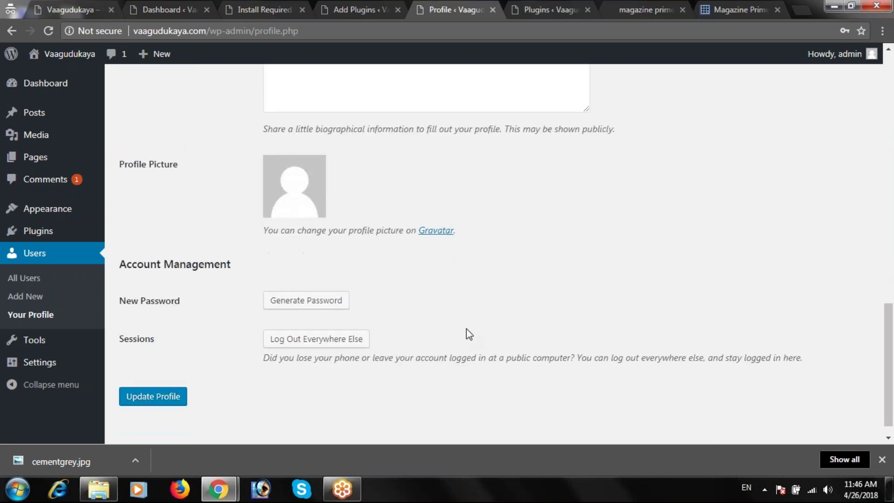
scroll(469, 335, "down", 1)
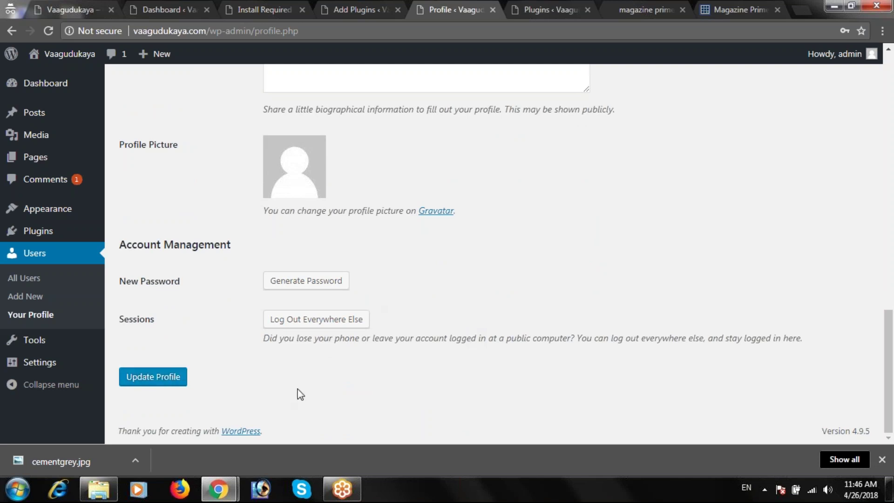
scroll(548, 269, "up", 15)
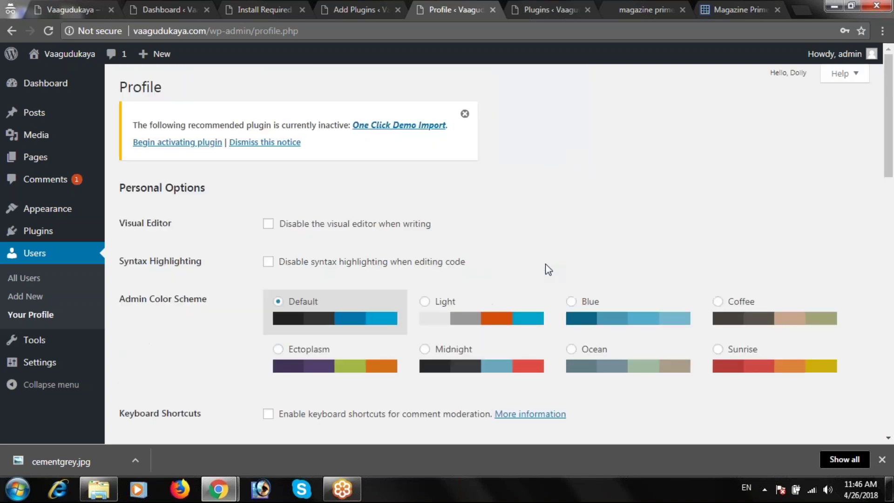
scroll(548, 269, "down", 1)
left_click(38, 253)
mouse_move(57, 345)
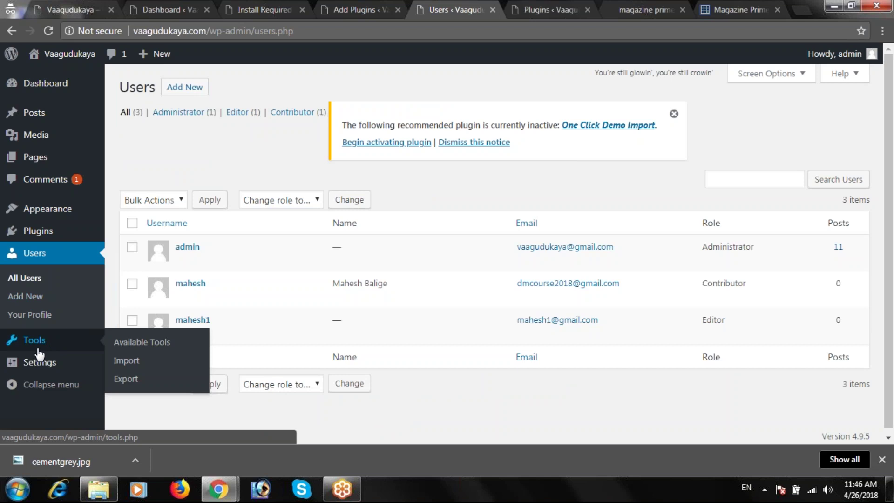
Open the Available Tools page (Categories and Tags Converter) in a new tab and switch to it.
middle_click(154, 344)
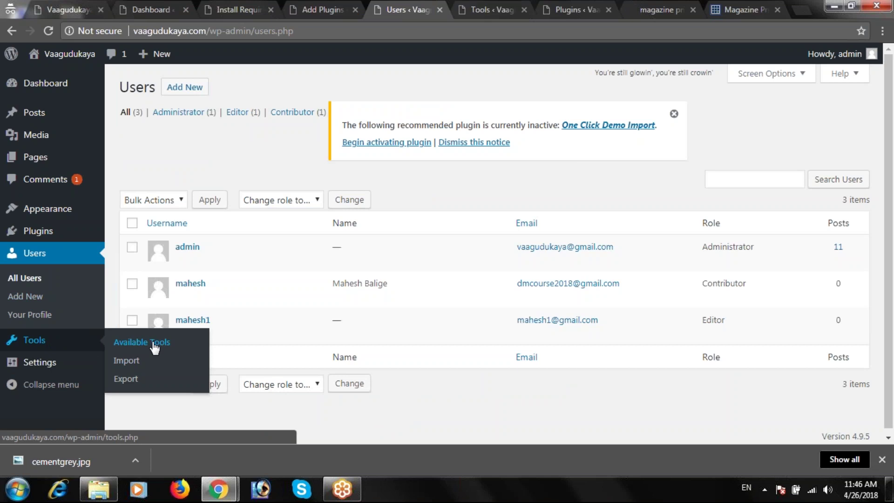
left_click(484, 4)
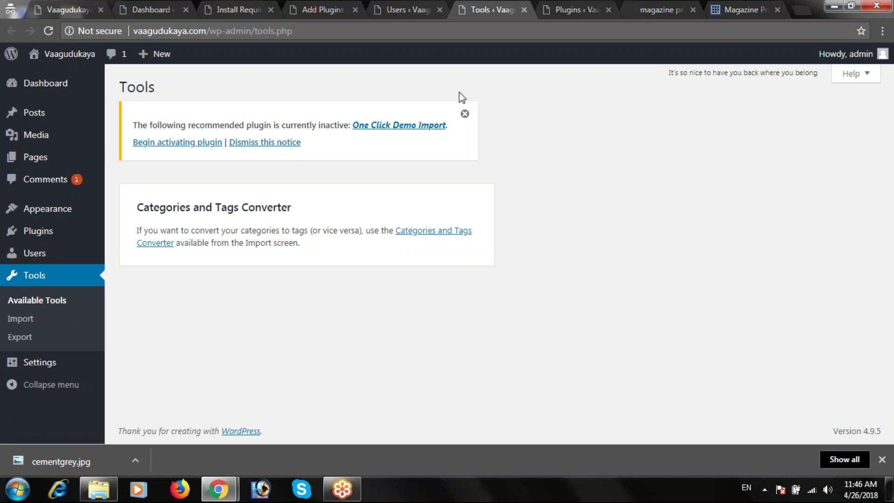
Dismiss the inactive One Click Demo Import plugin notice on the Tools page.
left_click(464, 113)
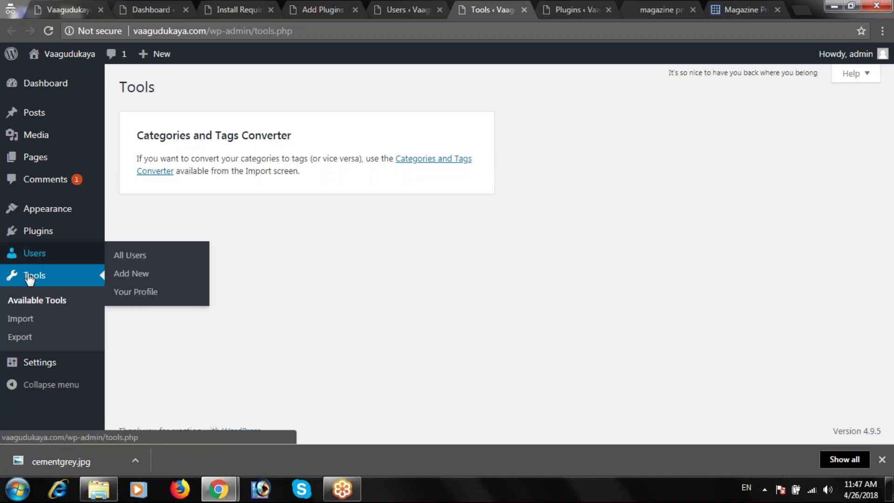
Go to Tools > Import and browse the importers from Blogger down to WordPress.
left_click(19, 321)
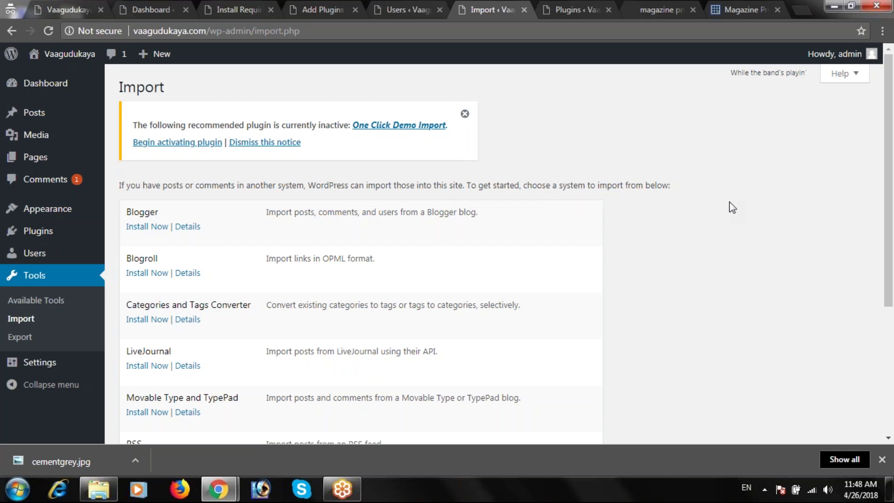
scroll(732, 208, "down", 1)
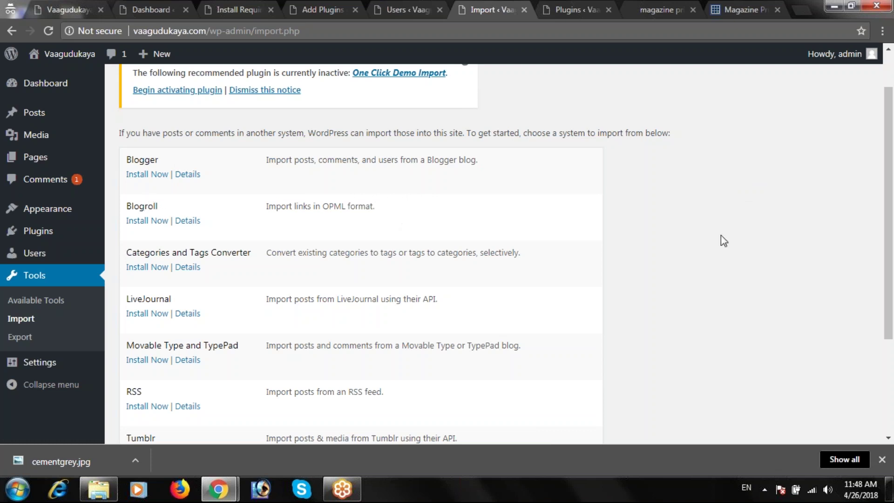
scroll(721, 235, "down", 2)
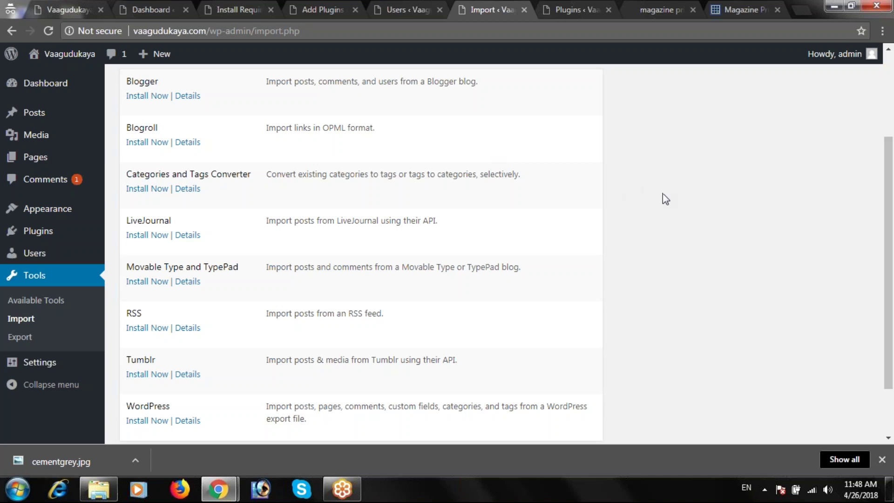
scroll(663, 194, "down", 1)
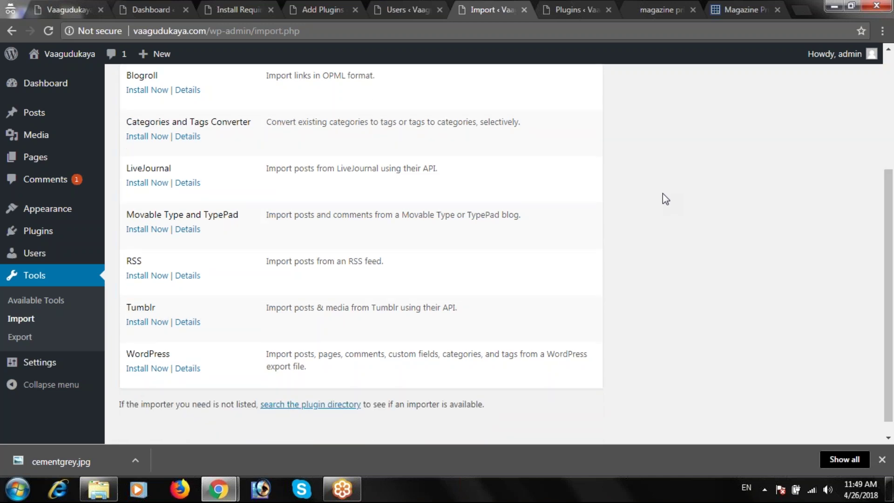
scroll(663, 193, "down", 1)
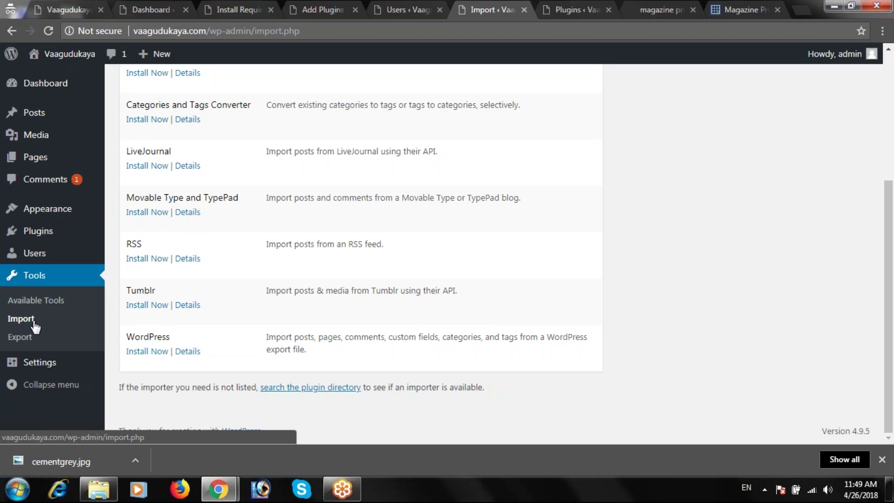
Export All content from Tools > Export, downloading vaagudukaya.wordpress.2018-04-26.xml.
left_click(19, 338)
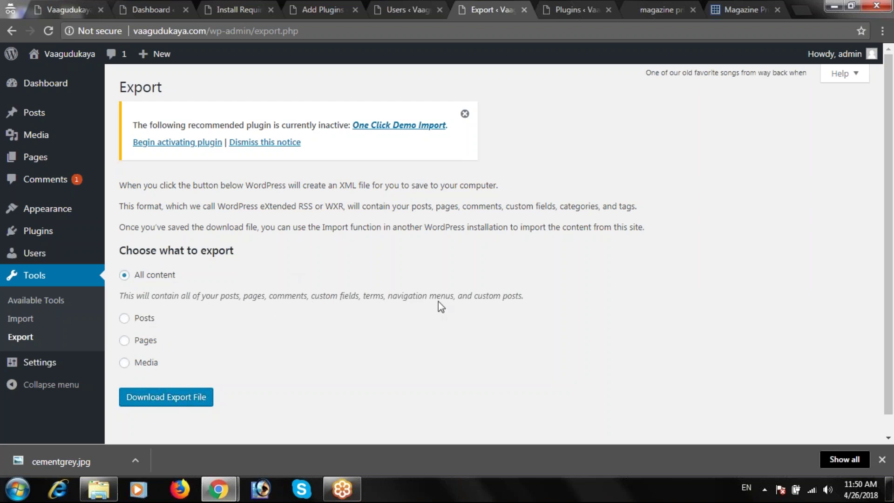
left_click(154, 278)
left_click(162, 399)
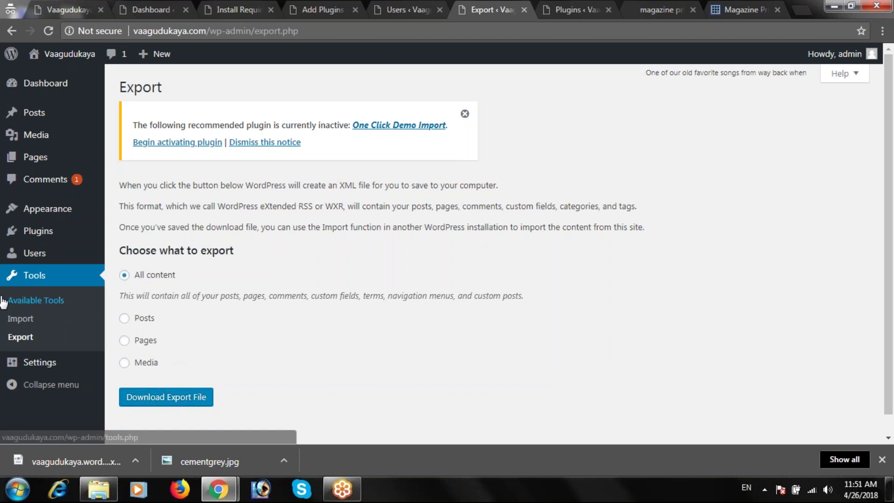
Show the Tools page and load Settings > General in a background tab.
left_click(39, 278)
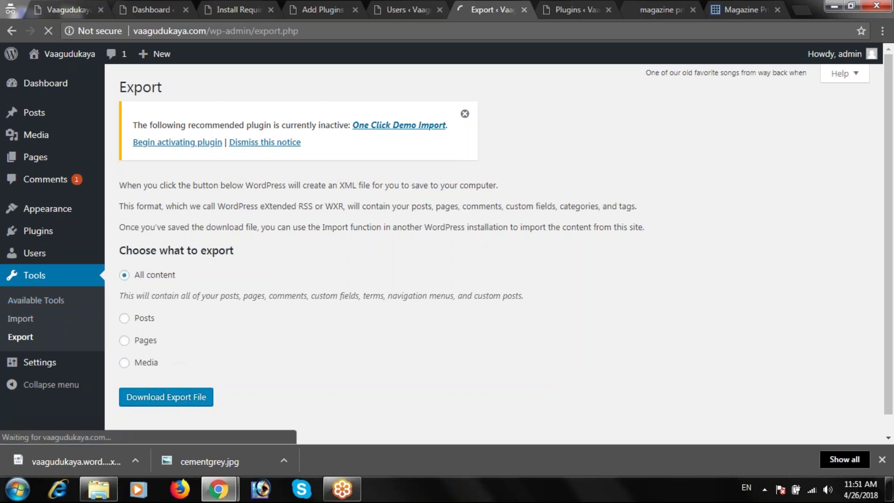
mouse_move(36, 374)
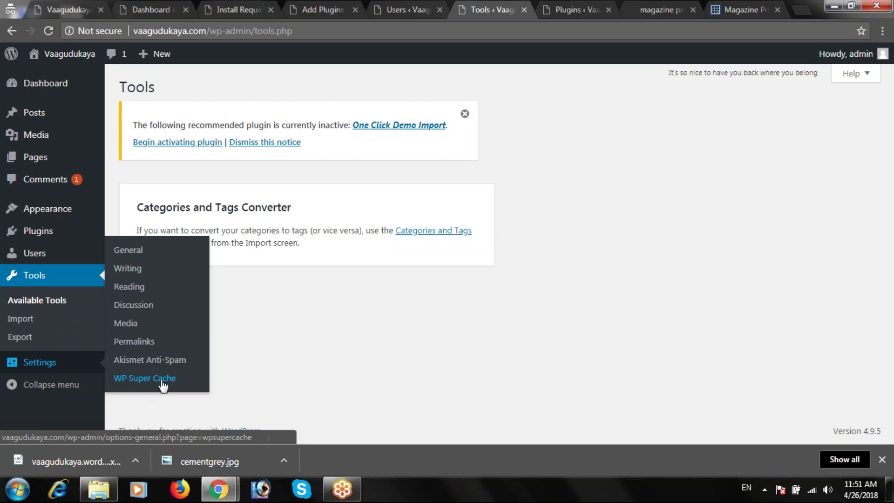
middle_click(133, 252)
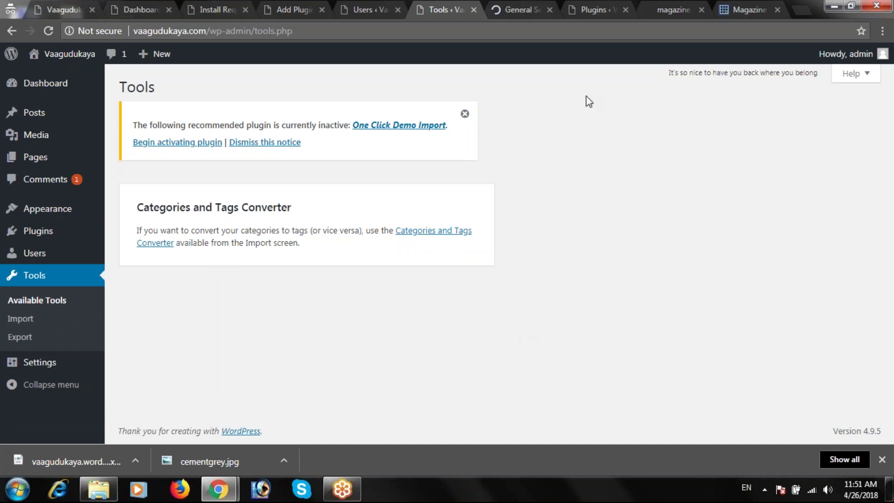
In the General Settings tab, review the Site Title, Tagline, site URLs and Email Address fields.
left_click(521, 10)
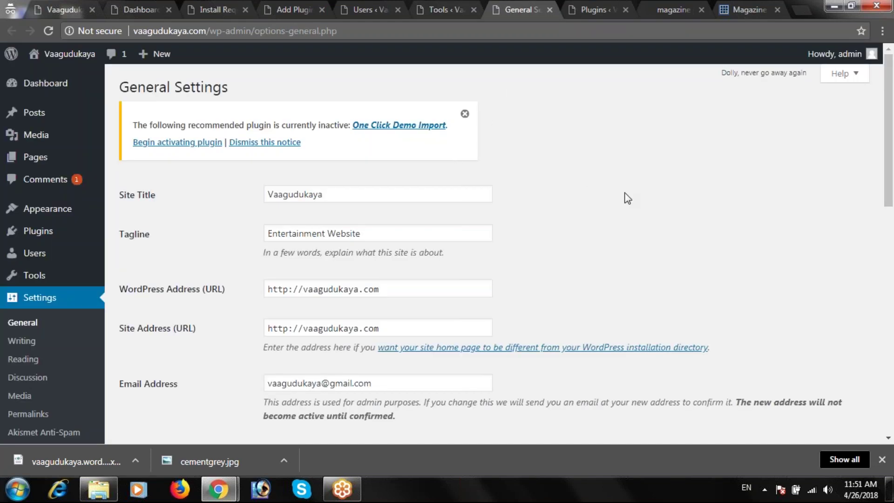
left_click(382, 194)
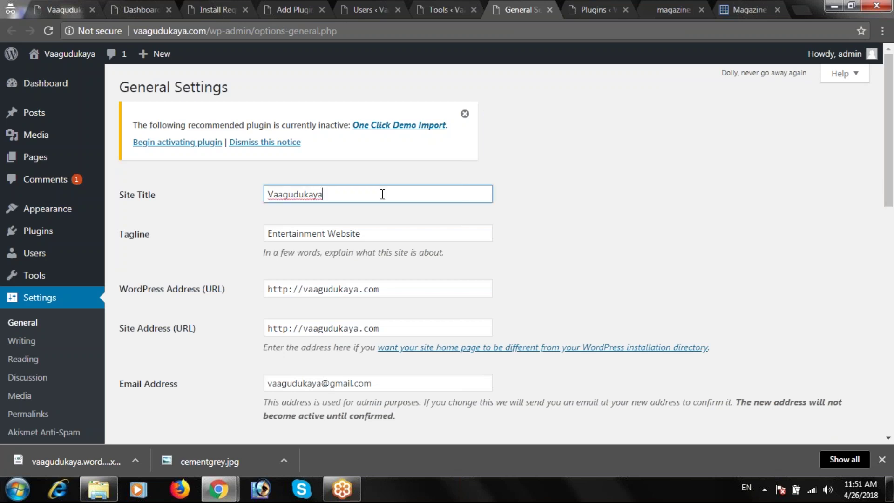
left_click(389, 240)
left_click(422, 286)
left_click(591, 238)
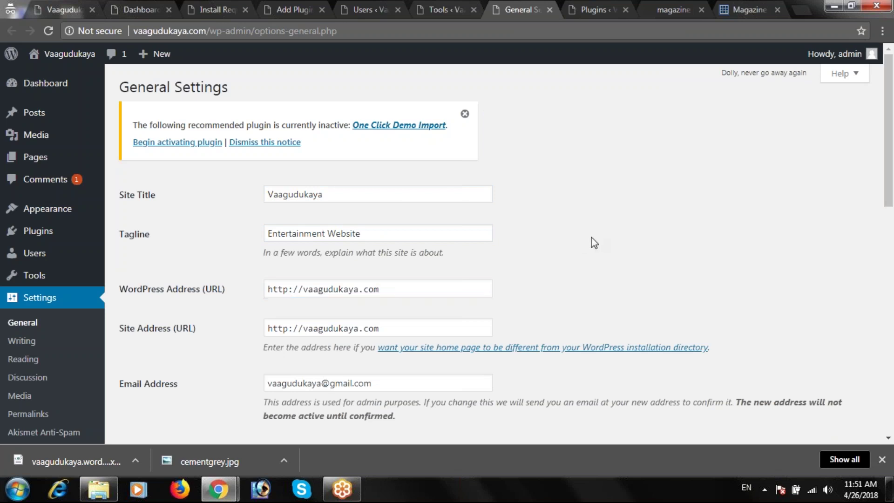
scroll(591, 237, "down", 2)
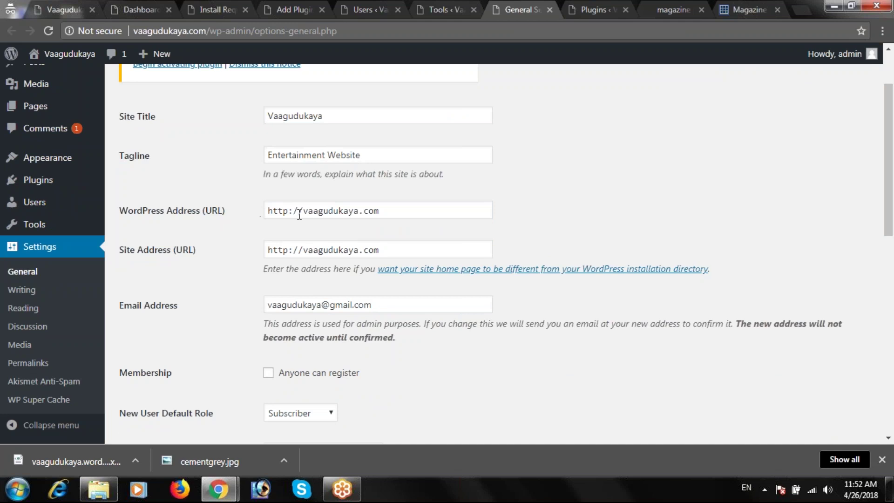
left_click(408, 207)
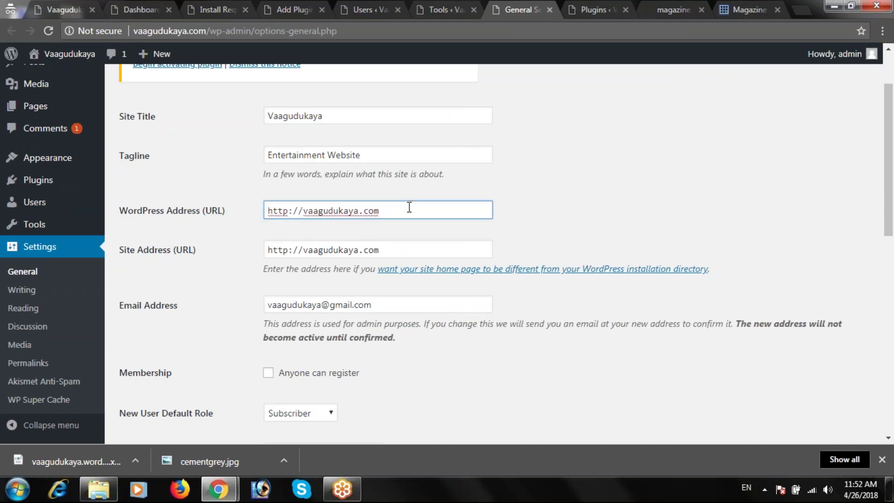
left_click(403, 251)
left_click(551, 222)
scroll(551, 222, "down", 2)
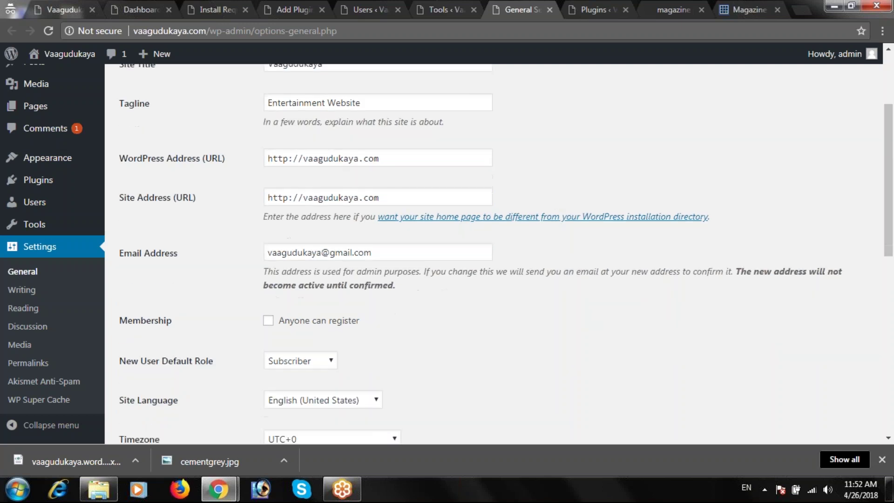
left_click(412, 228)
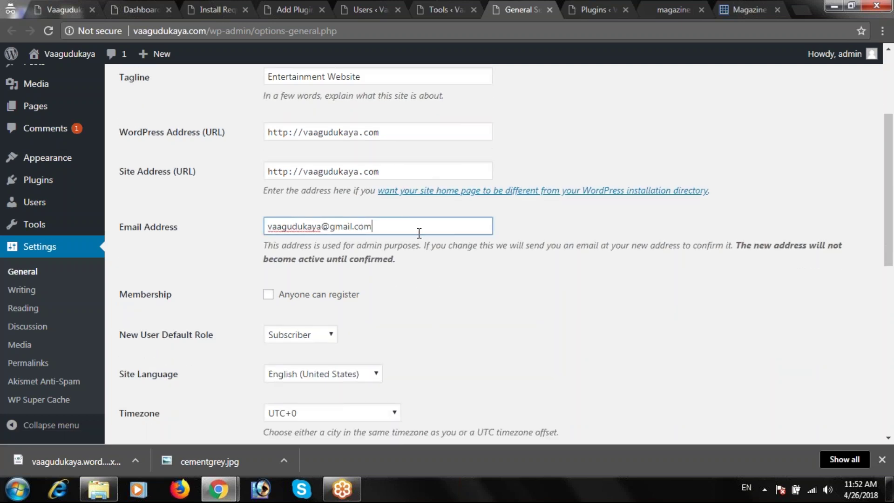
left_click(479, 309)
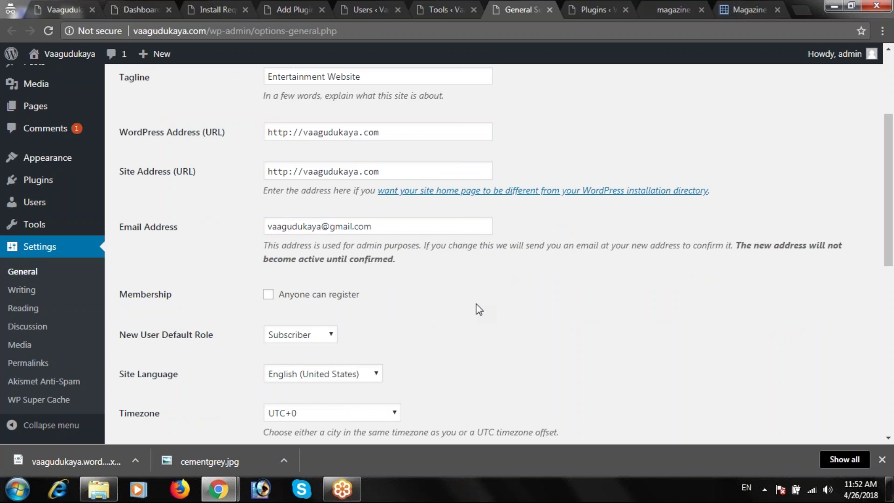
Check the New User Default Role, keeping it as Subscriber.
scroll(477, 309, "down", 1)
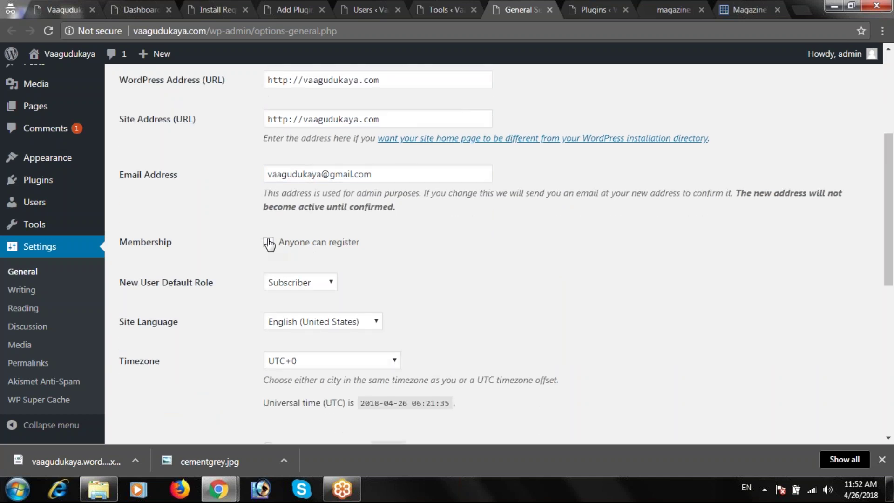
scroll(431, 267, "down", 1)
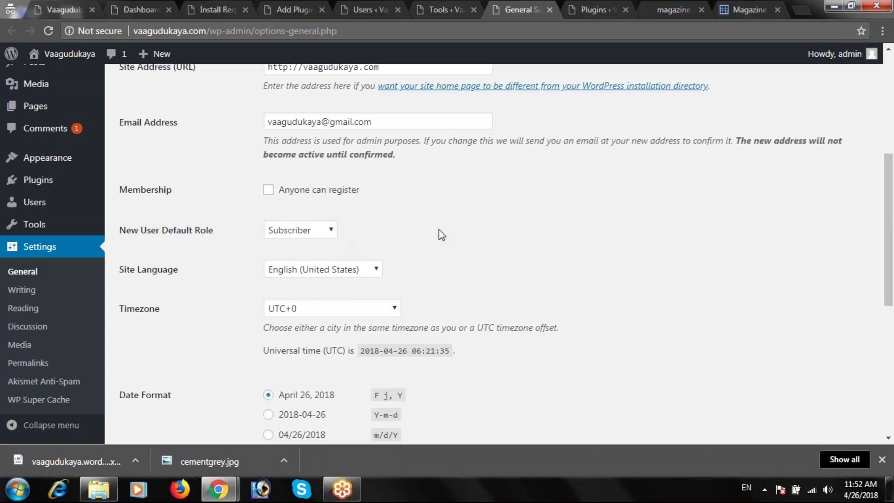
left_click(328, 230)
left_click(328, 230)
left_click(492, 256)
Browse the Timezone offset list, leaving it at UTC+0.
scroll(492, 256, "down", 2)
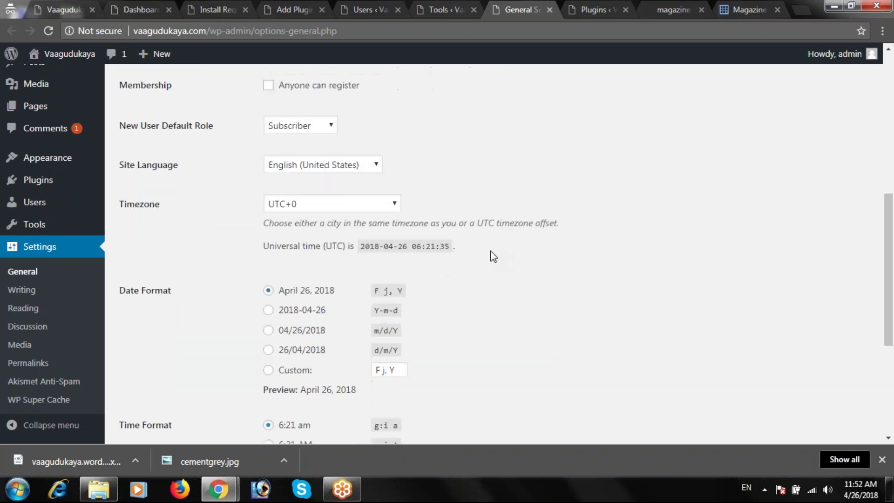
left_click(385, 205)
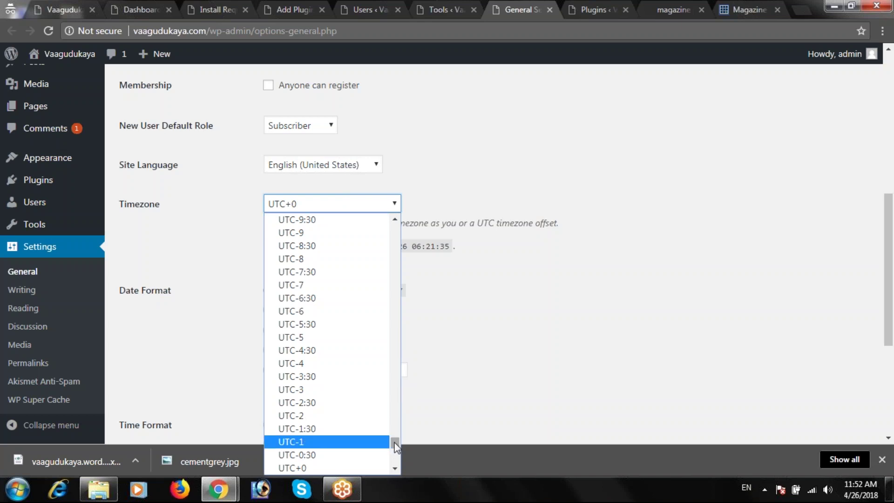
scroll(395, 447, "down", 1)
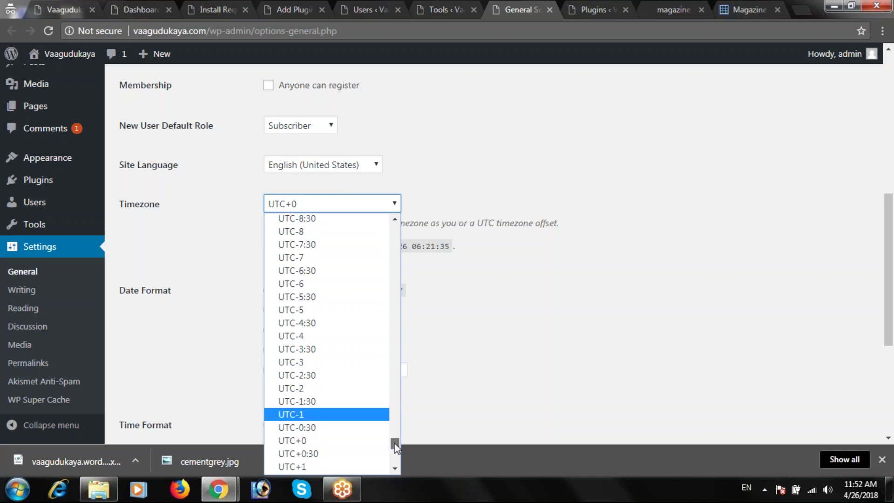
left_click(809, 233)
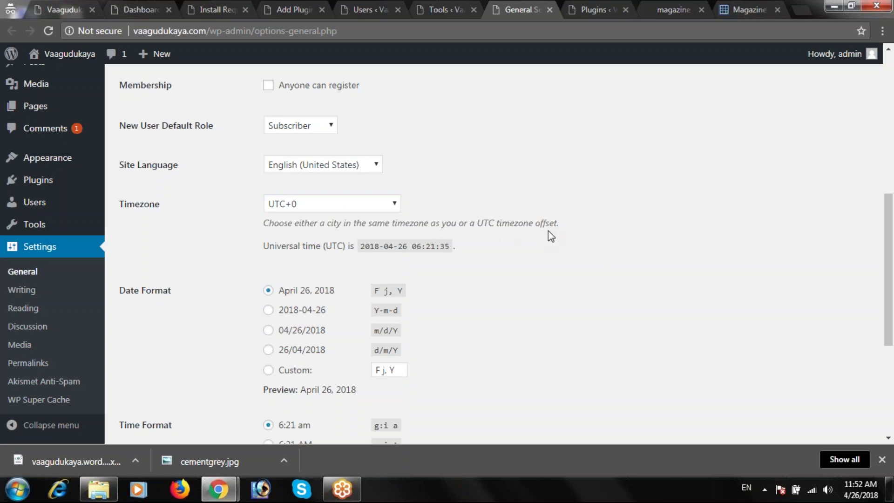
scroll(648, 227, "down", 2)
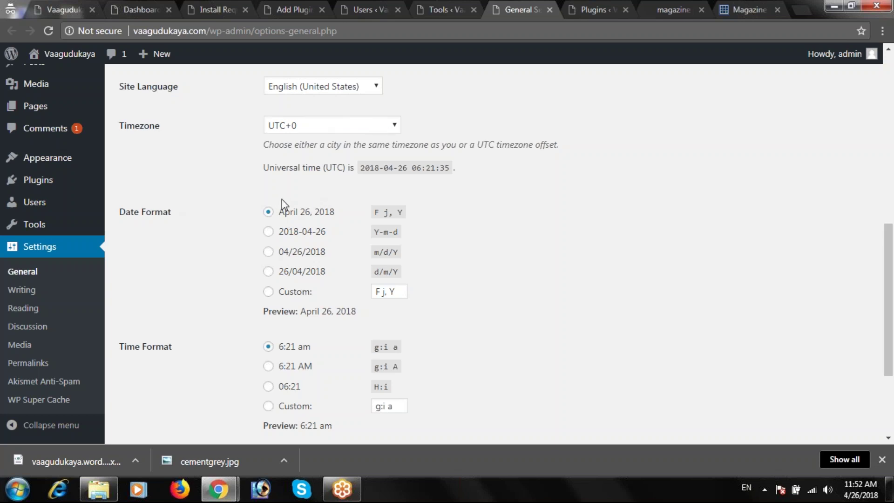
left_click(362, 122)
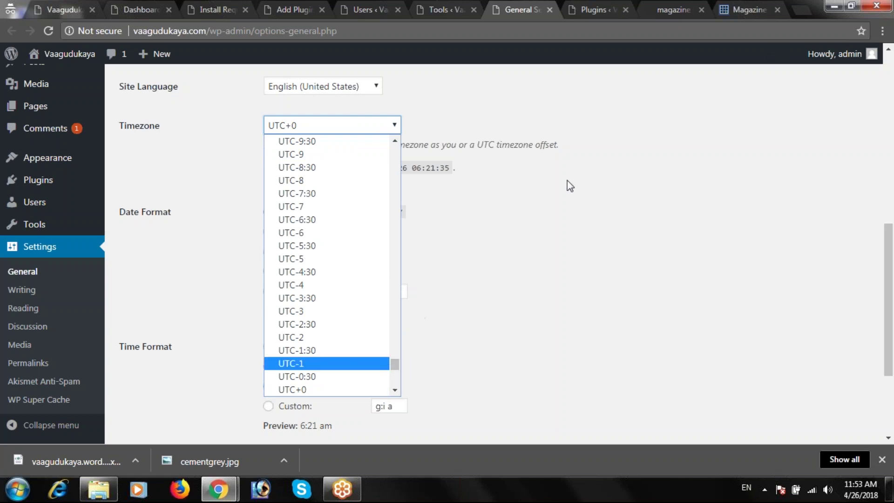
In a new tab, search Google for 'universal time zone in india', then refine it to hyderabad.
left_click(797, 7)
type("un")
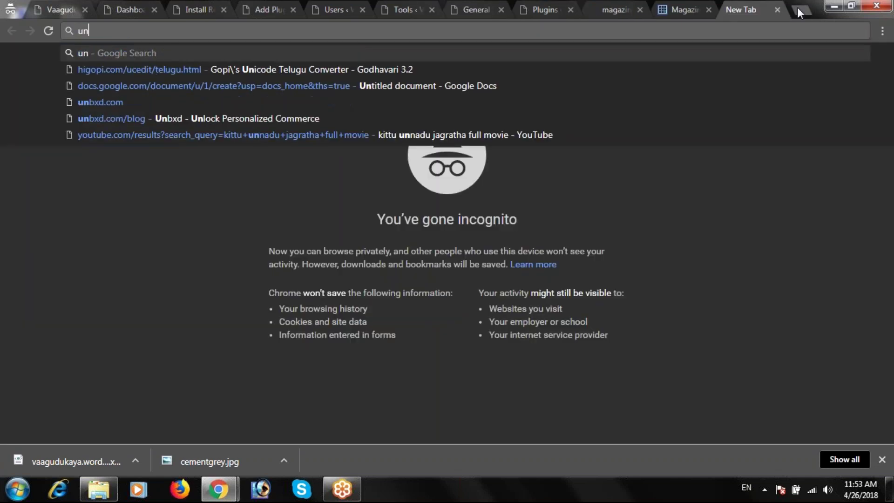
type("iversal t")
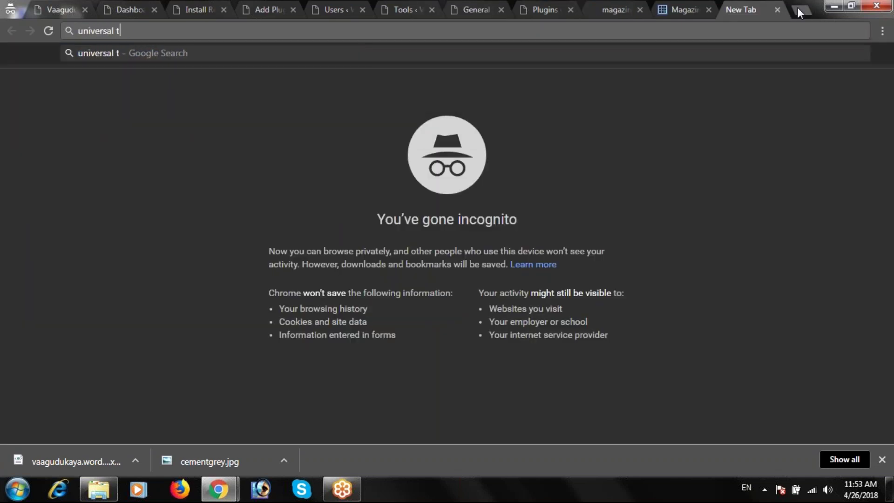
type("ime zone in india")
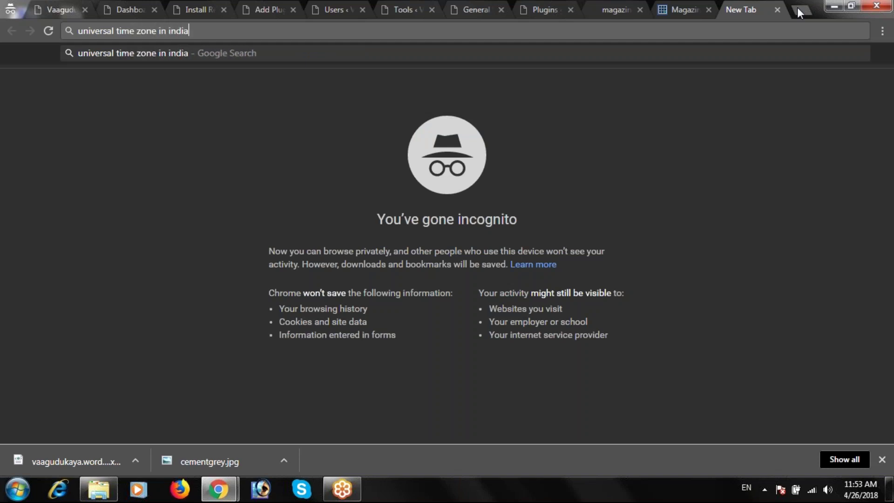
key("Return")
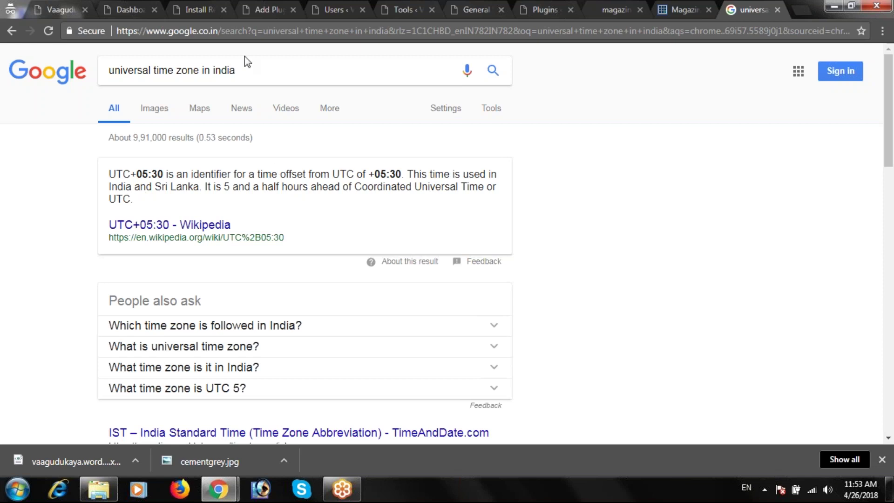
left_click(261, 75)
key("BackSpace")
key("BackSpace")
key("BackSpace")
key("BackSpace")
key("BackSpace")
type("hyd")
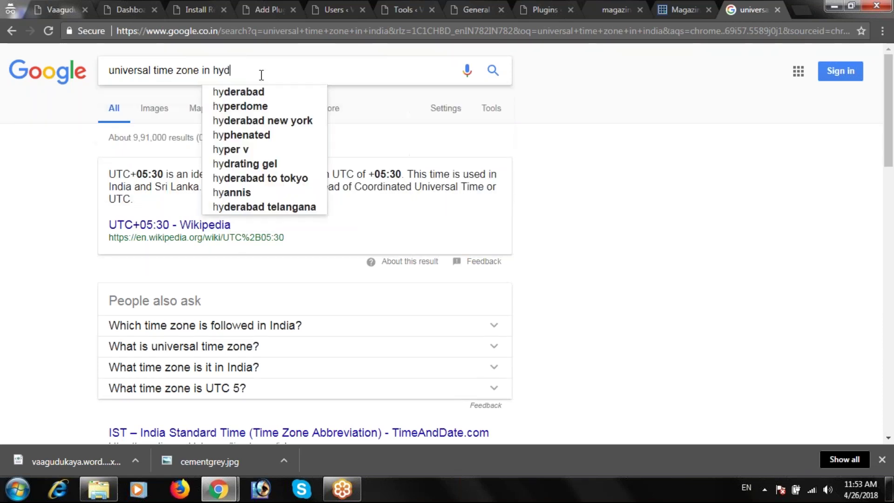
type("erabad")
key("Return")
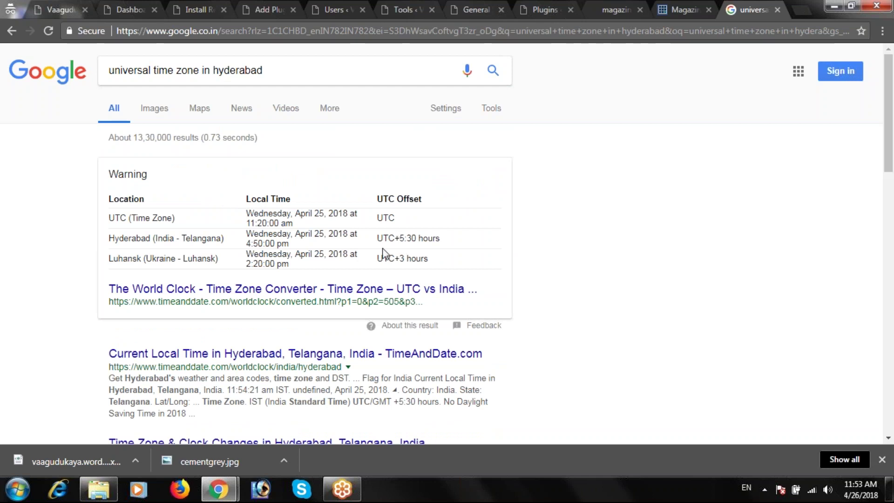
Prefix the query with 'present' to confirm Hyderabad's UTC+5:30, then return to the Plugins tab.
mouse_move(867, 495)
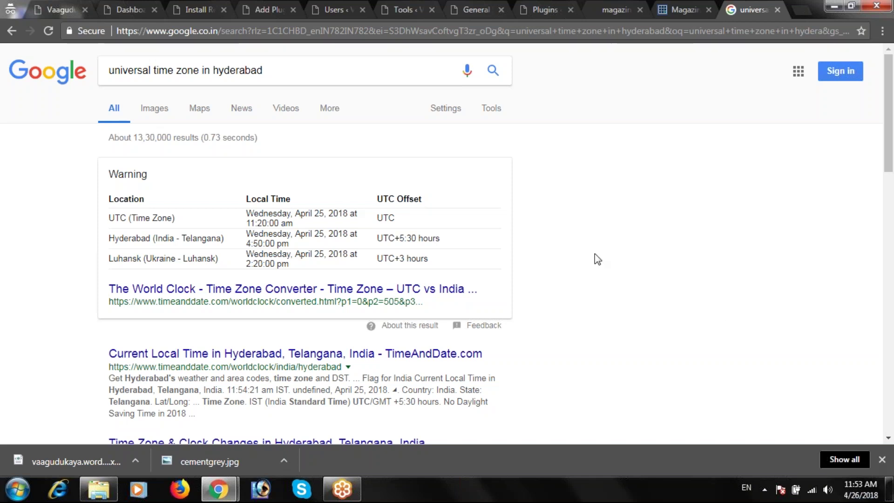
left_click(109, 71)
key("Escape")
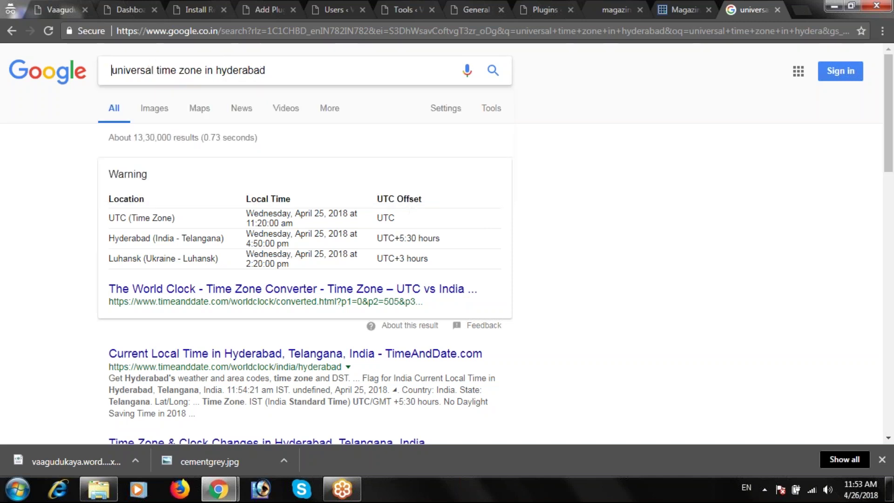
type("present")
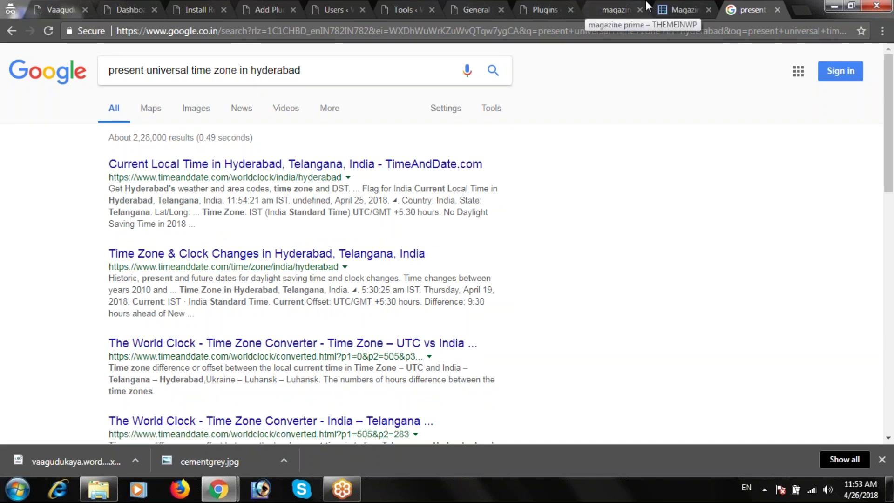
left_click(527, 5)
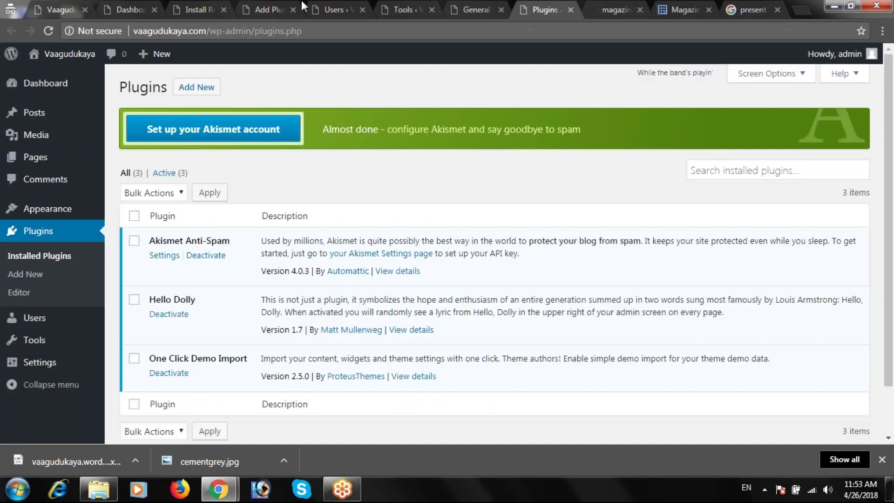
Close the Tools tab and choose UTC+5:30 in the General Settings Timezone list.
left_click(406, 6)
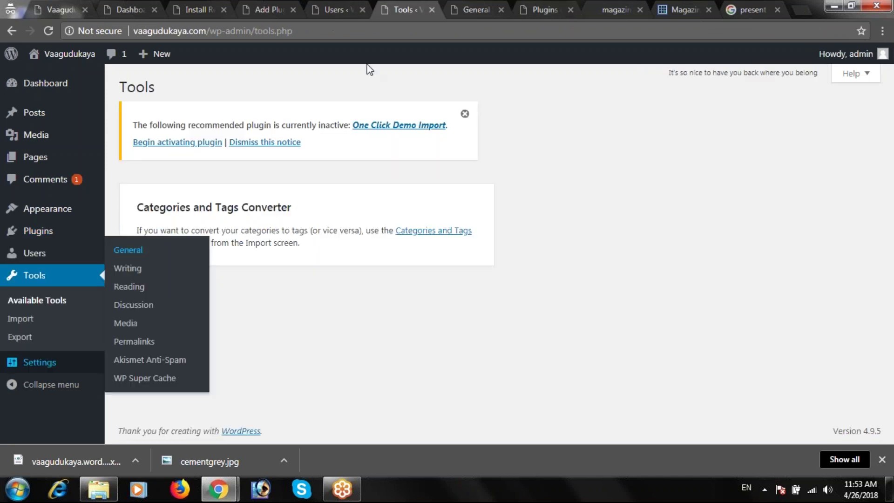
left_click(432, 9)
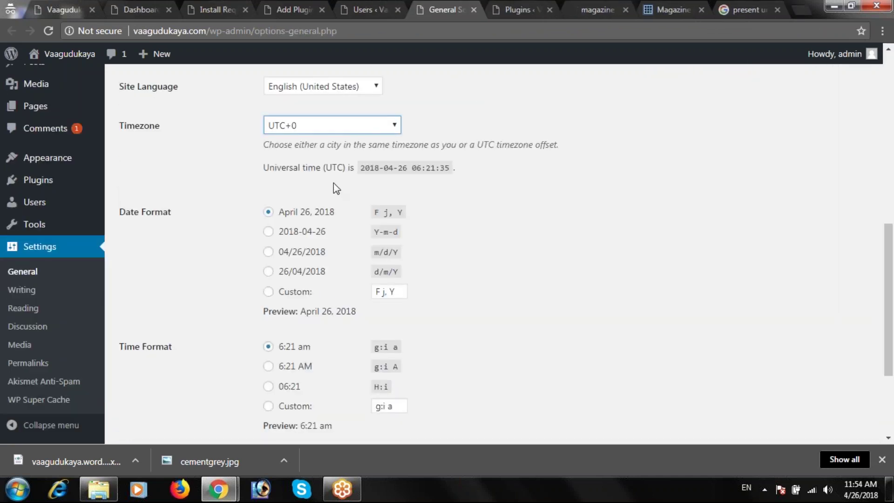
left_click(381, 130)
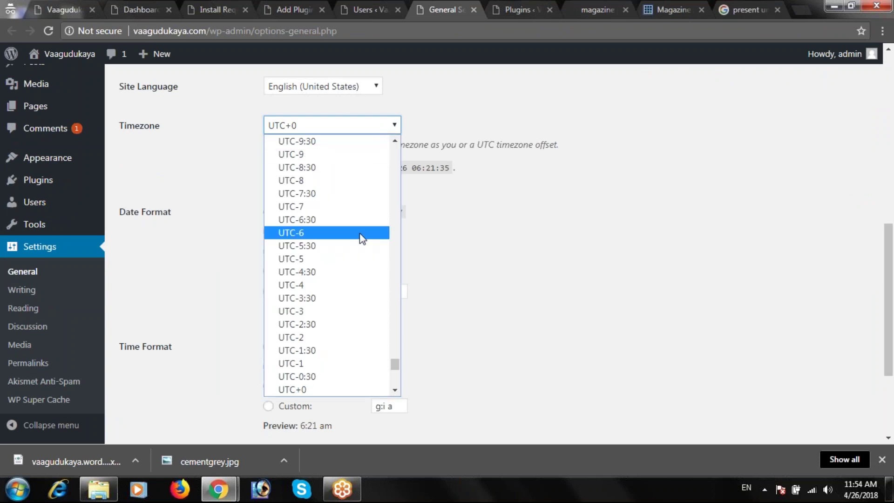
left_click_drag(394, 365, 395, 371)
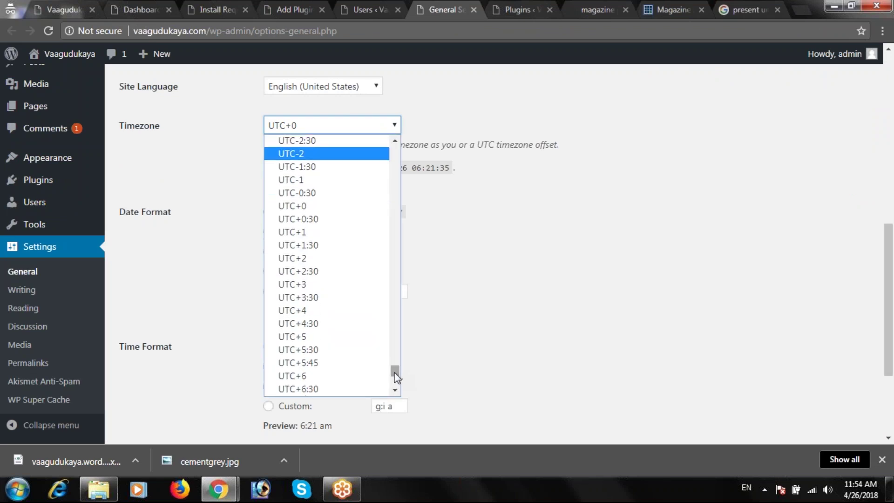
left_click(326, 350)
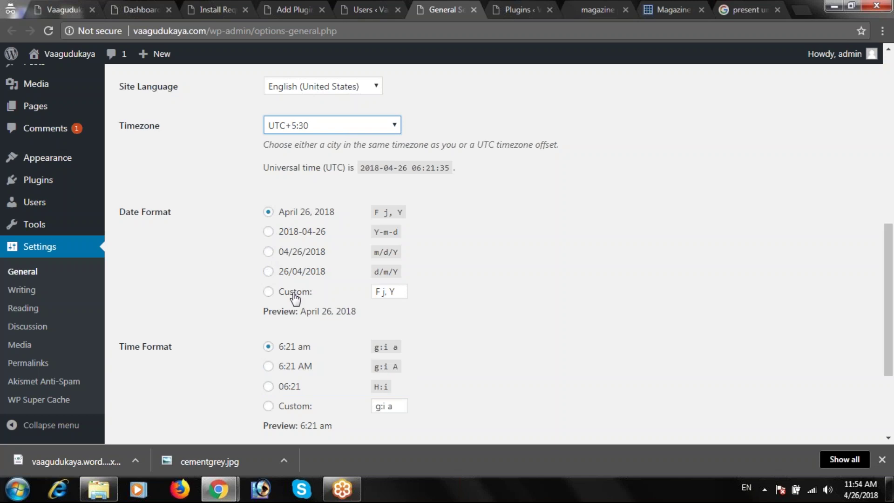
Set Week Starts On to Sunday, save the General Settings, and view the site's front page.
scroll(367, 326, "down", 2)
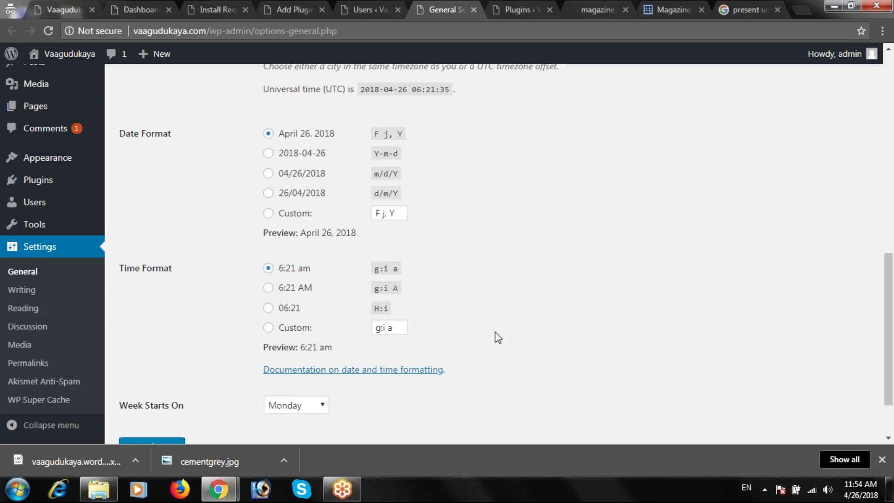
scroll(495, 331, "down", 2)
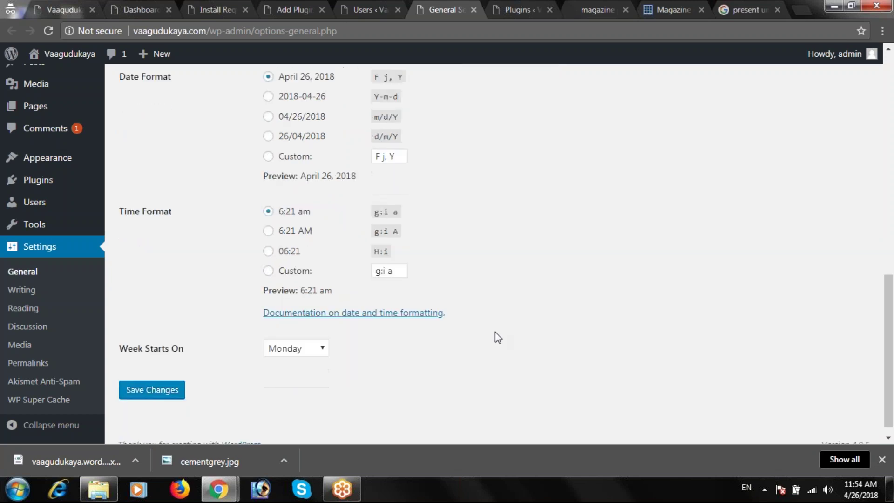
left_click(324, 339)
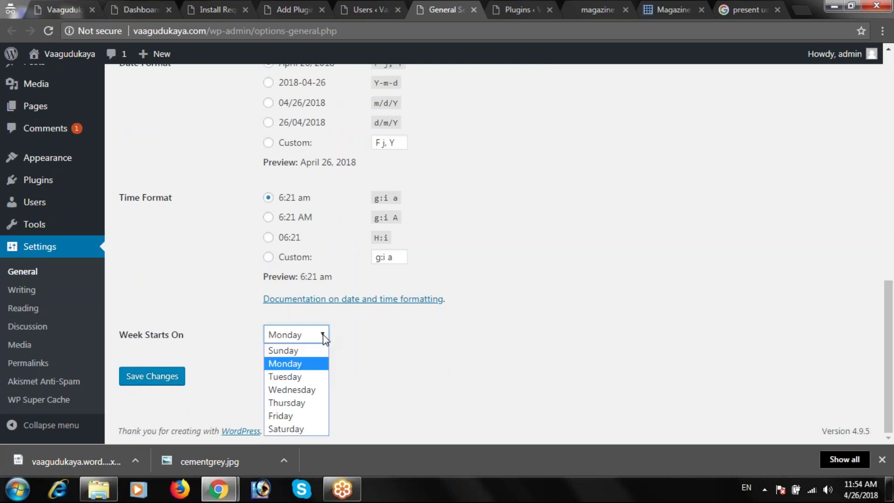
left_click(294, 350)
left_click(390, 353)
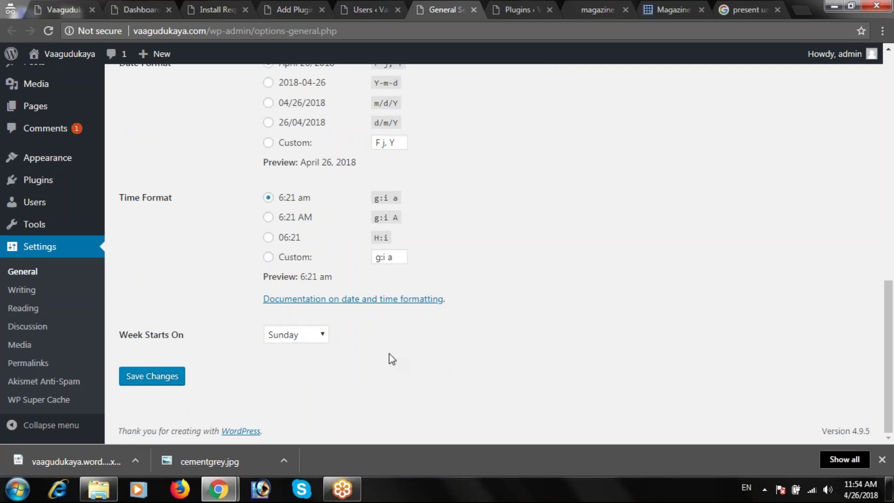
left_click(149, 382)
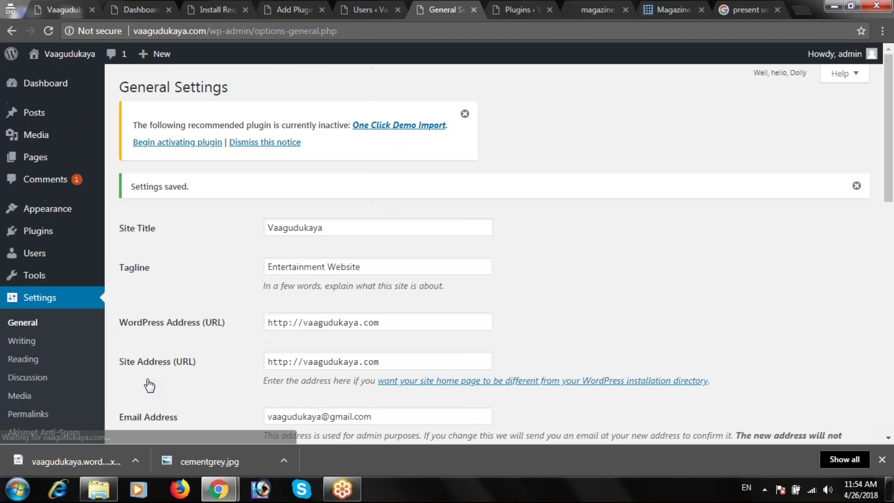
left_click(77, 9)
key("F5")
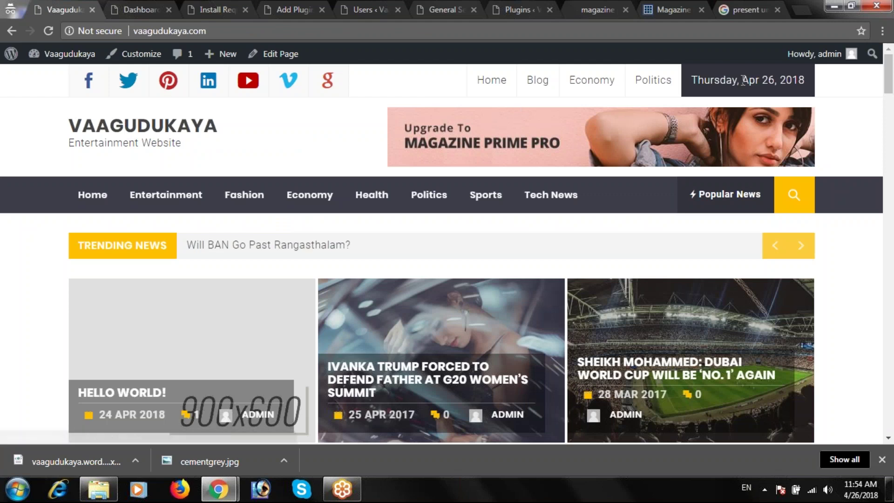
double_click(792, 80)
left_click(721, 85)
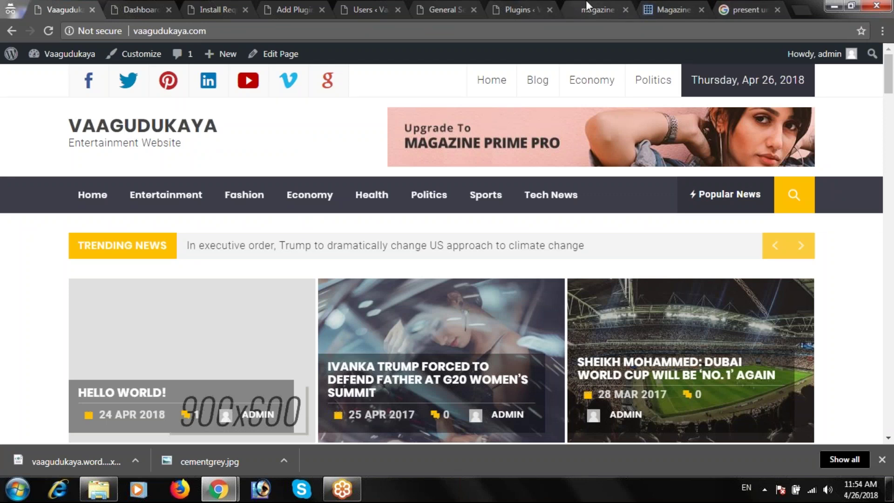
left_click(440, 10)
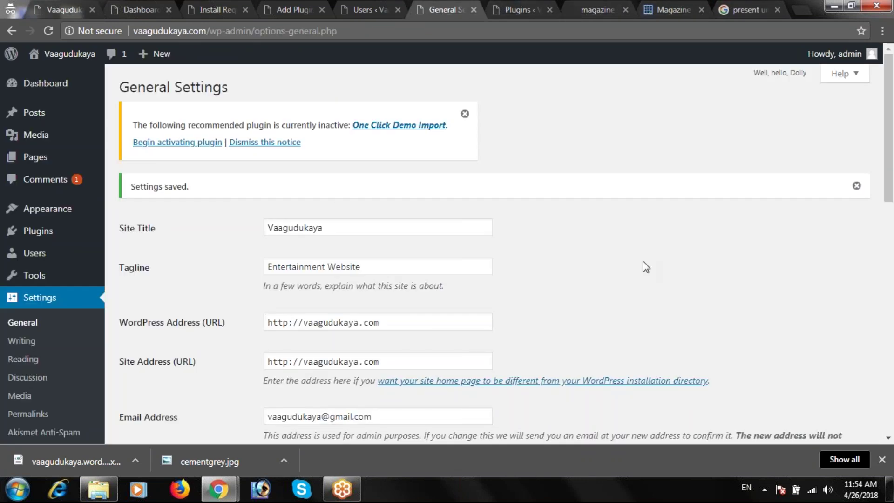
Verify the saved UTC+5:30 timezone and Sunday week start, then open Settings > Writing.
scroll(643, 261, "down", 2)
scroll(643, 262, "down", 5)
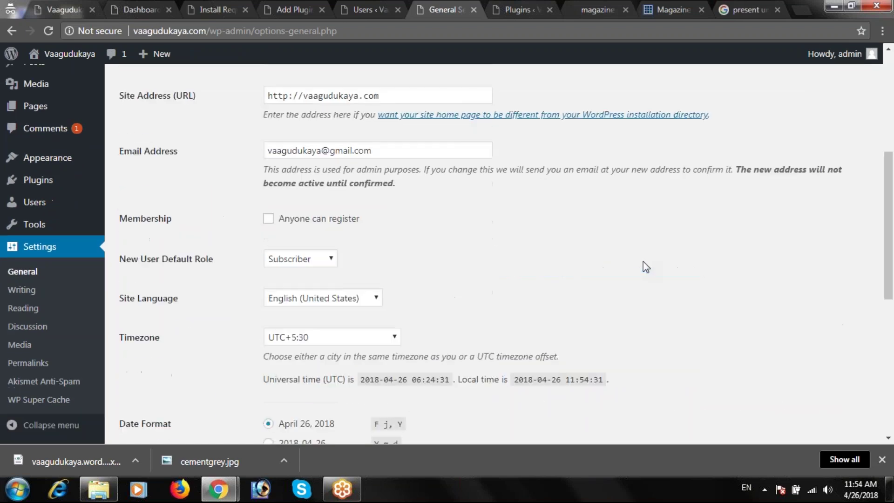
scroll(643, 262, "up", 5)
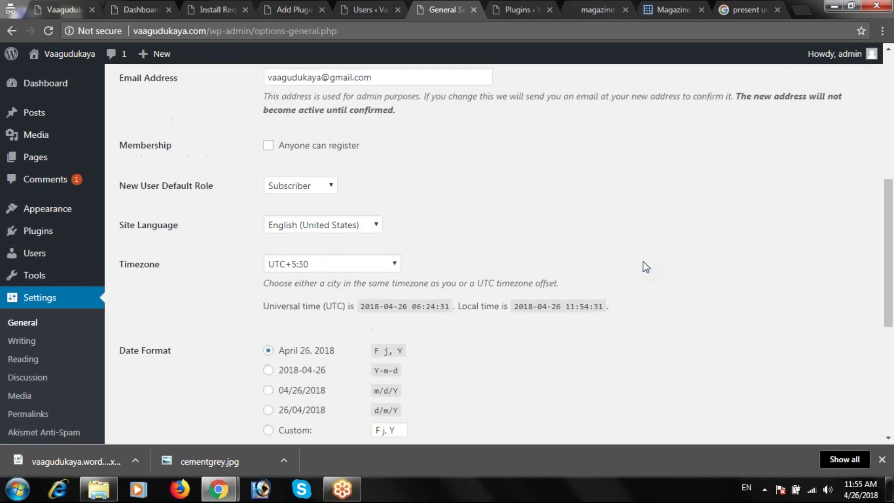
scroll(643, 261, "down", 2)
scroll(643, 262, "down", 8)
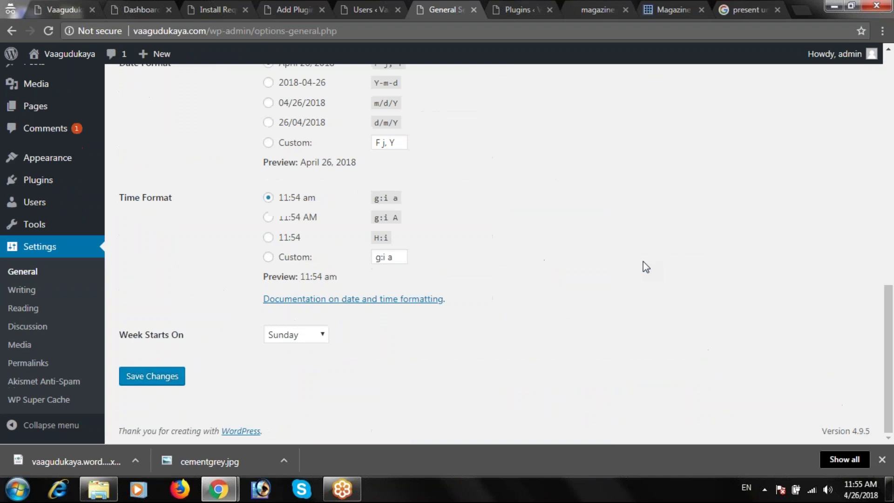
scroll(644, 261, "up", 1)
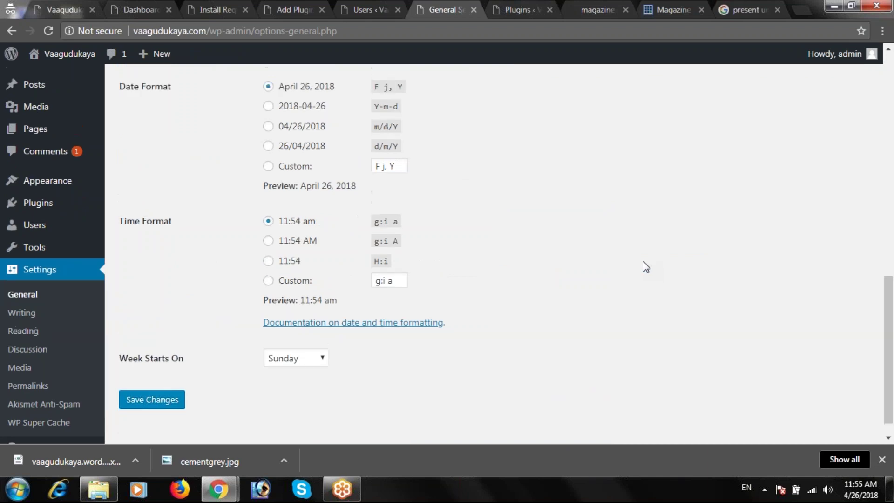
left_click(15, 317)
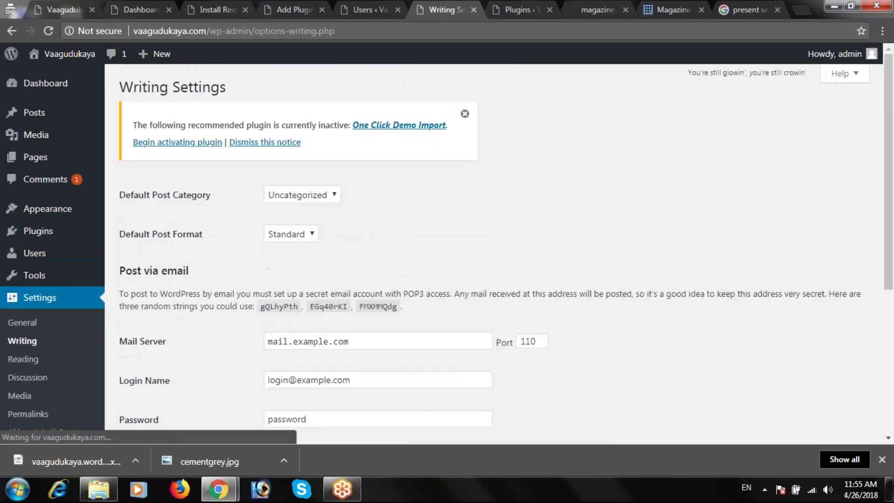
Review the category and format dropdowns, keeping Uncategorized and Standard as defaults.
left_click(332, 196)
left_click(333, 195)
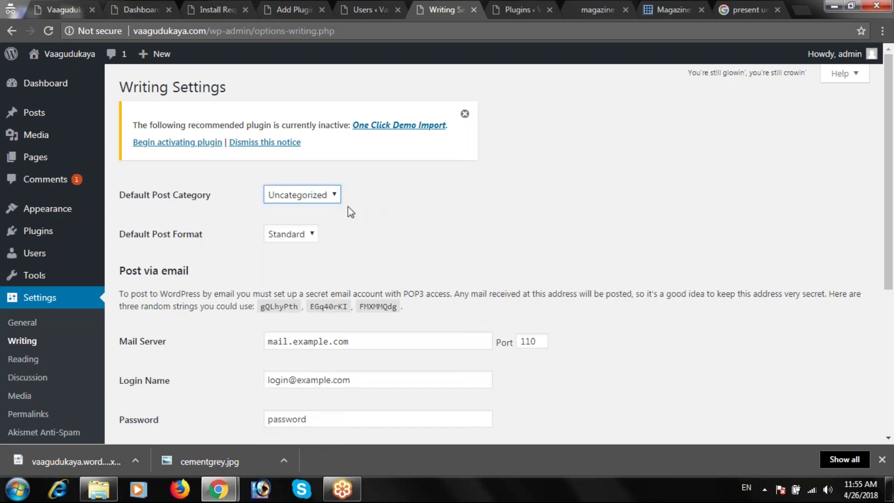
left_click(334, 194)
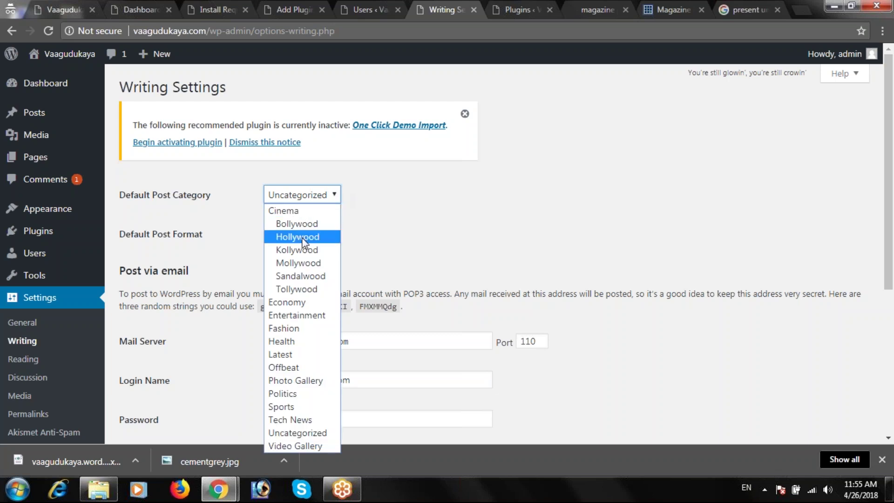
left_click(409, 230)
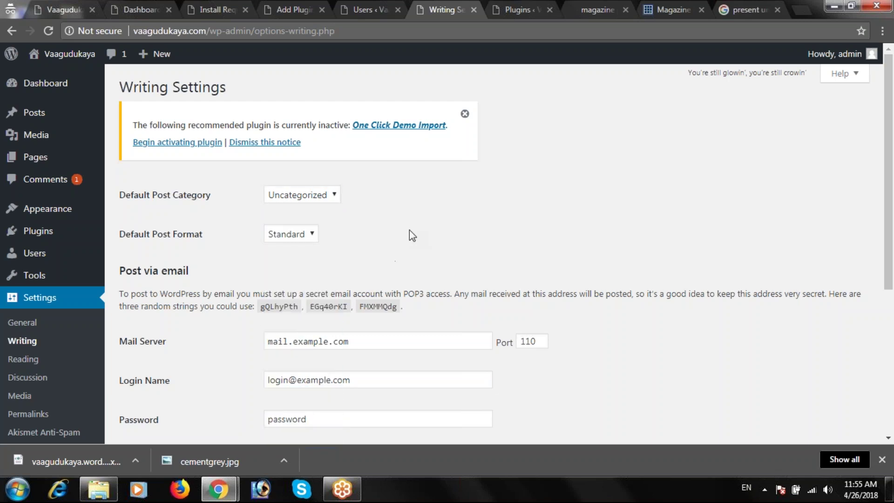
left_click(309, 237)
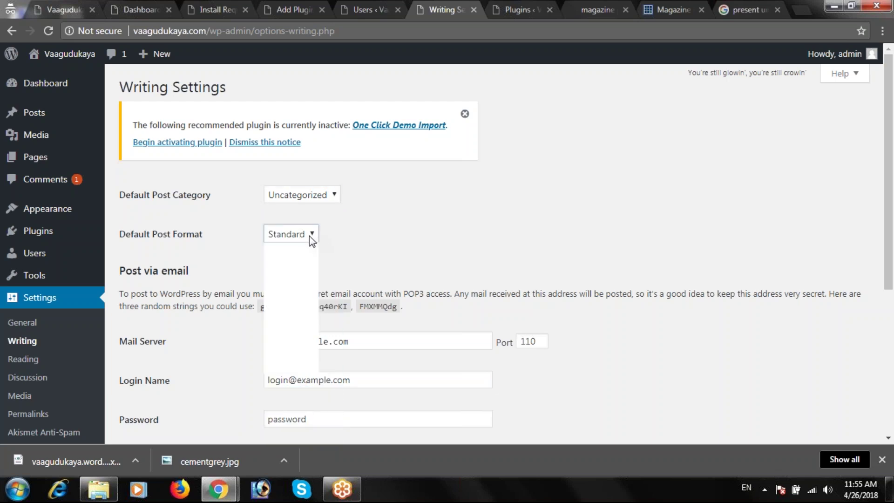
left_click(411, 234)
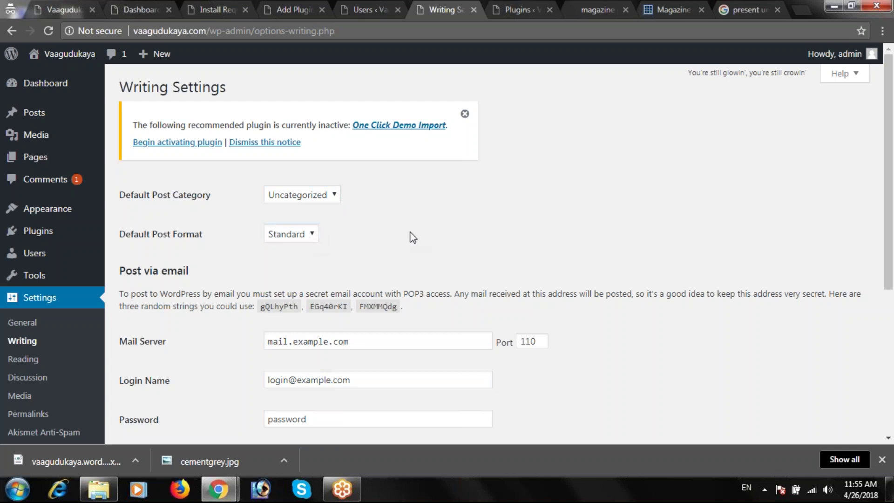
Save the Writing settings unchanged.
scroll(412, 237, "down", 3)
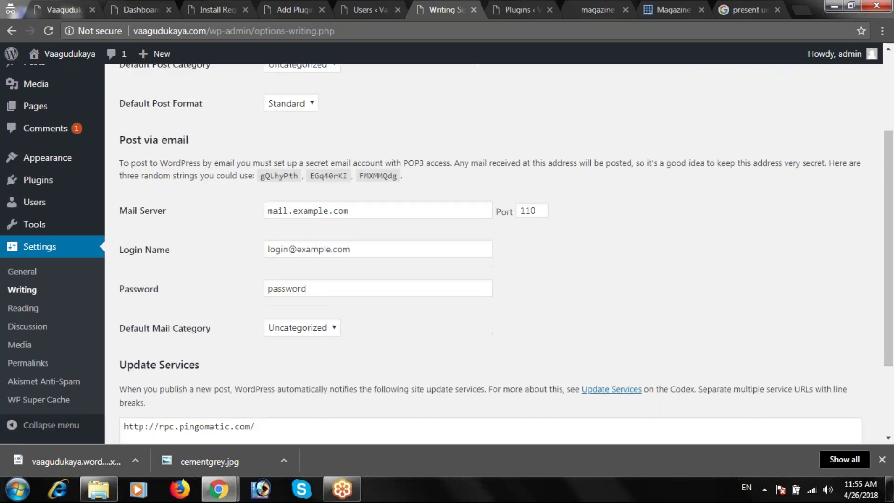
scroll(412, 237, "down", 1)
scroll(412, 238, "up", 1)
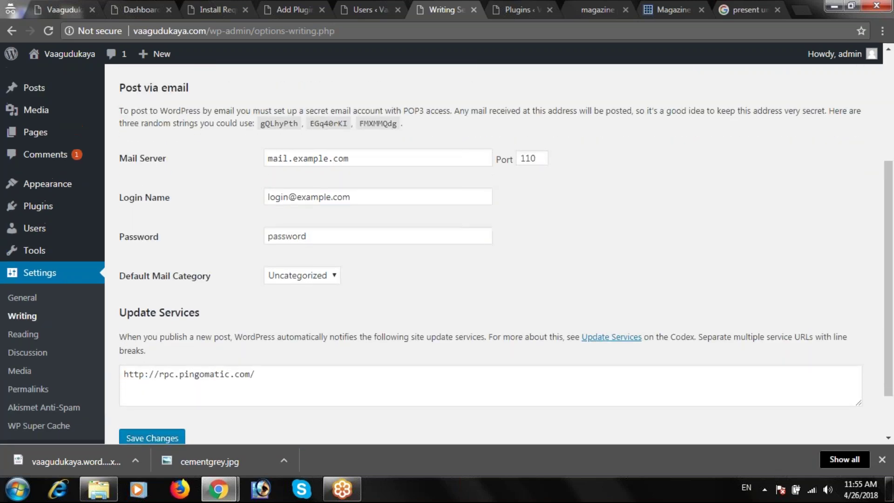
scroll(446, 253, "down", 2)
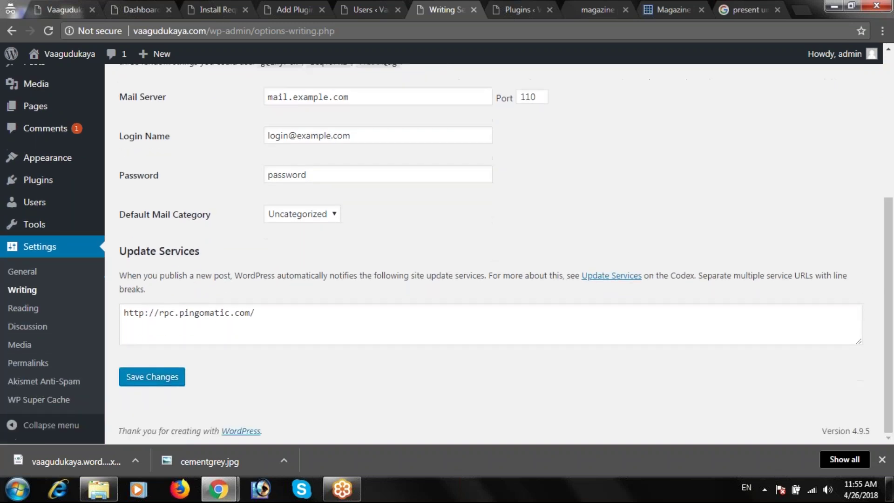
left_click(137, 378)
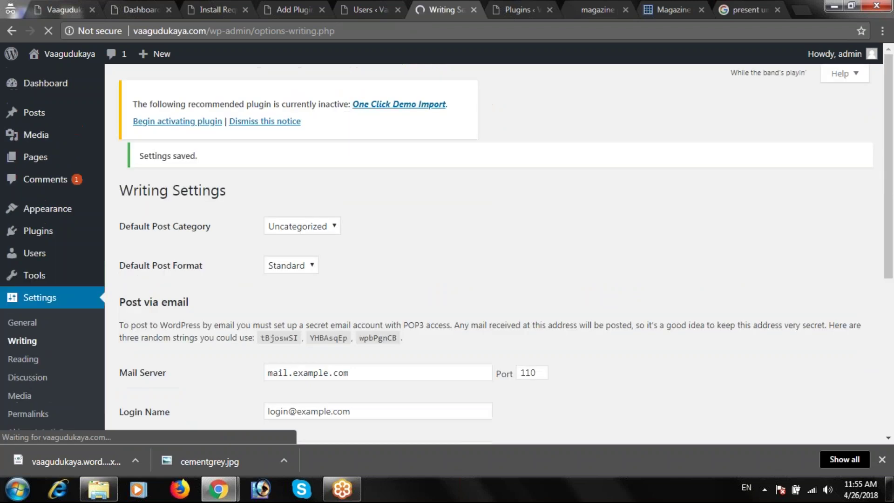
Open Reading Settings and review the static Home page, Blog posts page and 10 posts per page.
left_click(24, 359)
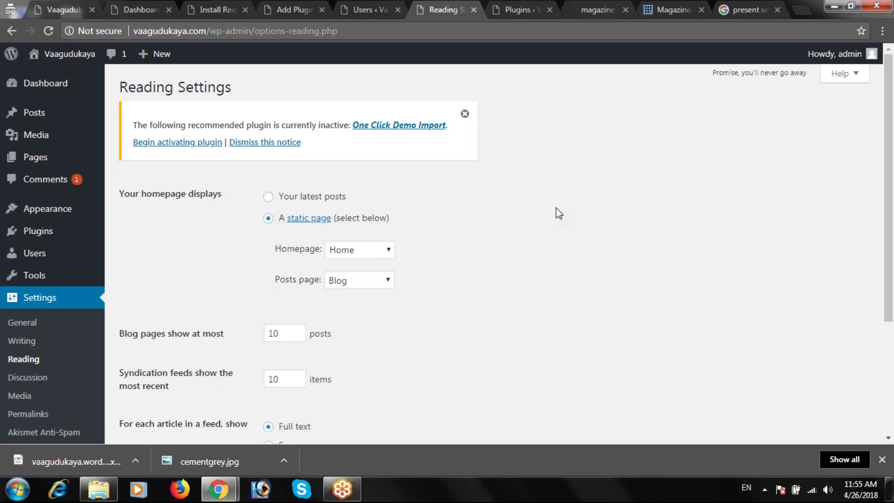
scroll(556, 207, "down", 4)
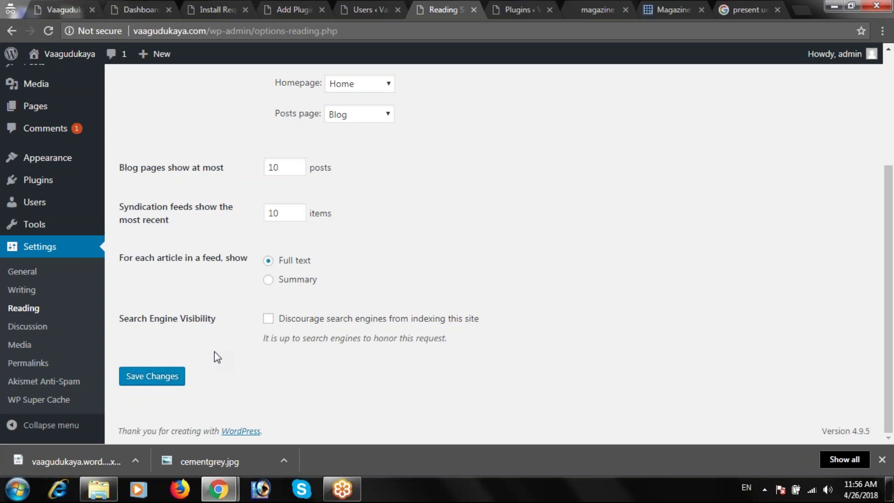
Save the Reading settings and review the Discussion page's comment alert and approval options.
left_click(148, 375)
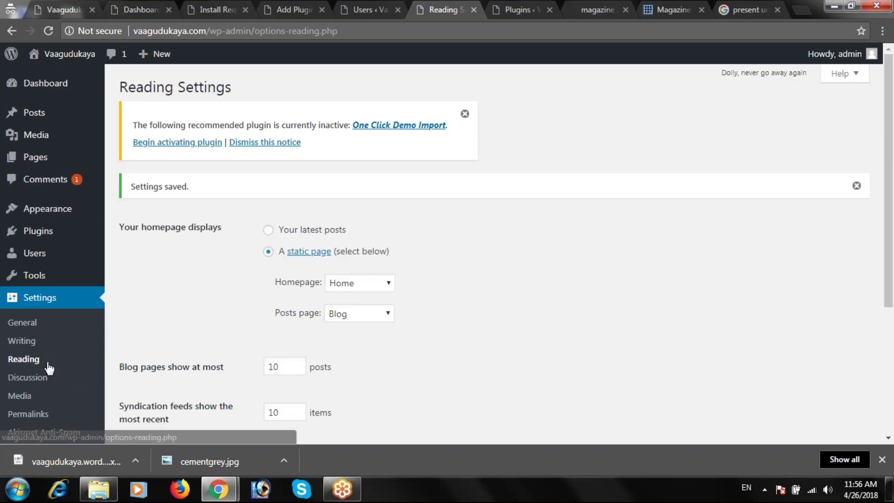
left_click(27, 377)
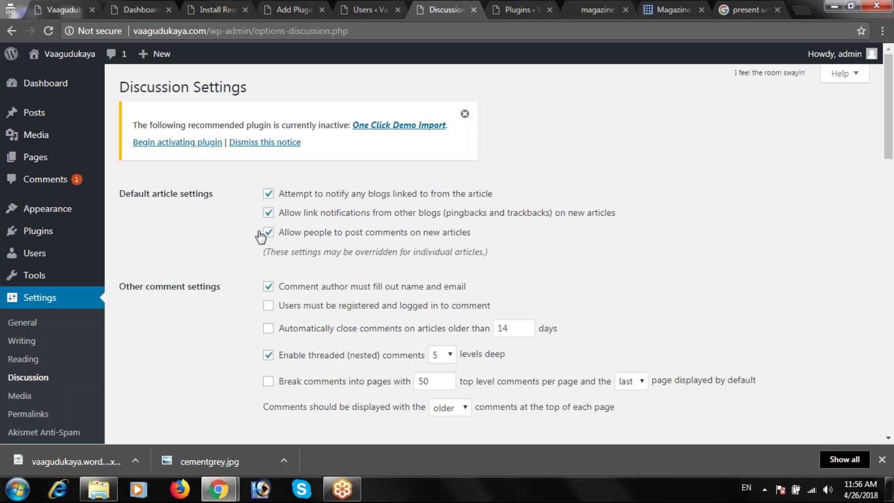
scroll(260, 236, "down", 2)
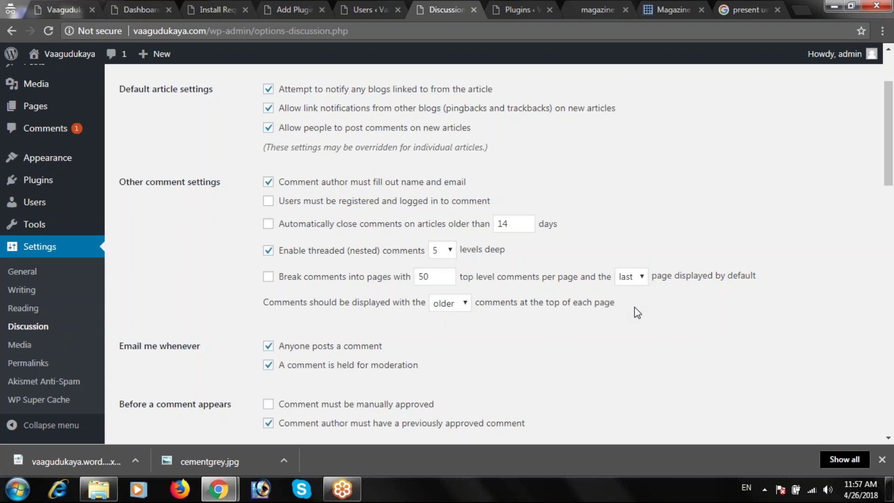
scroll(644, 316, "down", 3)
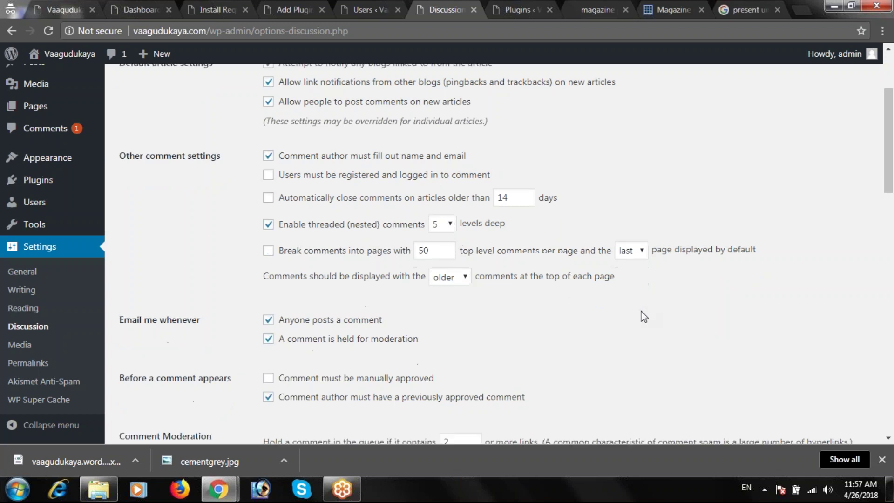
scroll(641, 315, "up", 1)
scroll(640, 315, "down", 2)
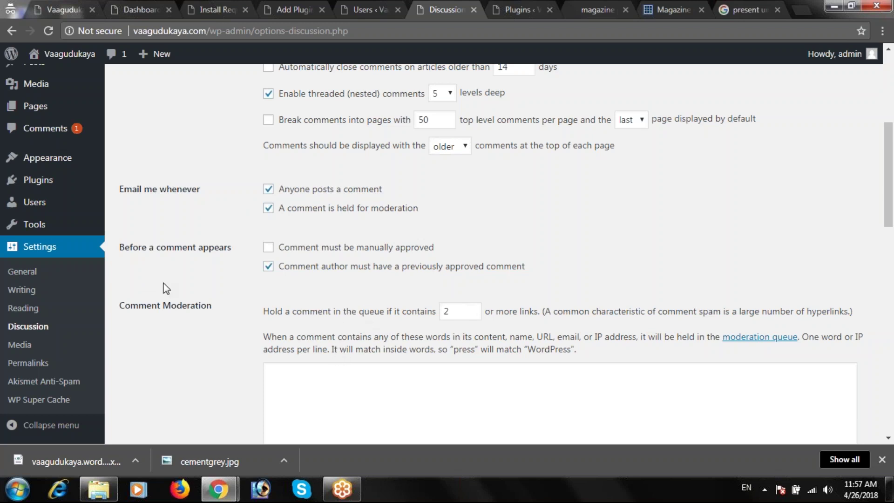
scroll(235, 339, "down", 2)
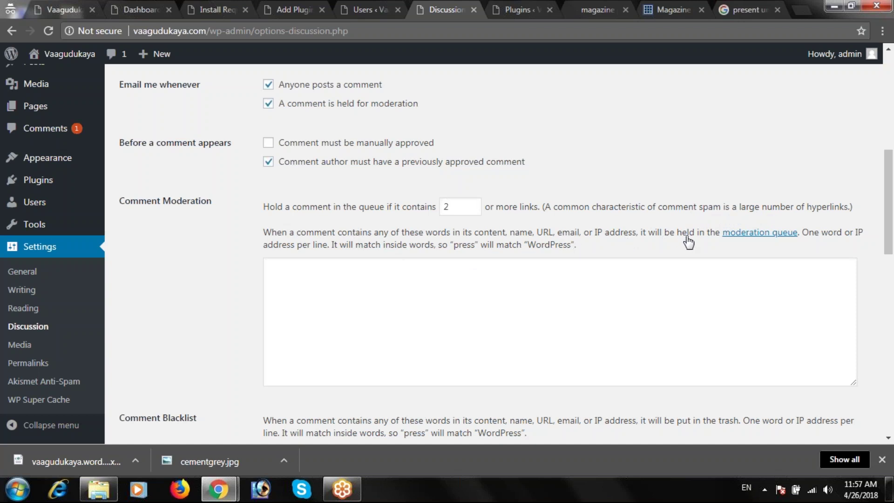
left_click(614, 272)
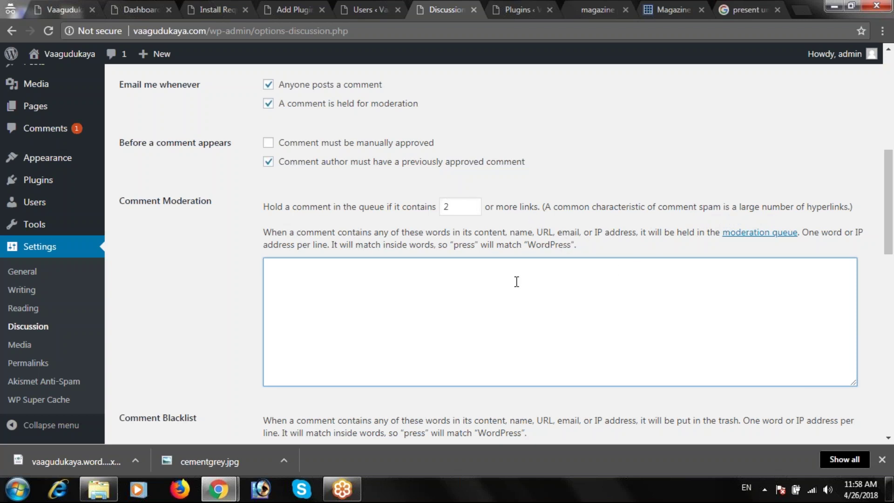
left_click(182, 263)
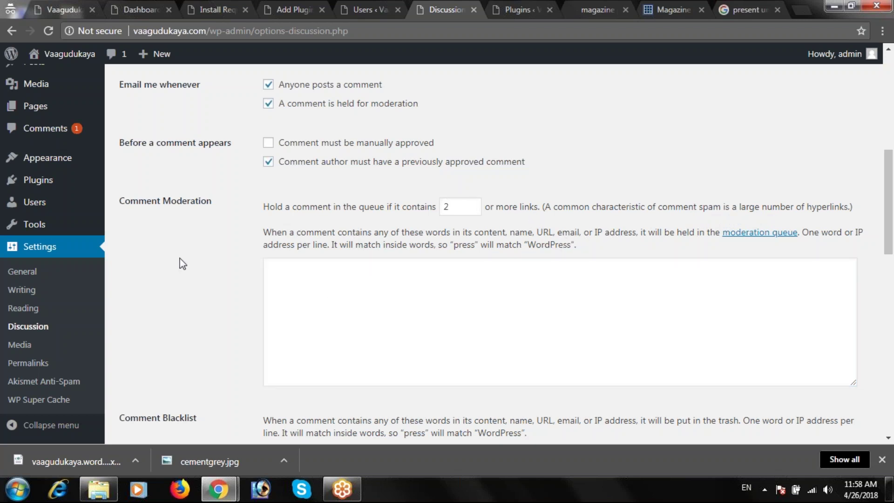
scroll(182, 264, "down", 4)
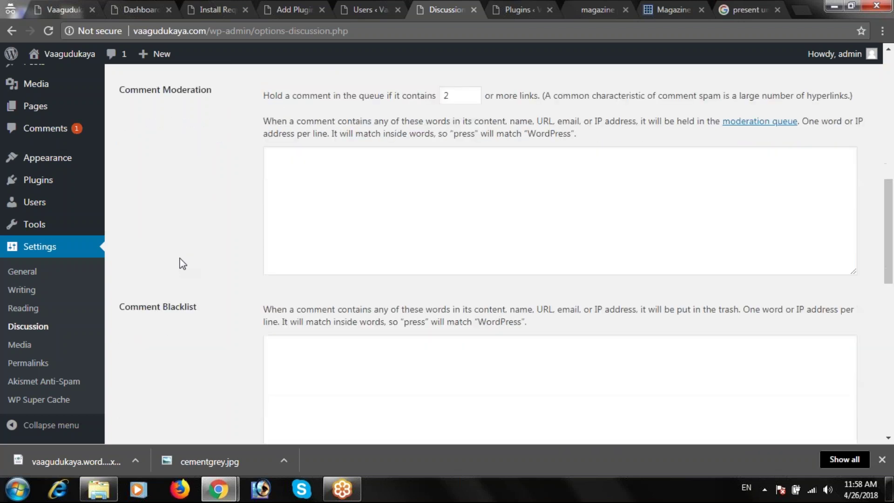
left_click(406, 313)
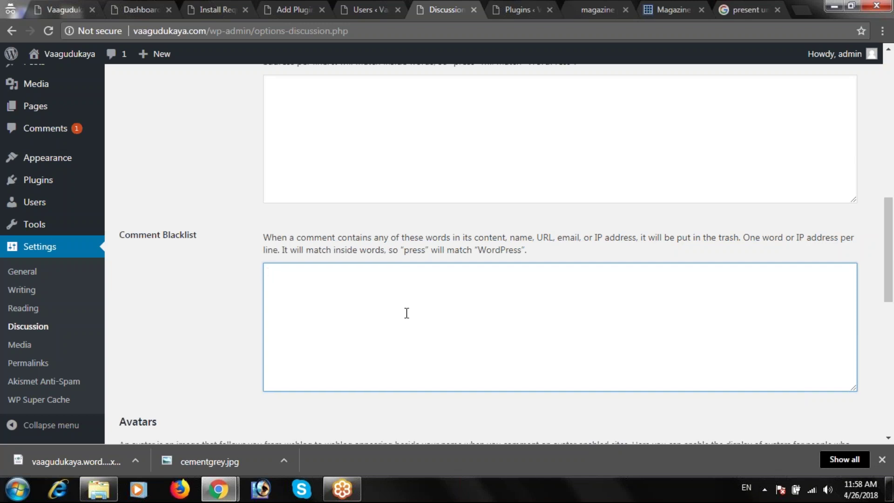
left_click(240, 332)
scroll(239, 331, "down", 3)
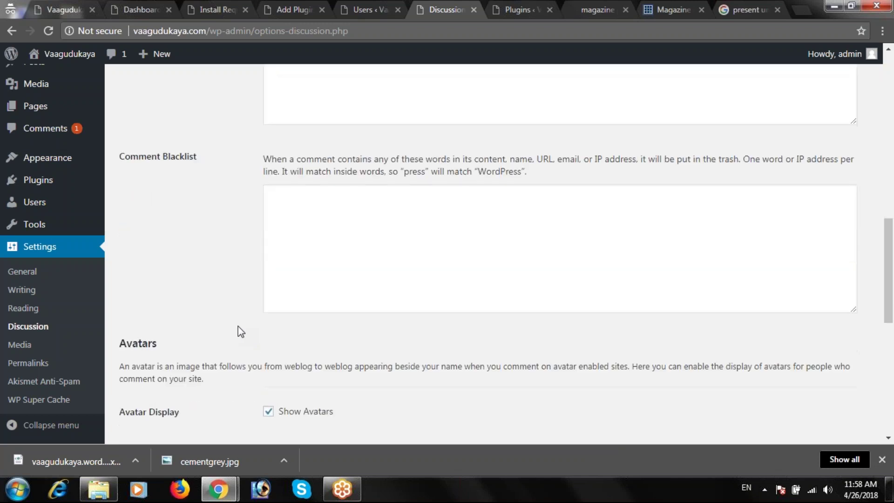
scroll(240, 331, "down", 1)
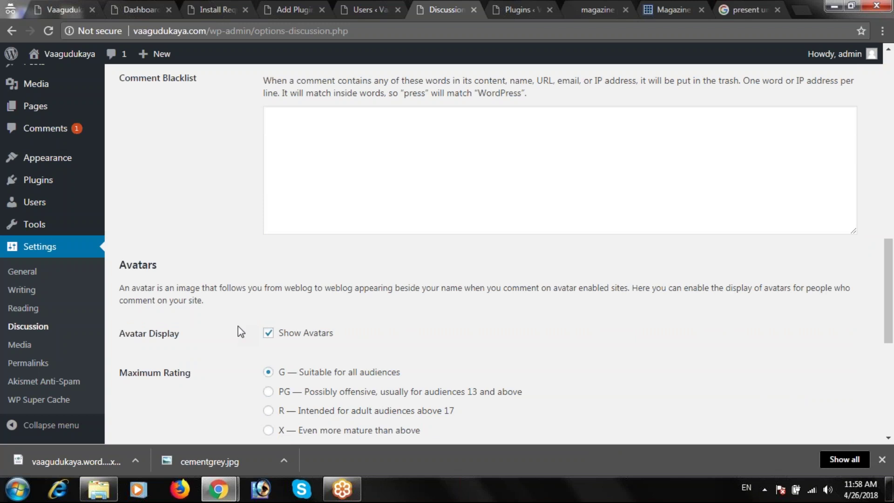
scroll(238, 326, "up", 2)
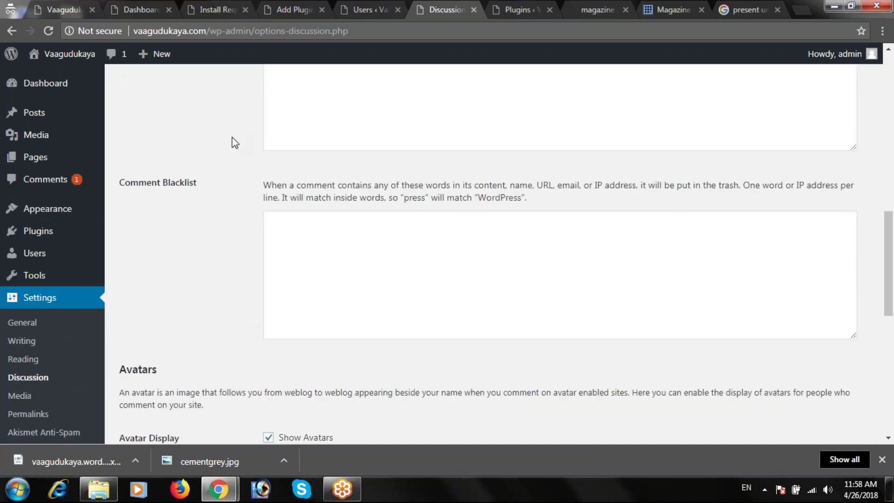
scroll(232, 140, "up", 2)
scroll(232, 142, "down", 7)
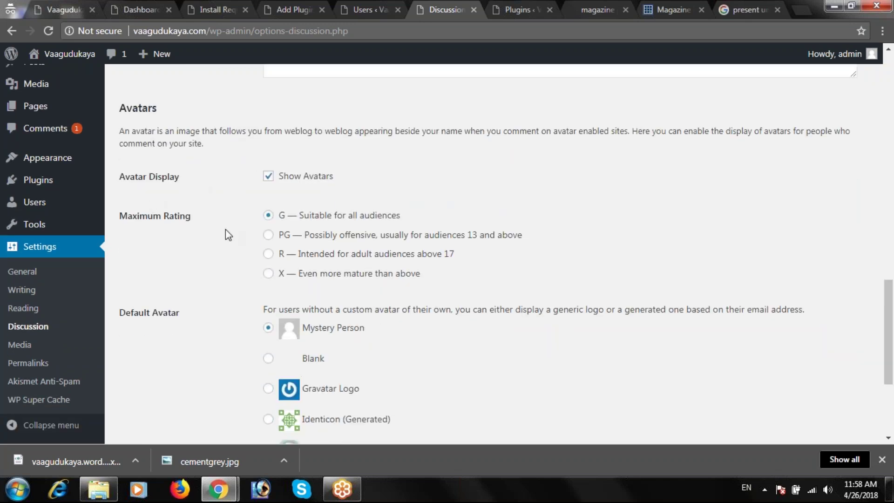
scroll(225, 230, "down", 2)
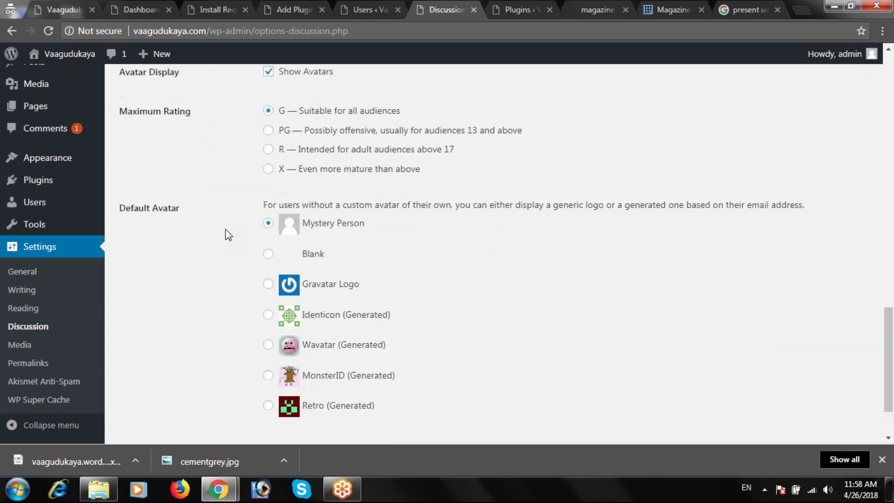
scroll(225, 231, "up", 2)
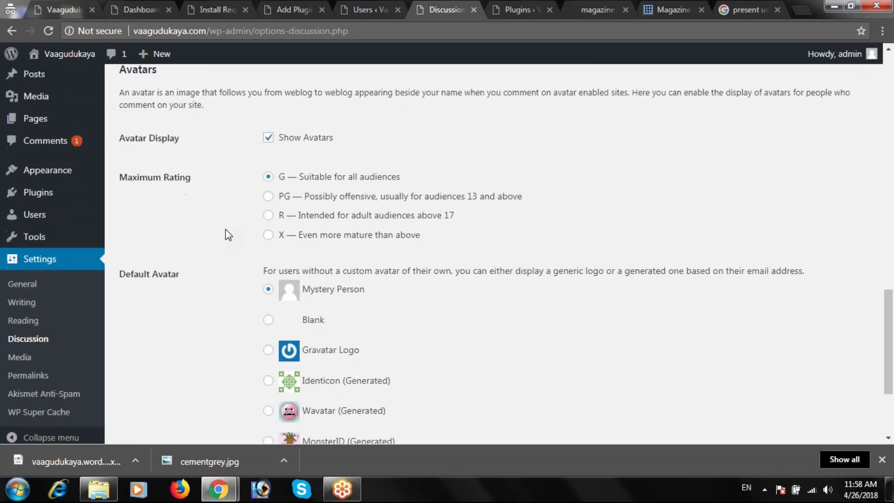
scroll(225, 230, "down", 3)
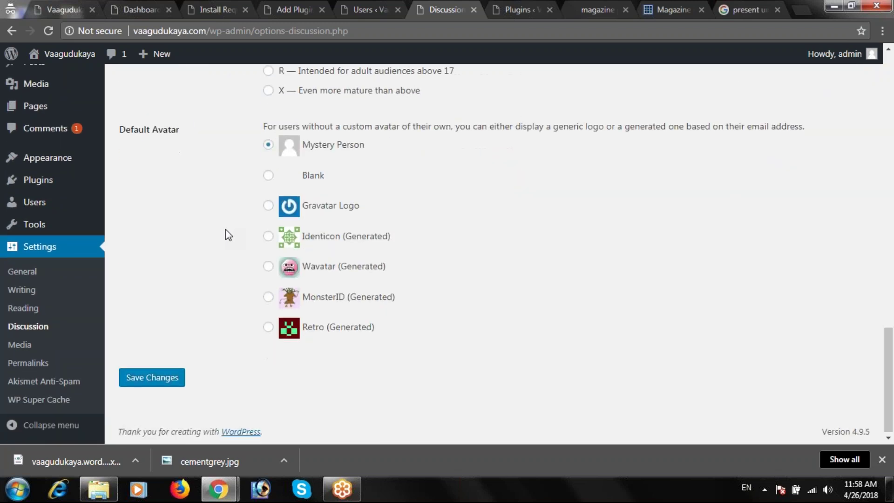
scroll(225, 229, "up", 1)
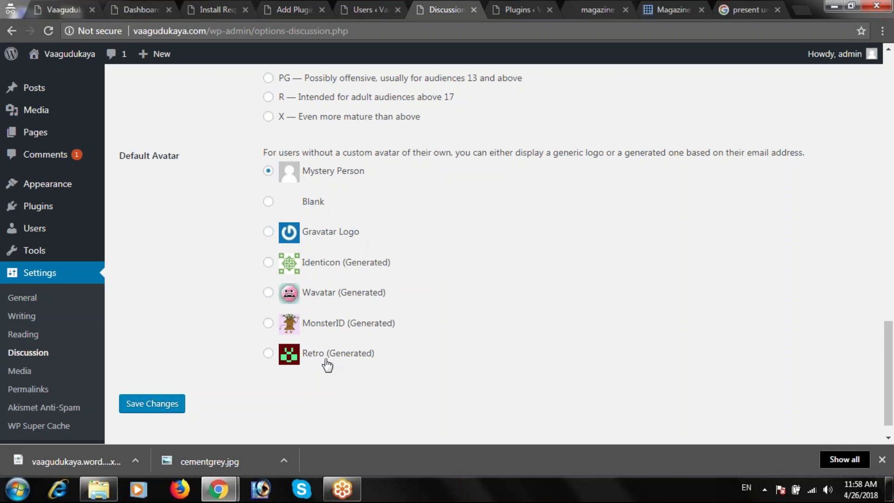
scroll(533, 279, "up", 2)
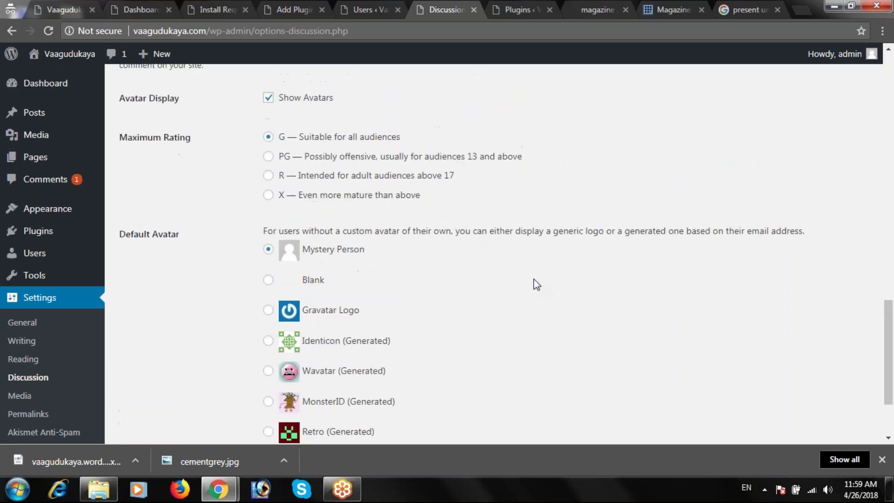
scroll(533, 278, "down", 1)
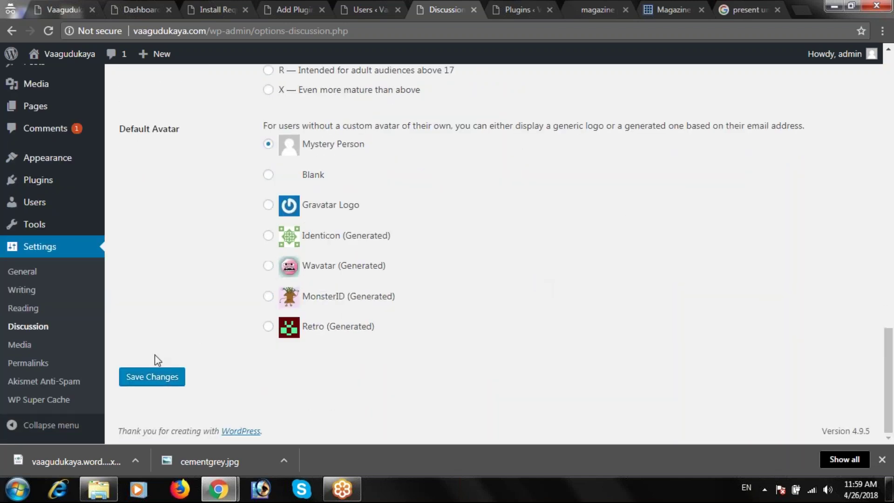
Save Discussion settings, then review Media sizes in a new tab: 150×150, 300, 1024.
left_click(158, 377)
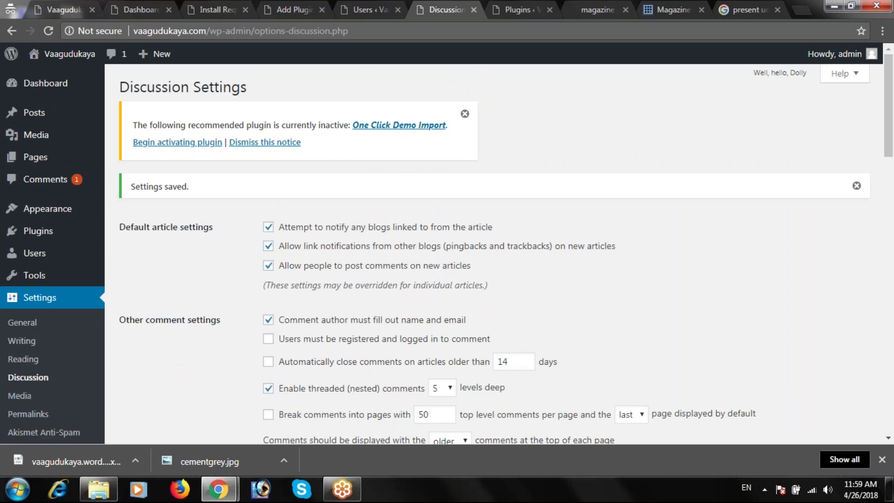
scroll(21, 353, "down", 3)
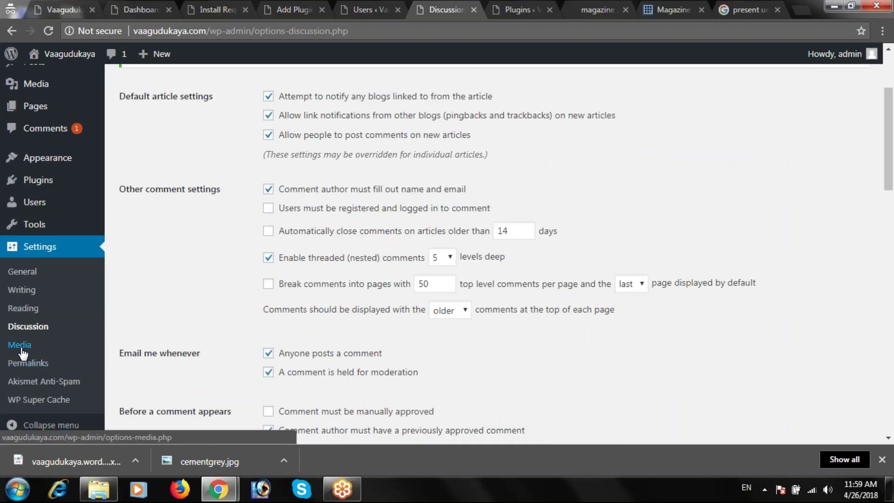
middle_click(22, 353)
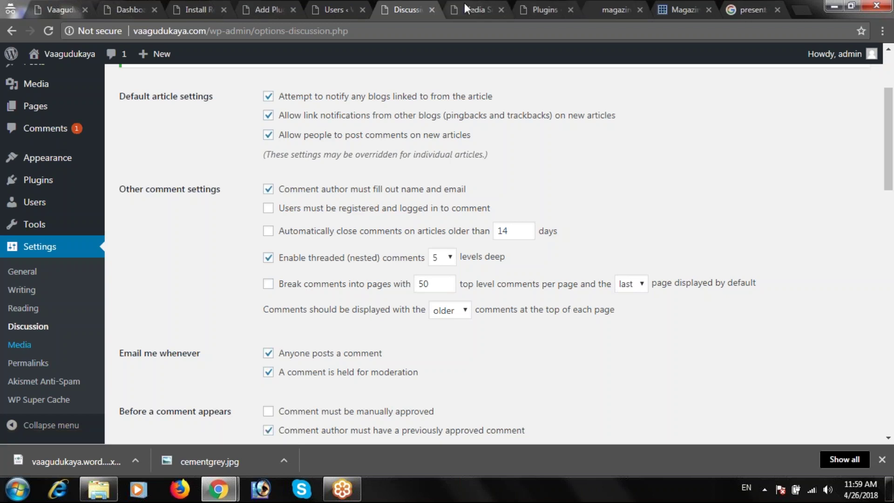
left_click(465, 3)
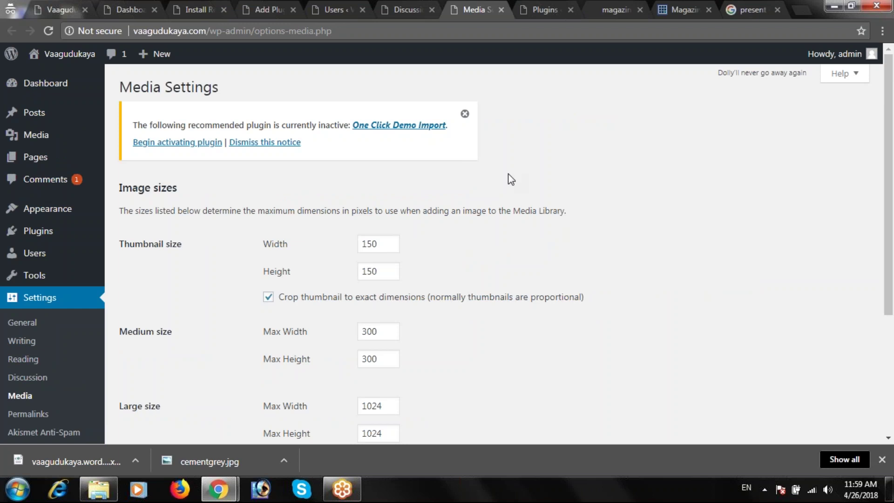
scroll(510, 179, "down", 2)
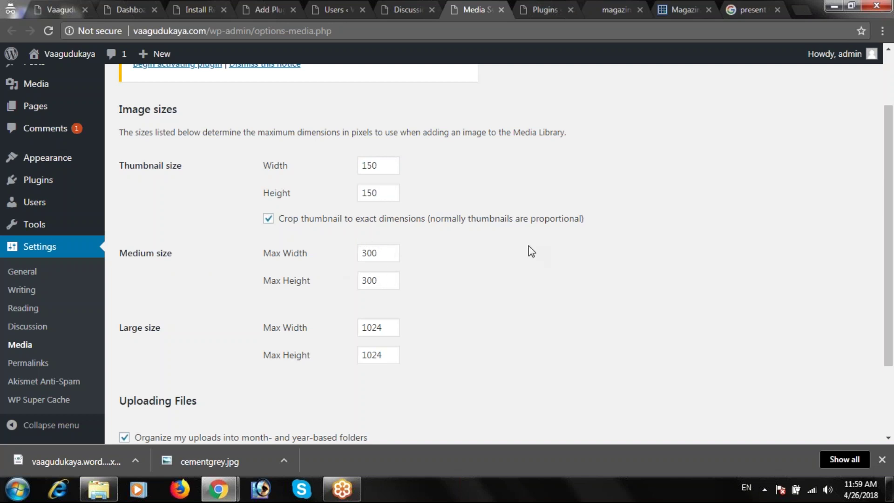
scroll(529, 246, "down", 2)
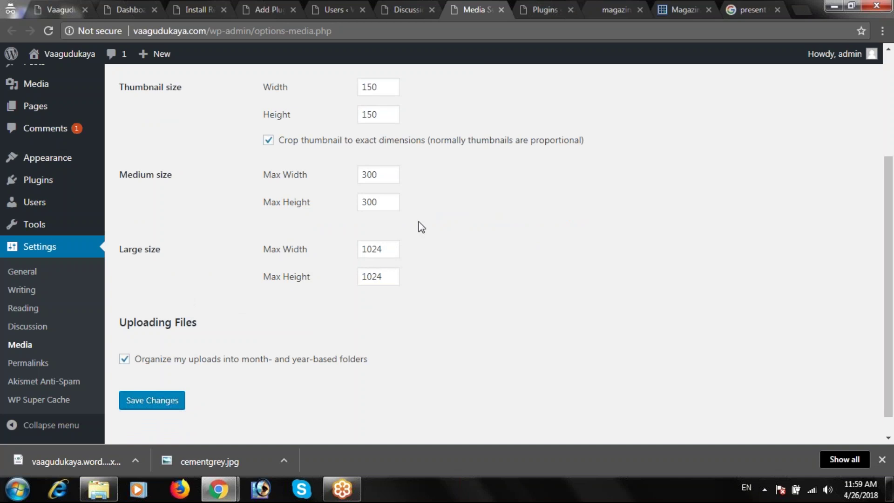
Check the Plain permalink setting against the Ivanka Trump post's ?p=99 address.
left_click(29, 365)
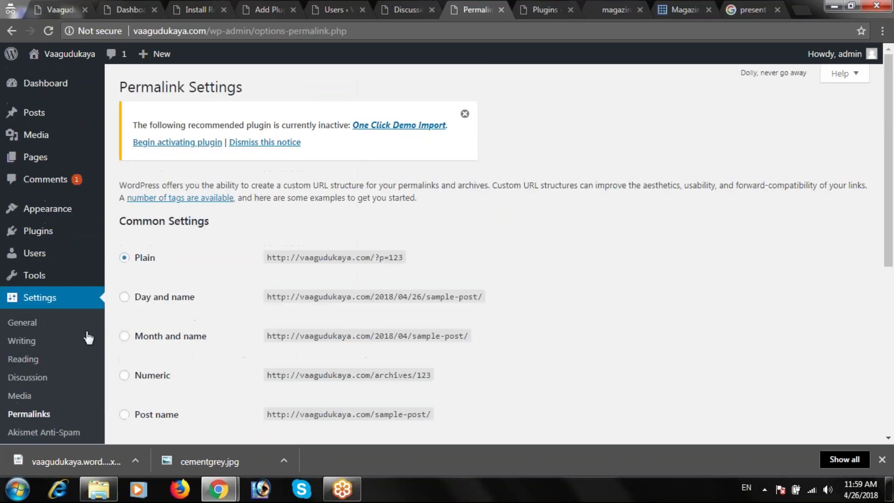
scroll(603, 227, "down", 2)
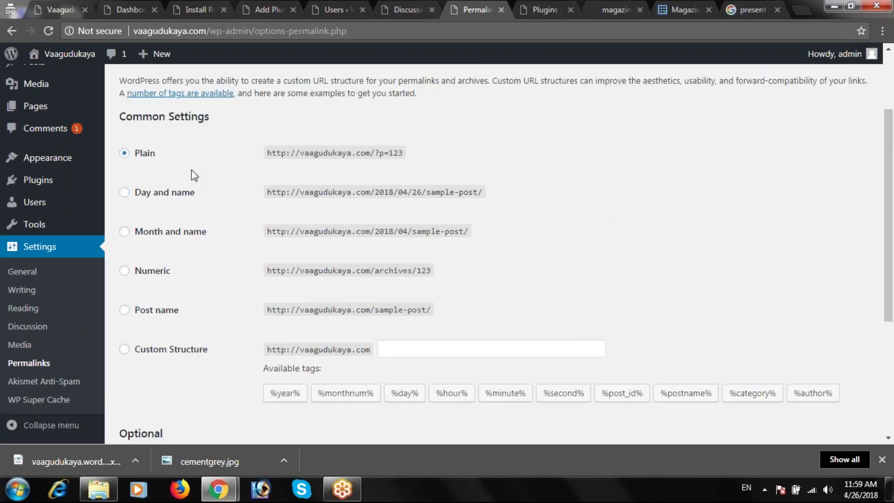
left_click(74, 2)
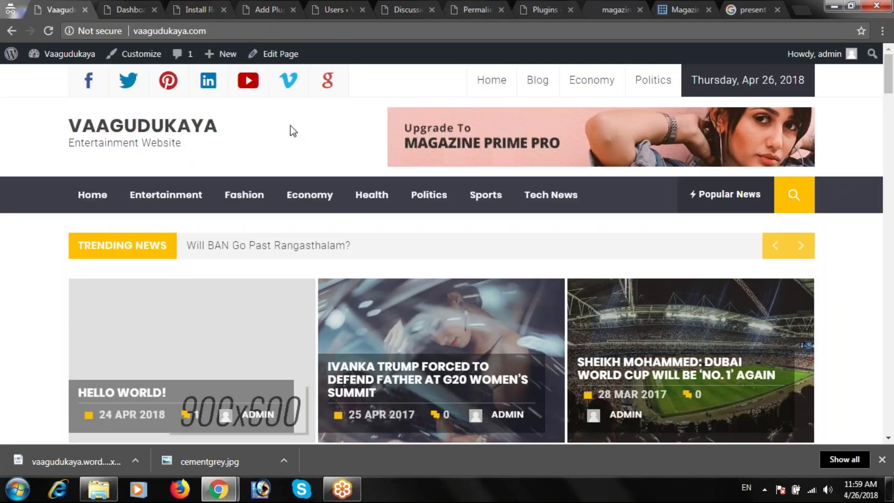
left_click(414, 338)
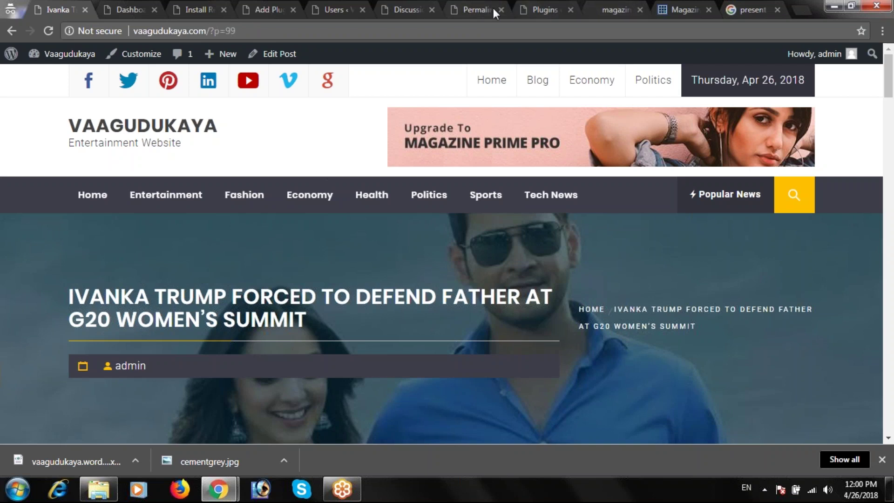
left_click(471, 9)
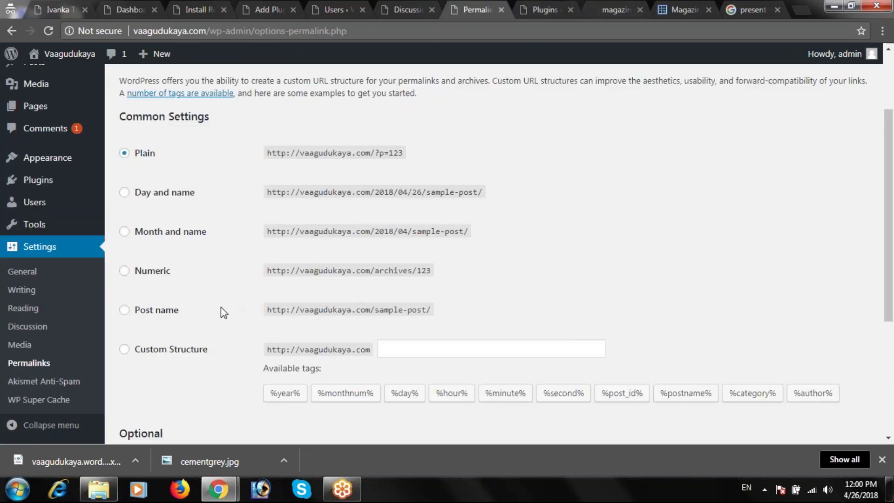
Switch permalinks to the Post name structure and save.
left_click(127, 310)
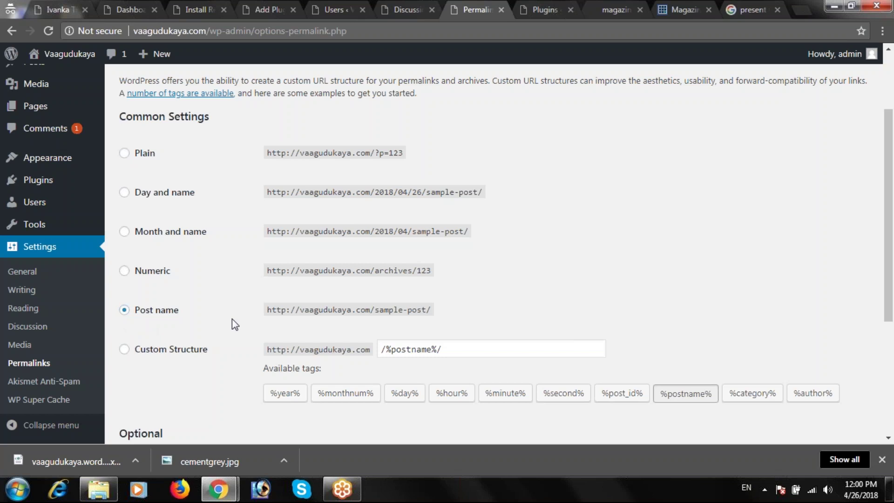
scroll(657, 269, "down", 2)
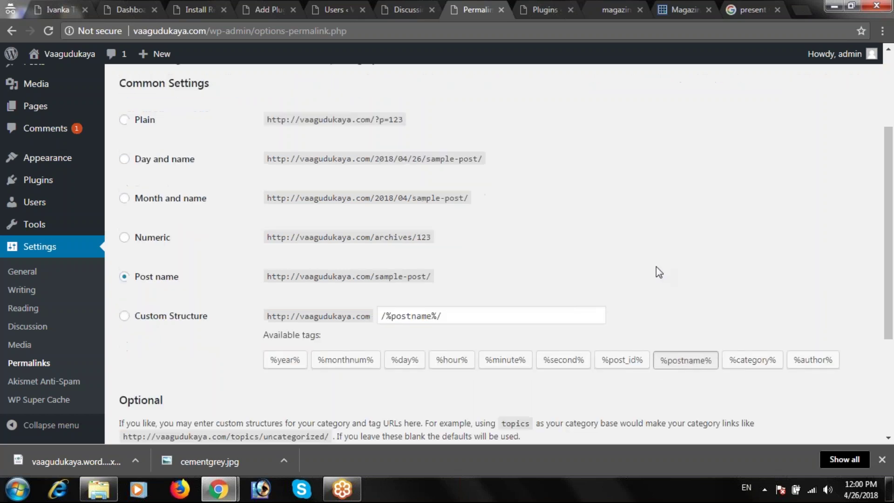
scroll(659, 272, "down", 2)
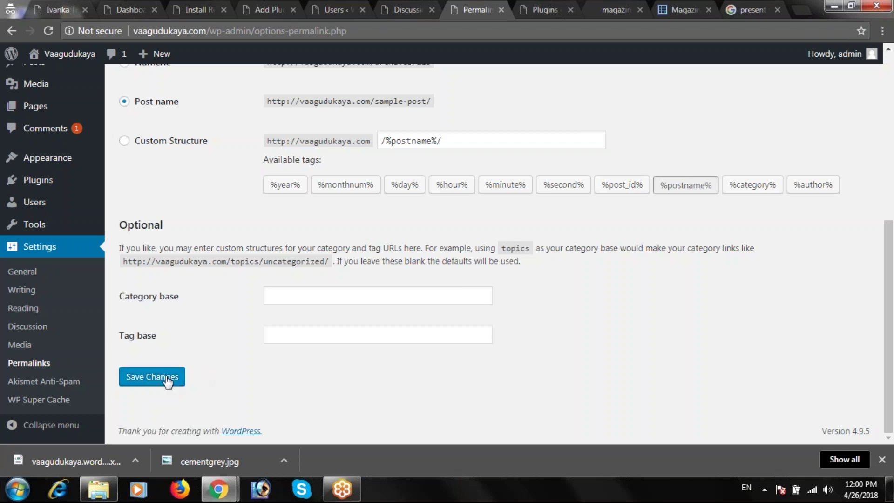
left_click(164, 378)
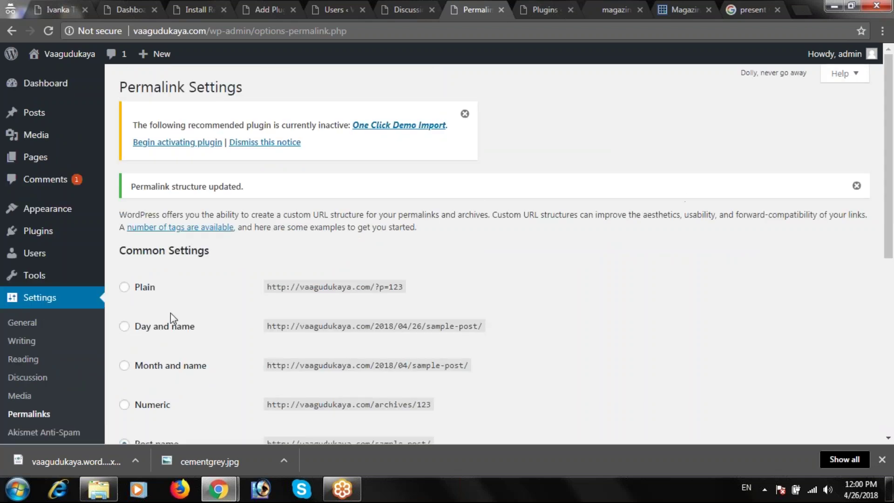
Go via Reading settings to the Akismet Anti-Spam page showing its API key options.
left_click(87, 367)
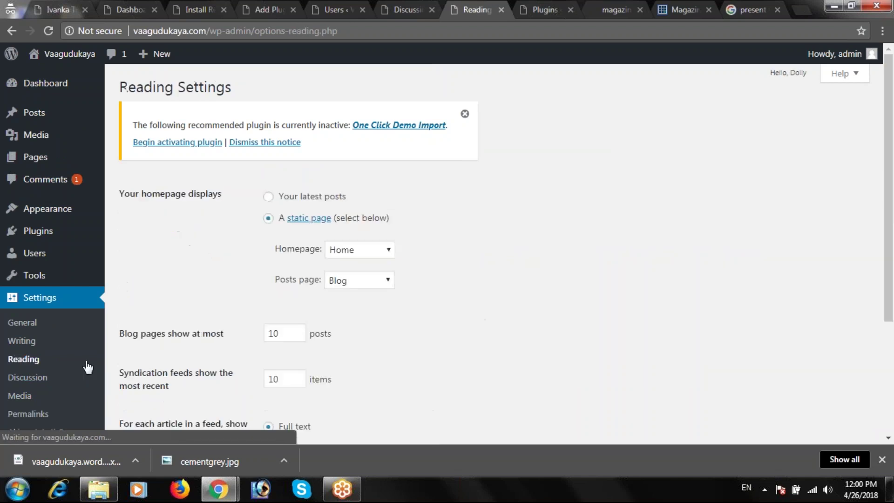
left_click(55, 433)
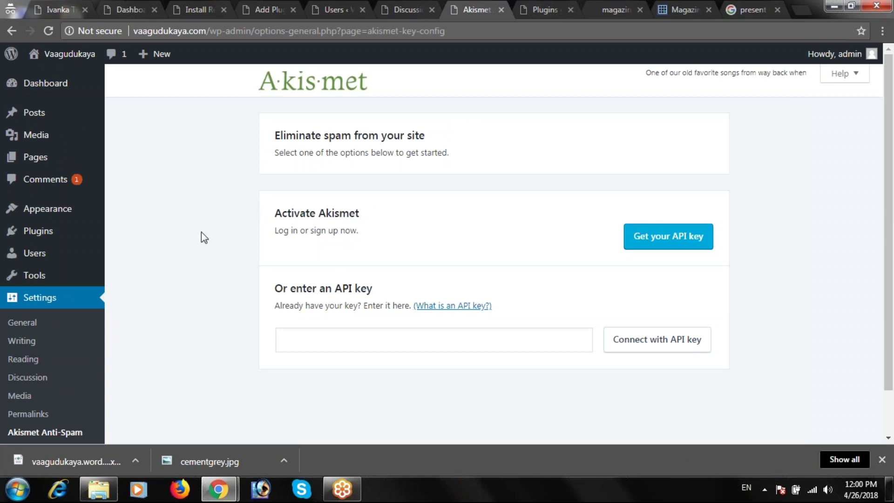
scroll(201, 232, "down", 1)
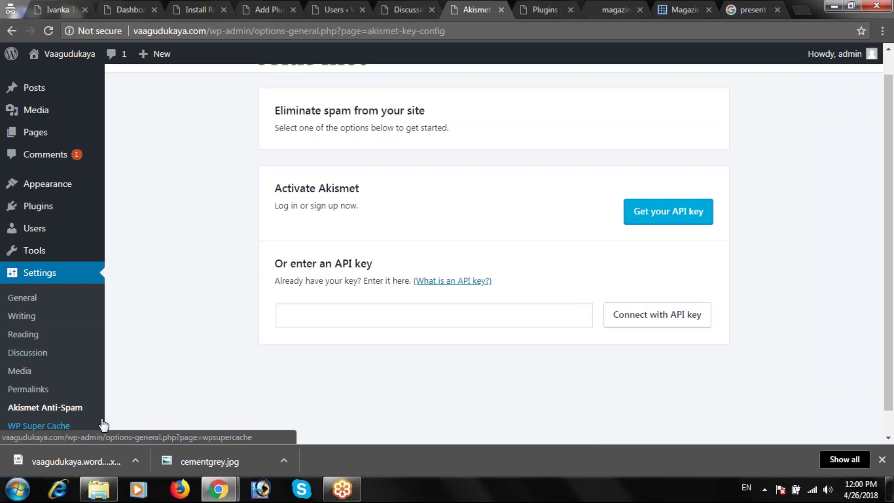
Review the WP Super Cache Easy tab, where caching is set to Off.
left_click(46, 427)
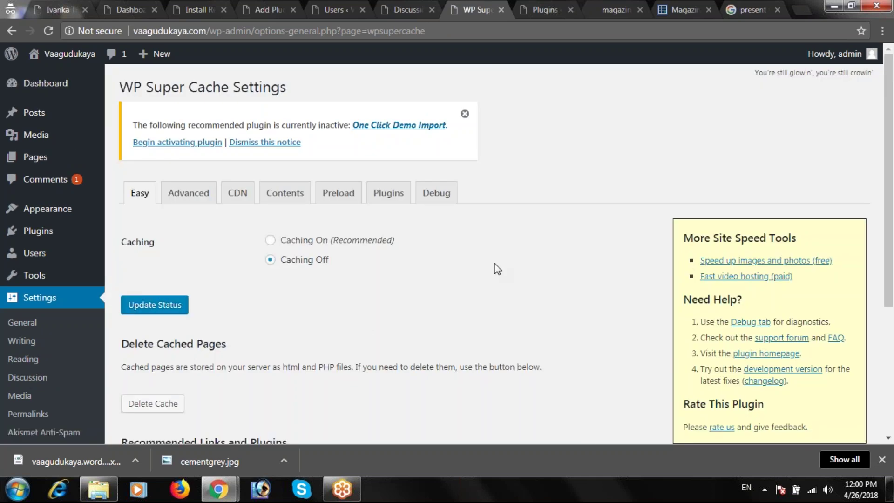
scroll(498, 269, "down", 2)
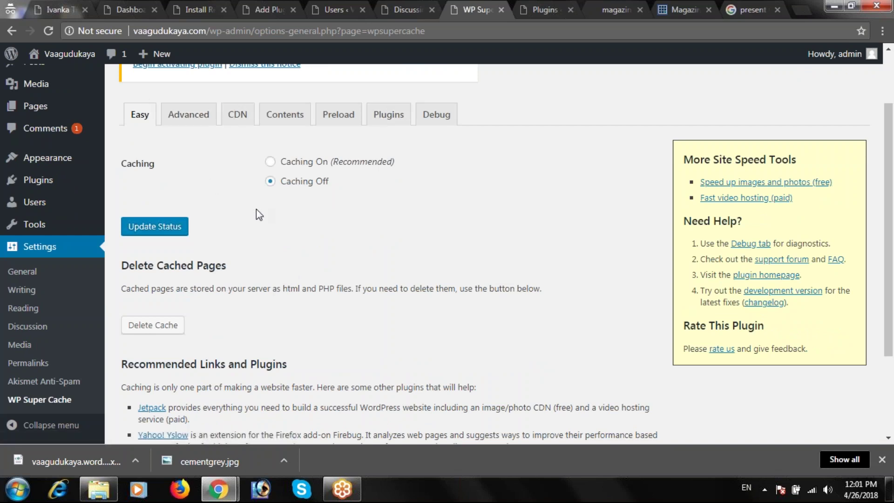
scroll(256, 209, "down", 3)
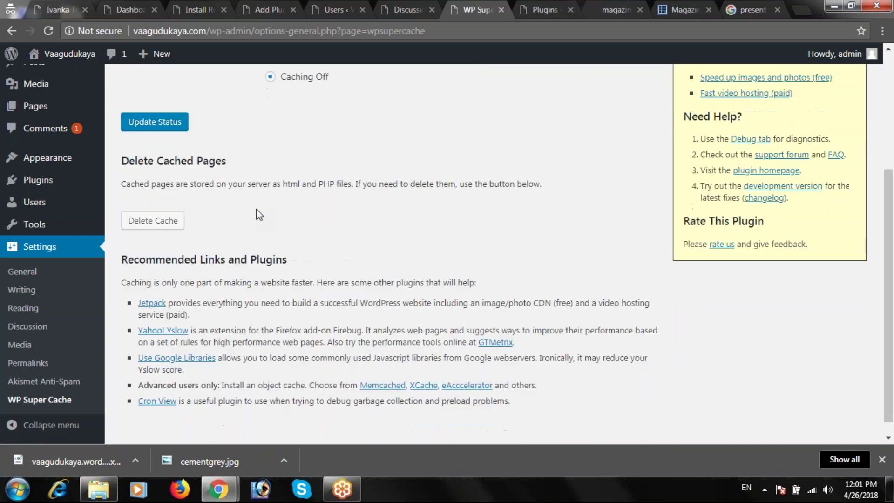
scroll(256, 210, "up", 4)
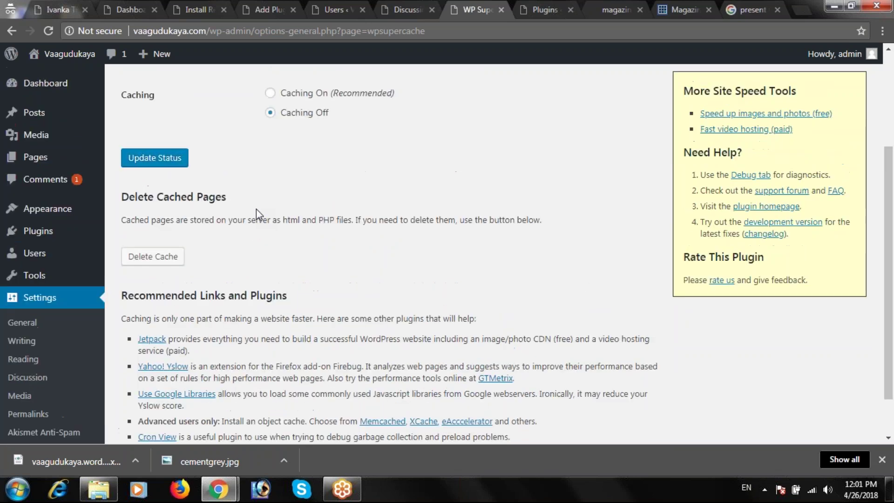
scroll(256, 215, "up", 1)
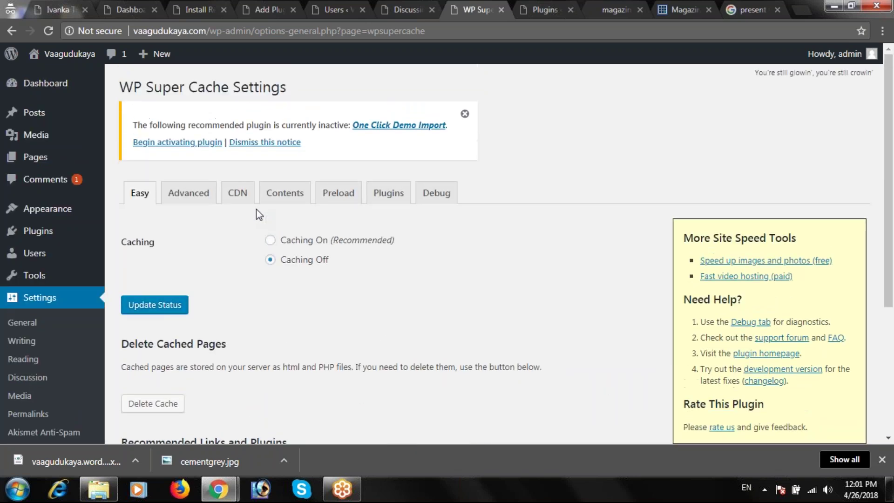